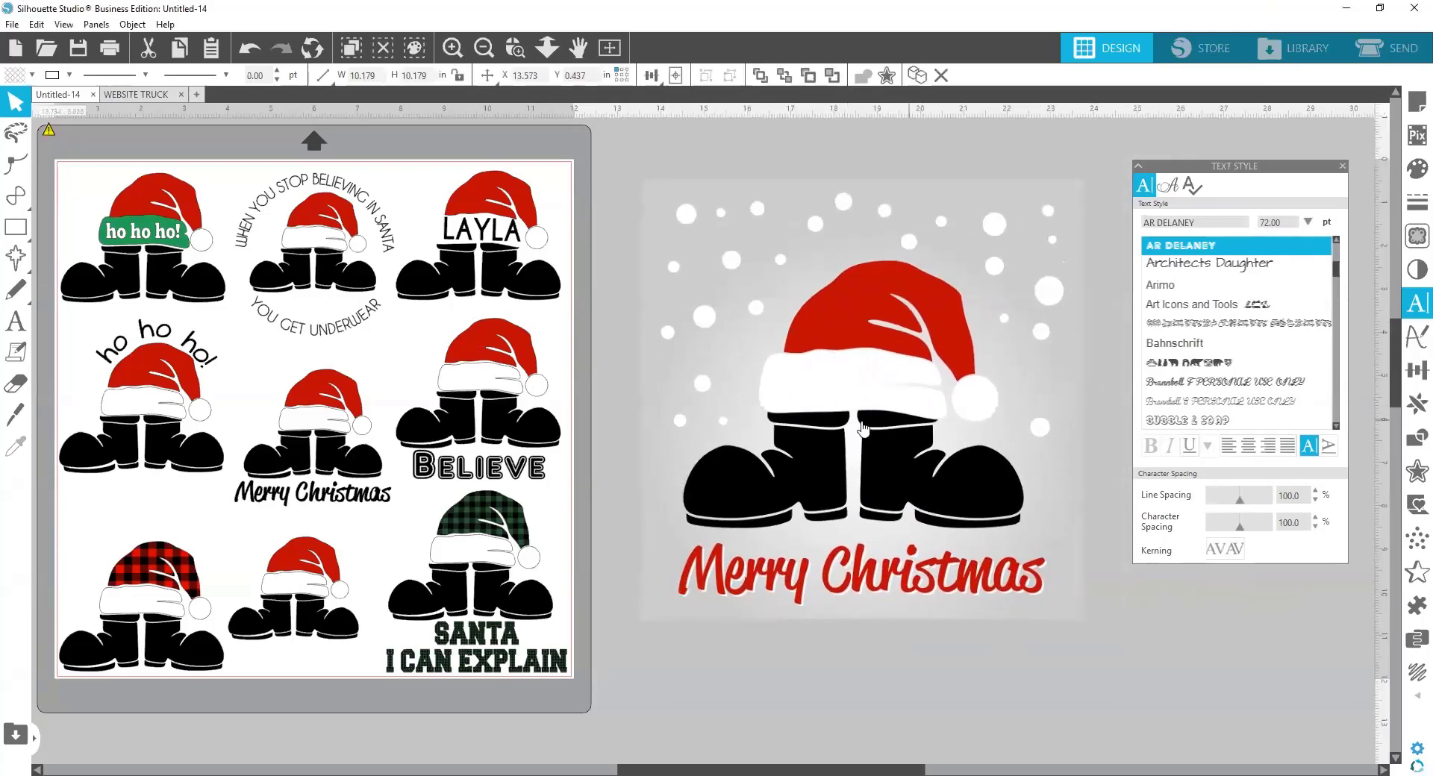
Deselect the large Santa boots picture, shift it up slightly, and close the text style settings
{"action": "key", "text": "Escape"}
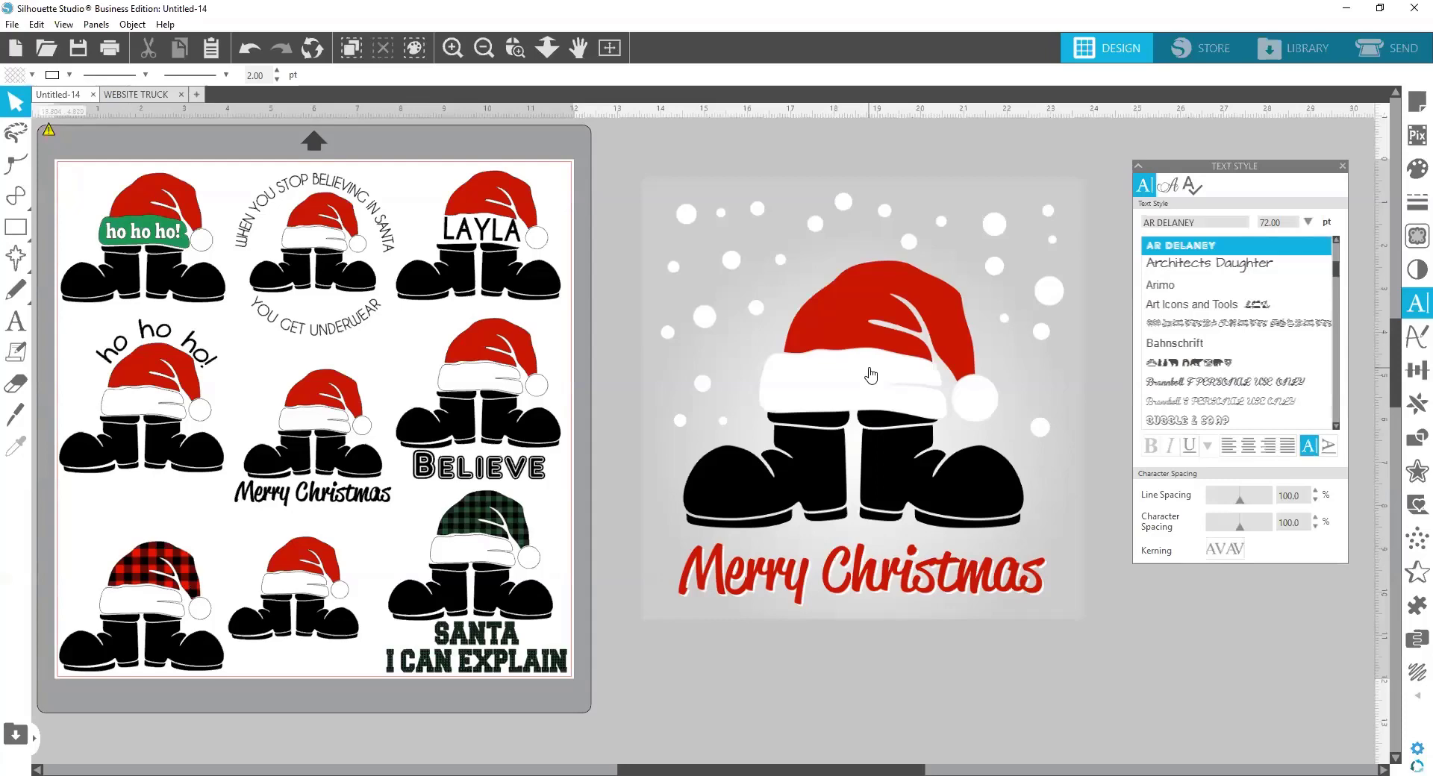
{"action": "left_click_drag", "start_coordinate": [871, 376], "coordinate": [842, 368]}
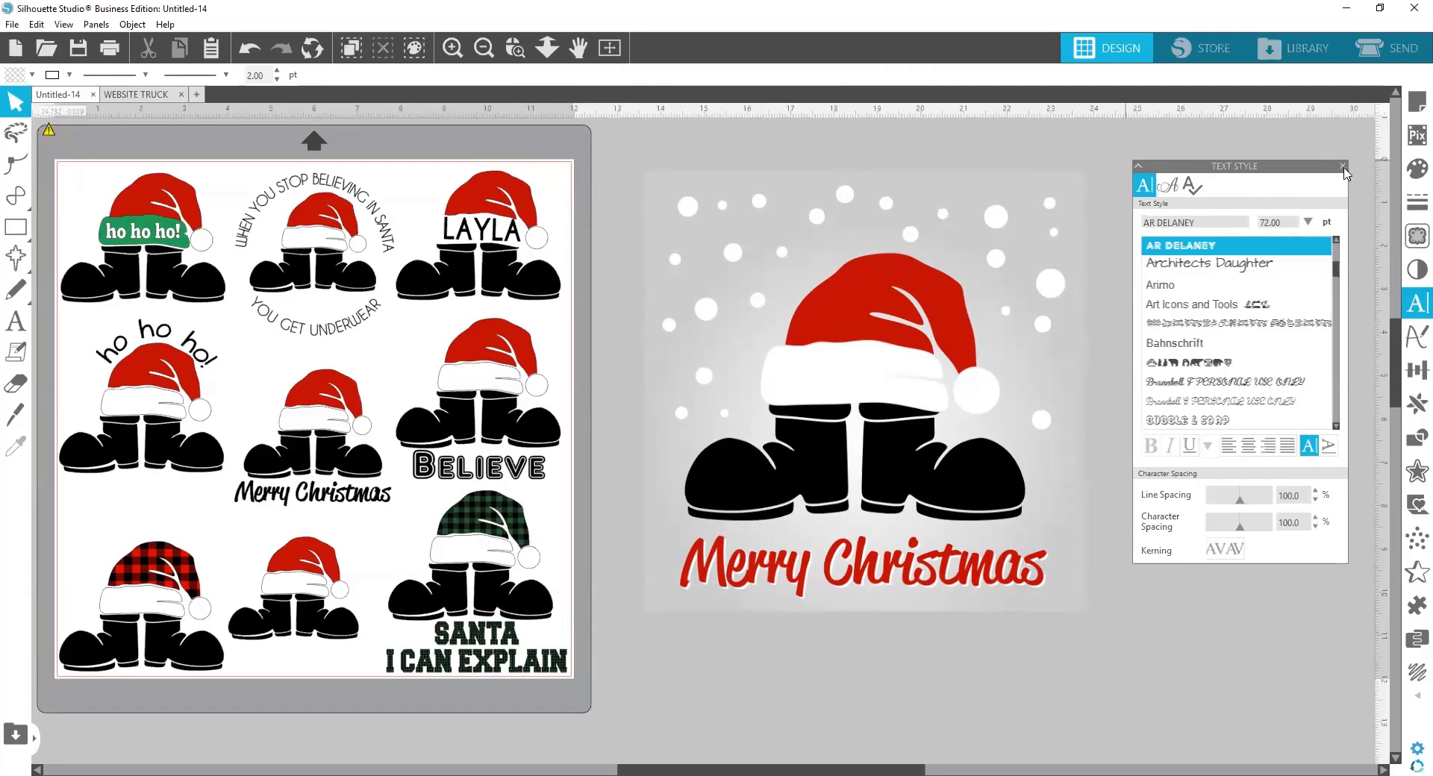
{"action": "left_click", "coordinate": [1342, 166]}
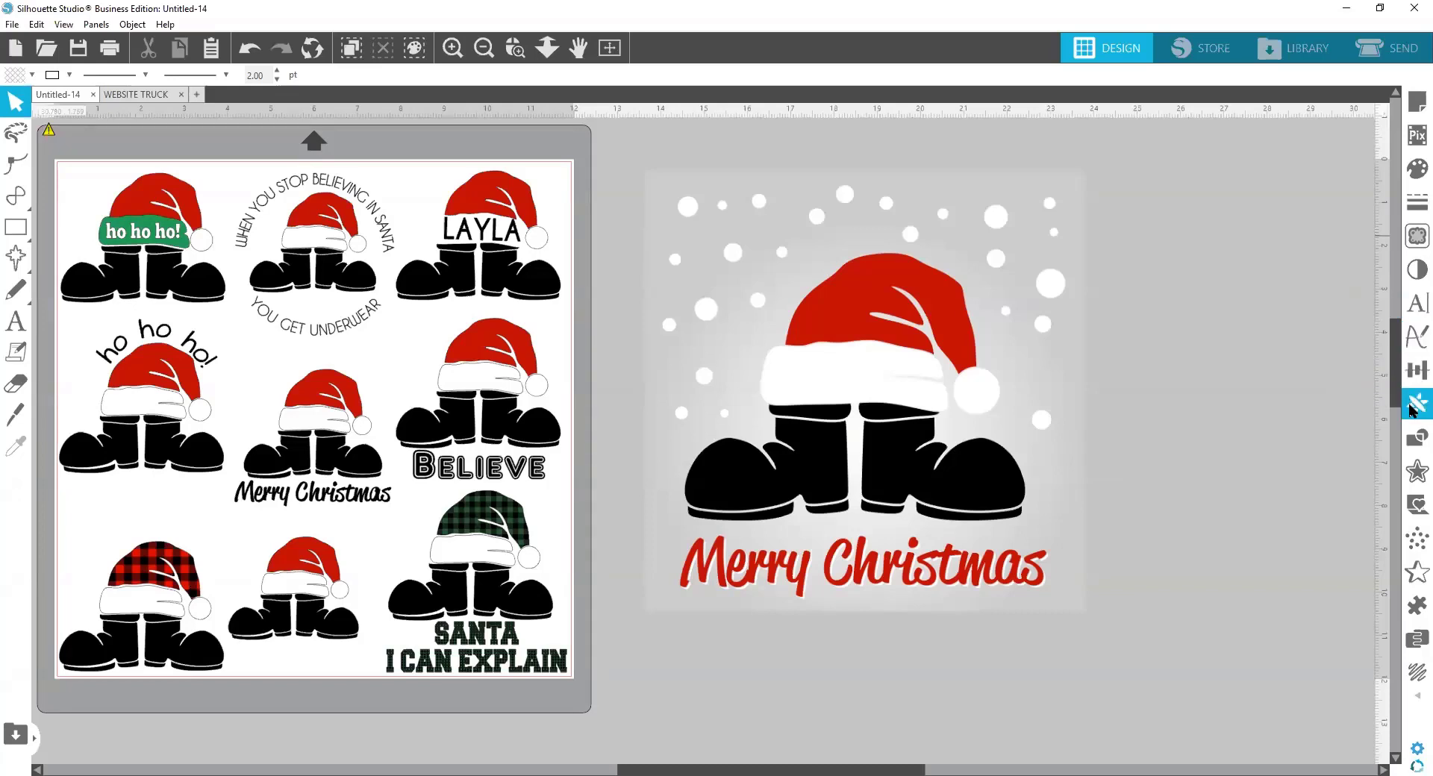
Trace the large Santa boots picture within an area of about 10.01 by 9.75 in, using a 70% threshold
{"action": "left_click", "coordinate": [1413, 240]}
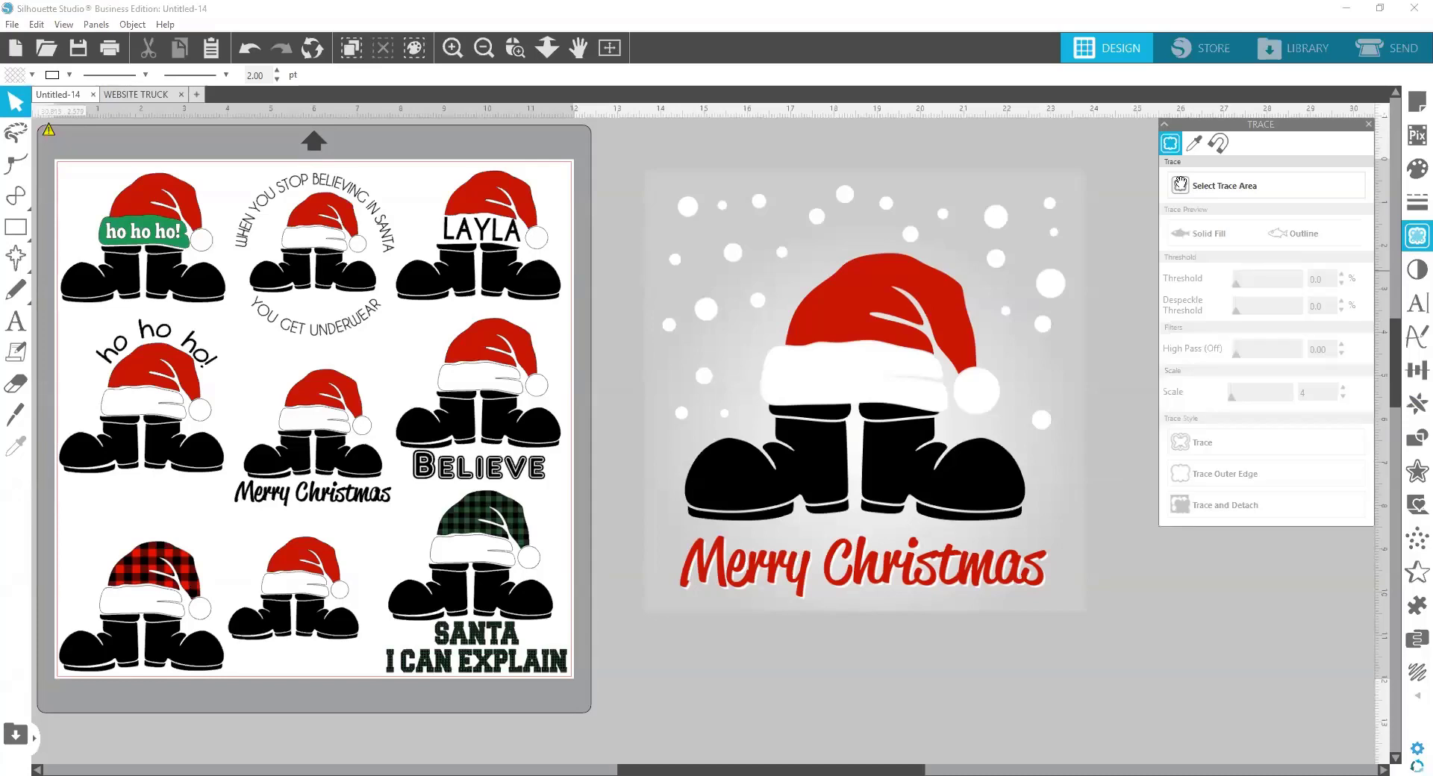
{"action": "left_click_drag", "start_coordinate": [1224, 126], "coordinate": [1171, 189]}
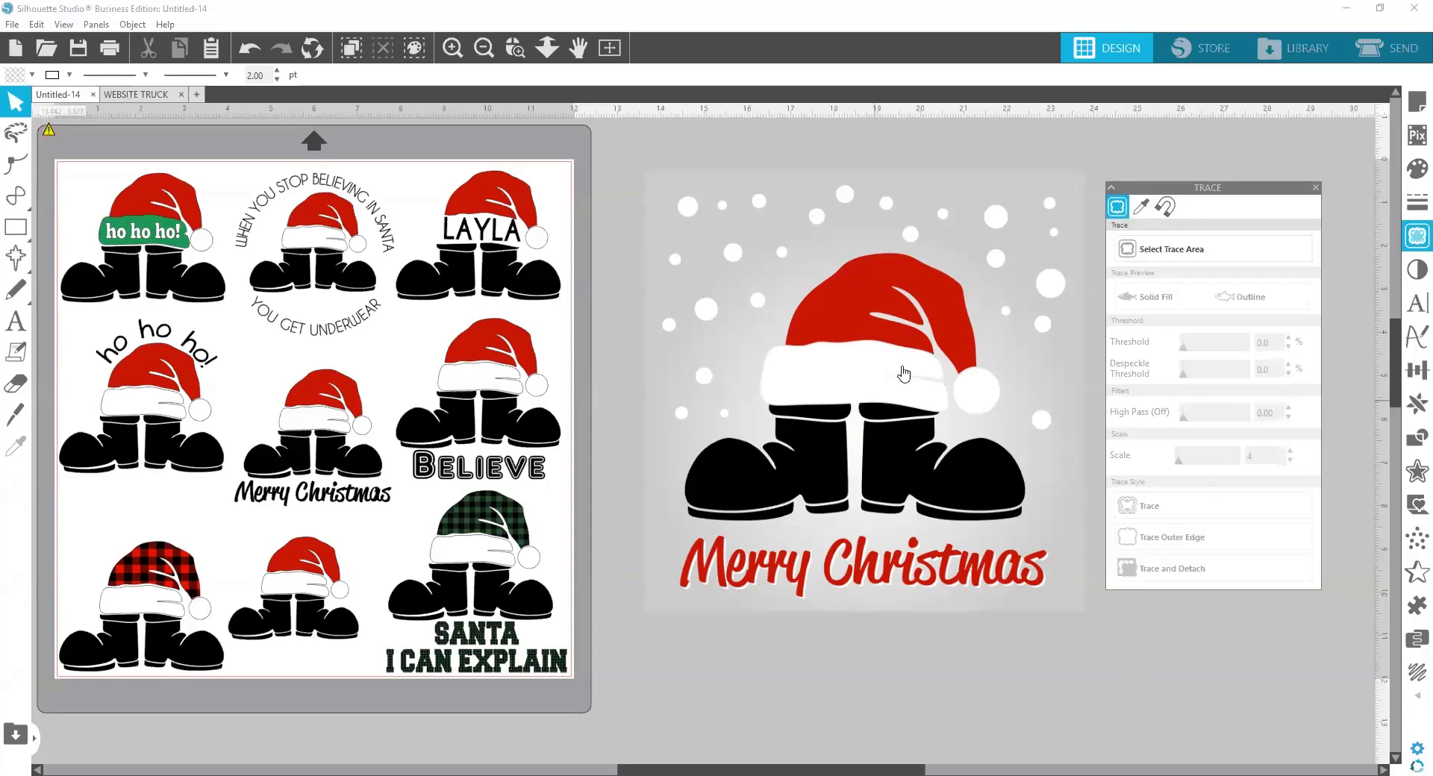
{"action": "left_click", "coordinate": [1174, 256]}
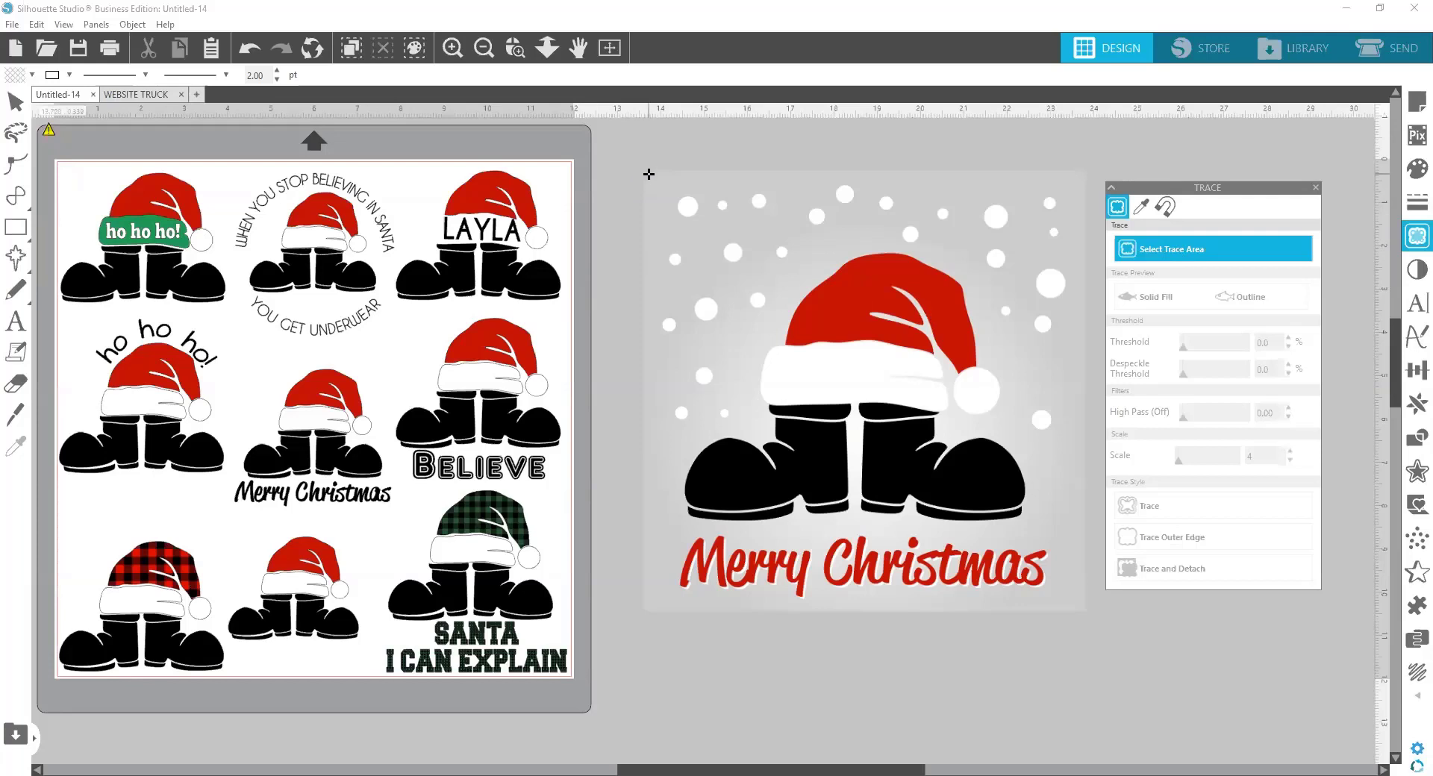
{"action": "mouse_move", "coordinate": [649, 174]}
{"action": "left_mouse_down"}
{"action": "mouse_move", "coordinate": [911, 473]}
{"action": "mouse_move", "coordinate": [1069, 604]}
{"action": "mouse_move", "coordinate": [1079, 549]}
{"action": "left_mouse_up"}
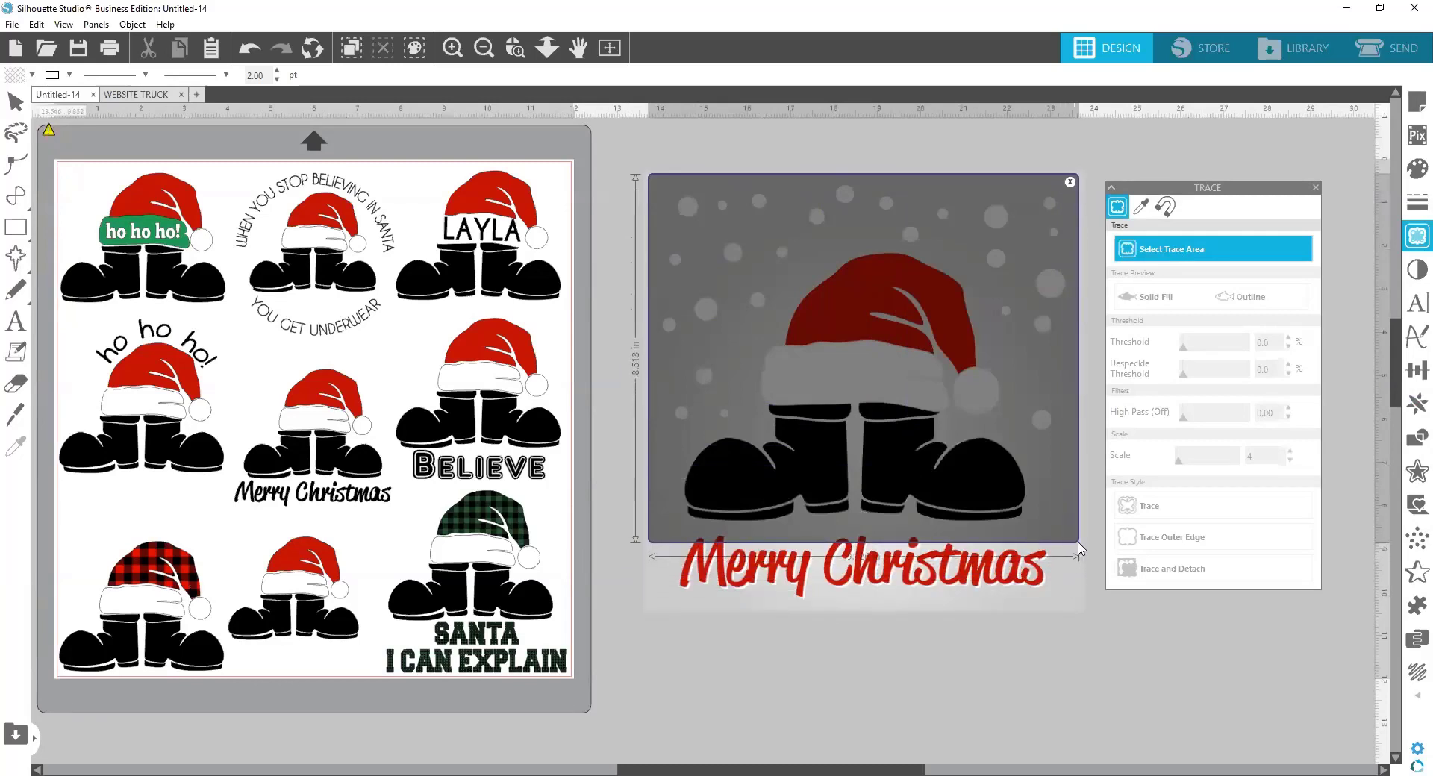
{"action": "left_click_drag", "start_coordinate": [1078, 549], "coordinate": [1084, 604]}
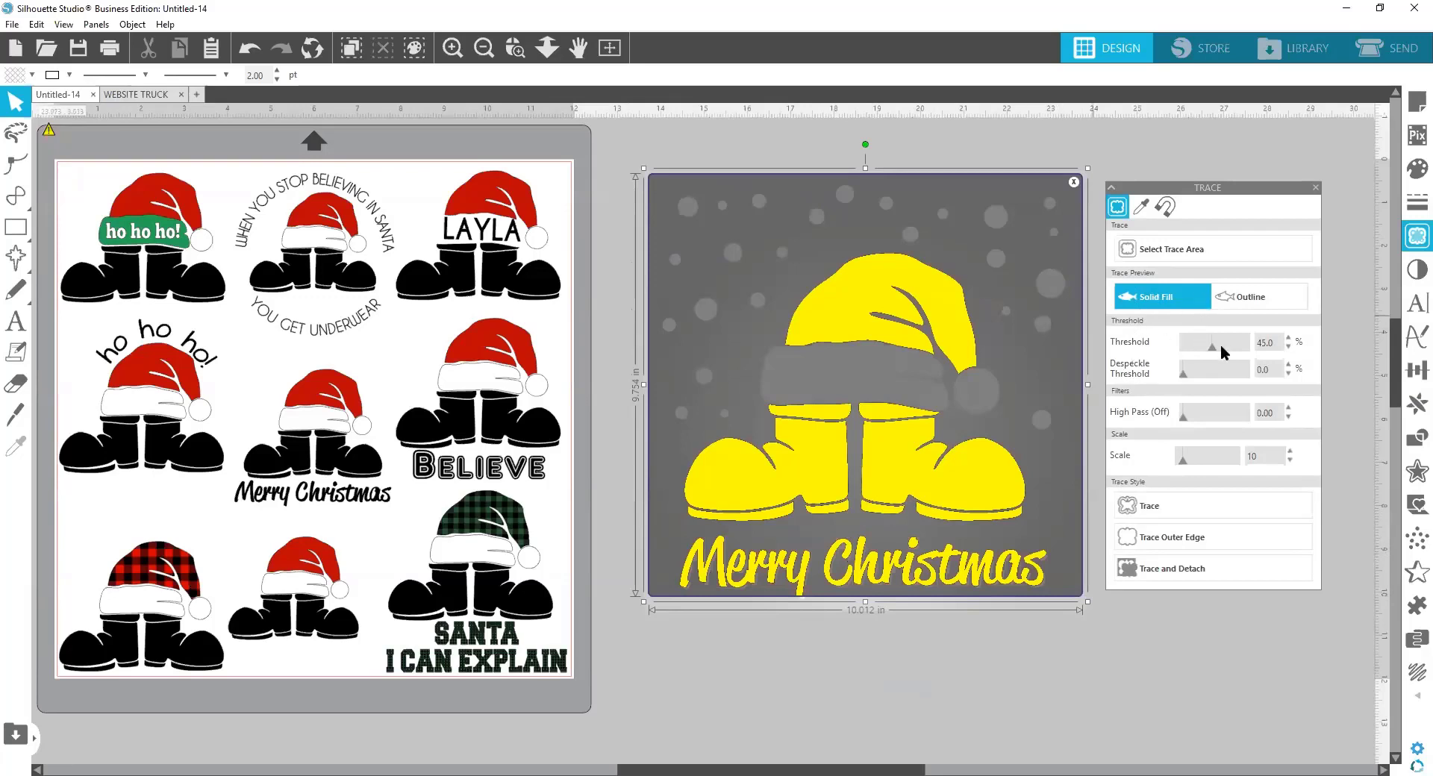
{"action": "left_click_drag", "start_coordinate": [1222, 347], "coordinate": [1230, 353]}
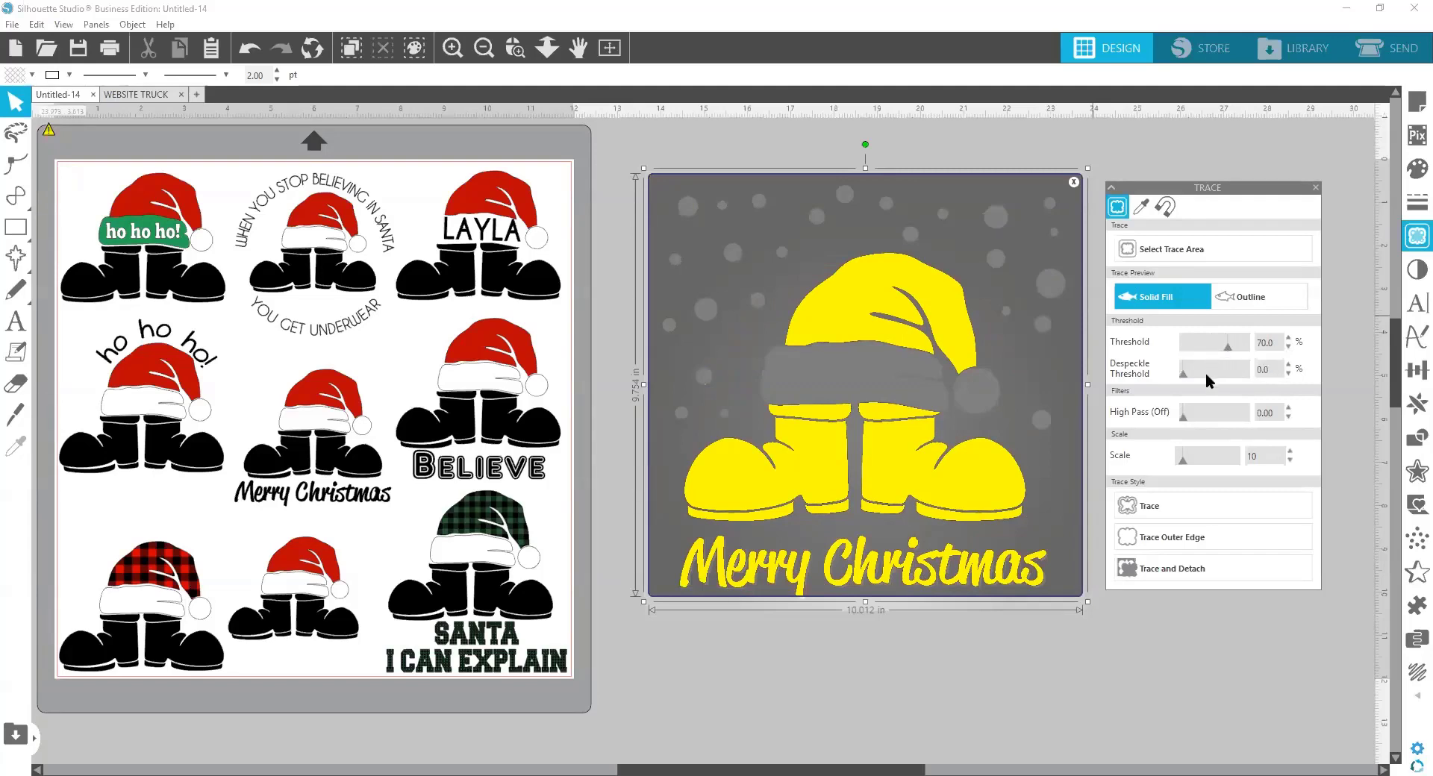
{"action": "left_click", "coordinate": [1180, 508]}
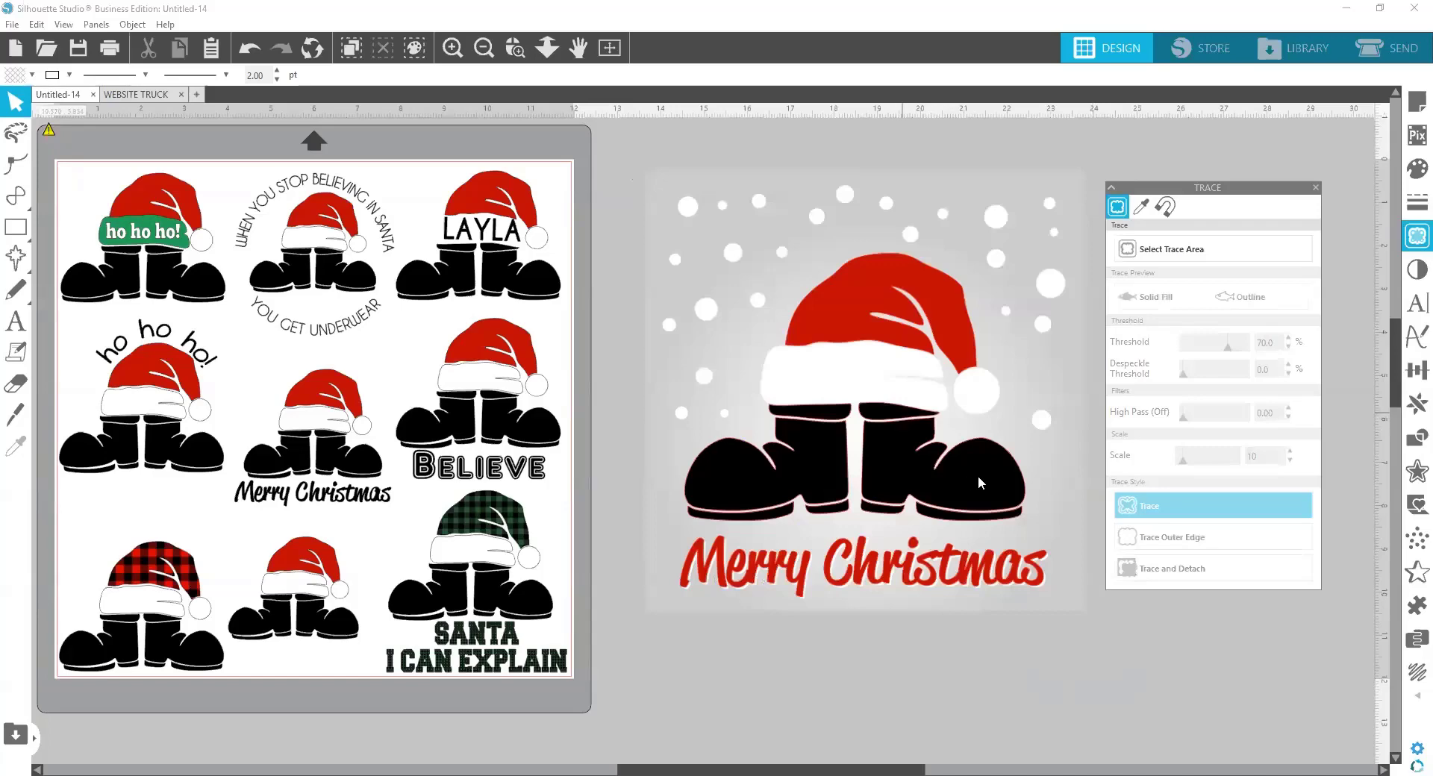
Separate the picture from its traced outlines and move all the outlines about 10 in farther right of the mat
{"action": "mouse_move", "coordinate": [903, 420]}
{"action": "left_mouse_down"}
{"action": "mouse_move", "coordinate": [569, 504]}
{"action": "mouse_move", "coordinate": [300, 528]}
{"action": "left_mouse_up"}
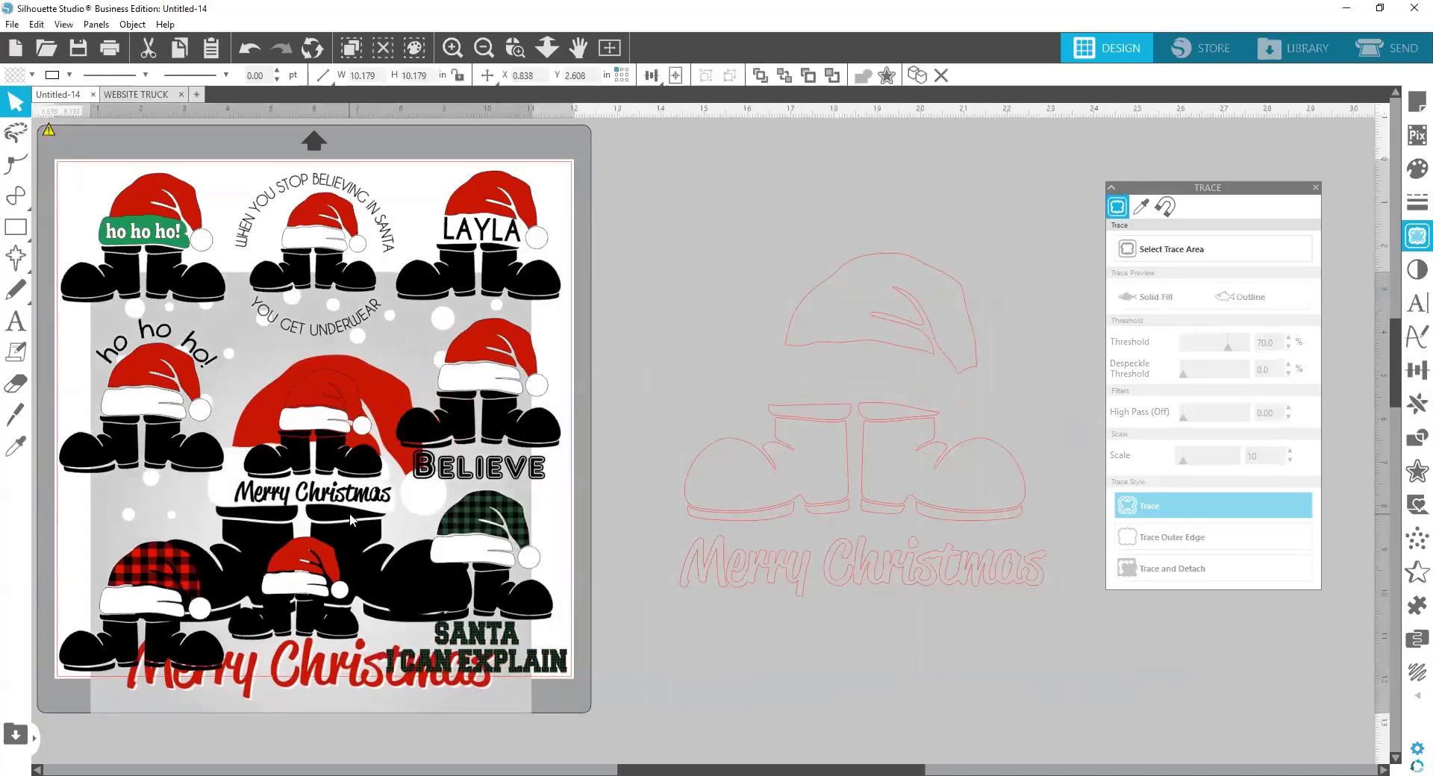
{"action": "left_click", "coordinate": [871, 456]}
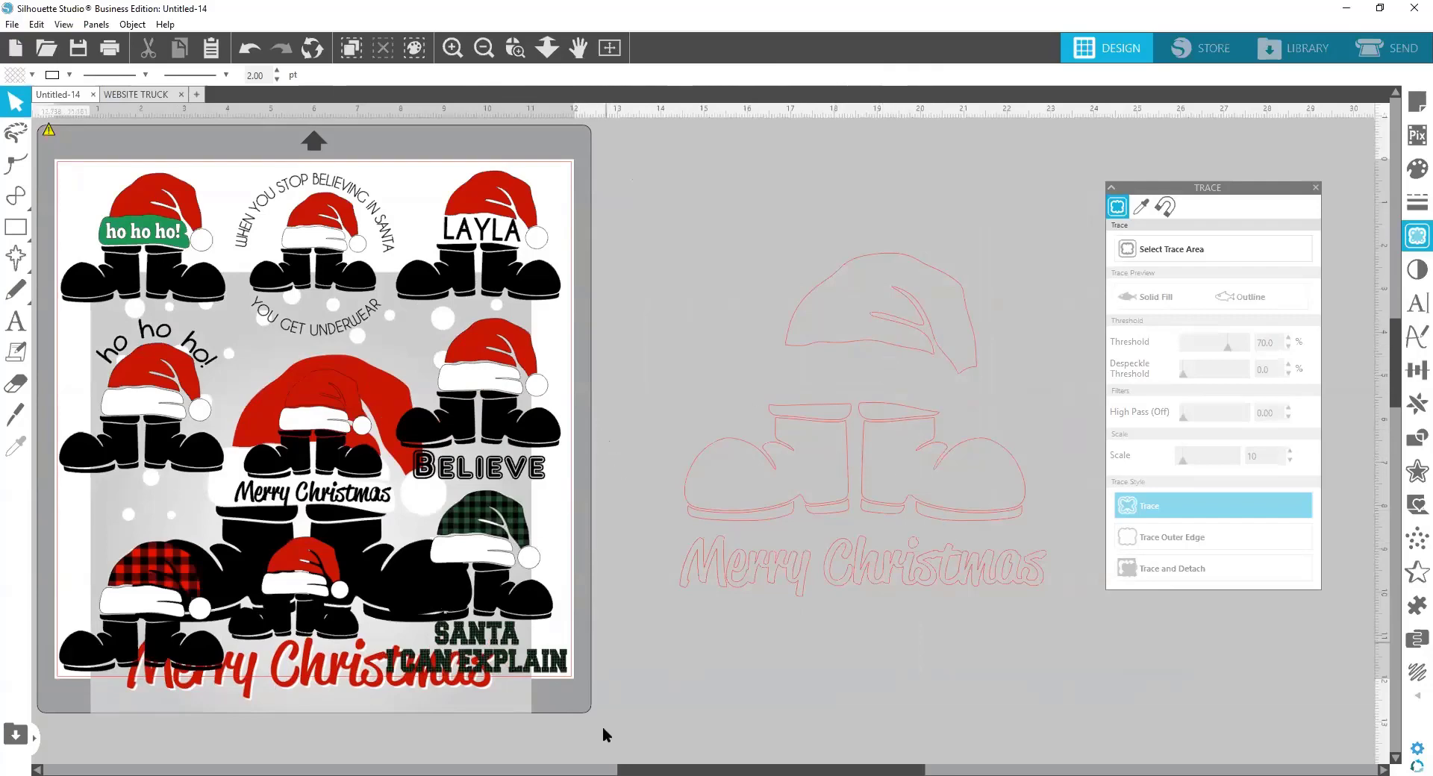
{"action": "left_click", "coordinate": [586, 768]}
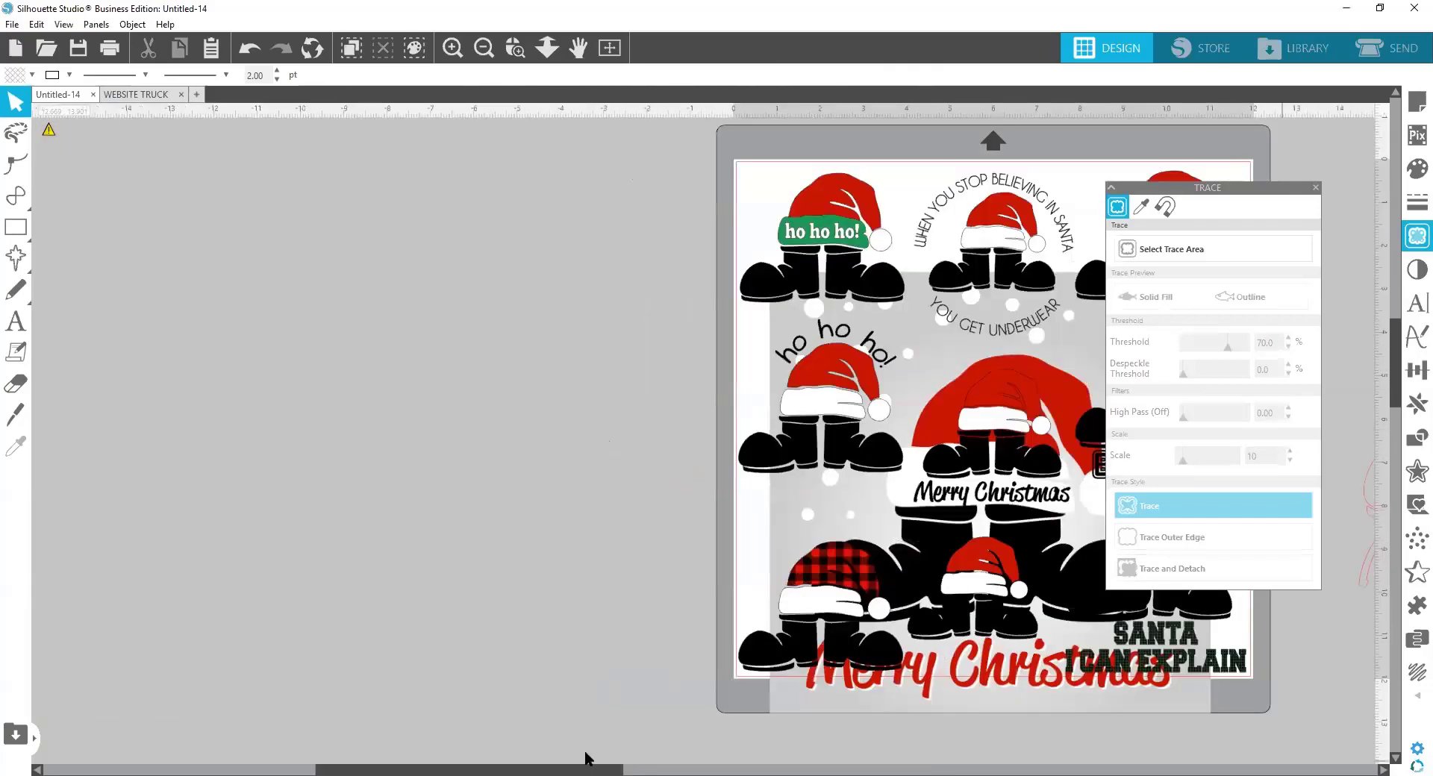
{"action": "left_click_drag", "start_coordinate": [590, 758], "coordinate": [1035, 758]}
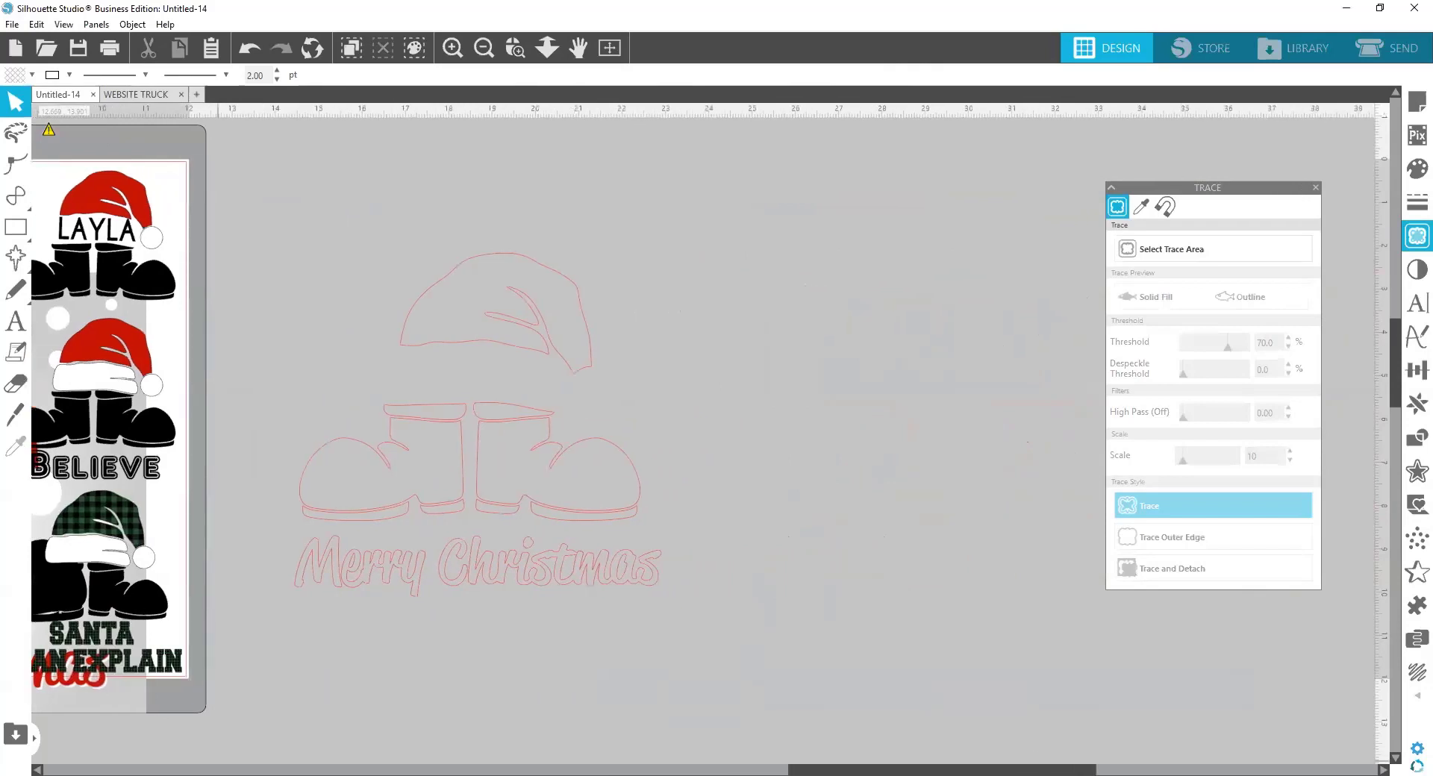
{"action": "mouse_move", "coordinate": [896, 679]}
{"action": "left_mouse_down"}
{"action": "mouse_move", "coordinate": [317, 346]}
{"action": "mouse_move", "coordinate": [298, 302]}
{"action": "left_mouse_up"}
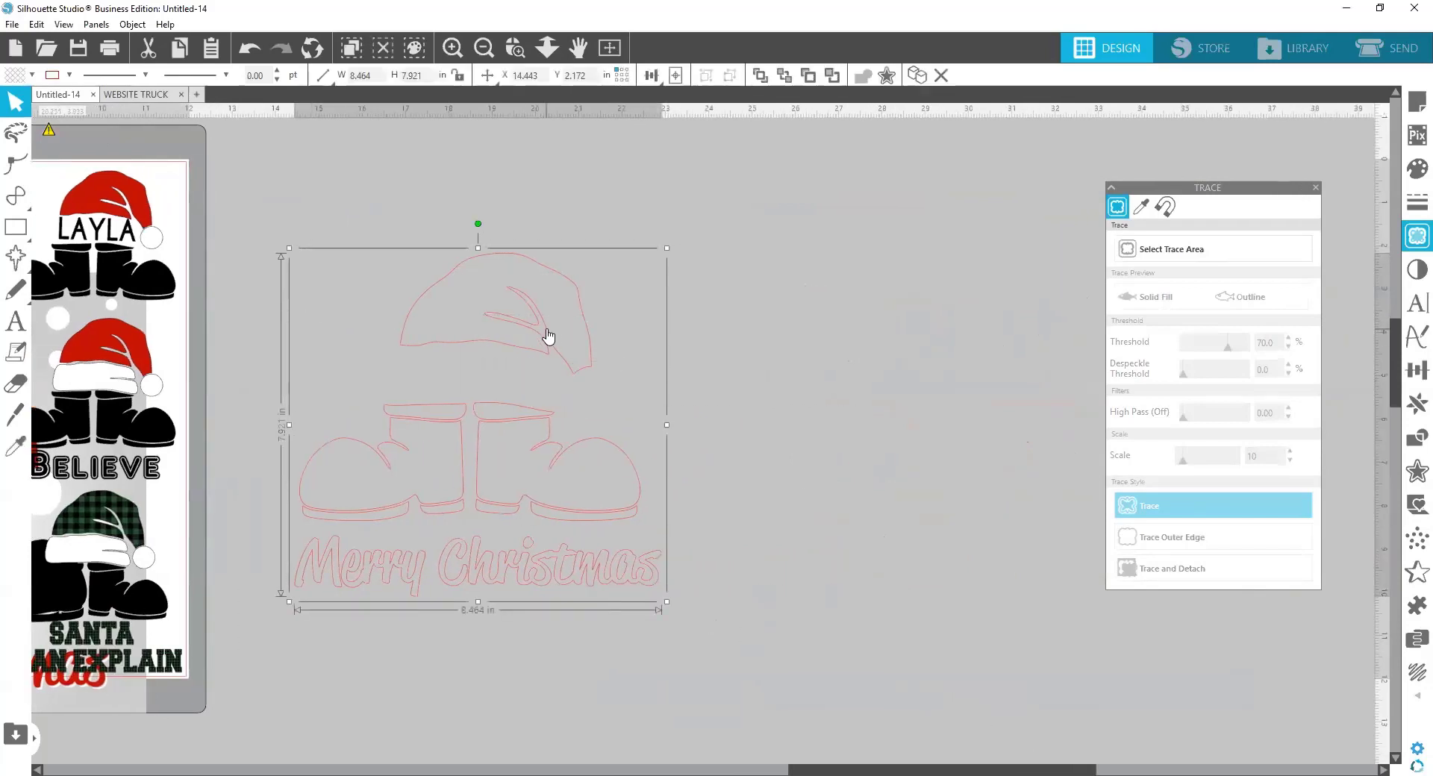
{"action": "mouse_move", "coordinate": [548, 335]}
{"action": "left_mouse_down"}
{"action": "mouse_move", "coordinate": [819, 393]}
{"action": "mouse_move", "coordinate": [978, 338]}
{"action": "left_mouse_up"}
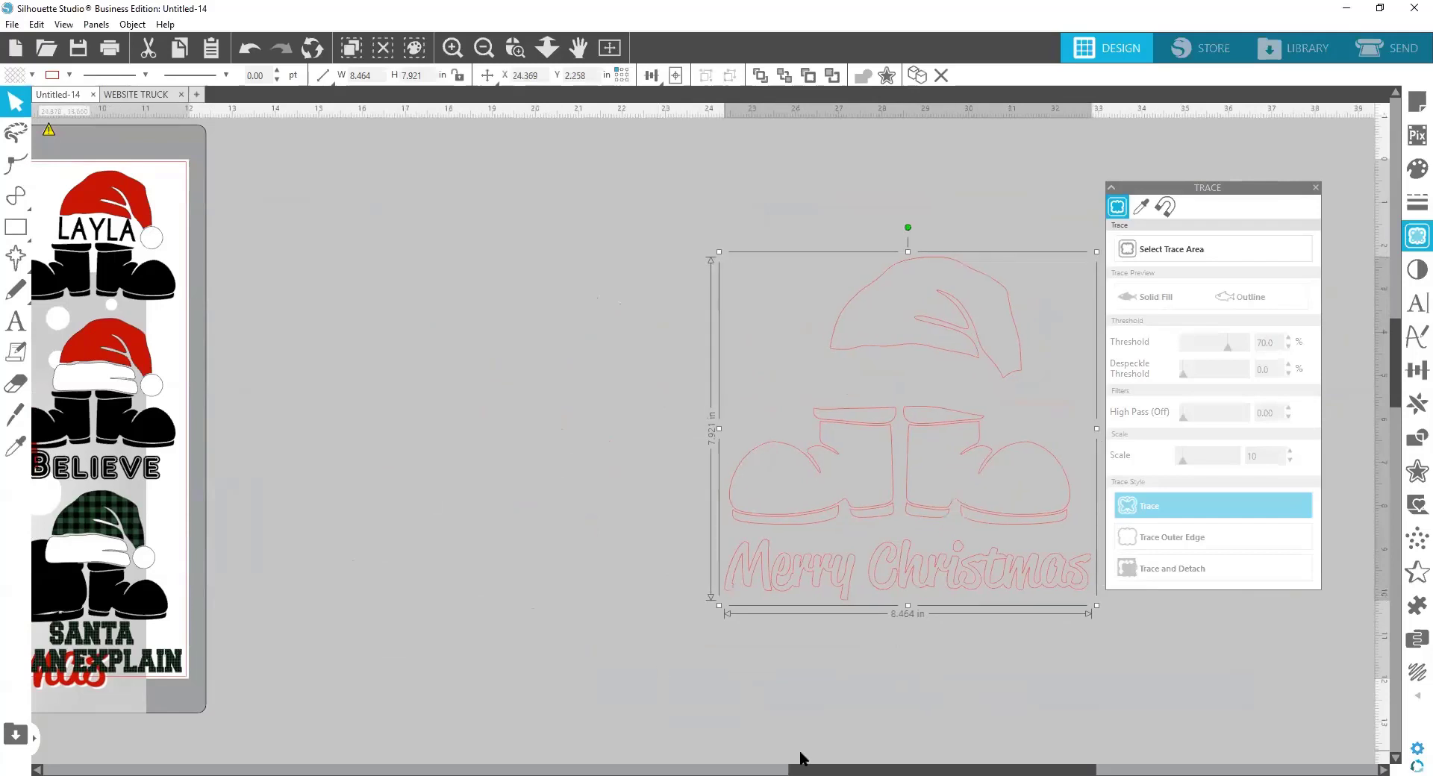
Move the Santa picture back into the empty space between the mat and the traced outlines and deselect it
{"action": "left_click_drag", "start_coordinate": [817, 754], "coordinate": [718, 752]}
{"action": "left_click_drag", "start_coordinate": [211, 384], "coordinate": [678, 321]}
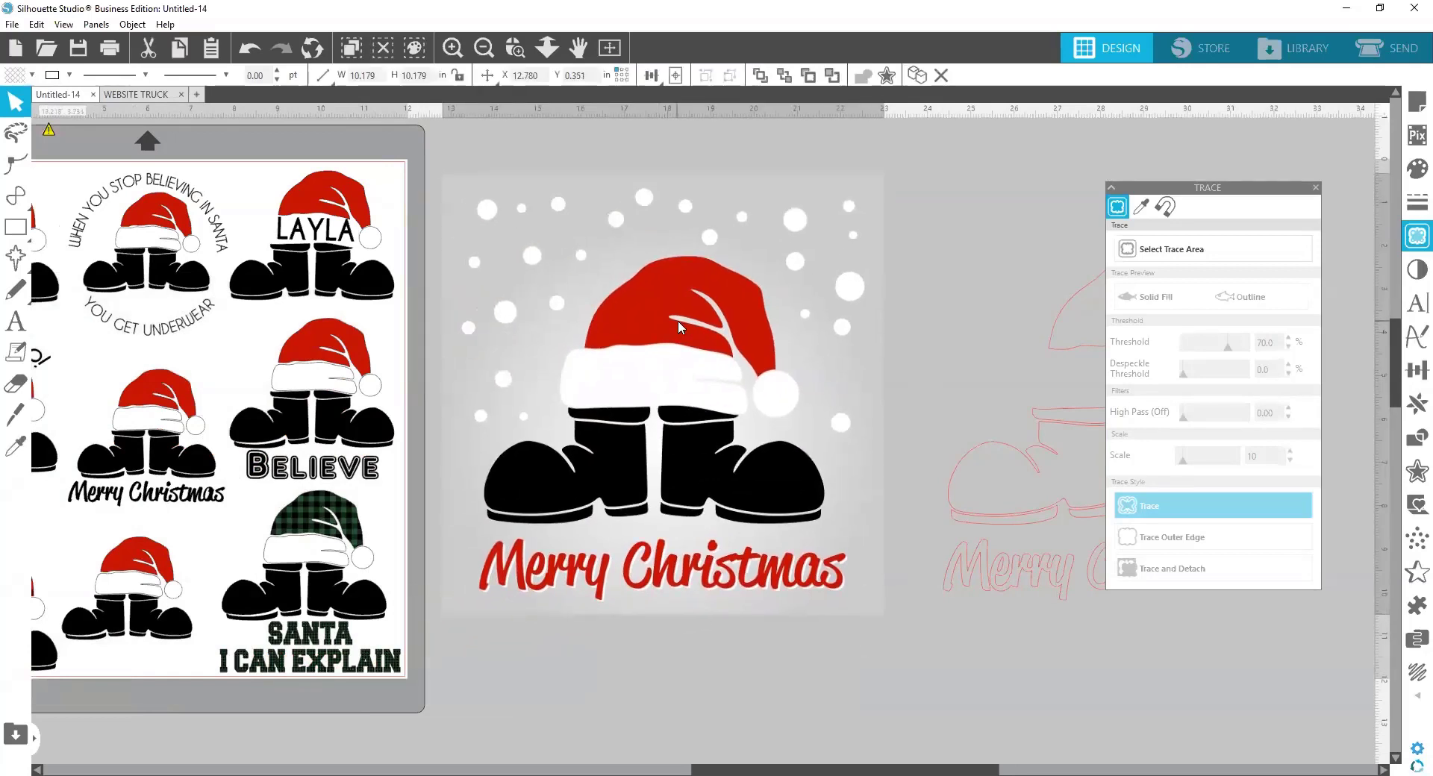
{"action": "left_click", "coordinate": [485, 459]}
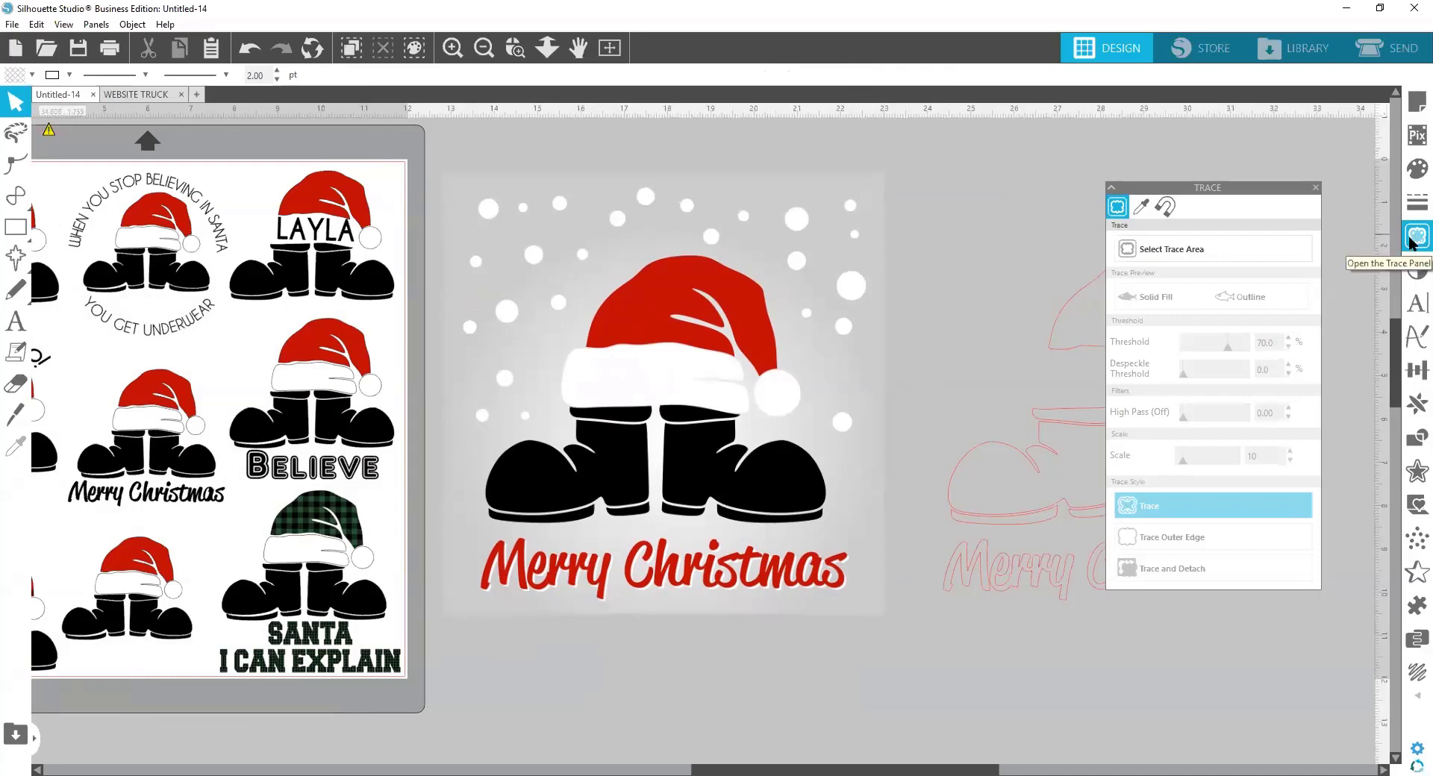
Trace the white hat brim in the Santa picture by color, limited to a single area
{"action": "left_click", "coordinate": [1141, 209]}
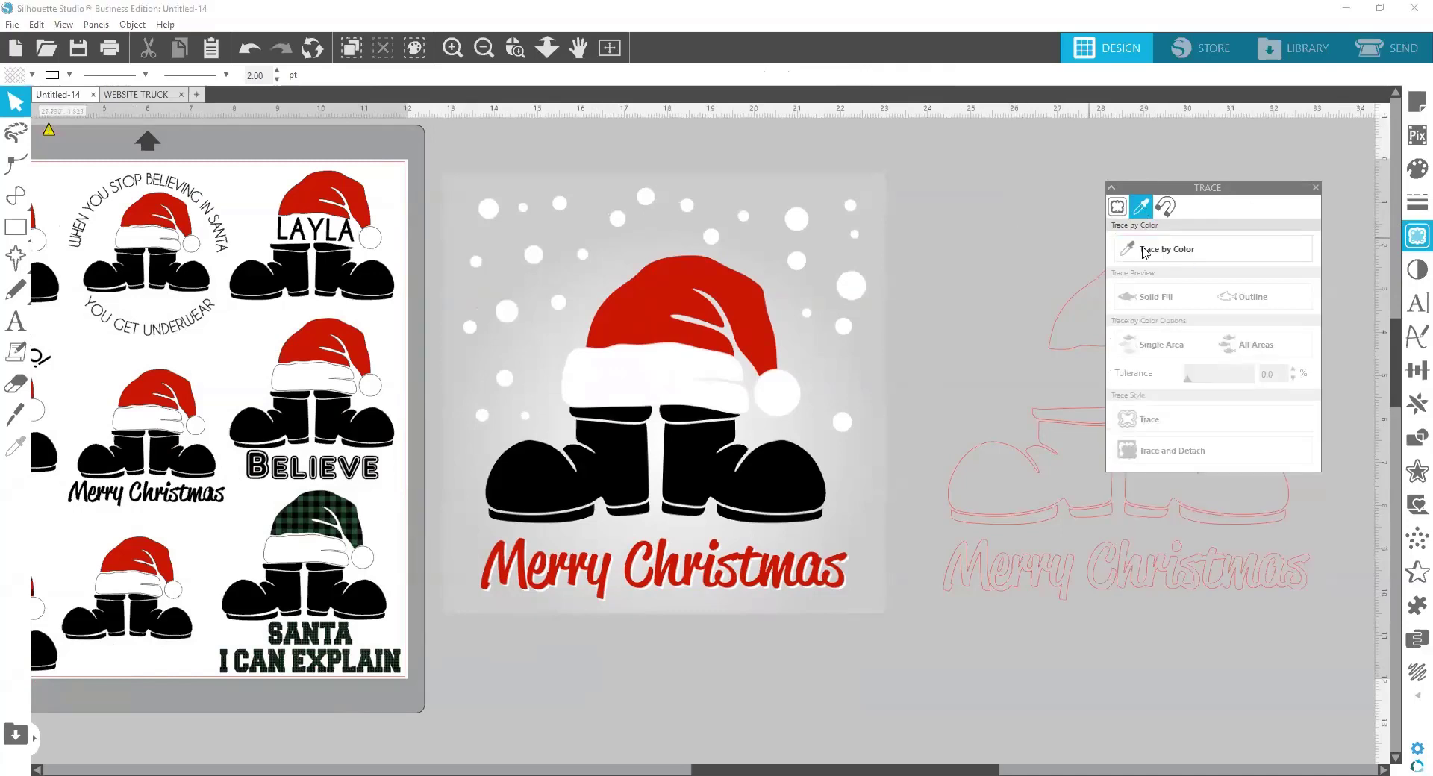
{"action": "left_click", "coordinate": [1211, 252]}
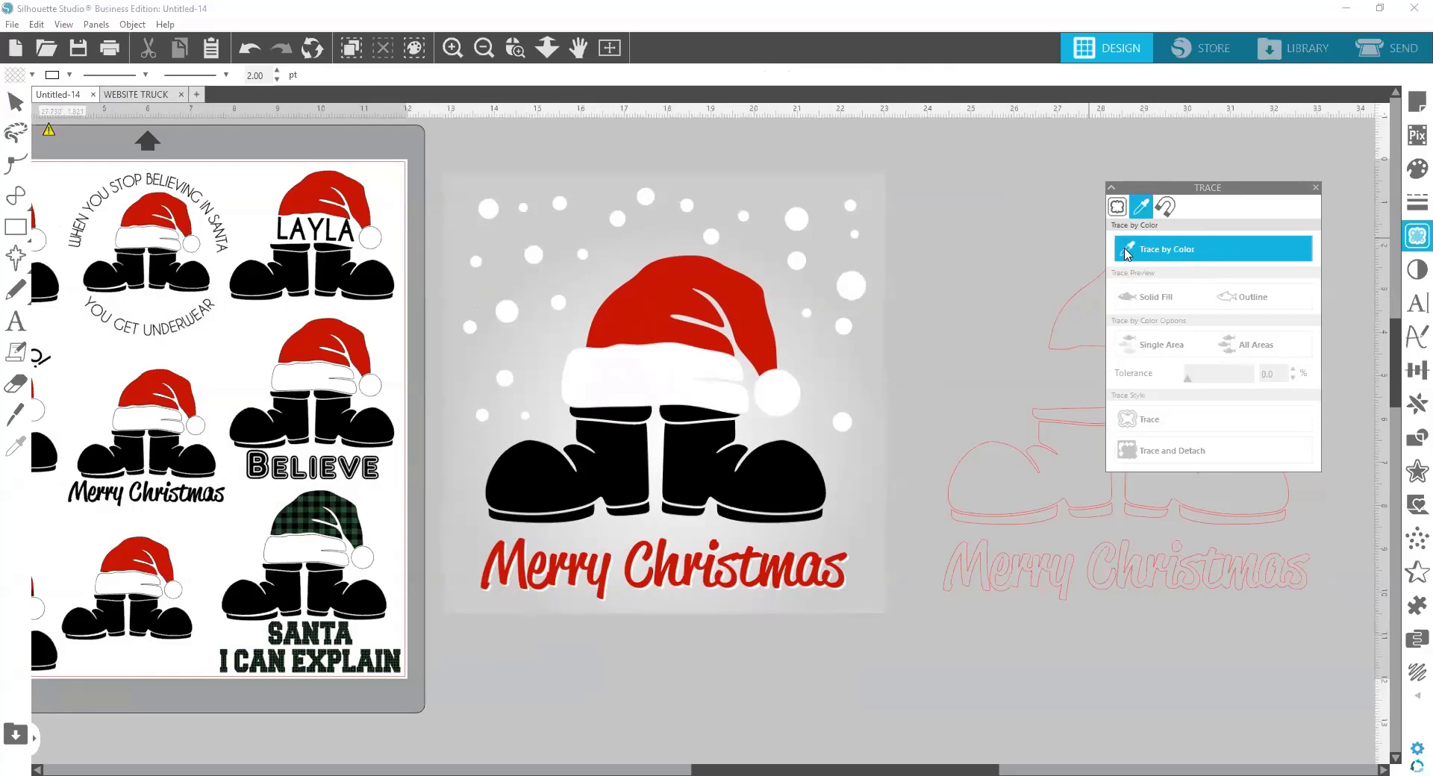
{"action": "left_click", "coordinate": [654, 364]}
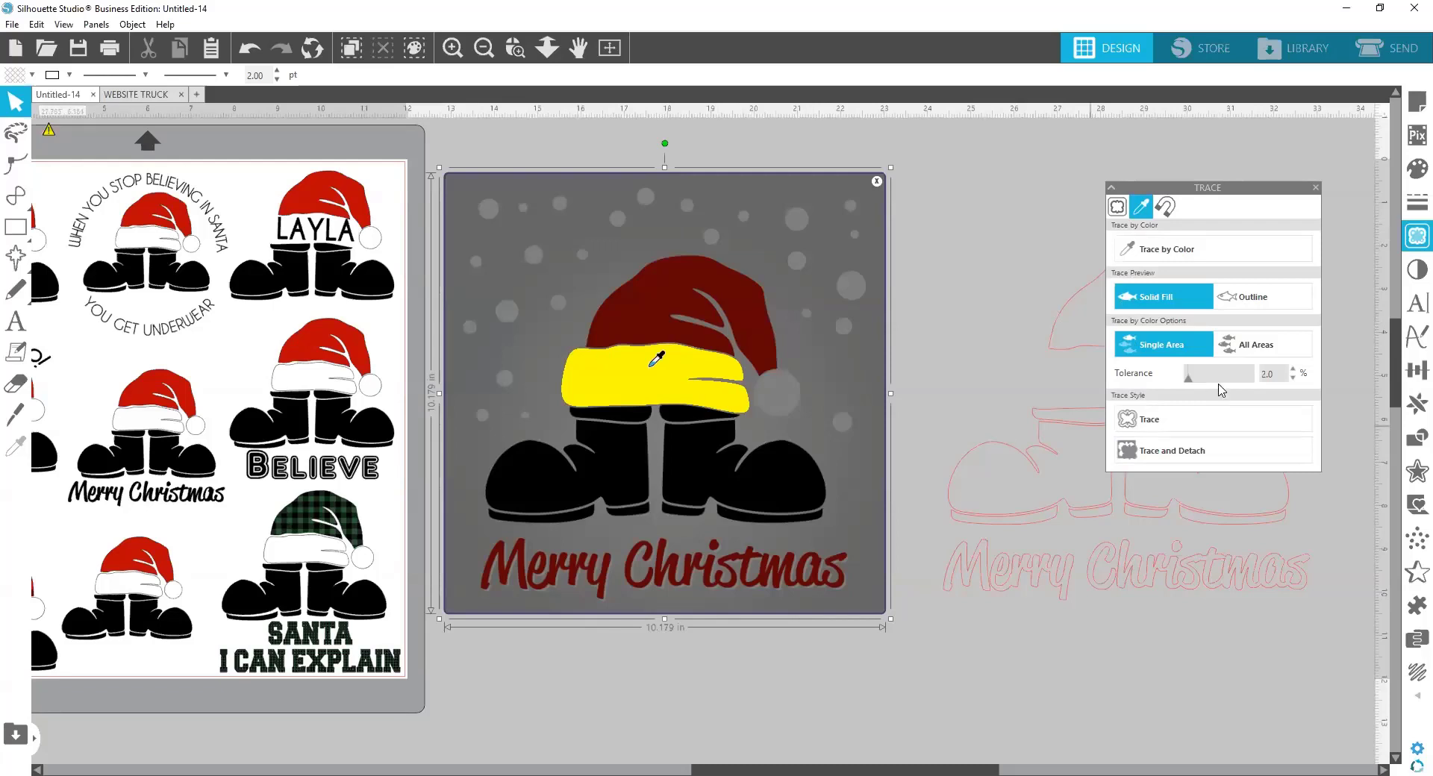
{"action": "left_click", "coordinate": [1260, 352]}
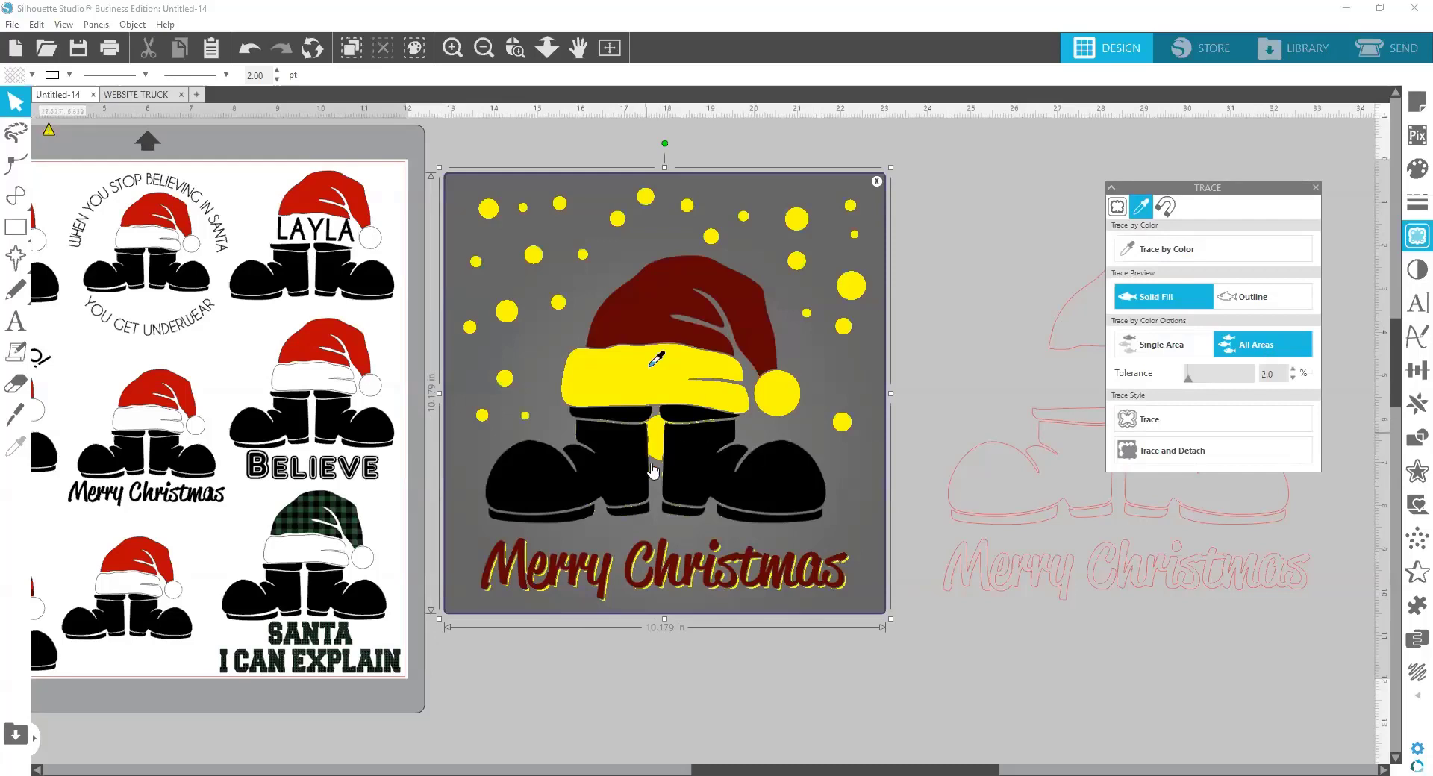
{"action": "left_click", "coordinate": [1156, 349]}
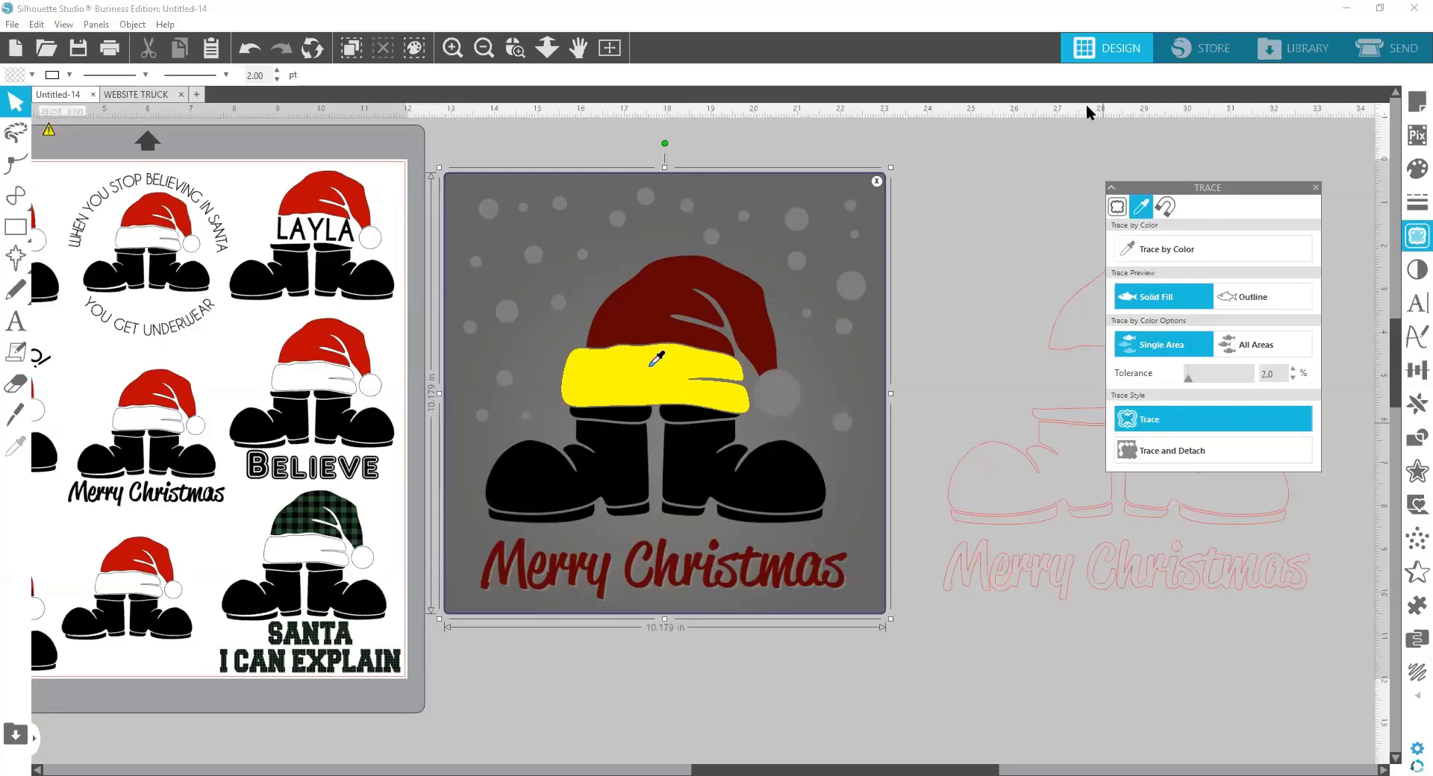
{"action": "mouse_move", "coordinate": [1206, 186]}
{"action": "left_mouse_down"}
{"action": "mouse_move", "coordinate": [1104, 129]}
{"action": "mouse_move", "coordinate": [899, 593]}
{"action": "mouse_move", "coordinate": [834, 660]}
{"action": "mouse_move", "coordinate": [812, 640]}
{"action": "left_mouse_up"}
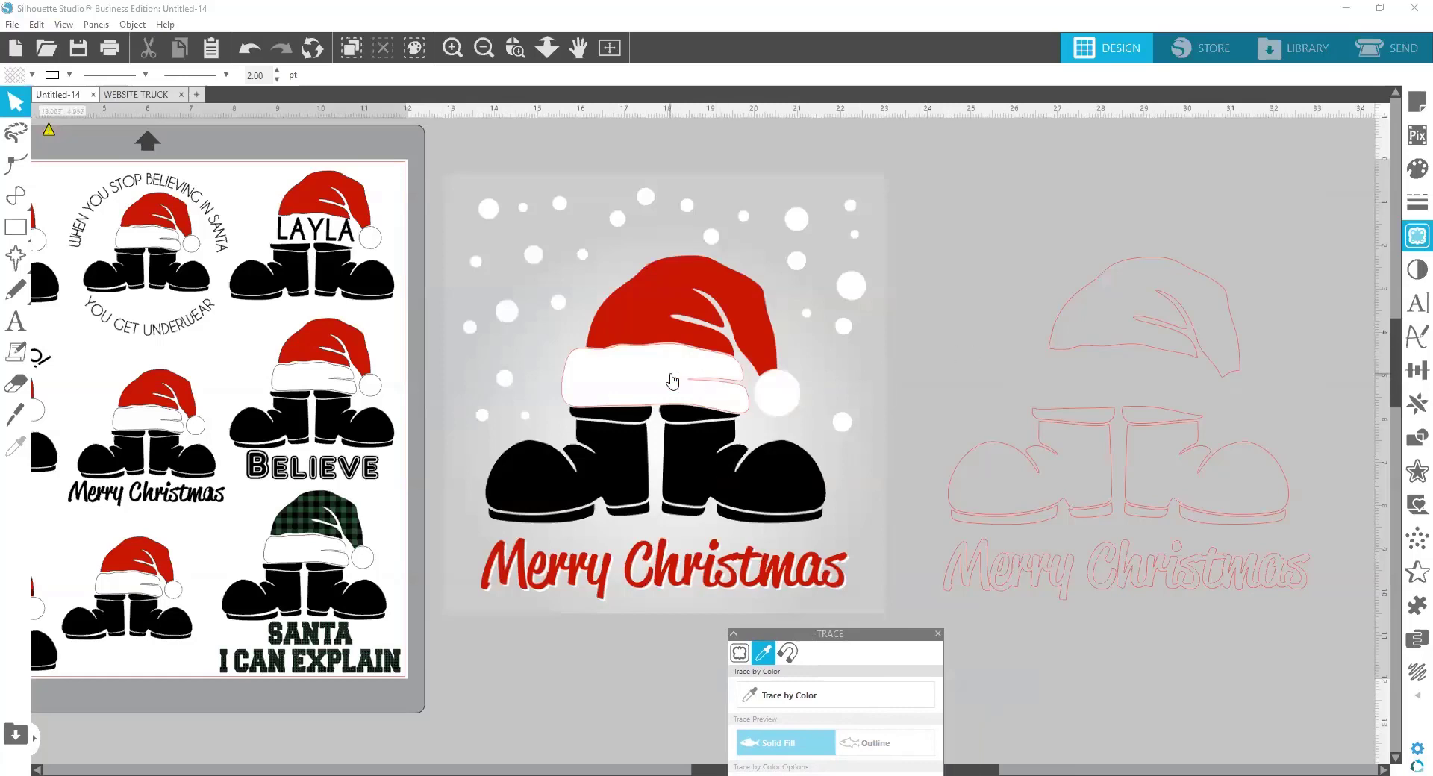
Place the traced brim outline between the hat and boots outlines, moving the picture aside and back beside the mat
{"action": "left_click", "coordinate": [672, 379]}
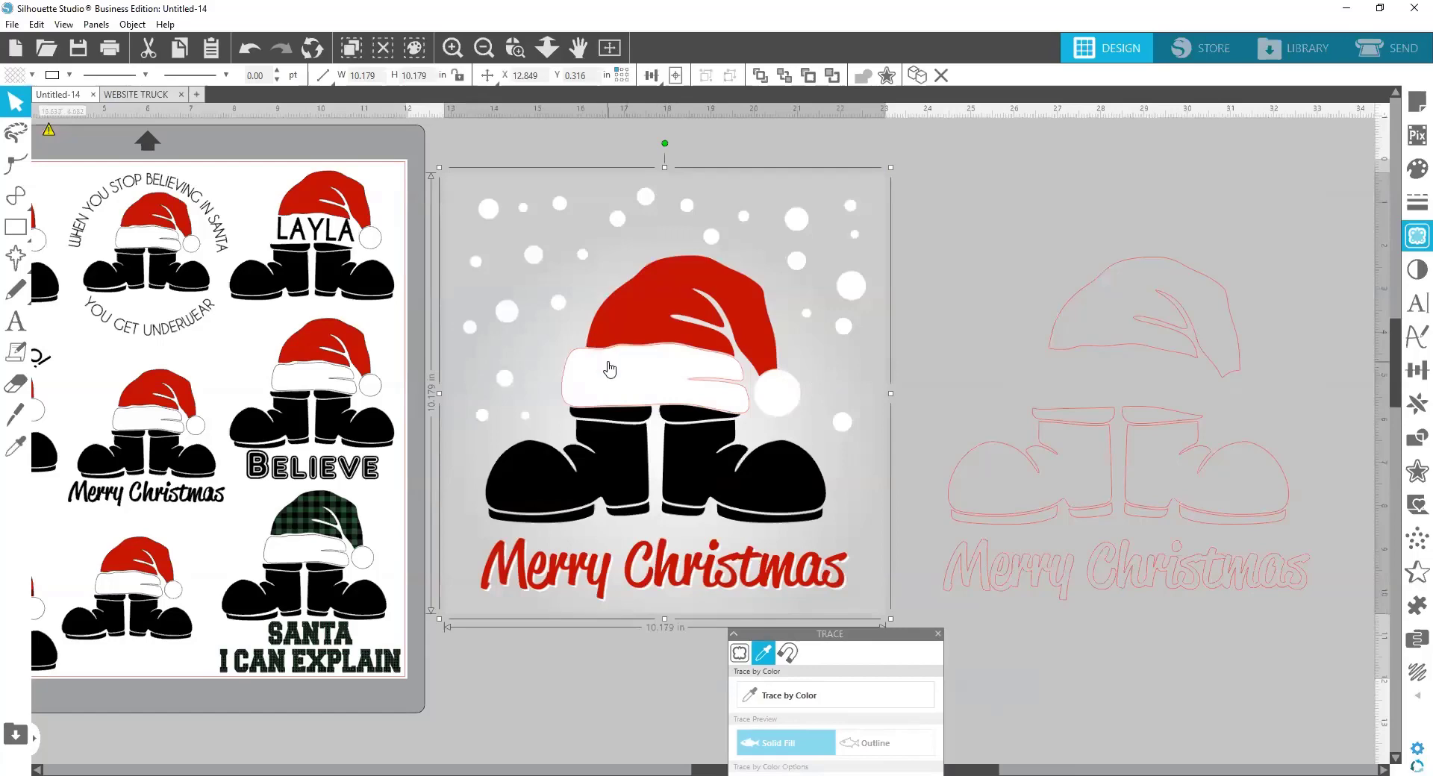
{"action": "left_click_drag", "start_coordinate": [549, 321], "coordinate": [260, 327]}
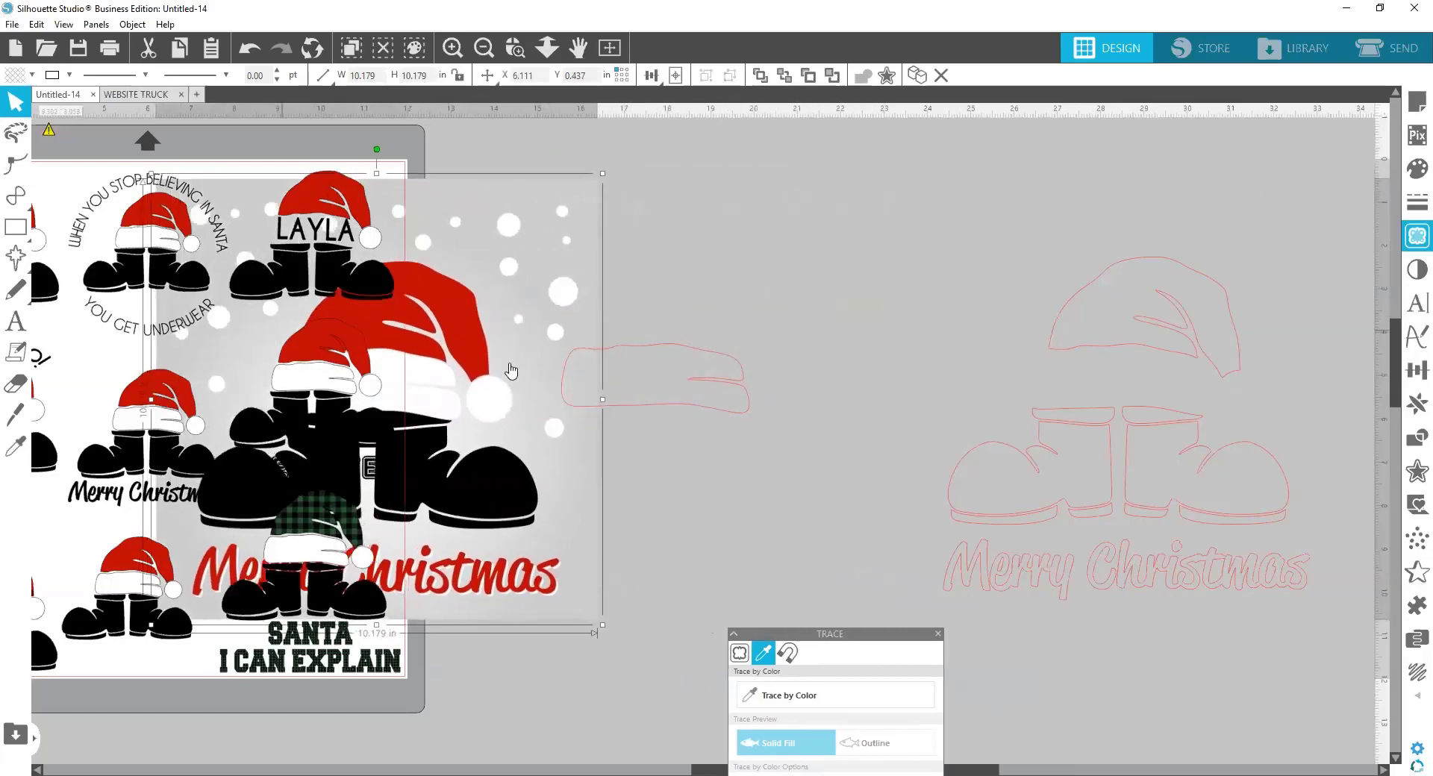
{"action": "left_click_drag", "start_coordinate": [652, 356], "coordinate": [1114, 353]}
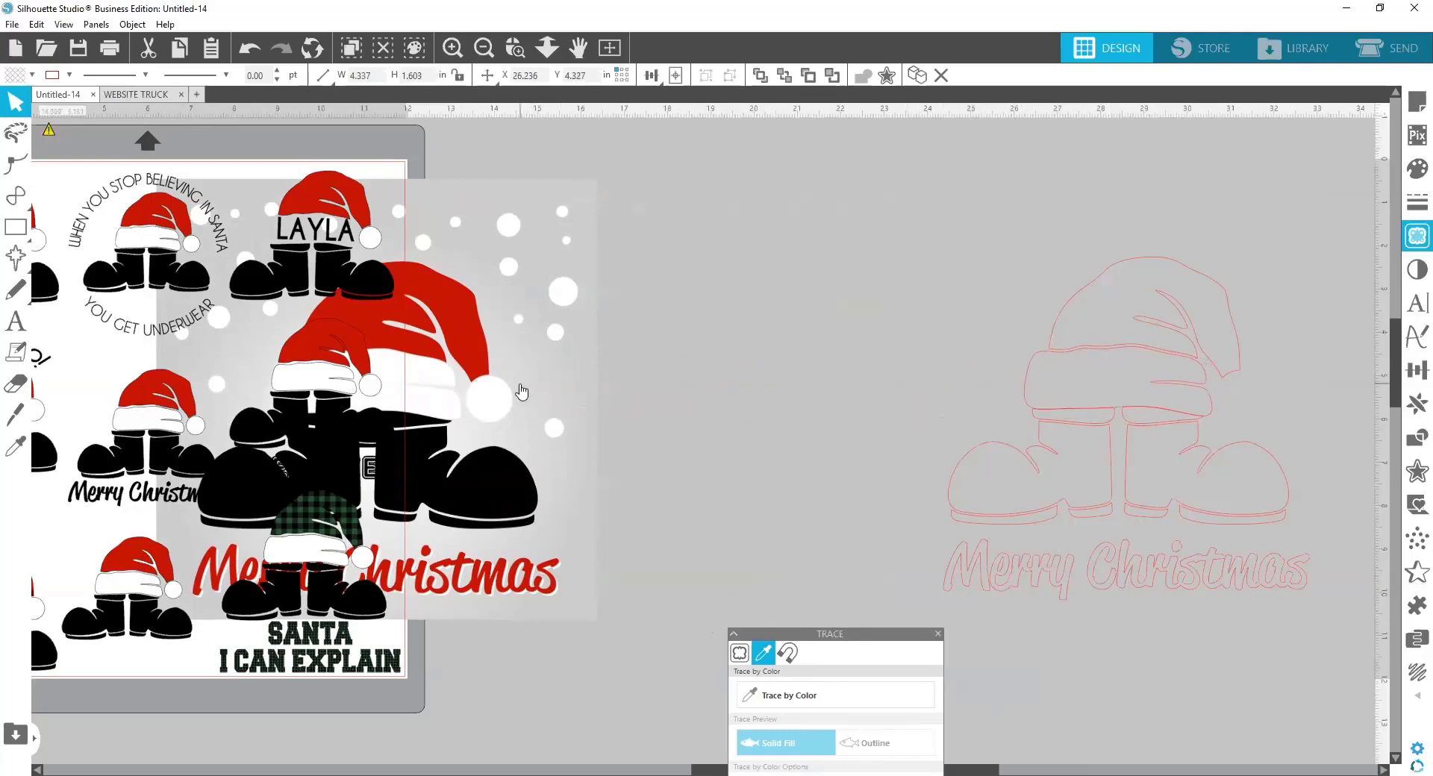
{"action": "left_click_drag", "start_coordinate": [522, 394], "coordinate": [819, 352]}
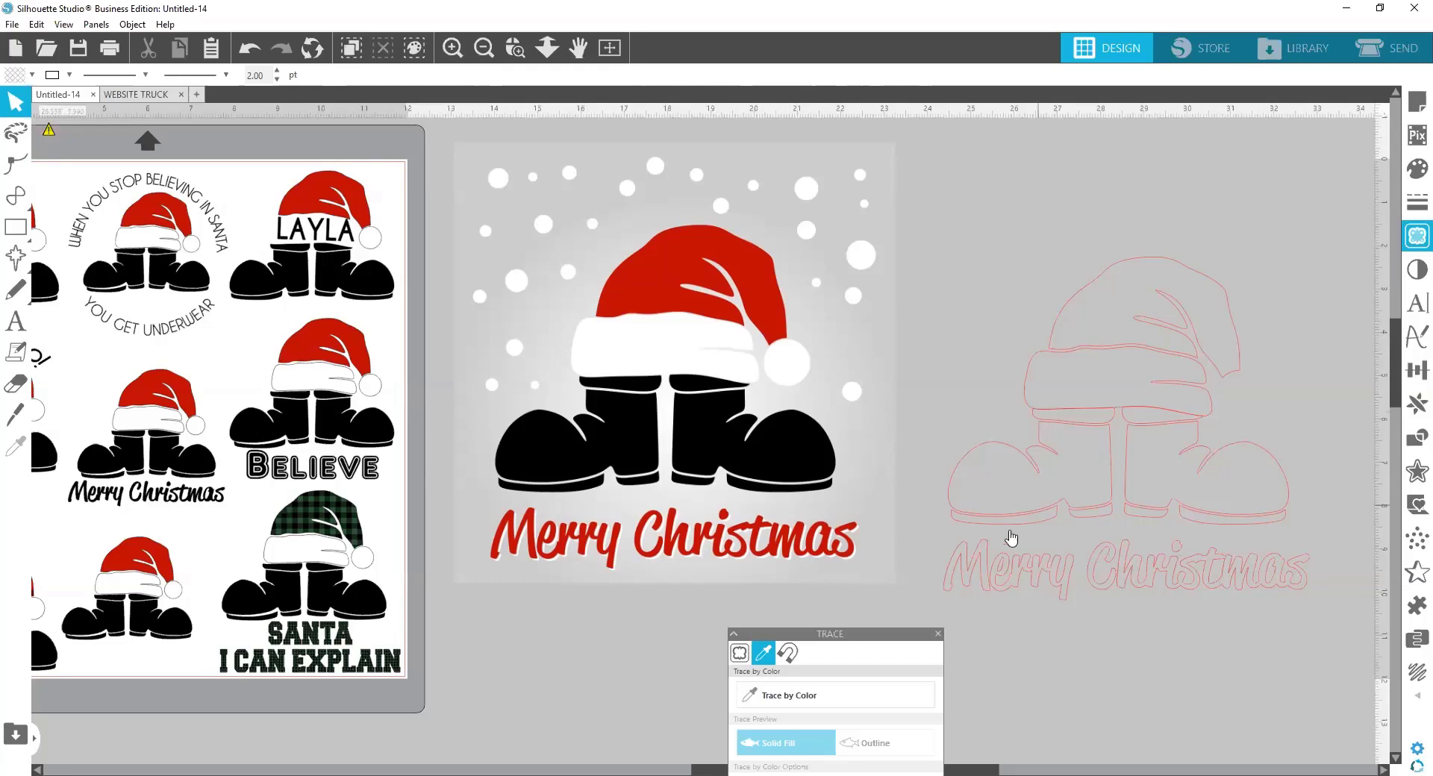
Trace the white pom-pom in the Santa picture by color, limited to a single area
{"action": "left_click", "coordinate": [938, 634]}
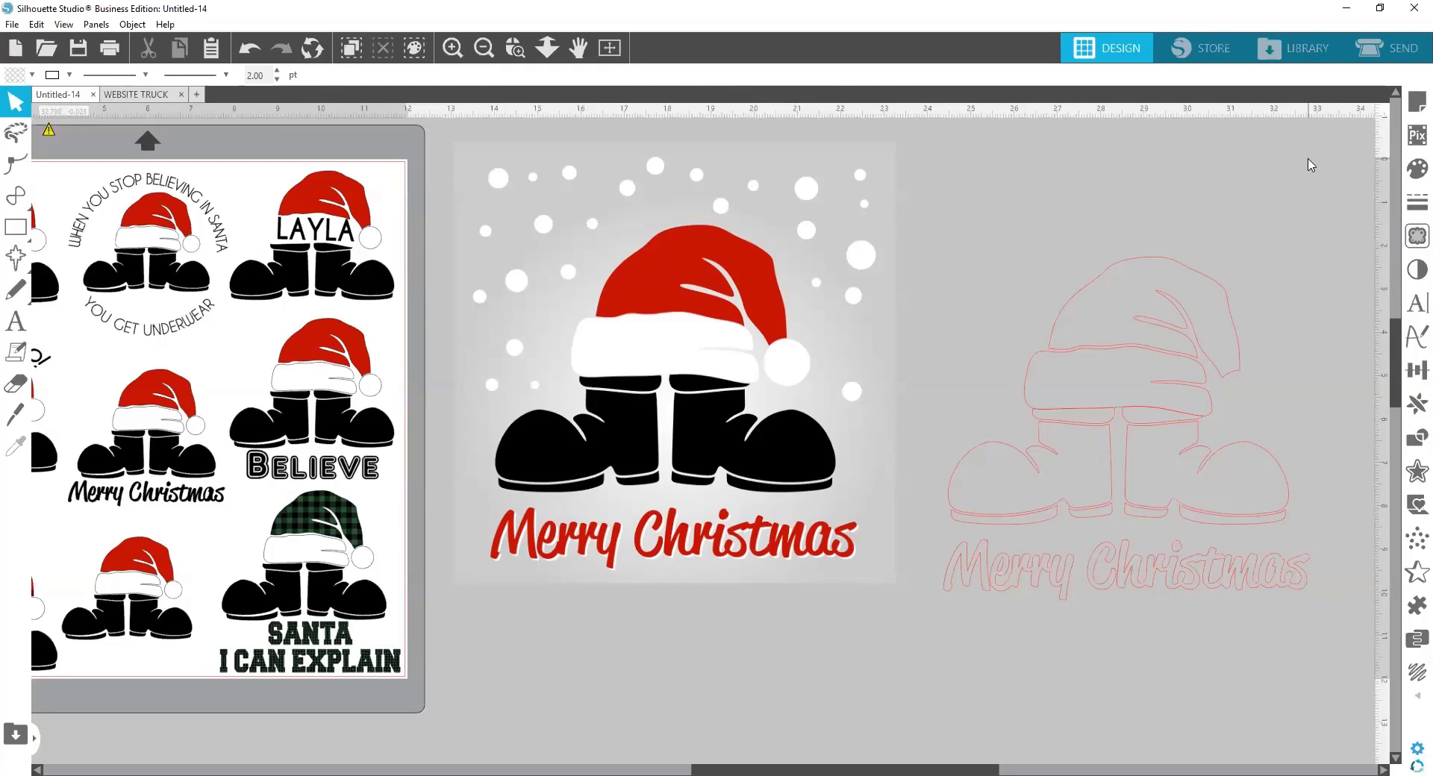
{"action": "left_click", "coordinate": [1410, 240]}
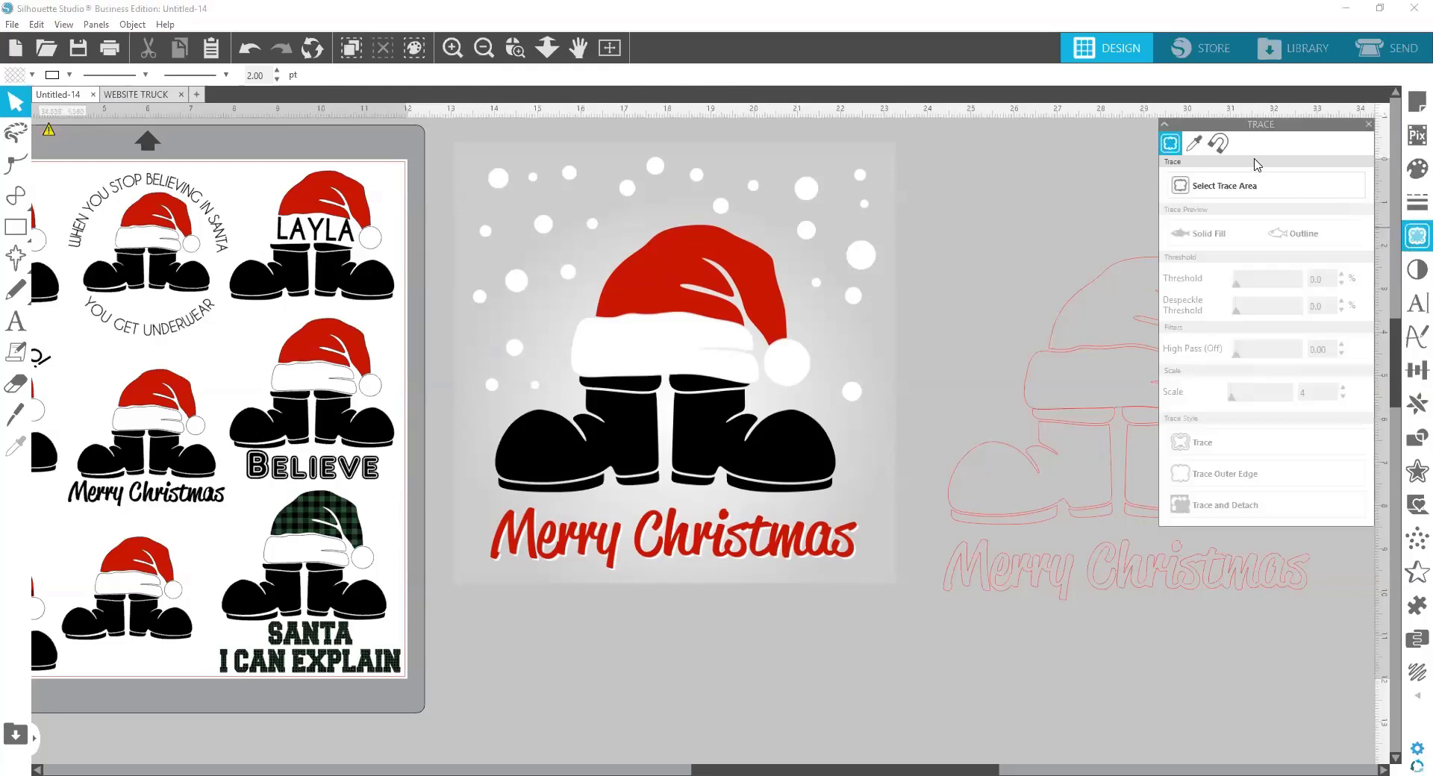
{"action": "mouse_move", "coordinate": [1201, 131]}
{"action": "left_mouse_down"}
{"action": "mouse_move", "coordinate": [961, 159]}
{"action": "mouse_move", "coordinate": [1035, 157]}
{"action": "mouse_move", "coordinate": [961, 161]}
{"action": "mouse_move", "coordinate": [969, 179]}
{"action": "left_mouse_up"}
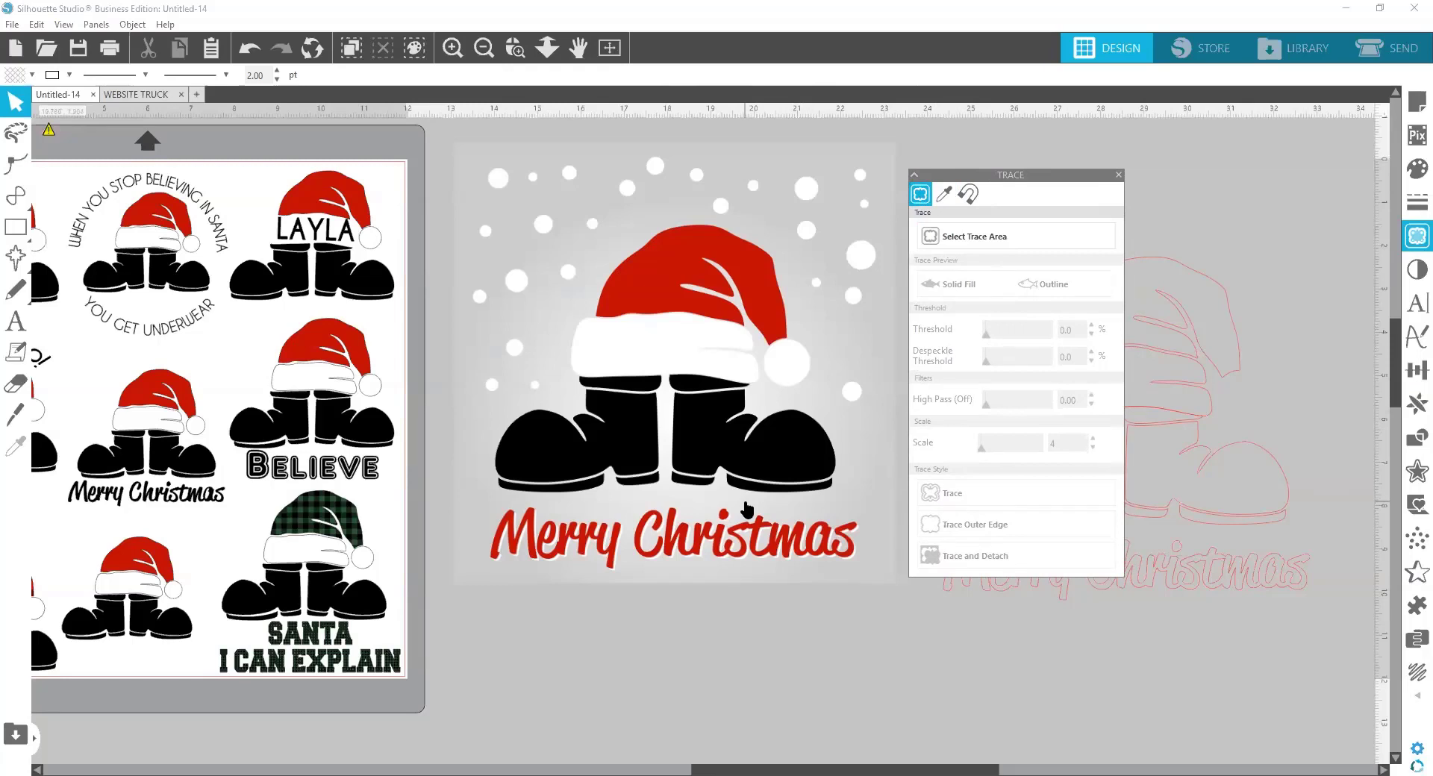
{"action": "left_click", "coordinate": [944, 196]}
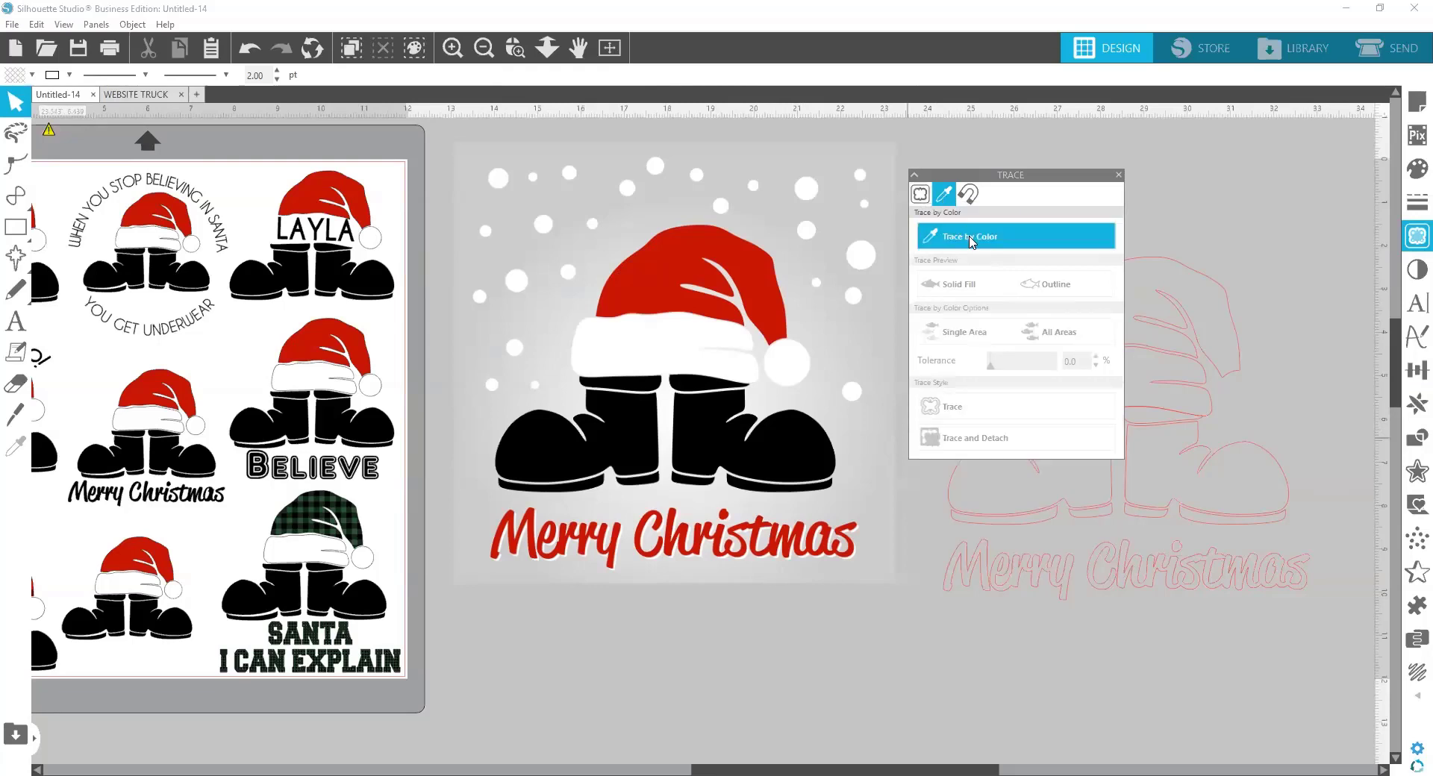
{"action": "left_click", "coordinate": [971, 237]}
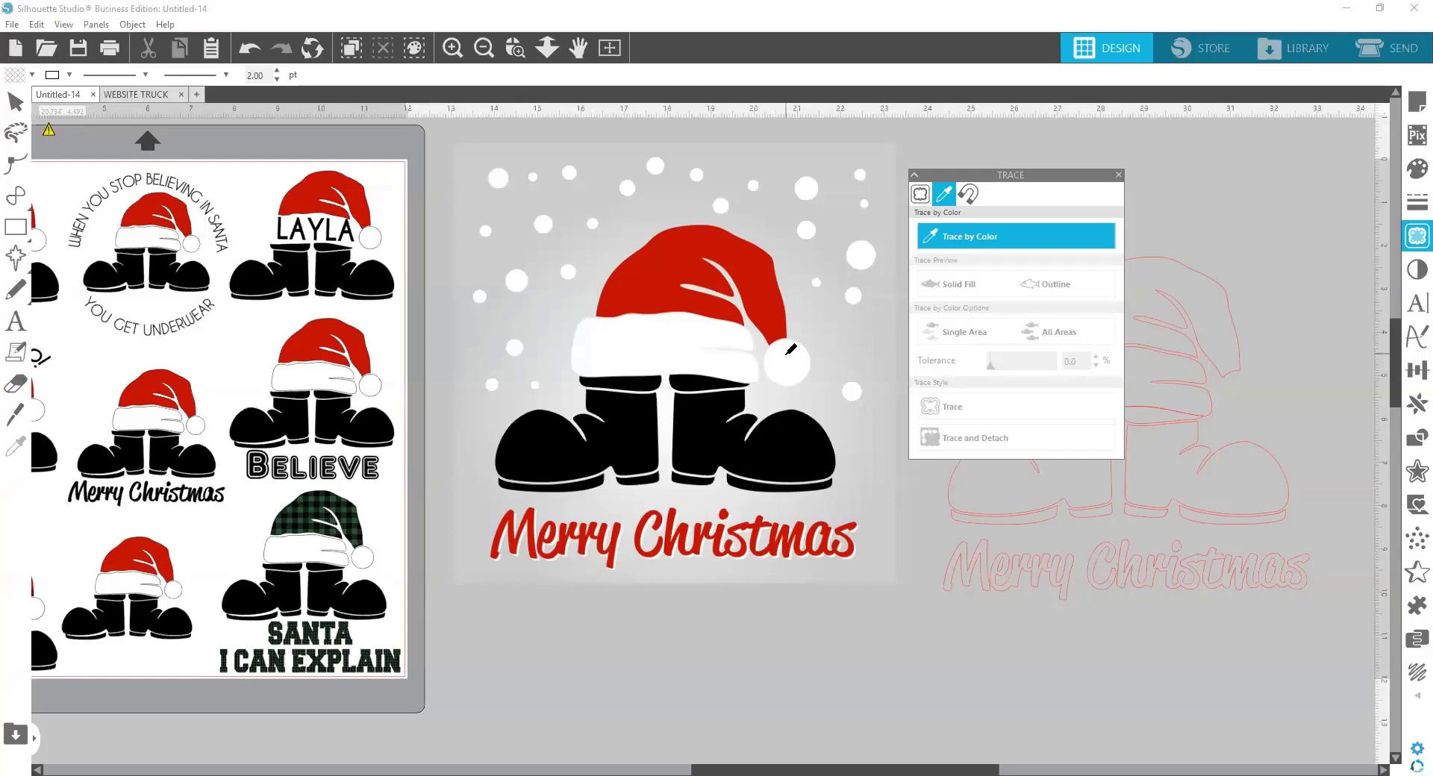
{"action": "left_click", "coordinate": [790, 348]}
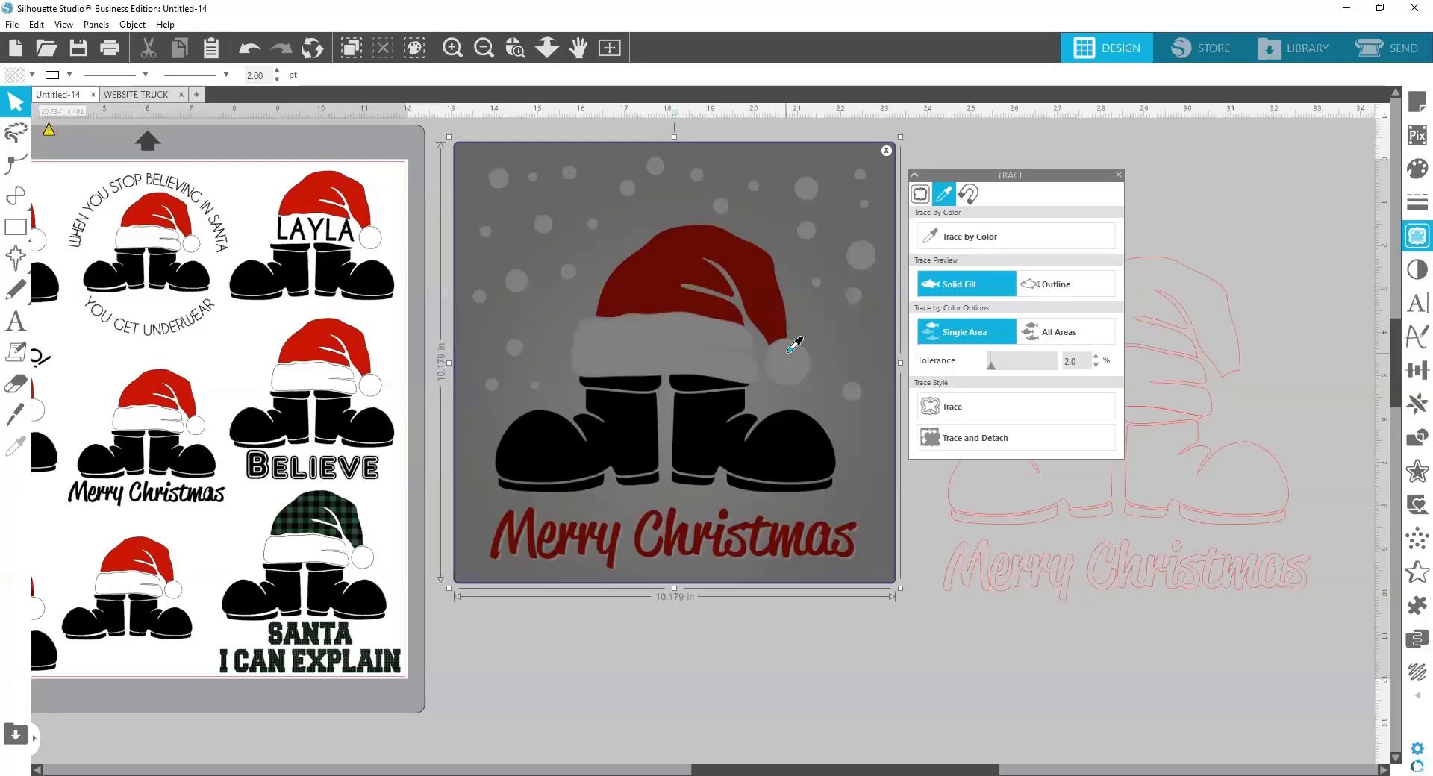
{"action": "left_click", "coordinate": [790, 348]}
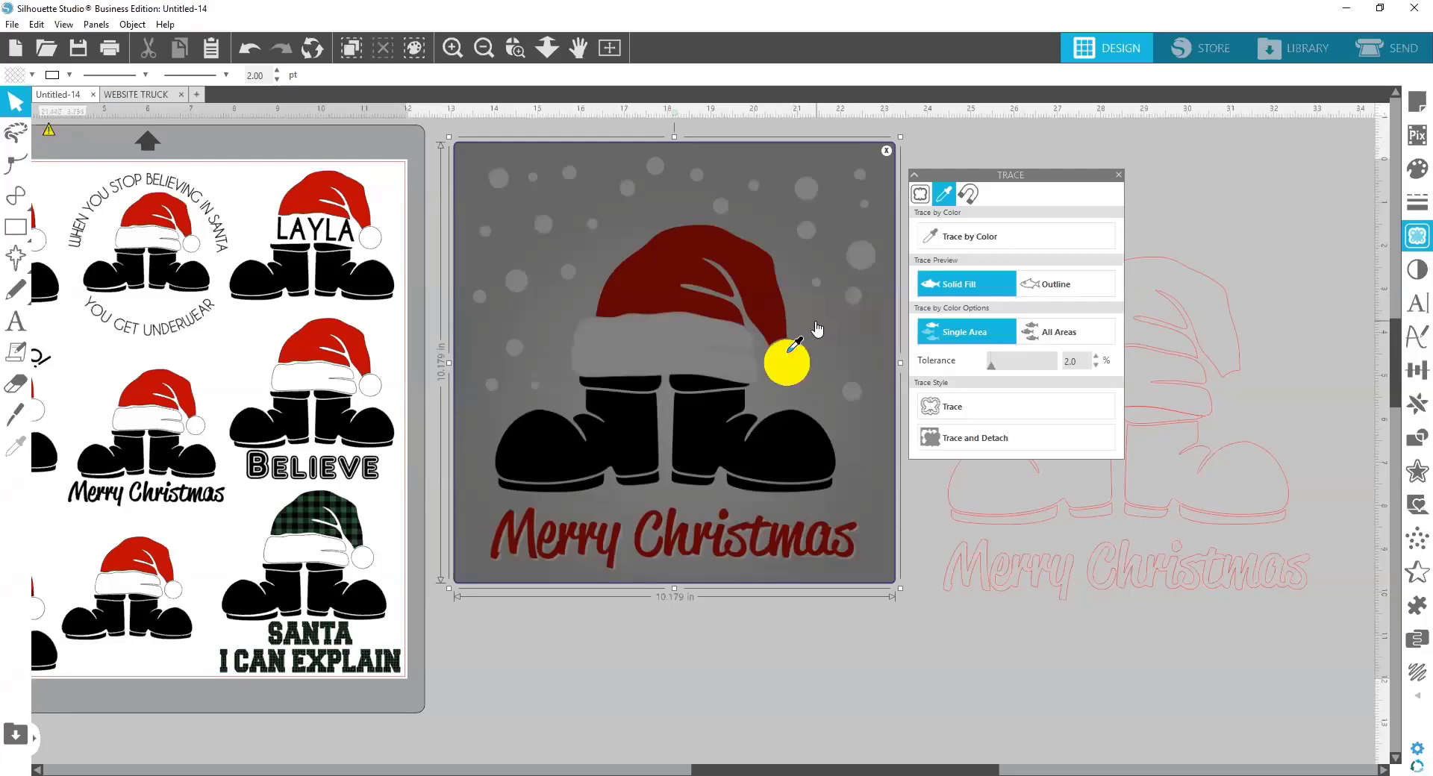
{"action": "left_click", "coordinate": [951, 410]}
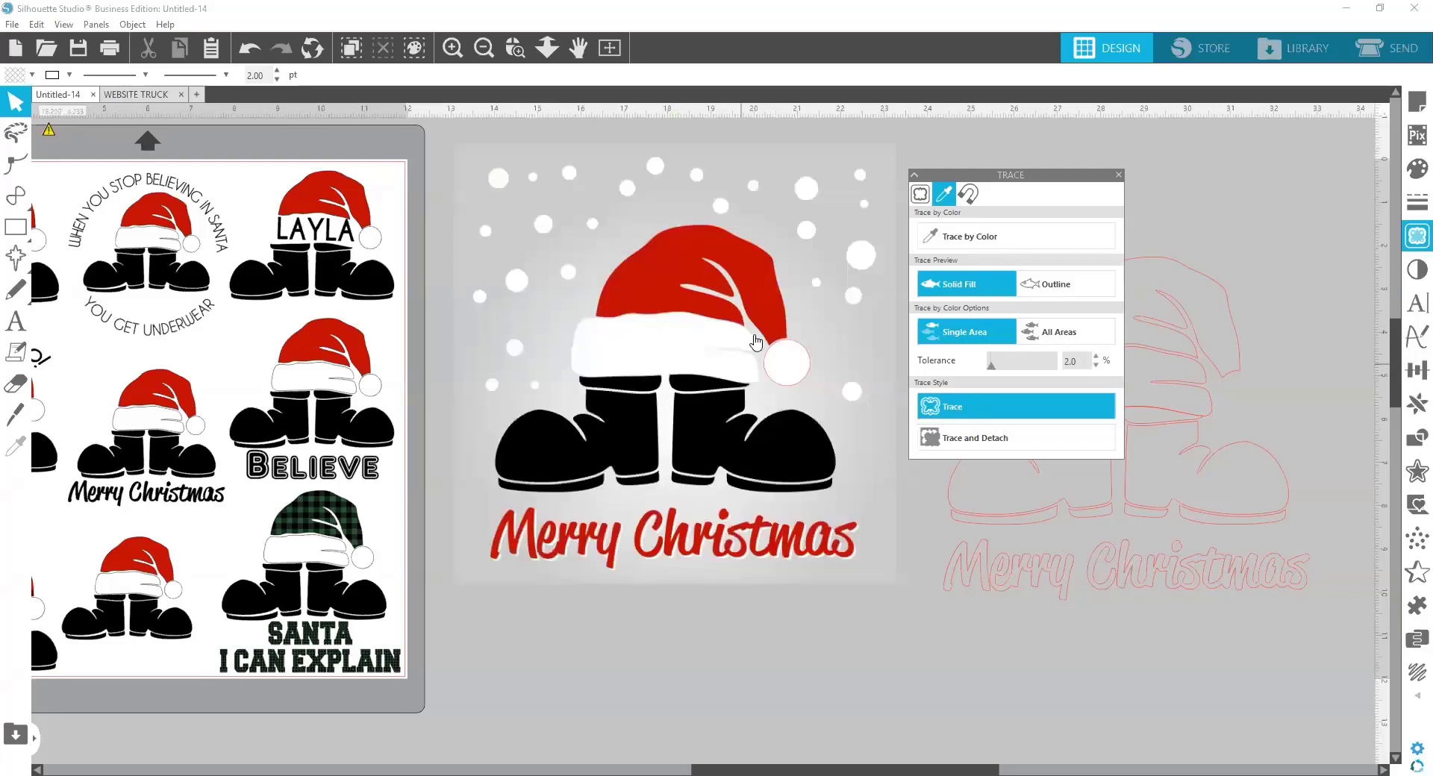
Place the traced pom-pom outline at the tip of the hat outline and move the Santa picture to the left of the mat
{"action": "left_click_drag", "start_coordinate": [743, 160], "coordinate": [717, 527]}
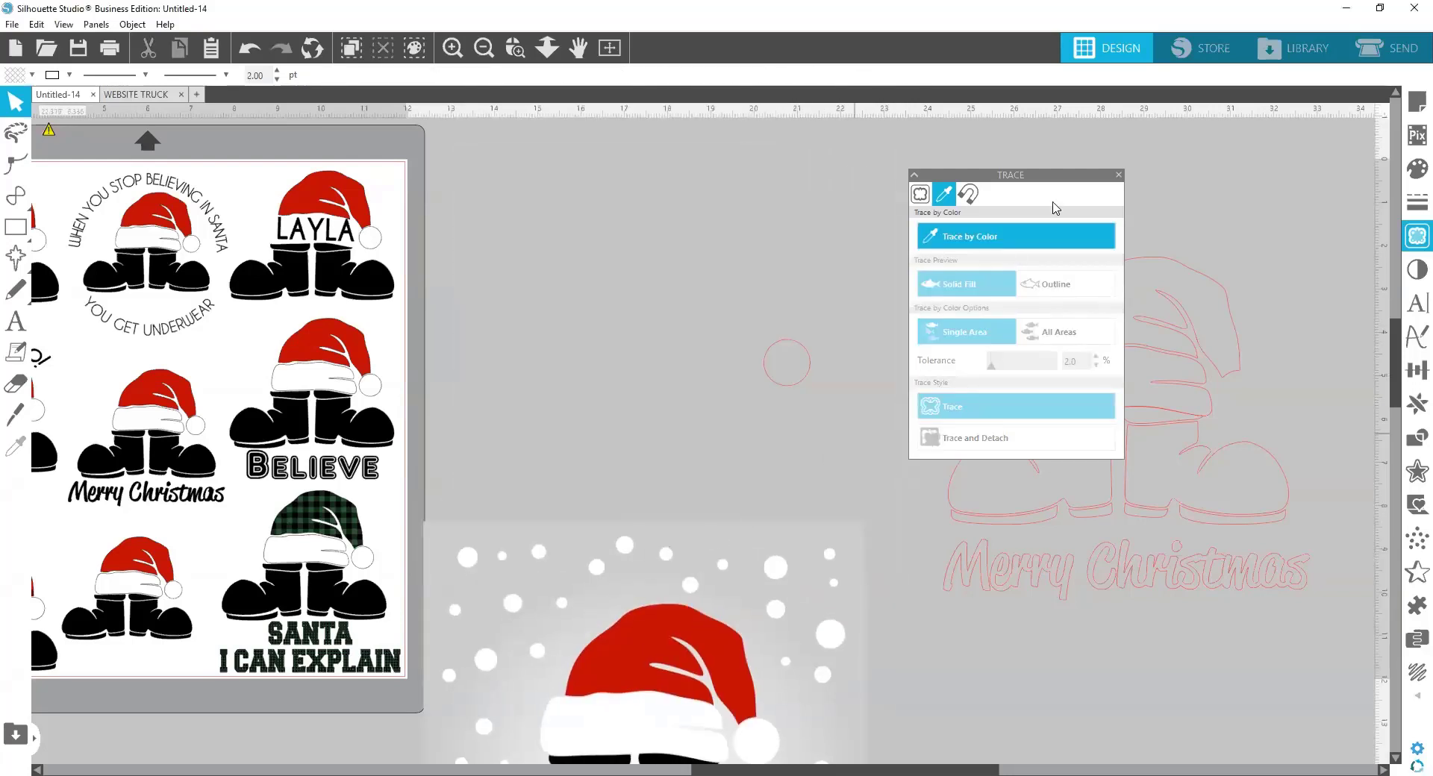
{"action": "left_click", "coordinate": [1120, 176]}
{"action": "left_click_drag", "start_coordinate": [808, 362], "coordinate": [1267, 393]}
{"action": "left_click", "coordinate": [1146, 334]}
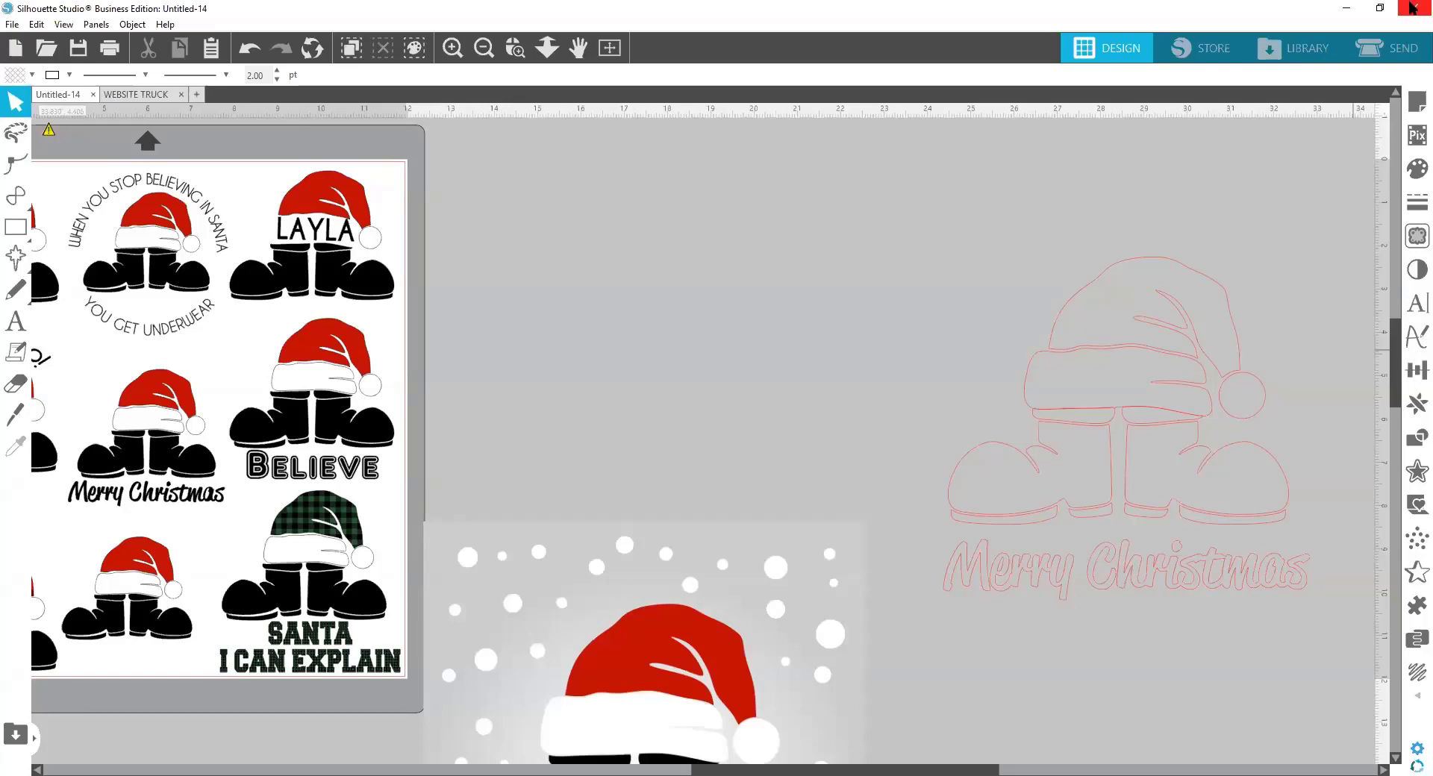
{"action": "left_click_drag", "start_coordinate": [544, 569], "coordinate": [13, 313]}
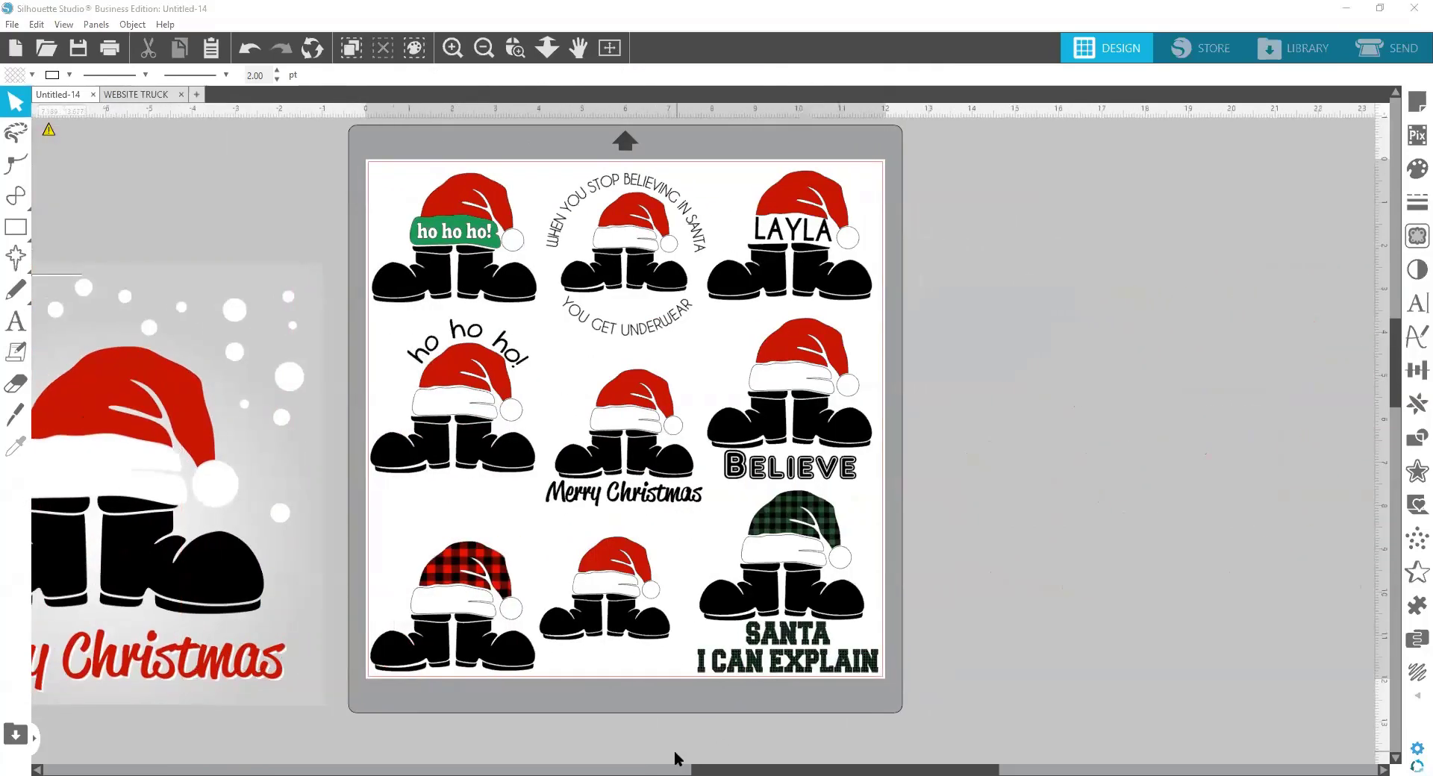
Group all the traced outlines, move the group about 8 in closer to the mat and deselect it
{"action": "left_click_drag", "start_coordinate": [704, 770], "coordinate": [988, 770]}
{"action": "left_click", "coordinate": [969, 470]}
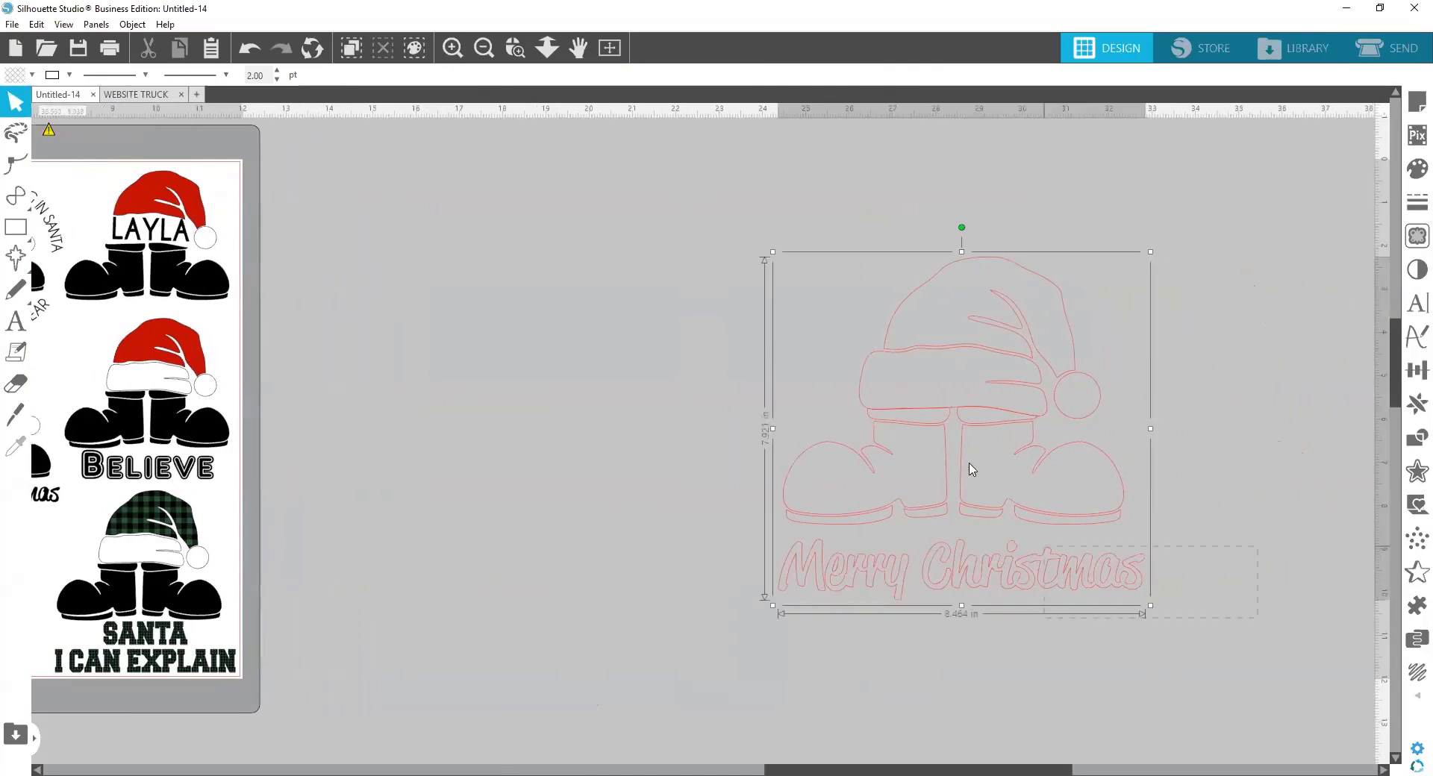
{"action": "right_click", "coordinate": [947, 378]}
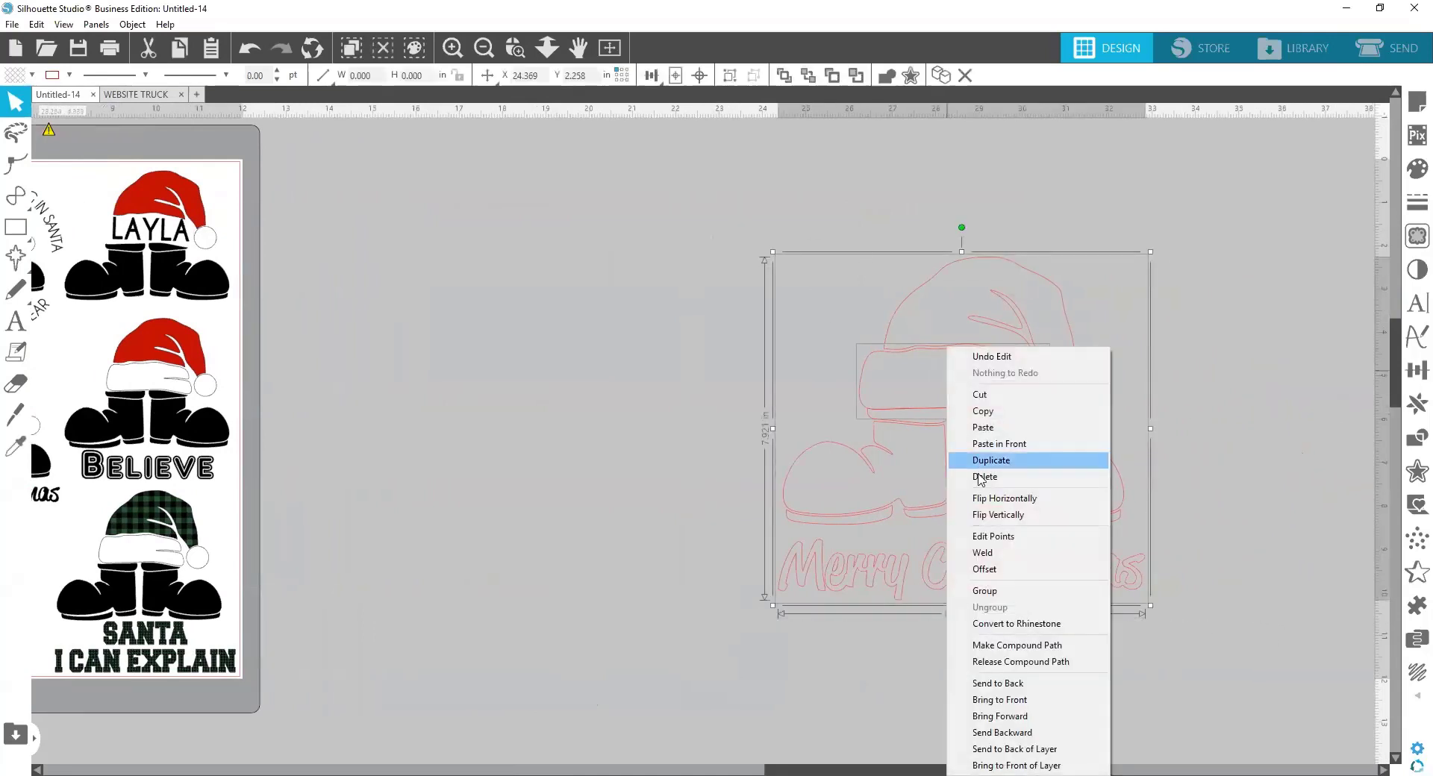
{"action": "left_click", "coordinate": [1000, 593]}
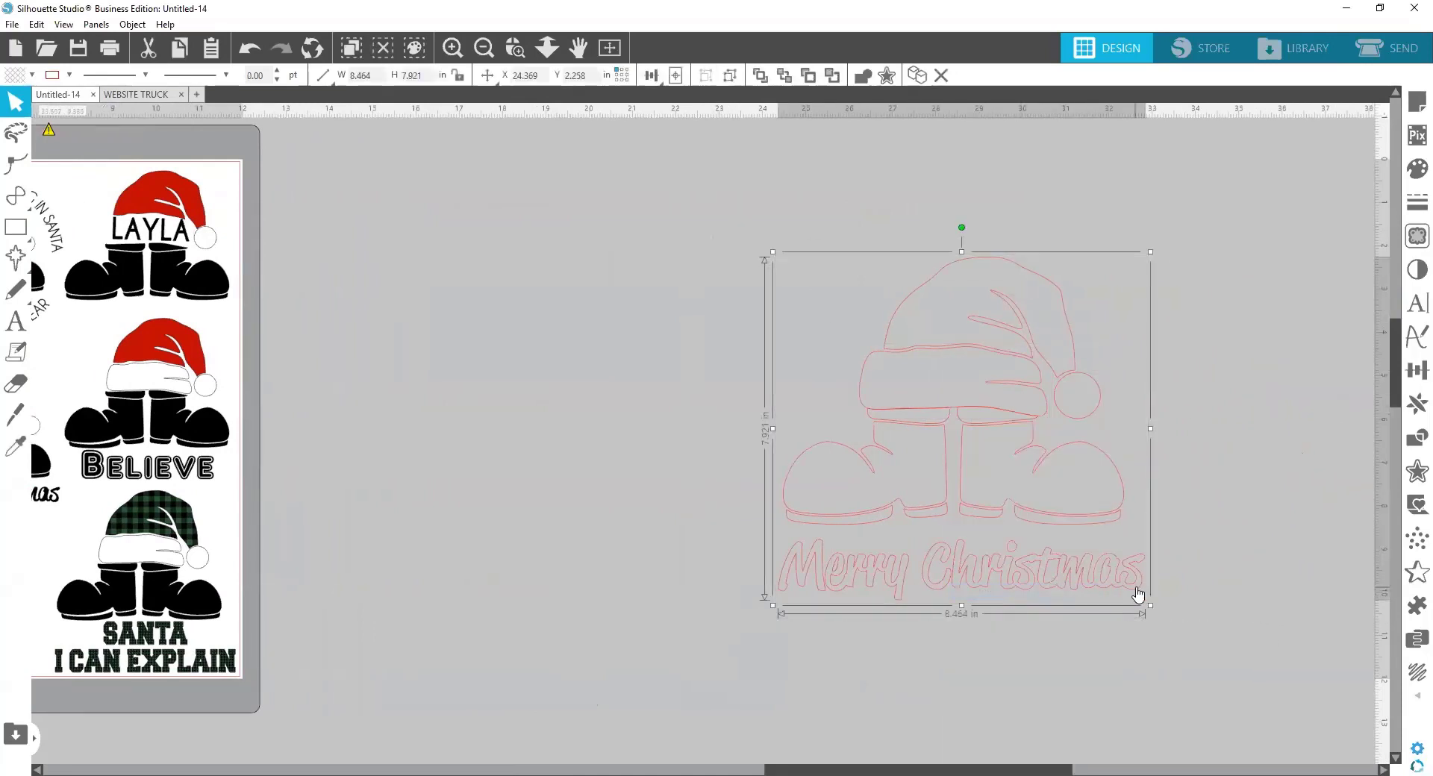
{"action": "left_click_drag", "start_coordinate": [1044, 520], "coordinate": [732, 491]}
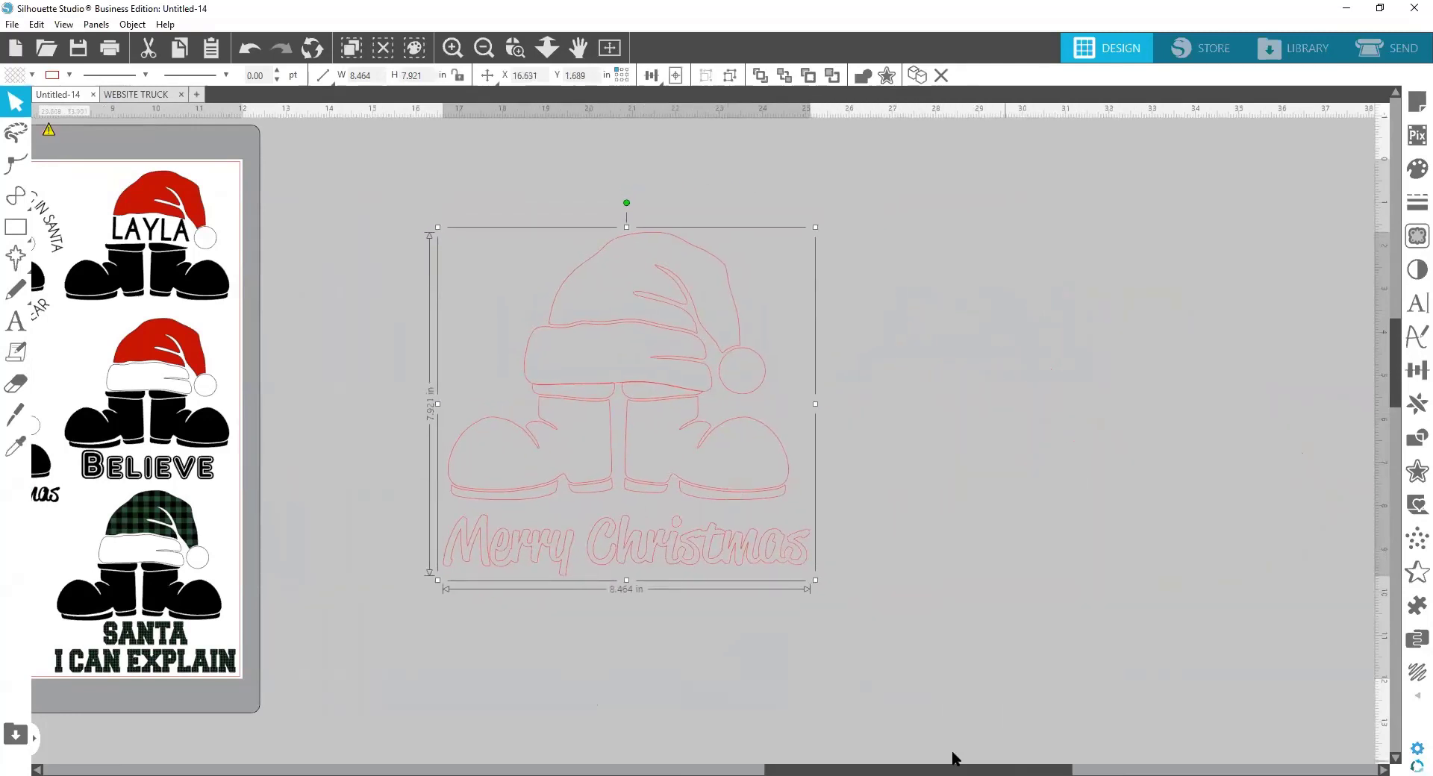
{"action": "left_click_drag", "start_coordinate": [952, 758], "coordinate": [777, 739]}
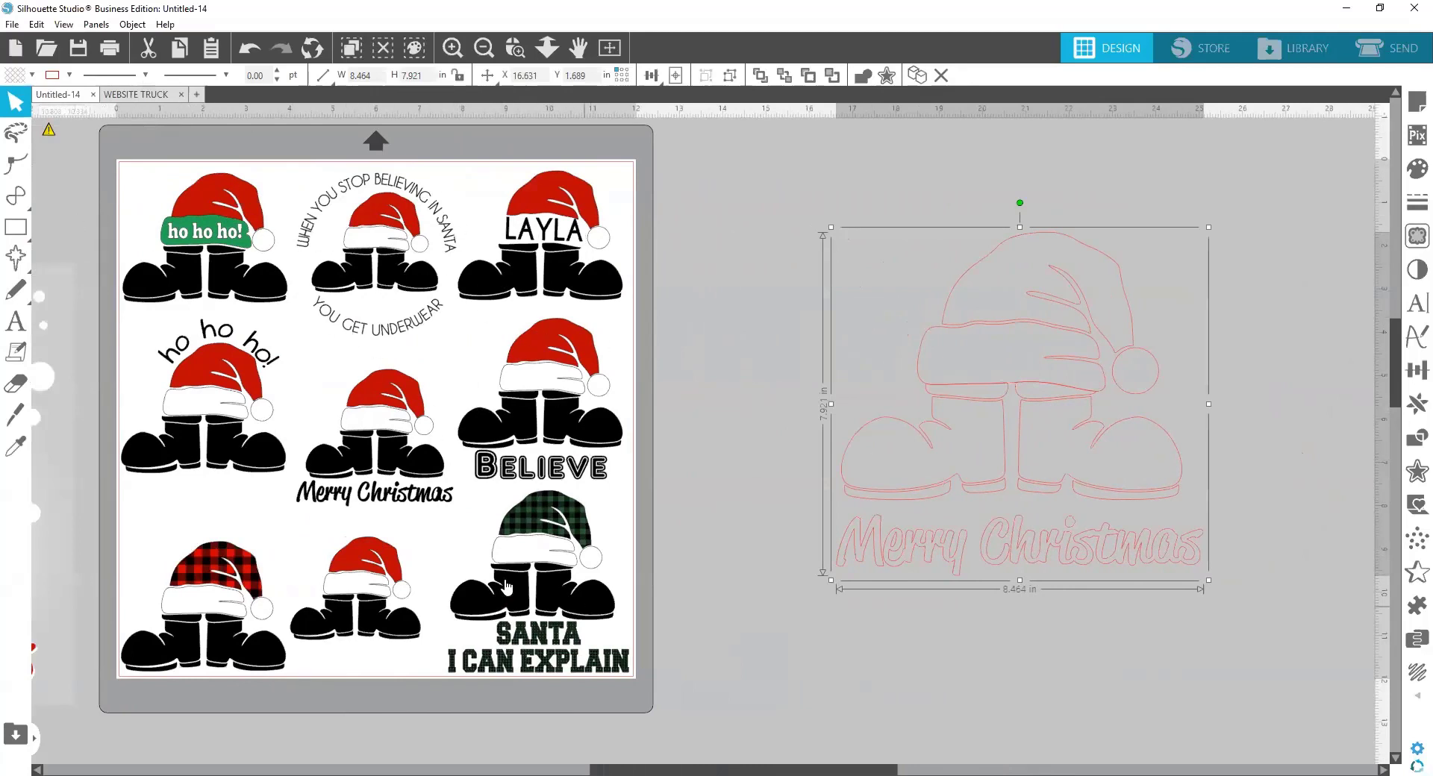
{"action": "left_click", "coordinate": [1253, 579]}
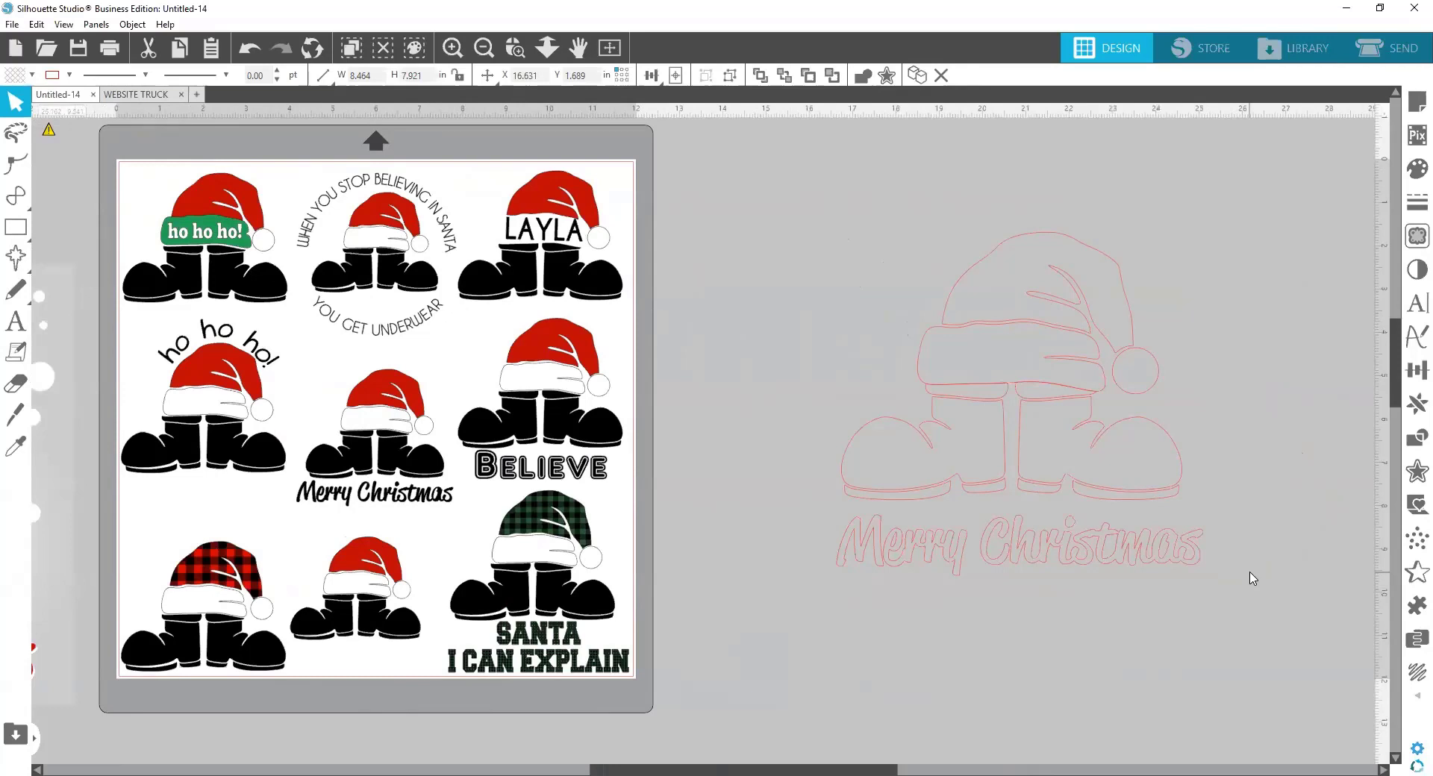
Ungroup the traced Santa outlines and deselect them
{"action": "left_click", "coordinate": [1204, 570]}
{"action": "left_click", "coordinate": [961, 370]}
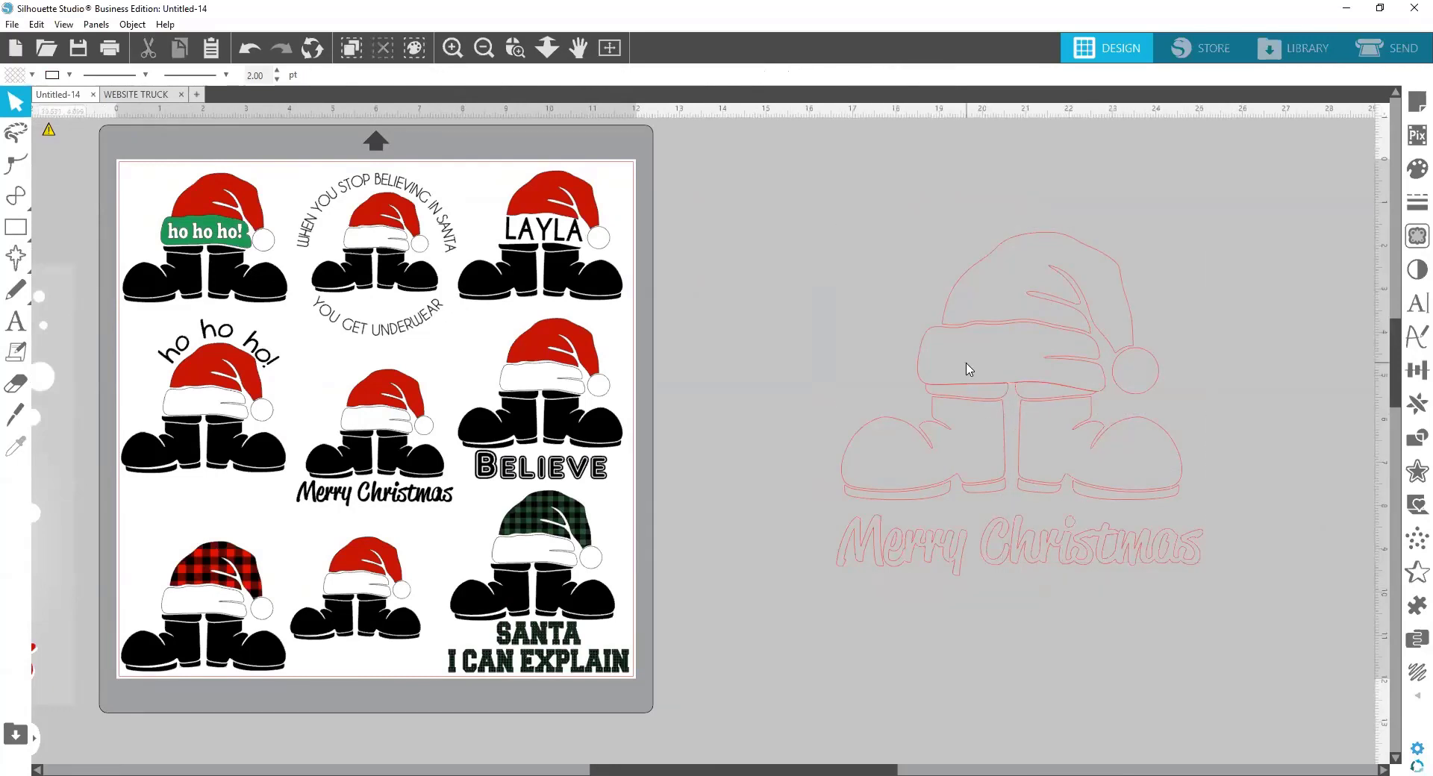
{"action": "left_click", "coordinate": [956, 337]}
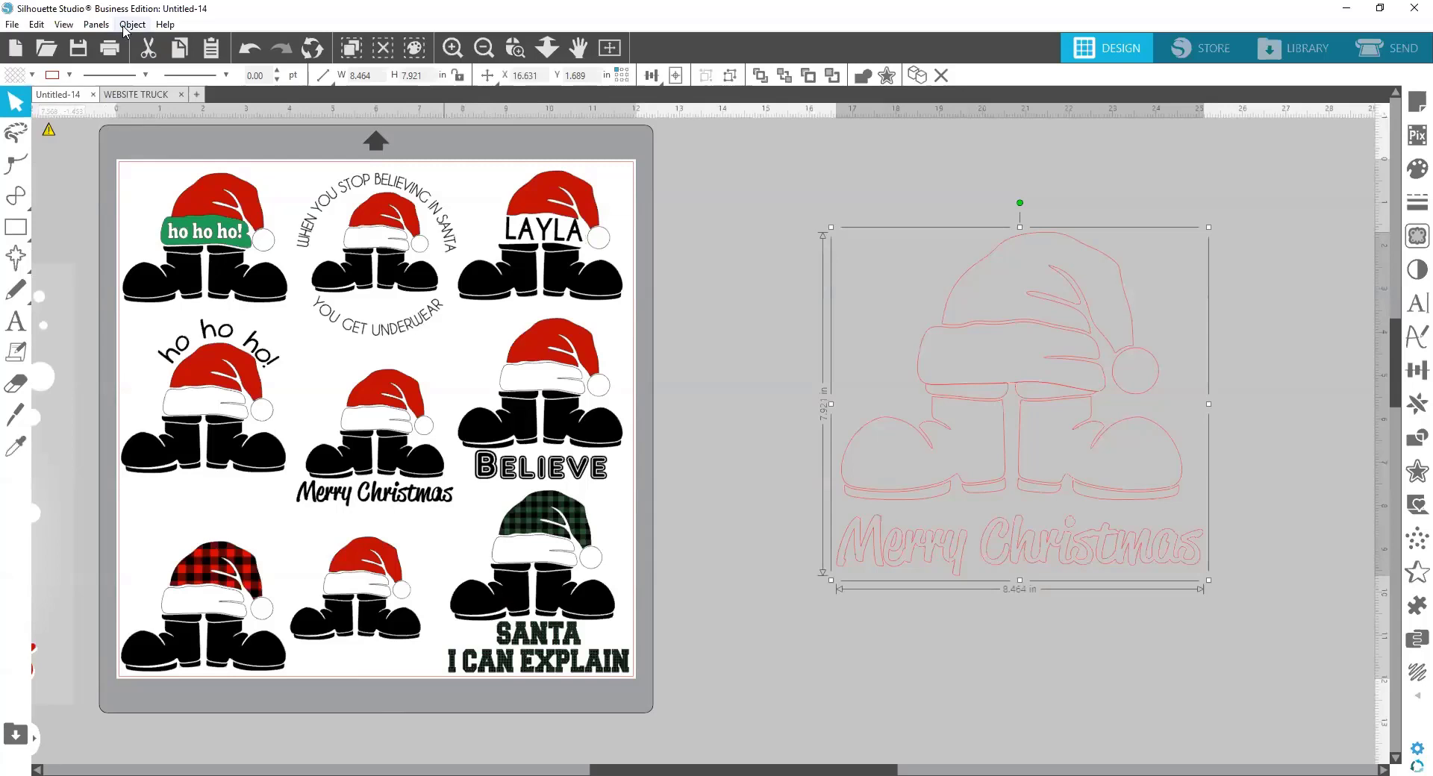
{"action": "left_click", "coordinate": [984, 321]}
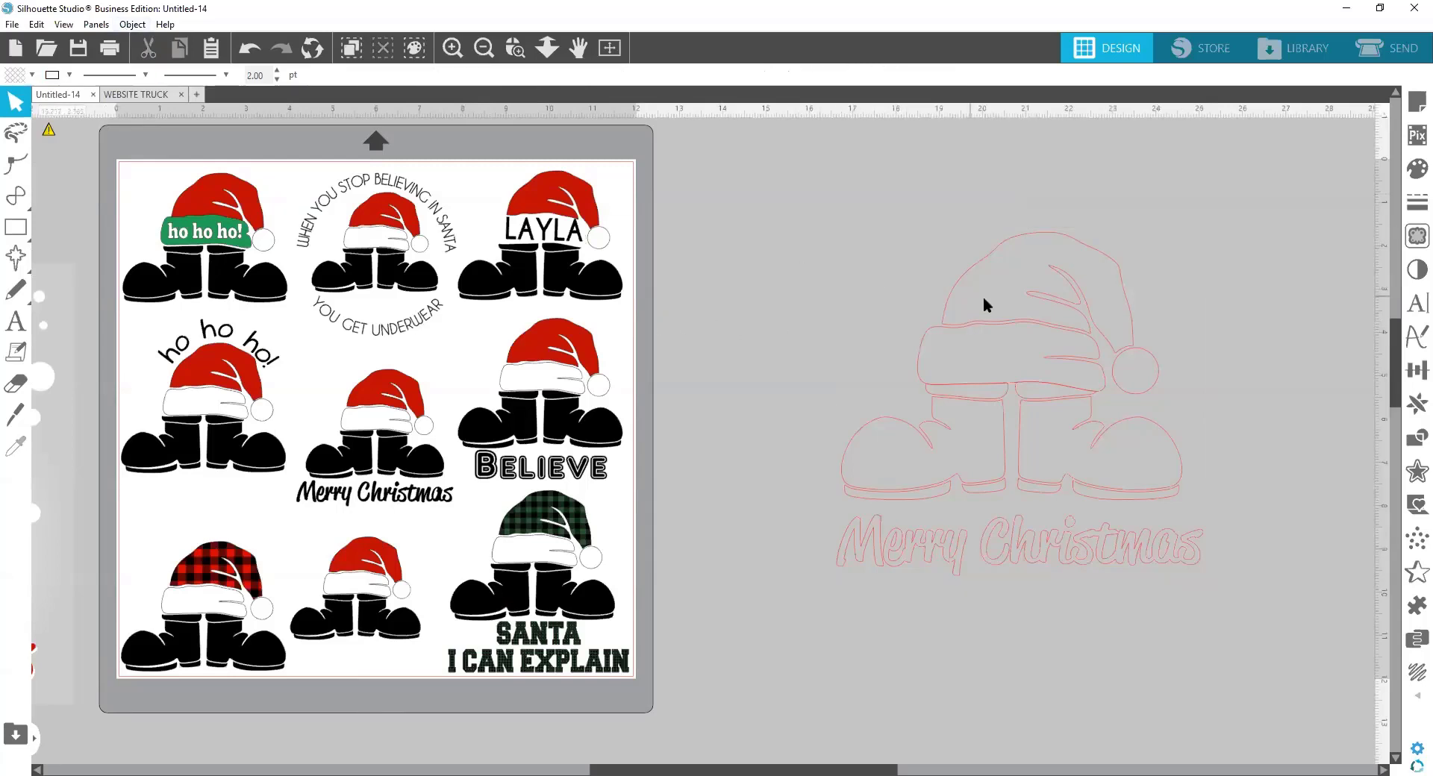
{"action": "right_click", "coordinate": [1002, 249]}
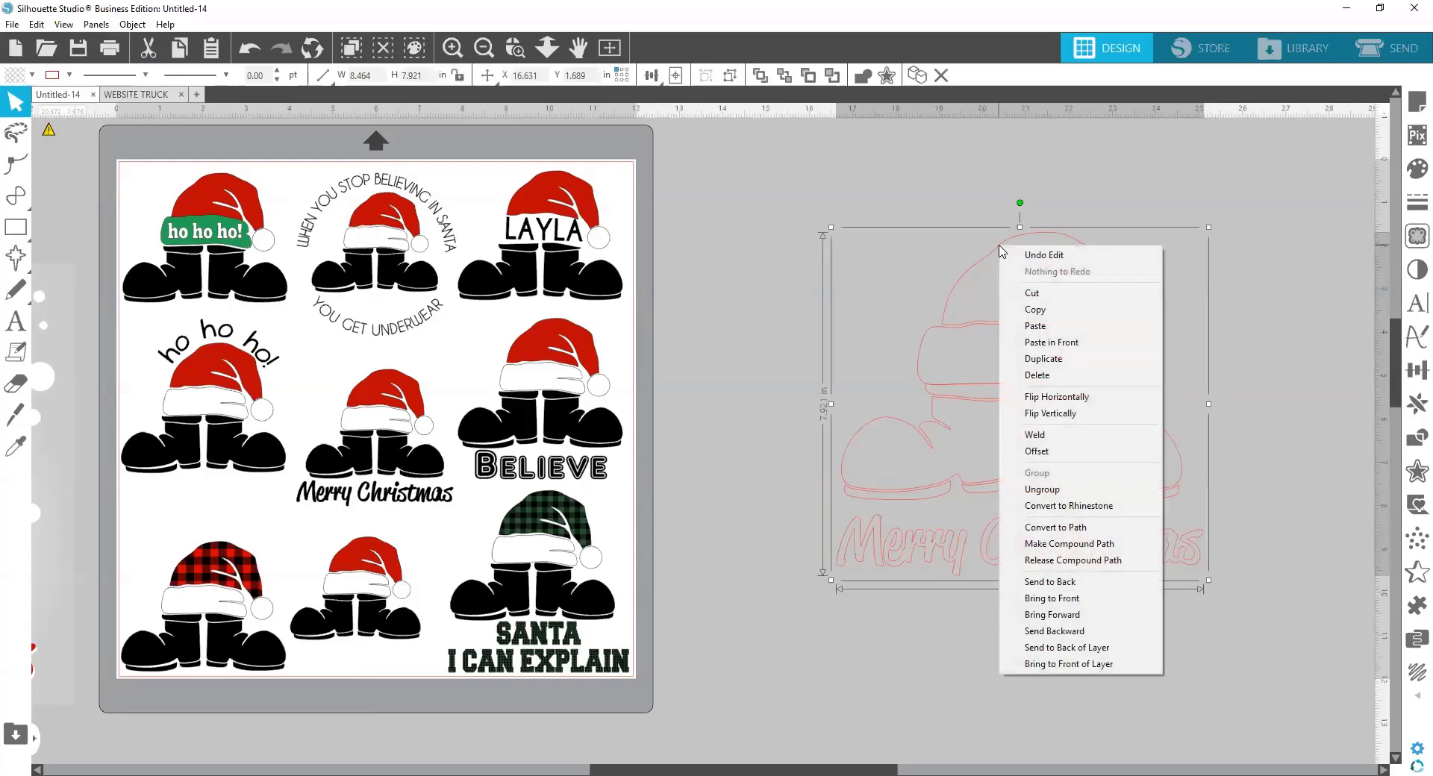
{"action": "left_click", "coordinate": [1067, 489]}
{"action": "left_click", "coordinate": [791, 388]}
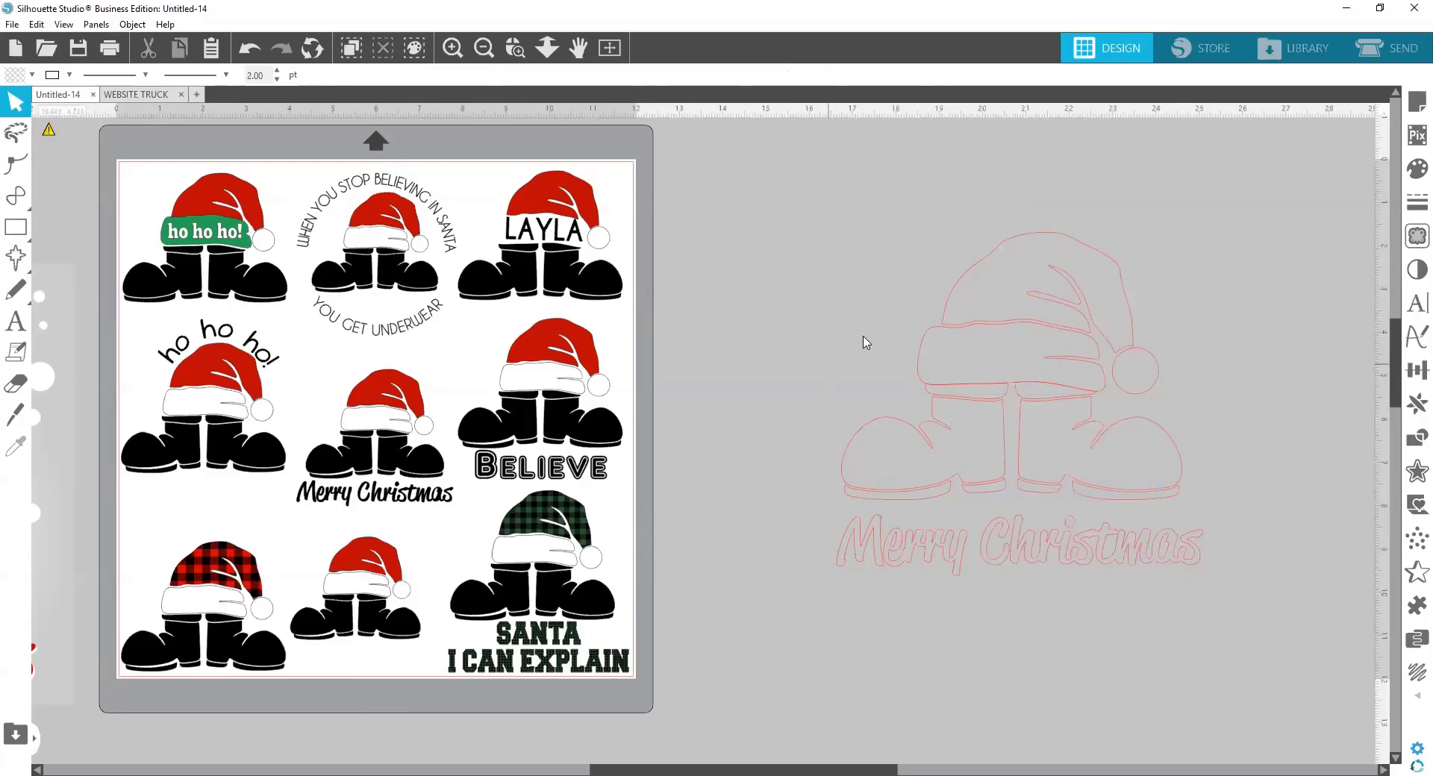
Release the compound path that joins the hat, boots and Merry Christmas outlines, and check that the pieces select individually
{"action": "left_click", "coordinate": [968, 273]}
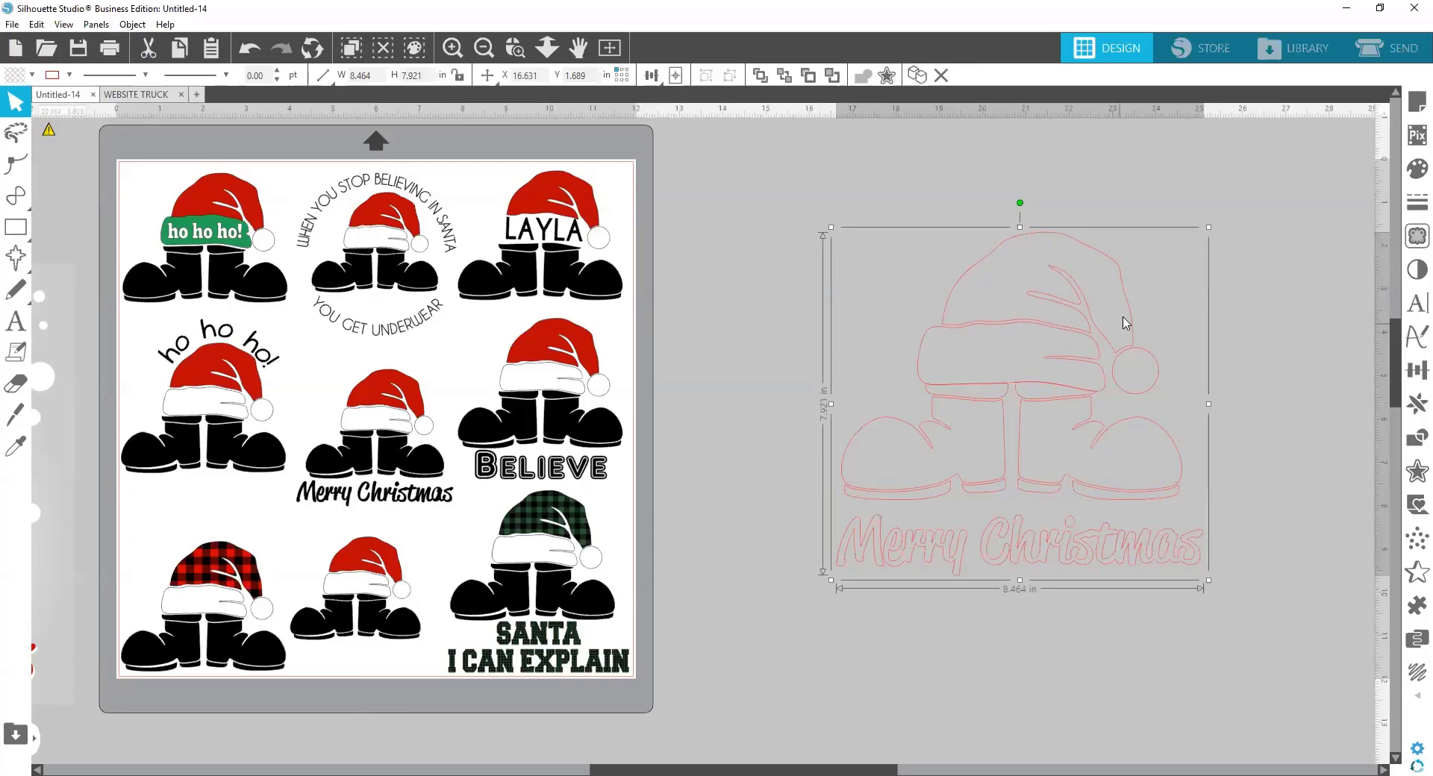
{"action": "left_click", "coordinate": [984, 331]}
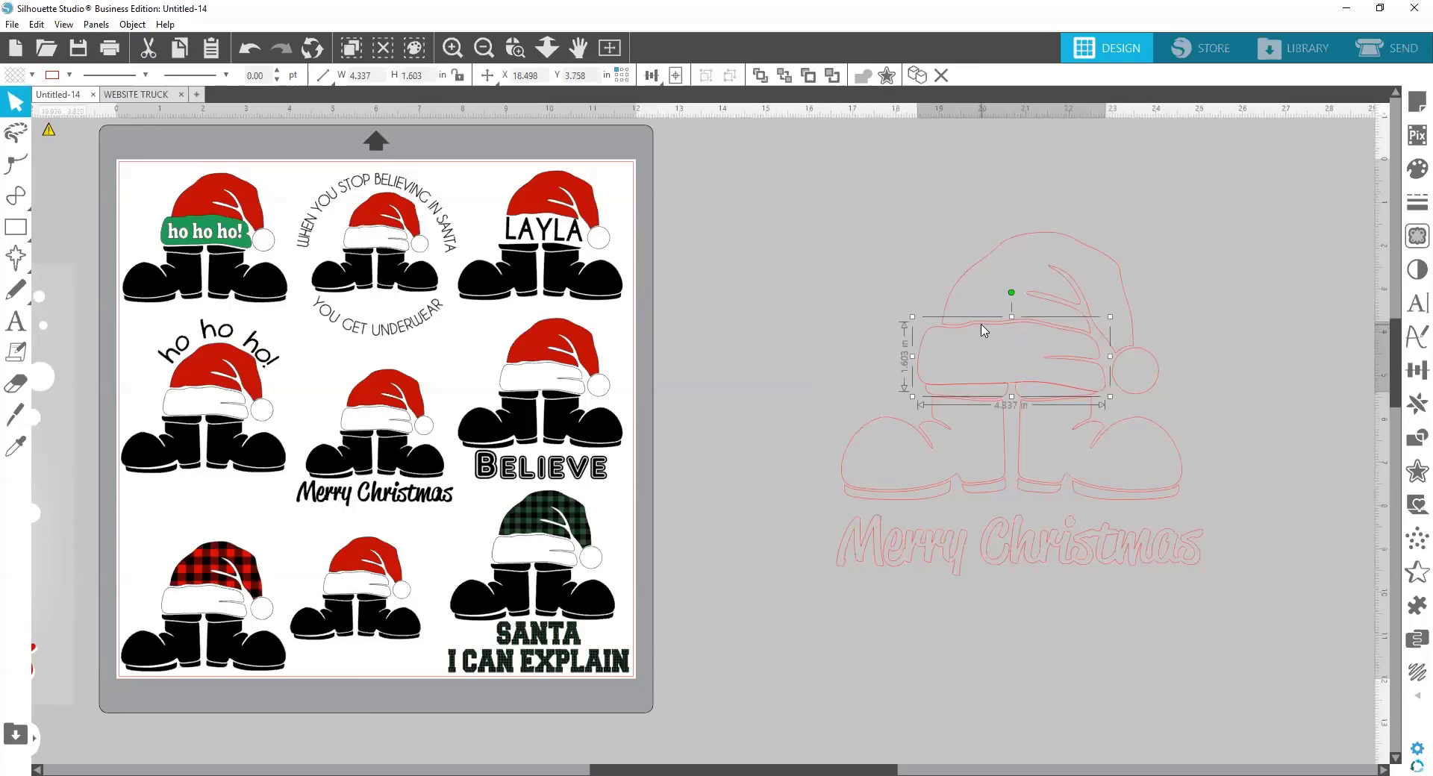
{"action": "left_click", "coordinate": [903, 431]}
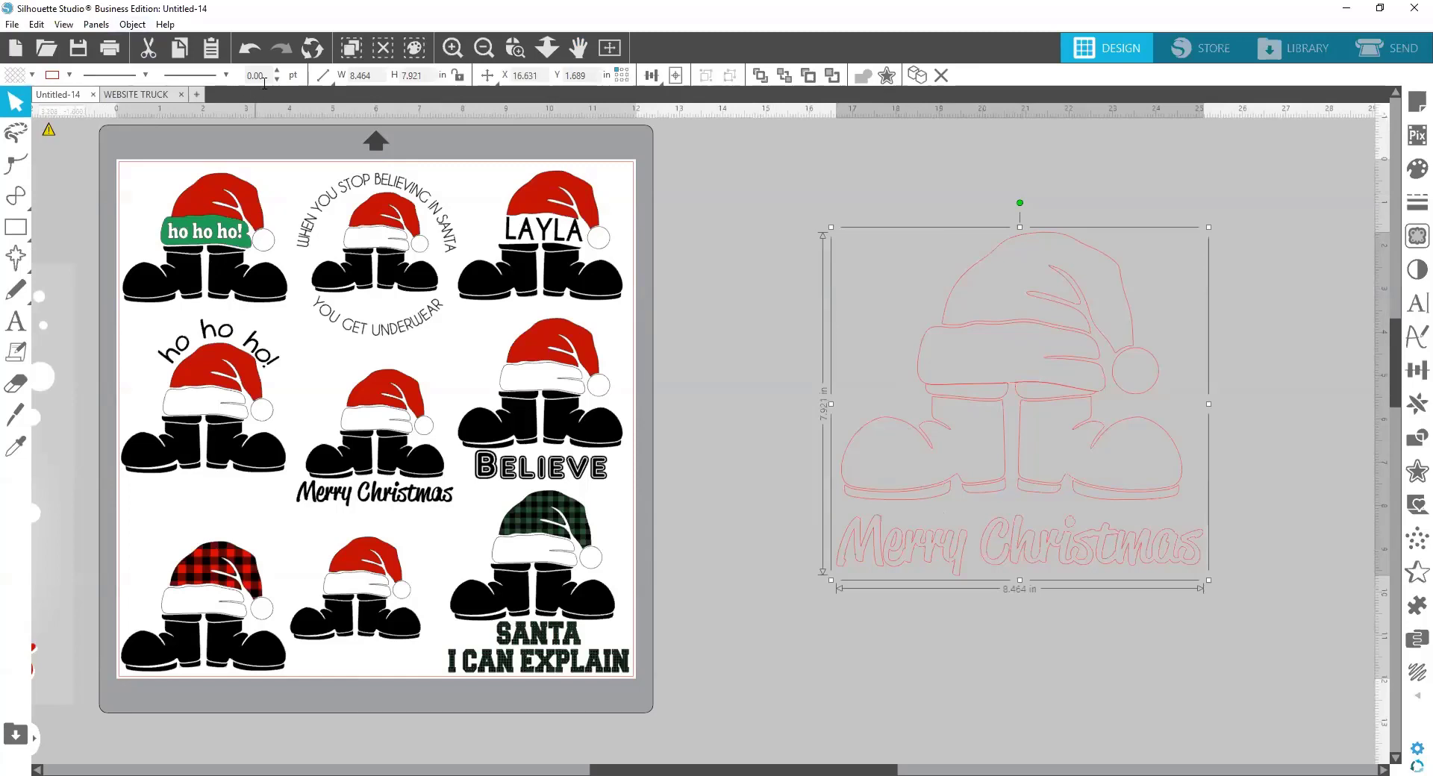
{"action": "key", "text": "alt+o"}
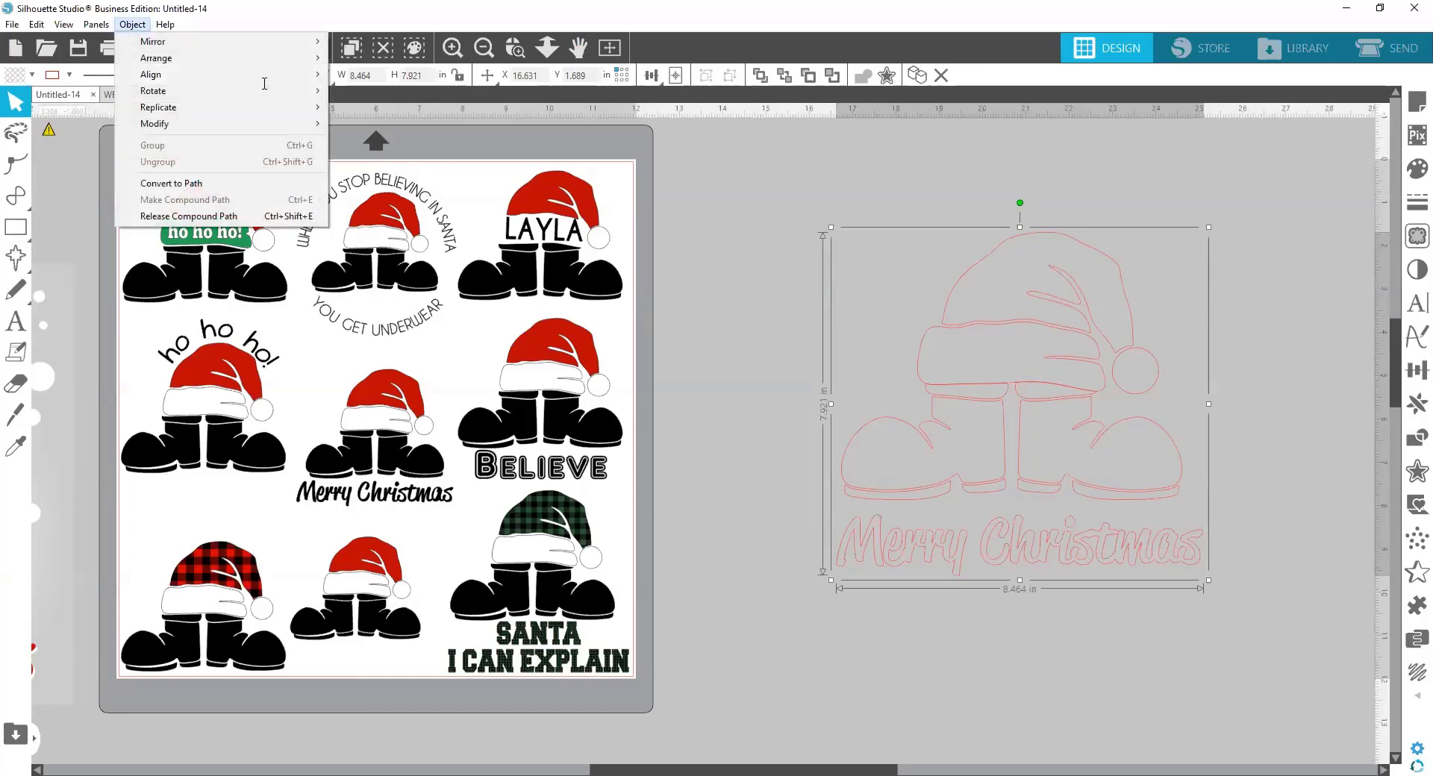
{"action": "left_click", "coordinate": [282, 217]}
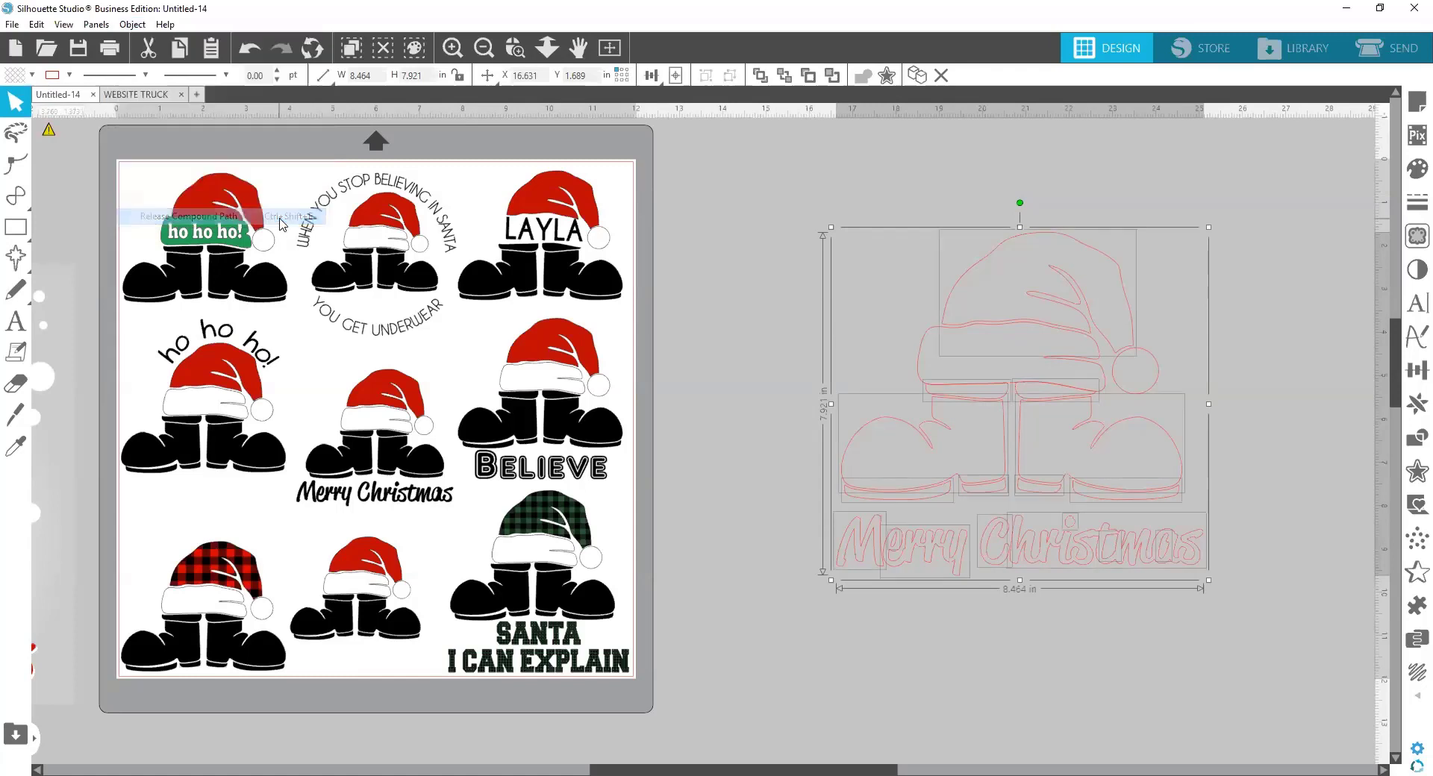
{"action": "left_click", "coordinate": [756, 231]}
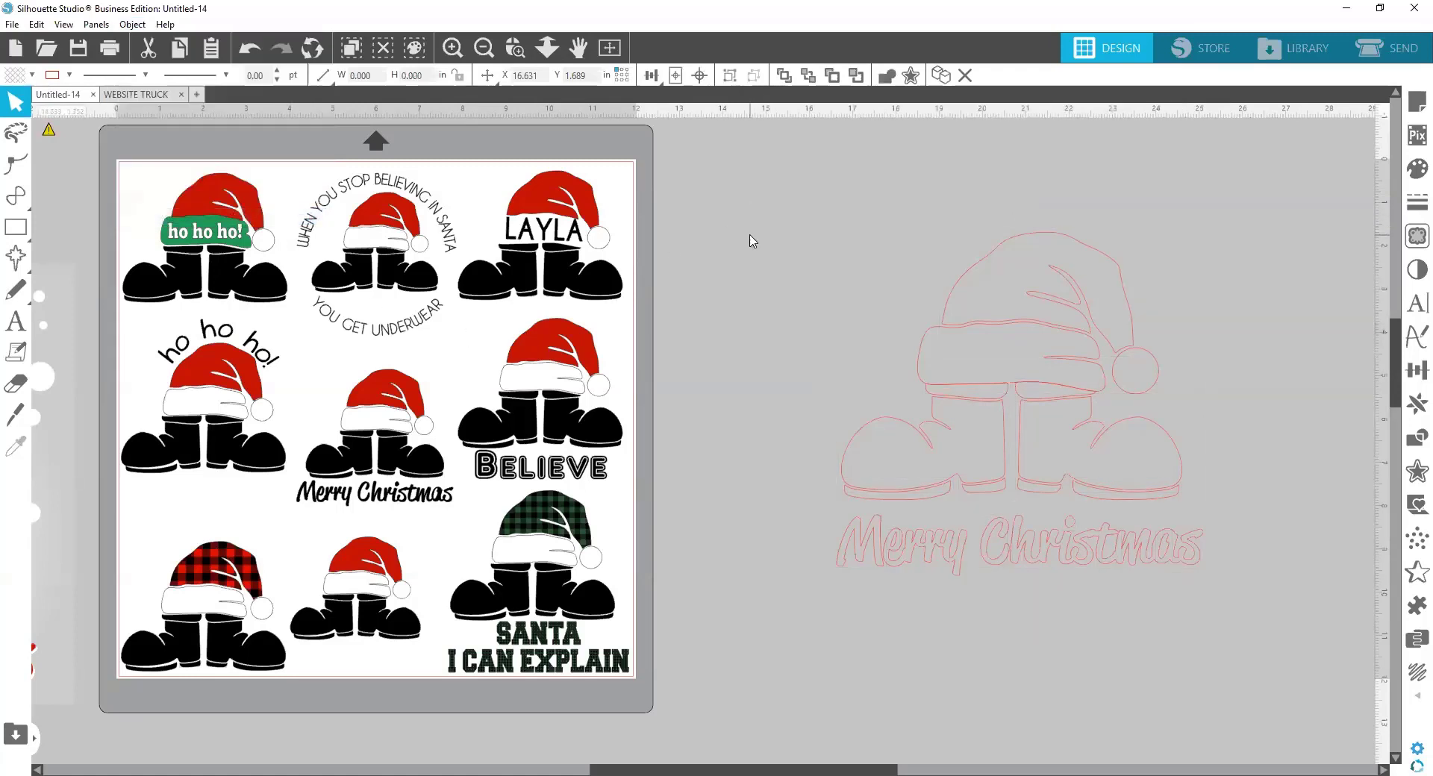
{"action": "left_click", "coordinate": [1022, 242]}
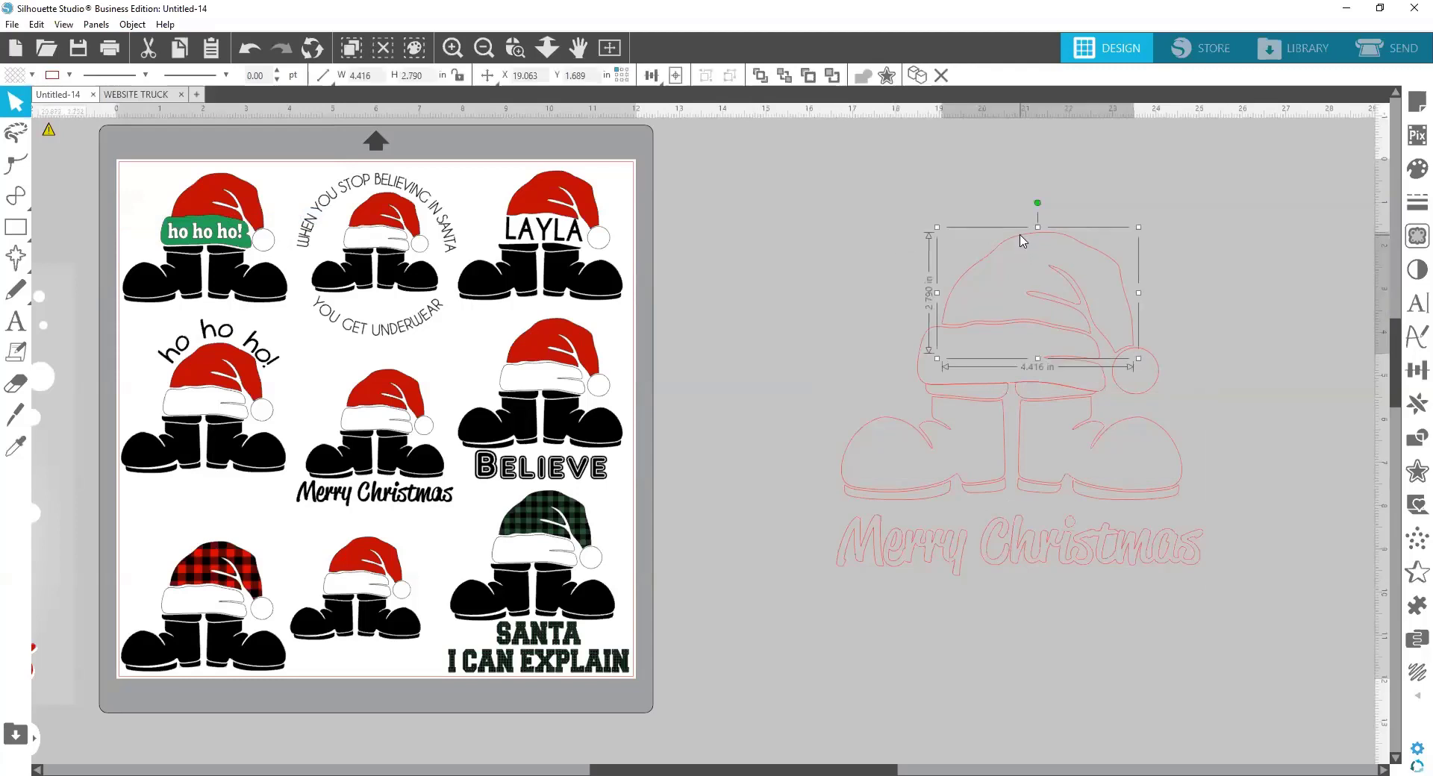
{"action": "left_click", "coordinate": [938, 409]}
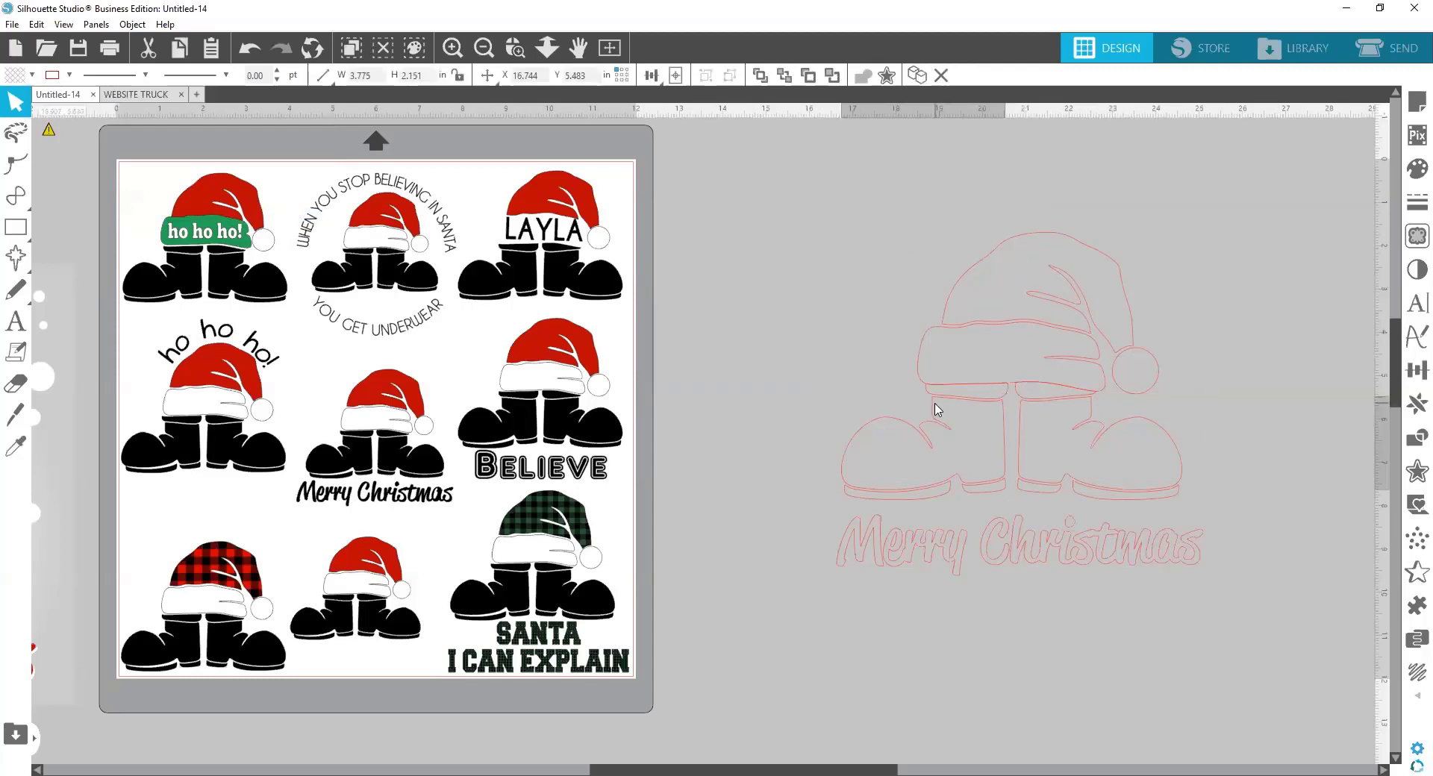
{"action": "left_click", "coordinate": [937, 545]}
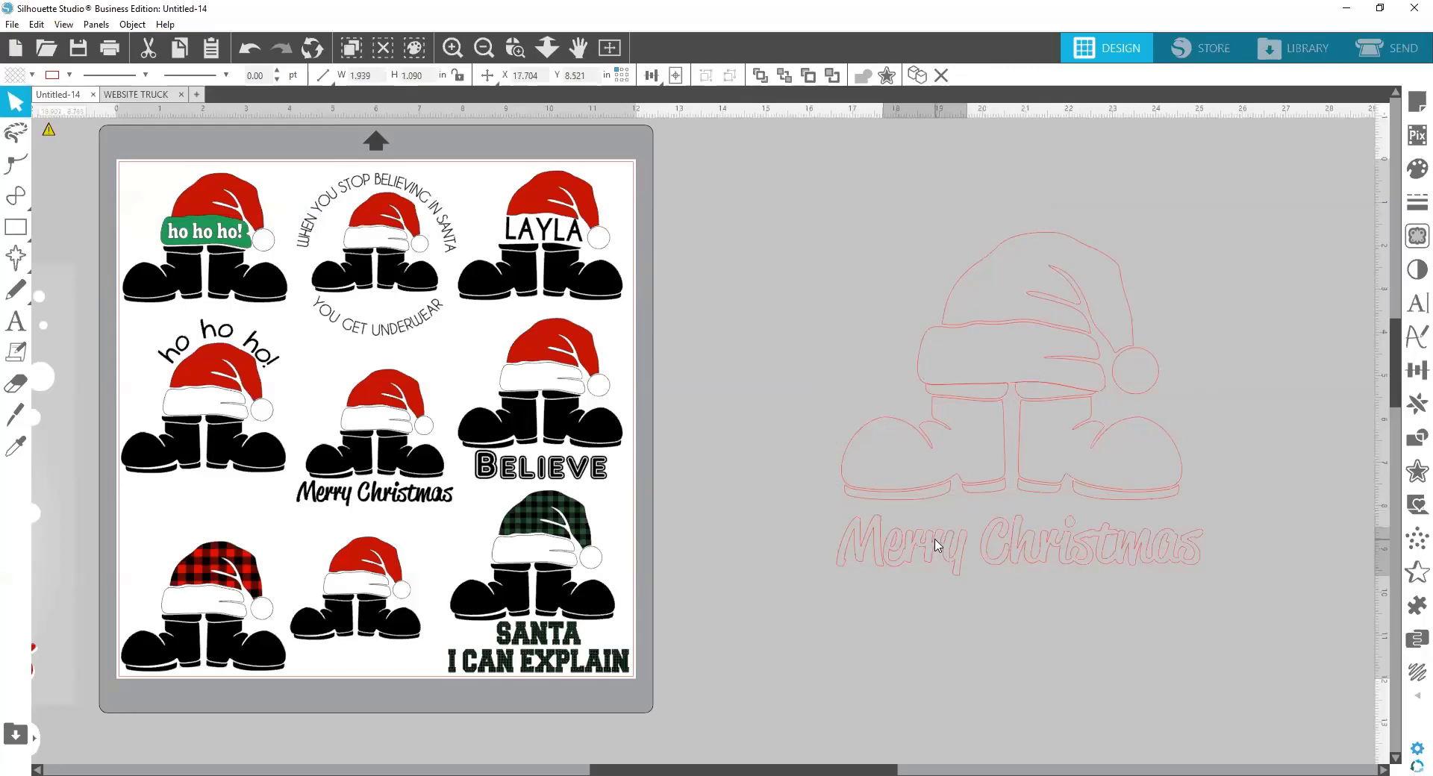
{"action": "left_click", "coordinate": [866, 547]}
{"action": "left_click", "coordinate": [827, 379]}
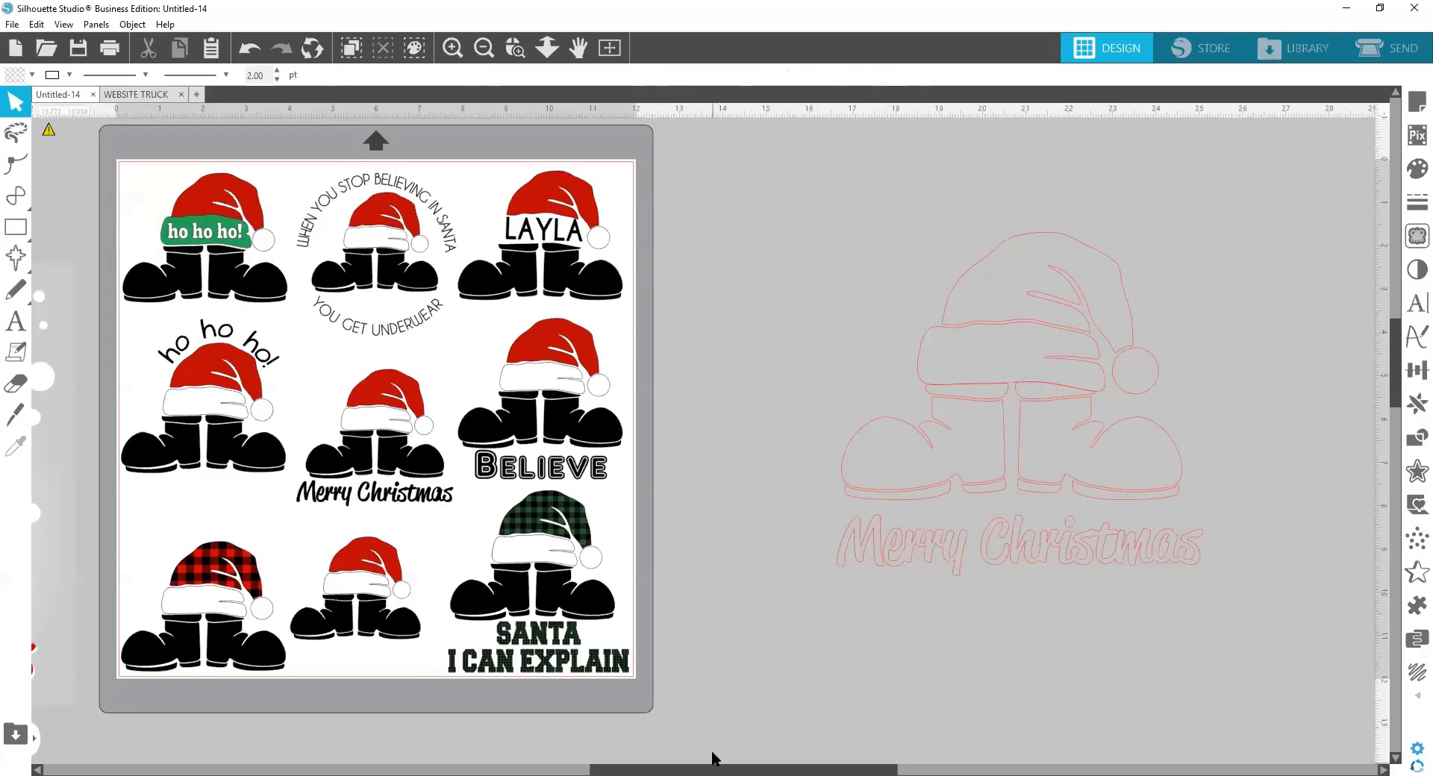
Fill the traced hat outline with the red sampled from the "ho ho ho!" Santa hat and deselect it
{"action": "left_click_drag", "start_coordinate": [727, 757], "coordinate": [745, 759]}
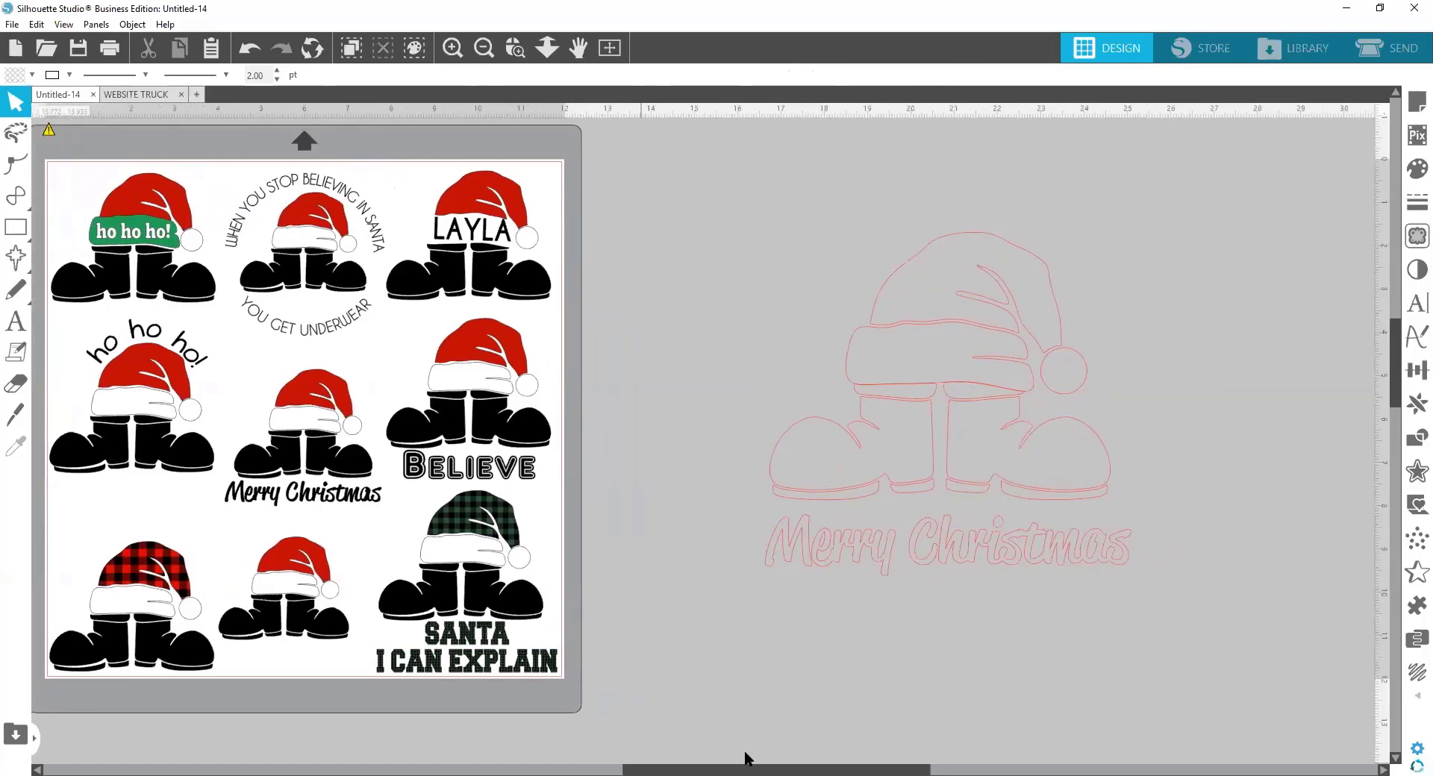
{"action": "left_click", "coordinate": [956, 241]}
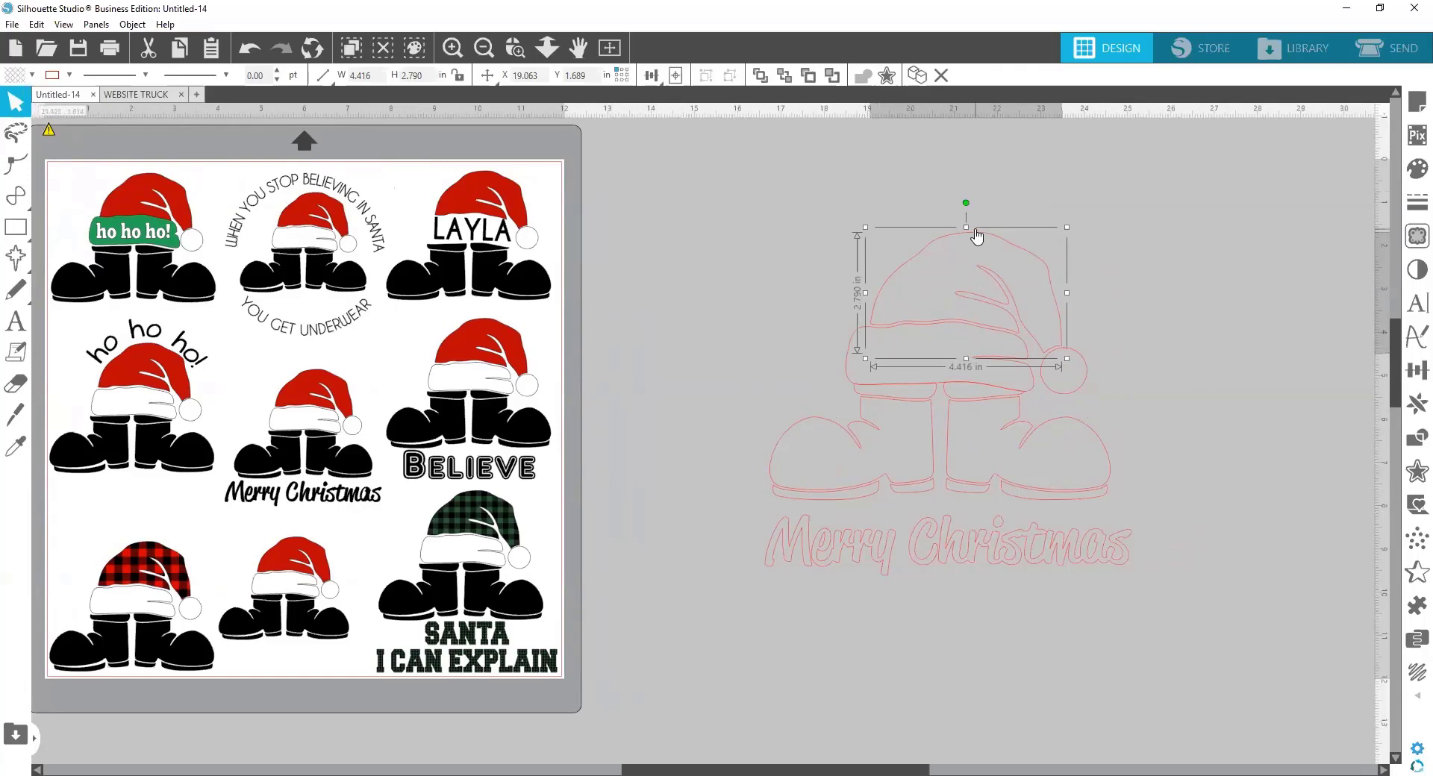
{"action": "left_click", "coordinate": [18, 78]}
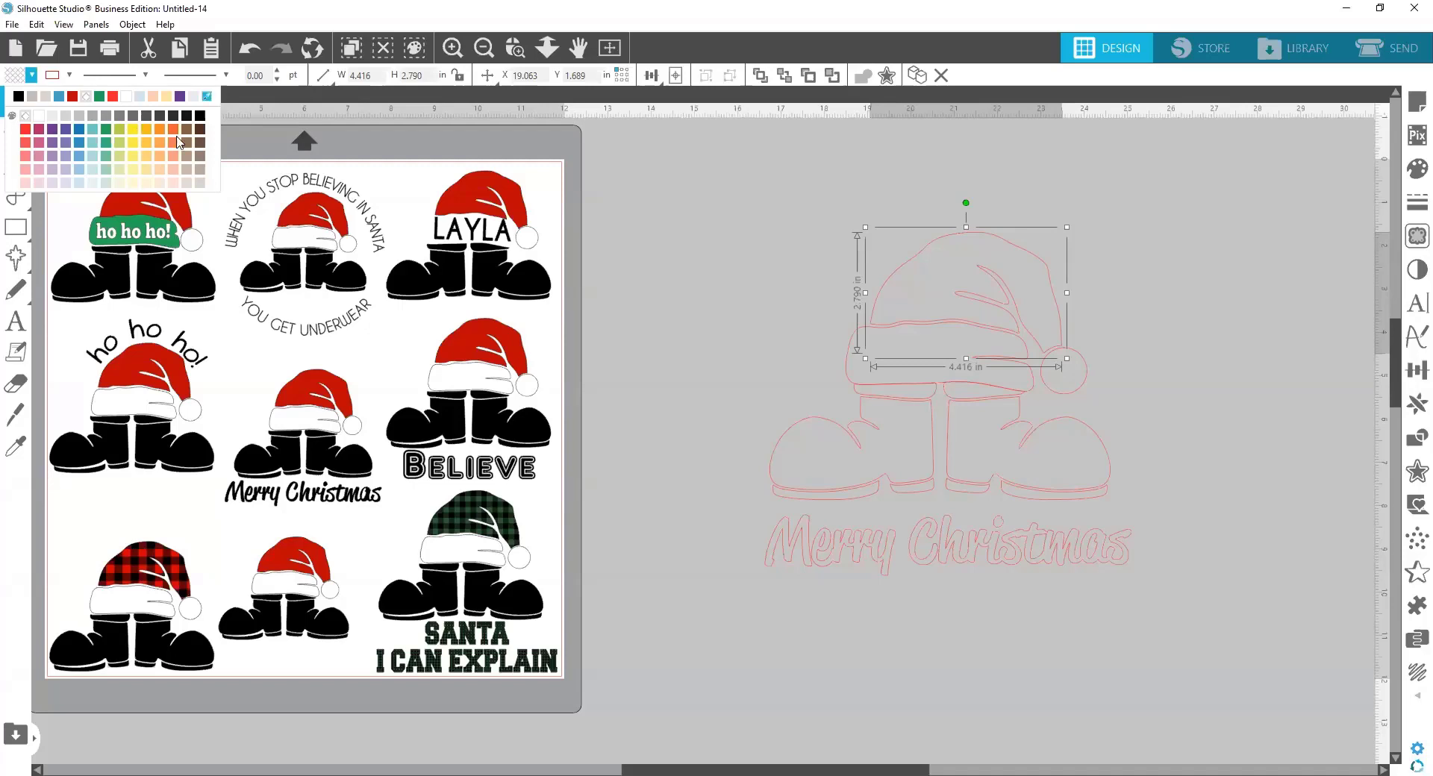
{"action": "left_click", "coordinate": [207, 96]}
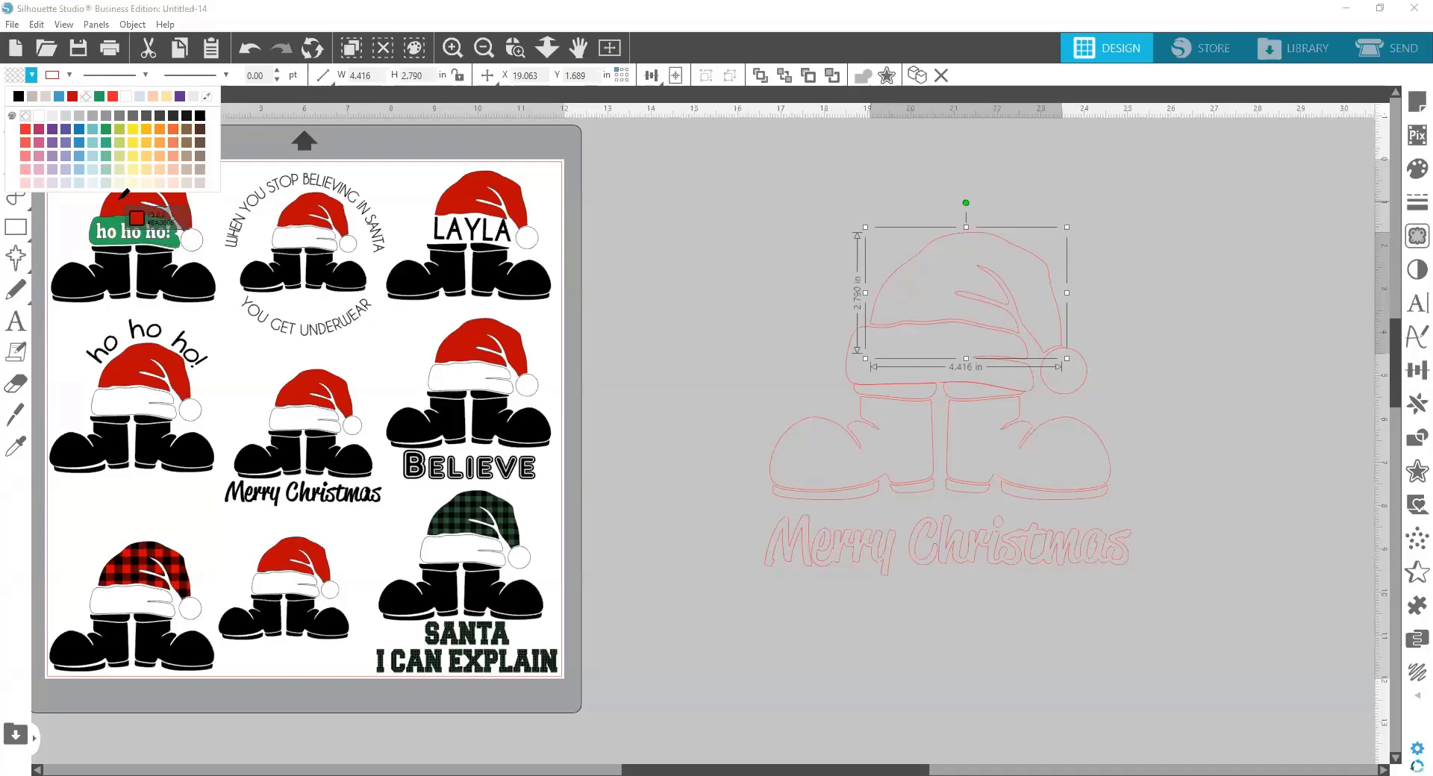
{"action": "left_click", "coordinate": [124, 194]}
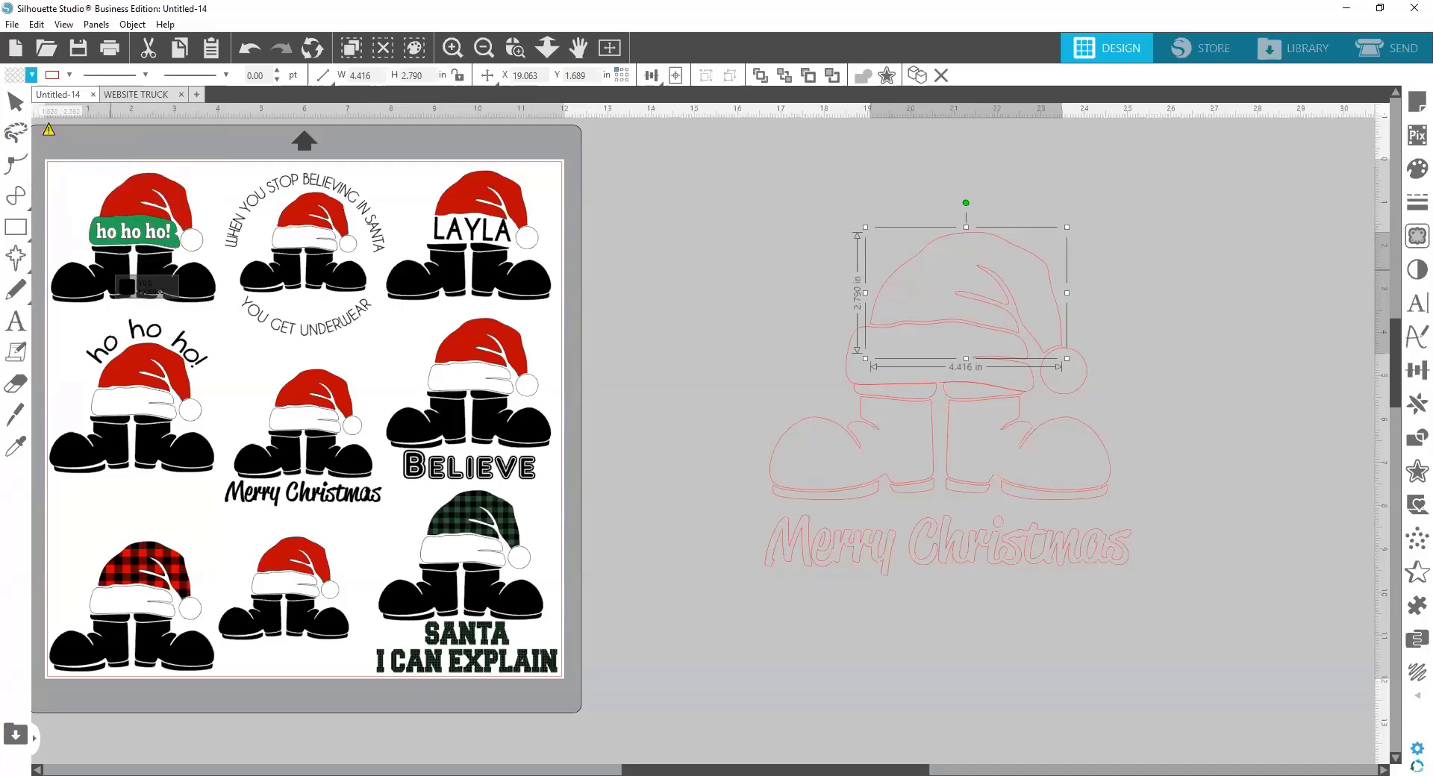
{"action": "left_click", "coordinate": [127, 196]}
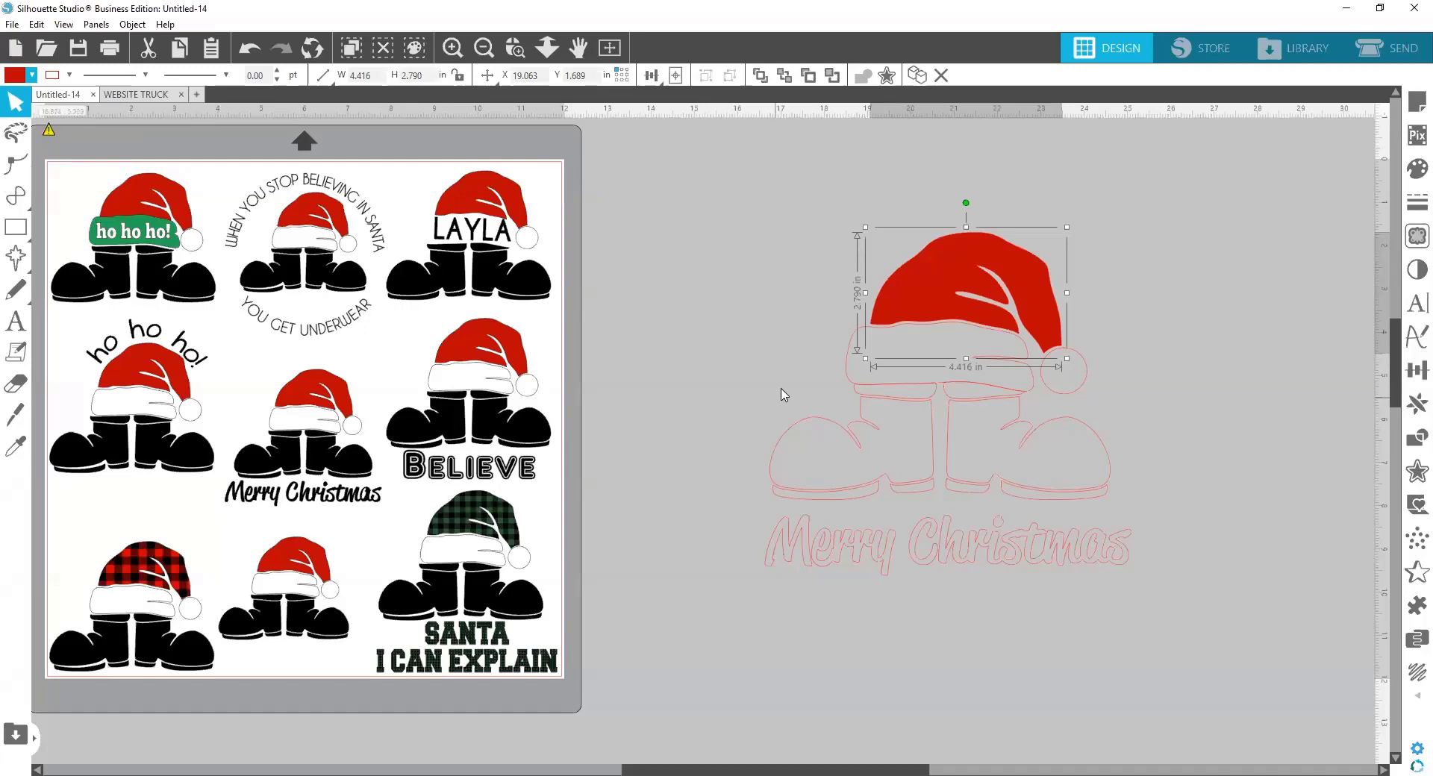
{"action": "left_click", "coordinate": [806, 387]}
Fill the hat brim and the pom-pom outlines with white and deselect them
{"action": "left_click", "coordinate": [861, 332]}
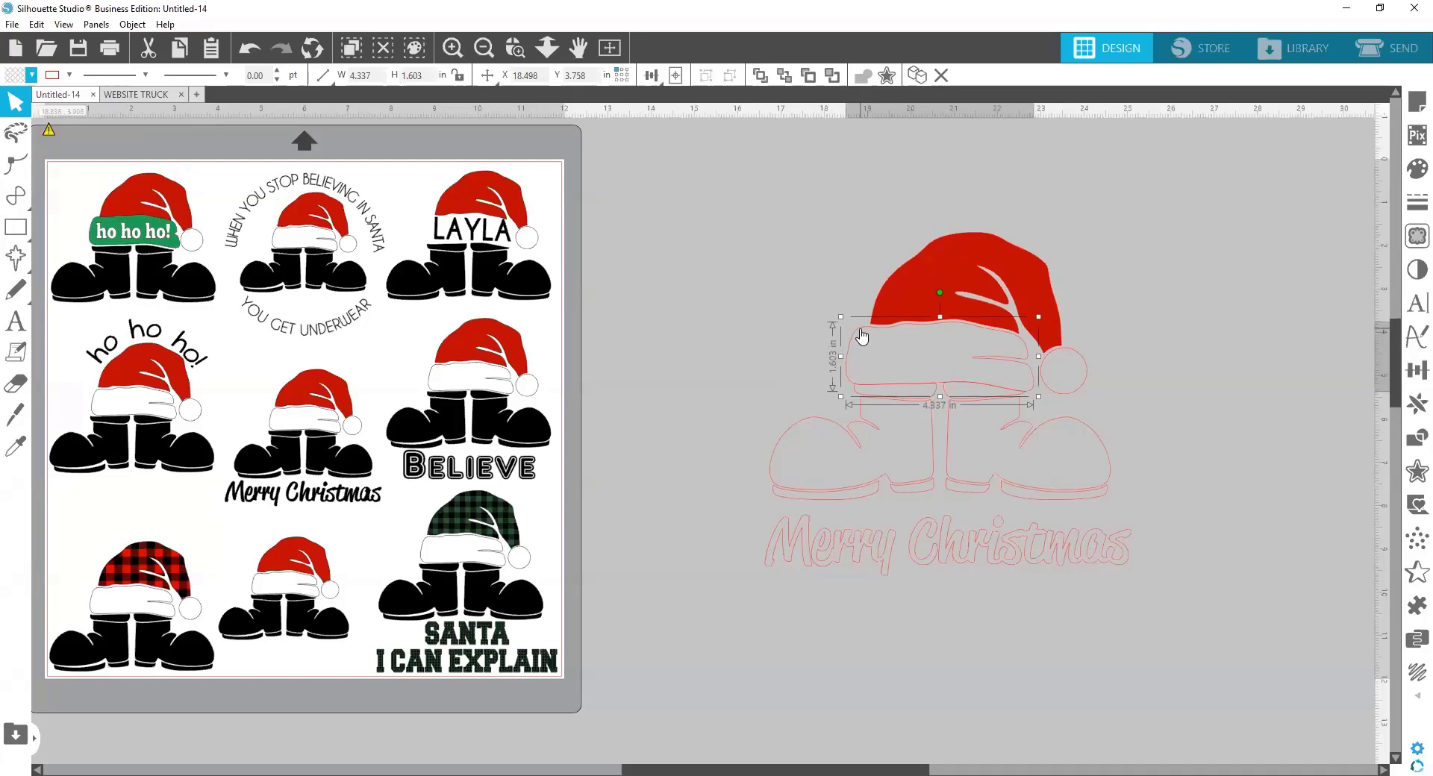
{"action": "left_click", "coordinate": [1066, 357], "text": "shift"}
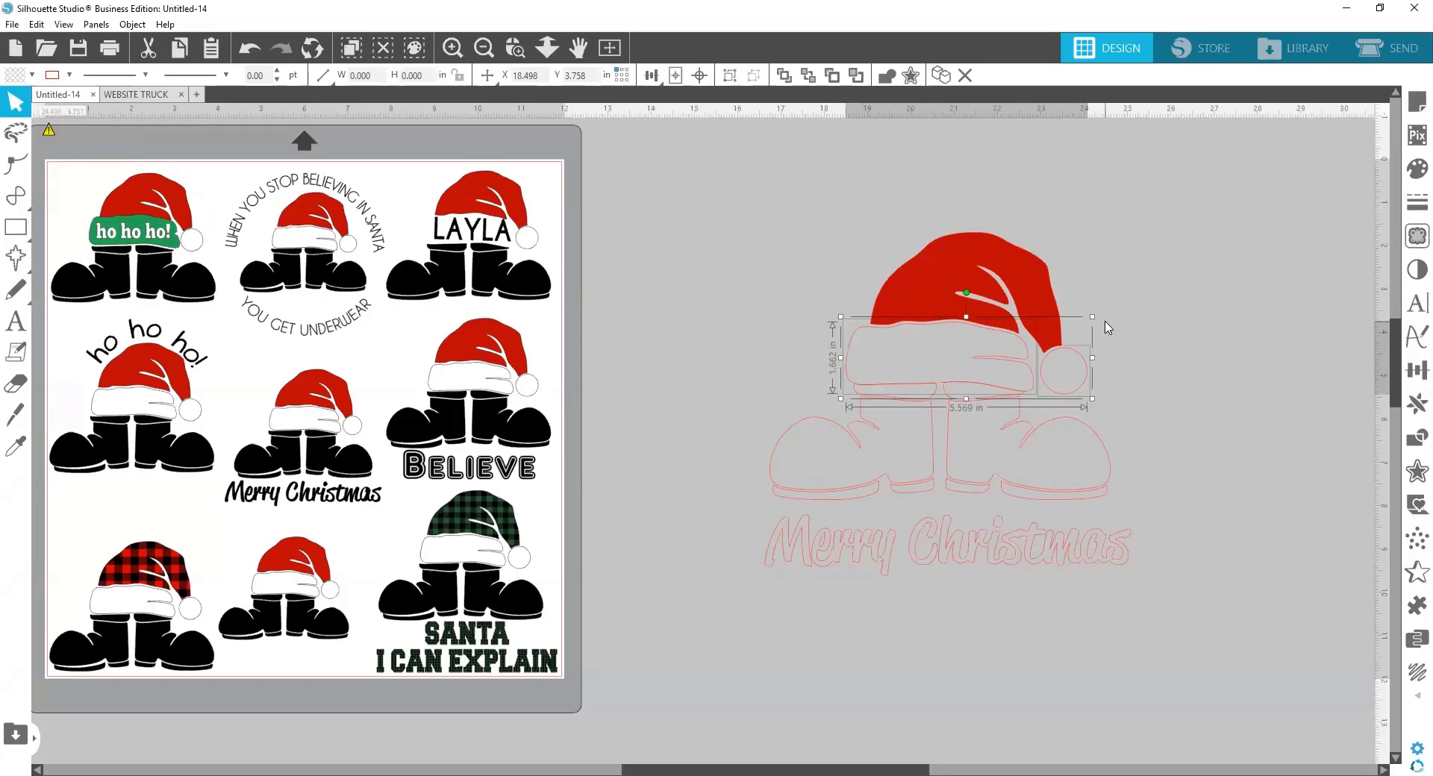
{"action": "left_click", "coordinate": [13, 77]}
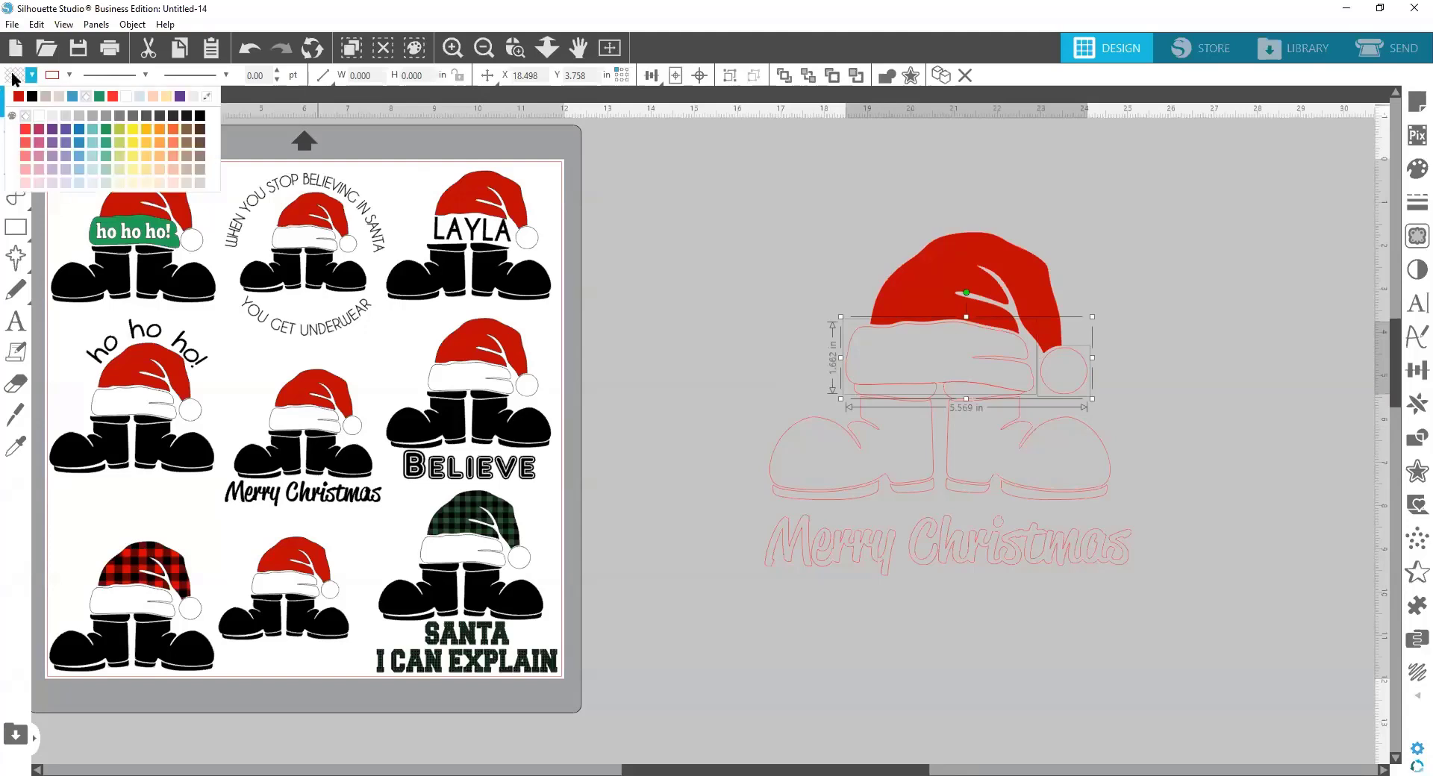
{"action": "left_click", "coordinate": [39, 116]}
{"action": "left_click", "coordinate": [643, 388]}
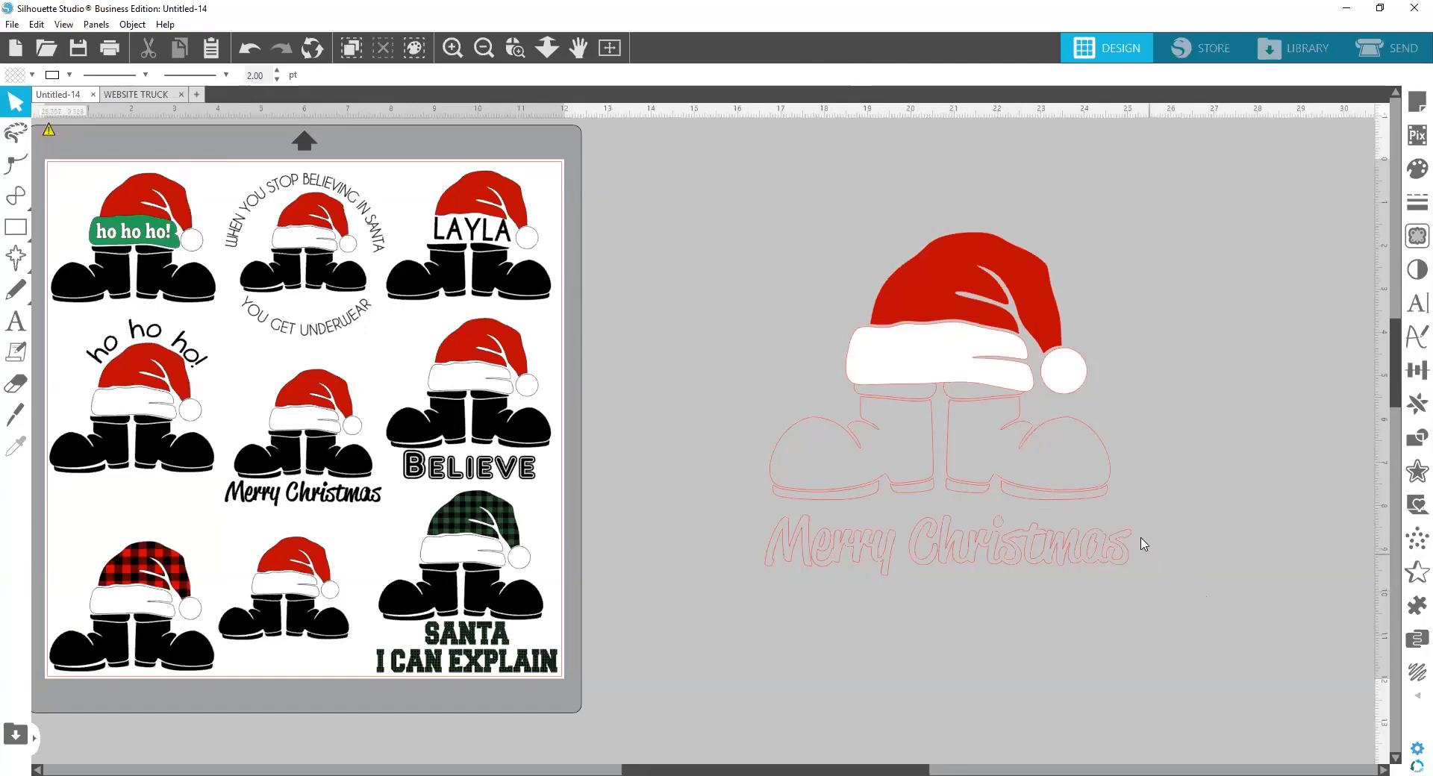
Fill the left boot, the boot cuffs and all the sole and heel pieces with black and deselect them
{"action": "left_click", "coordinate": [1090, 500]}
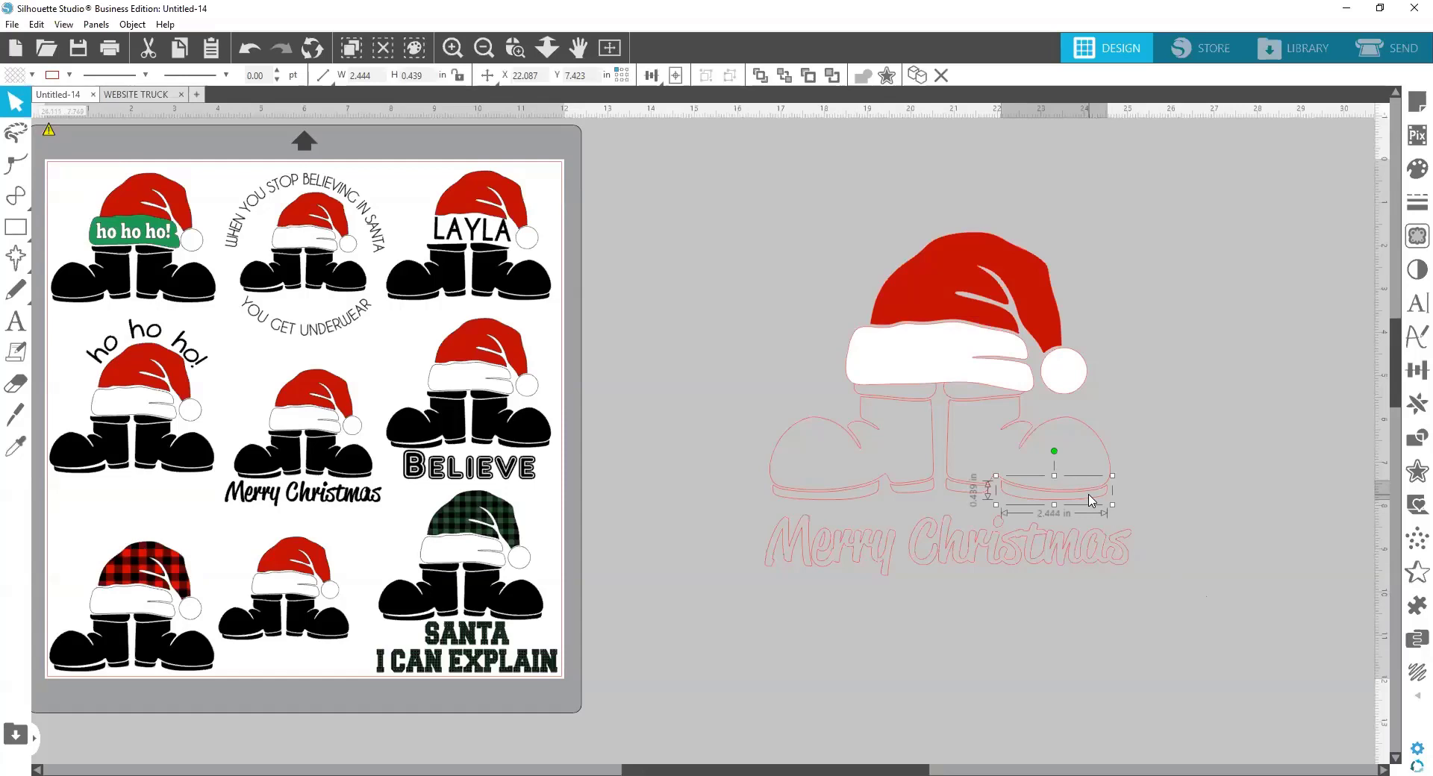
{"action": "left_click", "coordinate": [1080, 424], "text": "shift"}
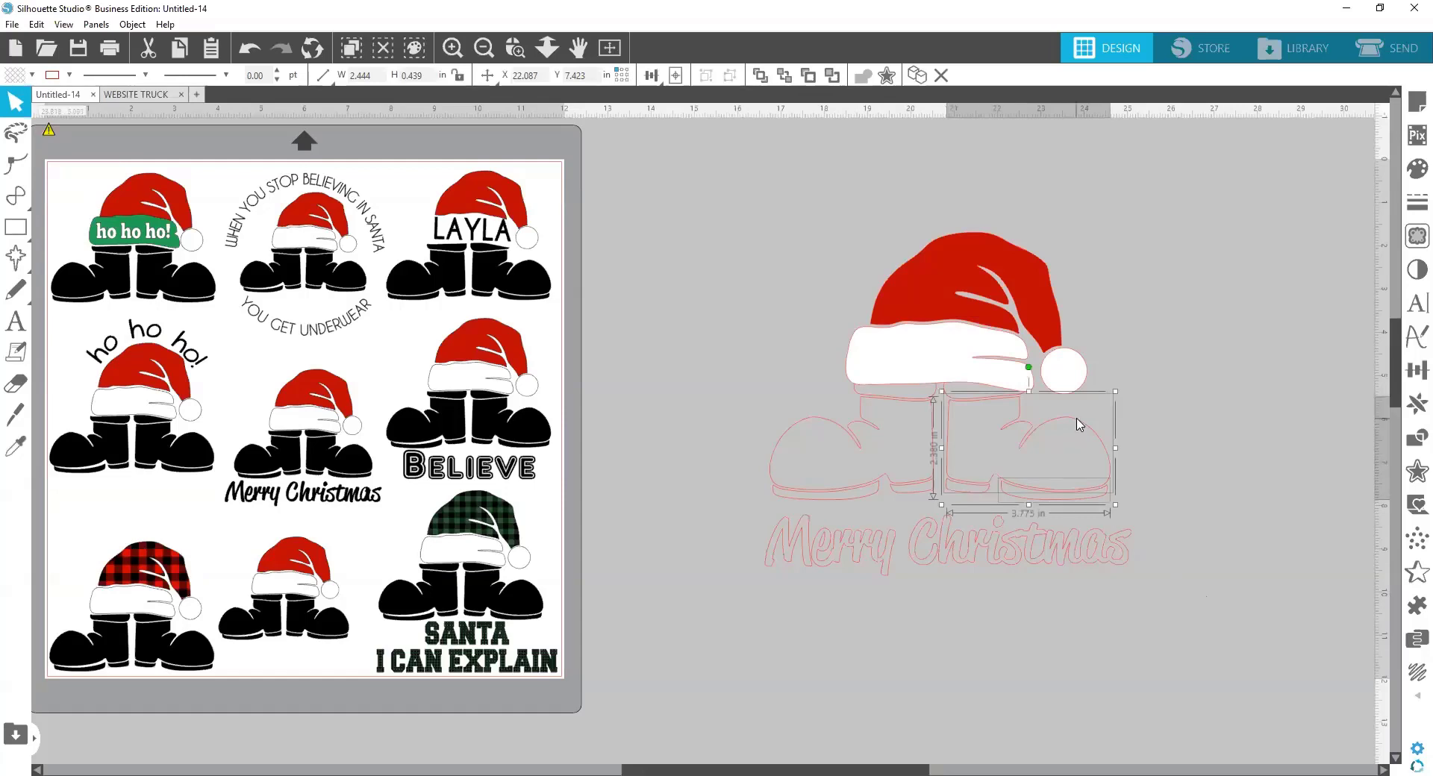
{"action": "left_click", "coordinate": [954, 401], "text": "shift"}
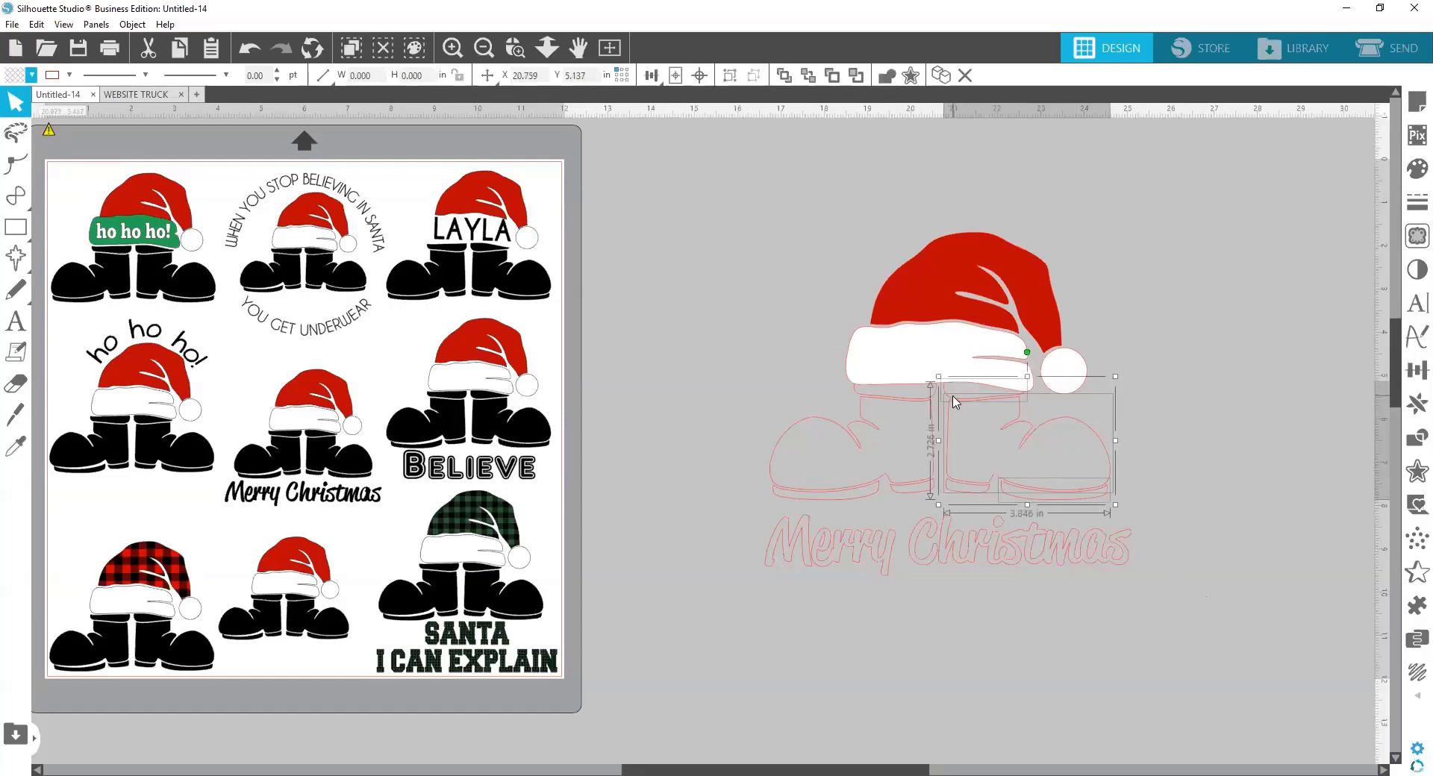
{"action": "left_click", "coordinate": [902, 404], "text": "shift"}
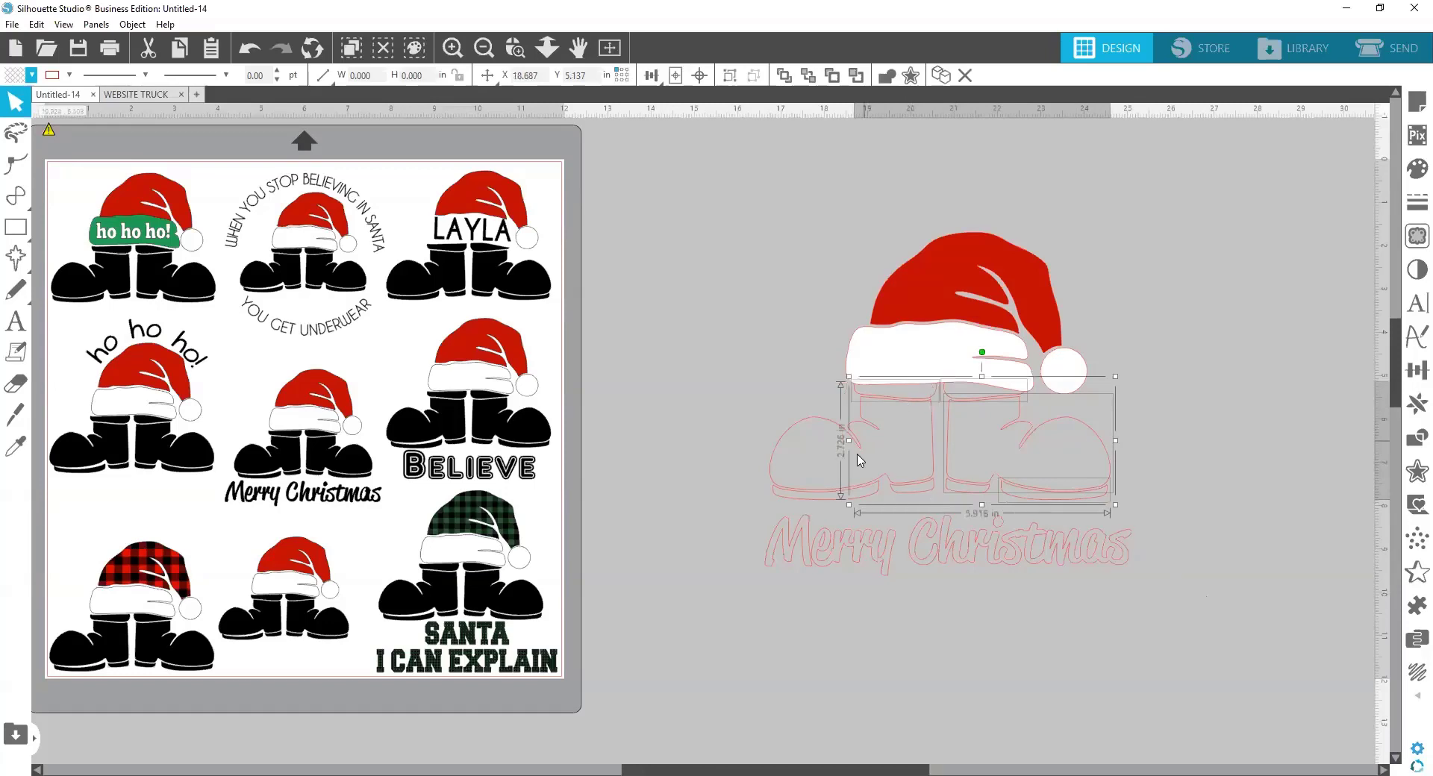
{"action": "left_click", "coordinate": [799, 430], "text": "shift"}
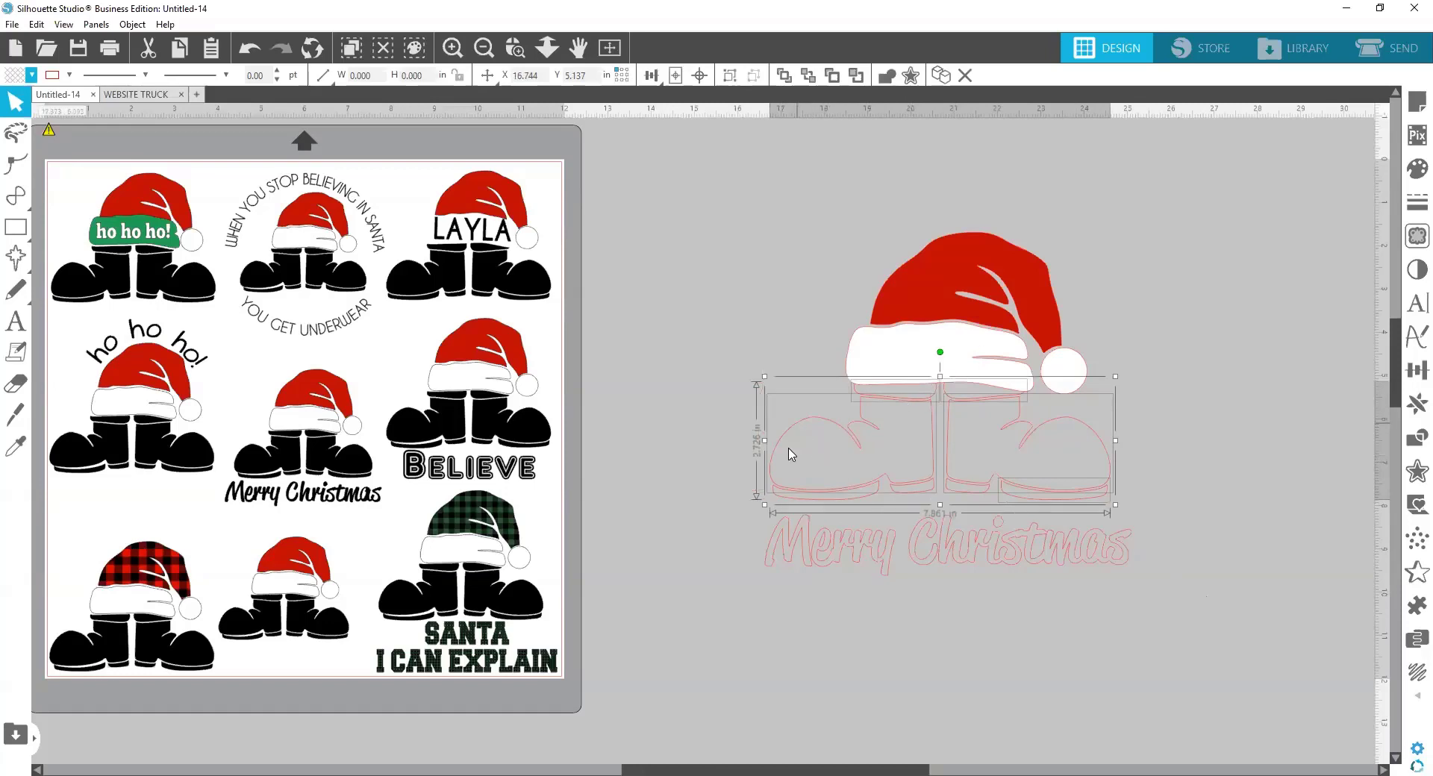
{"action": "left_click", "coordinate": [790, 501], "text": "shift"}
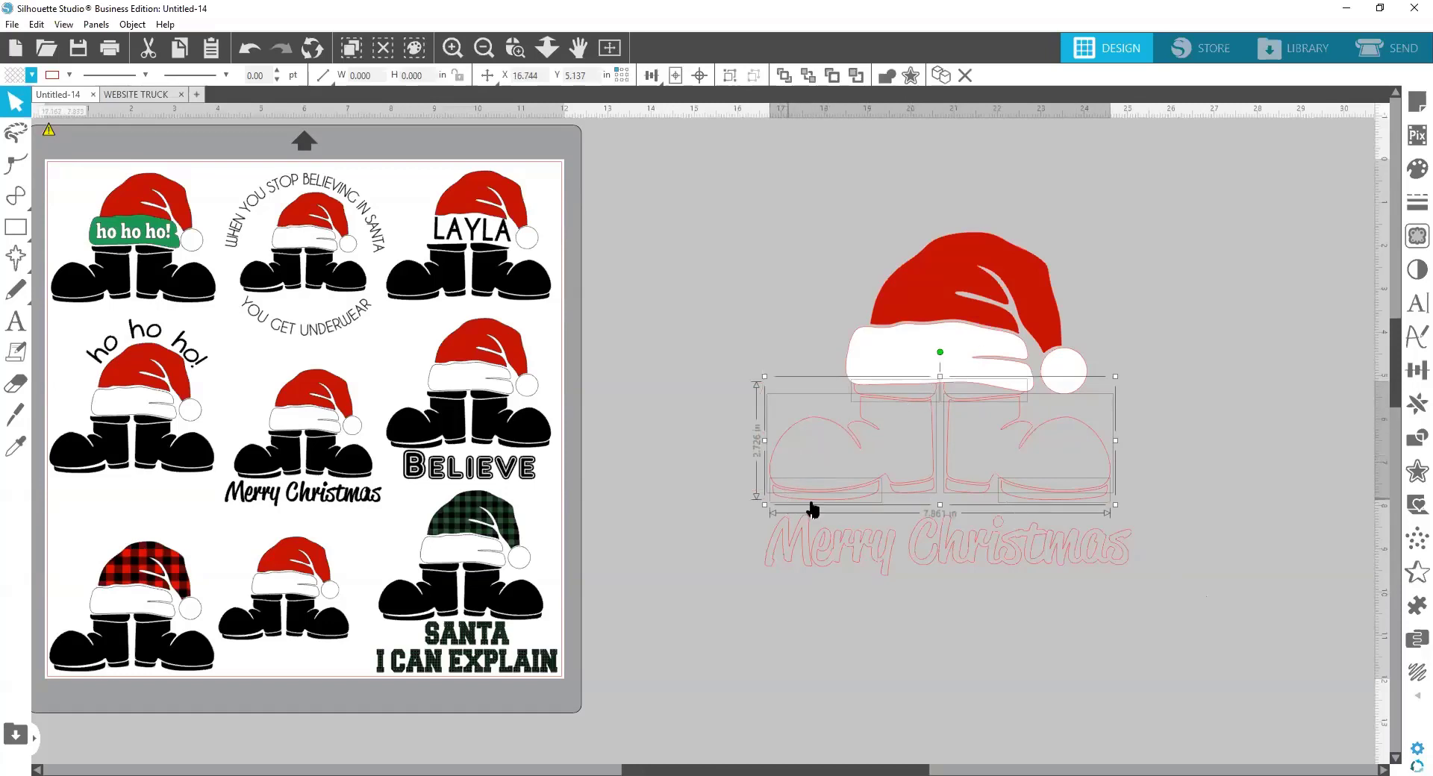
{"action": "left_click", "coordinate": [917, 490], "text": "shift"}
{"action": "left_click", "coordinate": [963, 489], "text": "shift"}
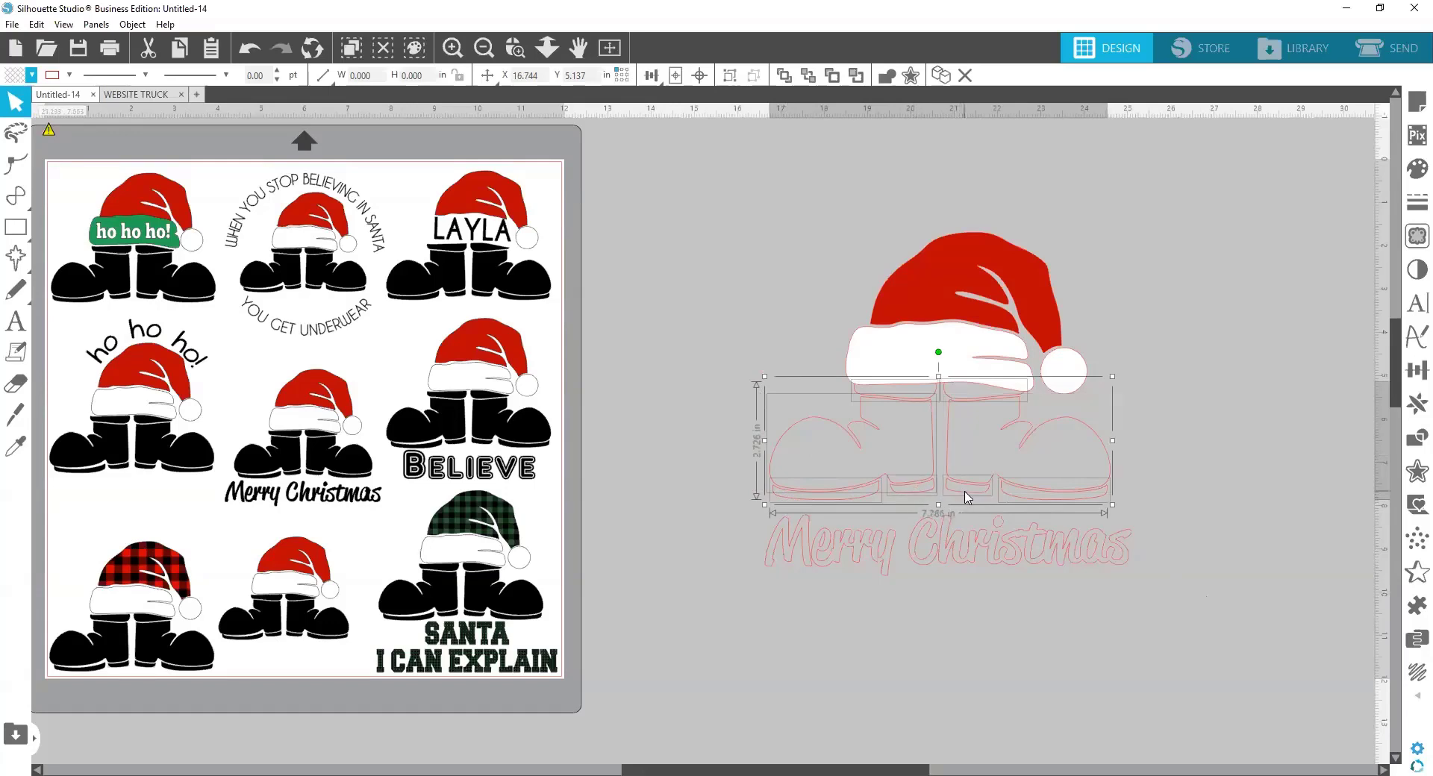
{"action": "left_click", "coordinate": [16, 79]}
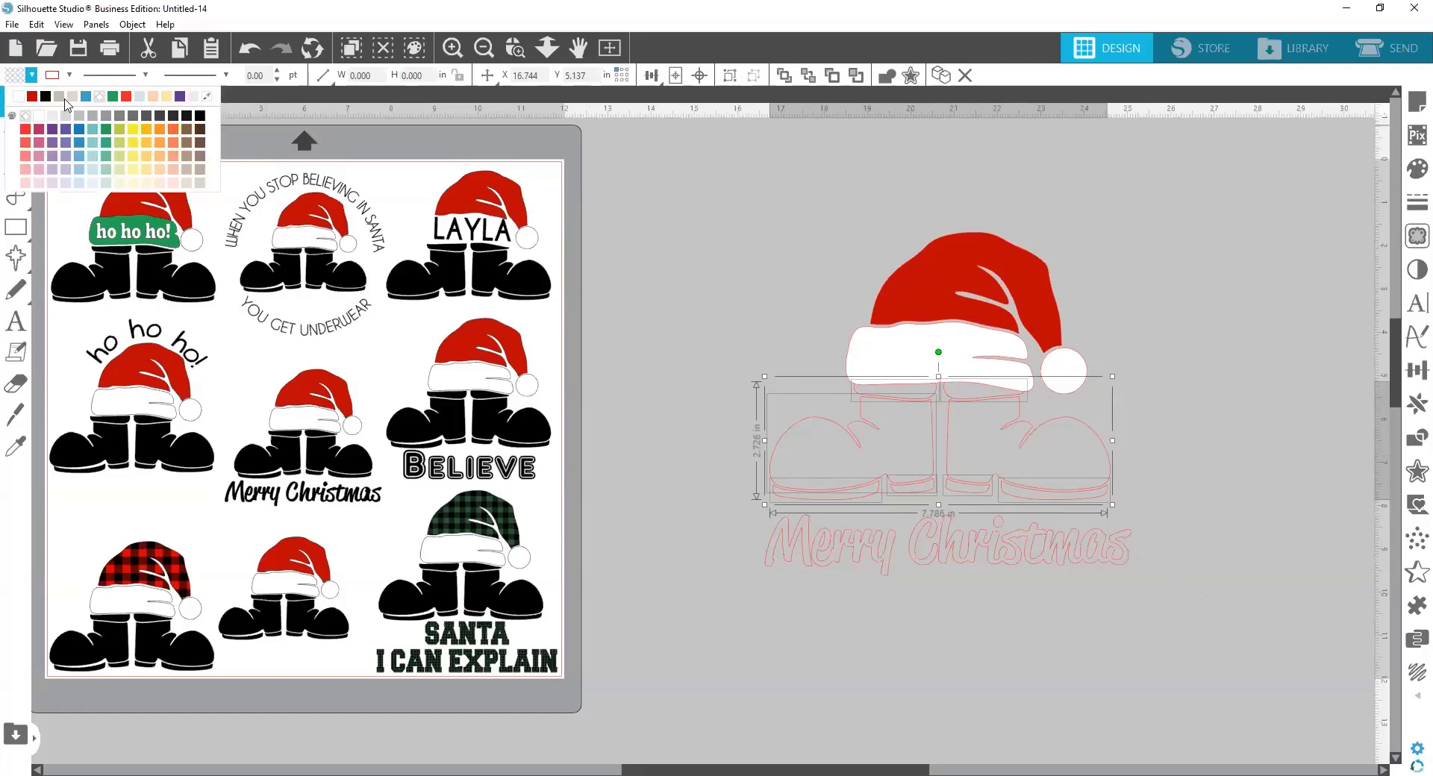
{"action": "left_click", "coordinate": [46, 96]}
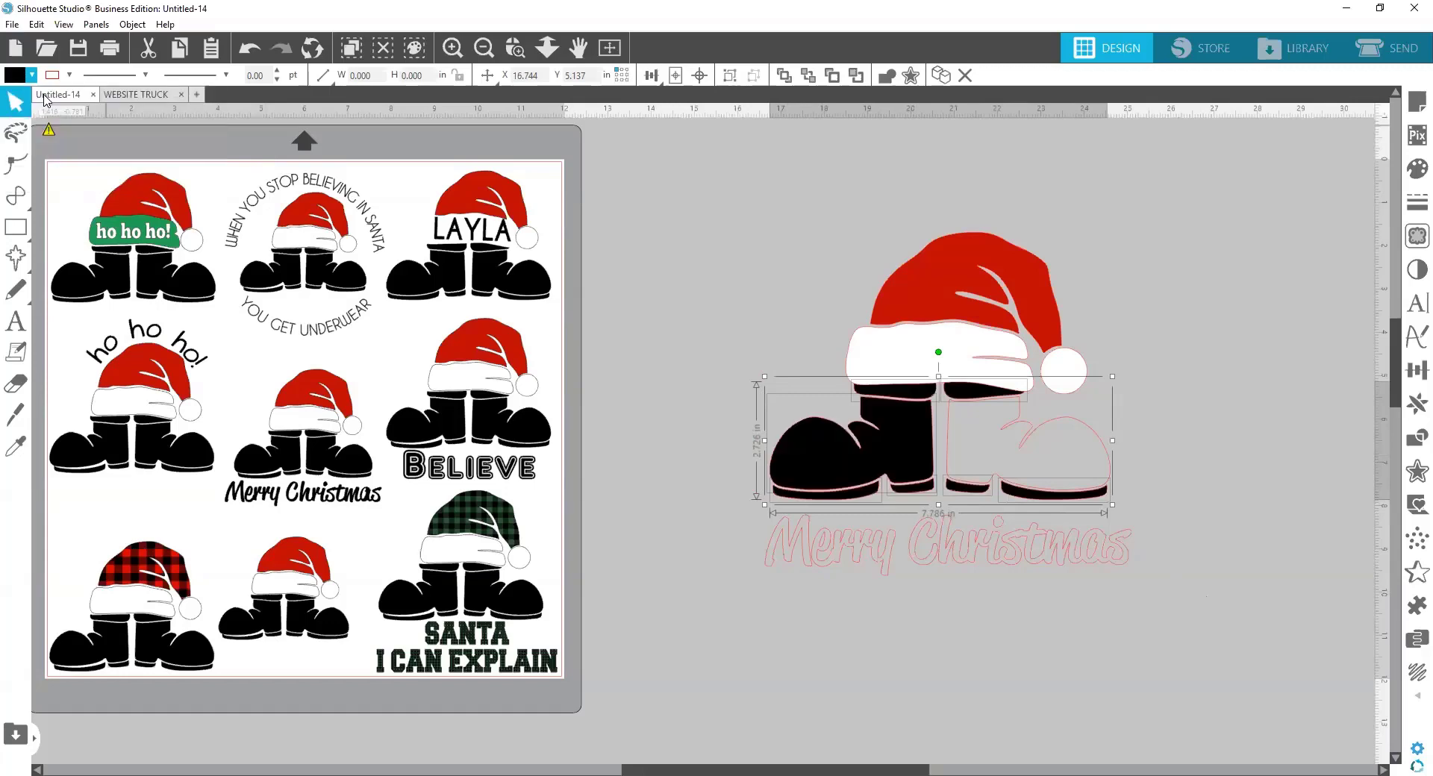
{"action": "left_click", "coordinate": [1275, 505]}
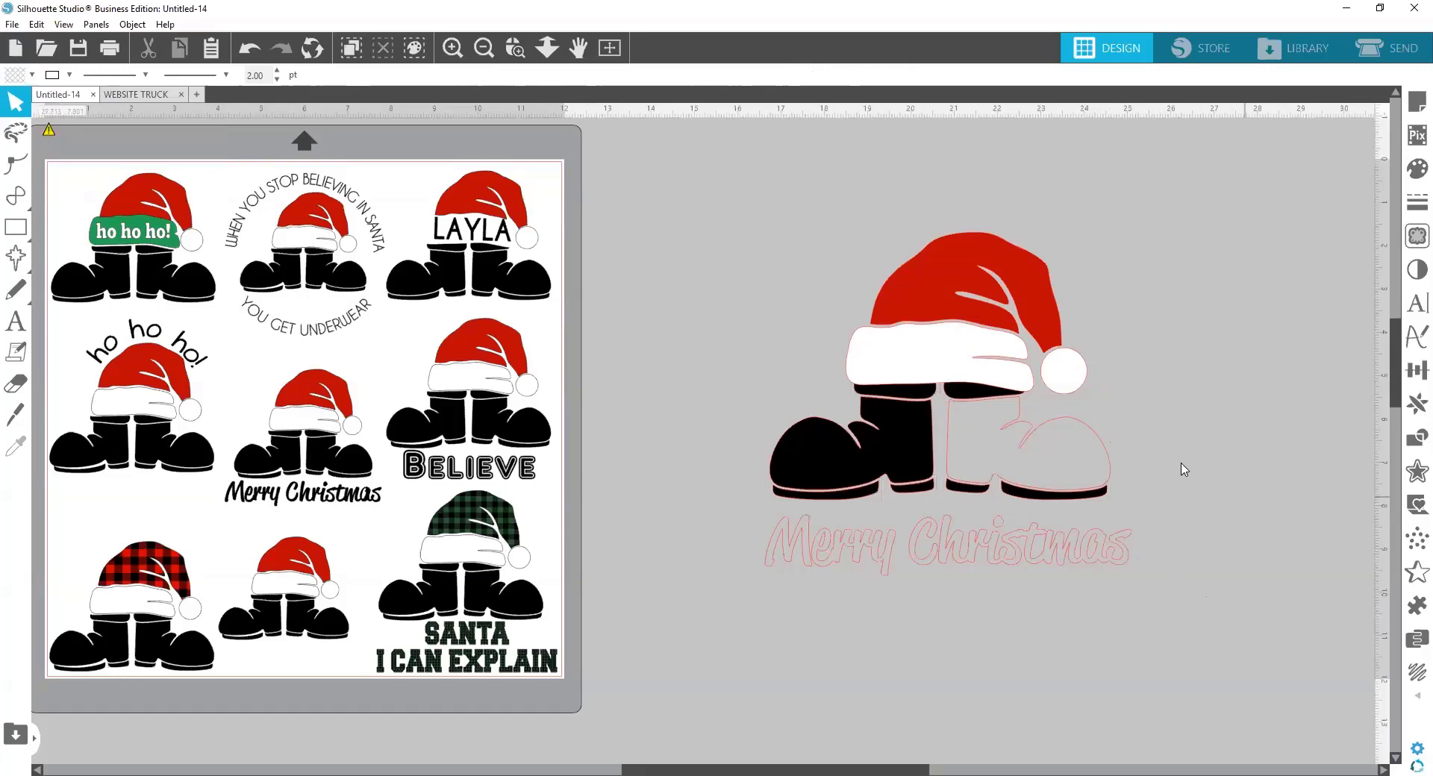
Fill the remaining right boot outline with black
{"action": "left_click", "coordinate": [1080, 432]}
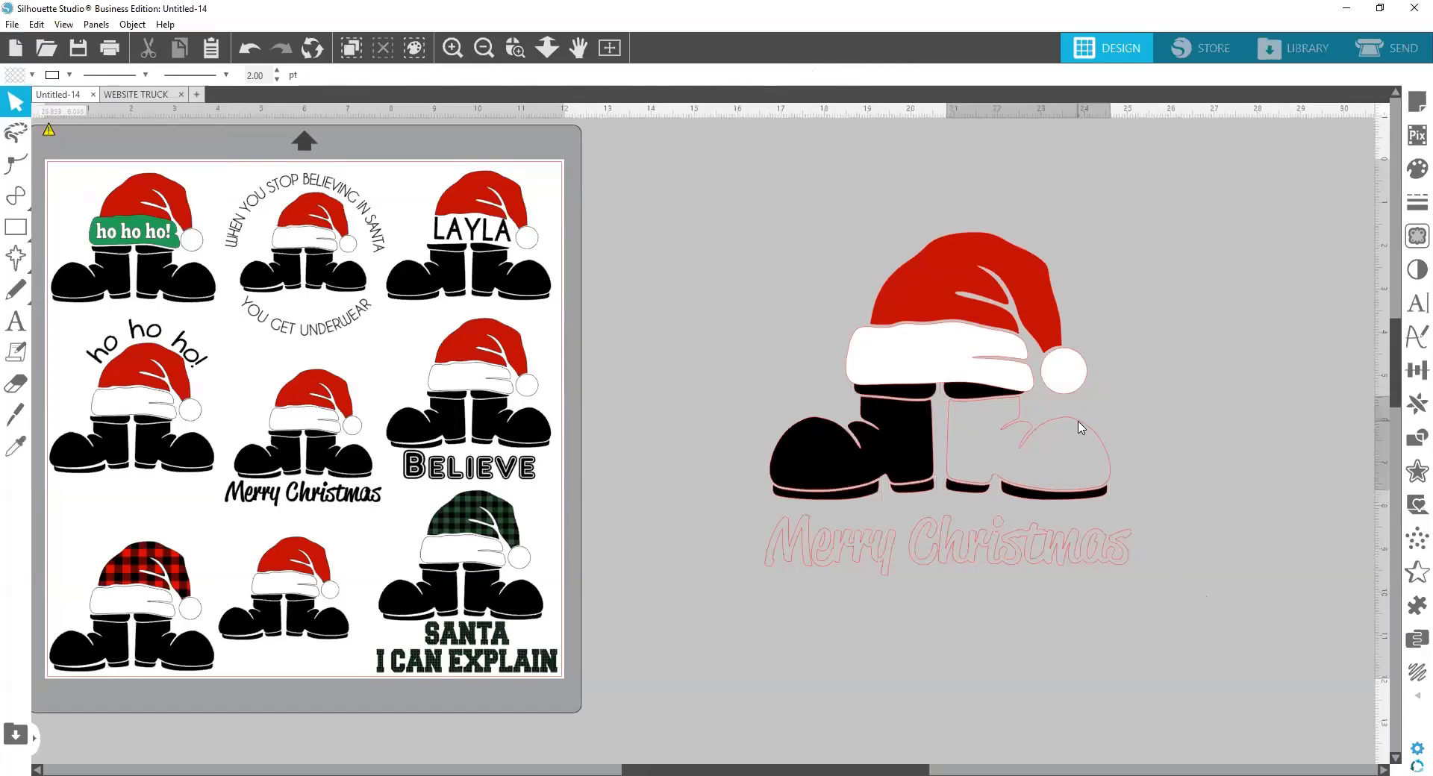
{"action": "left_click", "coordinate": [17, 78]}
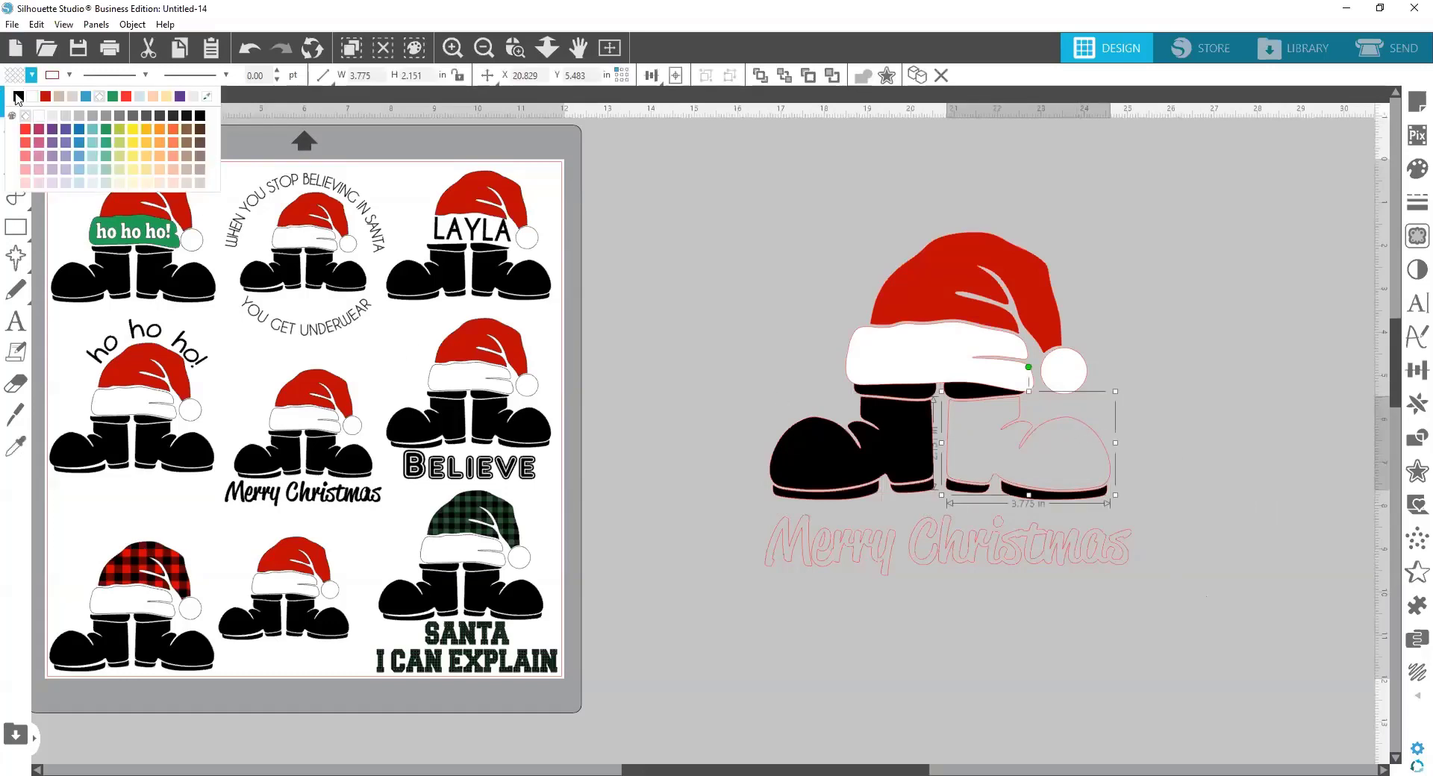
{"action": "left_click", "coordinate": [16, 96]}
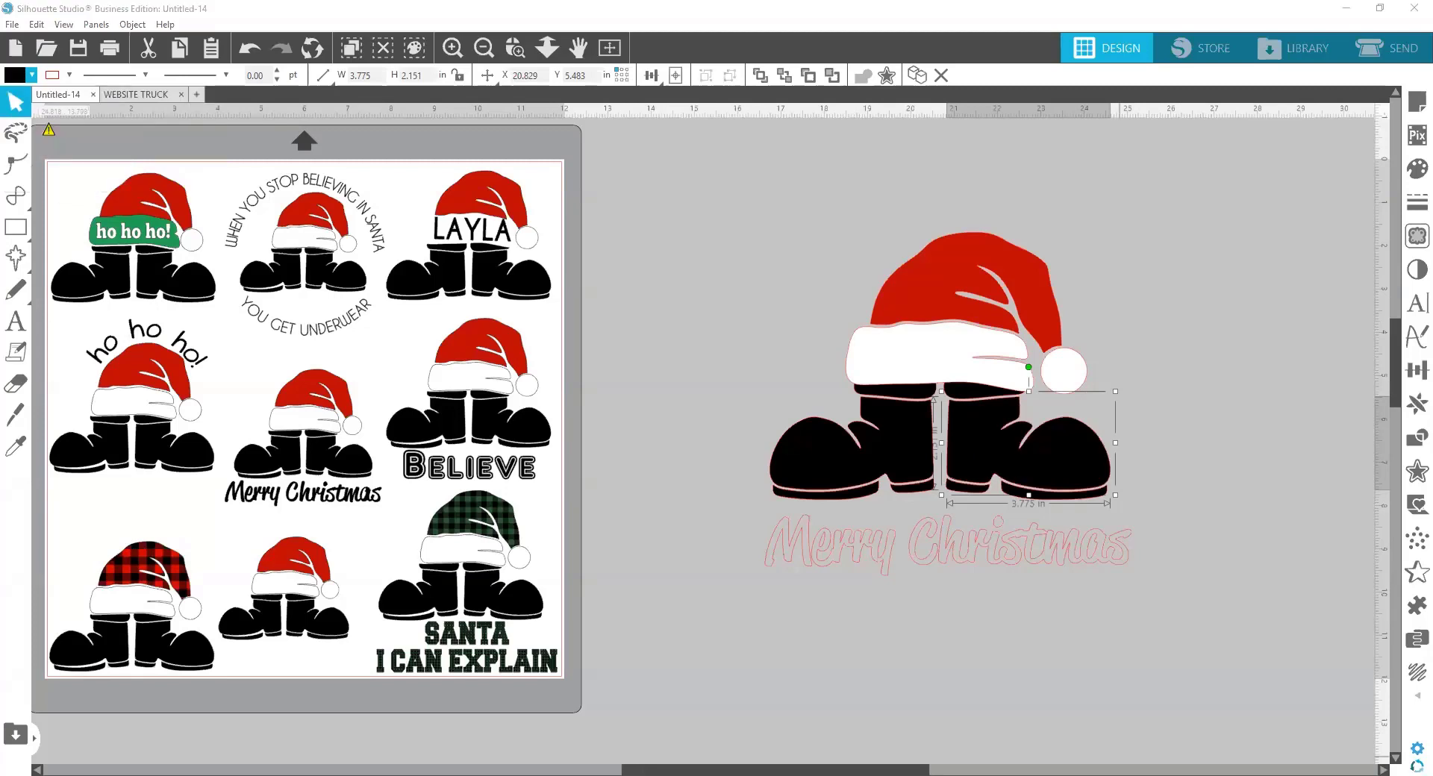
Select all the Merry Christmas letter outlines and fill them with black
{"action": "left_click", "coordinate": [929, 575]}
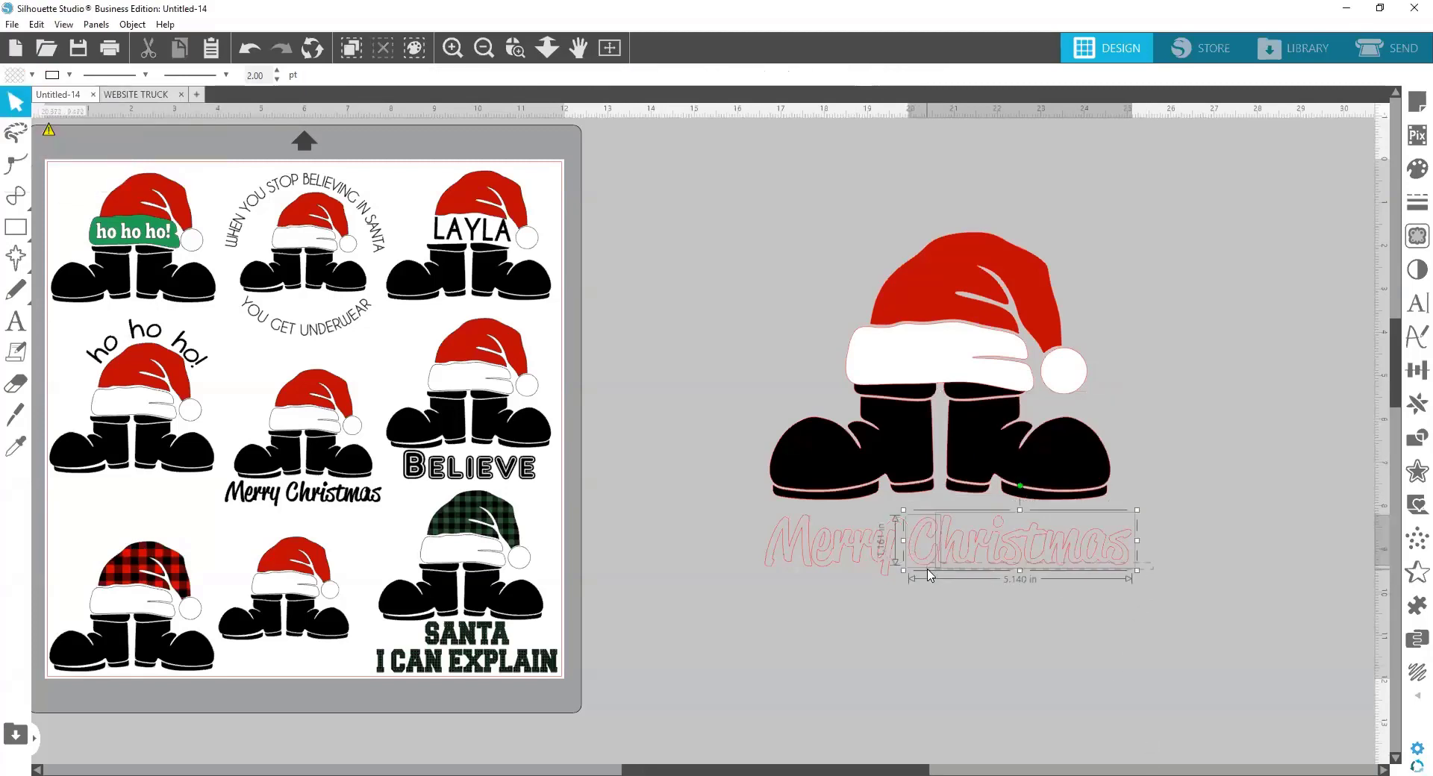
{"action": "left_click", "coordinate": [836, 566], "text": "shift"}
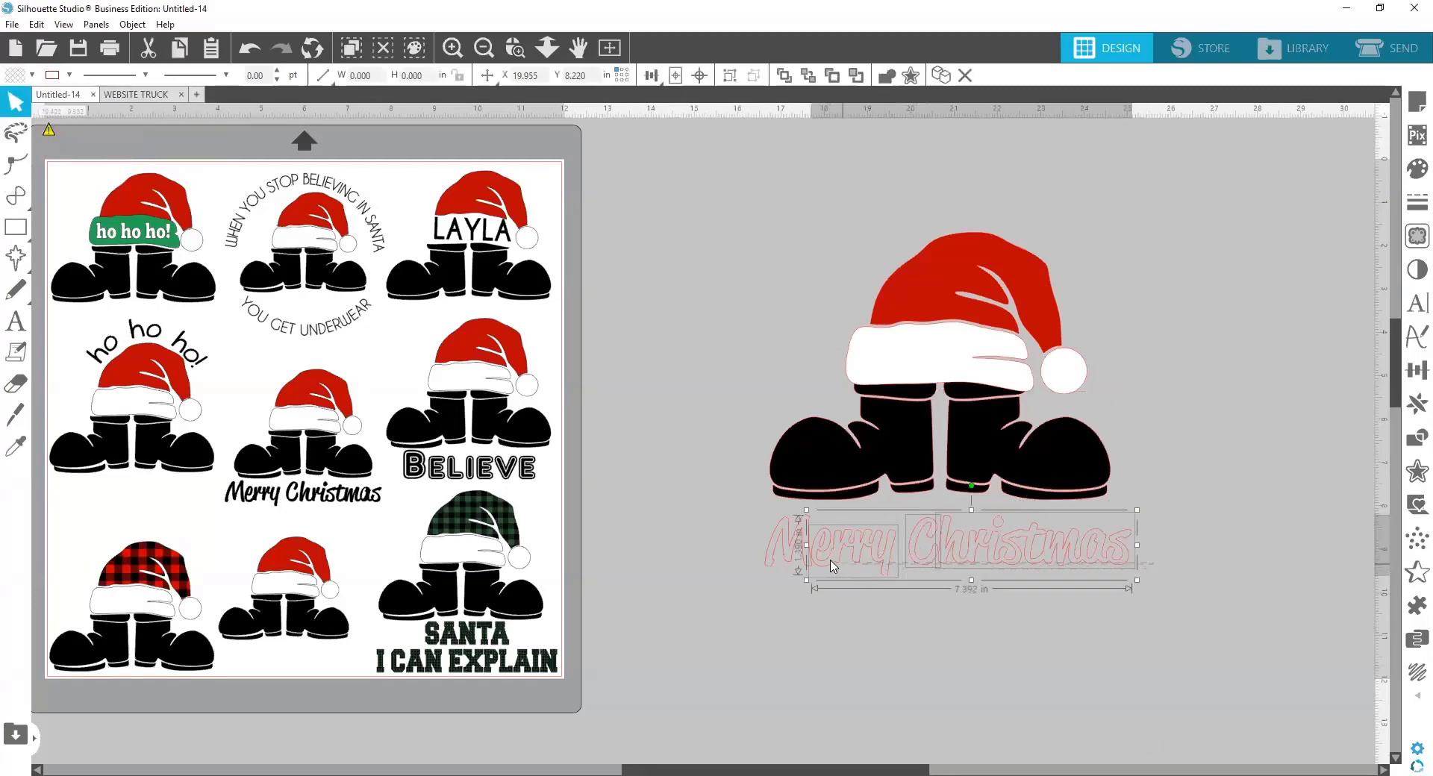
{"action": "left_click", "coordinate": [783, 556], "text": "shift"}
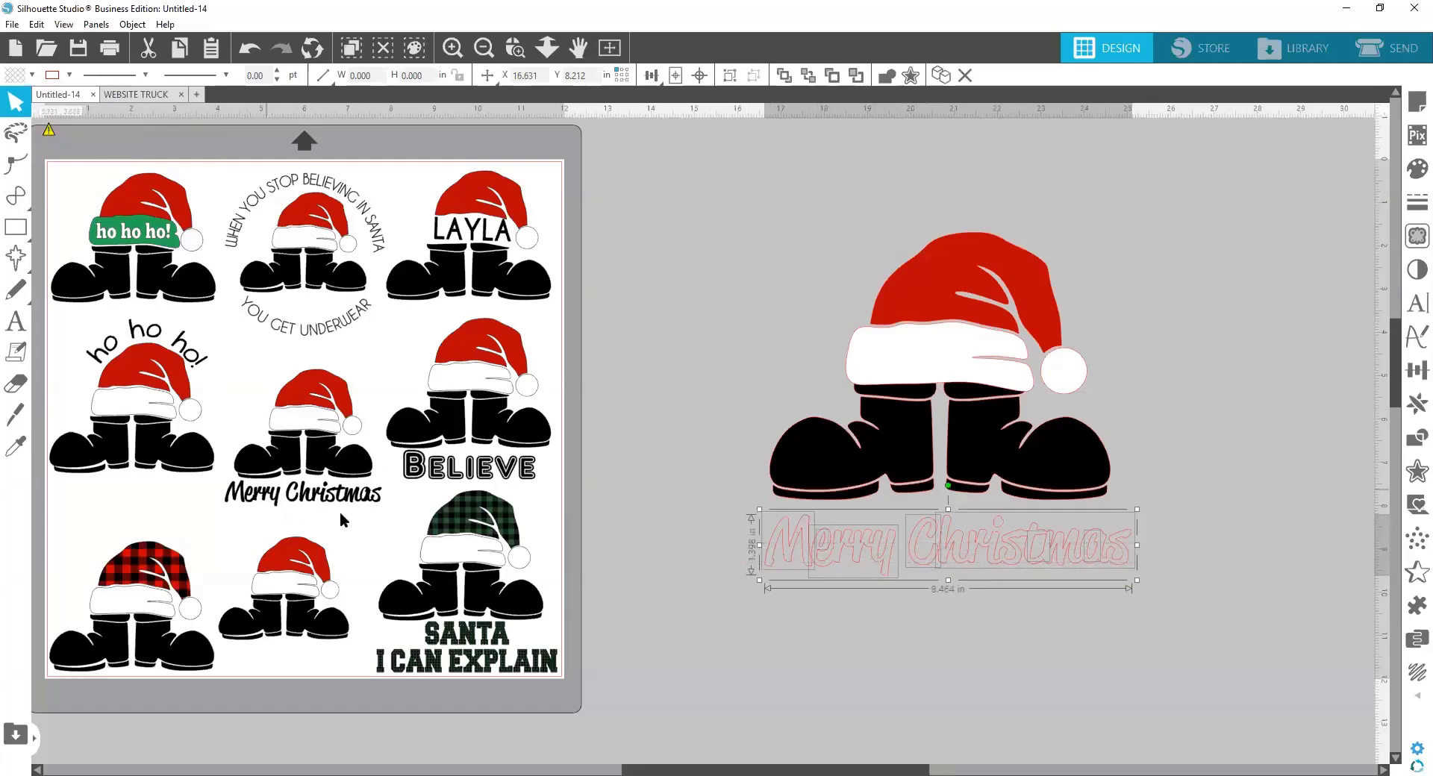
{"action": "left_click", "coordinate": [1175, 626]}
{"action": "left_click_drag", "start_coordinate": [1158, 573], "coordinate": [735, 518]}
{"action": "left_click", "coordinate": [18, 76]}
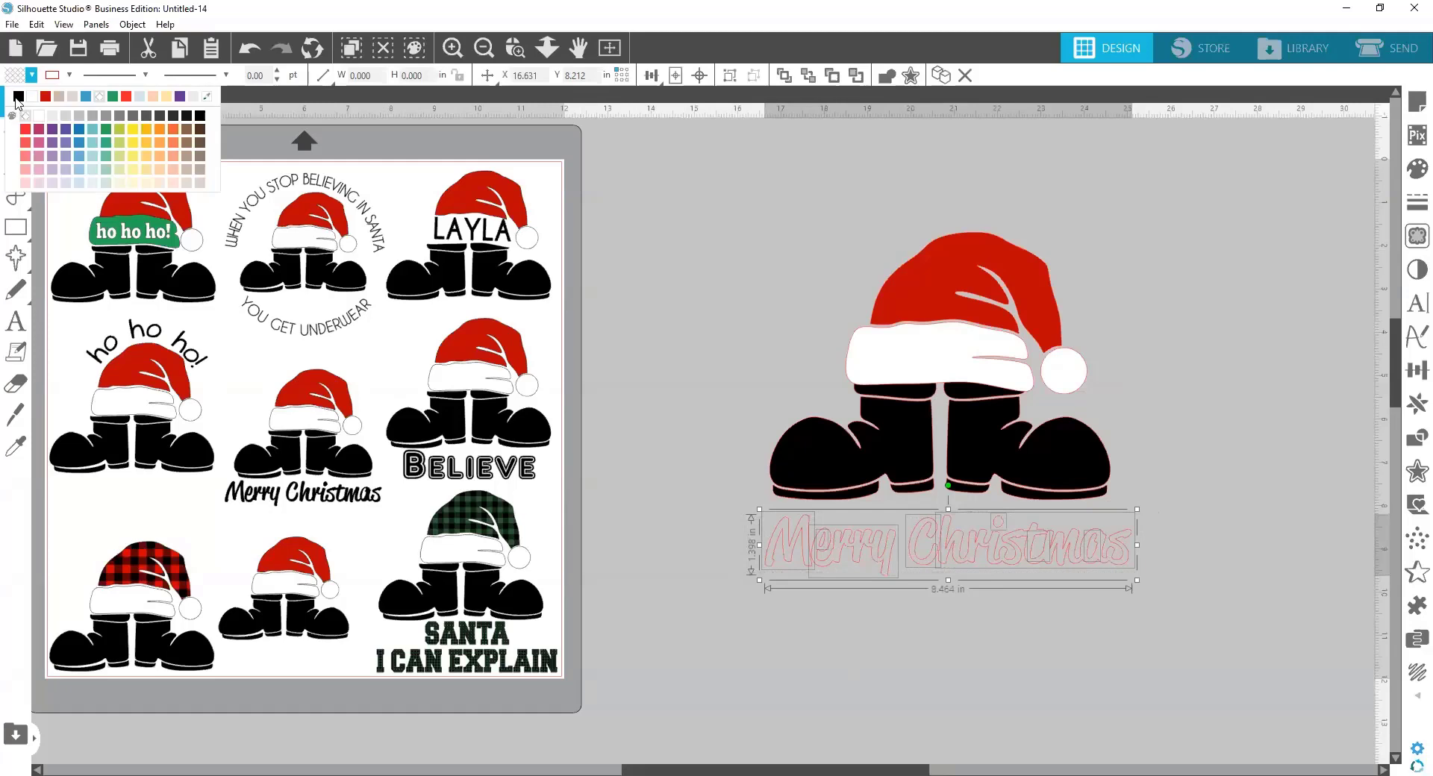
{"action": "left_click", "coordinate": [17, 97]}
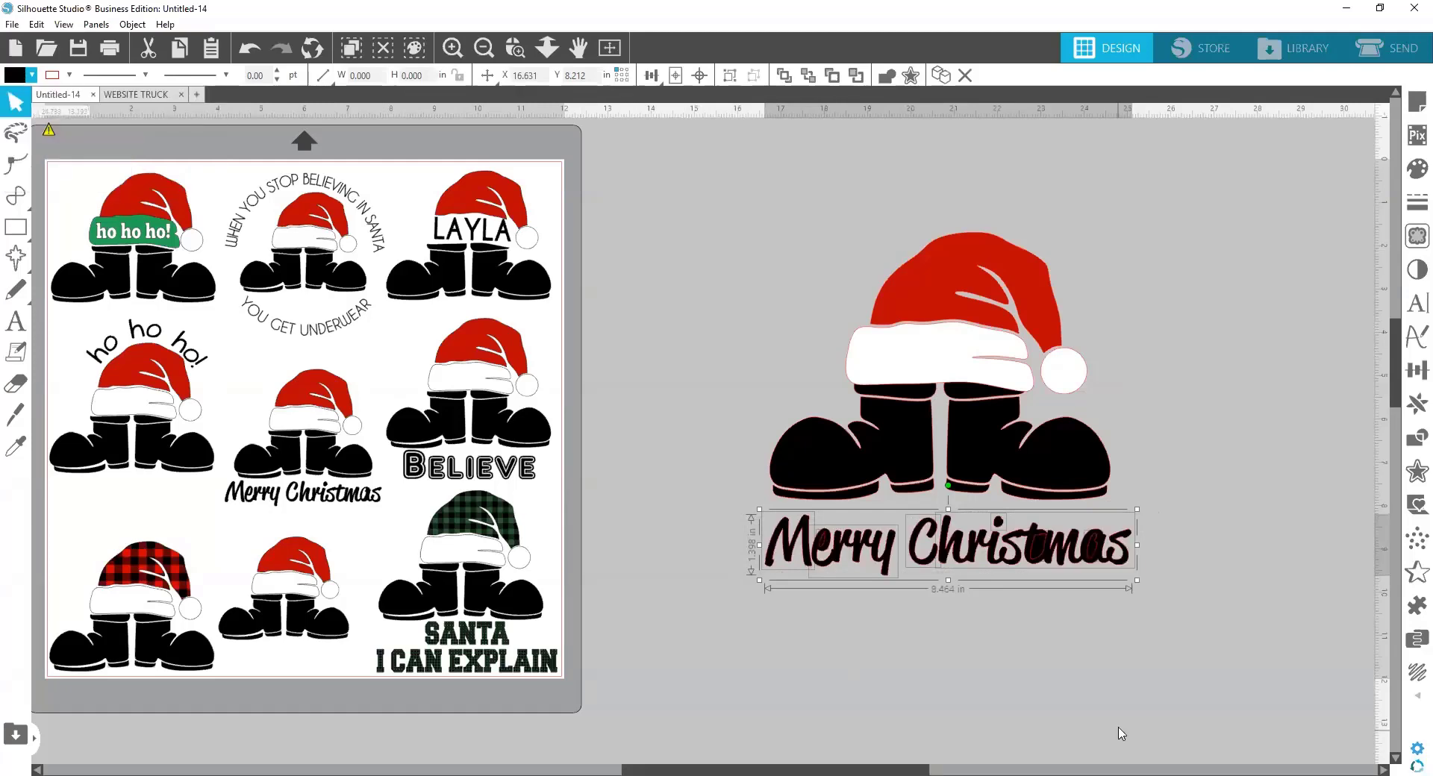
Pull the small inner piece beside the t and m of Christmas below the word and undo the move
{"action": "left_click", "coordinate": [1038, 552]}
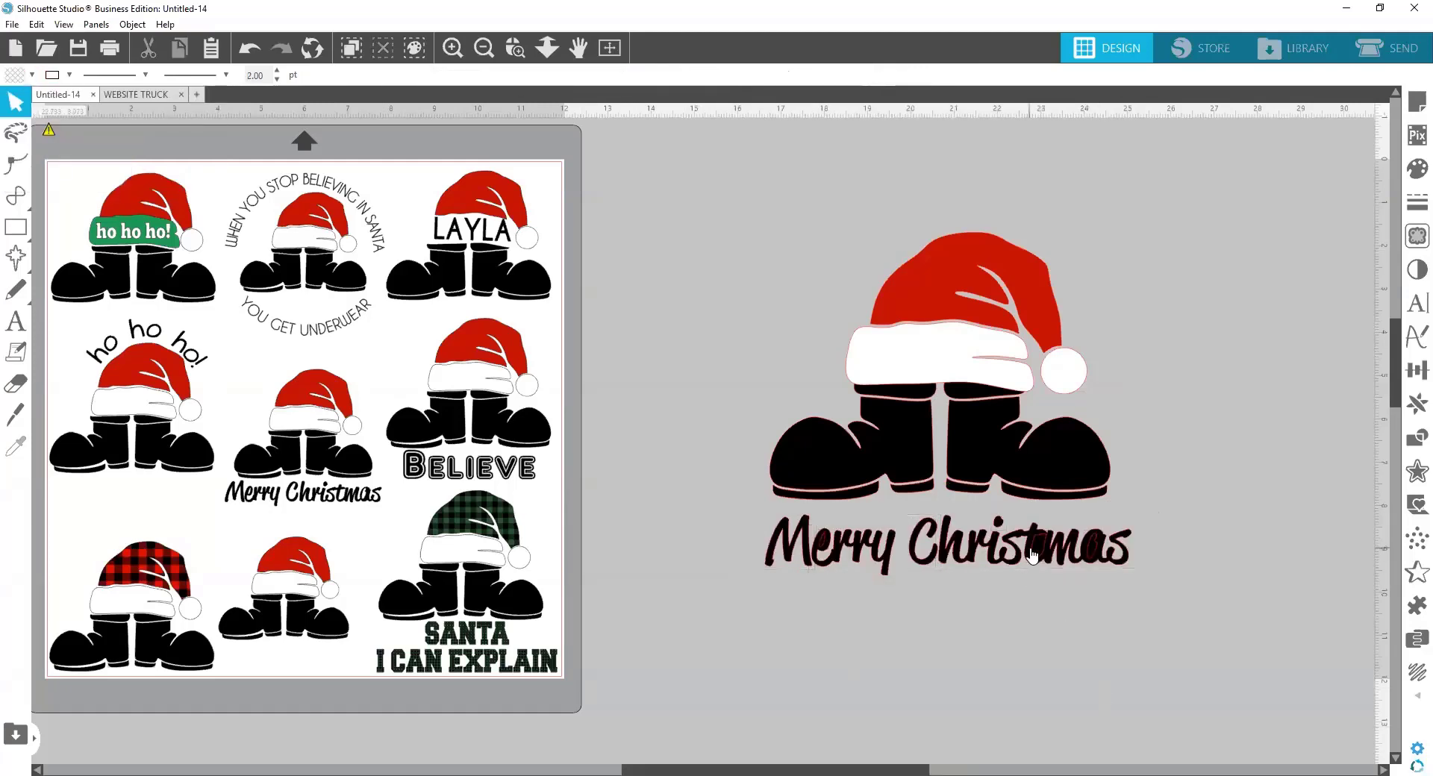
{"action": "left_click_drag", "start_coordinate": [1040, 553], "coordinate": [1038, 593]}
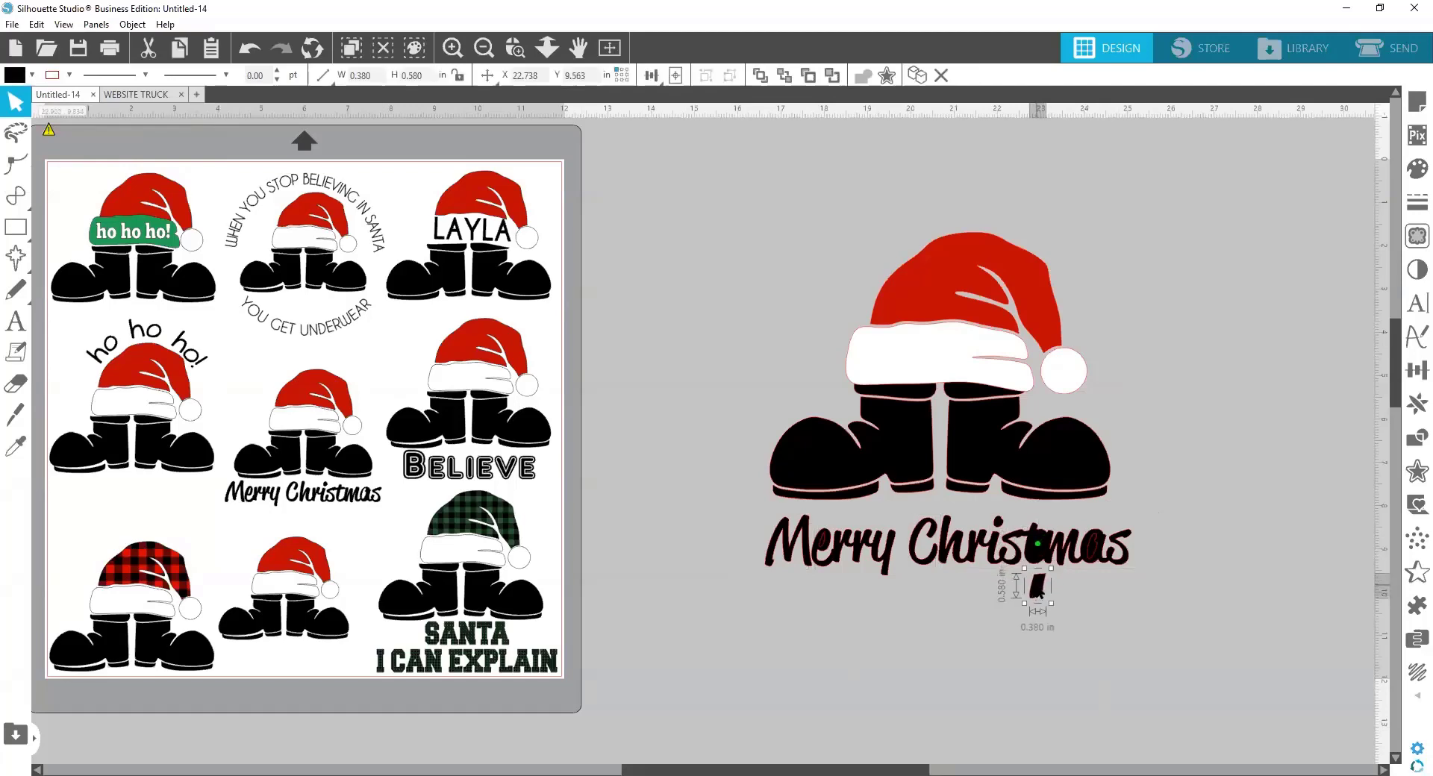
{"action": "key", "text": "i"}
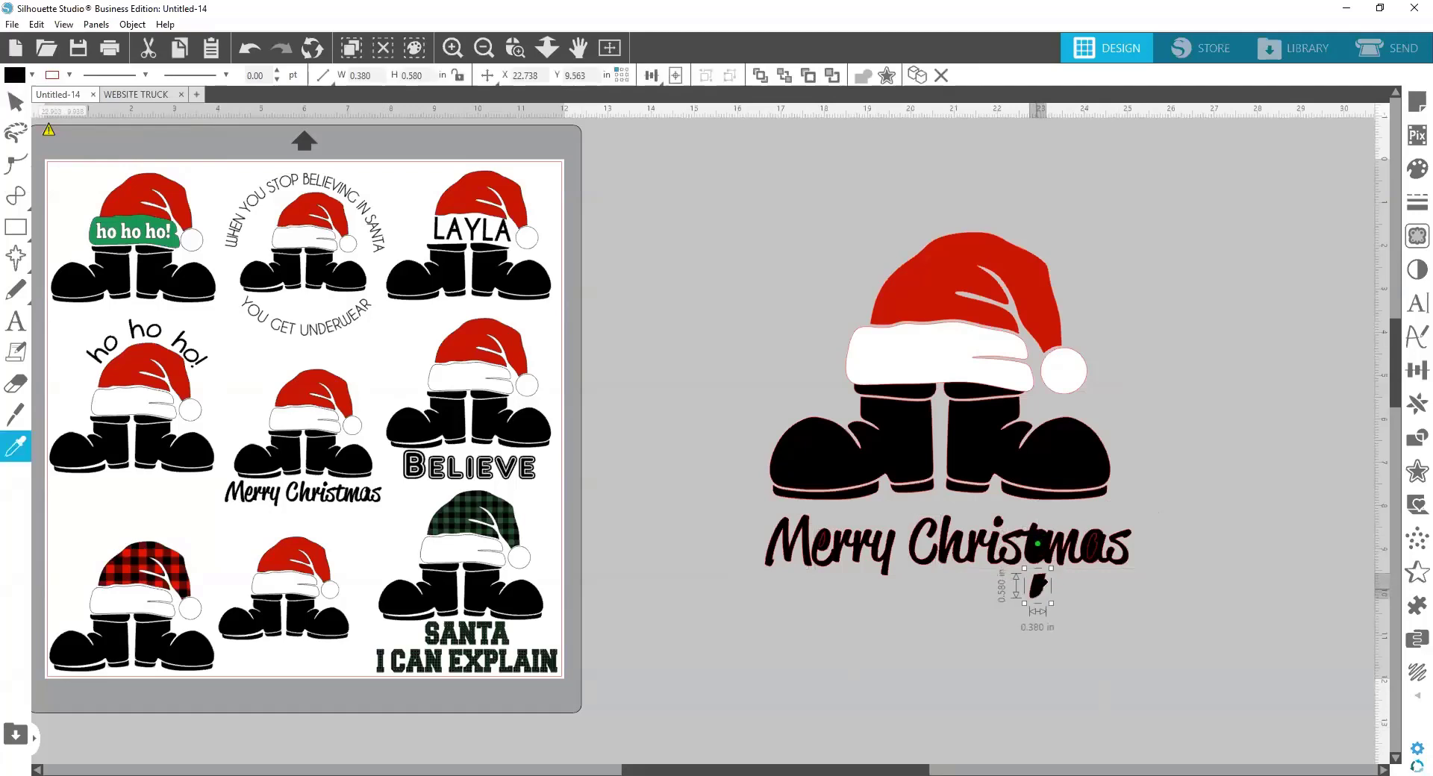
{"action": "key", "text": "ctrl+z"}
{"action": "left_click", "coordinate": [1121, 626]}
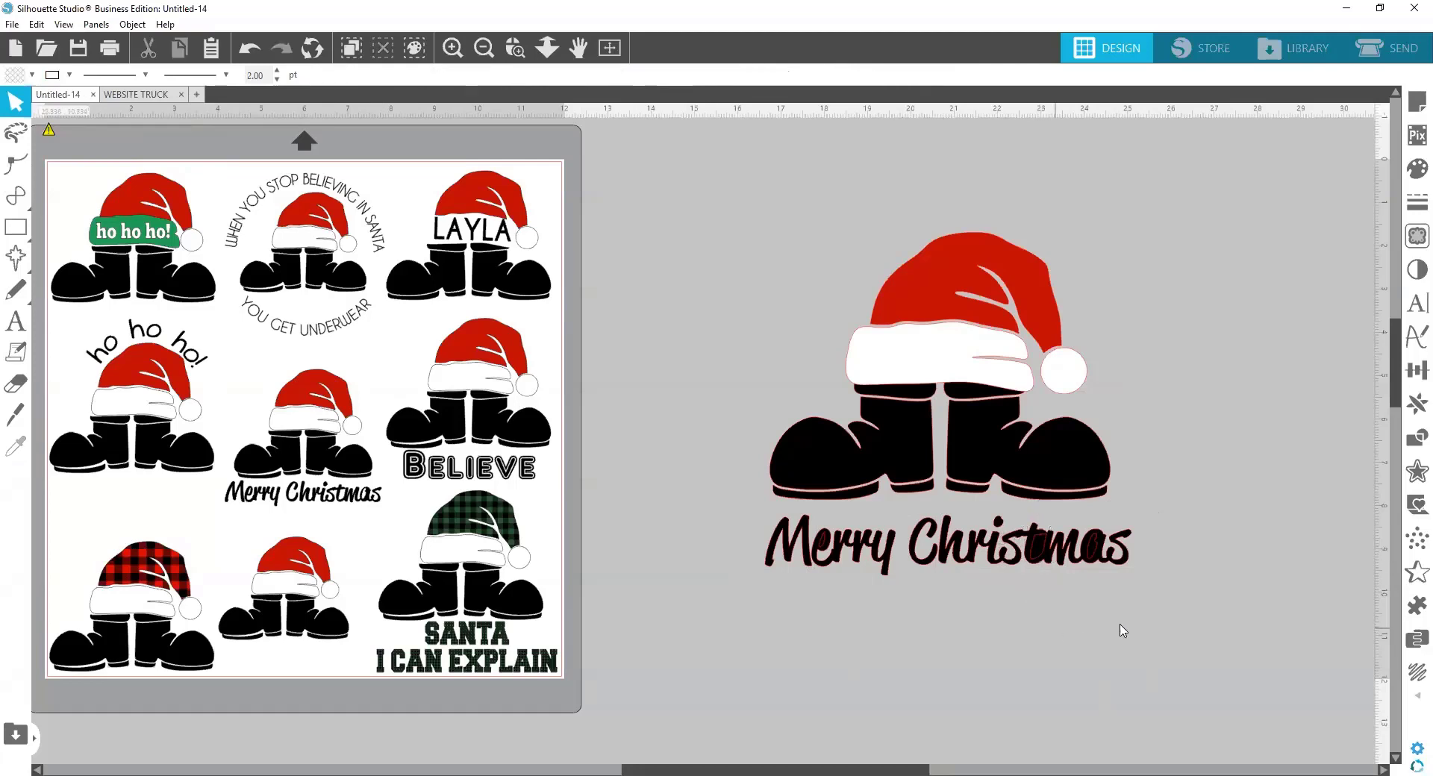
Combine all the Merry Christmas letter outlines into one compound path to reopen the letters' inner gaps
{"action": "left_click", "coordinate": [918, 572]}
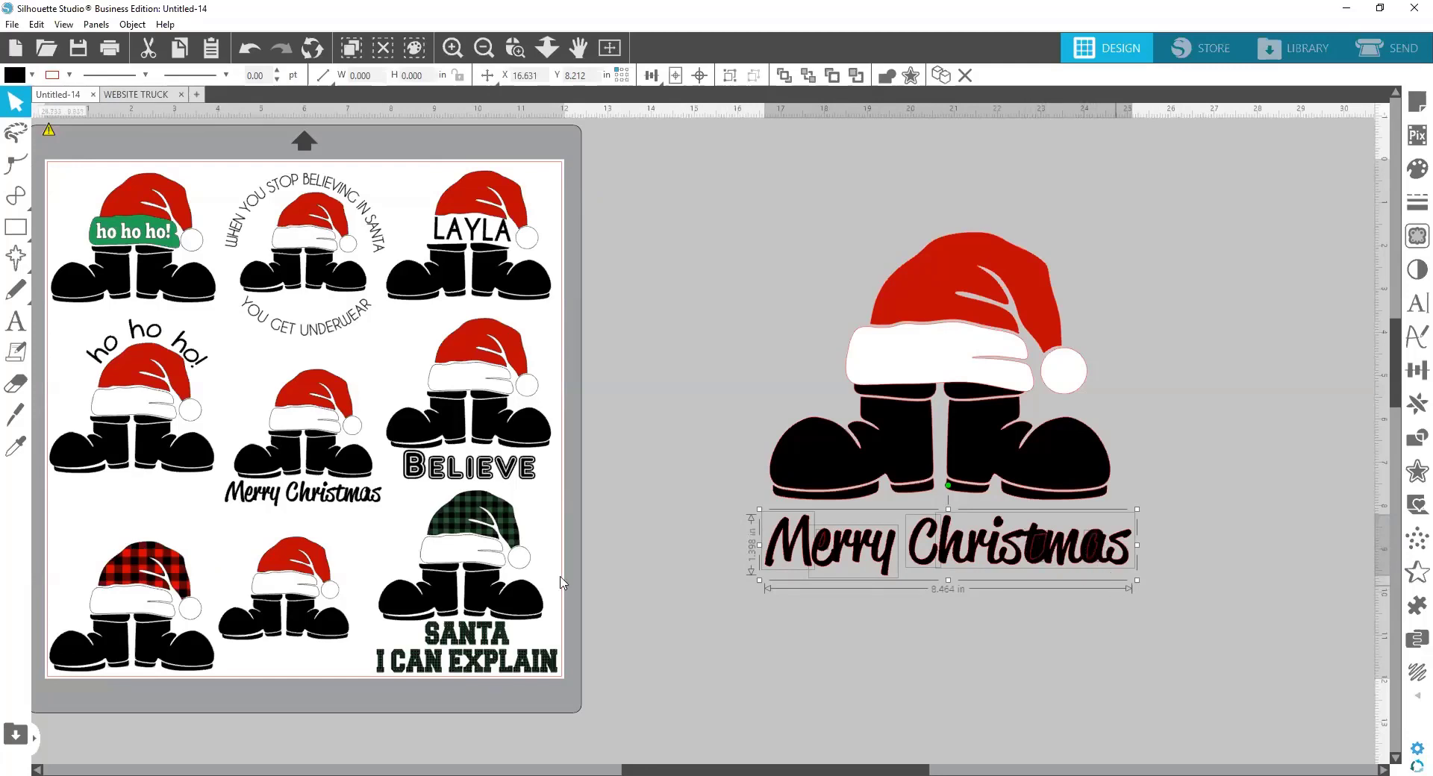
{"action": "left_click", "coordinate": [132, 23]}
{"action": "left_click", "coordinate": [232, 200]}
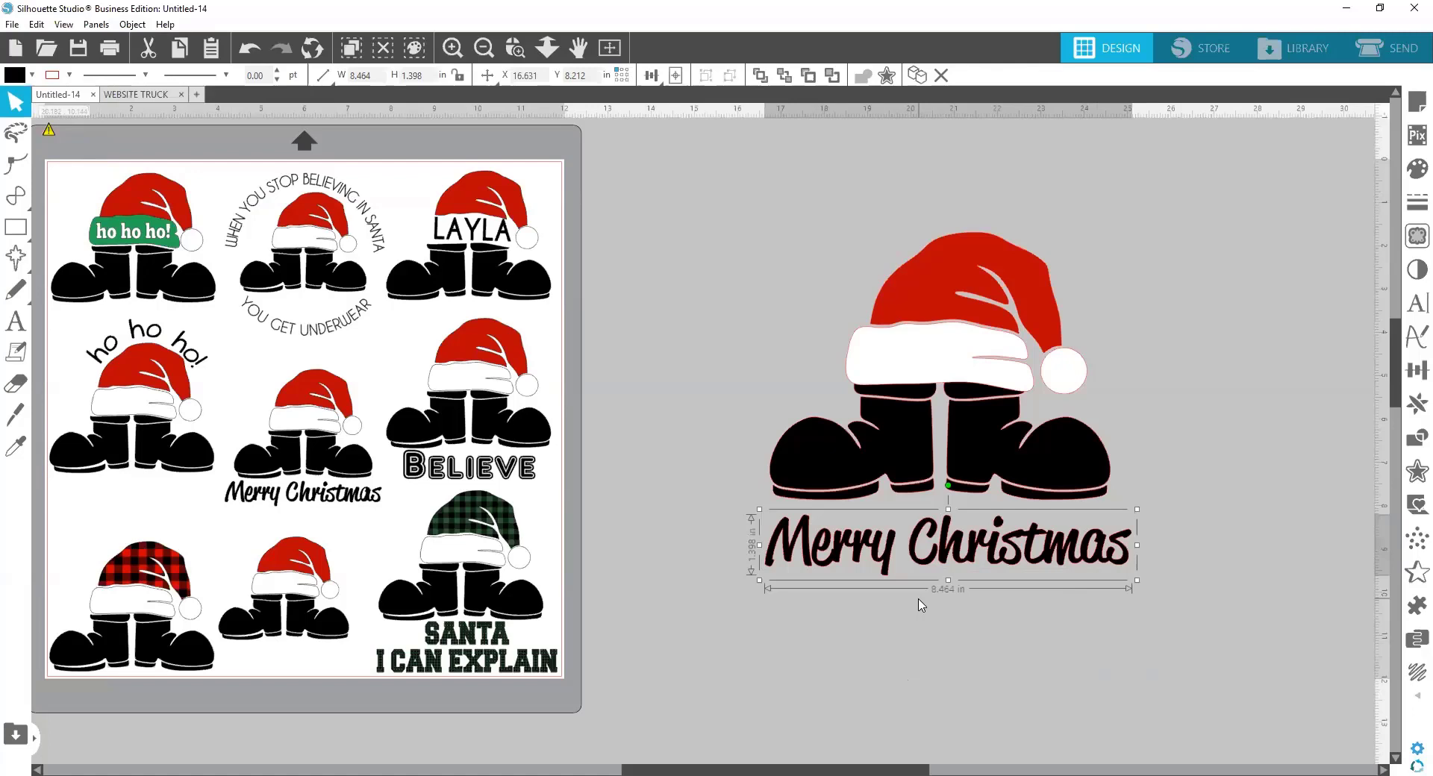
{"action": "left_click", "coordinate": [515, 50]}
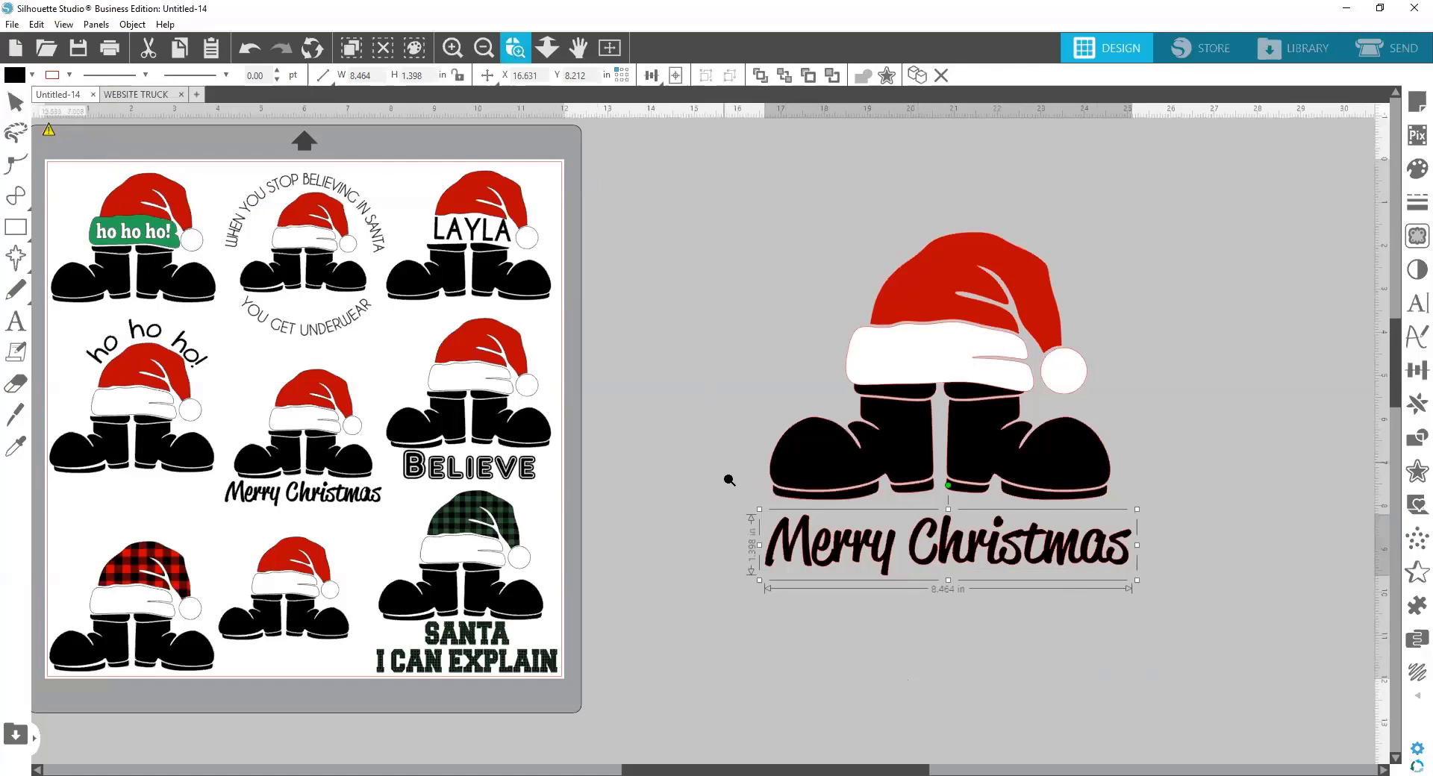
Clear the fill of the Merry Christmas lettering and fill it with black again
{"action": "left_click_drag", "start_coordinate": [729, 482], "coordinate": [875, 604]}
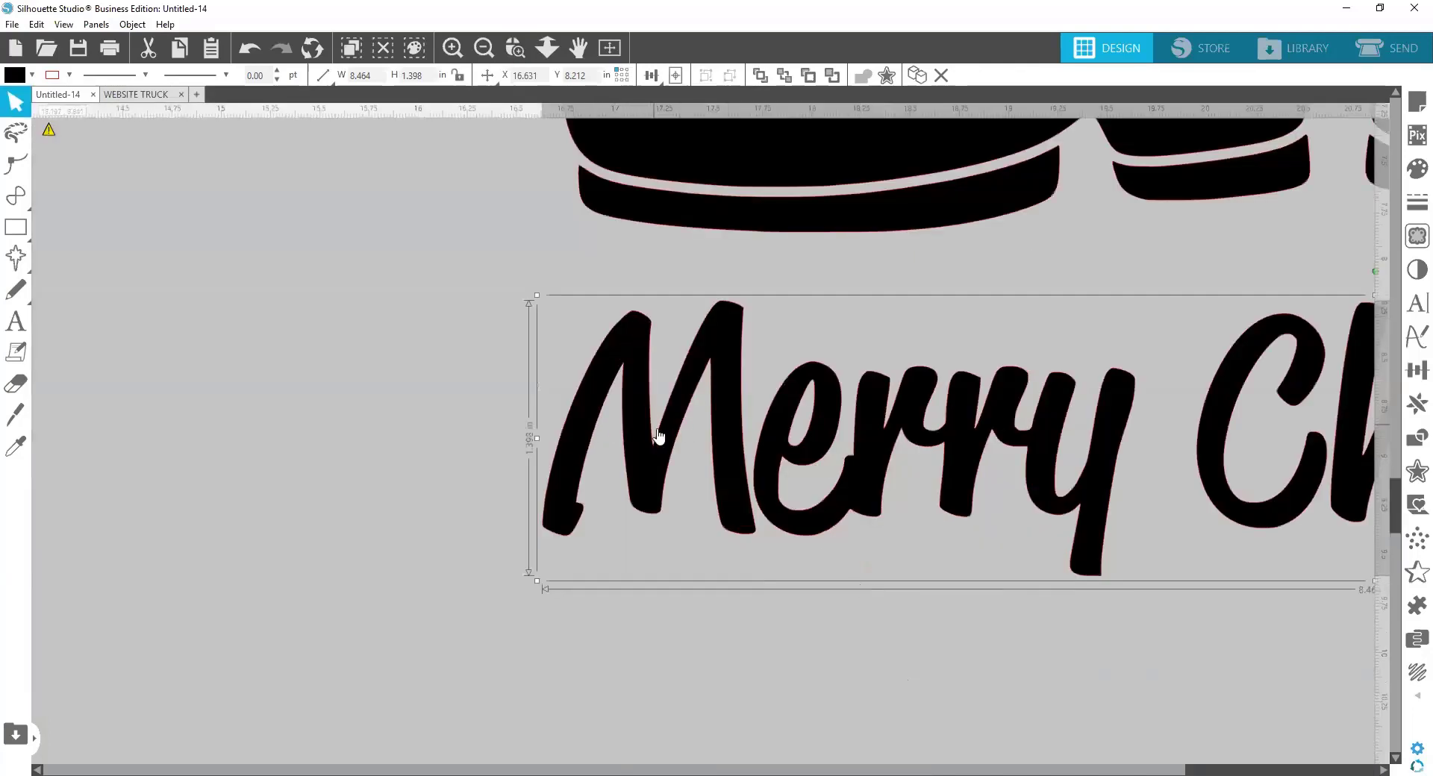
{"action": "left_click", "coordinate": [483, 47]}
{"action": "left_click", "coordinate": [484, 48]}
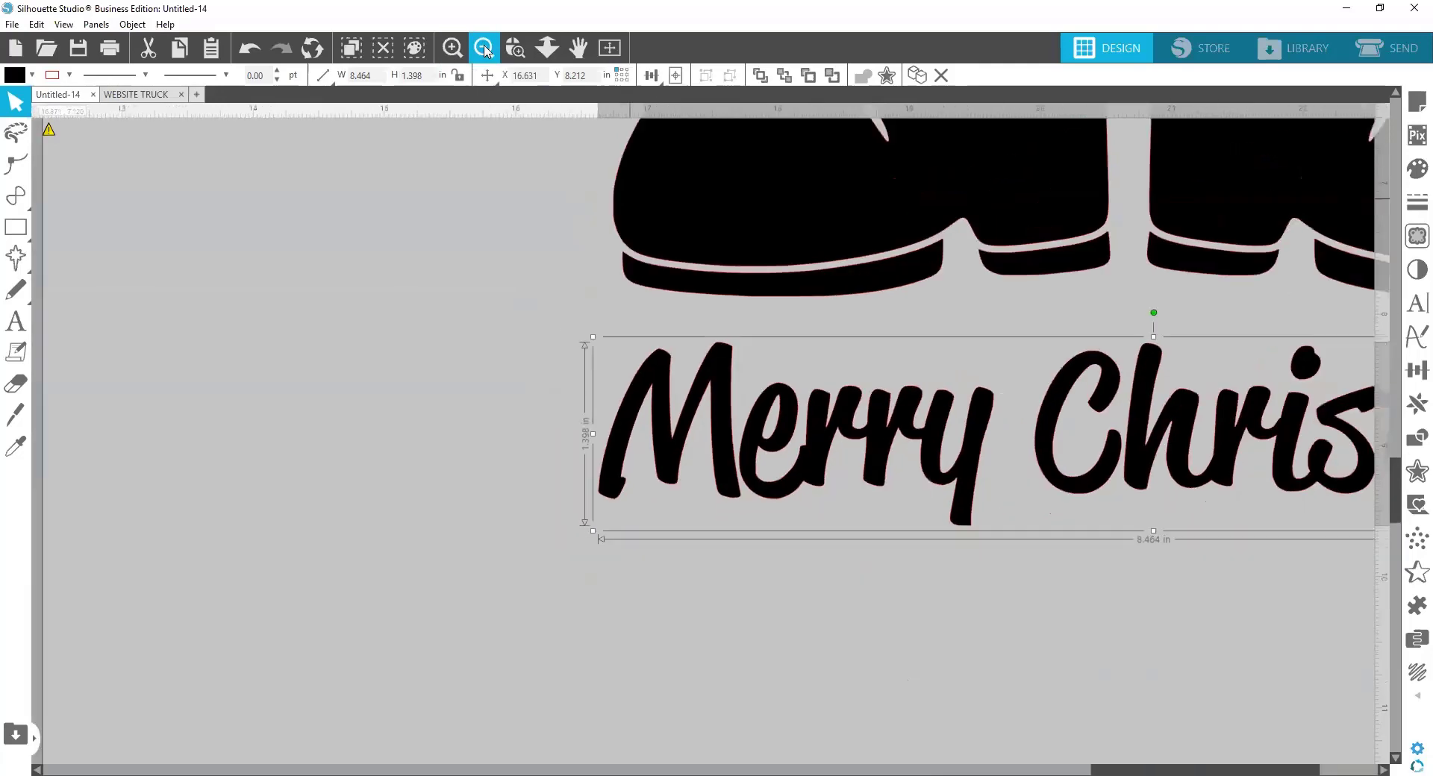
{"action": "left_click", "coordinate": [483, 48]}
{"action": "left_click", "coordinate": [484, 48]}
{"action": "left_click", "coordinate": [484, 47]}
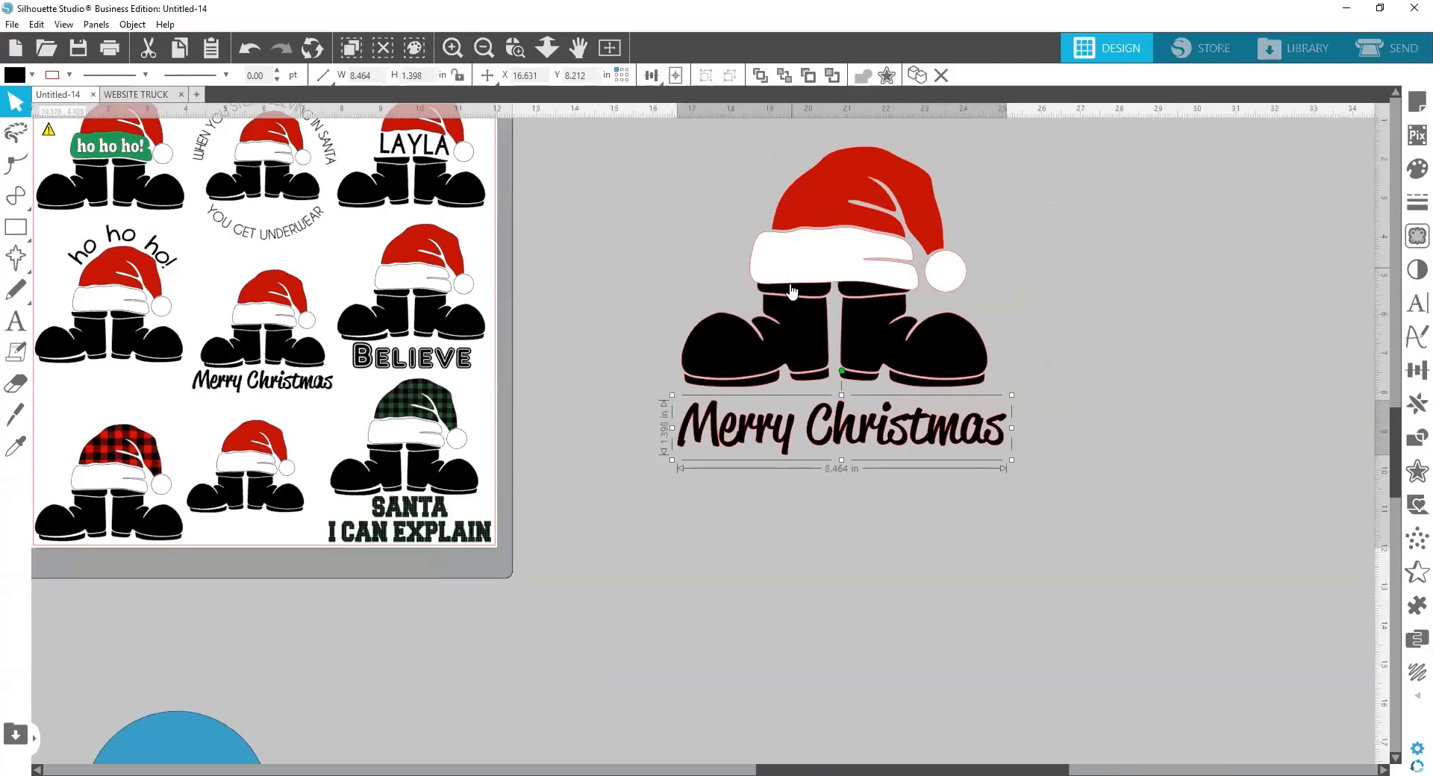
{"action": "left_click", "coordinate": [9, 77]}
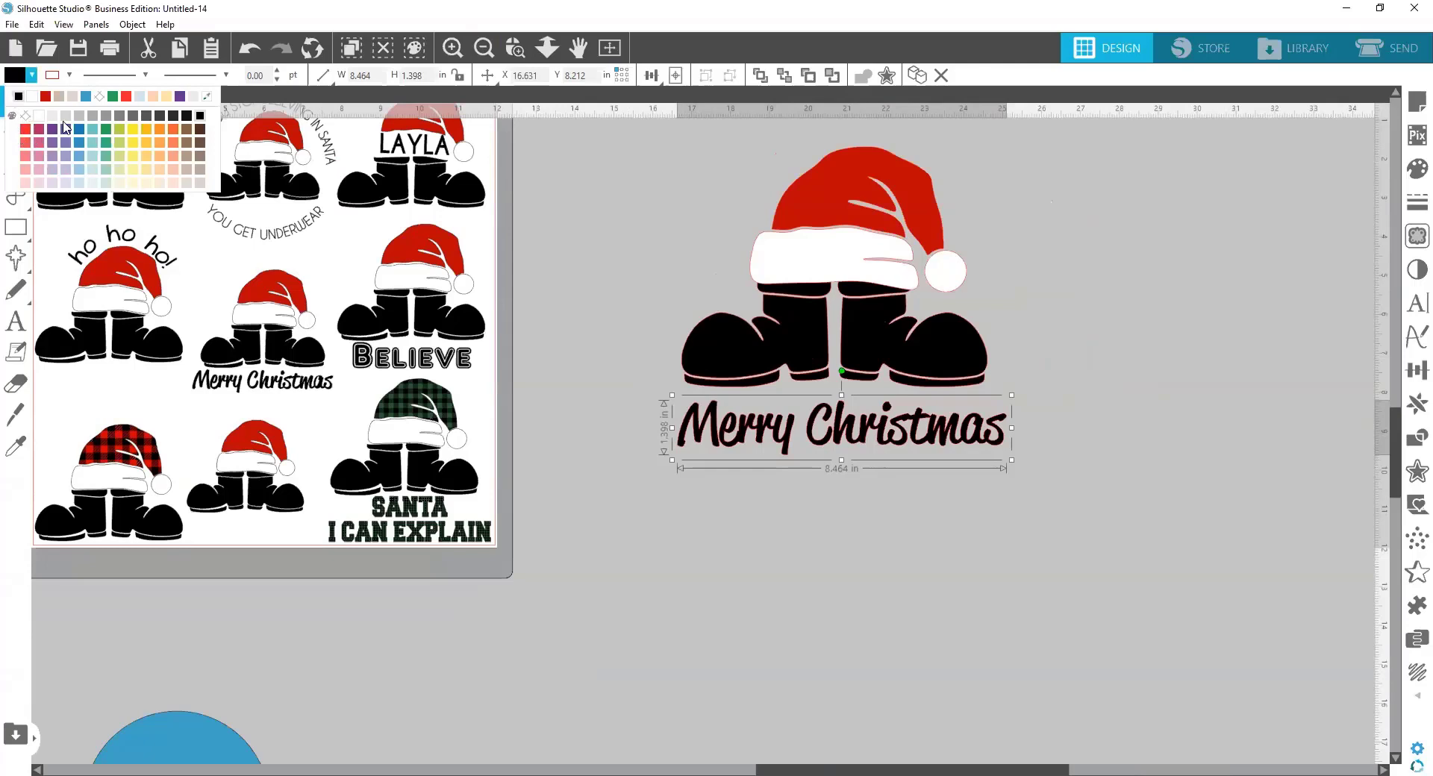
{"action": "left_click", "coordinate": [52, 77]}
{"action": "left_click", "coordinate": [26, 117]}
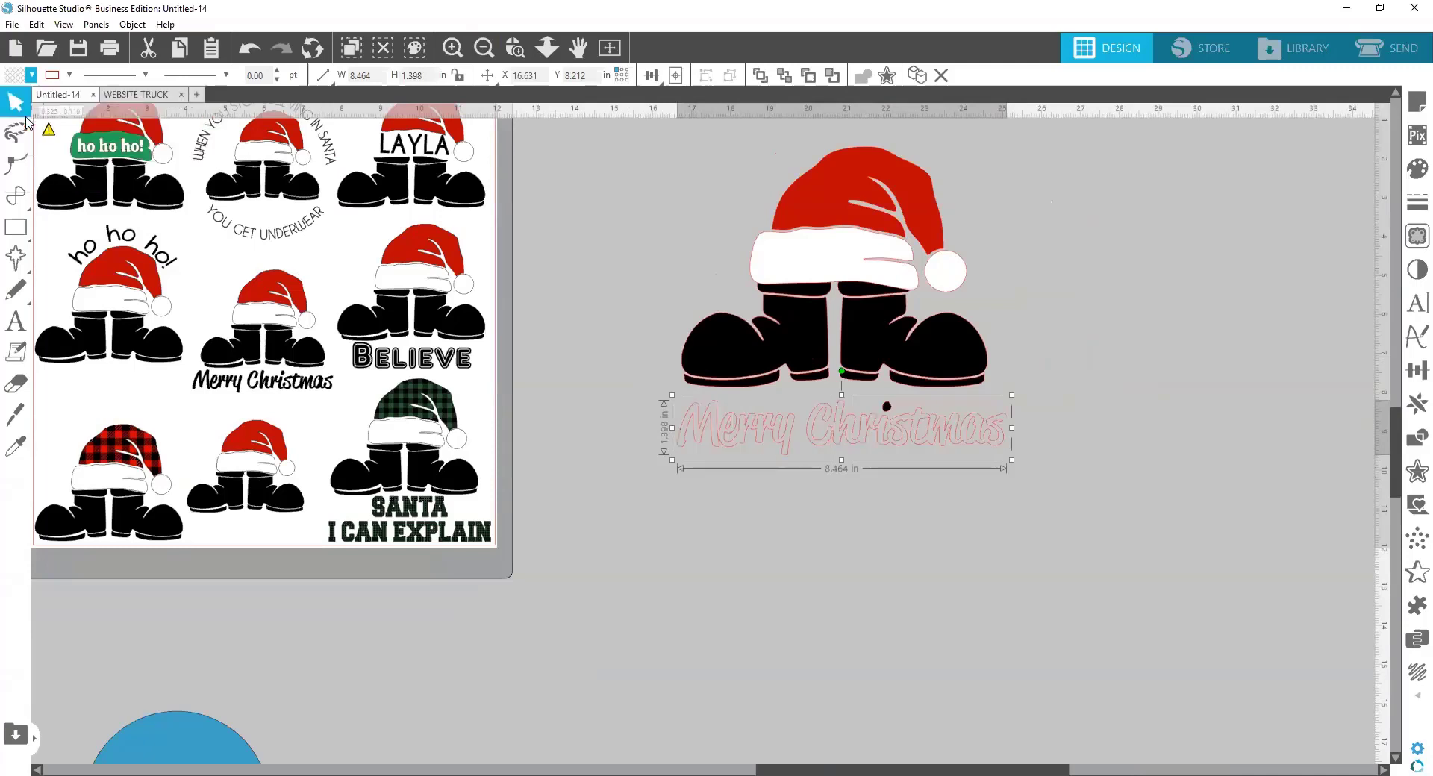
{"action": "left_click", "coordinate": [15, 78]}
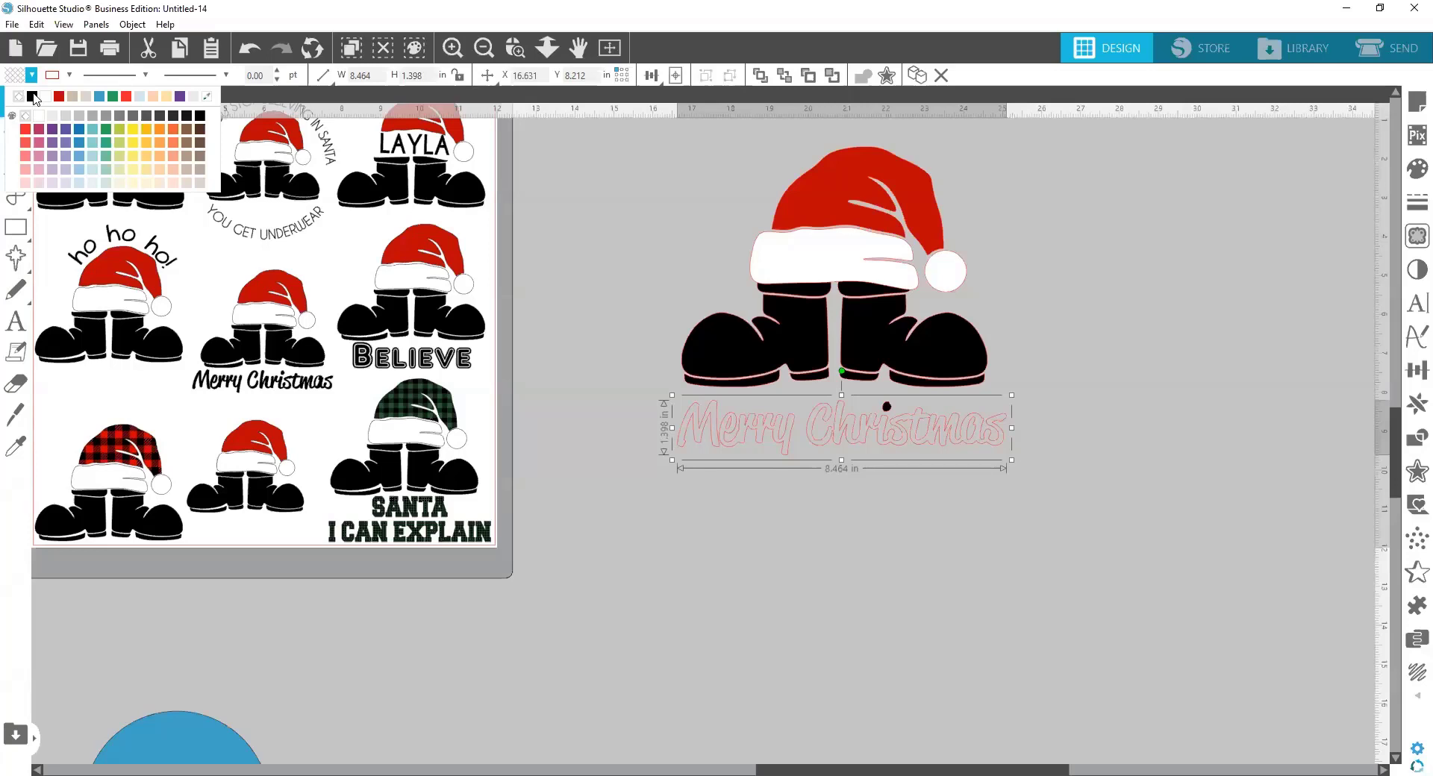
{"action": "left_click", "coordinate": [33, 96]}
Make the line color of the Merry Christmas lettering transparent
{"action": "left_click", "coordinate": [59, 78]}
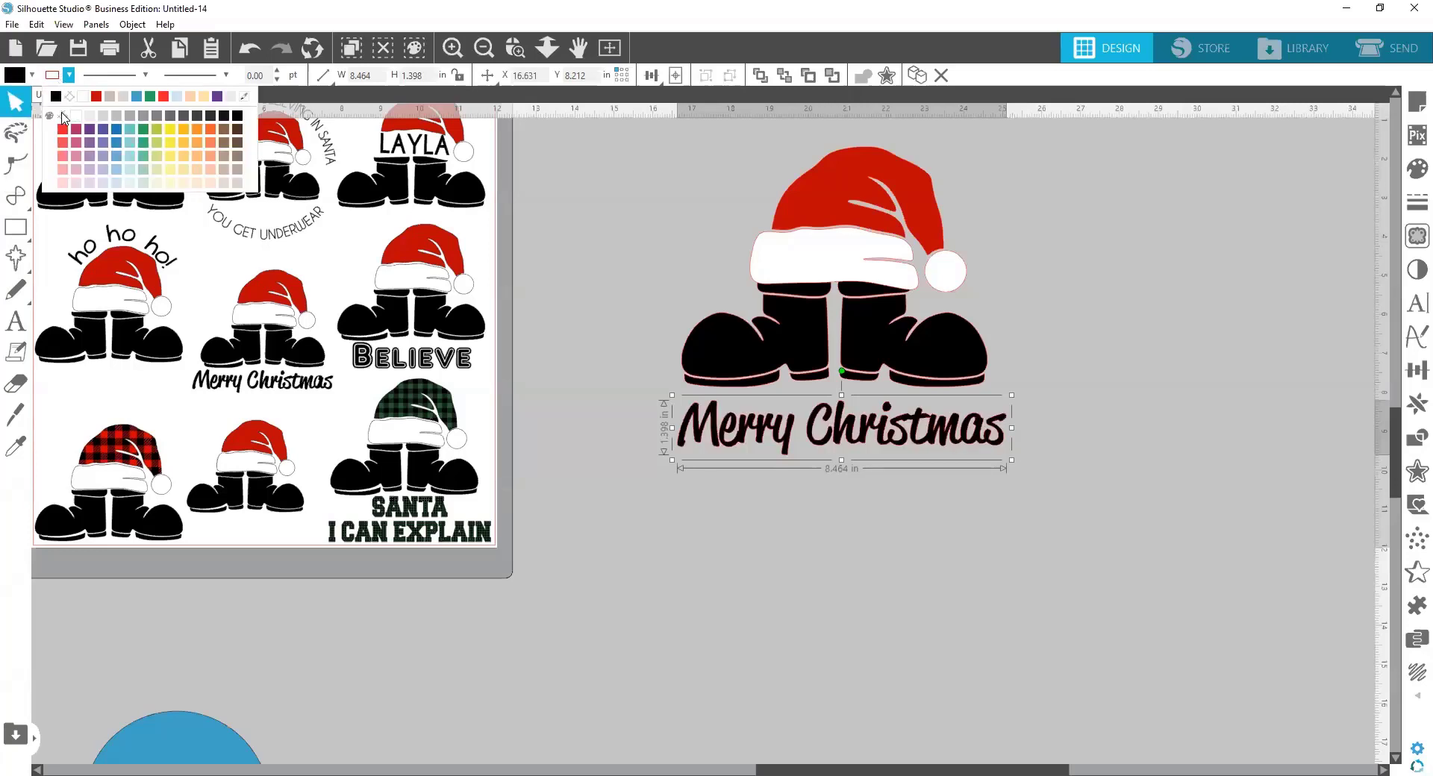
{"action": "left_click", "coordinate": [63, 117]}
{"action": "left_click", "coordinate": [1024, 486]}
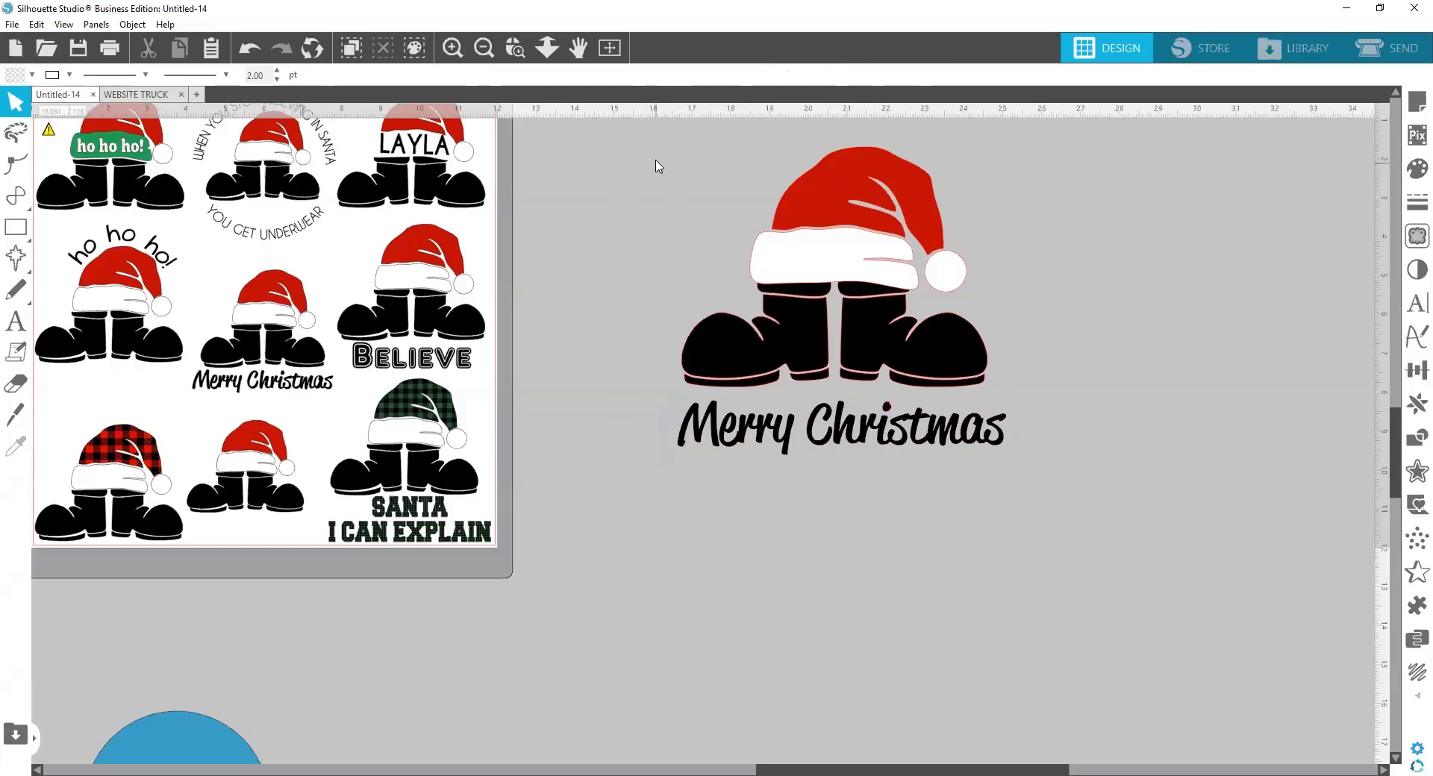
Select all the hat, boots and lettering pieces and make their line color transparent
{"action": "left_click_drag", "start_coordinate": [630, 135], "coordinate": [1071, 484]}
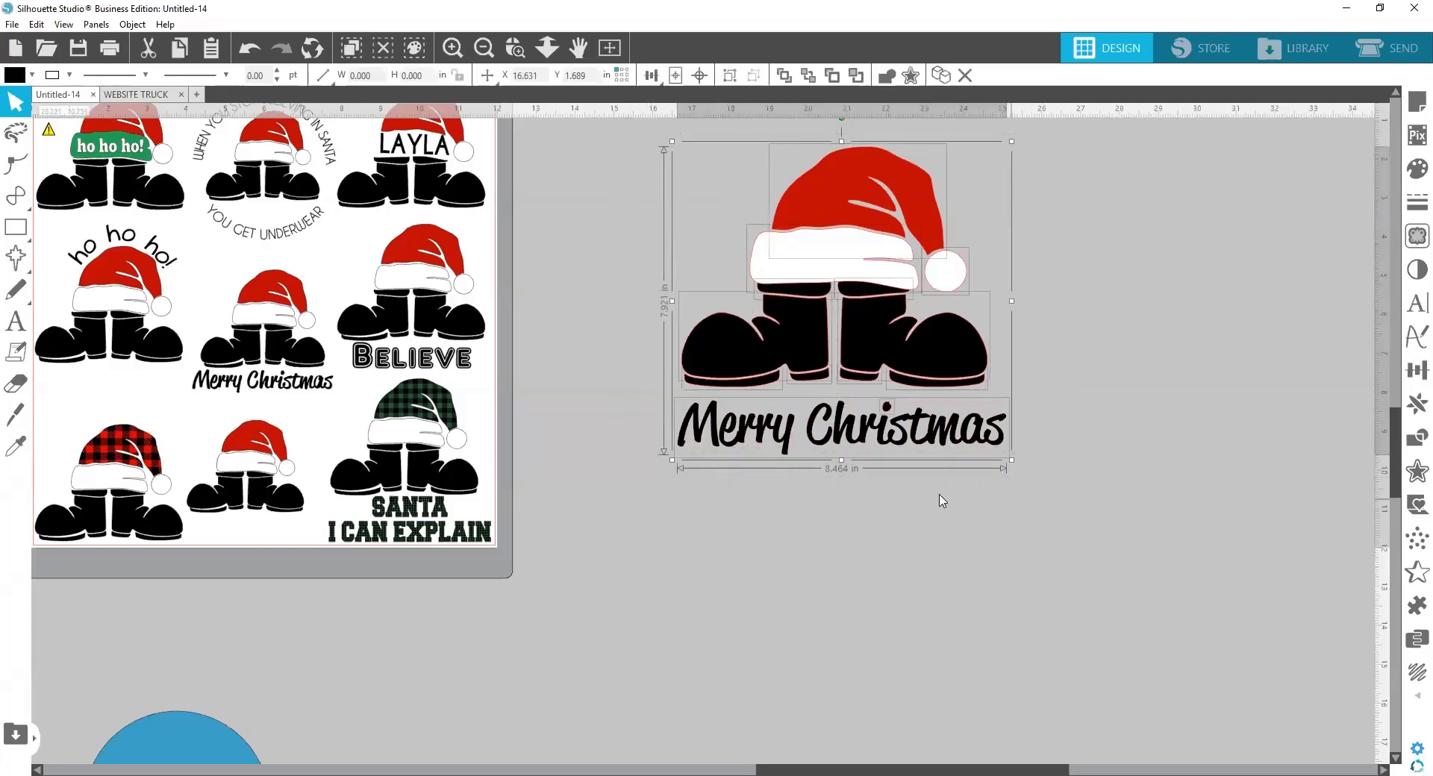
{"action": "left_click", "coordinate": [68, 76]}
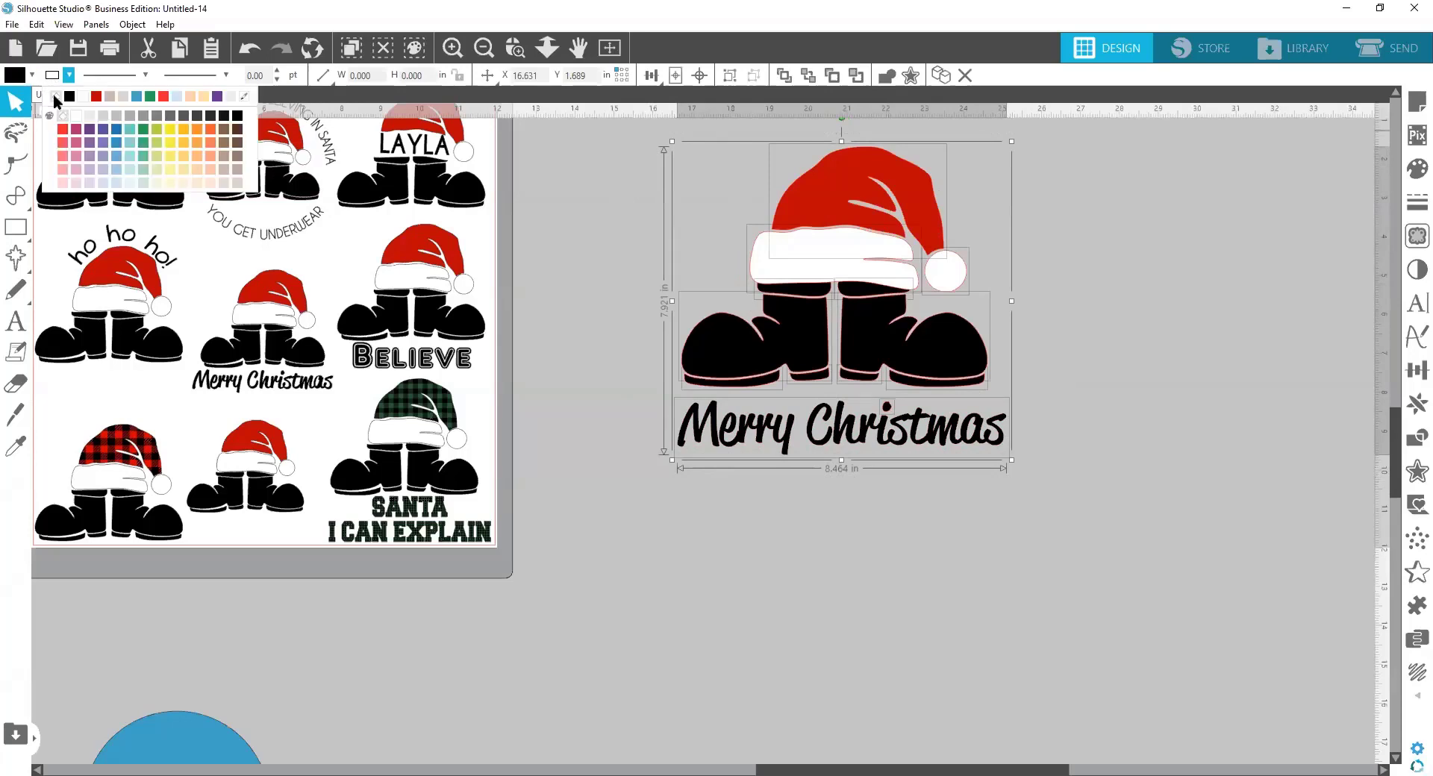
{"action": "left_click", "coordinate": [55, 96]}
{"action": "left_click", "coordinate": [1139, 357]}
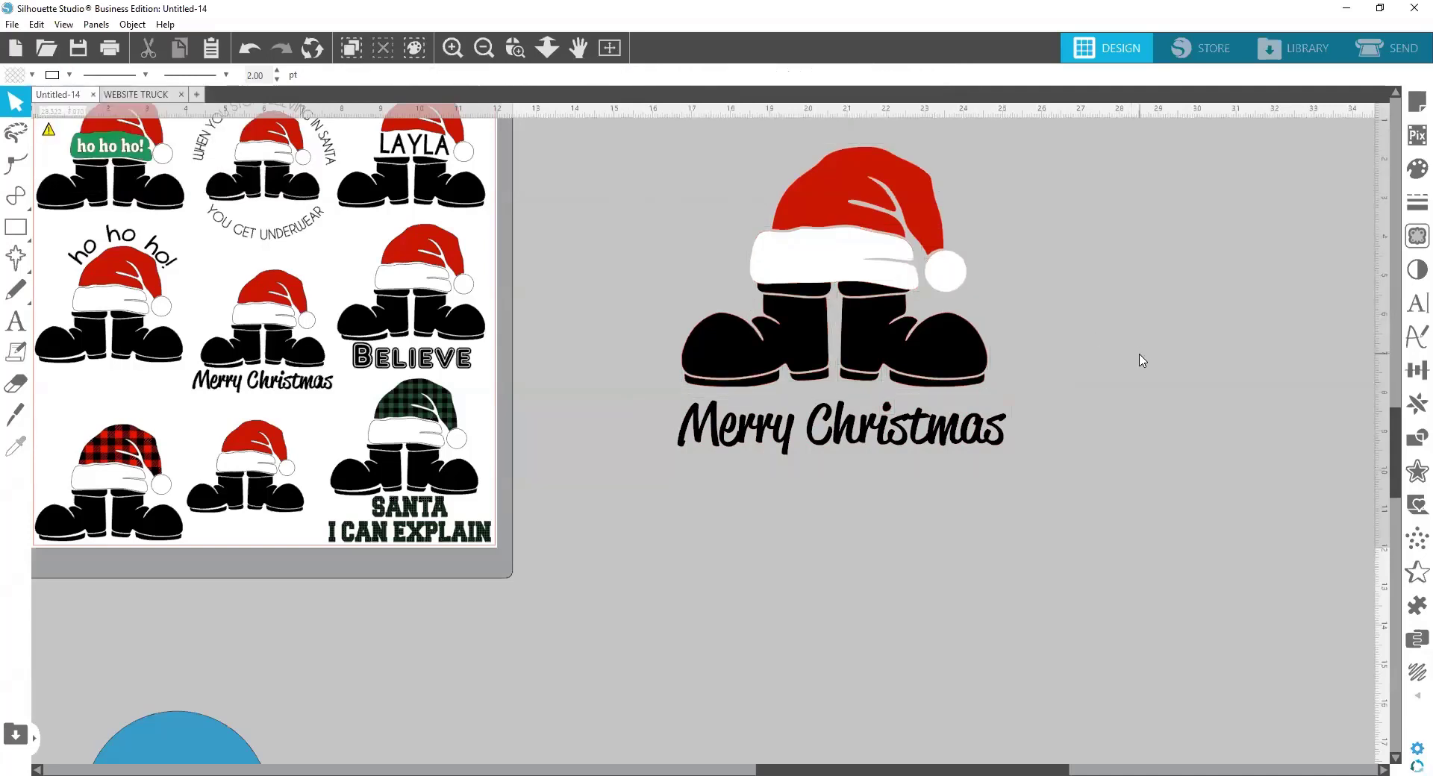
{"action": "left_click_drag", "start_coordinate": [1054, 471], "coordinate": [649, 173]}
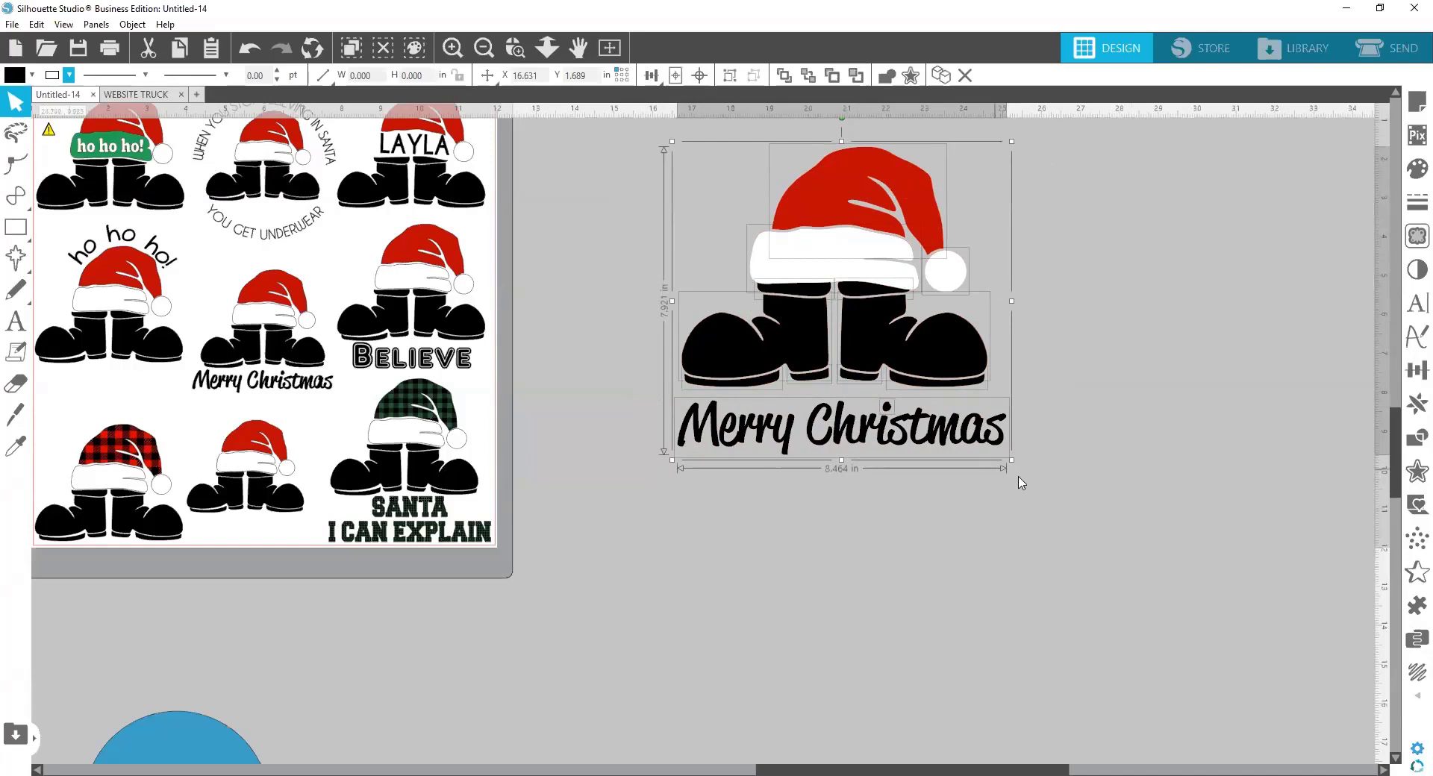
{"action": "left_click", "coordinate": [1021, 482]}
Move the Merry Christmas lettering down away from the boots, and delete it along with the leftover dot of the i
{"action": "left_click", "coordinate": [977, 441]}
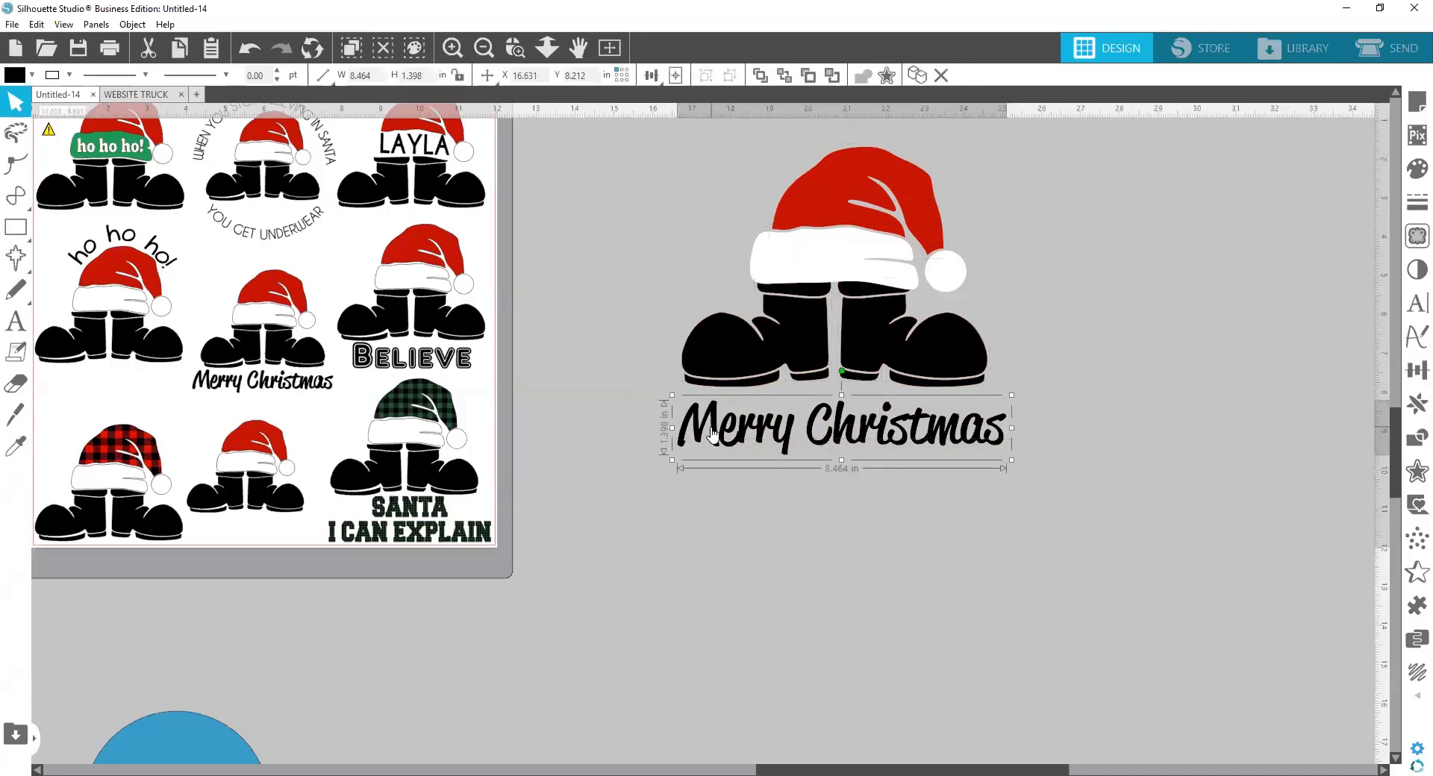
{"action": "left_click_drag", "start_coordinate": [713, 435], "coordinate": [695, 554]}
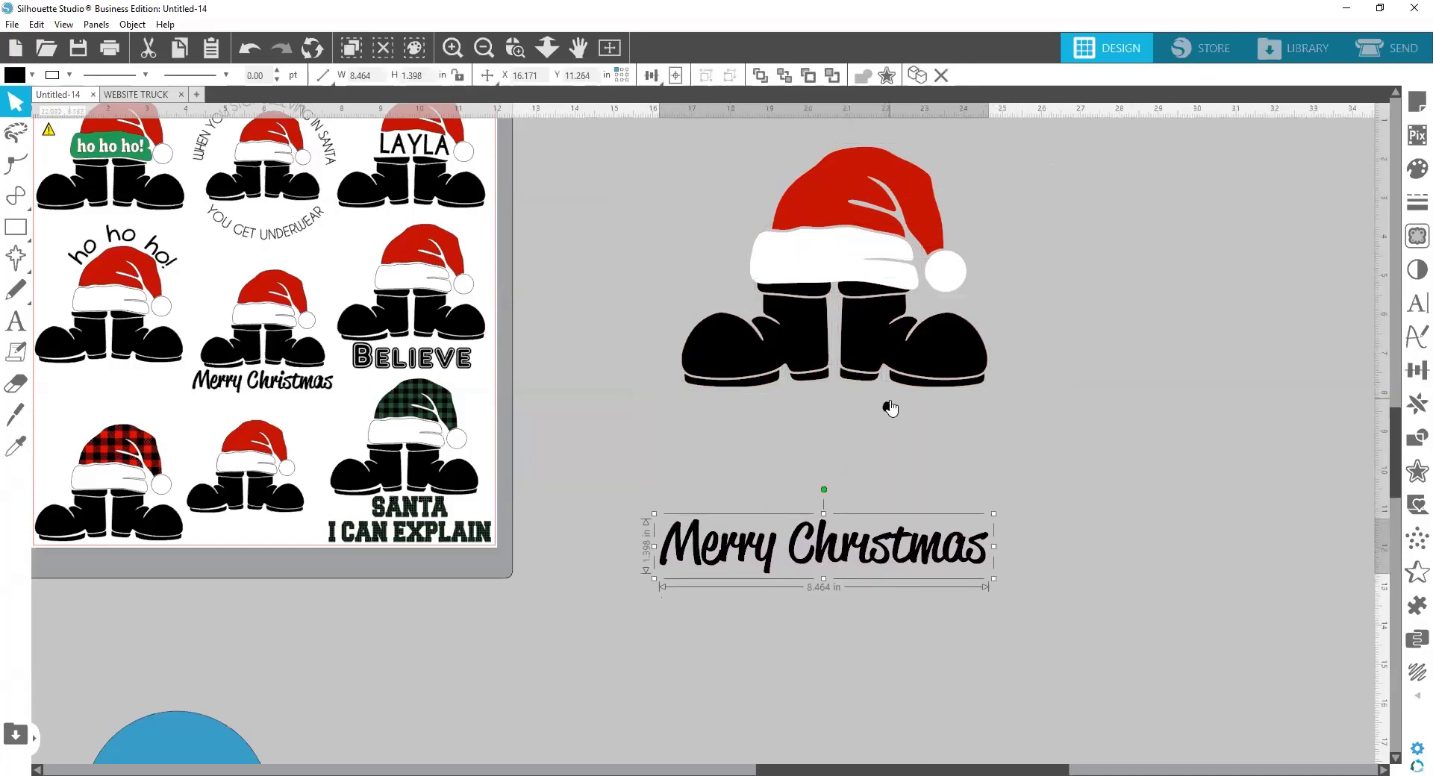
{"action": "left_click", "coordinate": [890, 407]}
{"action": "left_click_drag", "start_coordinate": [639, 489], "coordinate": [1140, 618]}
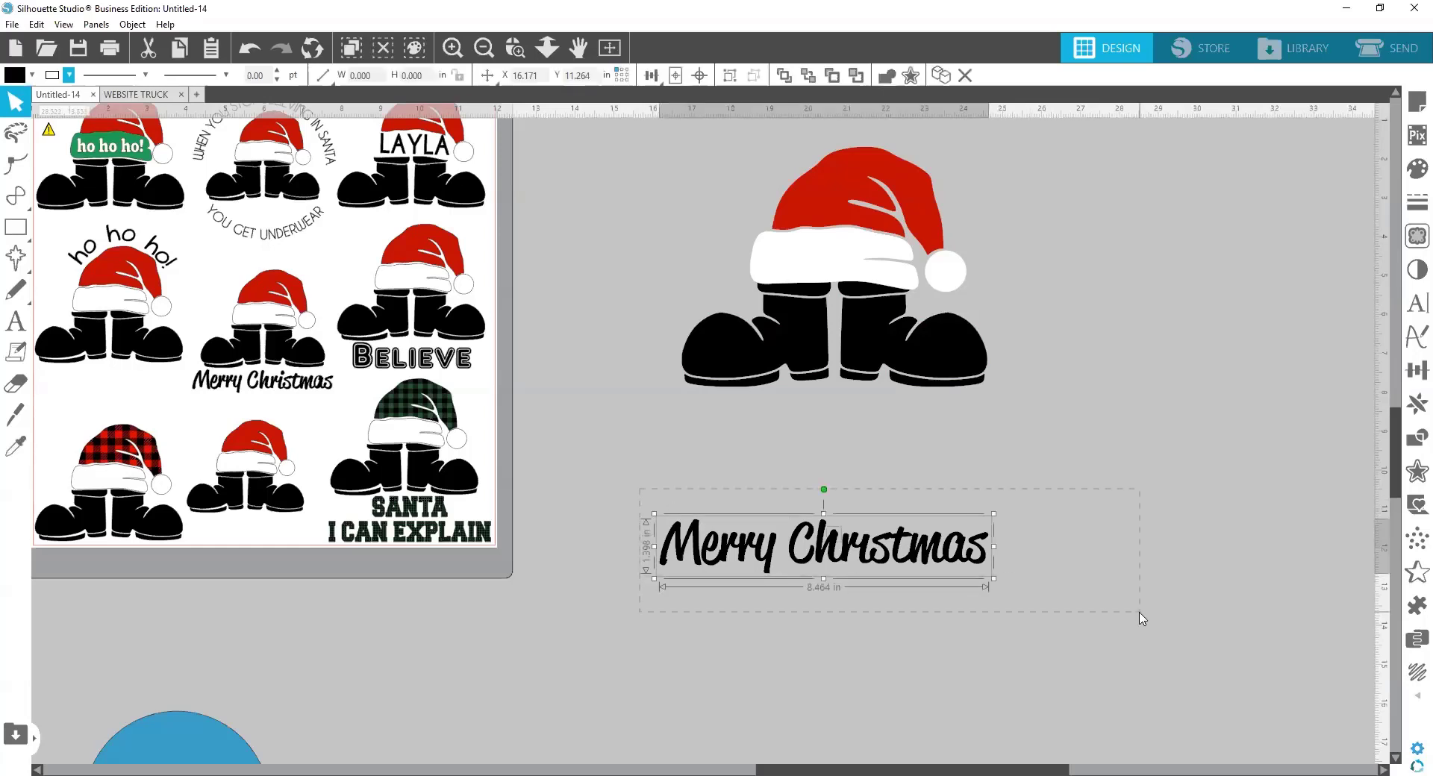
{"action": "key", "text": "Delete"}
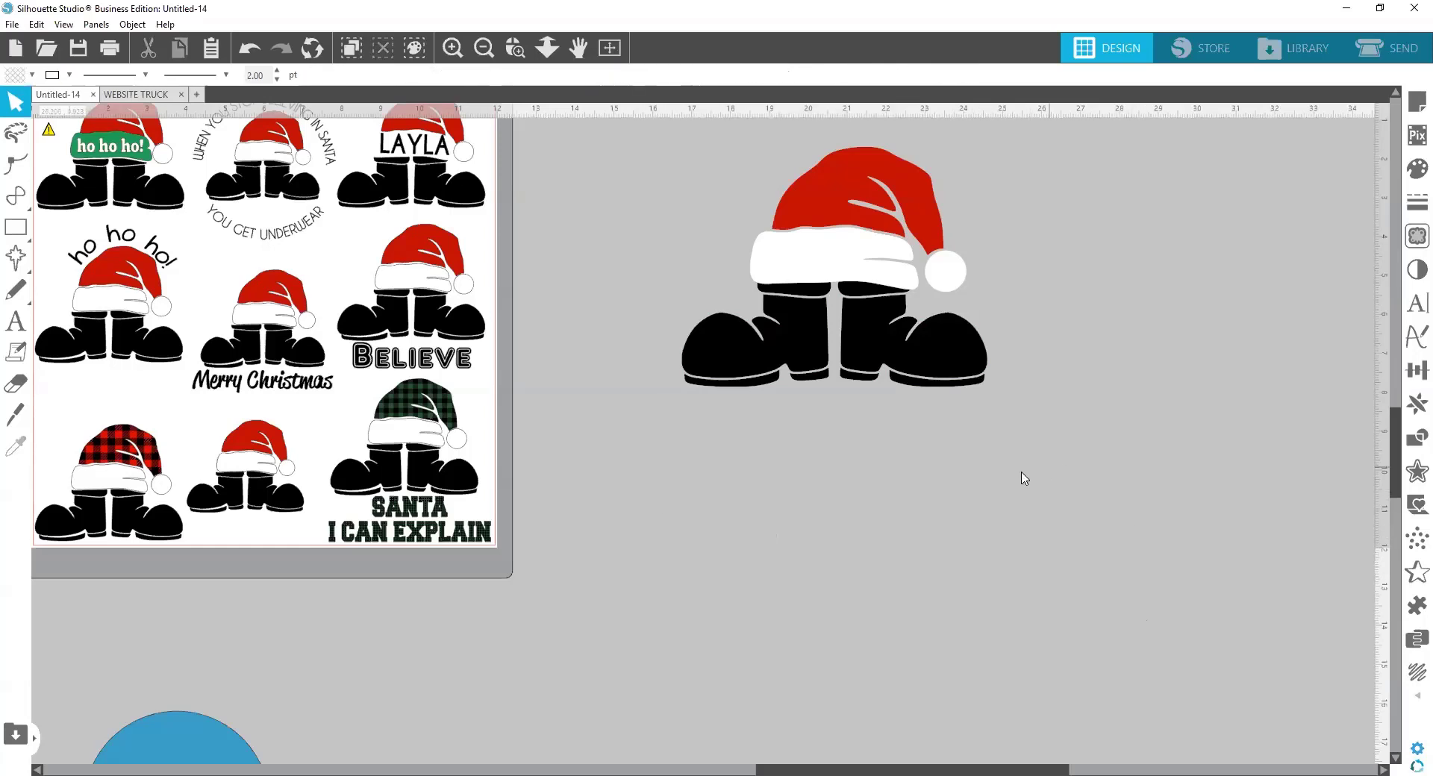
{"action": "left_click_drag", "start_coordinate": [1023, 450], "coordinate": [742, 205]}
{"action": "left_click_drag", "start_coordinate": [677, 135], "coordinate": [675, 134]}
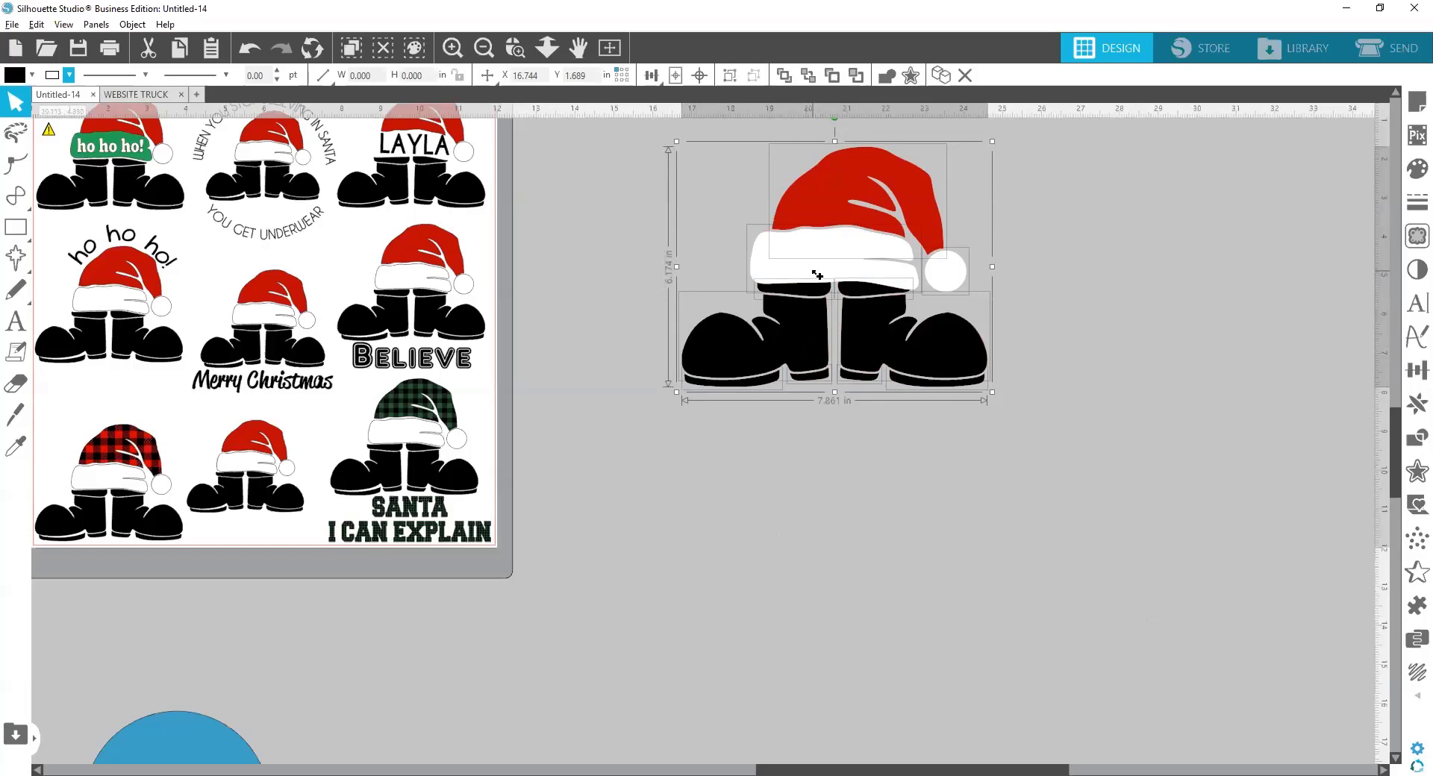
{"action": "key", "text": "alt"}
{"action": "left_click", "coordinate": [723, 348]}
{"action": "right_click", "coordinate": [725, 349]}
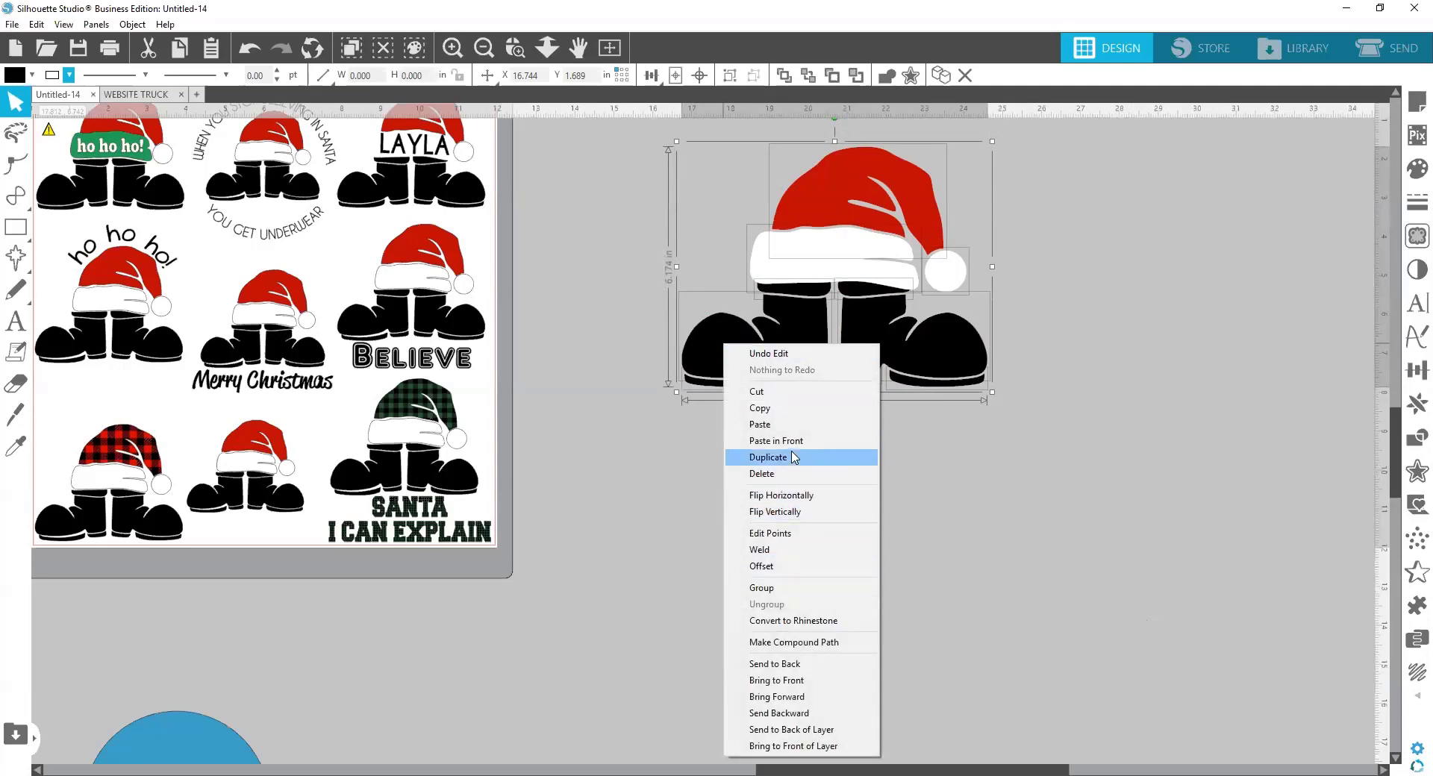
{"action": "left_click", "coordinate": [598, 525]}
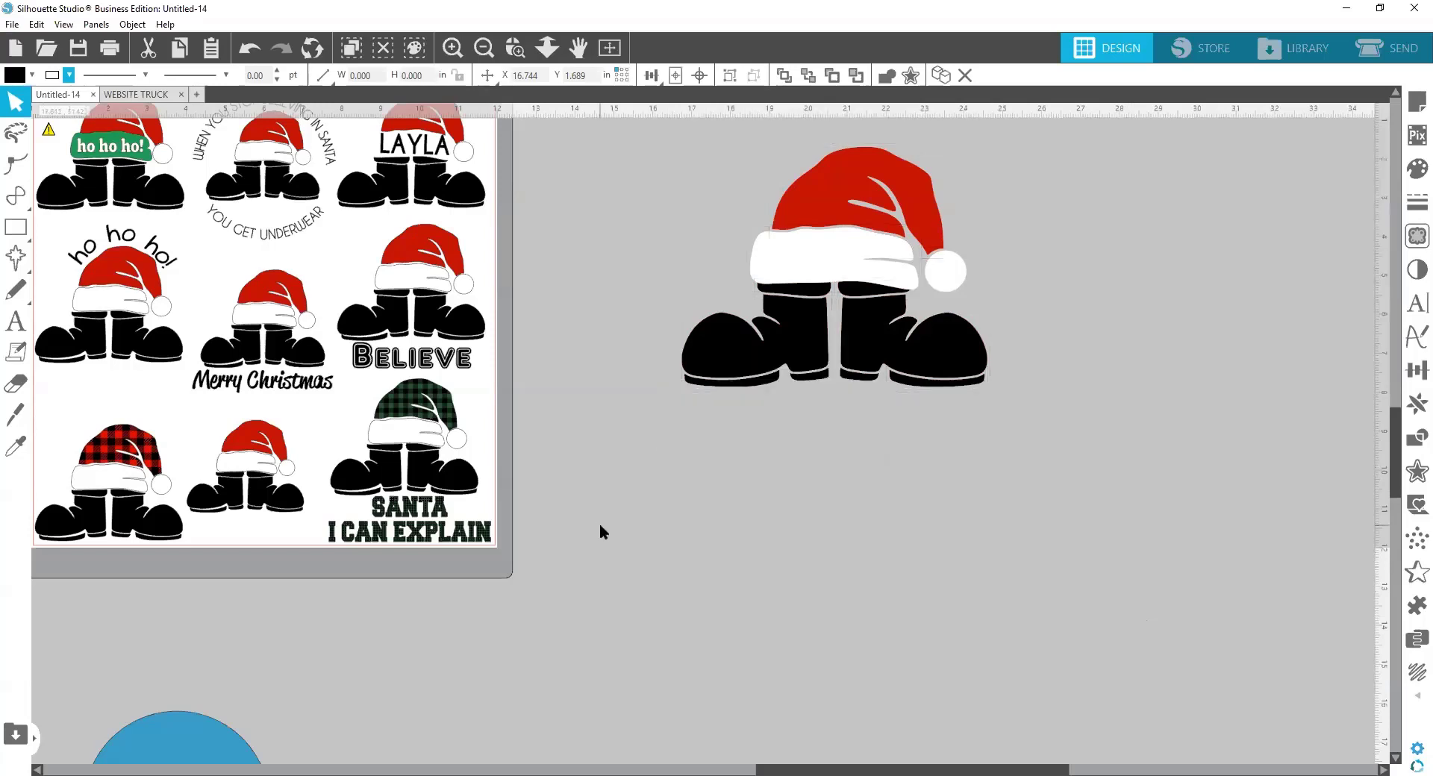
Try making three copies of the ungrouped hat and boots artwork, and undo the copies
{"action": "left_click_drag", "start_coordinate": [671, 130], "coordinate": [1050, 435]}
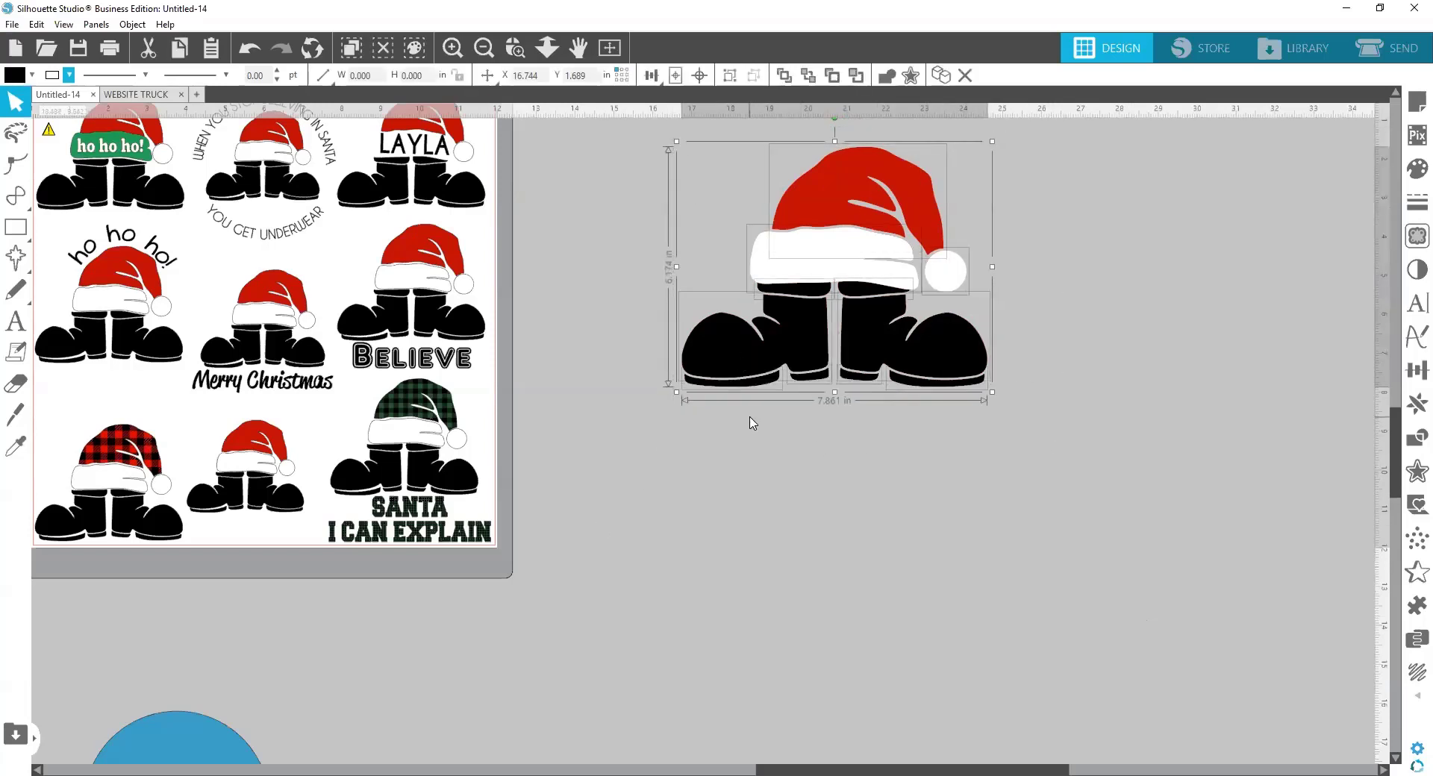
{"action": "left_click_drag", "start_coordinate": [784, 377], "coordinate": [1316, 720]}
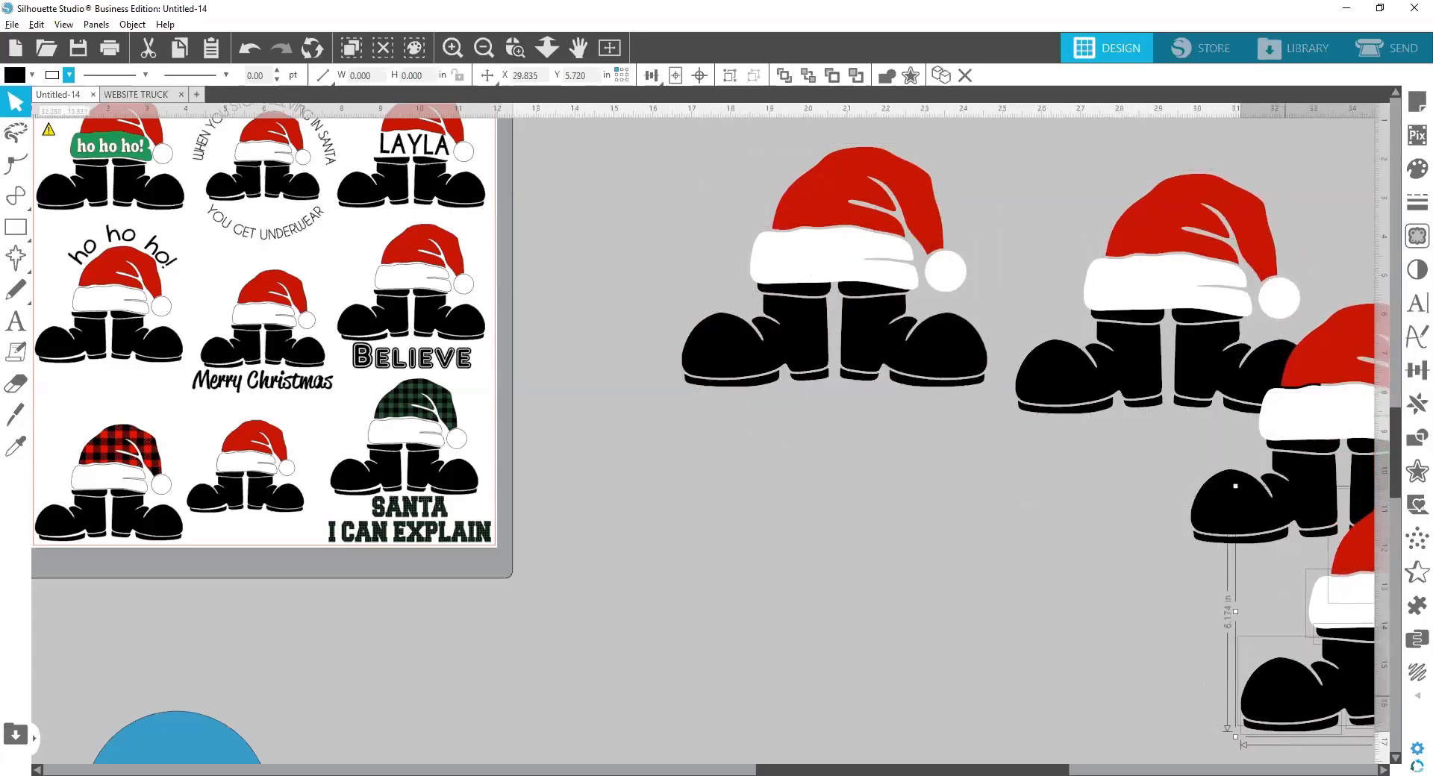
{"action": "left_click", "coordinate": [1111, 349]}
{"action": "left_click_drag", "start_coordinate": [1111, 350], "coordinate": [1167, 335]}
{"action": "left_click", "coordinate": [1151, 435]}
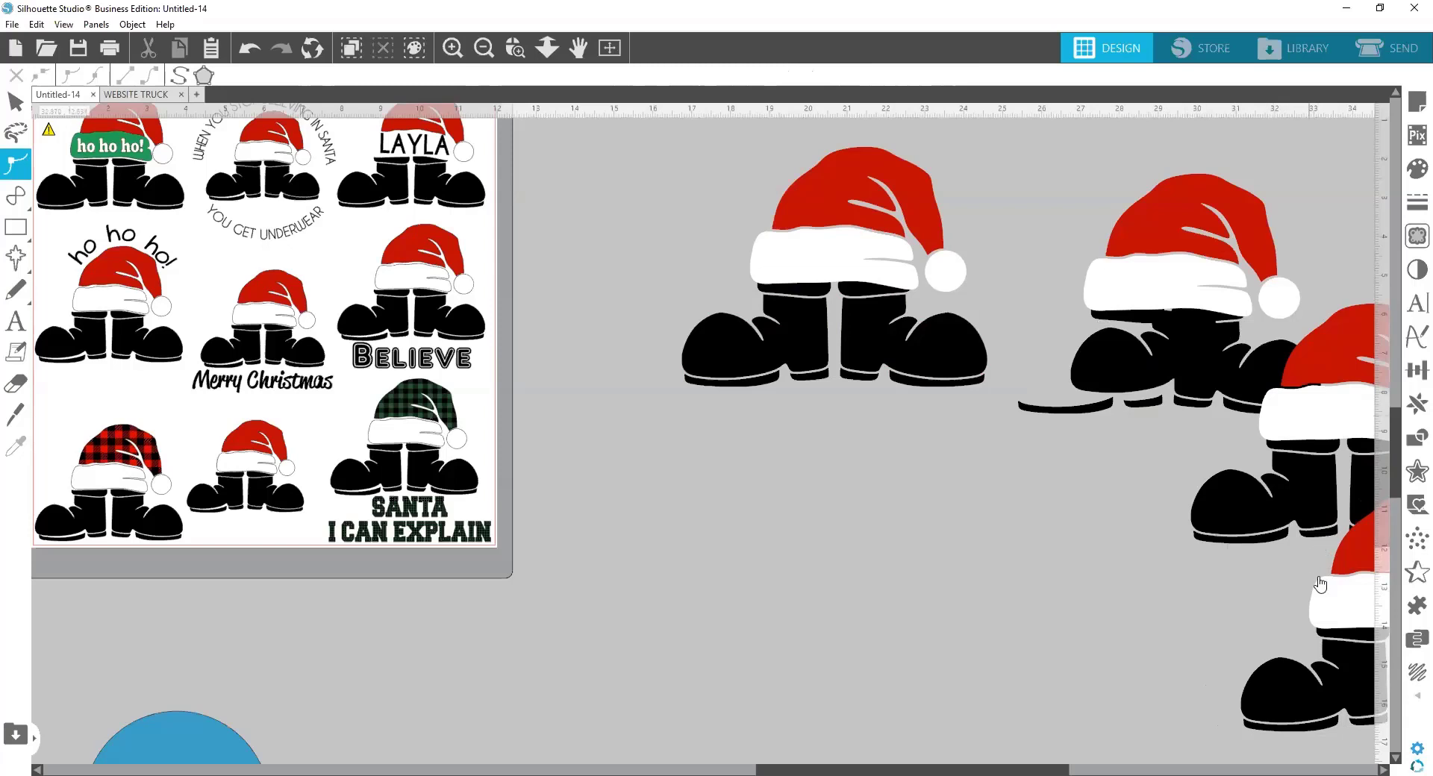
{"action": "key", "text": "ctrl+z"}
{"action": "key", "text": "ctrl+z"}
{"action": "key", "text": "ctrl+z"}
{"action": "key", "text": "ctrl+z"}
{"action": "key", "text": "ctrl+z"}
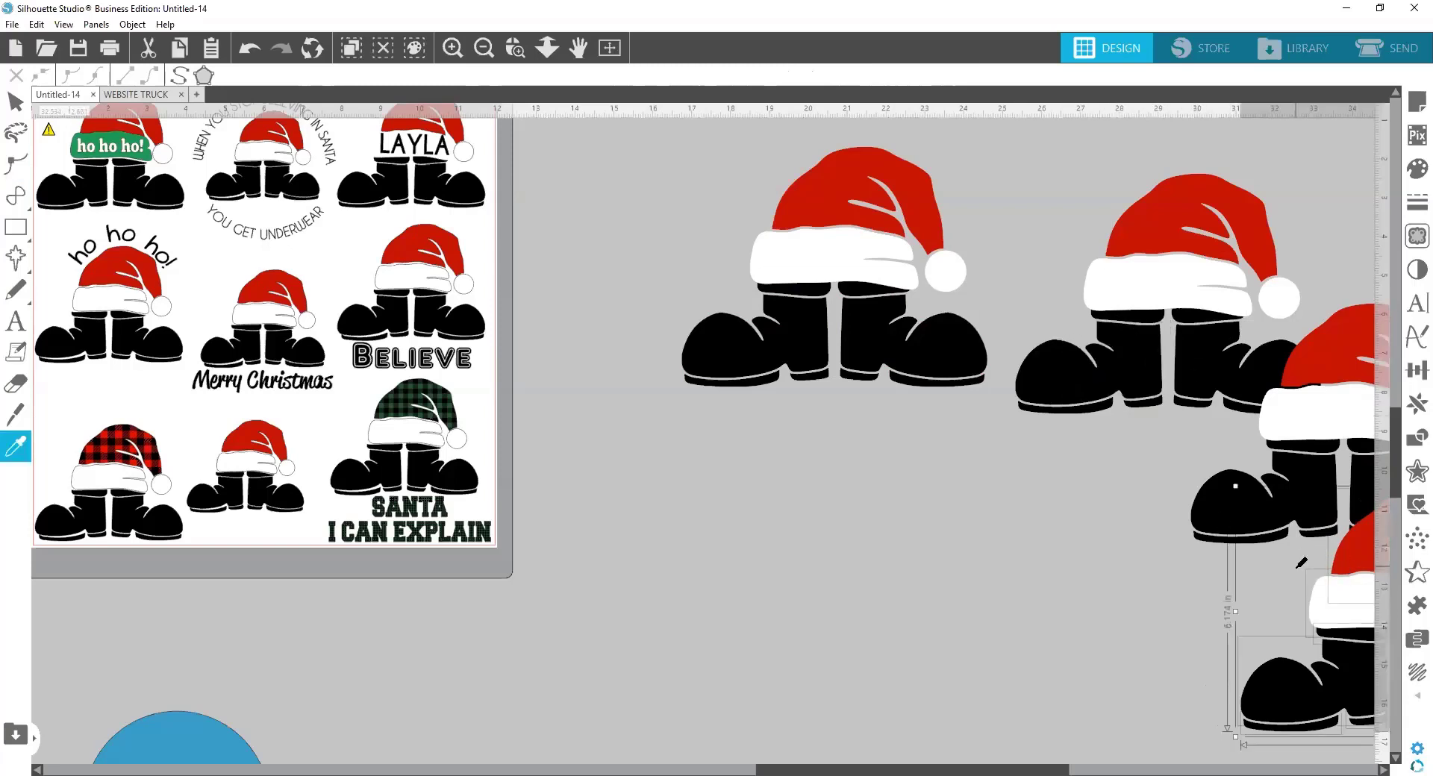
{"action": "left_click", "coordinate": [1242, 593]}
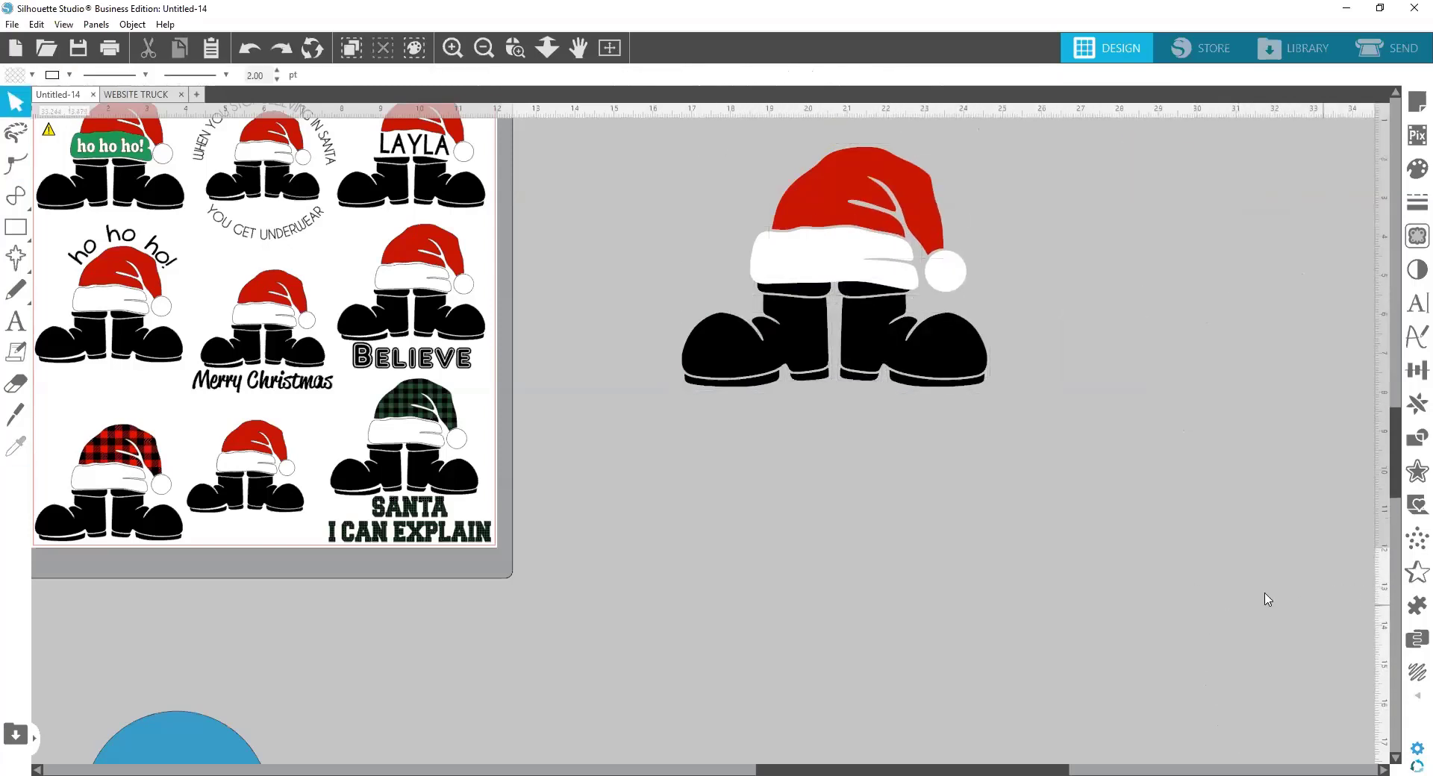
Select all the hat, brim, pom-pom and boot pieces and group them
{"action": "left_click_drag", "start_coordinate": [1031, 411], "coordinate": [680, 138]}
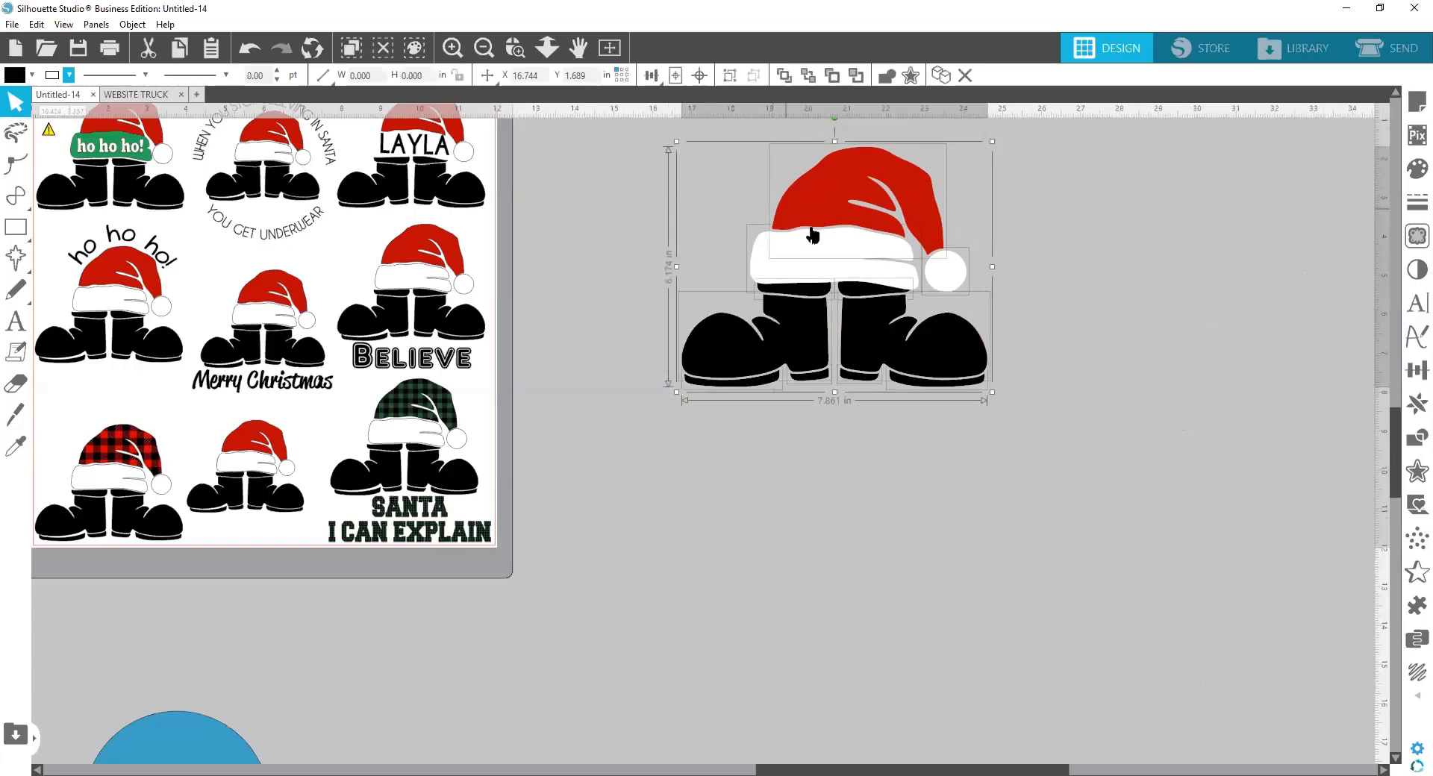
{"action": "left_click", "coordinate": [1095, 440]}
{"action": "left_click_drag", "start_coordinate": [1093, 437], "coordinate": [659, 208]}
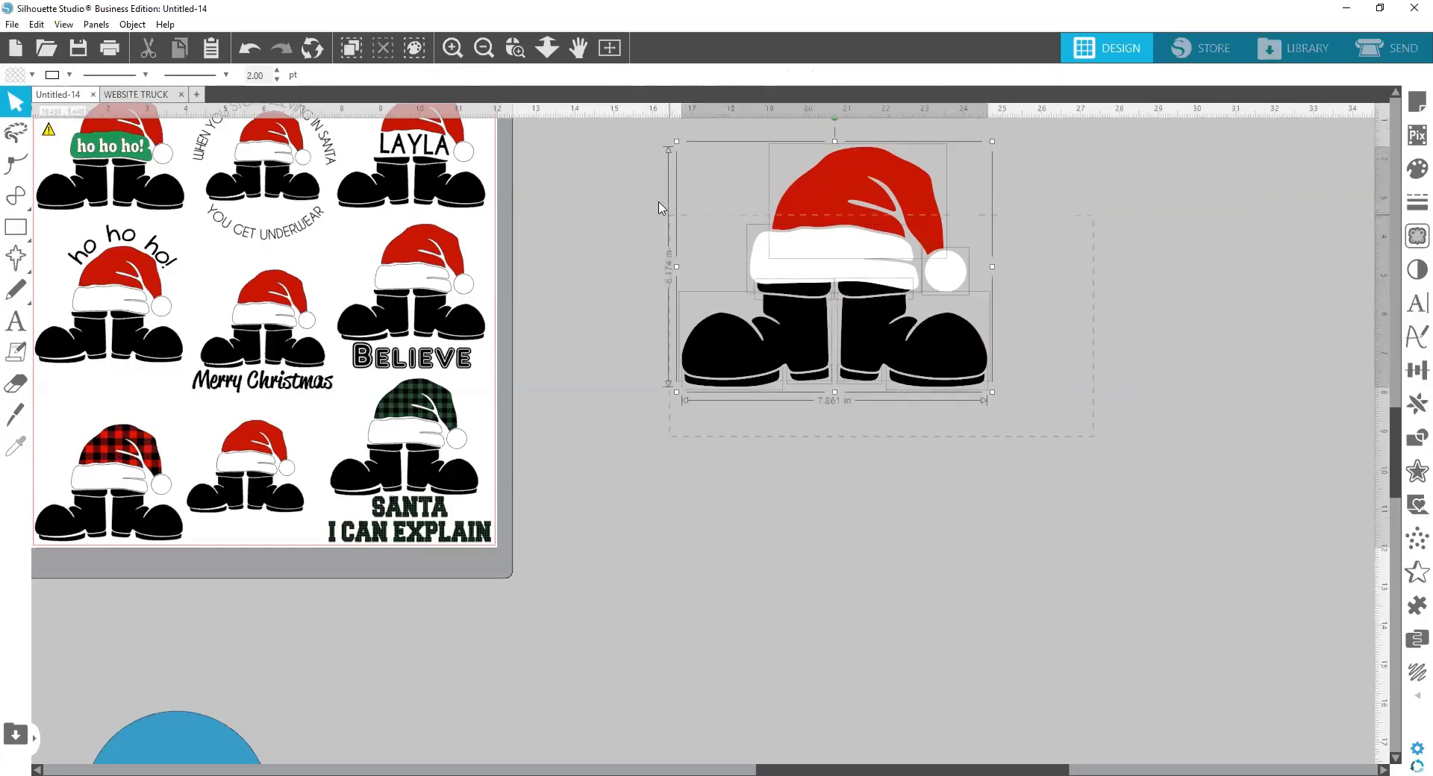
{"action": "left_click_drag", "start_coordinate": [647, 161], "coordinate": [644, 141]}
{"action": "right_click", "coordinate": [811, 270]}
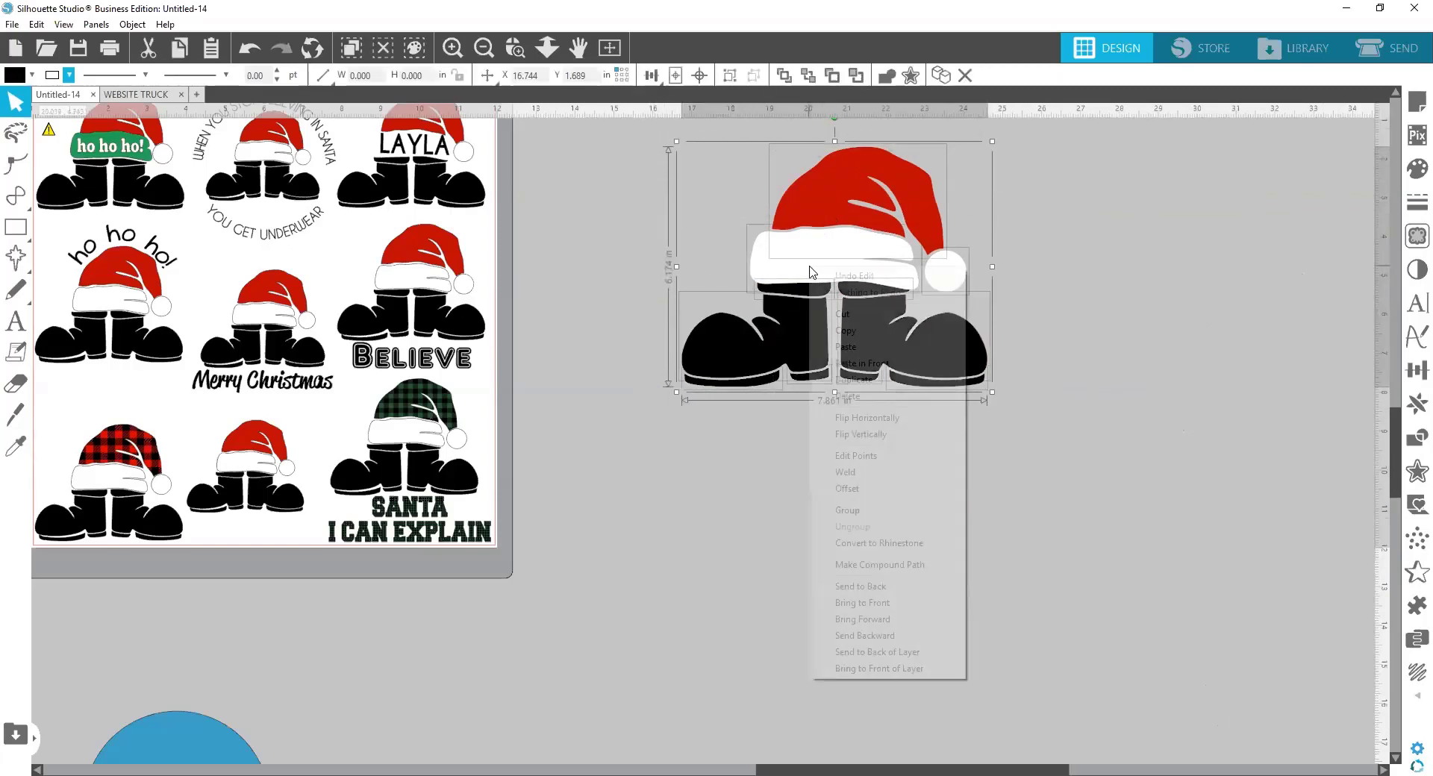
{"action": "left_click", "coordinate": [858, 512]}
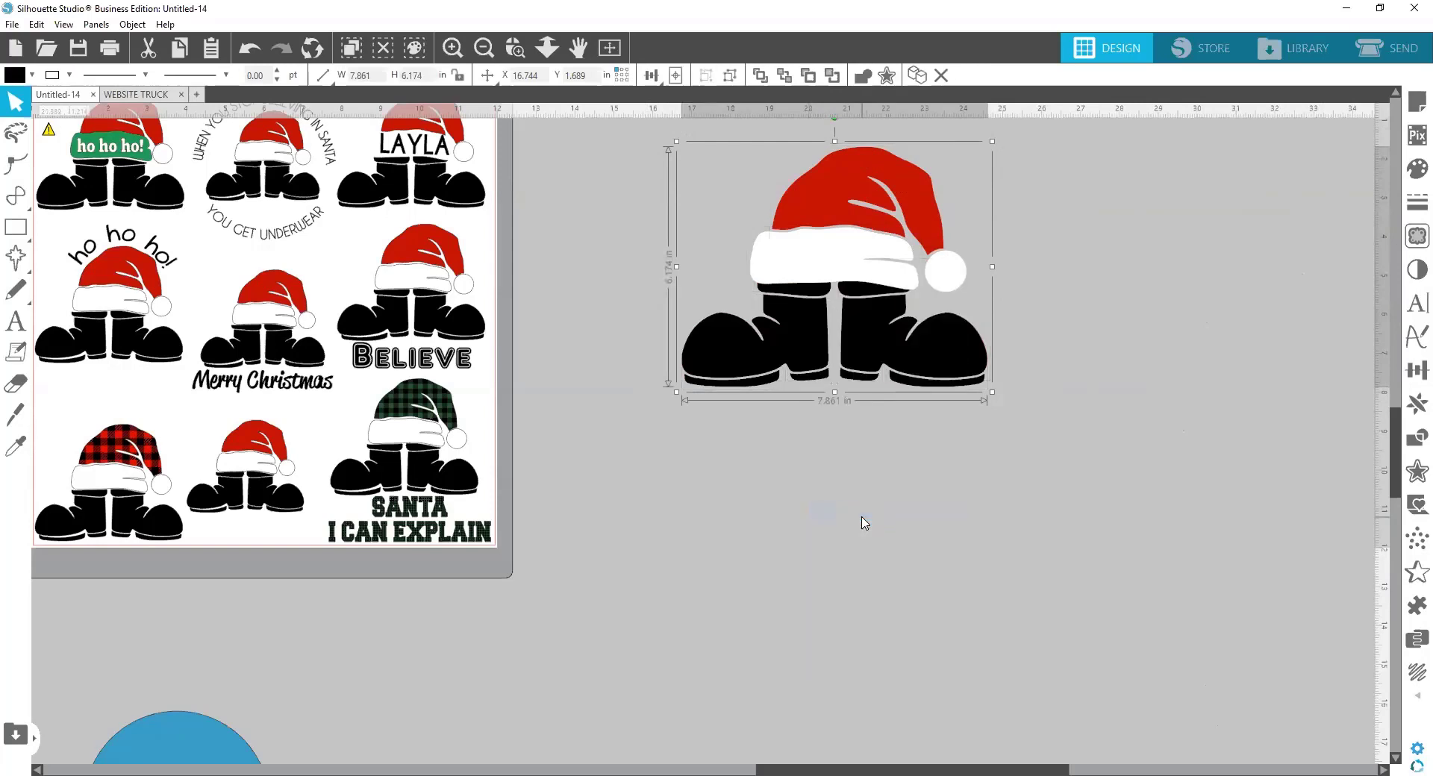
Shift the grouped hat and boots artwork slightly left and make three copies of it to the right
{"action": "left_click_drag", "start_coordinate": [784, 364], "coordinate": [748, 360]}
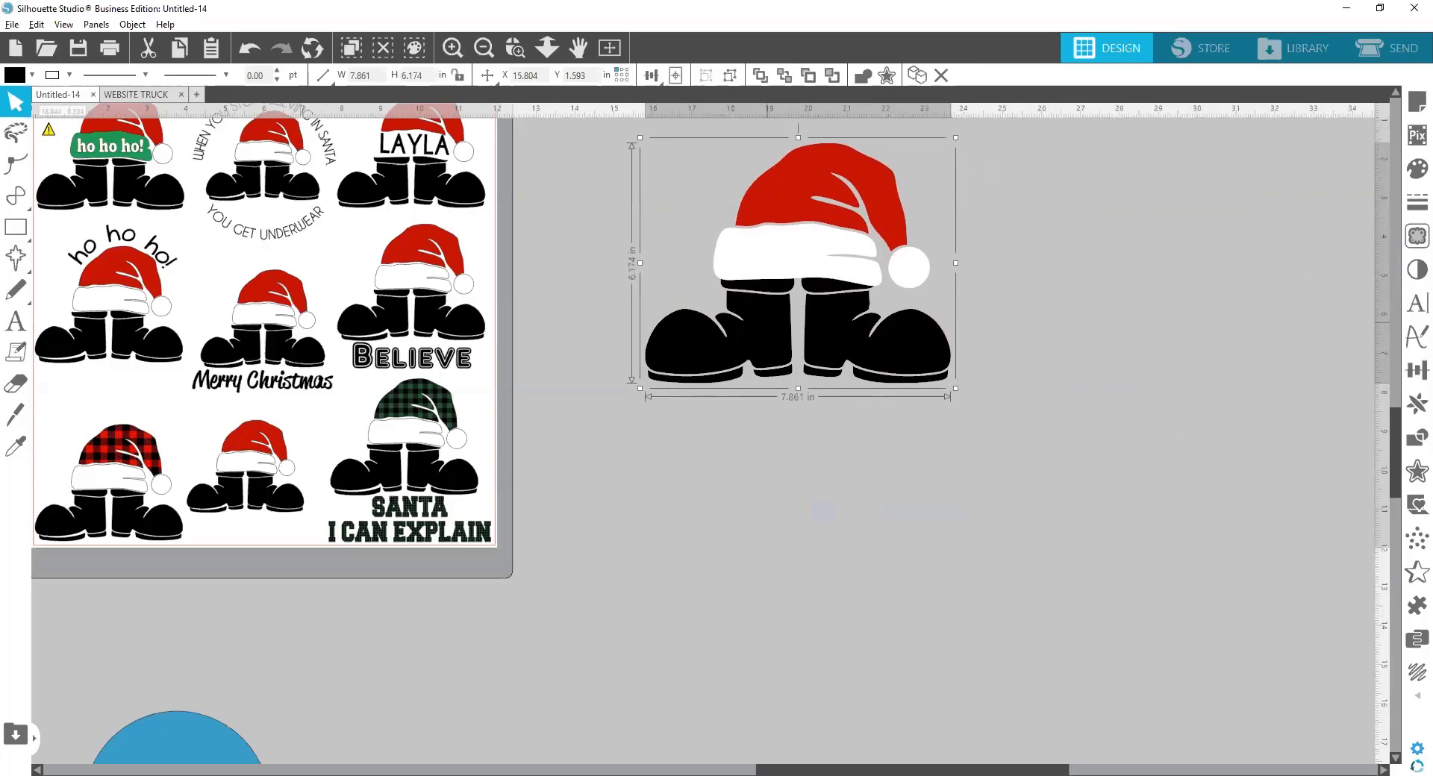
{"action": "left_click_drag", "start_coordinate": [766, 321], "coordinate": [1216, 610]}
{"action": "left_click", "coordinate": [1012, 607]}
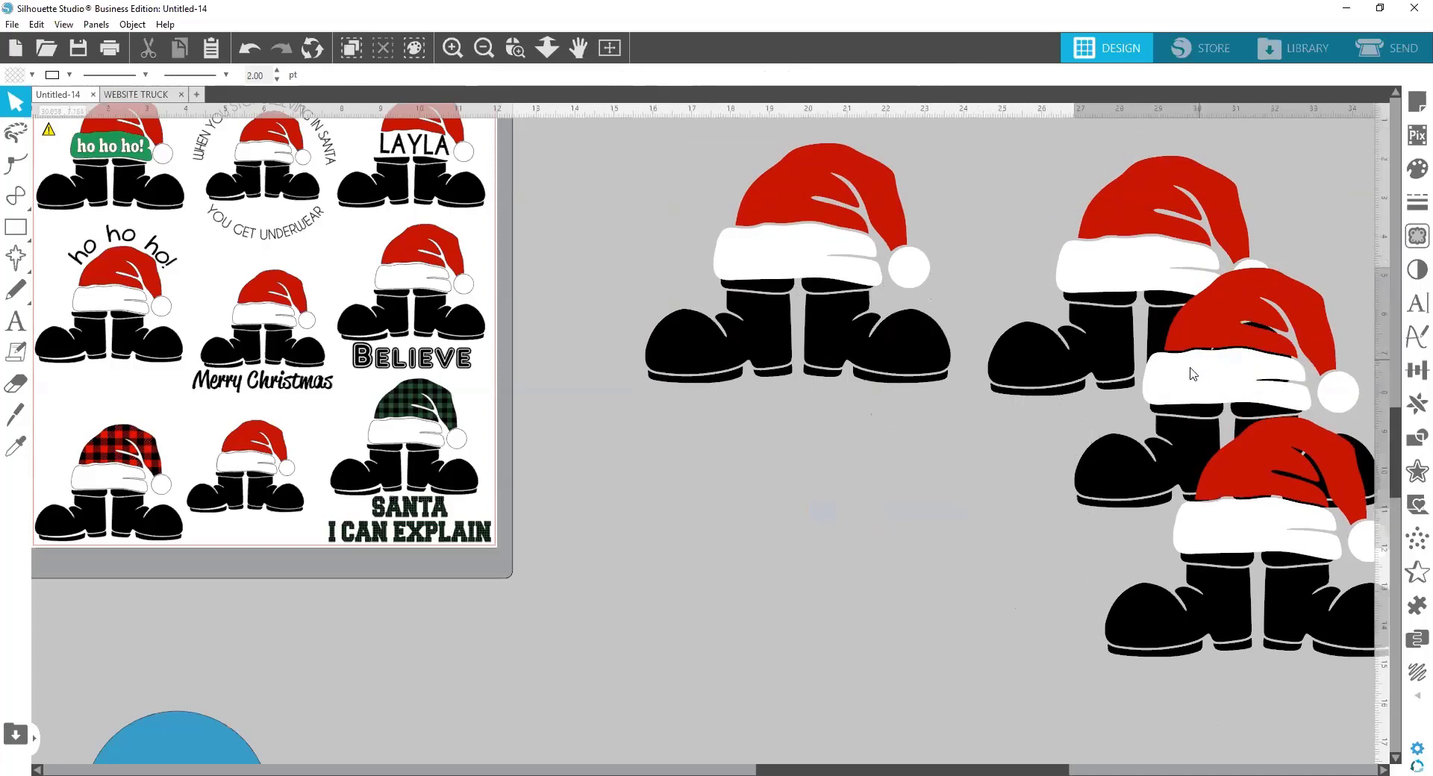
Move the three hat and boots copies further right, clear of the original group
{"action": "left_click_drag", "start_coordinate": [1198, 366], "coordinate": [1247, 347]}
{"action": "left_click_drag", "start_coordinate": [1109, 333], "coordinate": [1215, 380]}
{"action": "left_click_drag", "start_coordinate": [1211, 482], "coordinate": [1264, 496]}
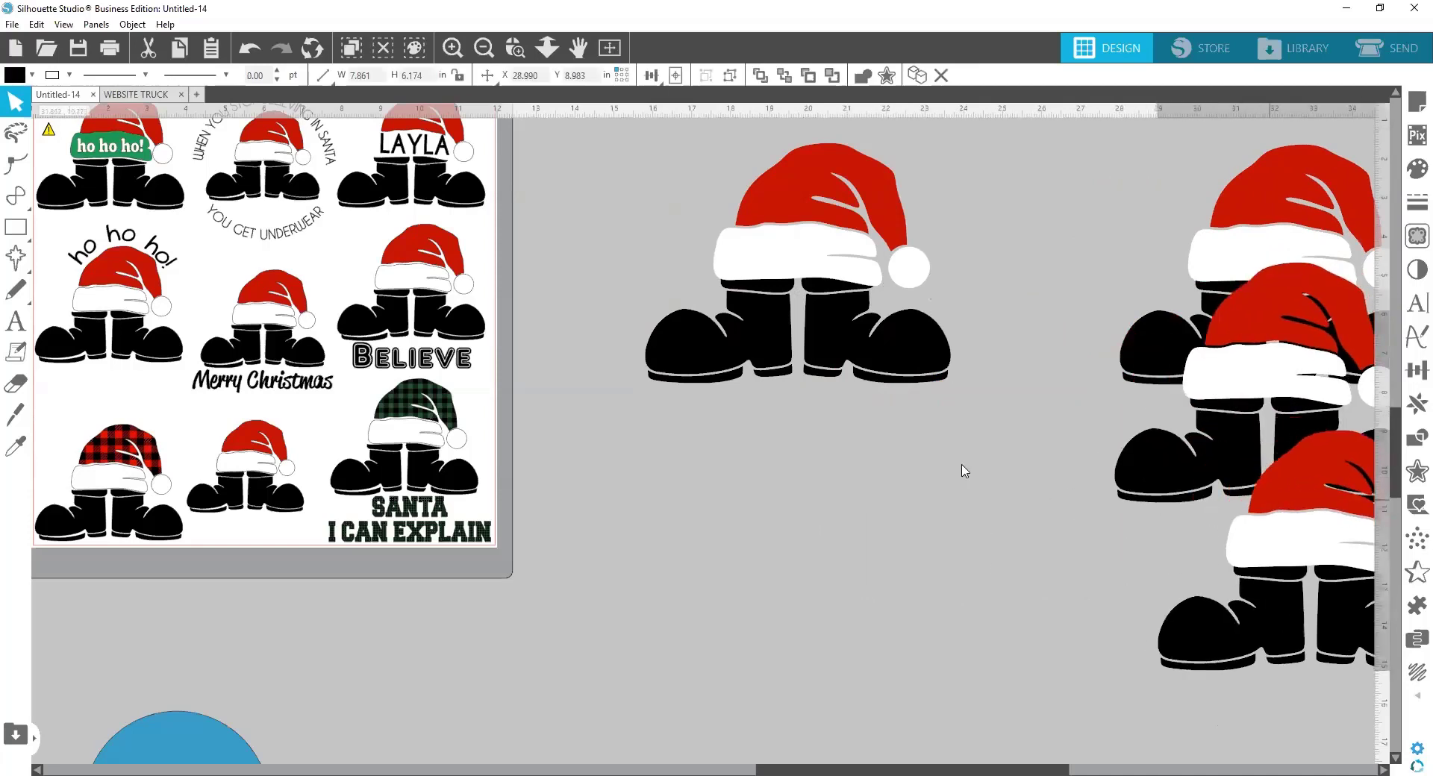
{"action": "left_click", "coordinate": [911, 474]}
Ungroup the original hat and boots artwork and deselect it
{"action": "scroll", "coordinate": [835, 476], "scroll_direction": "up", "scroll_amount": 1}
{"action": "scroll", "coordinate": [835, 478], "scroll_direction": "up", "scroll_amount": 1}
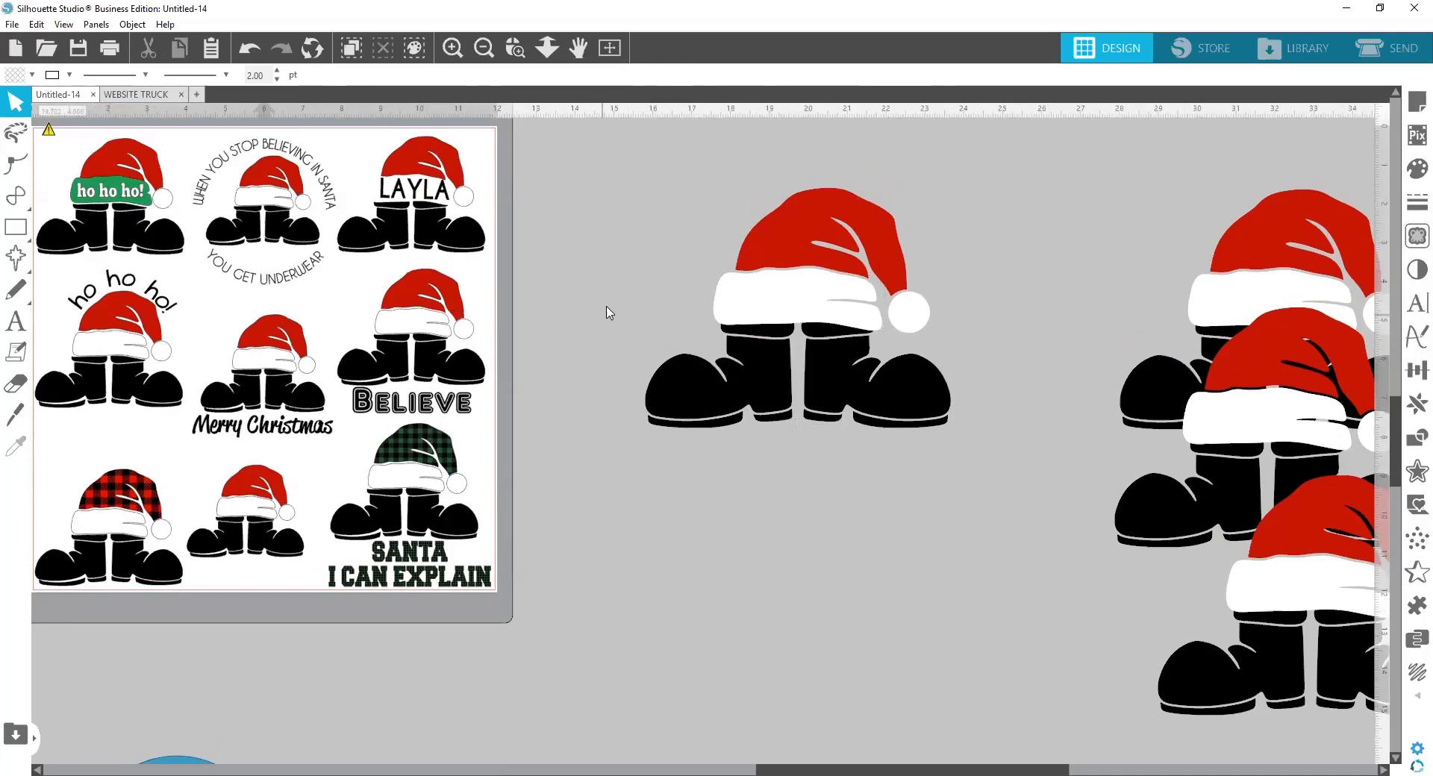
{"action": "left_click", "coordinate": [789, 312]}
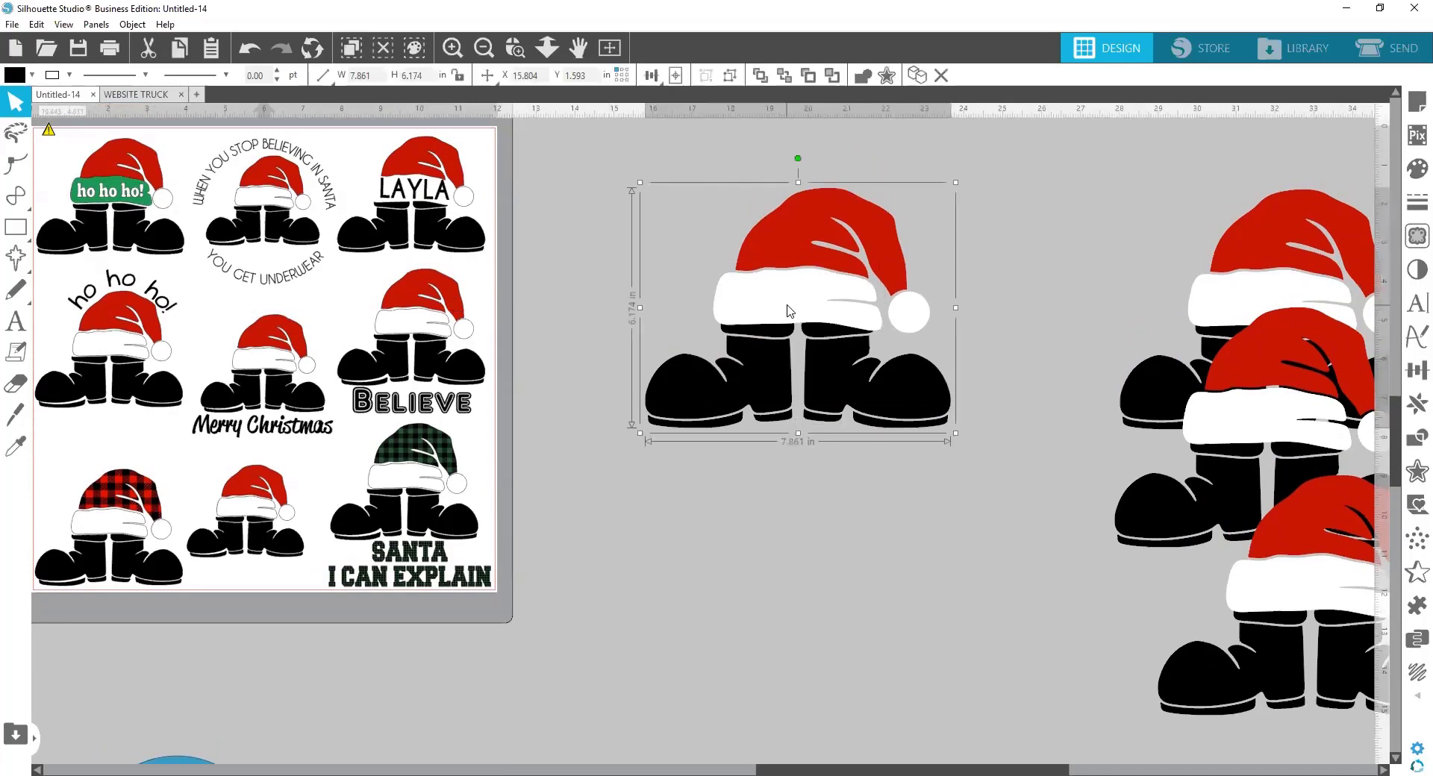
{"action": "right_click", "coordinate": [791, 310]}
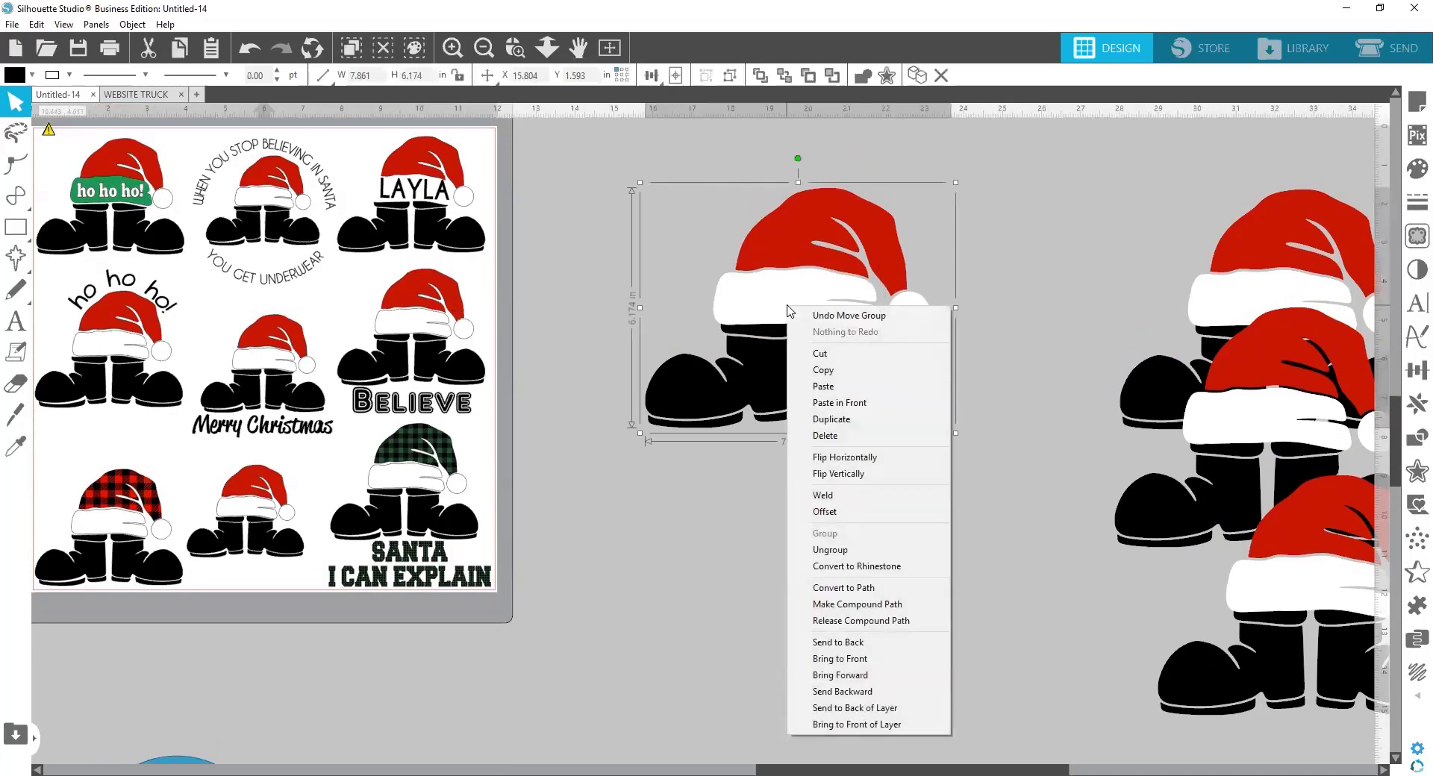
{"action": "left_click", "coordinate": [889, 554]}
{"action": "left_click", "coordinate": [930, 517]}
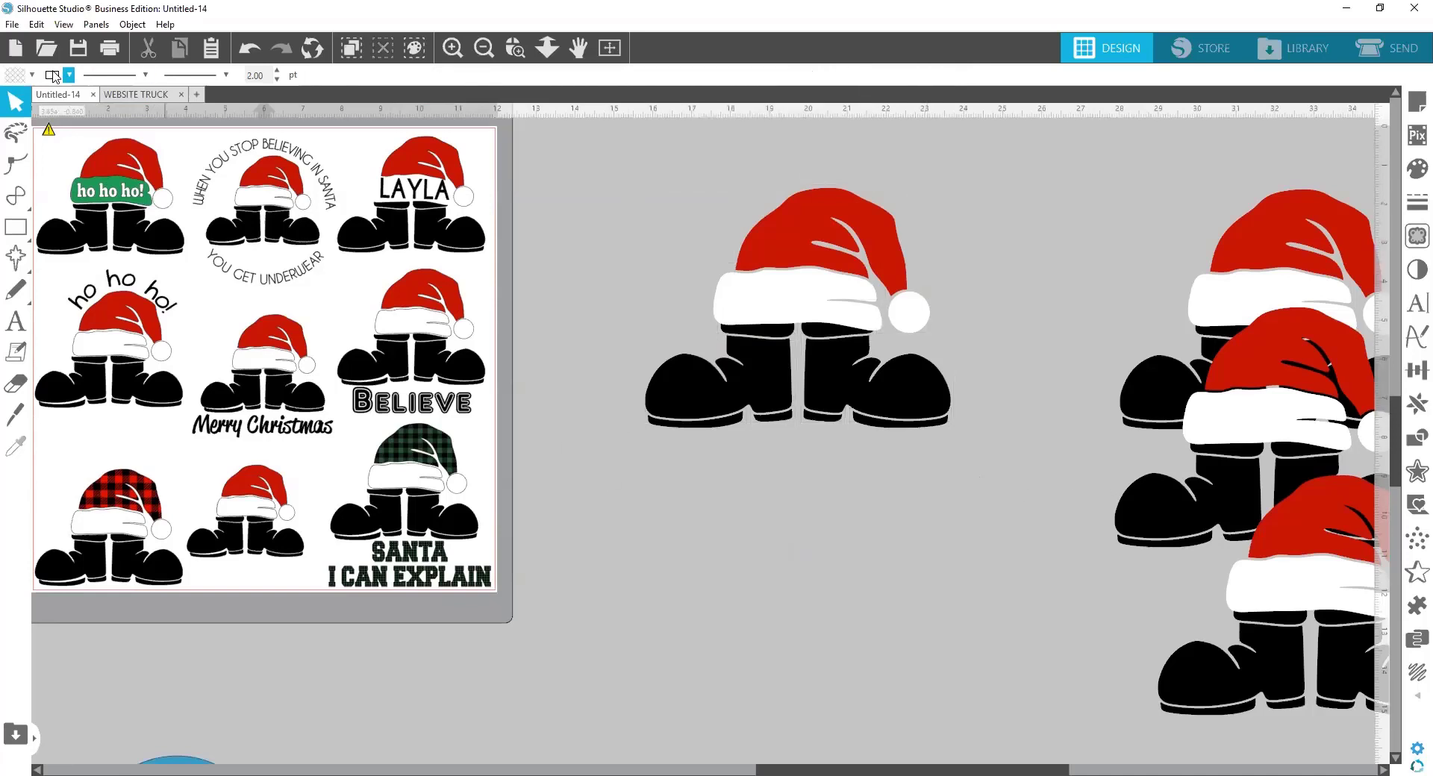
Shift the grouped sample designs down and to the right on the page, and ungroup them
{"action": "left_click_drag", "start_coordinate": [86, 193], "coordinate": [113, 214]}
{"action": "left_click", "coordinate": [176, 209]}
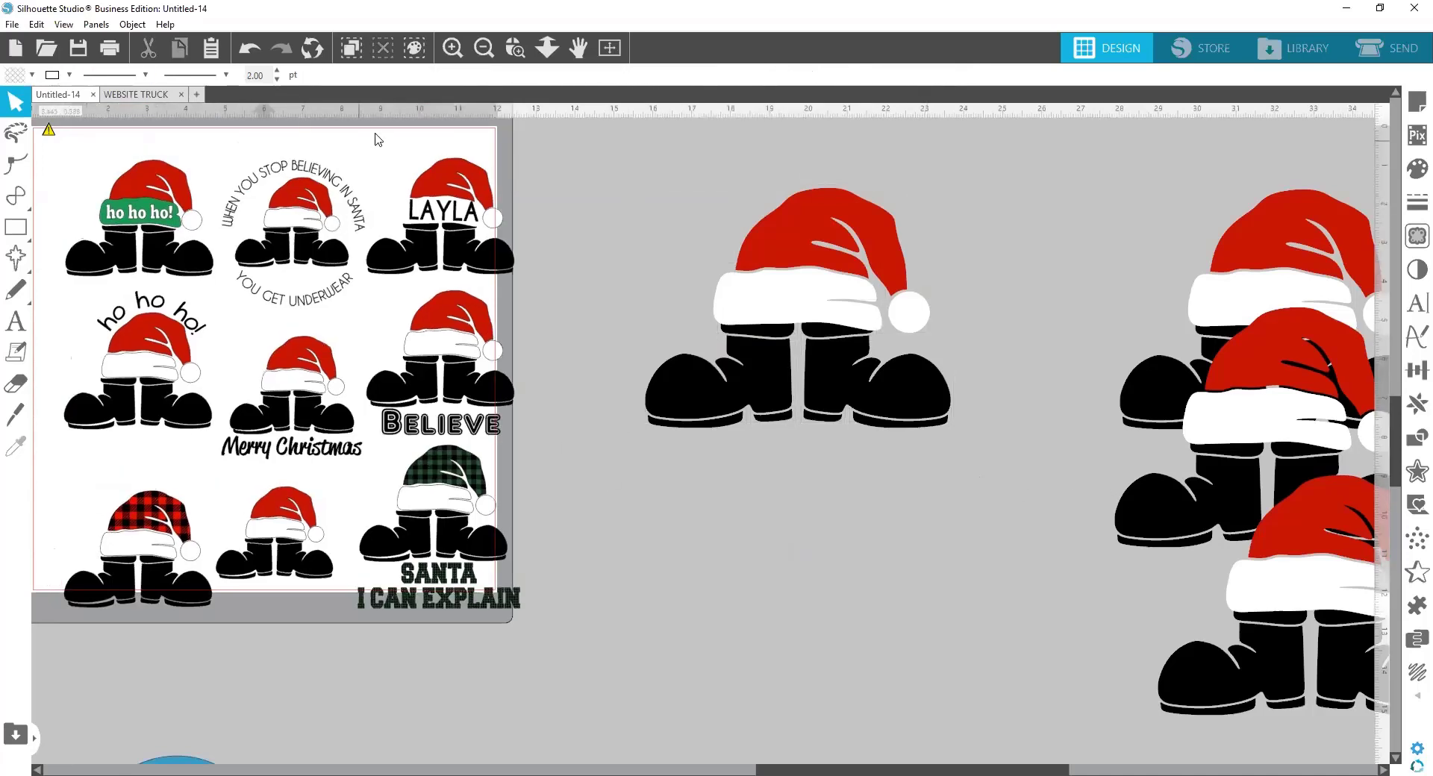
{"action": "left_click", "coordinate": [519, 48]}
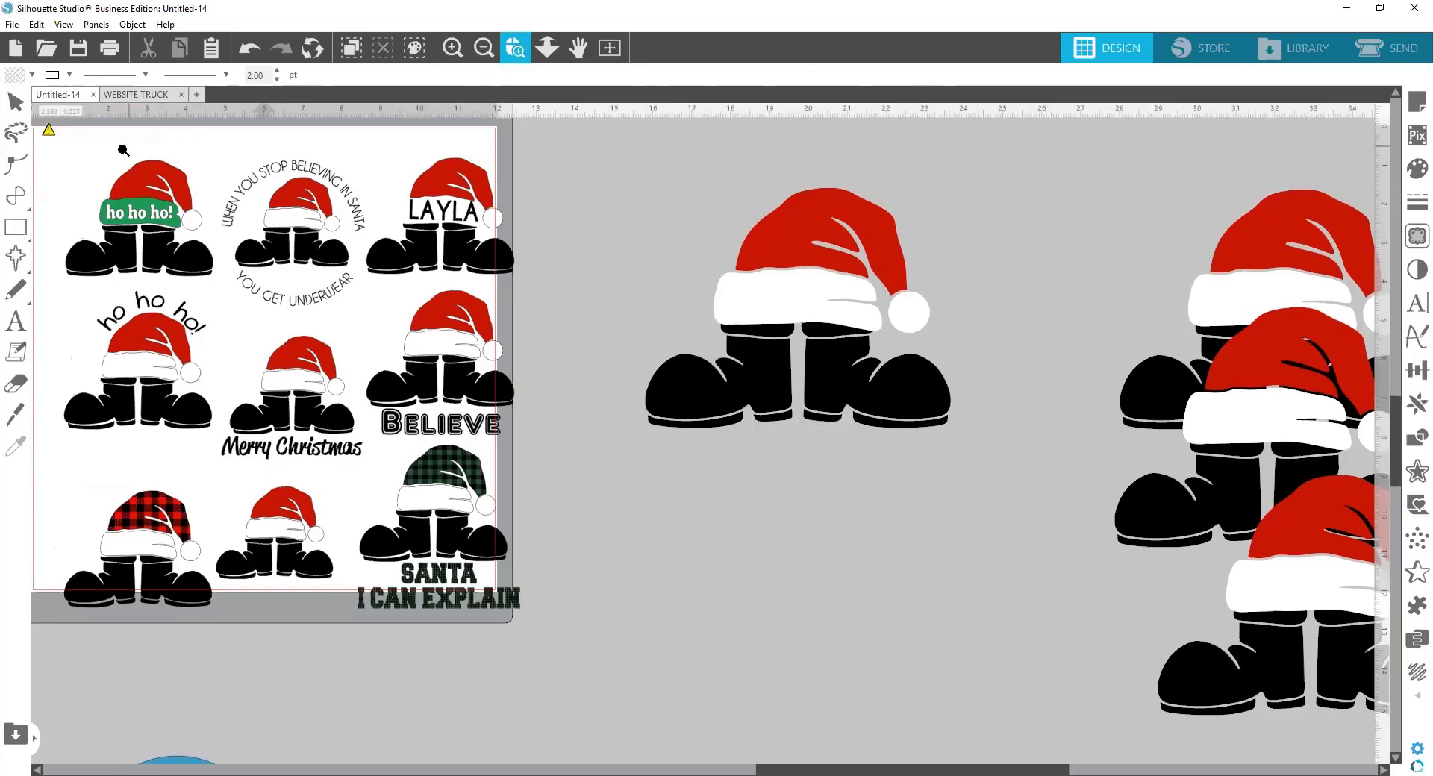
{"action": "left_click_drag", "start_coordinate": [41, 142], "coordinate": [246, 306]}
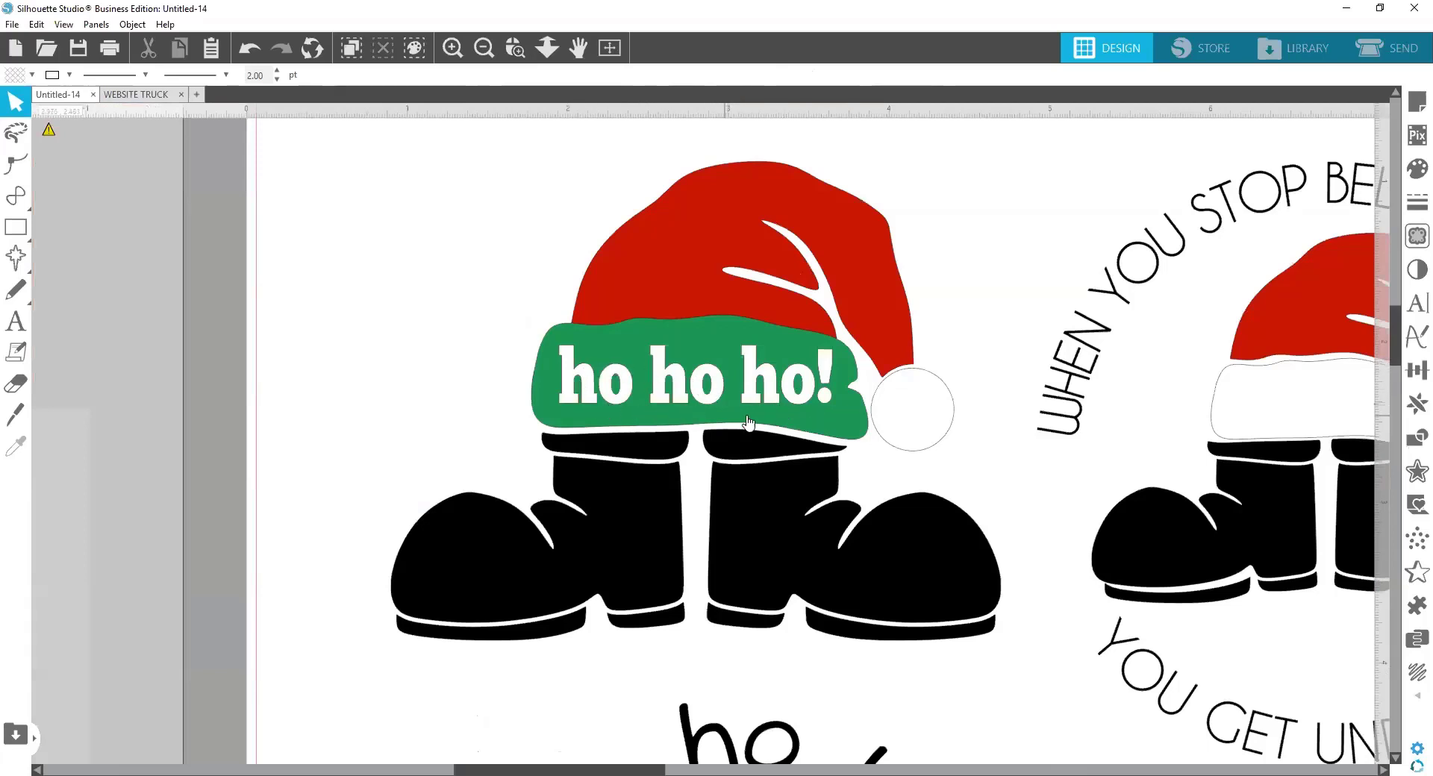
{"action": "left_click", "coordinate": [749, 466]}
{"action": "right_click", "coordinate": [749, 466]}
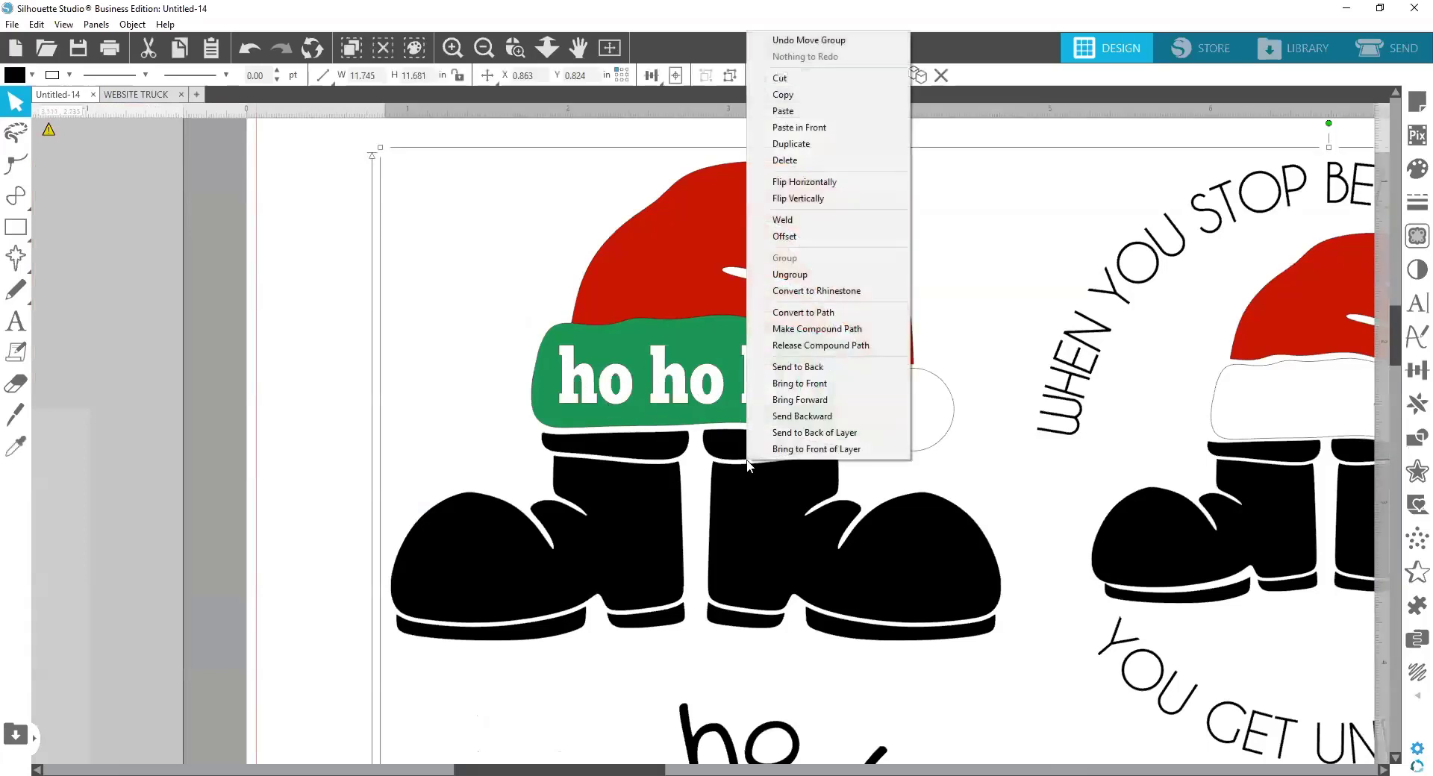
{"action": "left_click", "coordinate": [790, 274]}
Shift the sample designs left on the page, moving the green-brimmed "ho ho ho!" design slightly further toward the page's left edge
{"action": "left_click_drag", "start_coordinate": [702, 448], "coordinate": [612, 455]}
{"action": "left_click", "coordinate": [179, 392]}
{"action": "left_click", "coordinate": [332, 429]}
{"action": "left_click_drag", "start_coordinate": [423, 485], "coordinate": [489, 483]}
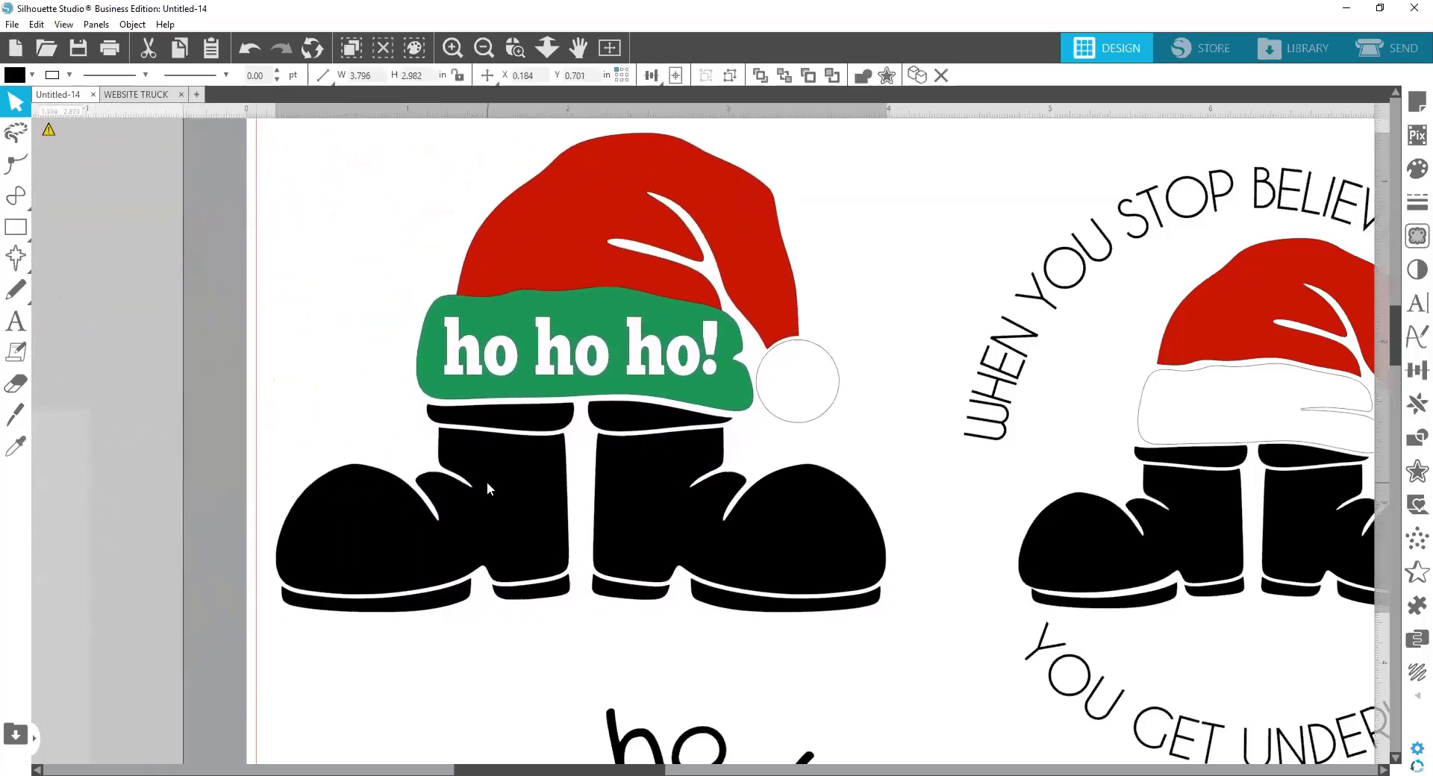
{"action": "left_click", "coordinate": [448, 648]}
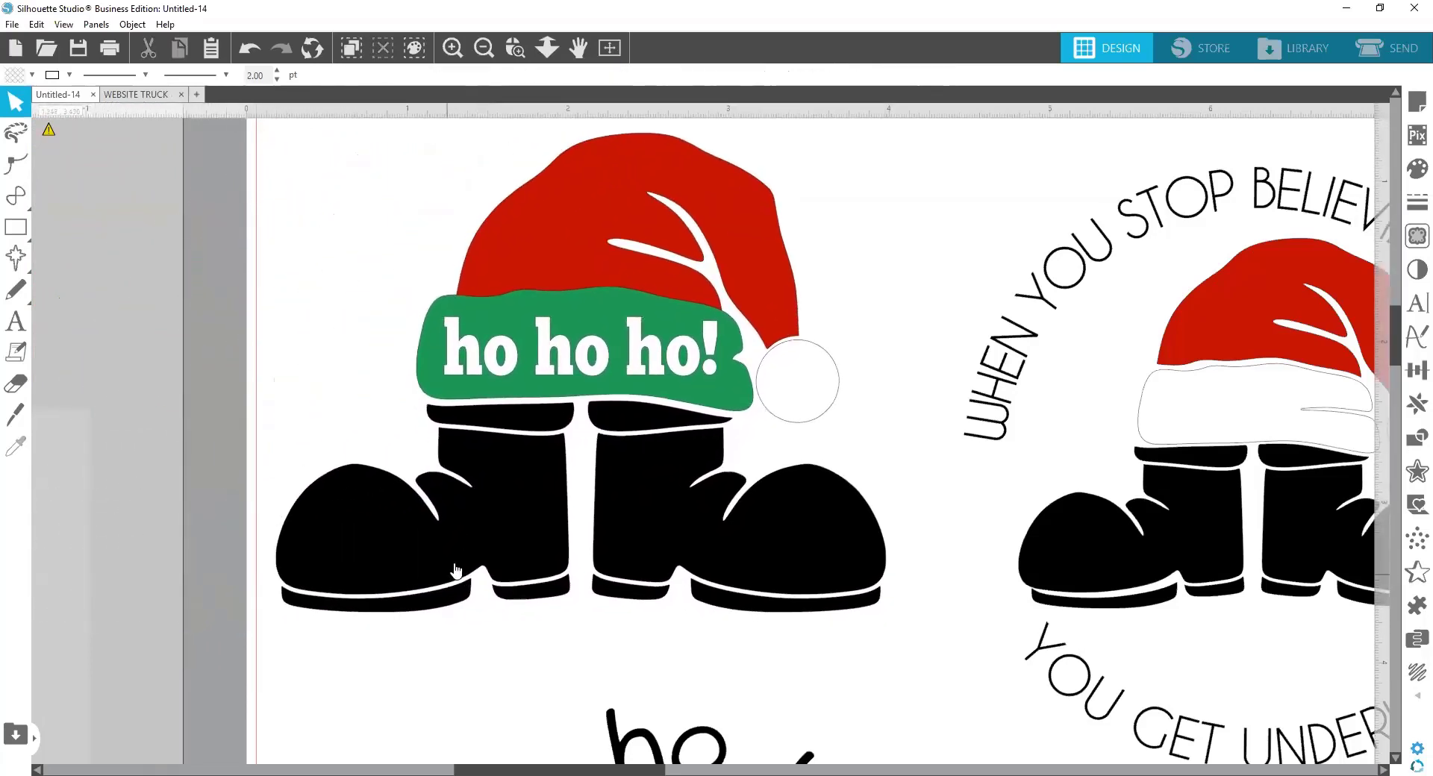
Check that the pieces of the original ungrouped hat and boots artwork can be selected separately, including the white brim
{"action": "left_click", "coordinate": [610, 48]}
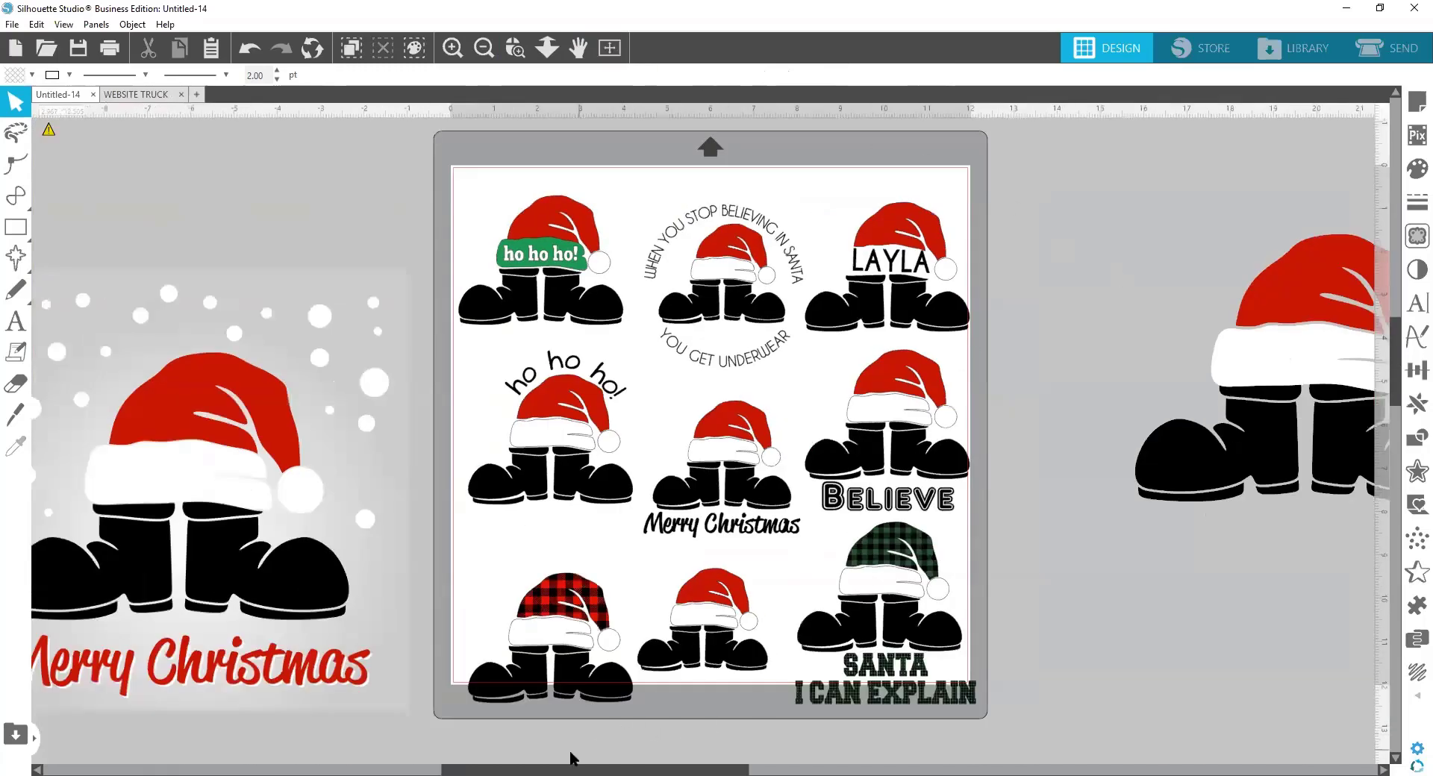
{"action": "left_click_drag", "start_coordinate": [561, 768], "coordinate": [744, 755]}
{"action": "left_click", "coordinate": [862, 361]}
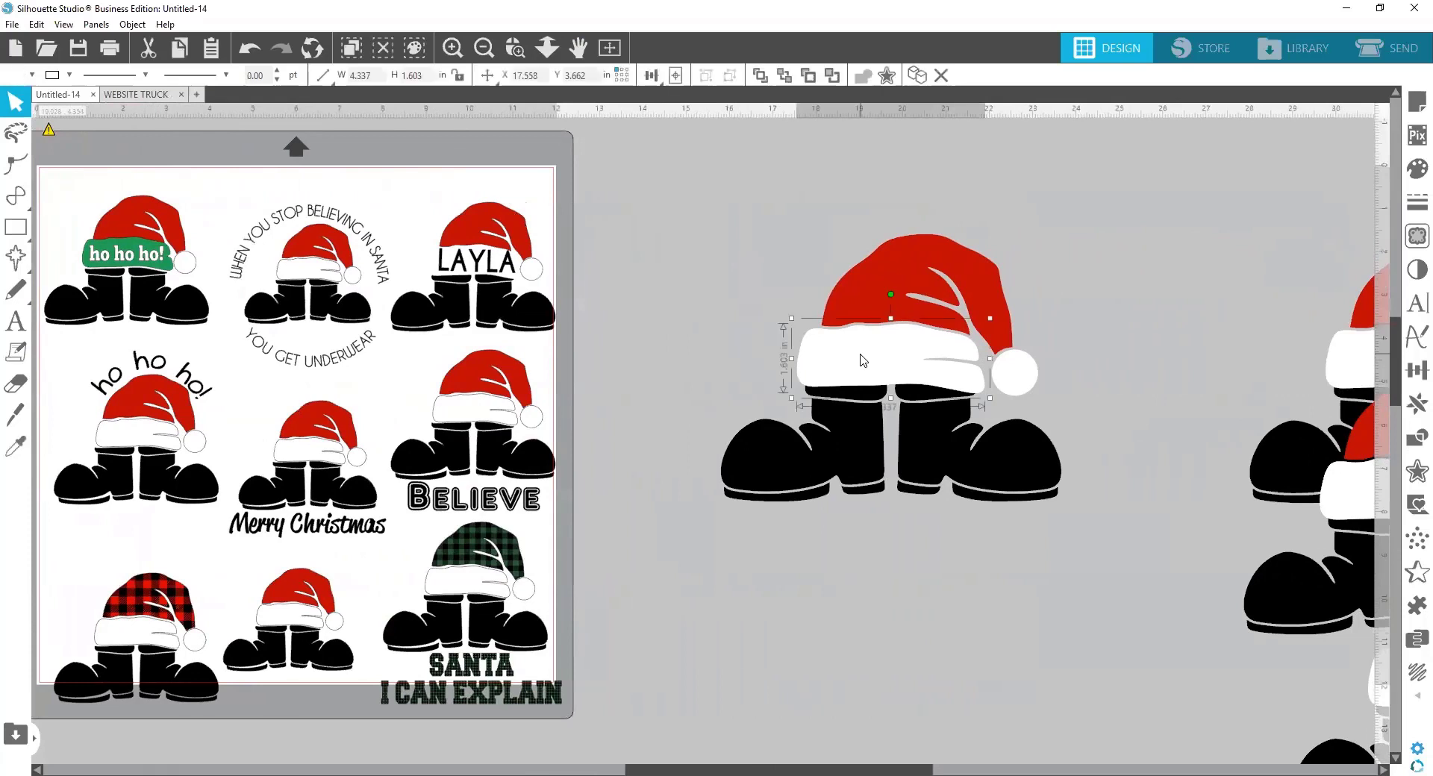
{"action": "left_click_drag", "start_coordinate": [767, 228], "coordinate": [1072, 528]}
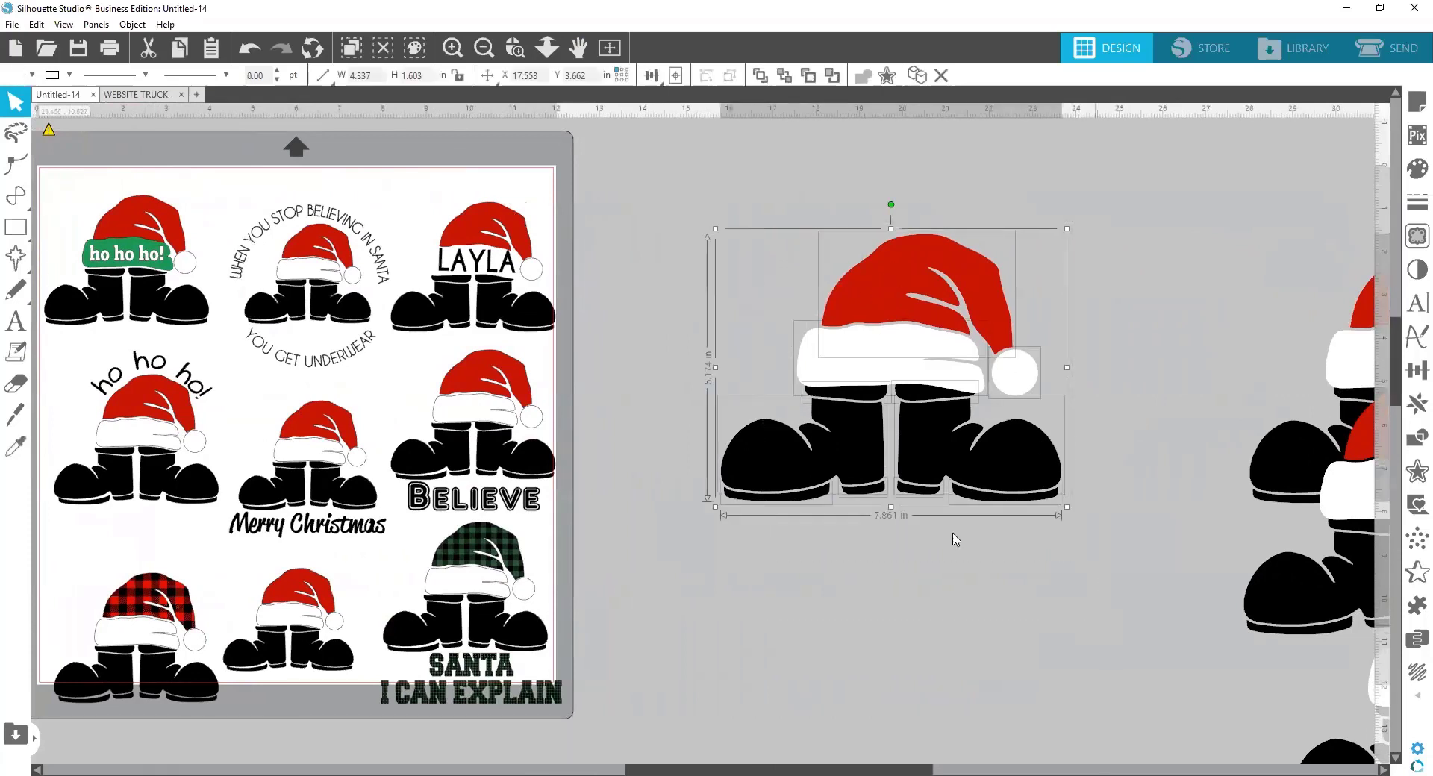
{"action": "left_click", "coordinate": [696, 247]}
{"action": "left_click", "coordinate": [843, 379]}
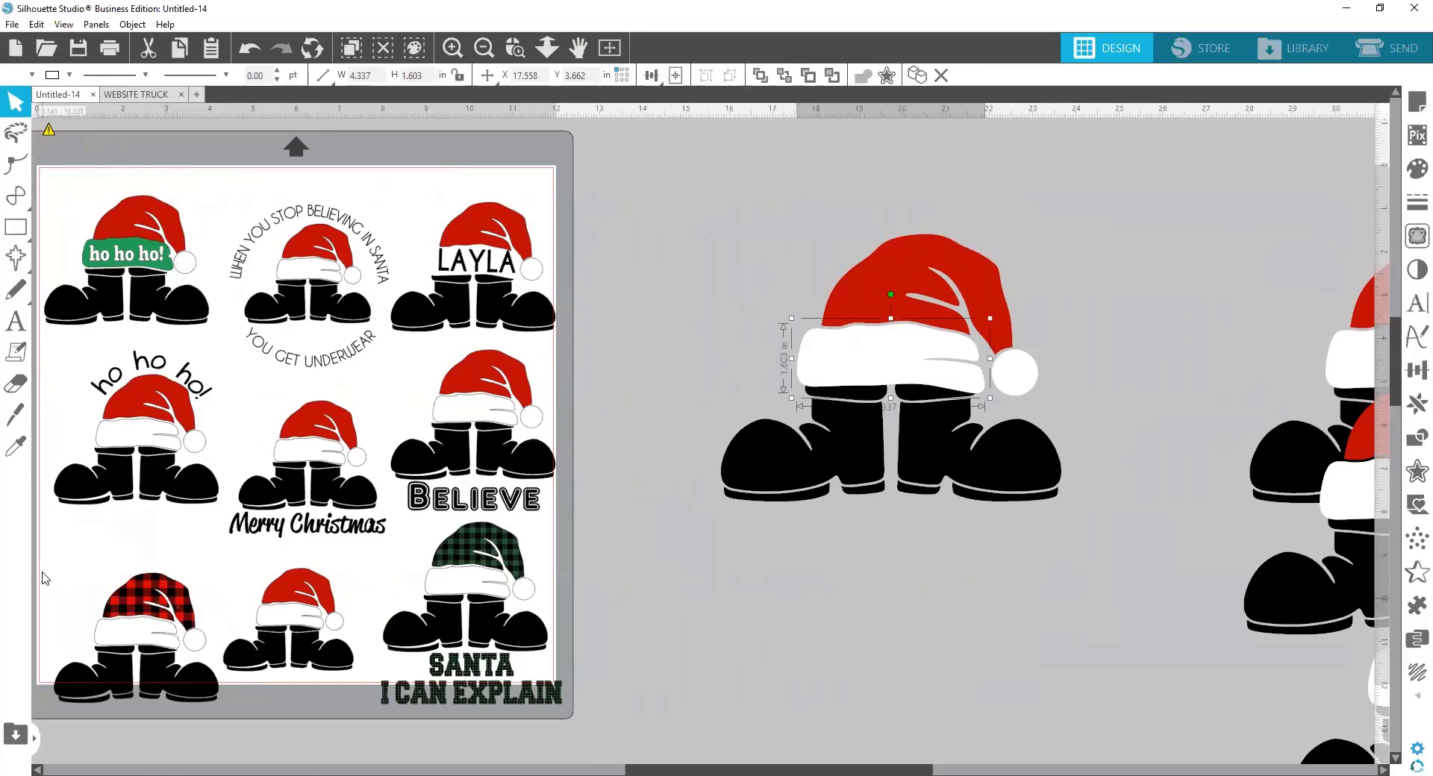
Add the text "ho ho ho!" below the original hat and boots artwork
{"action": "left_click", "coordinate": [12, 325]}
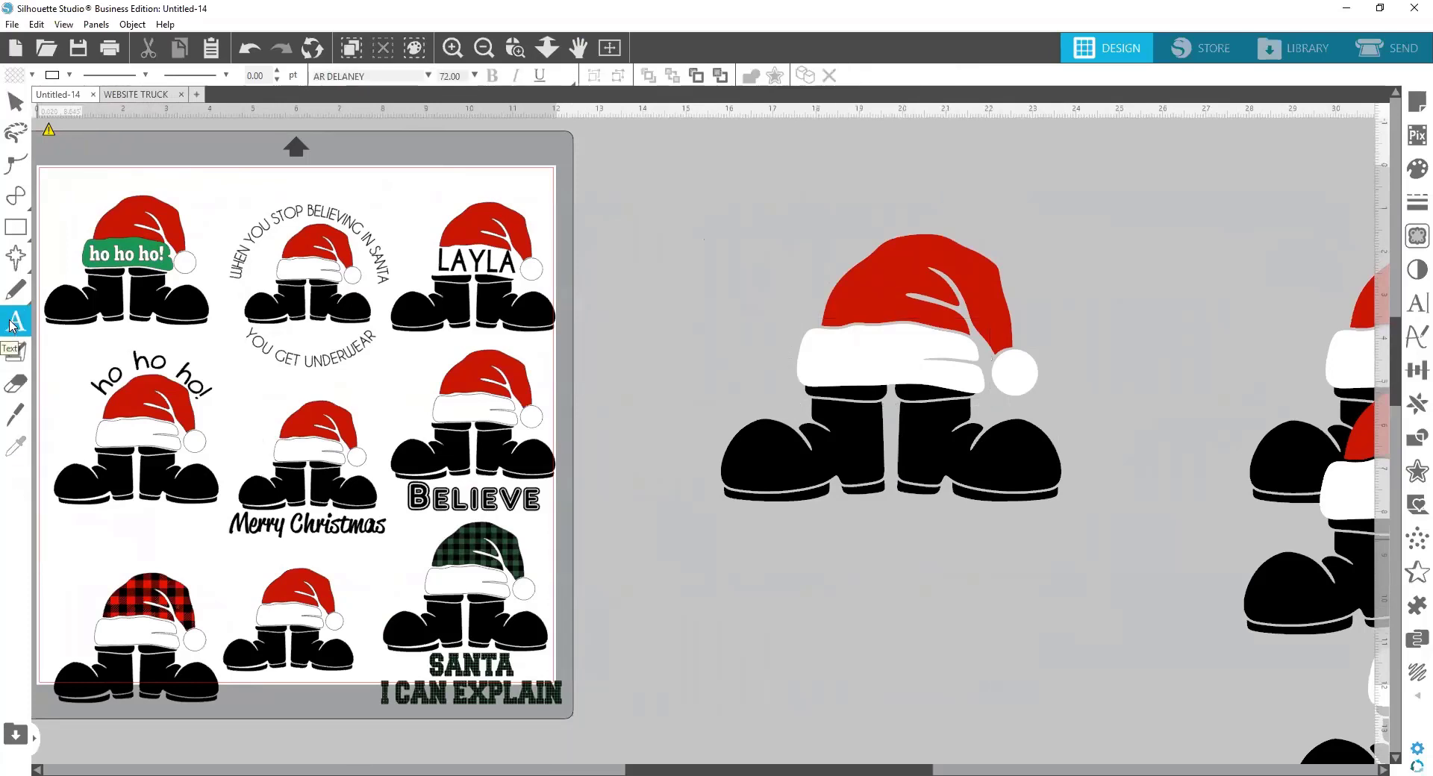
{"action": "left_click", "coordinate": [815, 667]}
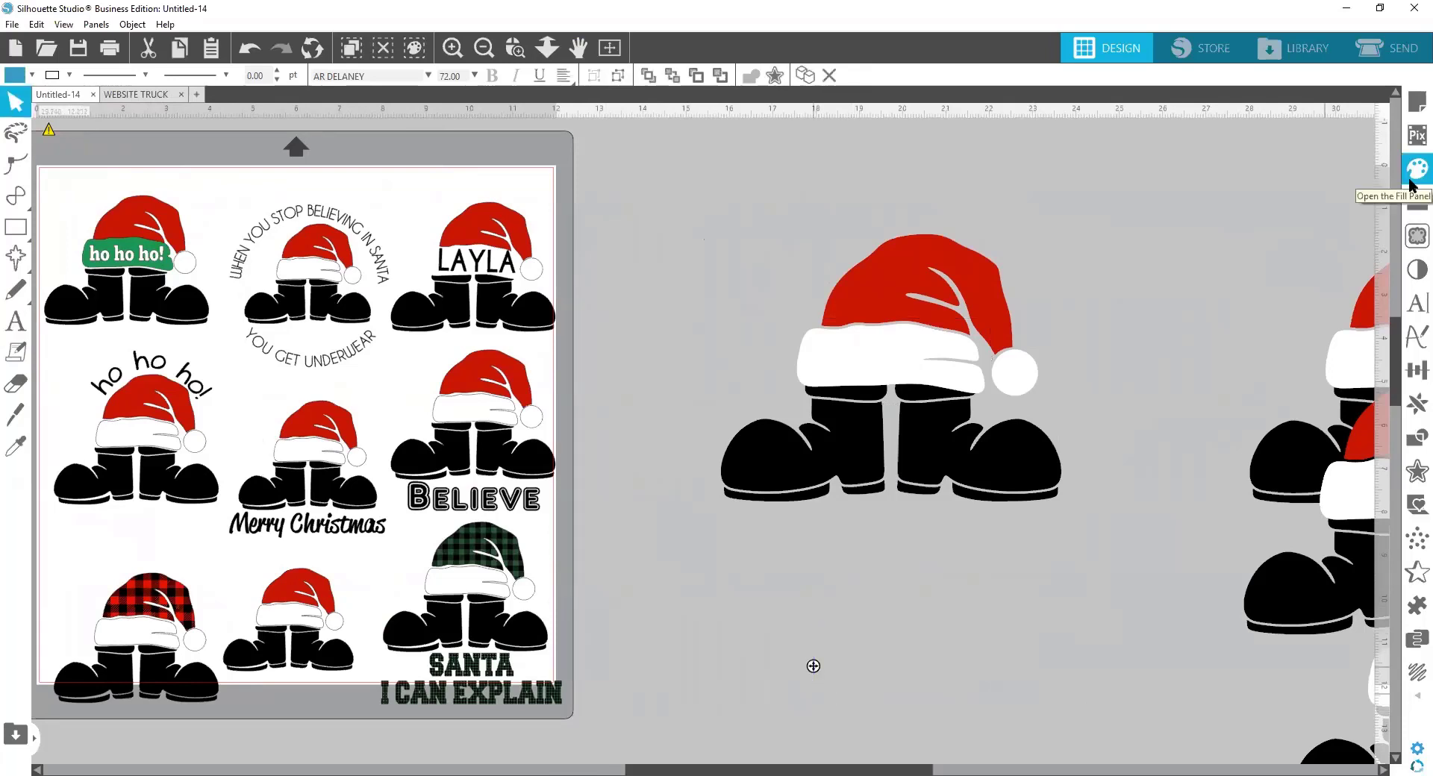
{"action": "type", "text": "HOH"}
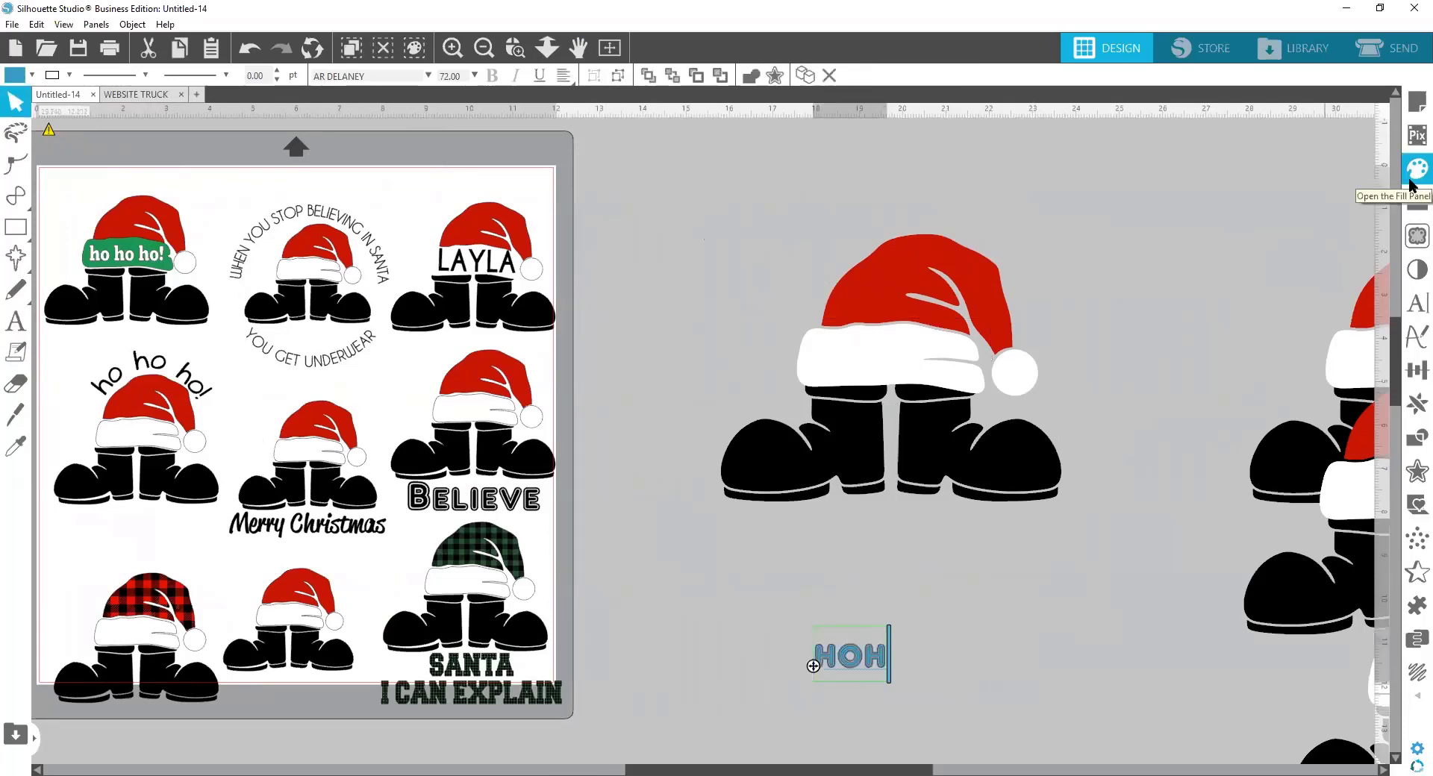
{"action": "key", "text": "BackSpace"}
{"action": "key", "text": "BackSpace"}
{"action": "key", "text": "BackSpace"}
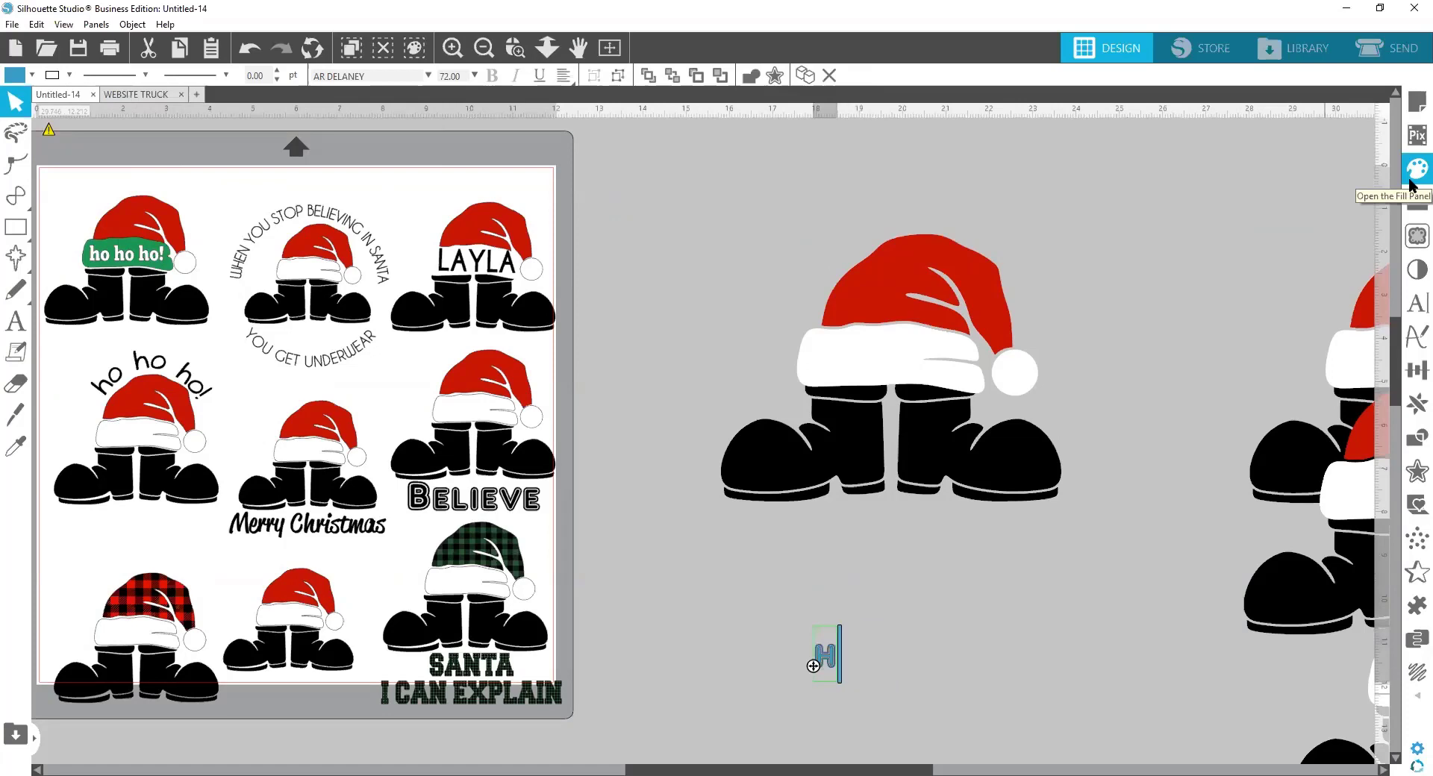
{"action": "type", "text": "HO"}
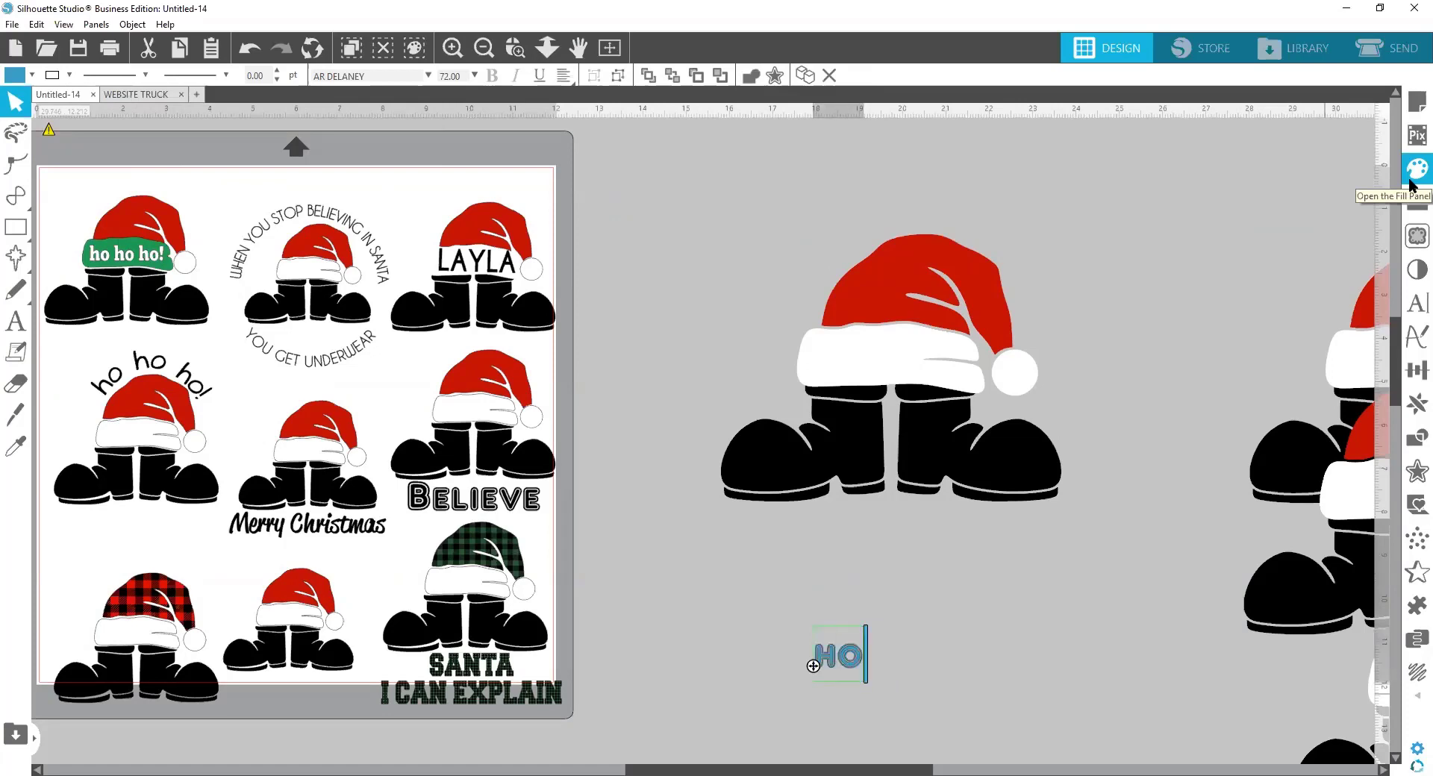
{"action": "type", "text": " HO HO HO~"}
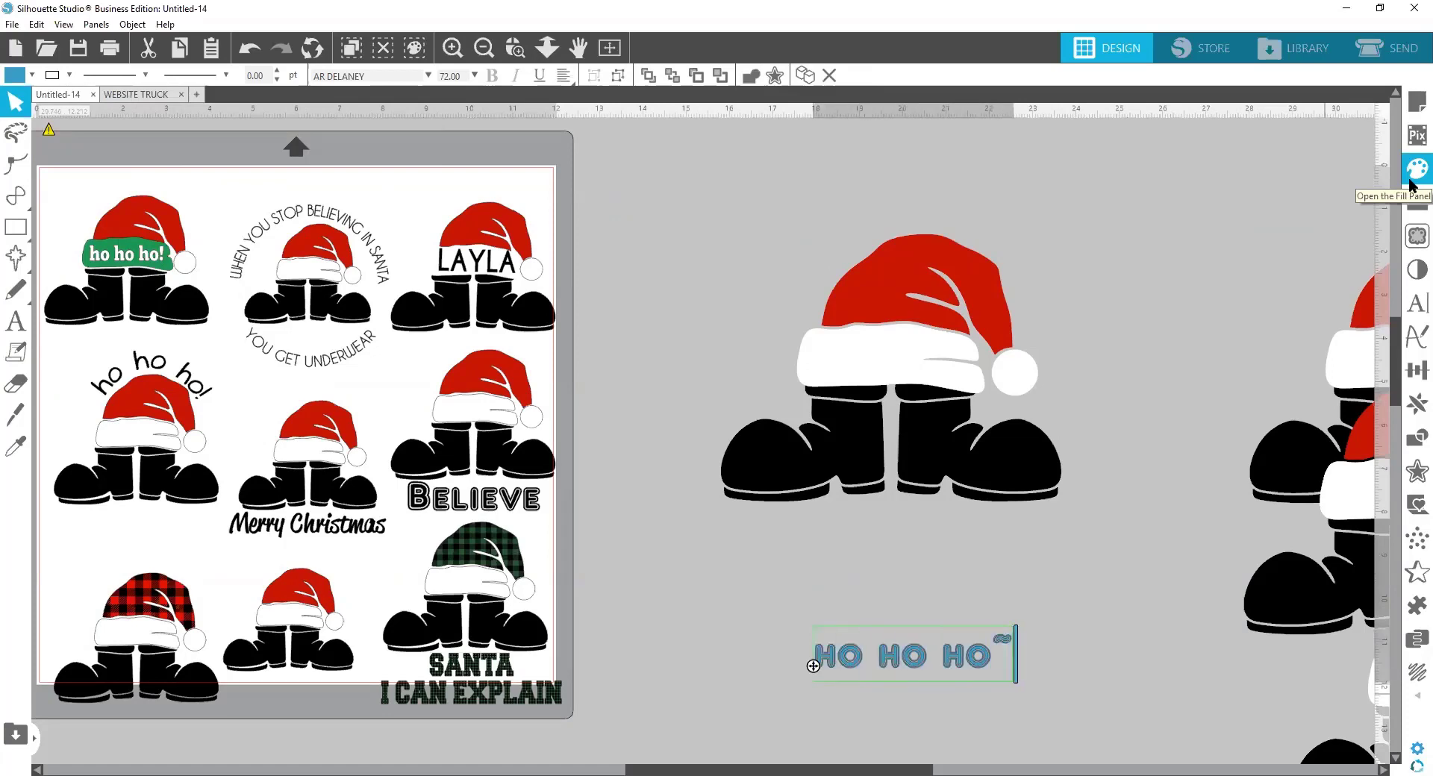
{"action": "key", "text": "BackSpace"}
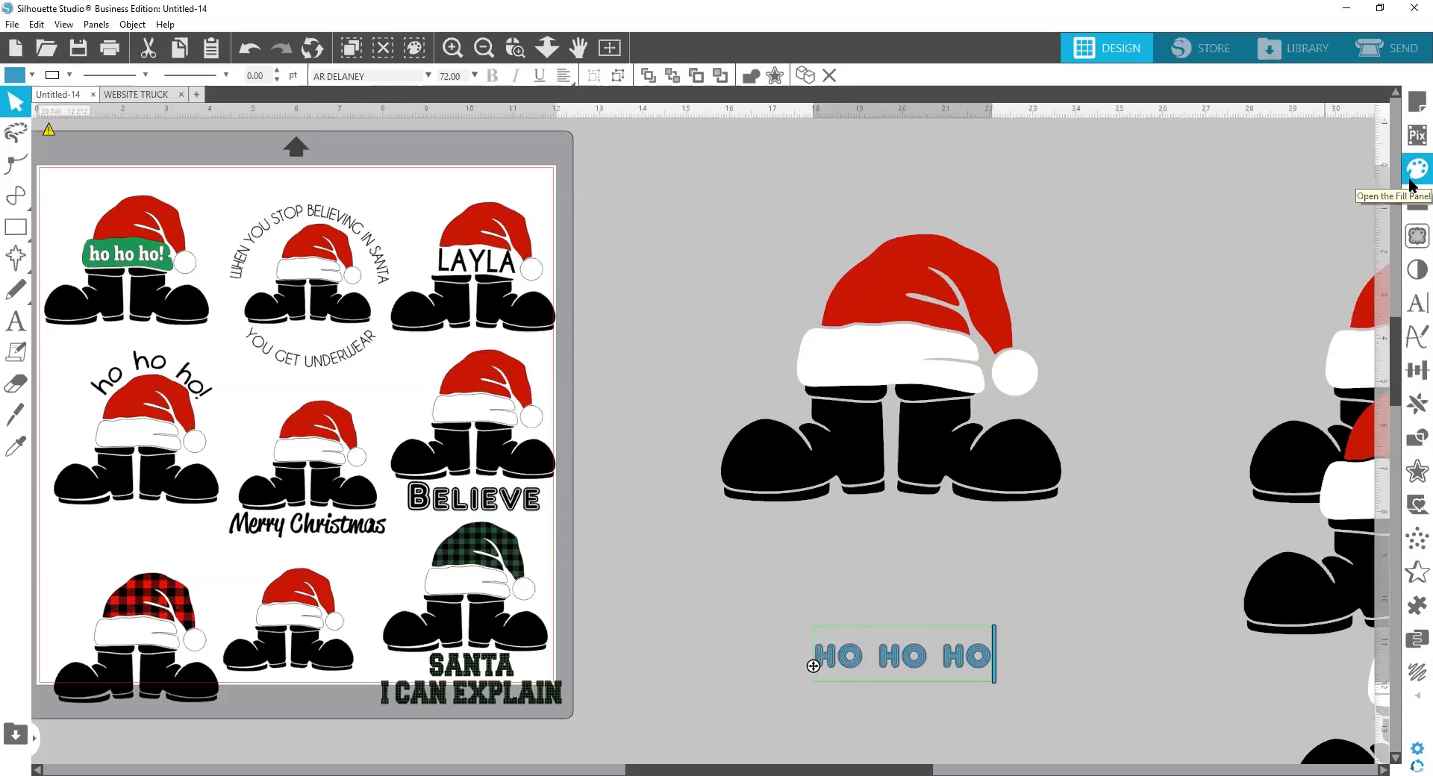
{"action": "type", "text": "!"}
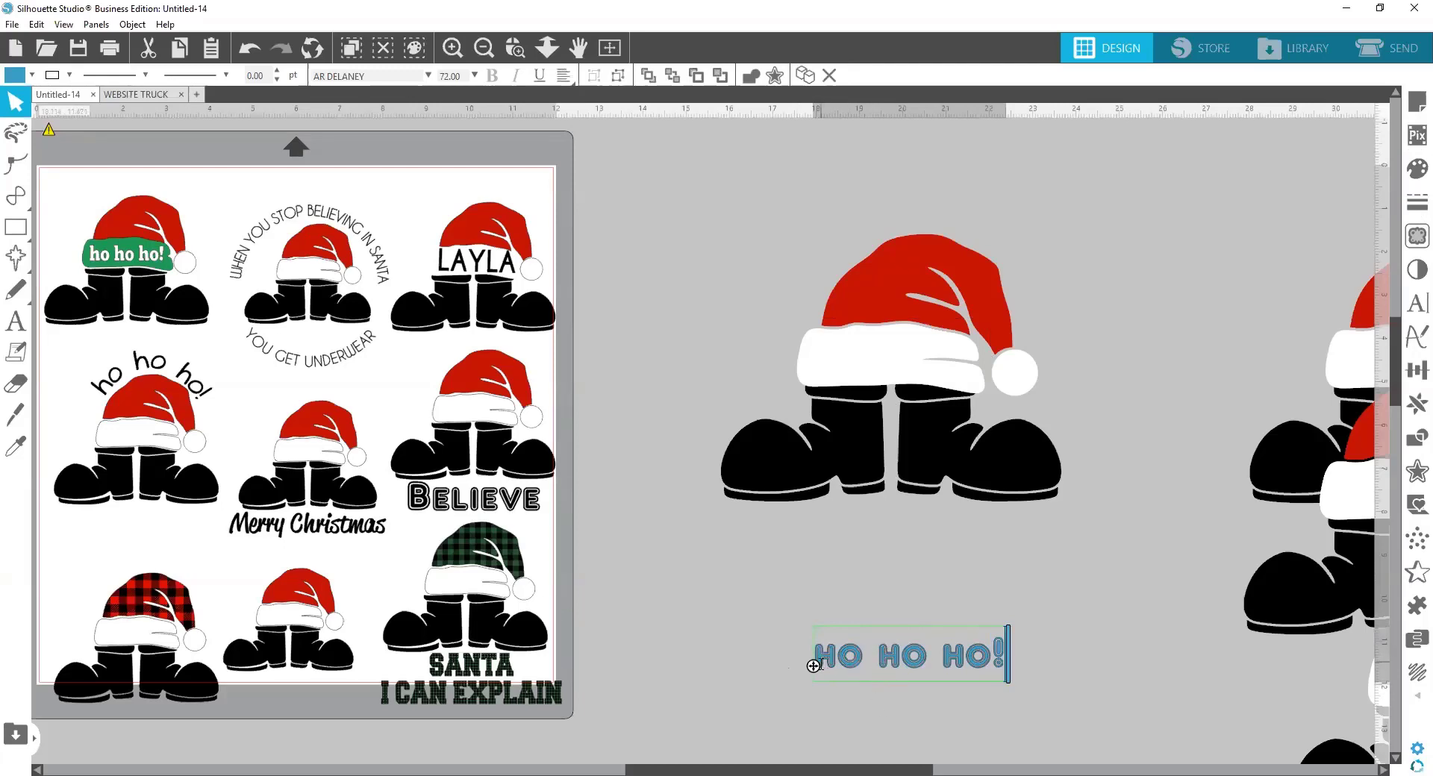
Change the font of the "ho ho ho!" text to bold Arial
{"action": "left_click_drag", "start_coordinate": [815, 663], "coordinate": [1020, 672]}
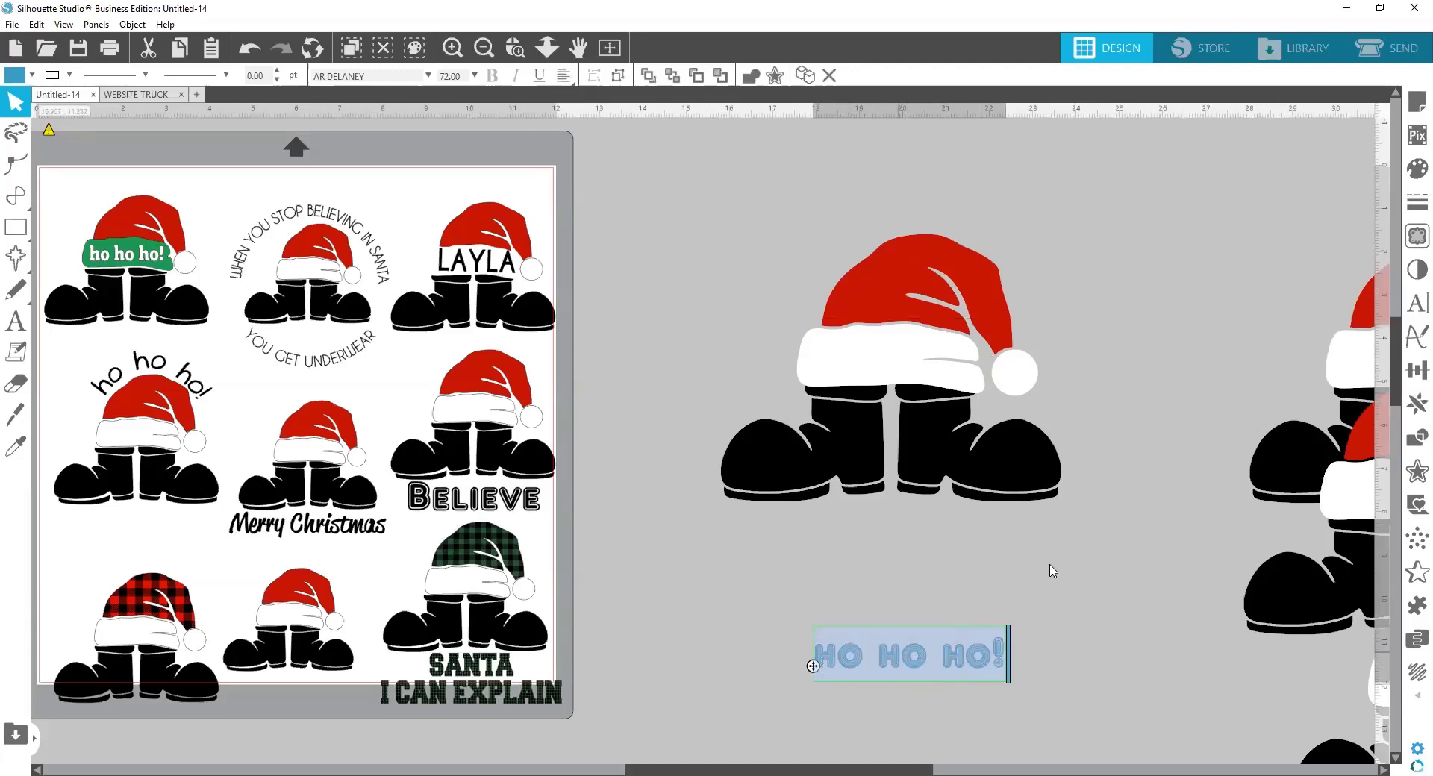
{"action": "left_click", "coordinate": [1410, 302]}
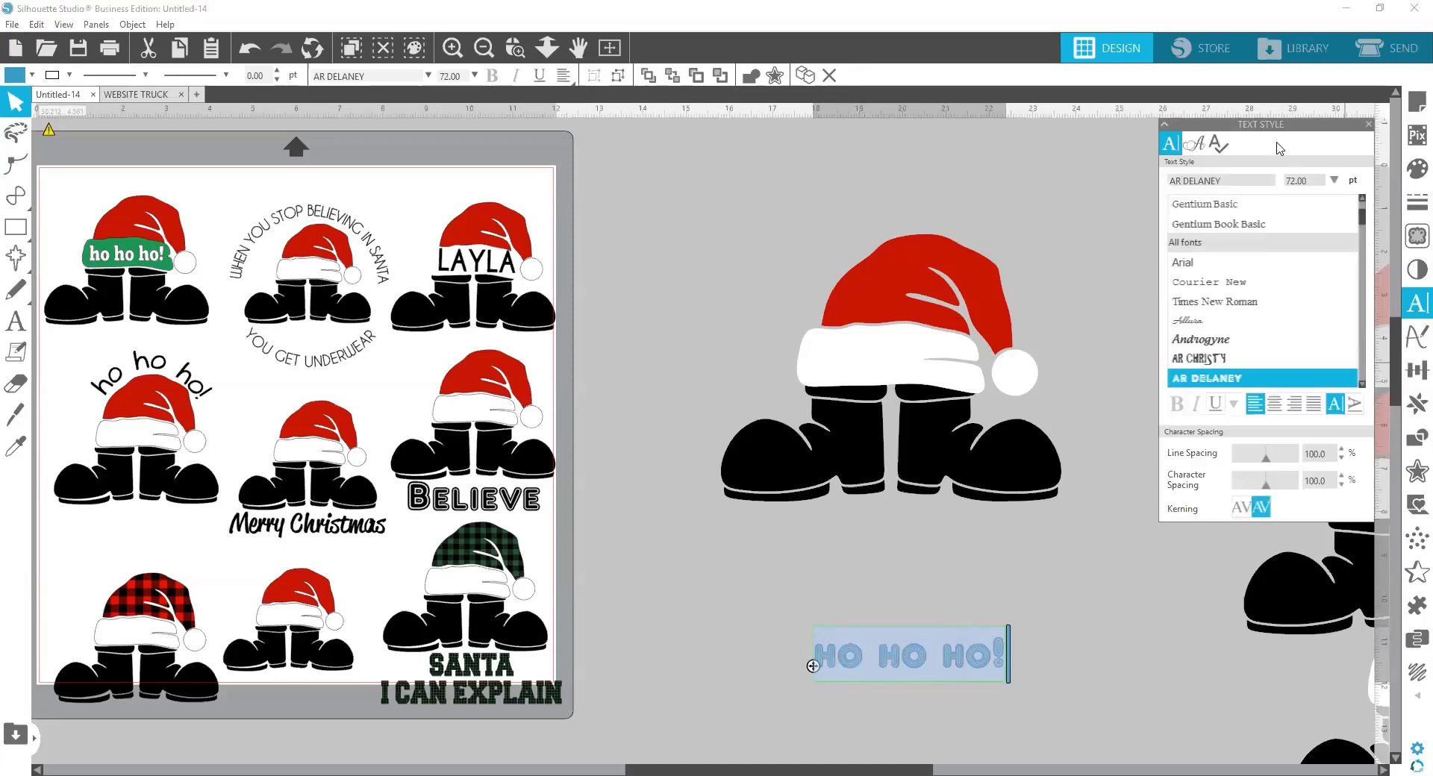
{"action": "left_click_drag", "start_coordinate": [1225, 125], "coordinate": [1175, 153]}
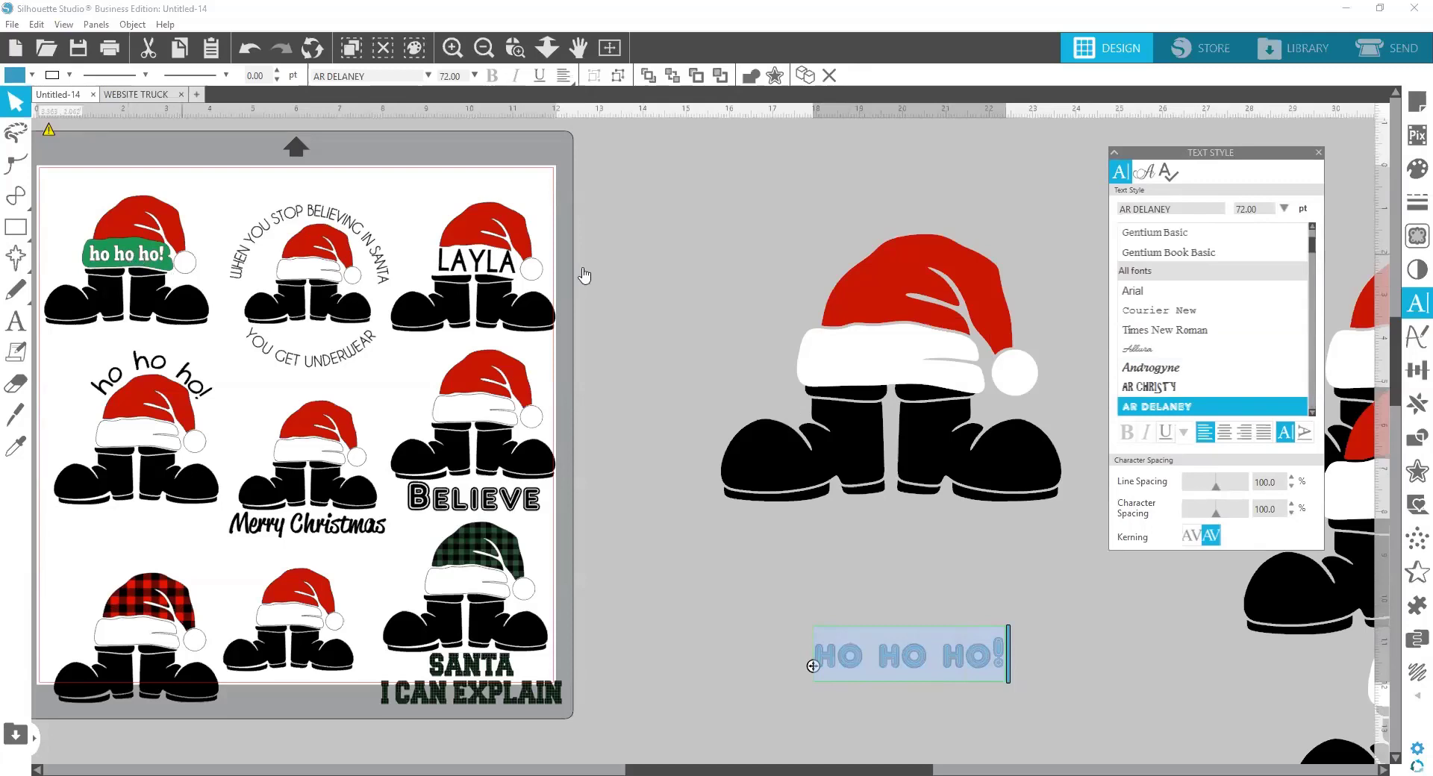
{"action": "scroll", "coordinate": [1231, 328], "scroll_direction": "down", "scroll_amount": 1}
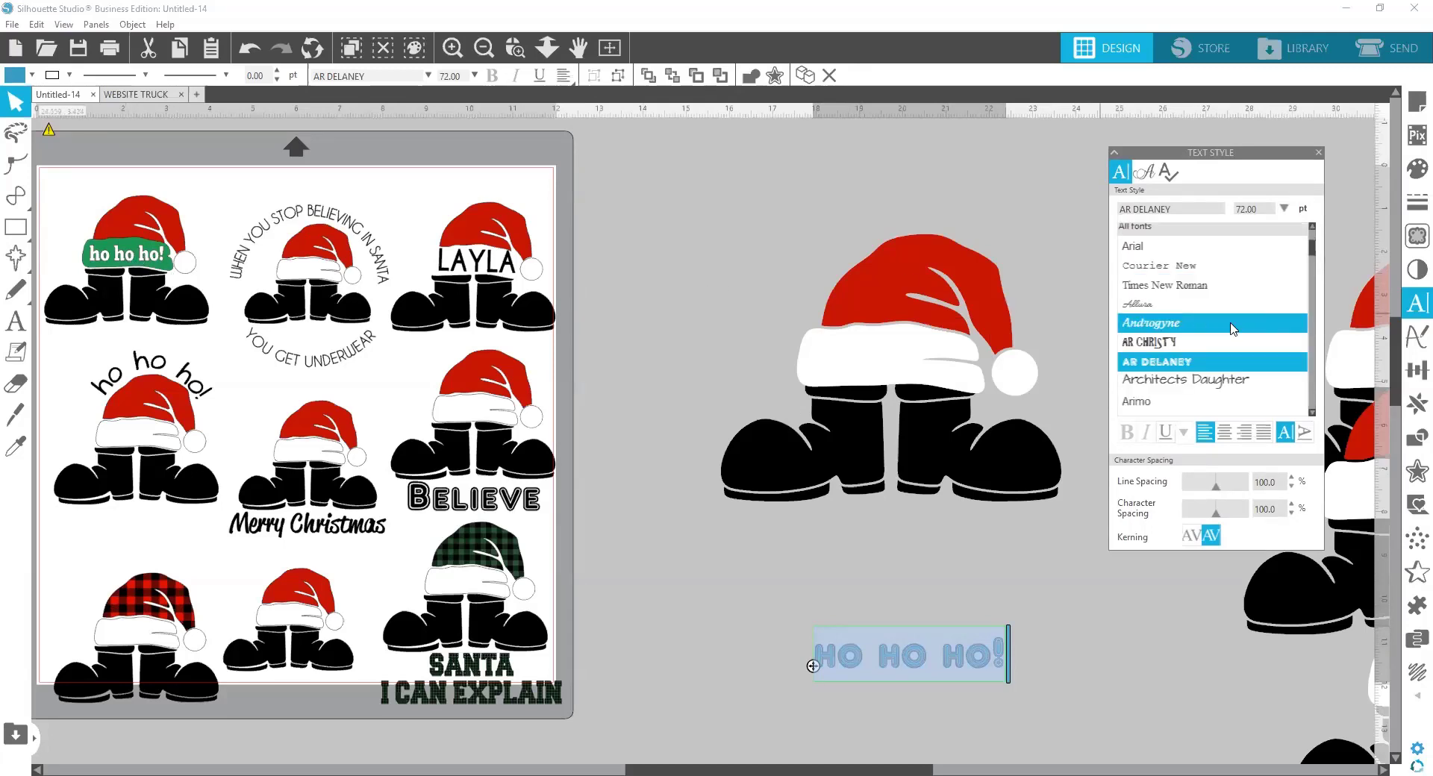
{"action": "left_click", "coordinate": [1153, 249]}
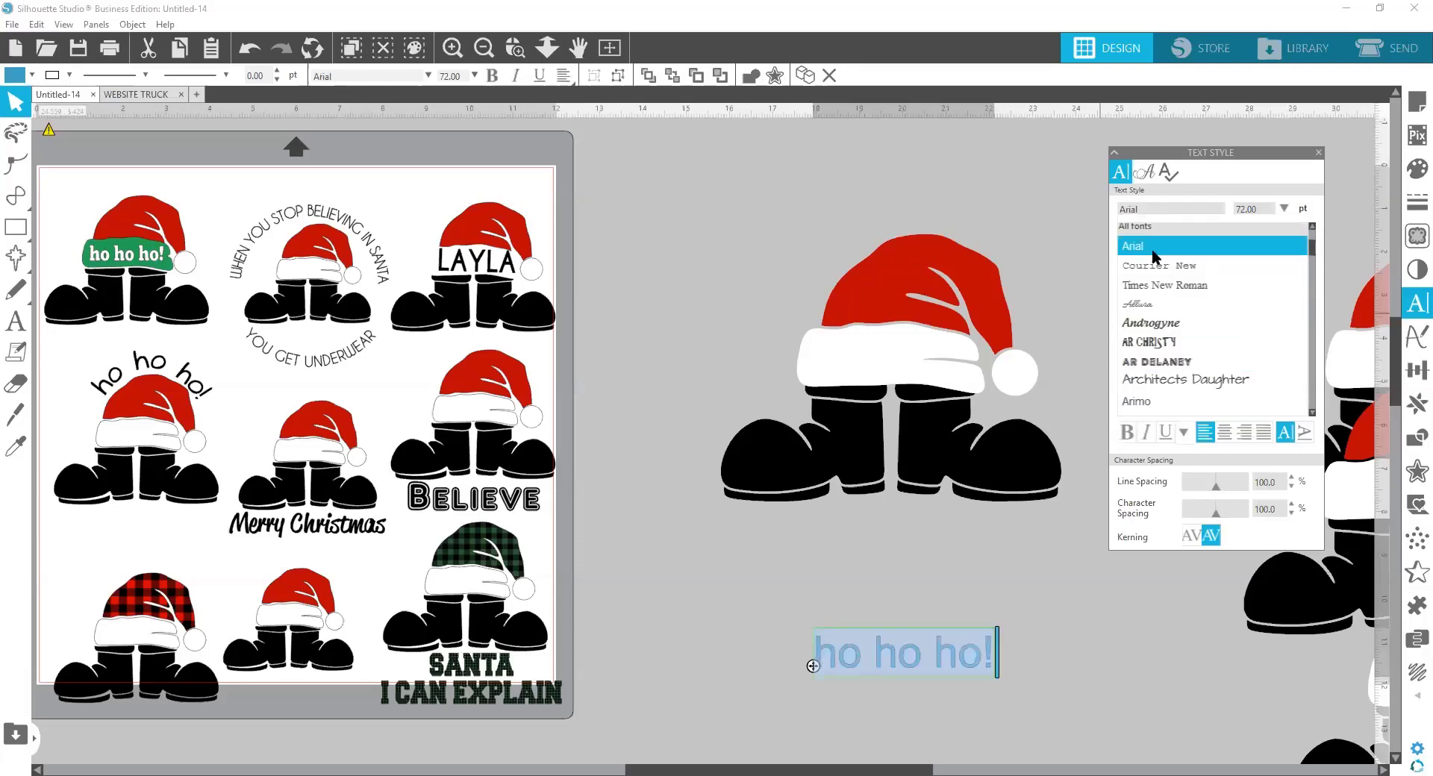
{"action": "left_click", "coordinate": [1126, 433]}
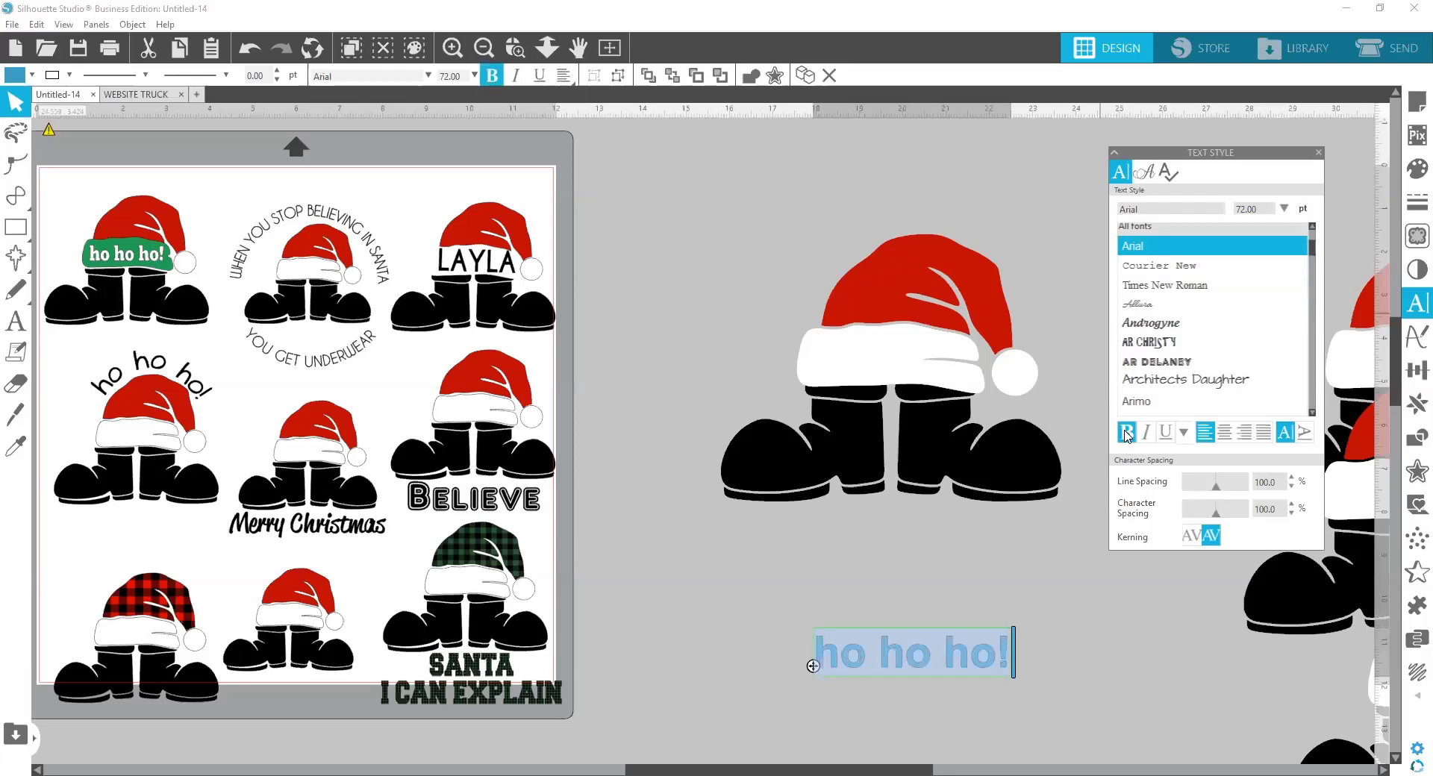
{"action": "left_click", "coordinate": [1034, 554]}
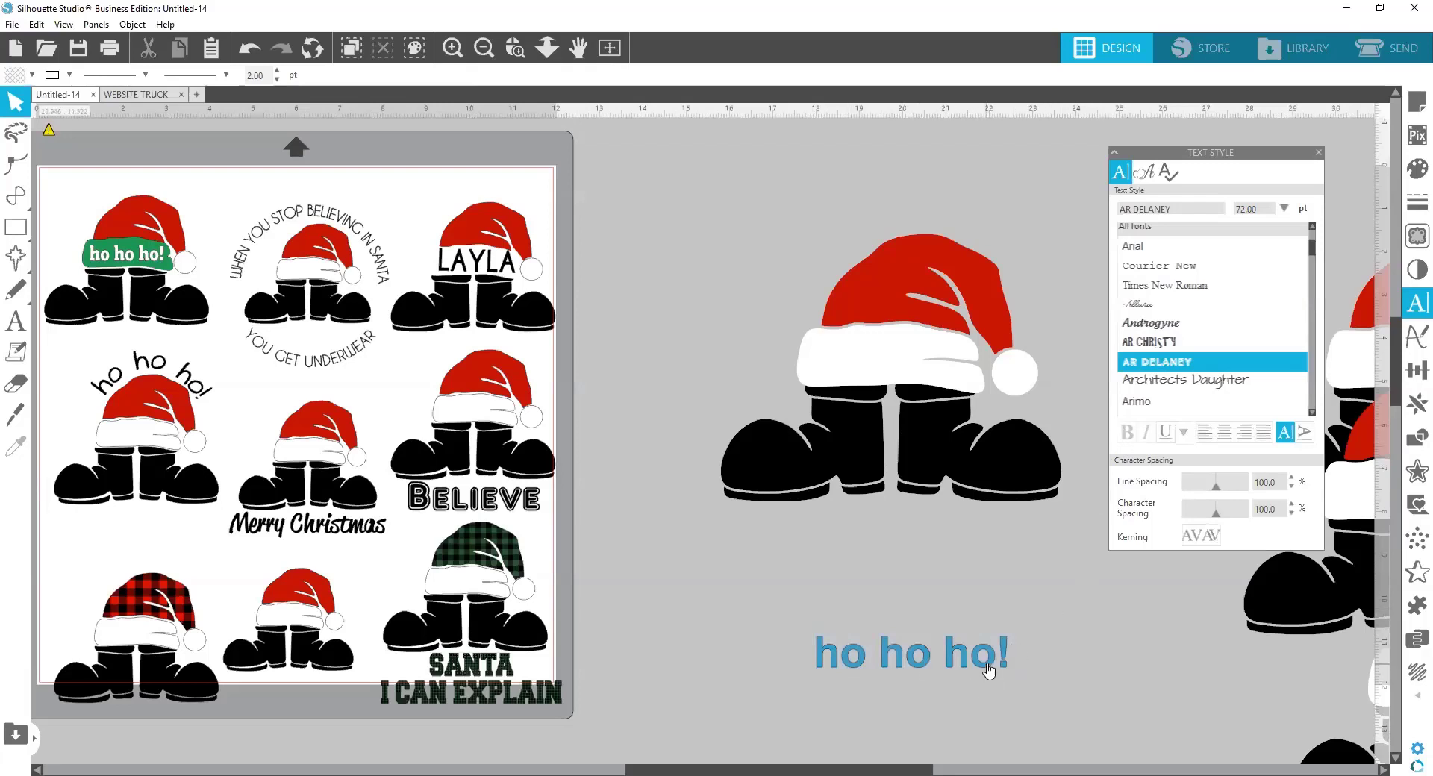
Fit the "ho ho ho!" text over the white brim at 57.15 pt, and move it clear to the upper left of the hat
{"action": "left_click_drag", "start_coordinate": [984, 672], "coordinate": [925, 369]}
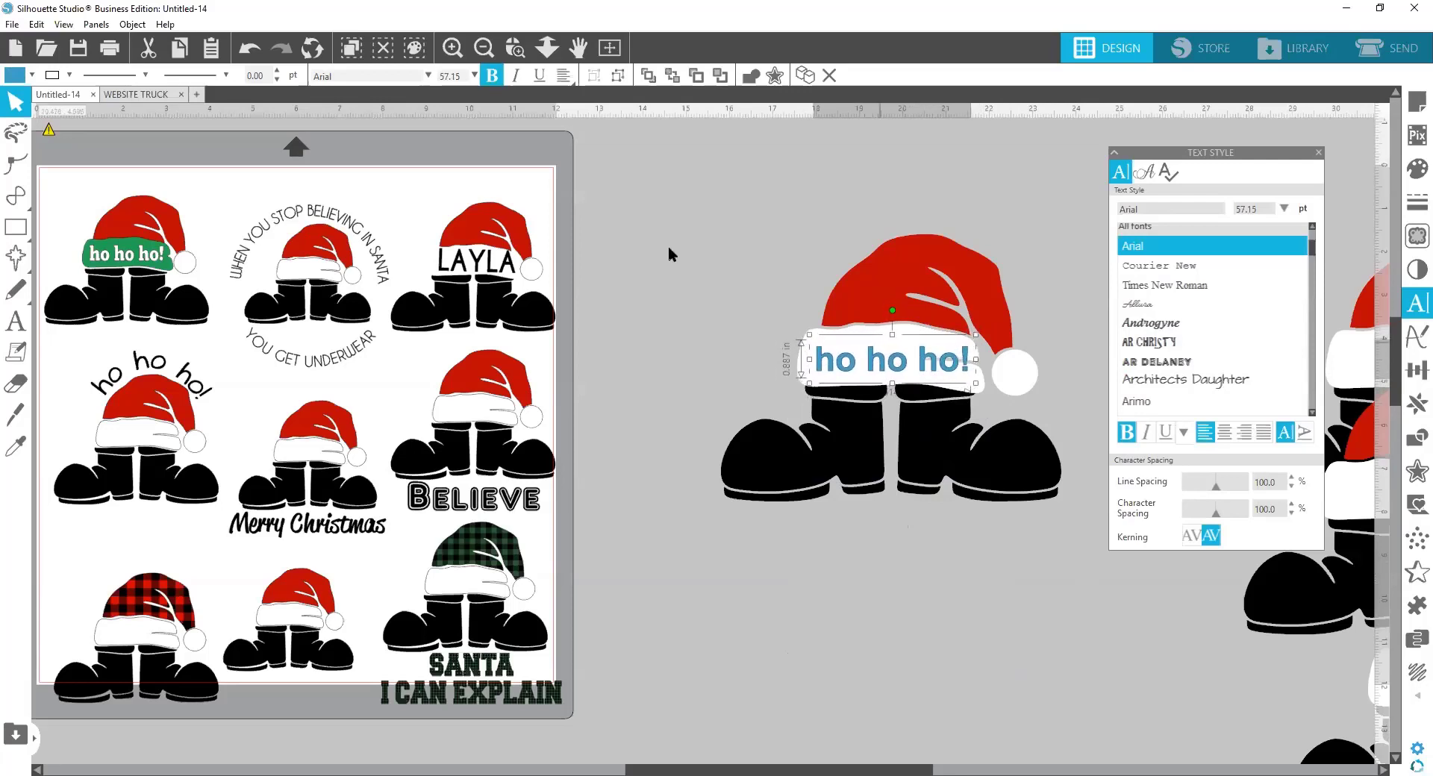
{"action": "left_click", "coordinate": [516, 48]}
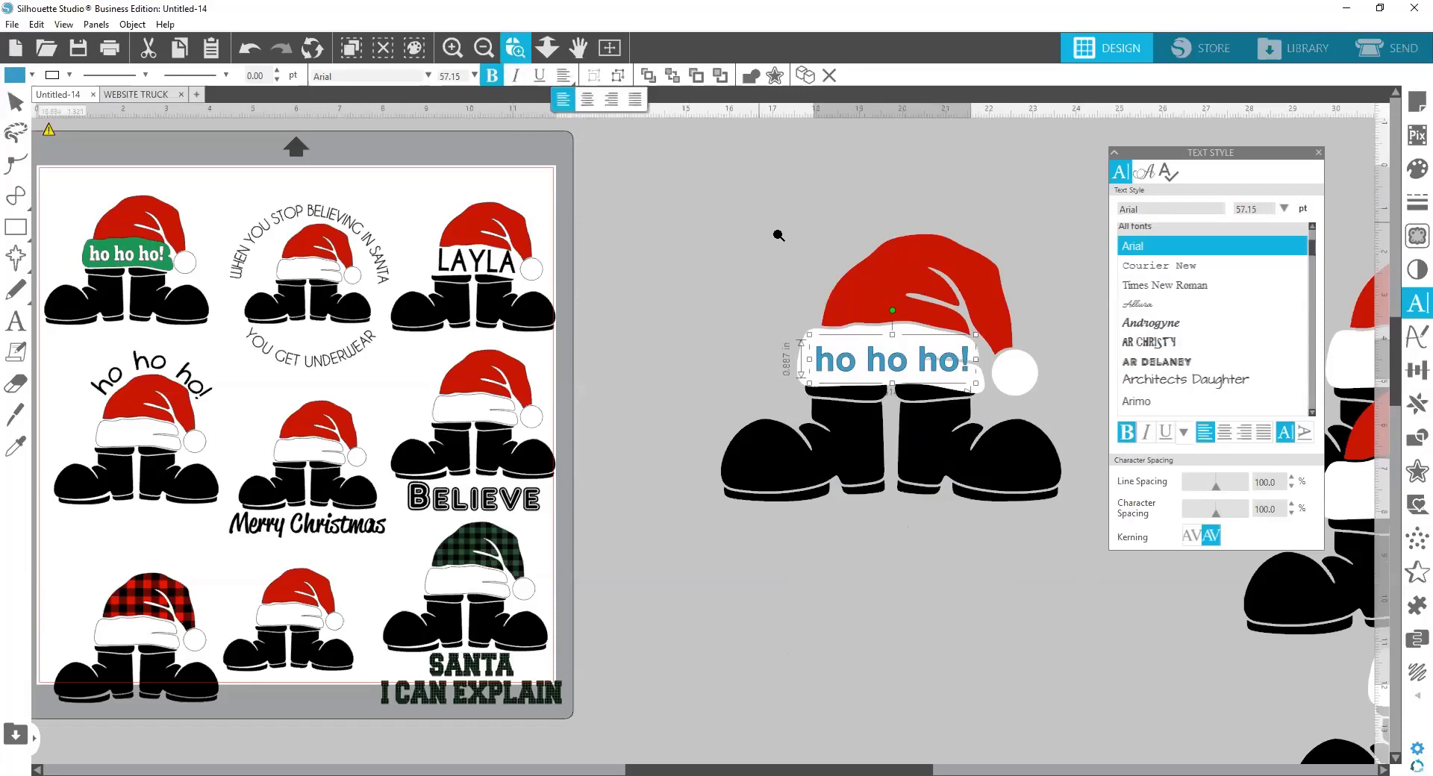
{"action": "left_click_drag", "start_coordinate": [779, 235], "coordinate": [1019, 410]}
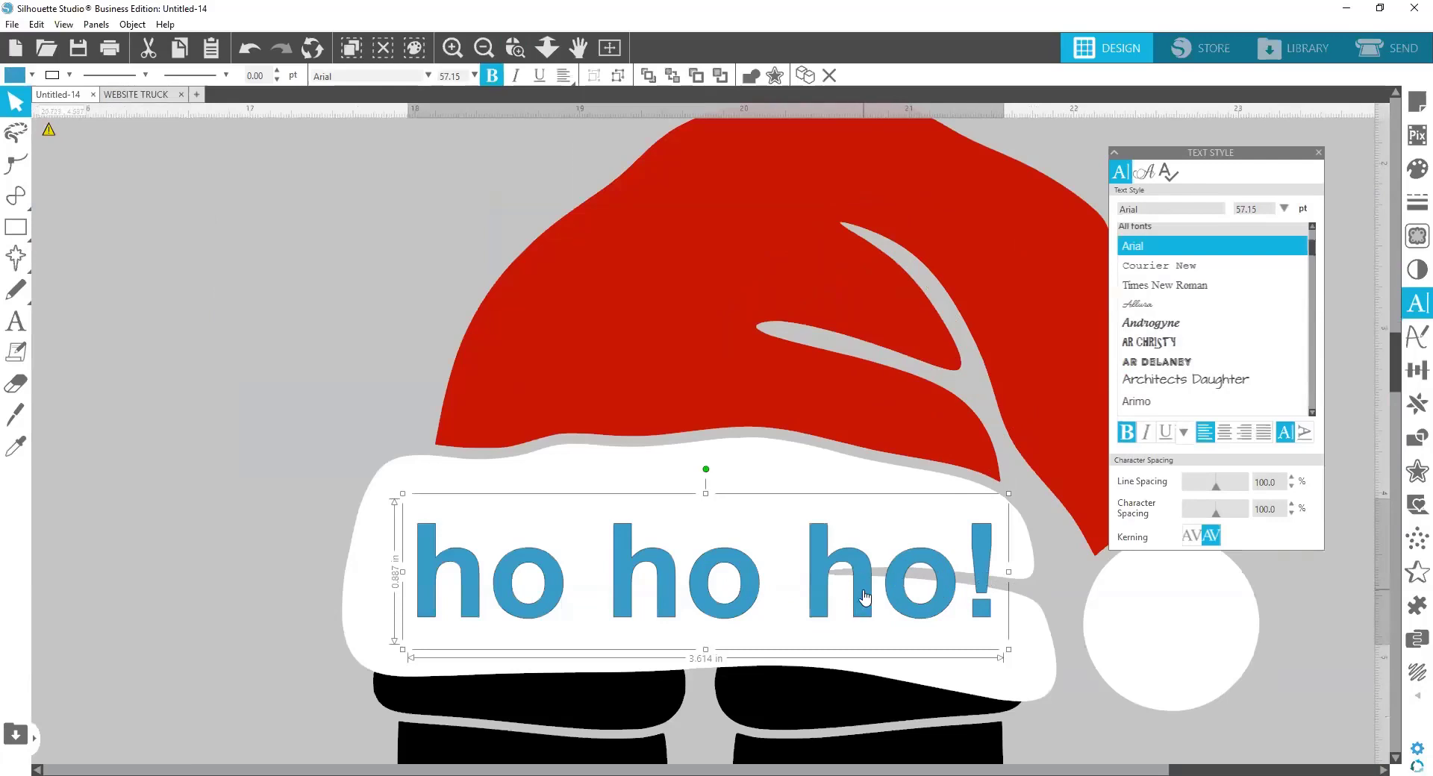
{"action": "left_click_drag", "start_coordinate": [859, 592], "coordinate": [365, 224]}
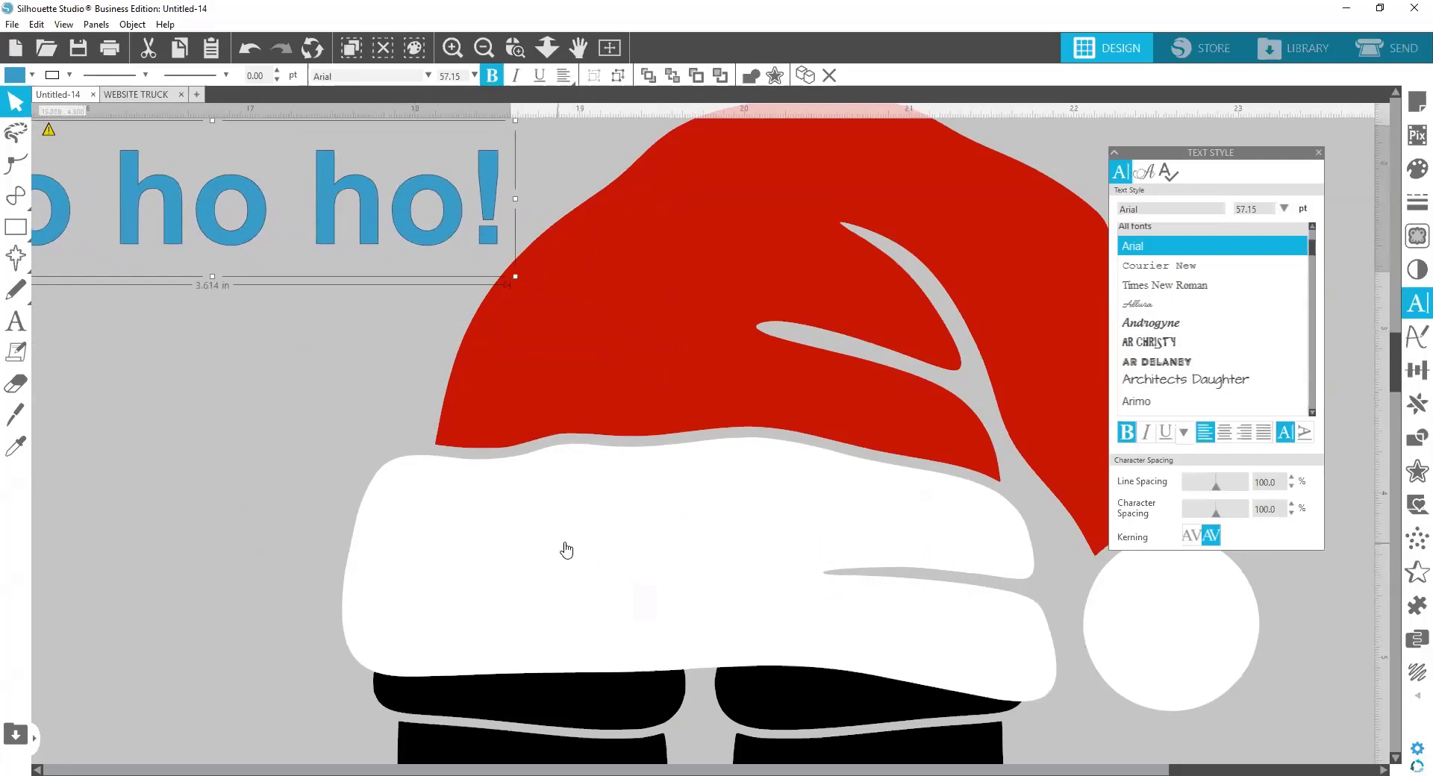
Edit the white brim's points and delete the nodes forming the crease so the brim is solid up to its right edge
{"action": "left_click", "coordinate": [606, 554]}
{"action": "left_click_drag", "start_coordinate": [600, 551], "coordinate": [601, 554]}
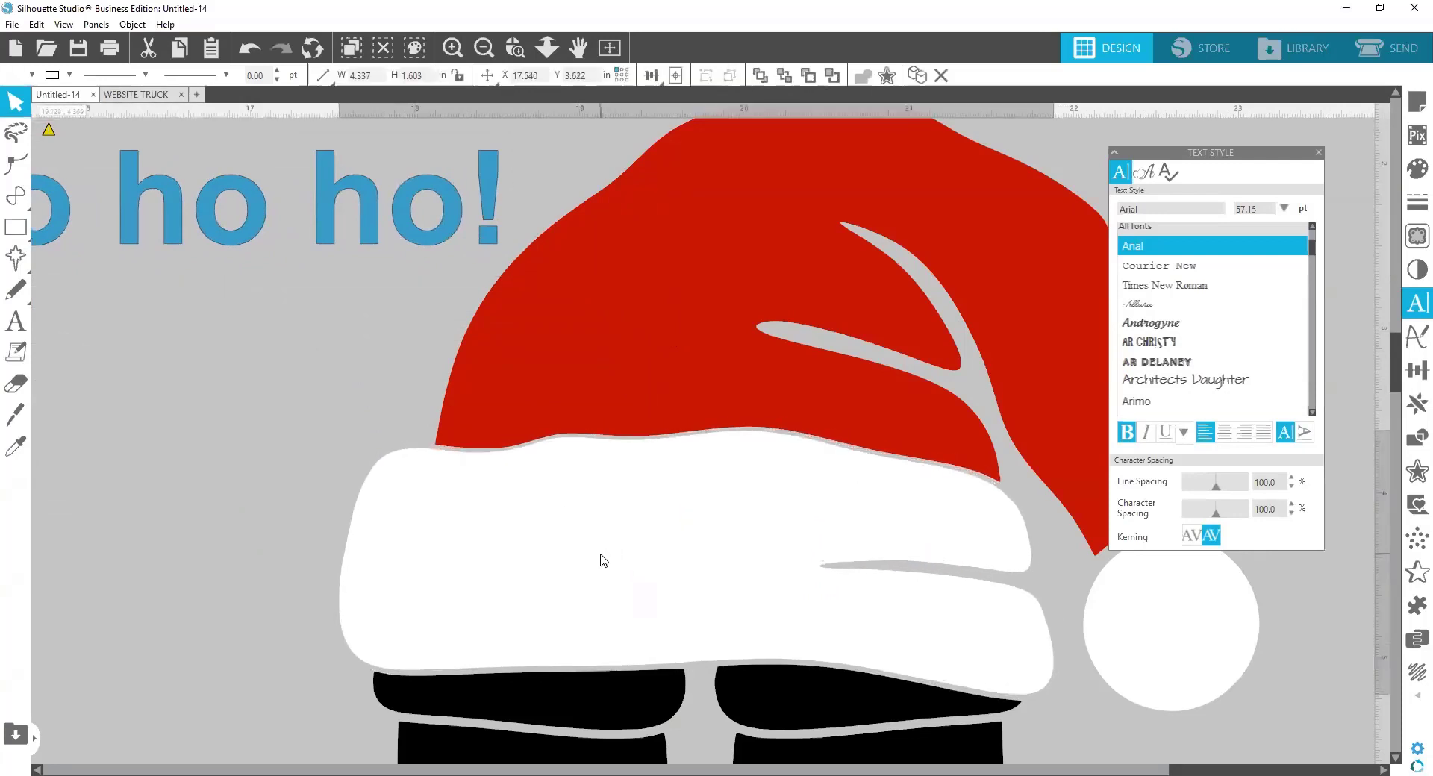
{"action": "left_click", "coordinate": [603, 553]}
{"action": "double_click", "coordinate": [611, 546]}
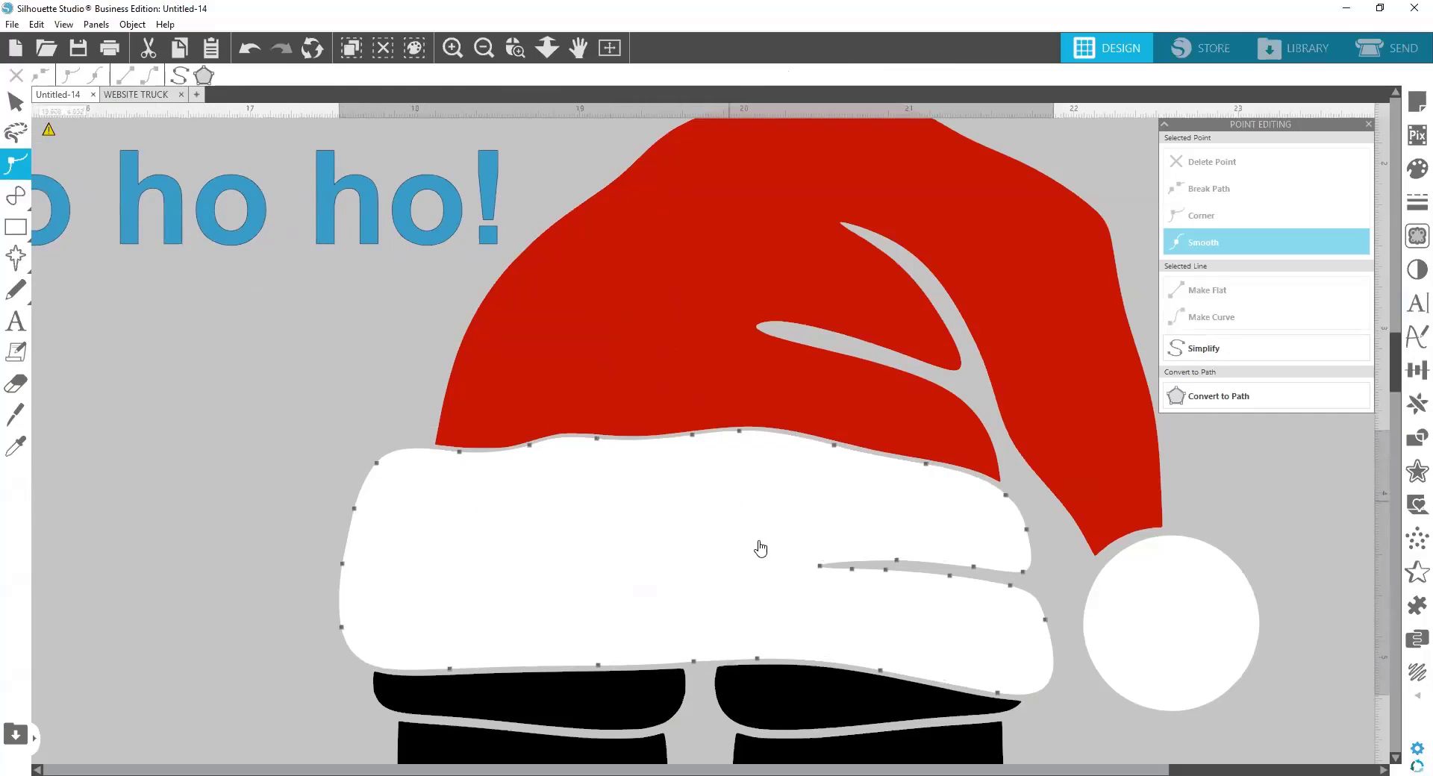
{"action": "left_click", "coordinate": [822, 569]}
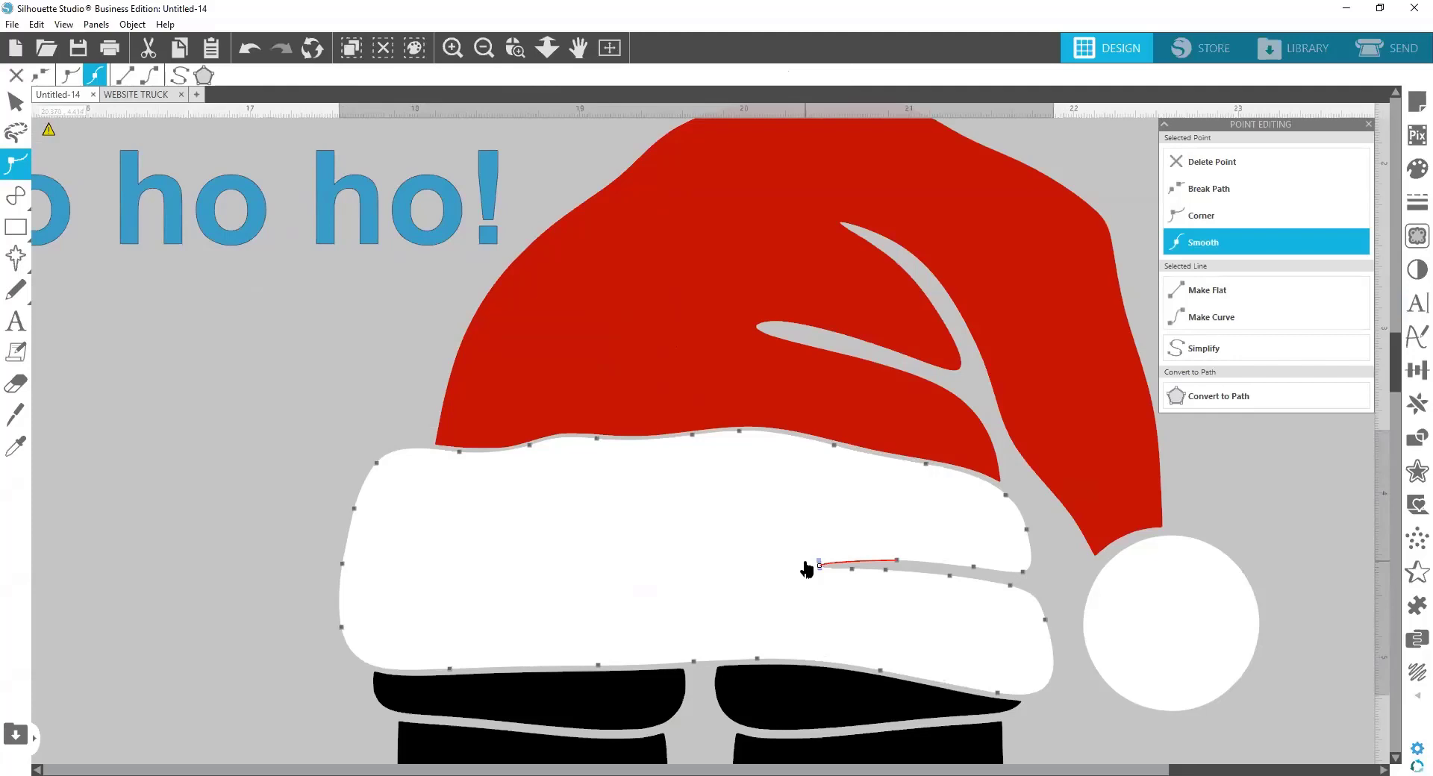
{"action": "key", "text": "Delete"}
{"action": "left_click", "coordinate": [854, 571]}
{"action": "key", "text": "Delete"}
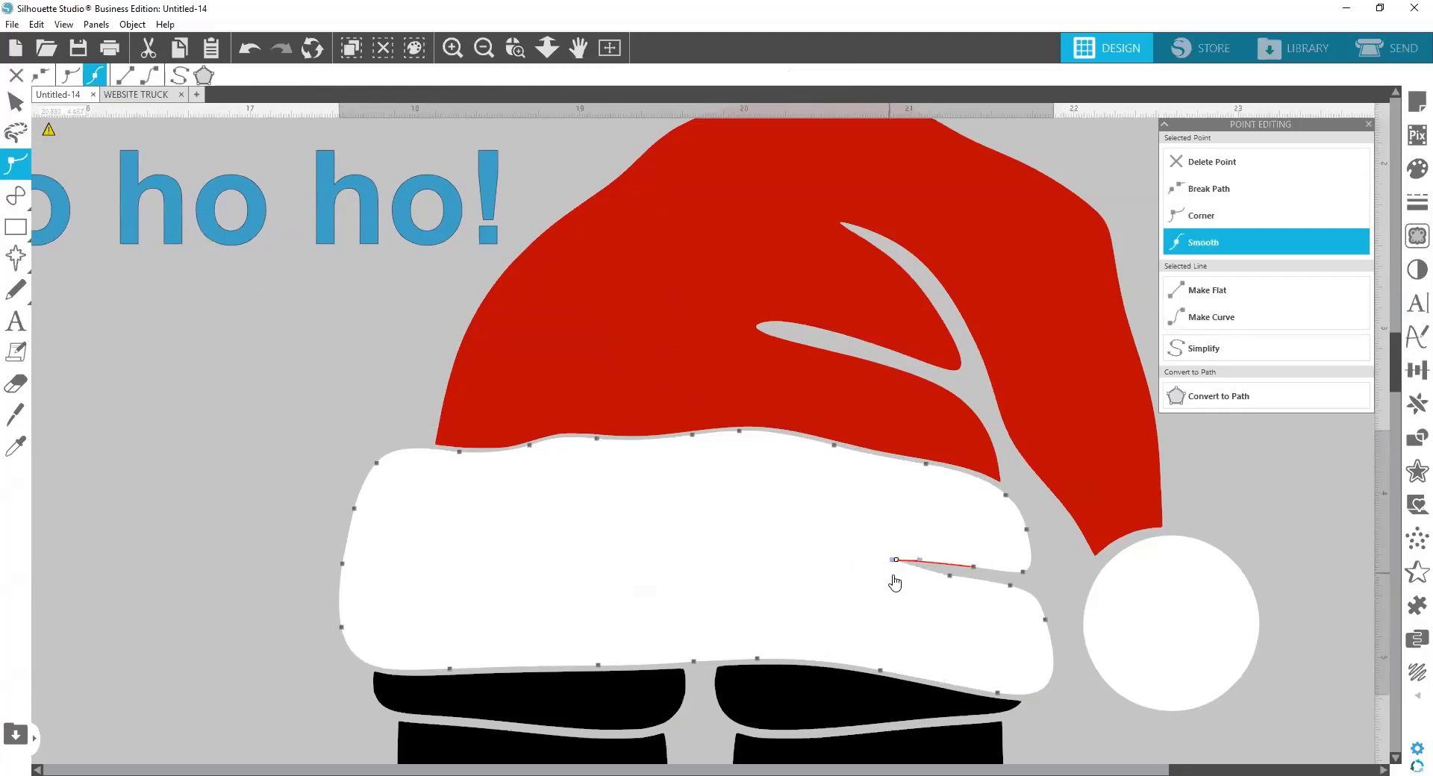
{"action": "key", "text": "Delete"}
{"action": "left_click_drag", "start_coordinate": [974, 569], "coordinate": [1011, 587]}
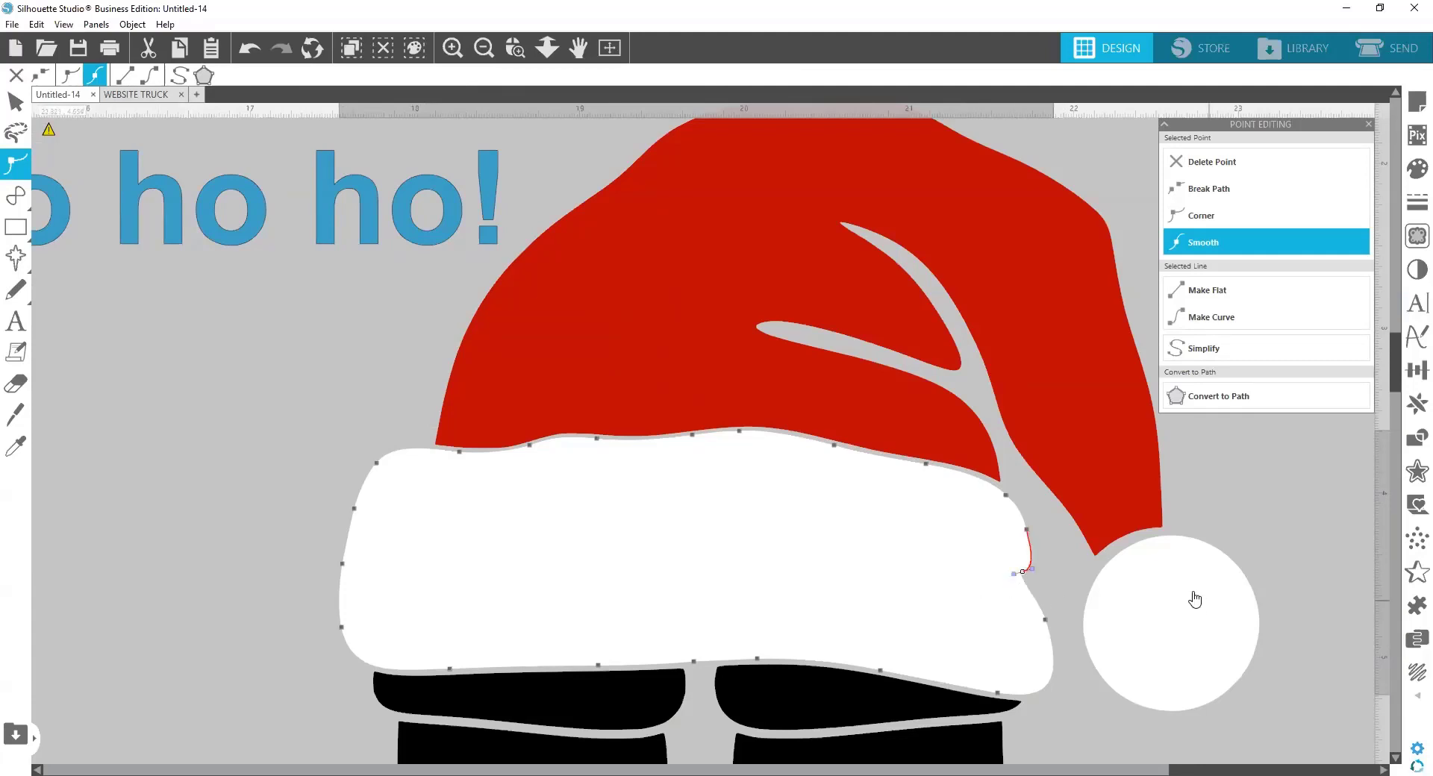
{"action": "left_click", "coordinate": [1075, 557]}
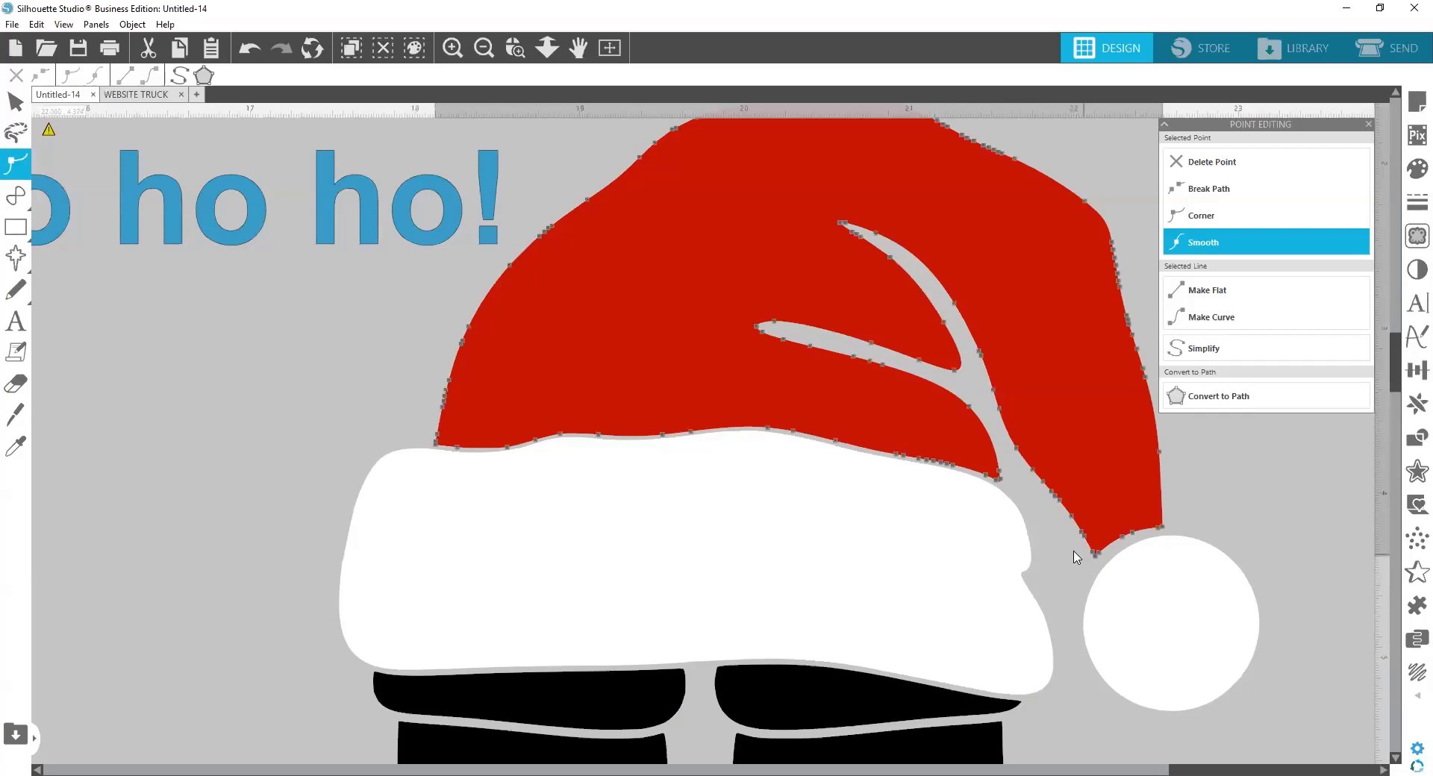
Move the "ho ho ho!" text onto the white hat brim and nudge it until it sits centred
{"action": "left_click", "coordinate": [1145, 746]}
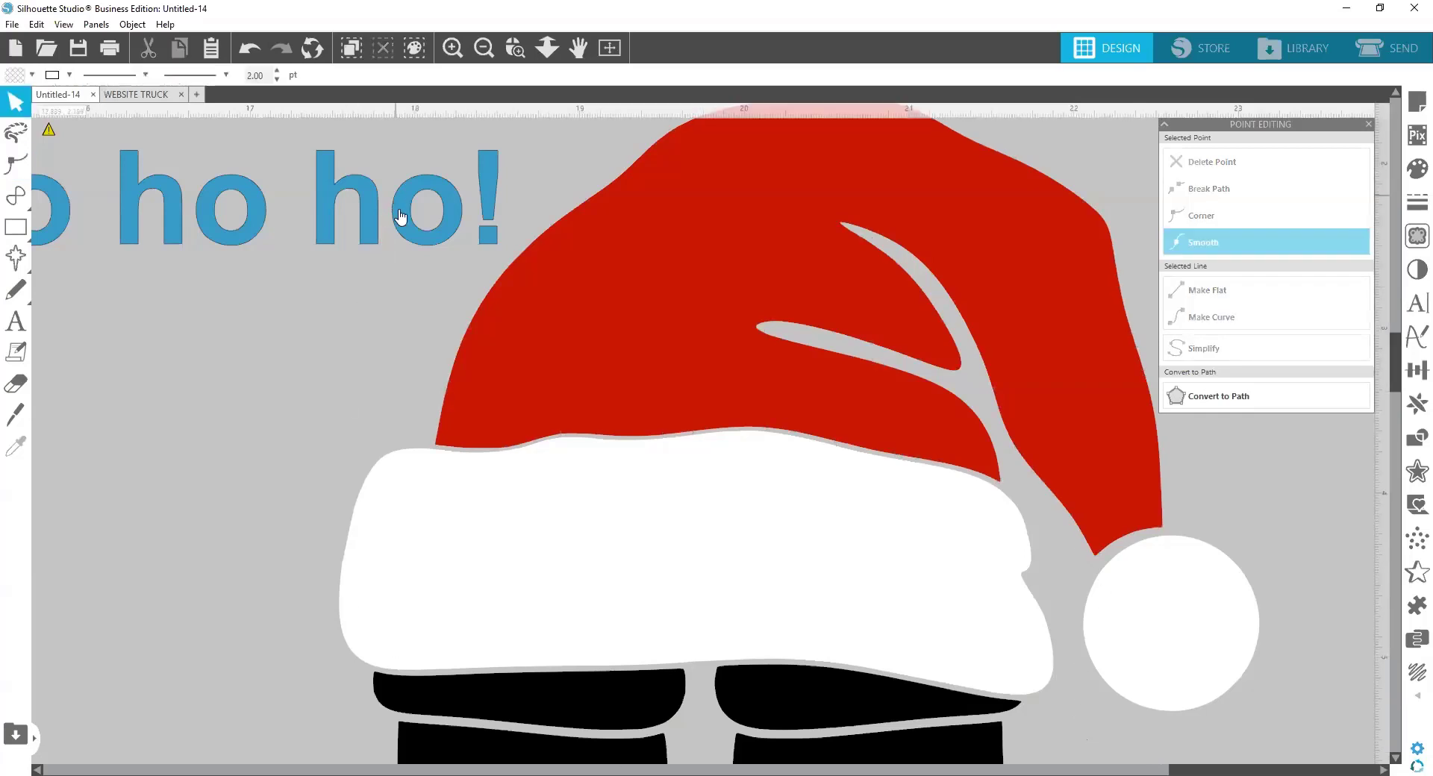
{"action": "left_click_drag", "start_coordinate": [425, 260], "coordinate": [867, 579]}
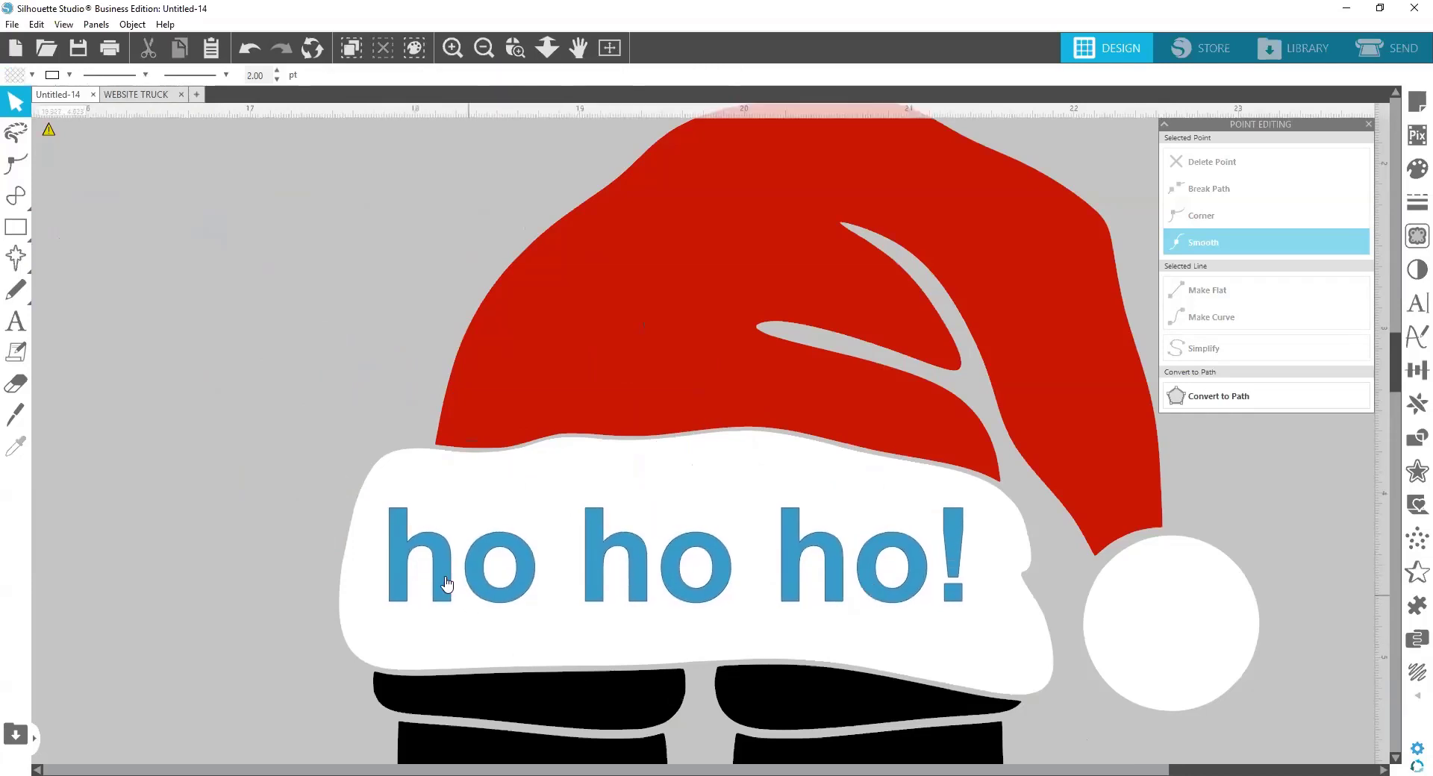
{"action": "left_click_drag", "start_coordinate": [493, 591], "coordinate": [509, 594]}
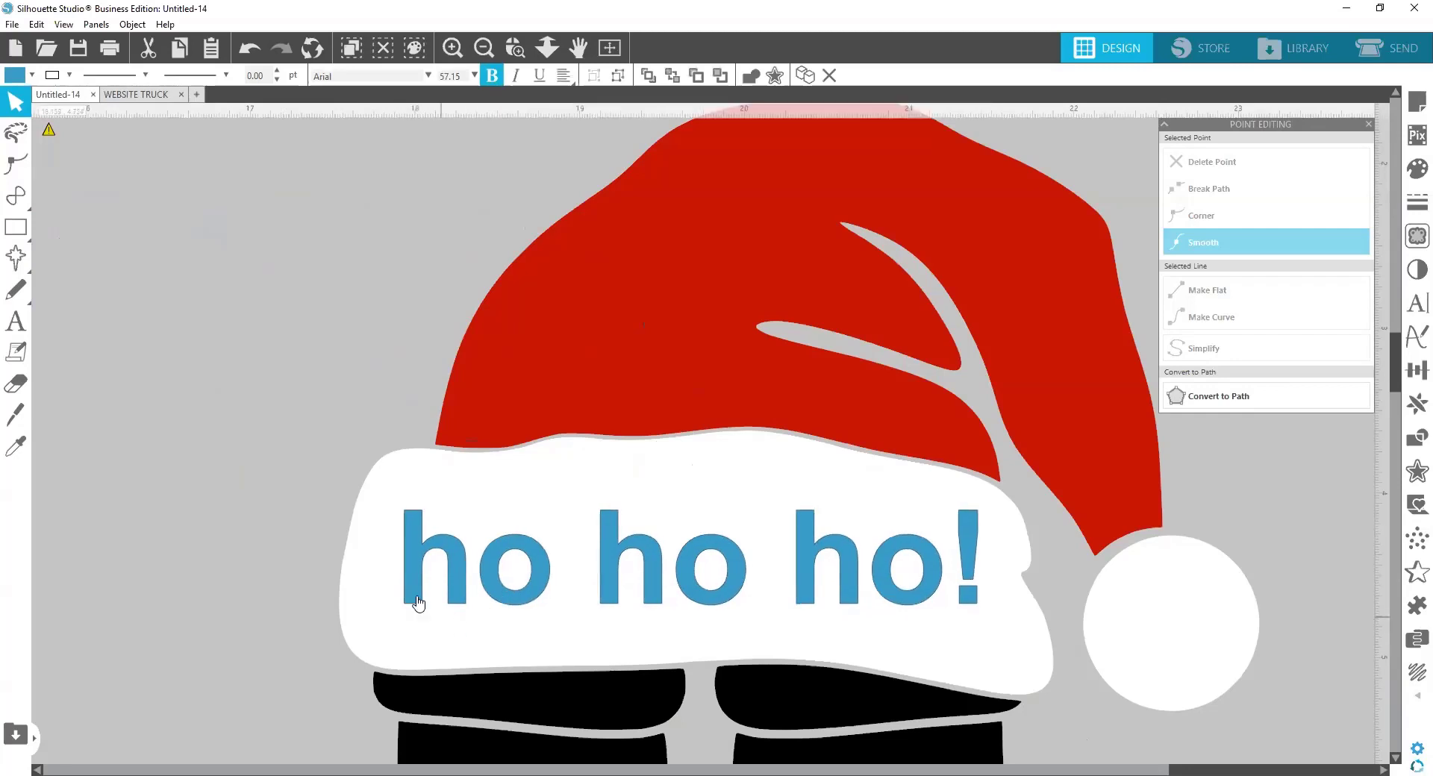
{"action": "left_click", "coordinate": [969, 634]}
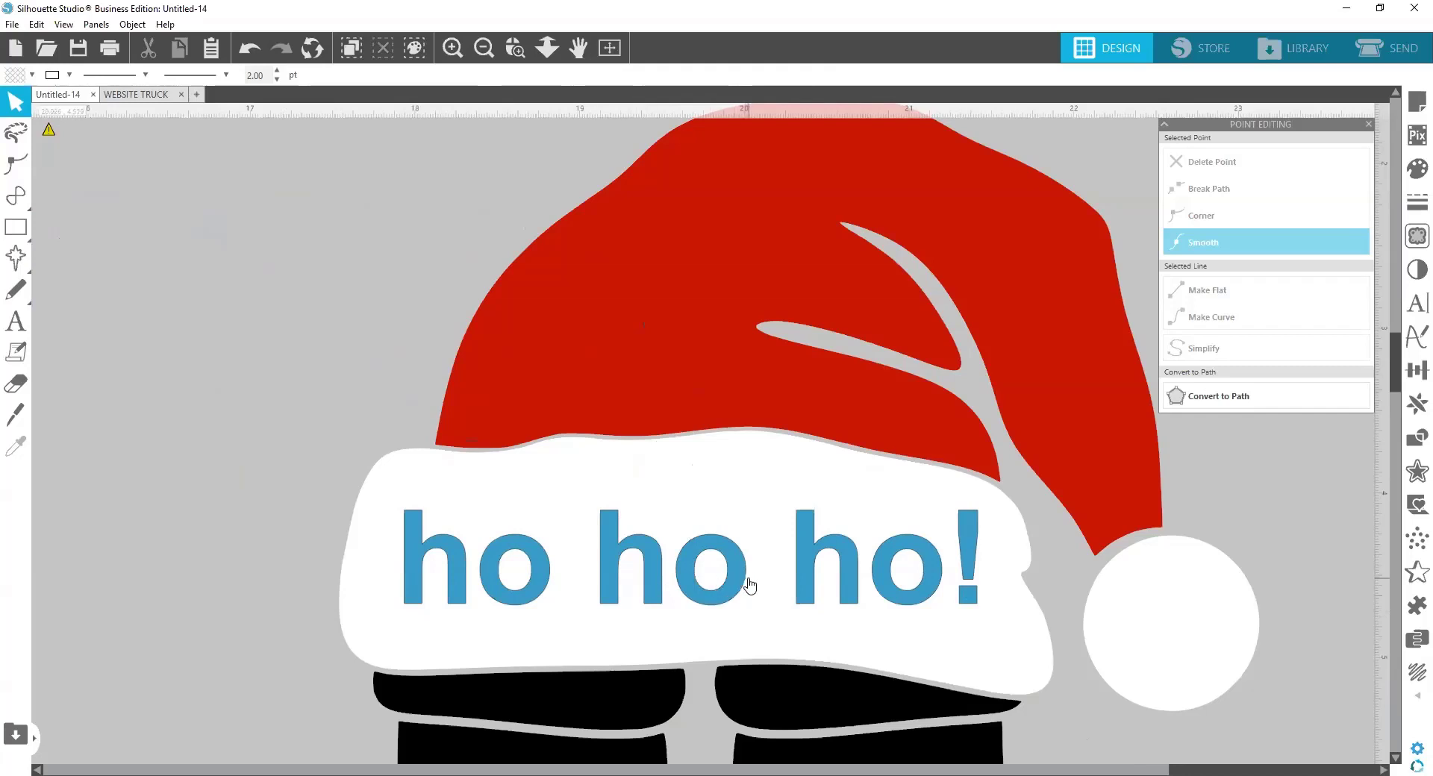
{"action": "left_click_drag", "start_coordinate": [739, 592], "coordinate": [750, 594]}
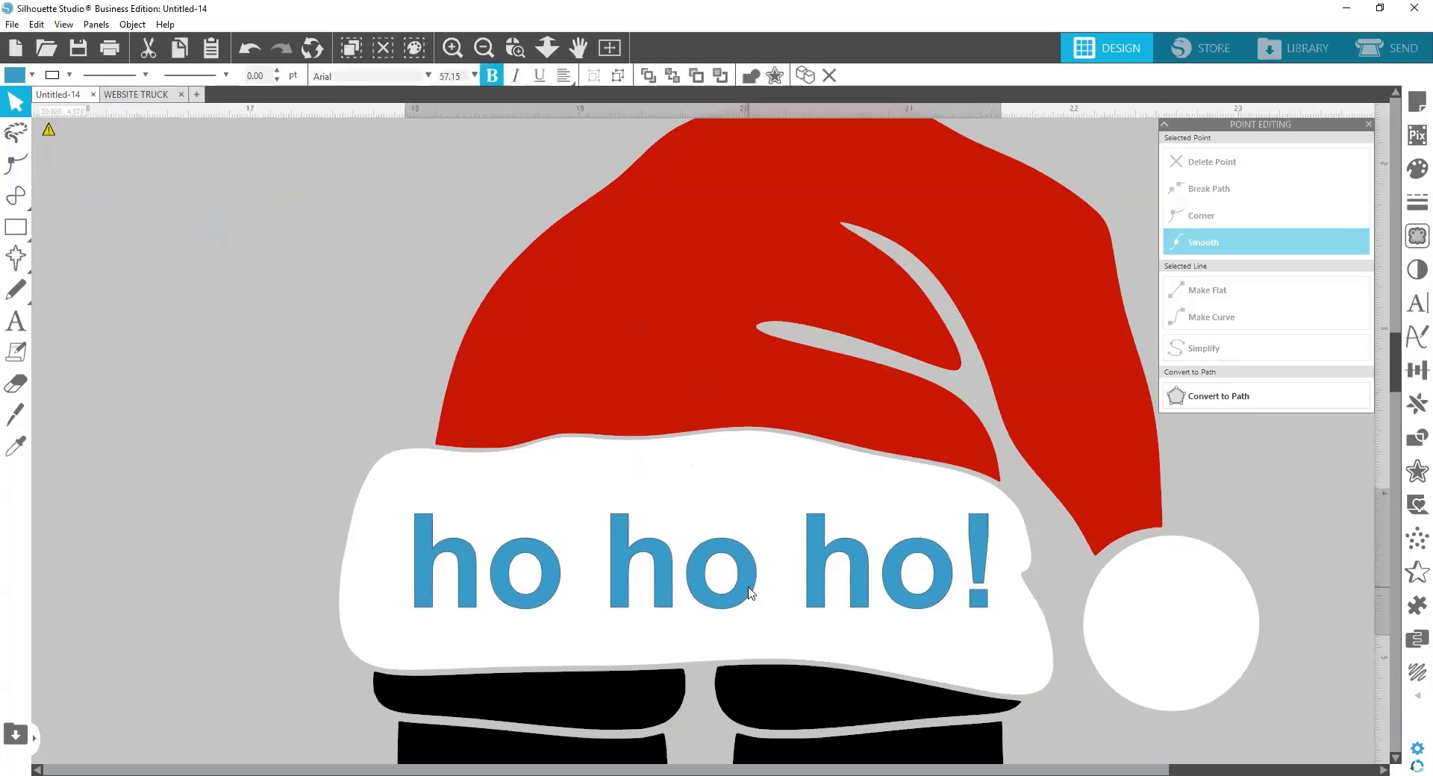
{"action": "key", "text": "Escape"}
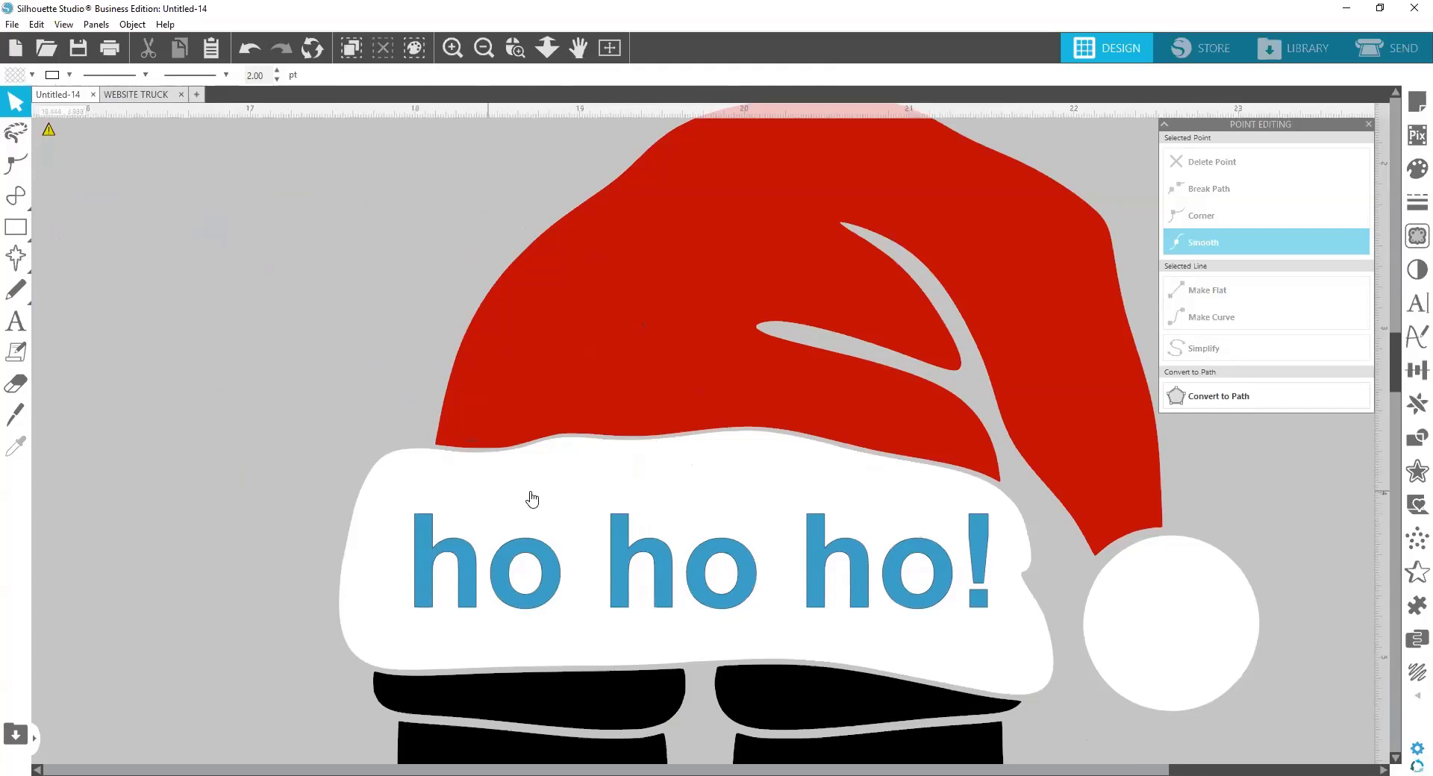
Subtract the "ho ho ho!" text from the white brim so the letters are cut out of it
{"action": "left_click", "coordinate": [554, 572]}
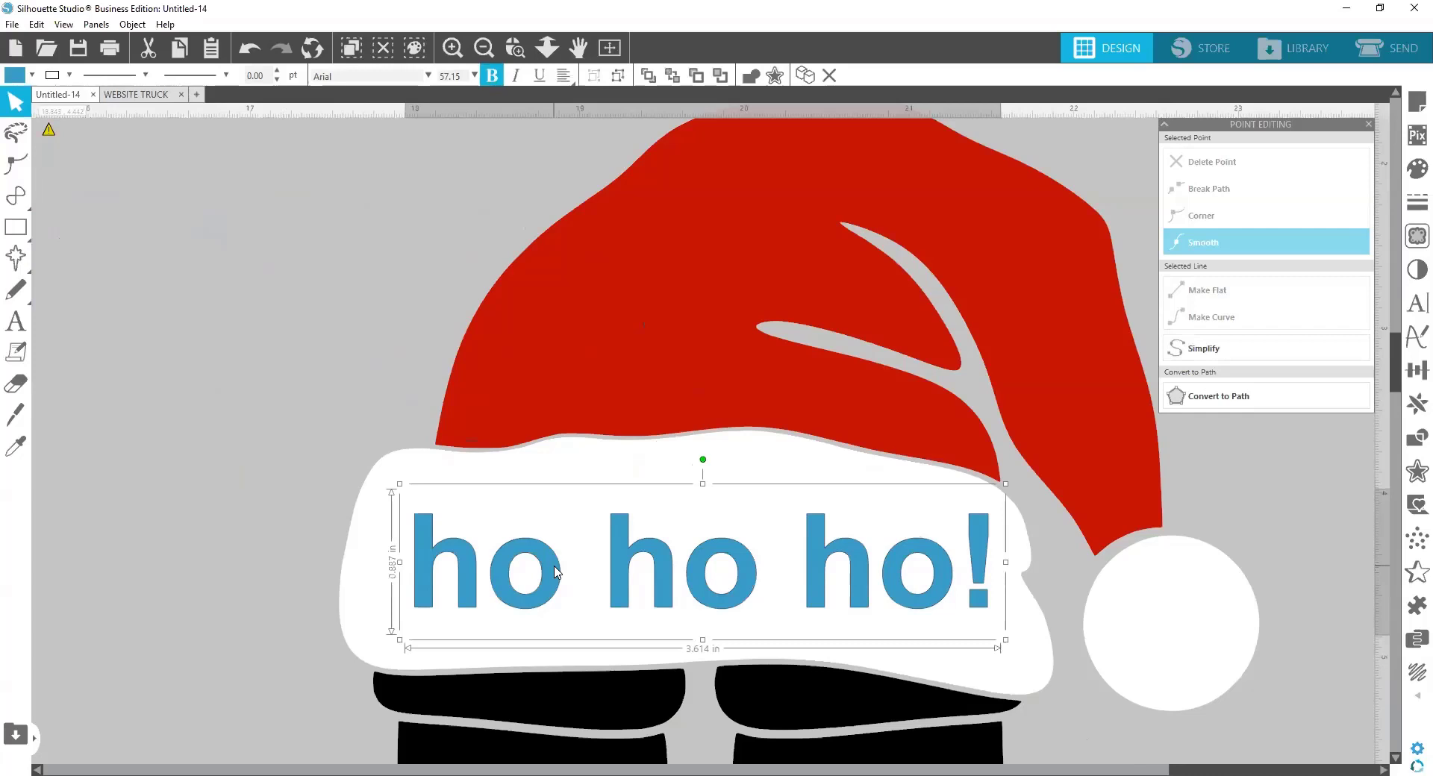
{"action": "left_click", "coordinate": [610, 467]}
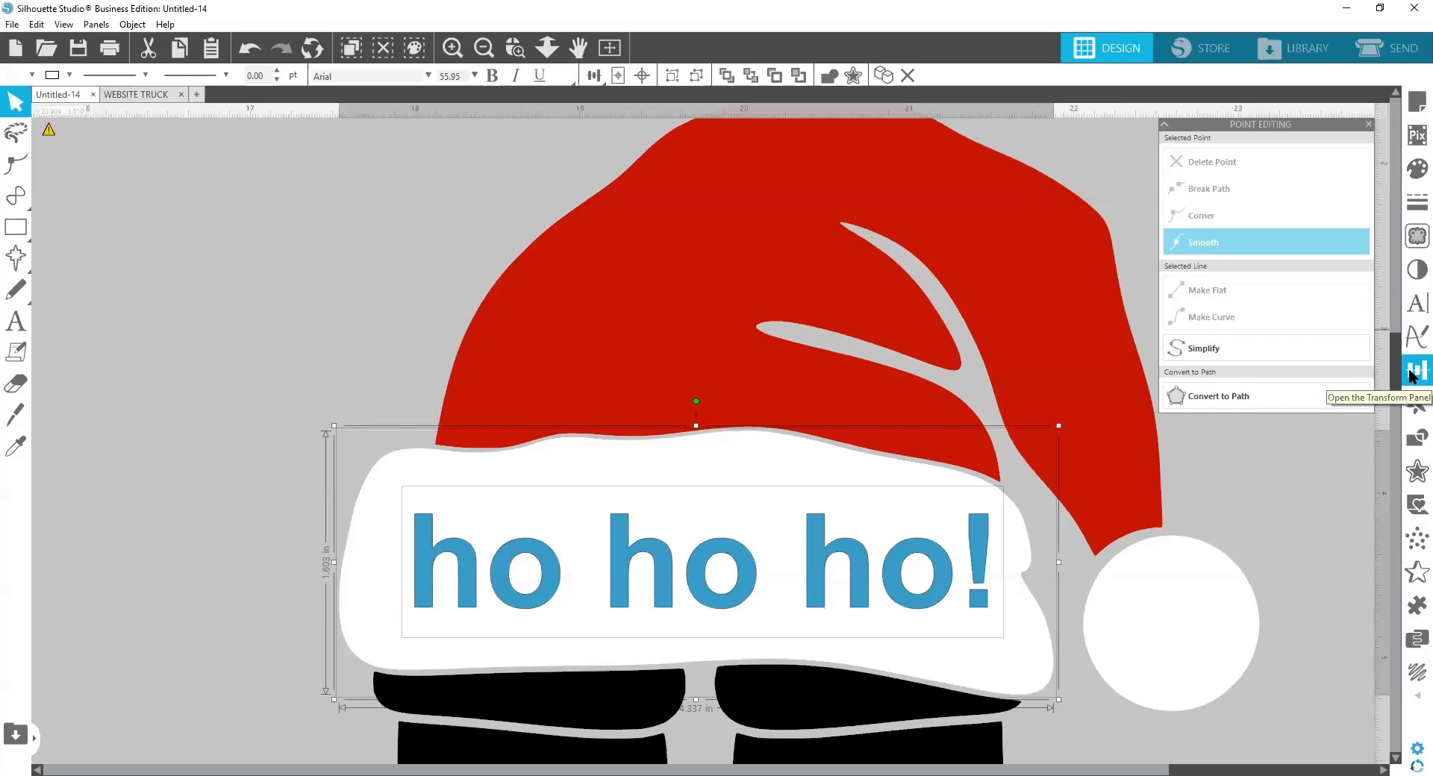
{"action": "left_click", "coordinate": [1412, 446]}
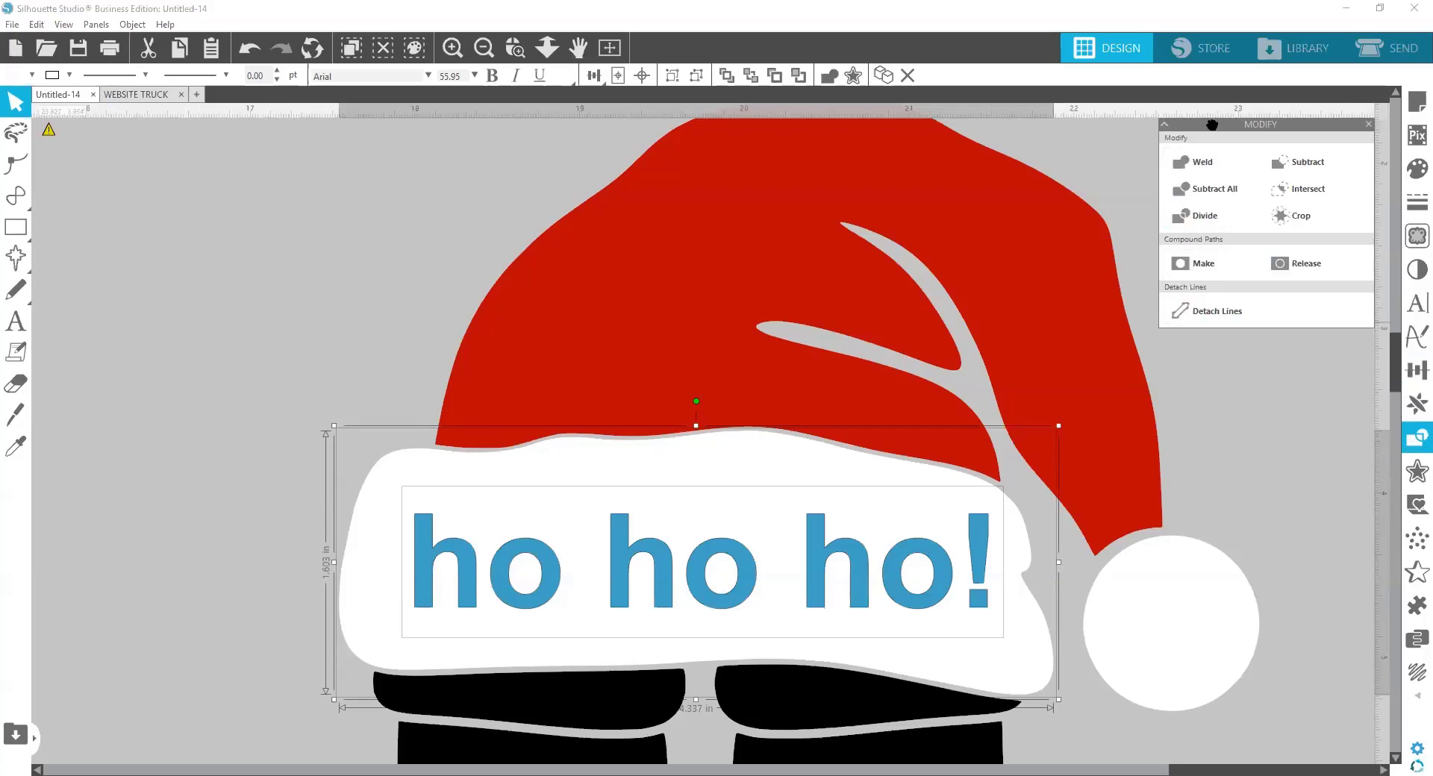
{"action": "left_click_drag", "start_coordinate": [1209, 124], "coordinate": [1149, 166]}
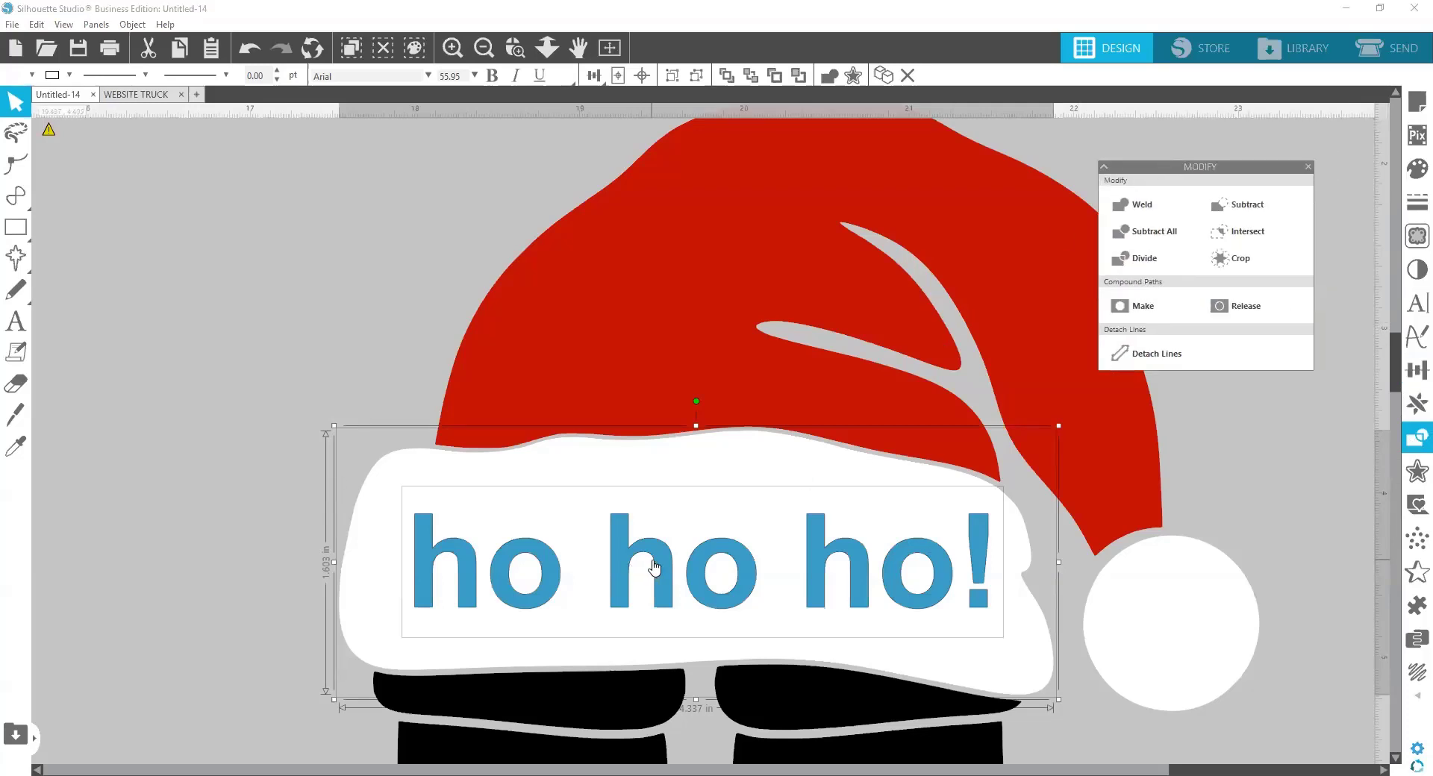
{"action": "left_click_drag", "start_coordinate": [667, 566], "coordinate": [668, 565]}
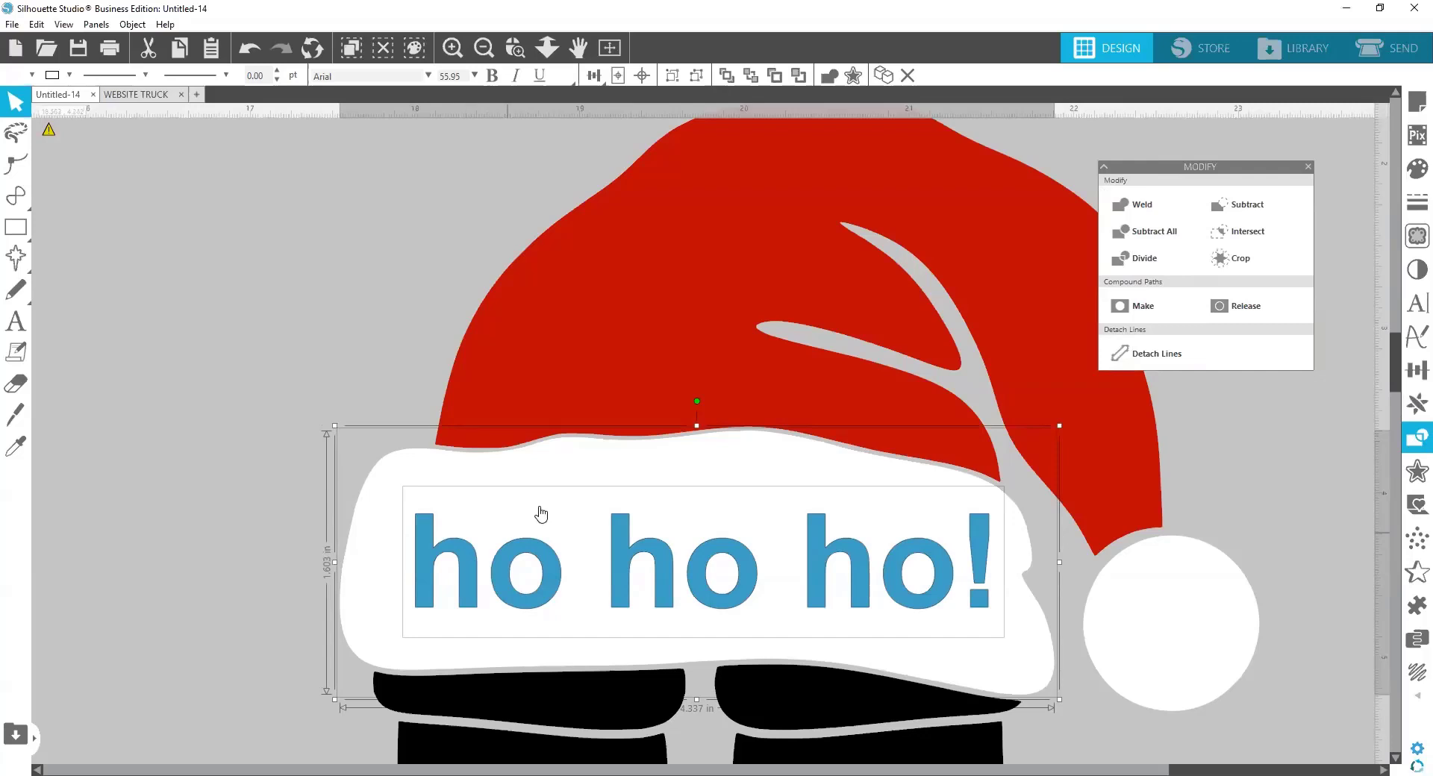
{"action": "left_click", "coordinate": [1245, 206]}
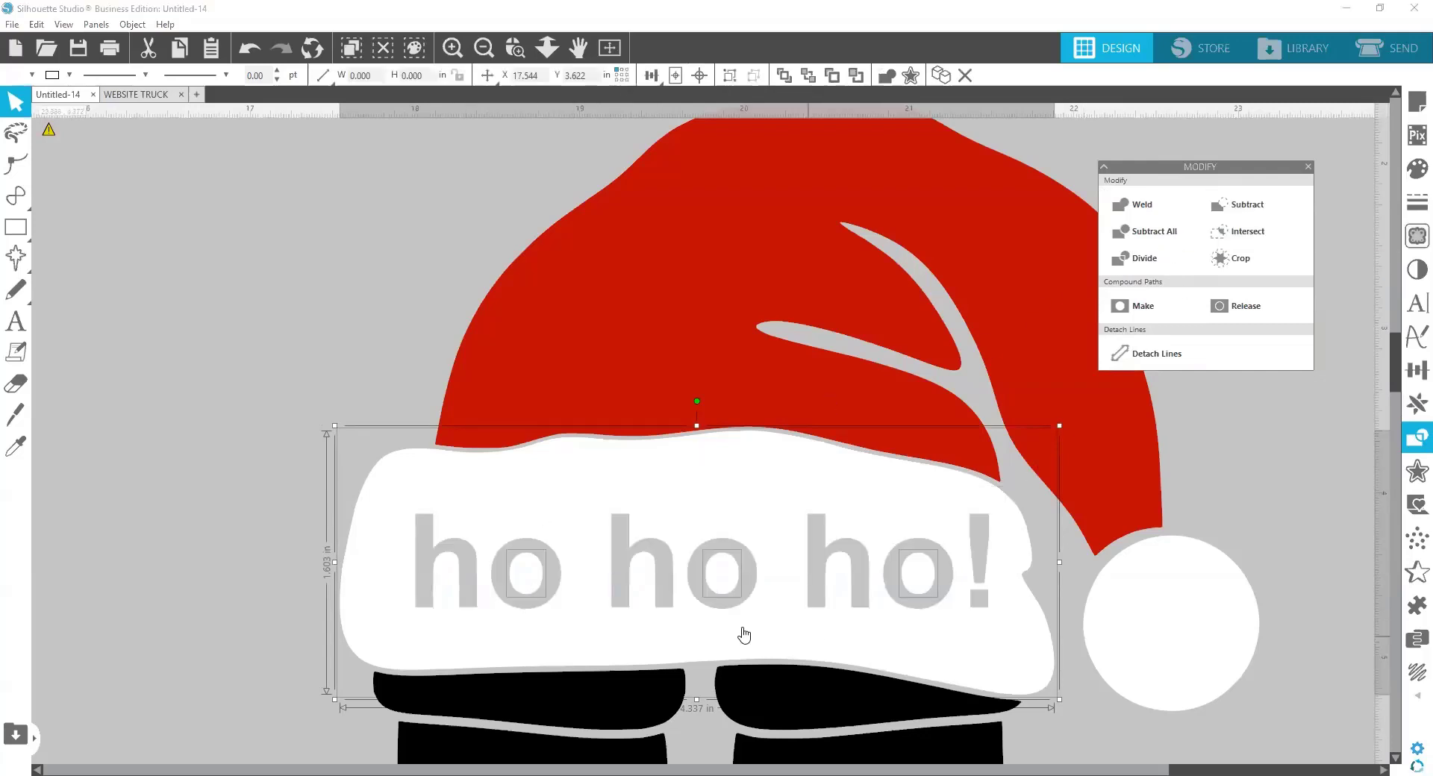
Group the cut-out brim with the loose centres of the letter o's
{"action": "left_click", "coordinate": [351, 360]}
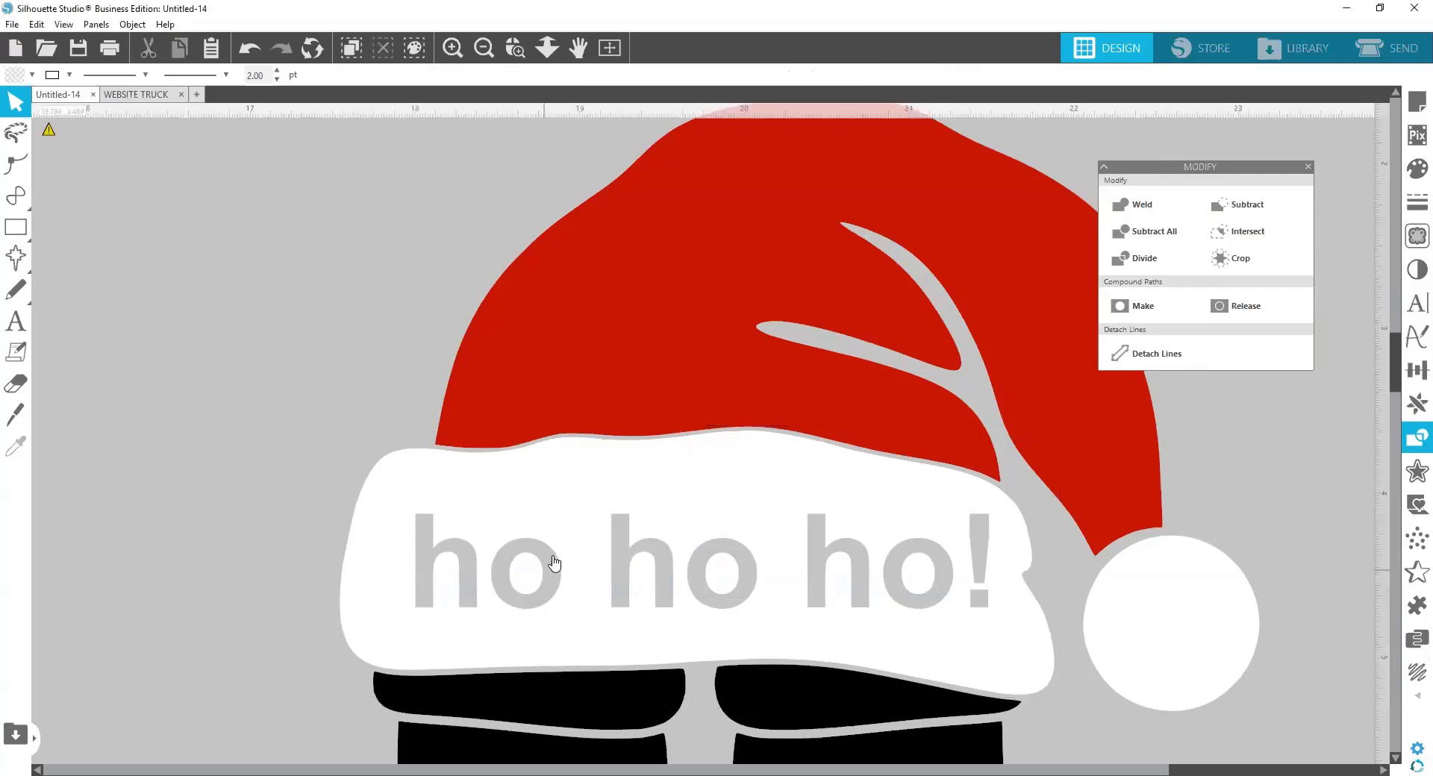
{"action": "left_click", "coordinate": [572, 511]}
{"action": "mouse_move", "coordinate": [572, 508]}
{"action": "left_mouse_down"}
{"action": "mouse_move", "coordinate": [579, 345]}
{"action": "mouse_move", "coordinate": [575, 515]}
{"action": "left_mouse_up"}
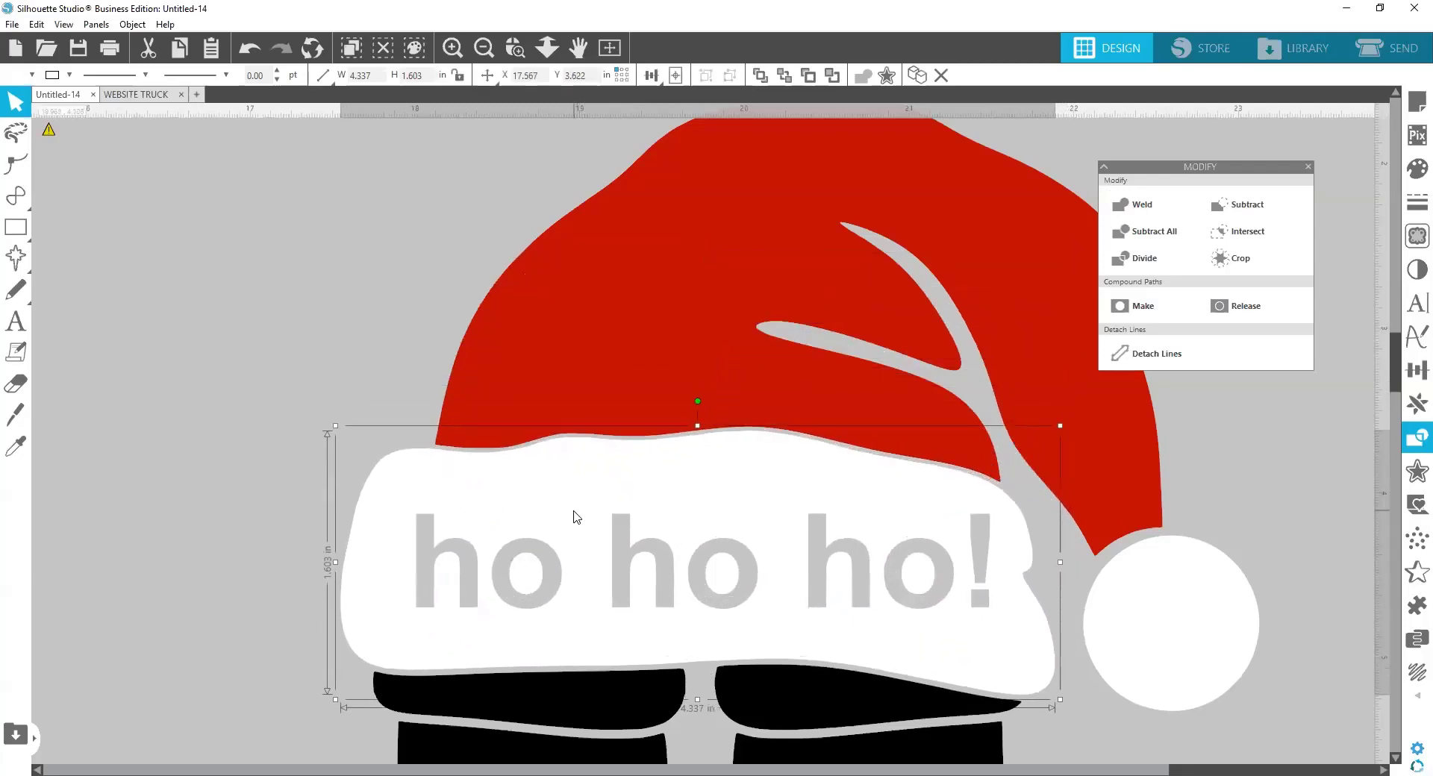
{"action": "left_click", "coordinate": [232, 581]}
{"action": "left_click_drag", "start_coordinate": [213, 565], "coordinate": [985, 607]}
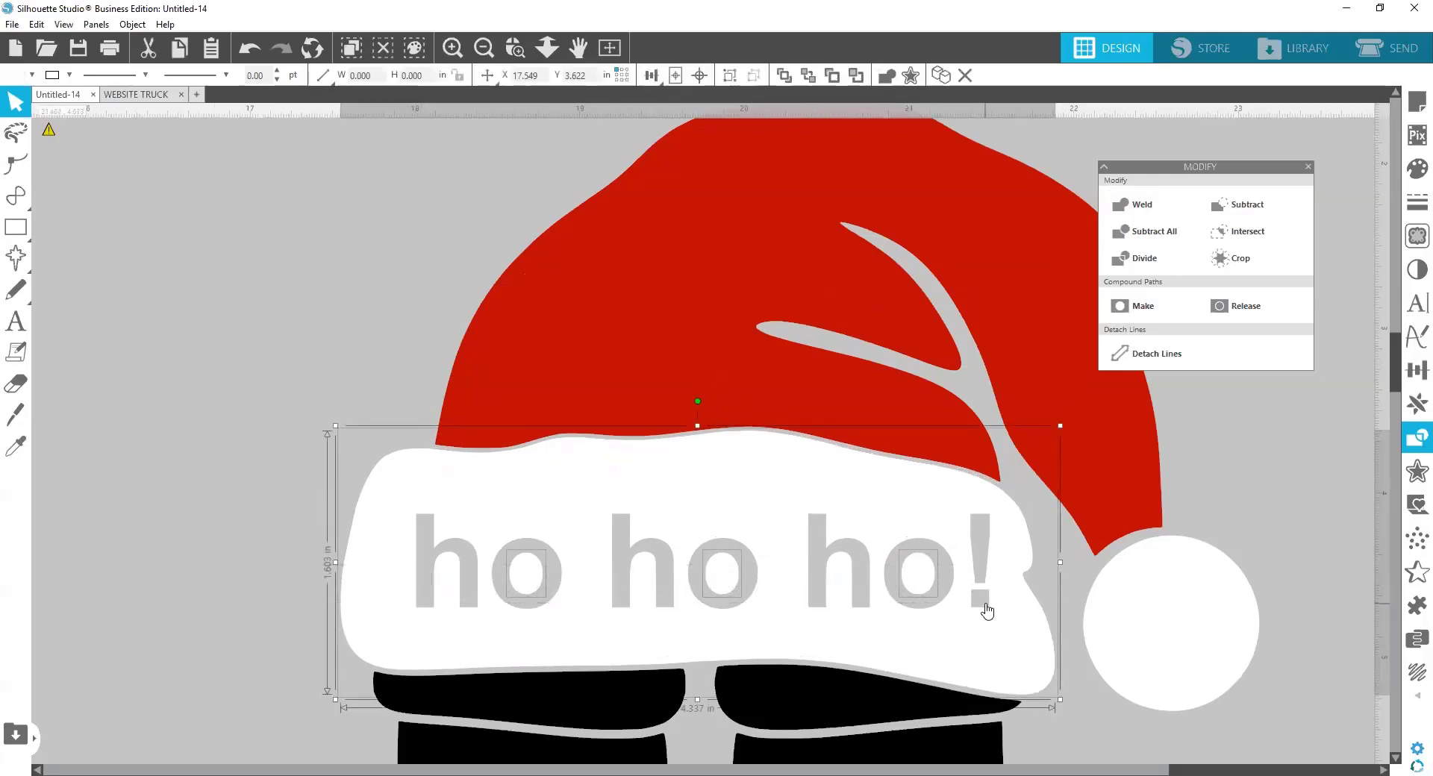
{"action": "right_click", "coordinate": [981, 606]}
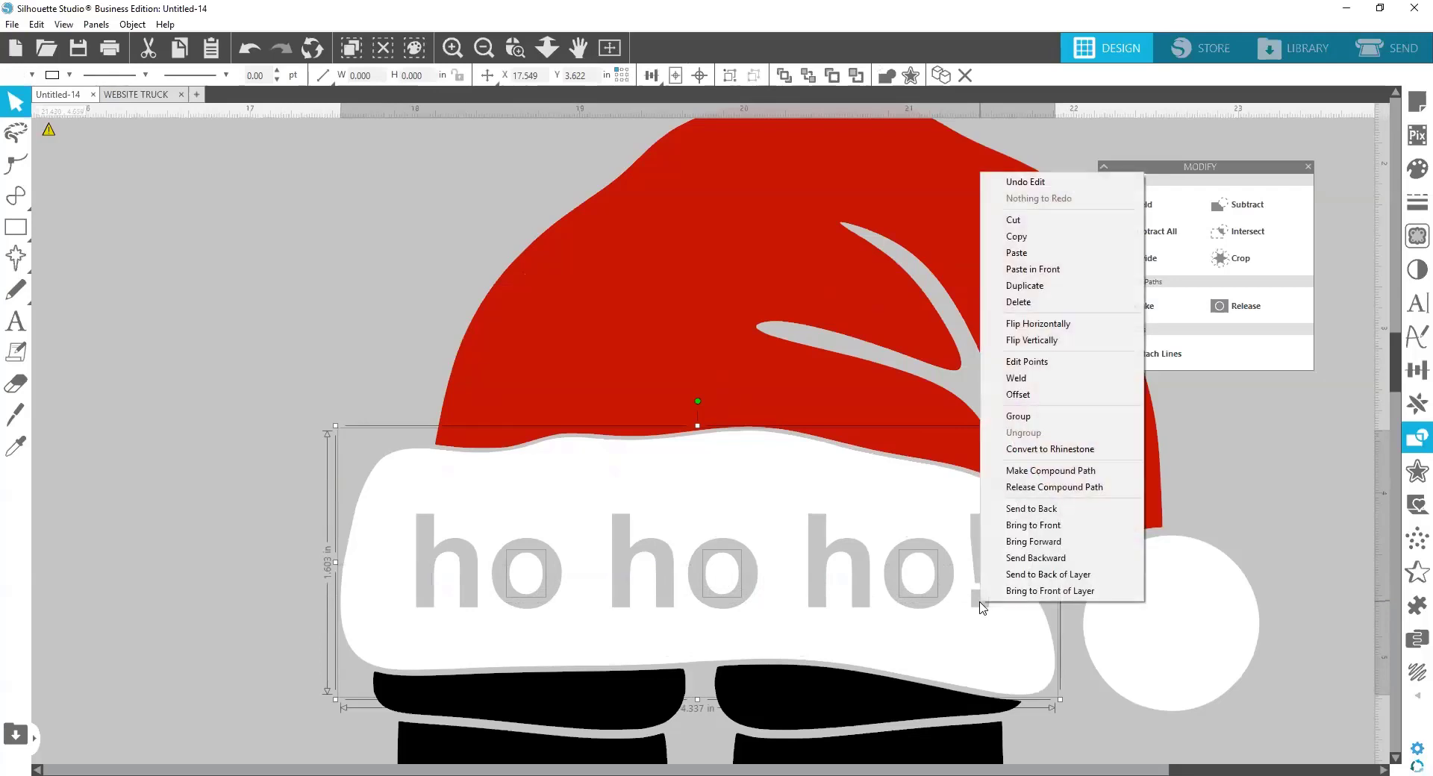
{"action": "left_click", "coordinate": [1018, 416]}
{"action": "mouse_move", "coordinate": [698, 536]}
{"action": "left_mouse_down"}
{"action": "mouse_move", "coordinate": [705, 435]}
{"action": "mouse_move", "coordinate": [685, 282]}
{"action": "mouse_move", "coordinate": [804, 314]}
{"action": "mouse_move", "coordinate": [682, 415]}
{"action": "mouse_move", "coordinate": [715, 284]}
{"action": "mouse_move", "coordinate": [704, 297]}
{"action": "mouse_move", "coordinate": [688, 380]}
{"action": "mouse_move", "coordinate": [702, 532]}
{"action": "left_mouse_up"}
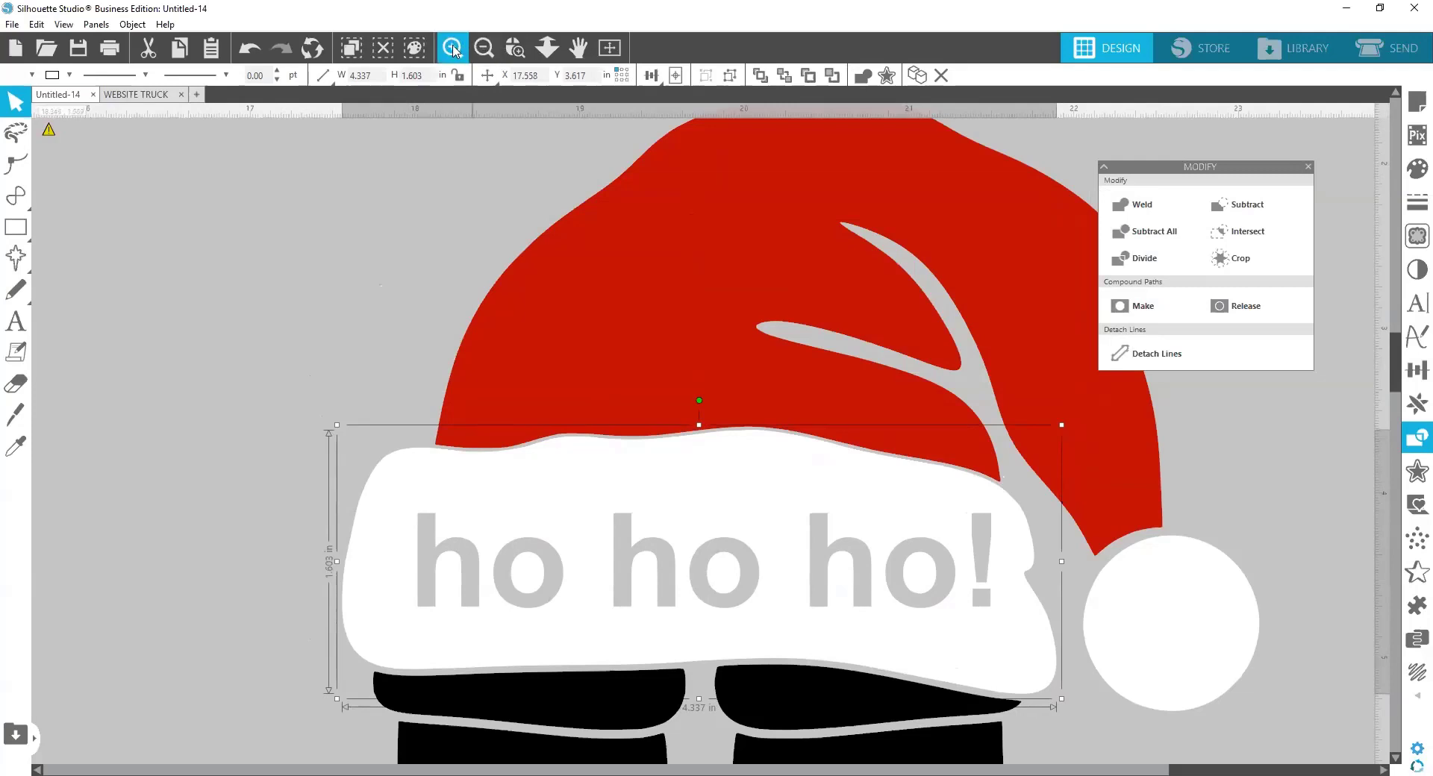
Fill the grouped "ho ho ho!" brim with green
{"action": "left_click", "coordinate": [491, 53]}
{"action": "left_click", "coordinate": [491, 52]}
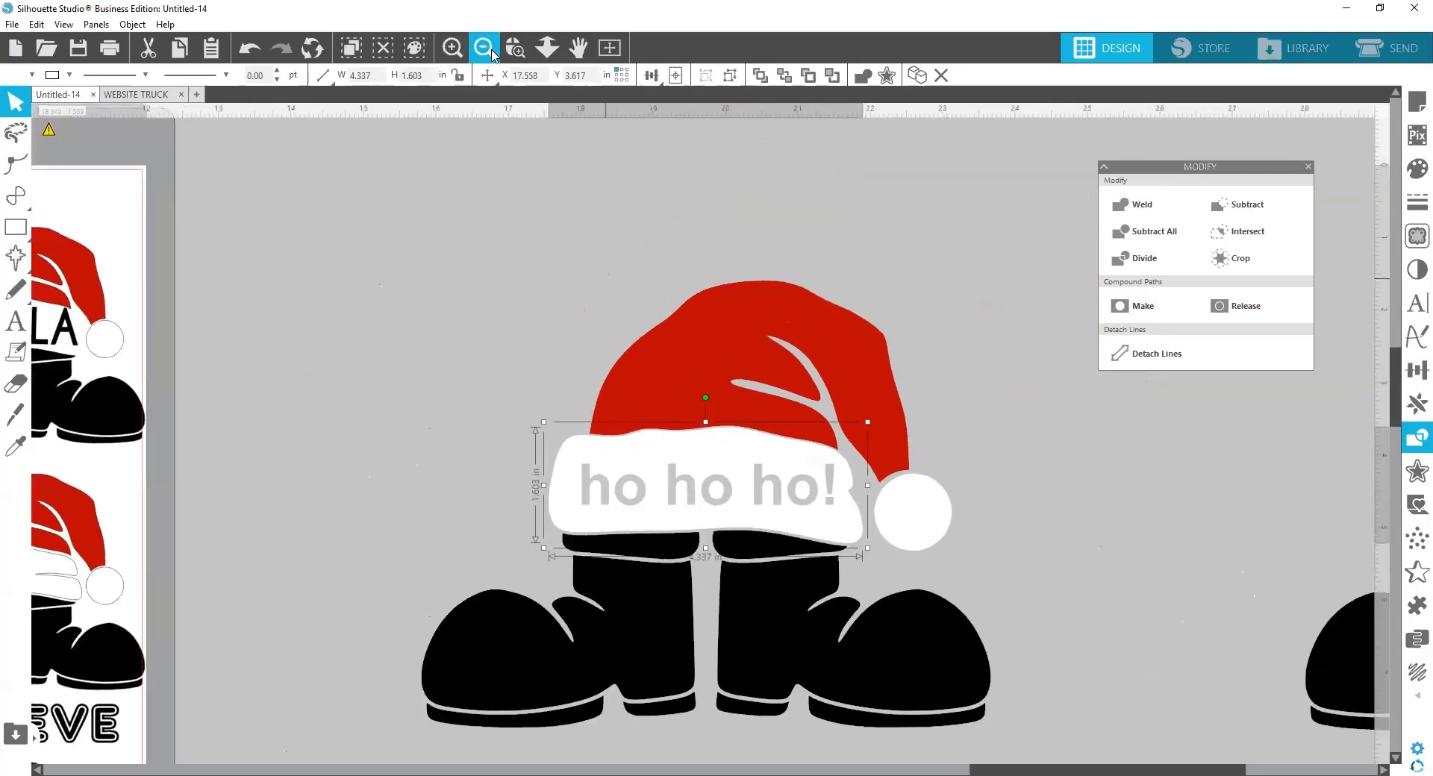
{"action": "left_click", "coordinate": [492, 53]}
{"action": "left_click", "coordinate": [491, 52]}
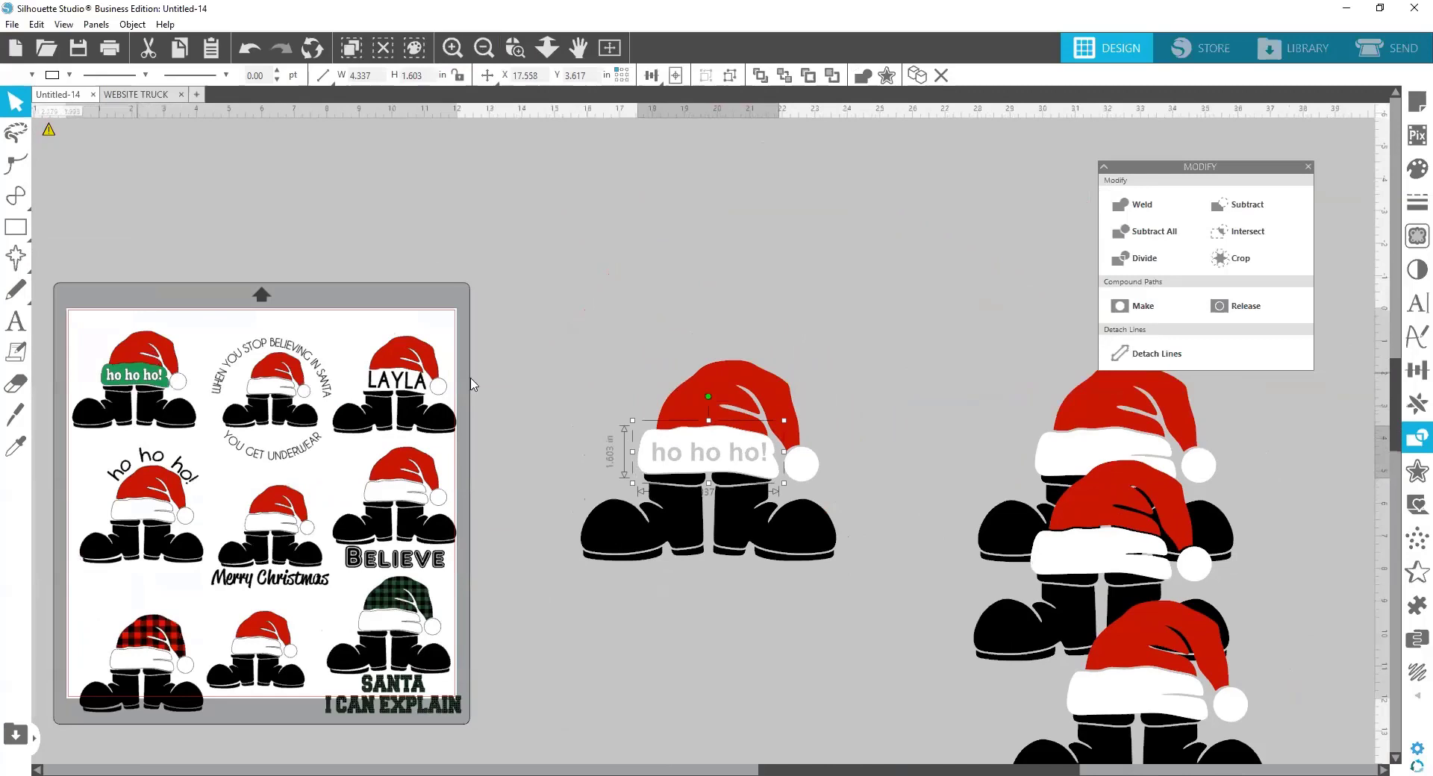
{"action": "left_click", "coordinate": [903, 322]}
{"action": "left_click", "coordinate": [644, 460]}
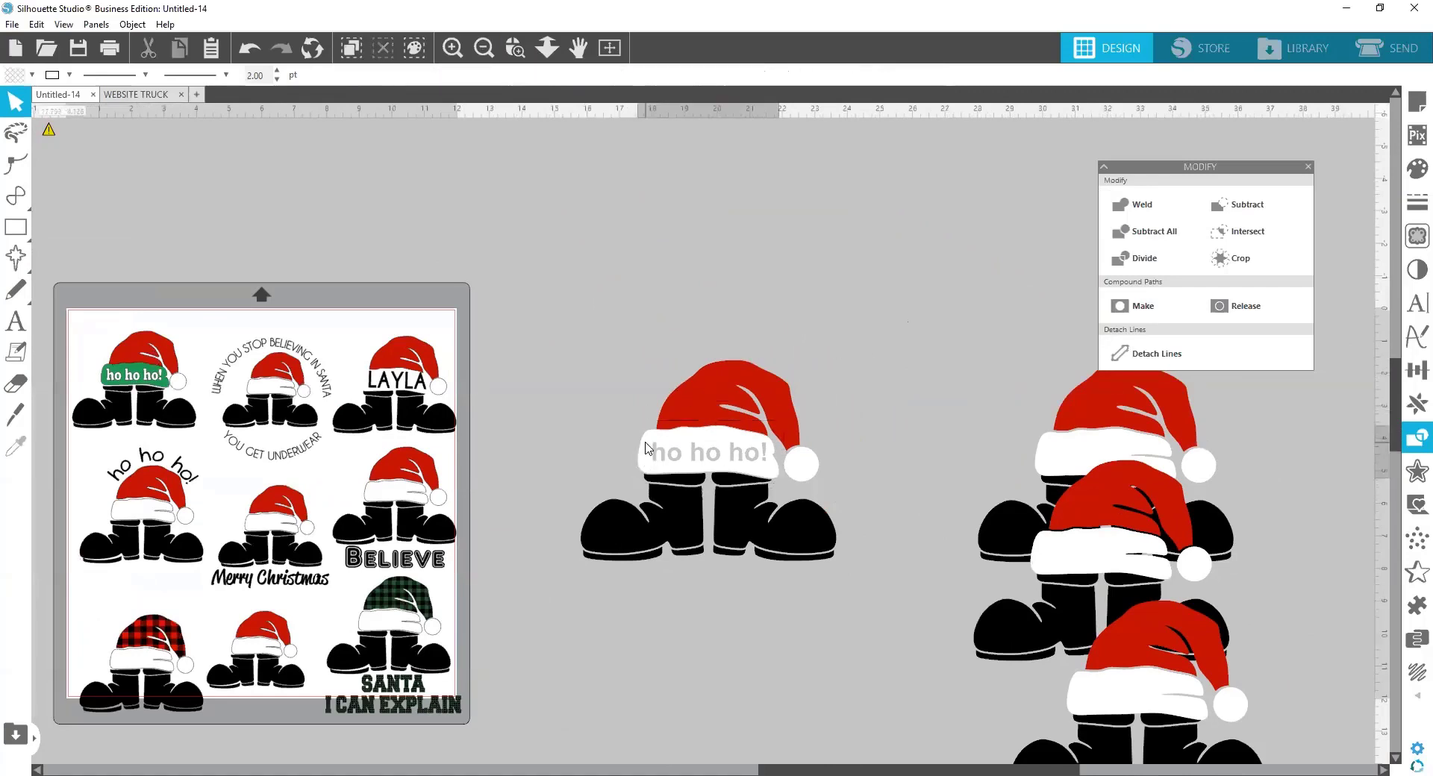
{"action": "left_click", "coordinate": [32, 75]}
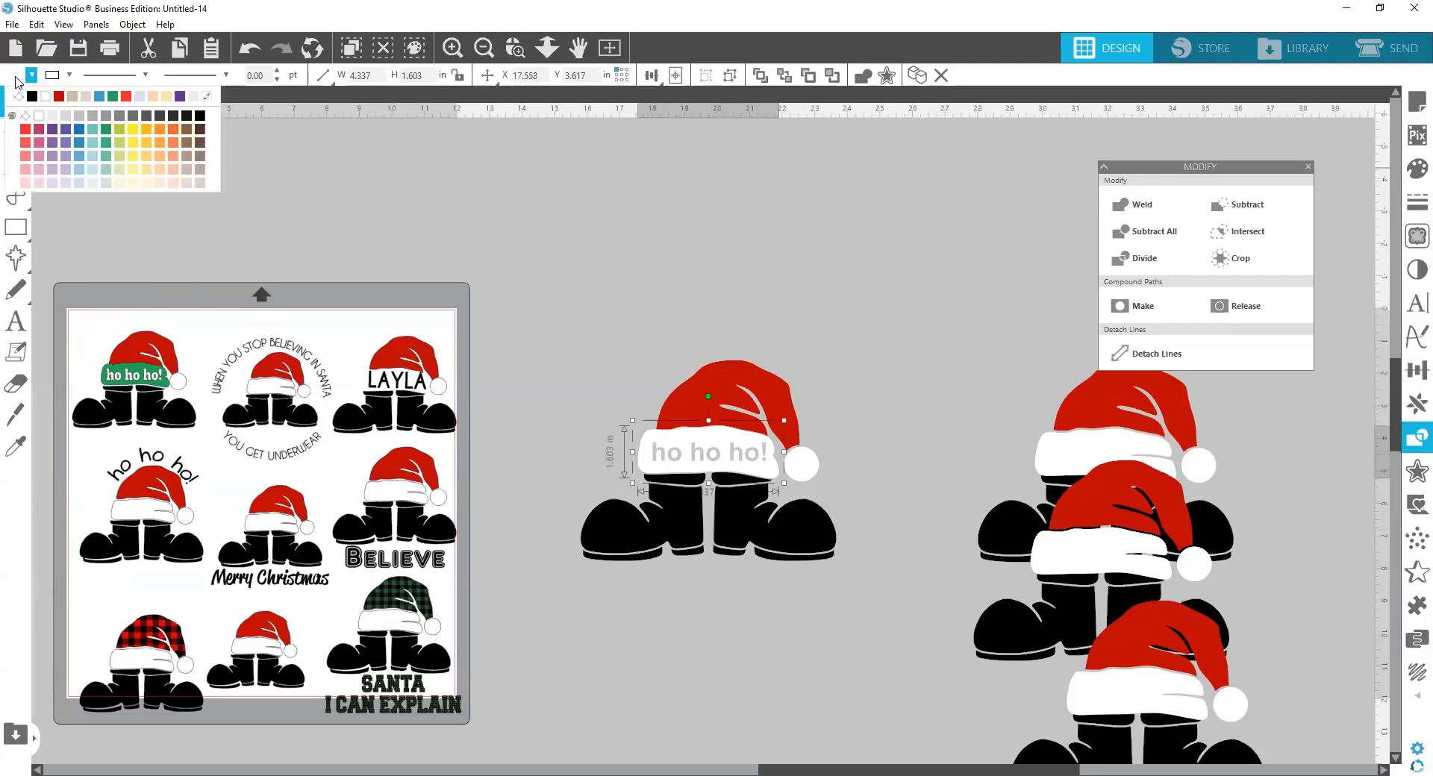
{"action": "left_click", "coordinate": [114, 96]}
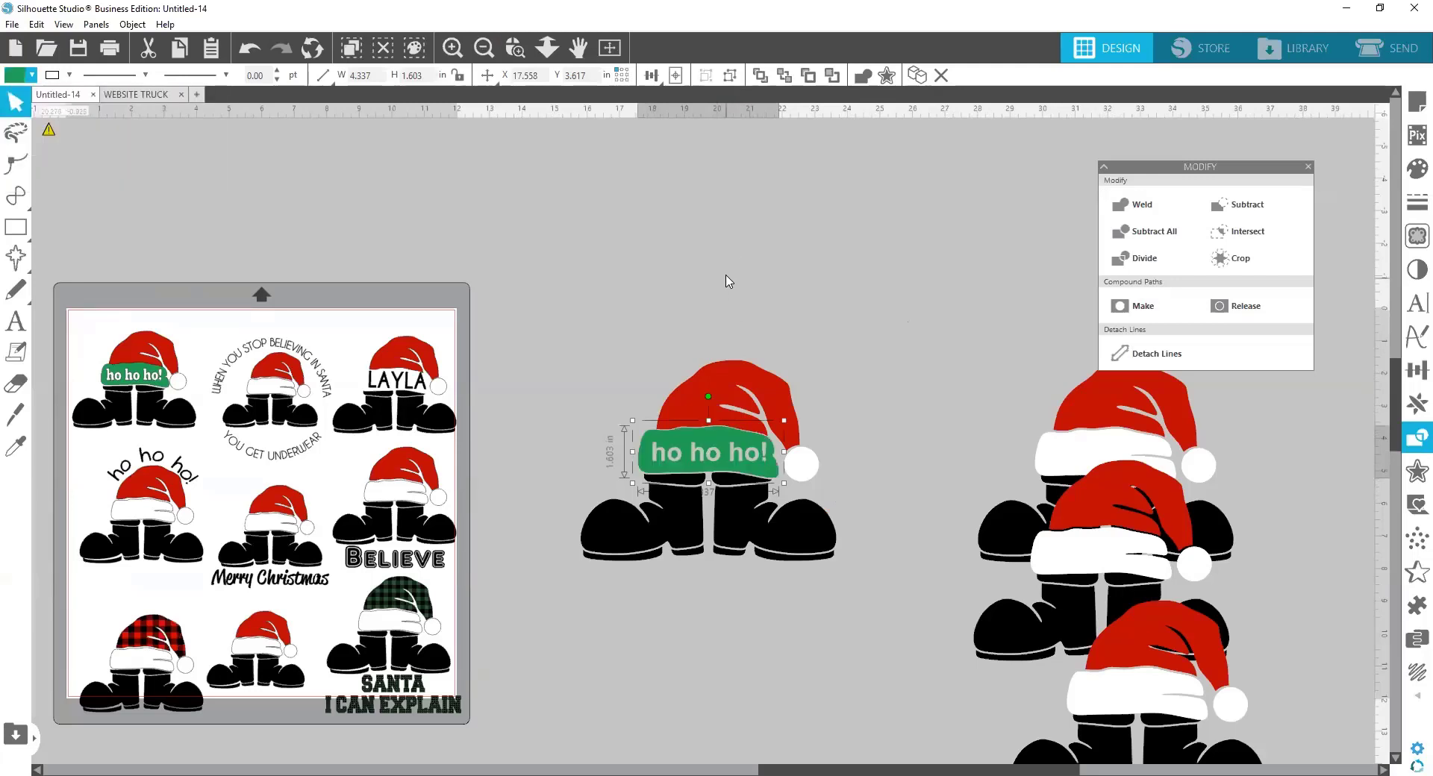
{"action": "left_click", "coordinate": [728, 274]}
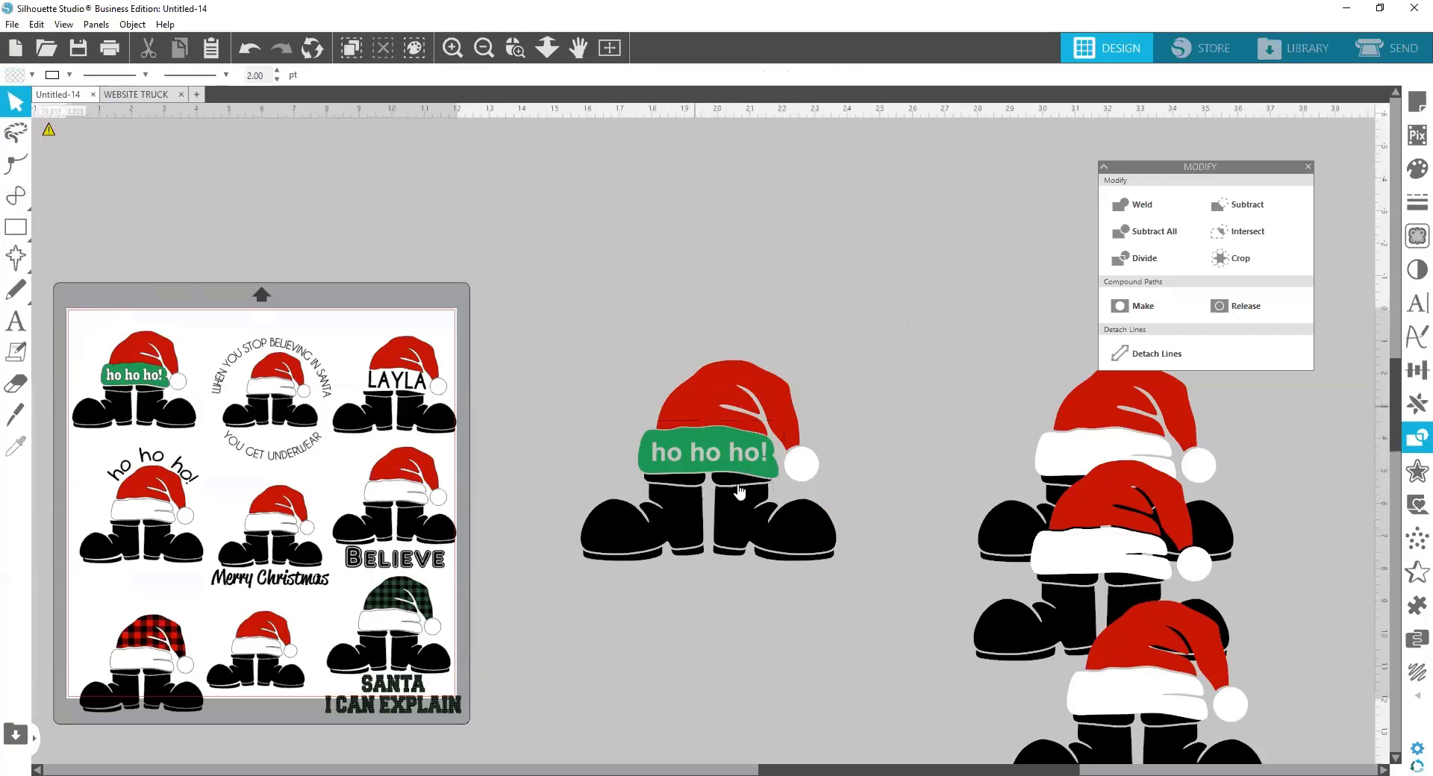
Delete the entire hat and boots artwork with the green "ho ho ho!" brim
{"action": "left_click_drag", "start_coordinate": [839, 597], "coordinate": [569, 290]}
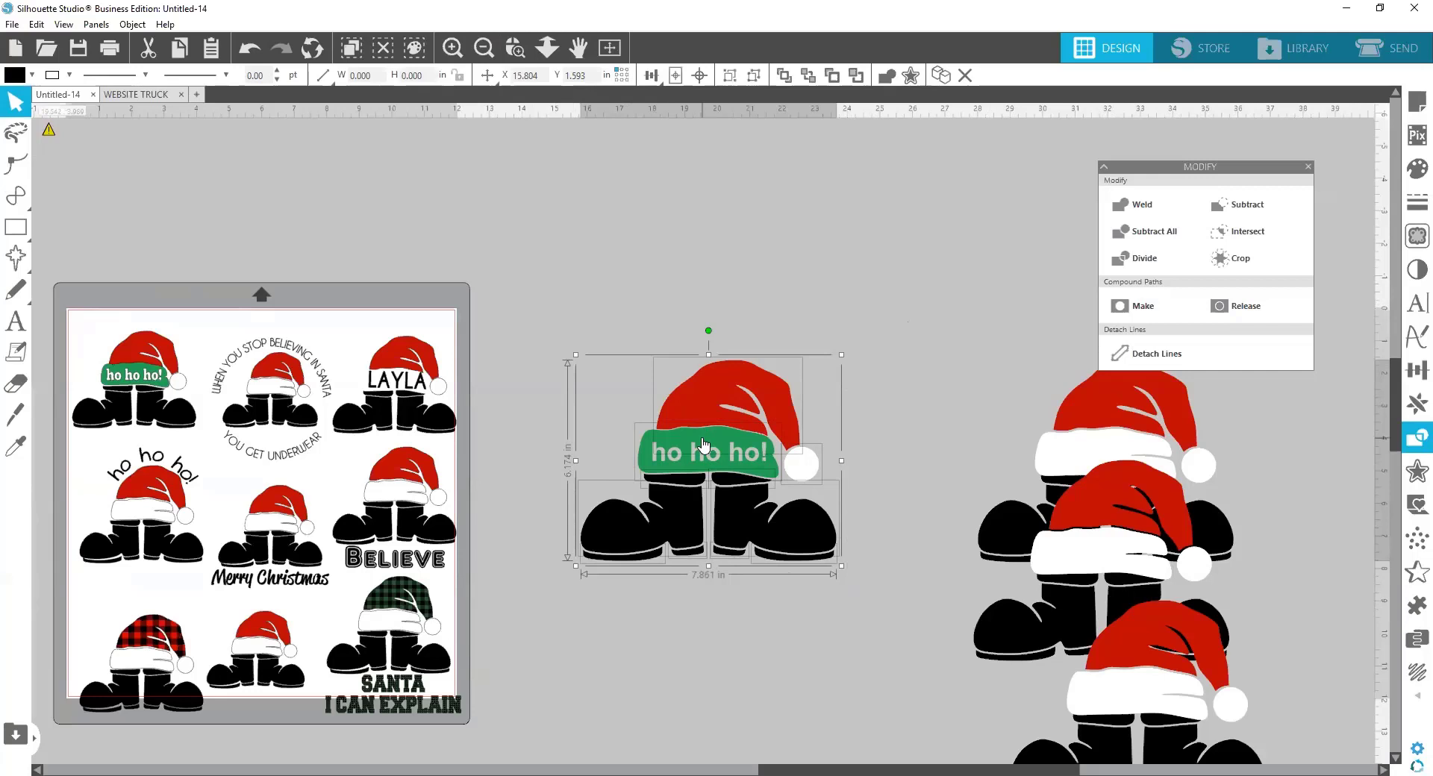
{"action": "left_click", "coordinate": [657, 246]}
{"action": "left_click_drag", "start_coordinate": [600, 294], "coordinate": [860, 605]}
{"action": "key", "text": "Delete"}
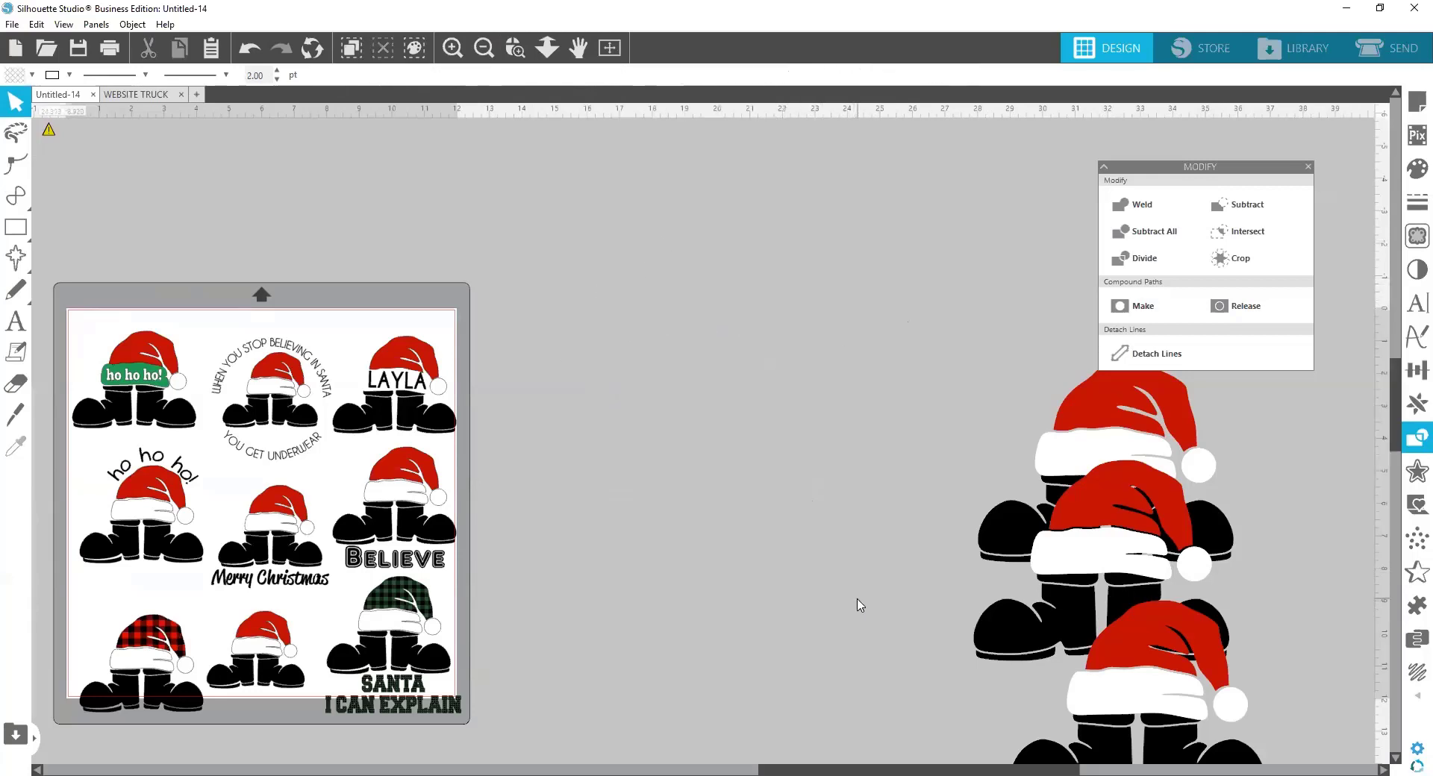
Move the middle hat and boots copy from the stack into the empty space beside the cutting mat
{"action": "left_click_drag", "start_coordinate": [1062, 501], "coordinate": [677, 313]}
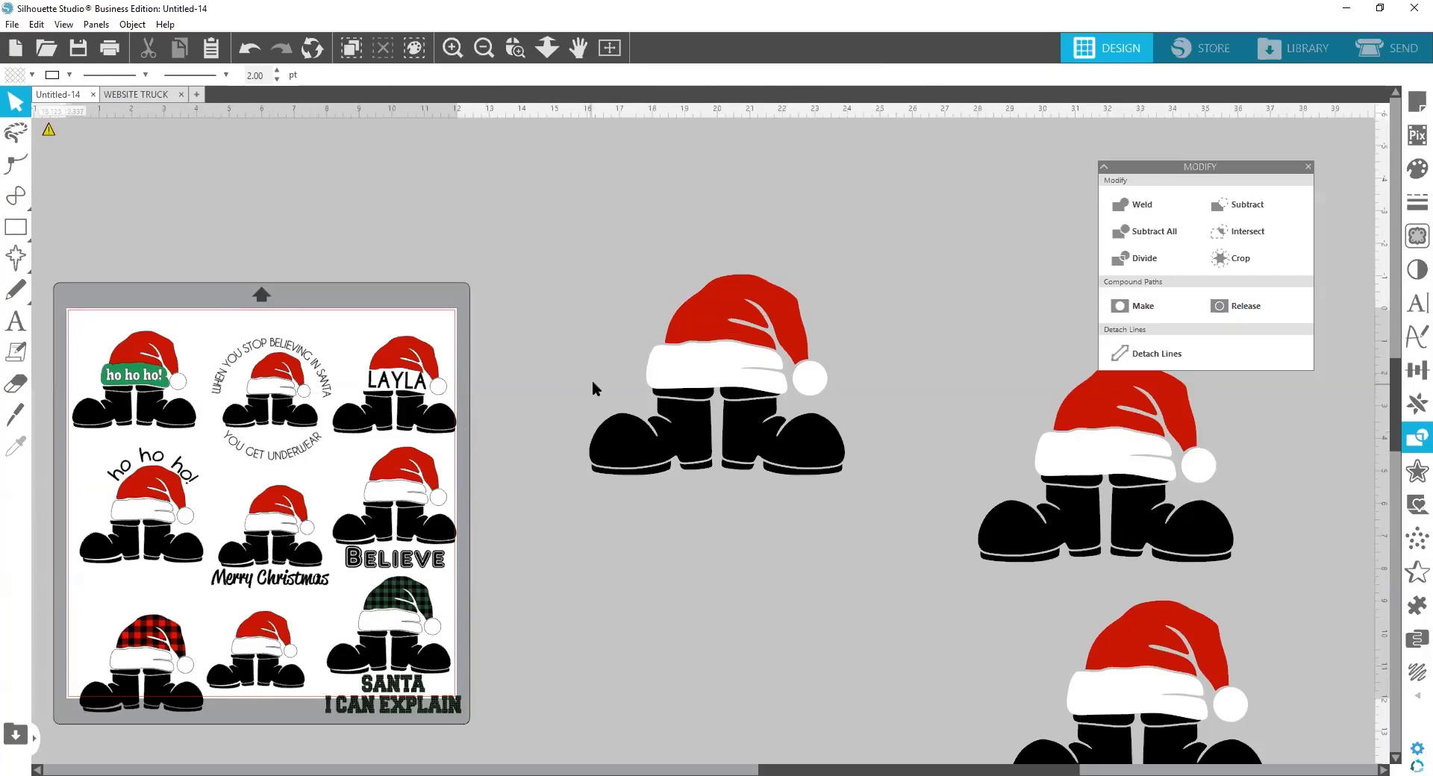
{"action": "left_click_drag", "start_coordinate": [695, 384], "coordinate": [702, 375]}
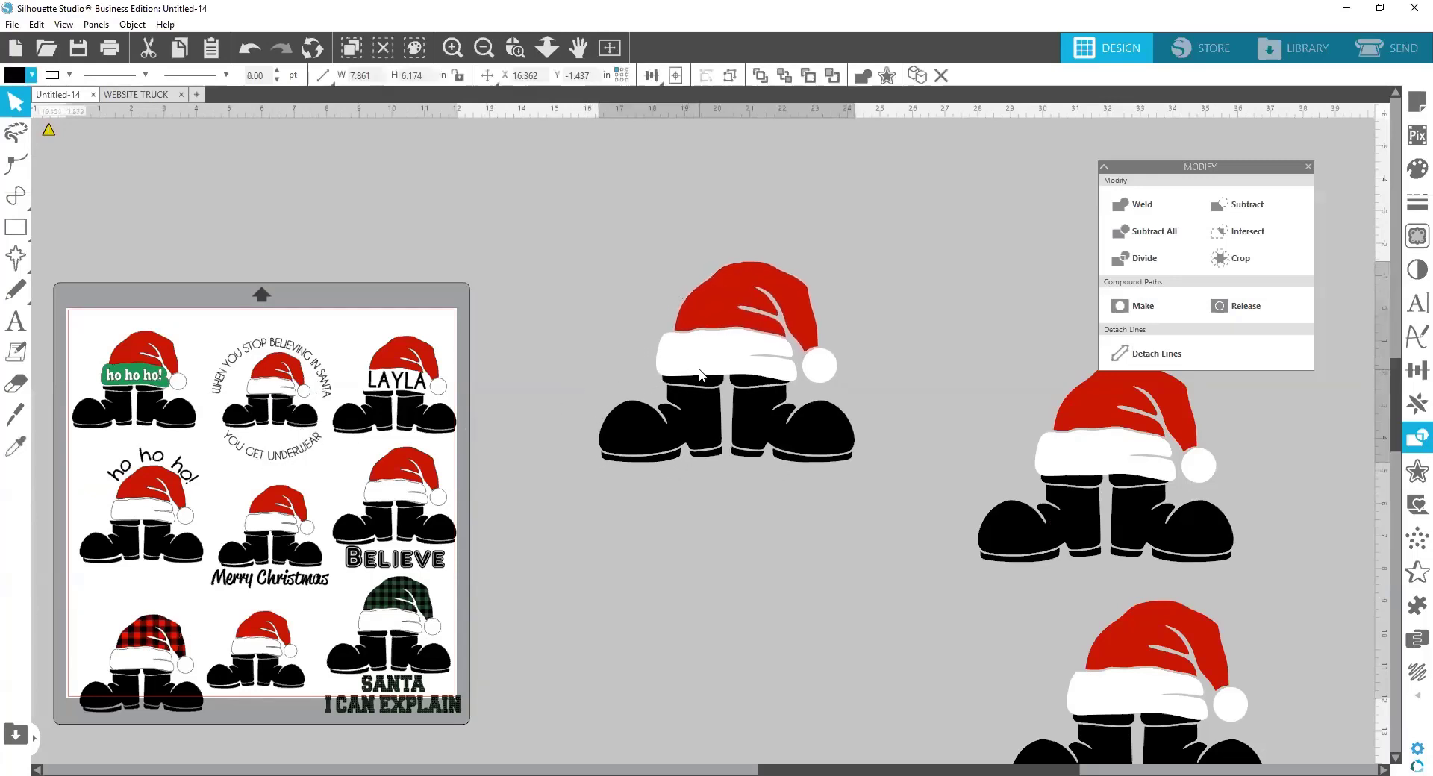
{"action": "left_click", "coordinate": [544, 379]}
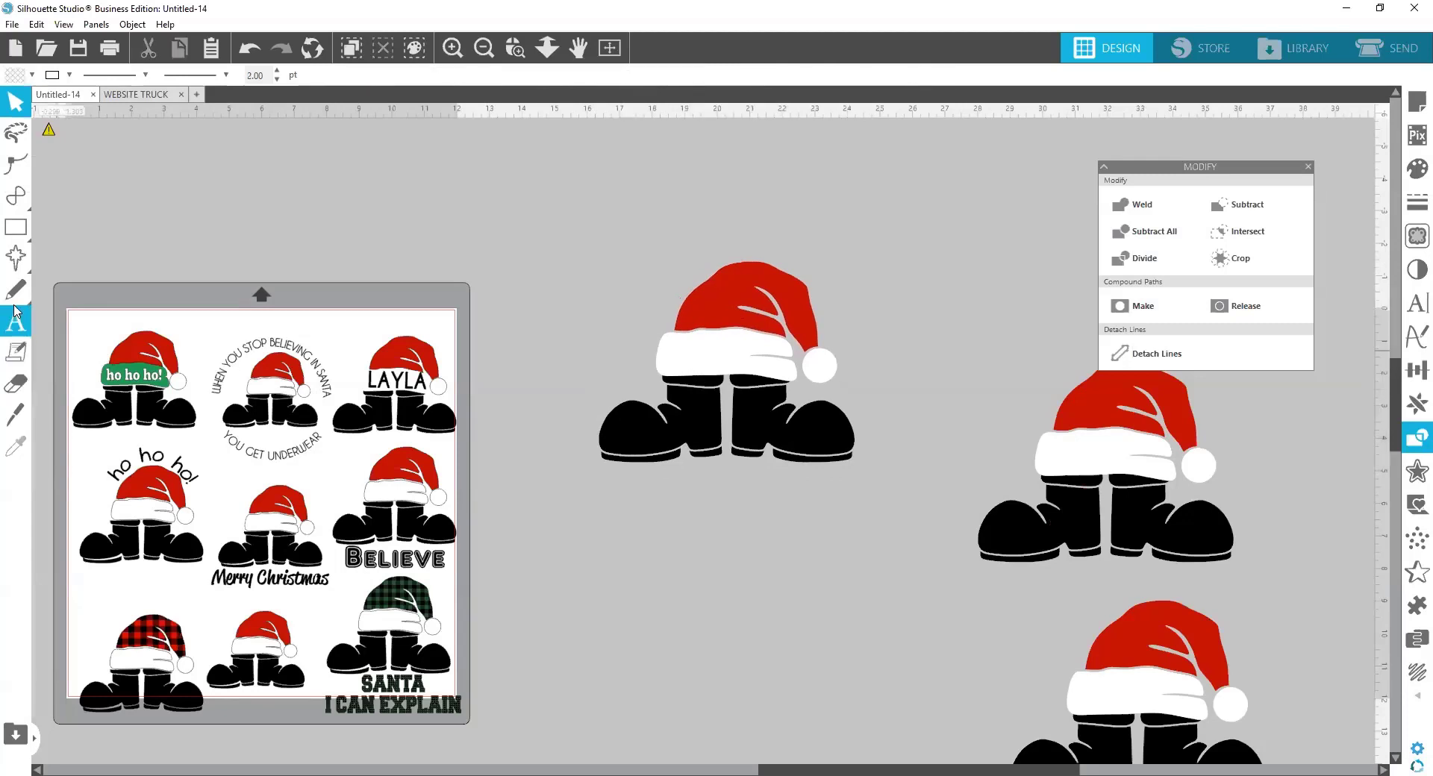
Draw a circle about 9.96 in across and place it over the separated hat and boots copy
{"action": "left_click", "coordinate": [16, 227]}
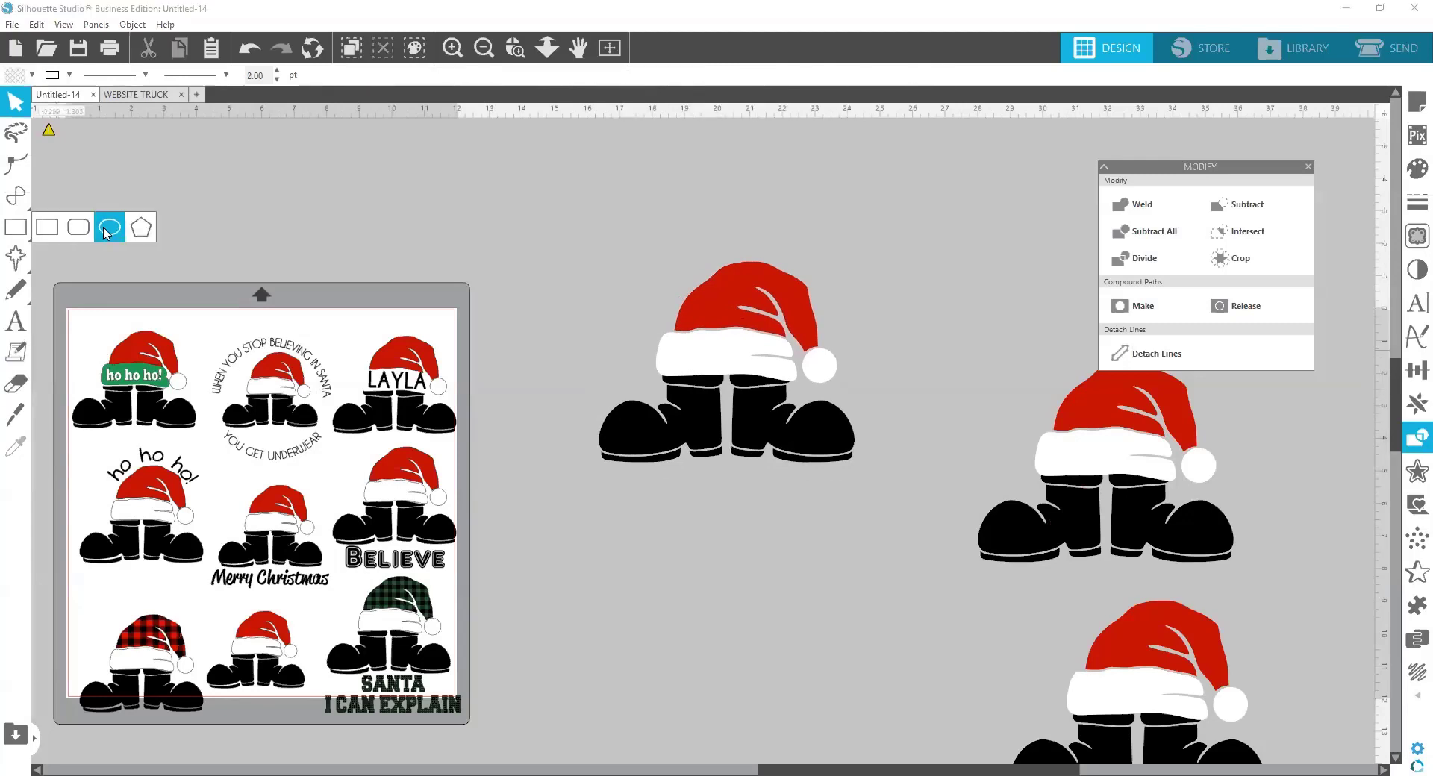
{"action": "left_click", "coordinate": [109, 228]}
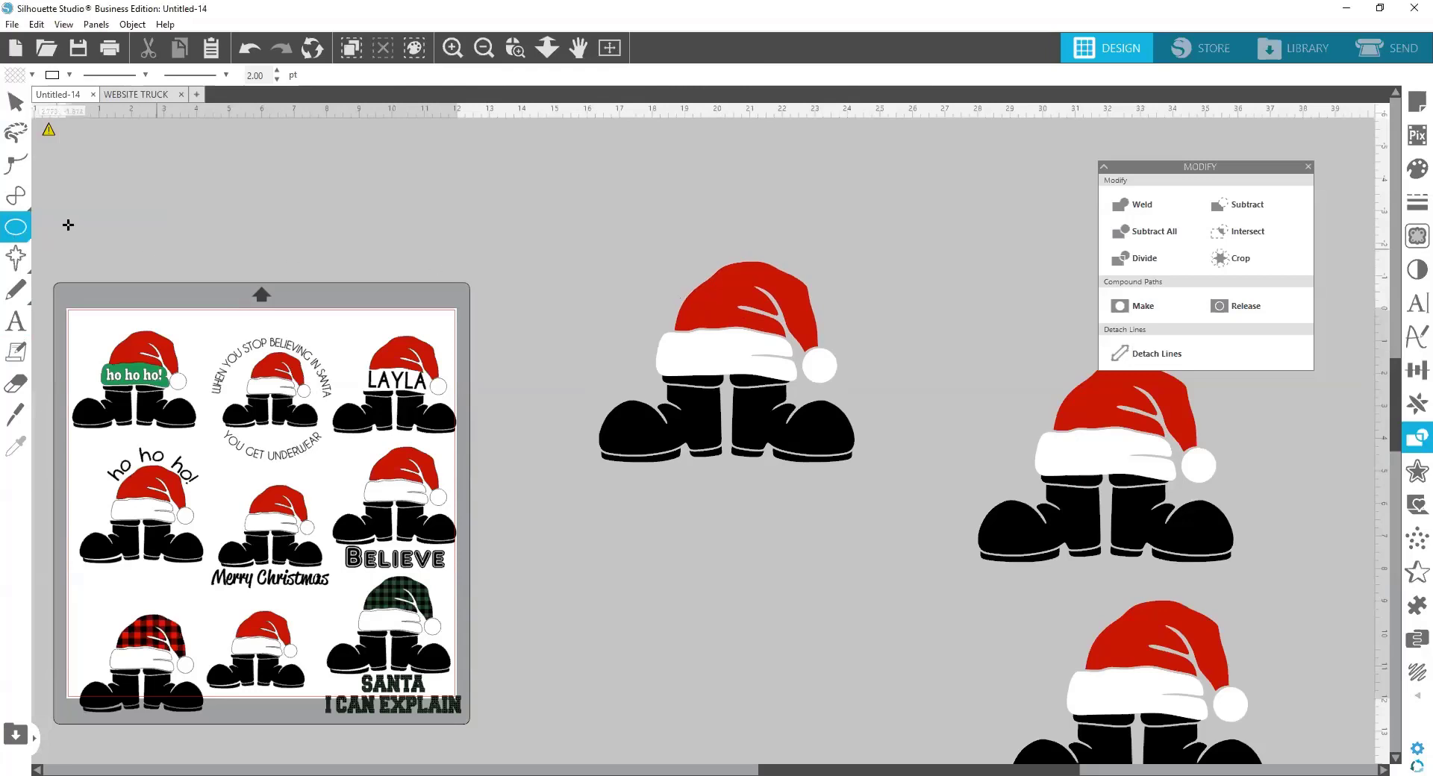
{"action": "left_click", "coordinate": [18, 230]}
{"action": "left_click_drag", "start_coordinate": [620, 224], "coordinate": [916, 571]}
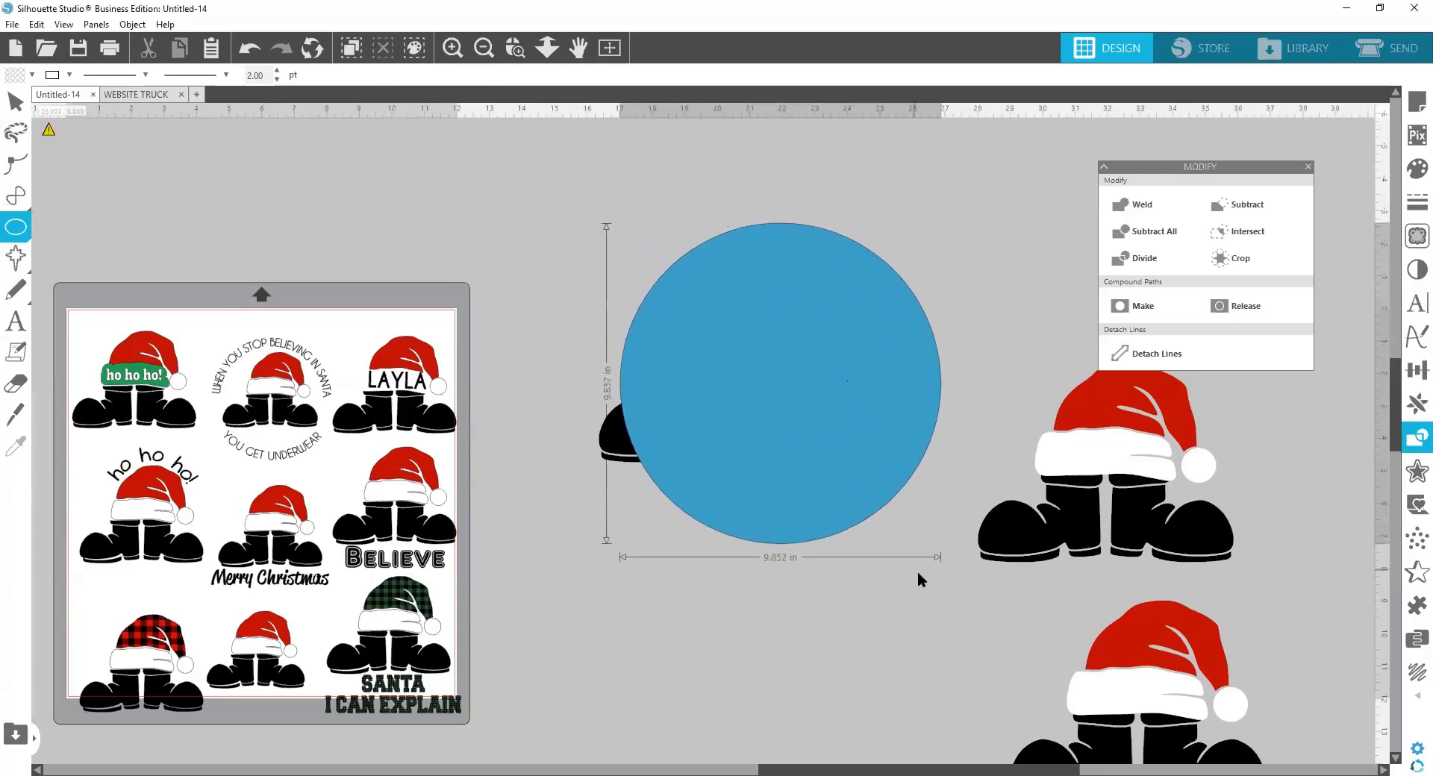
{"action": "left_click_drag", "start_coordinate": [849, 473], "coordinate": [814, 480]}
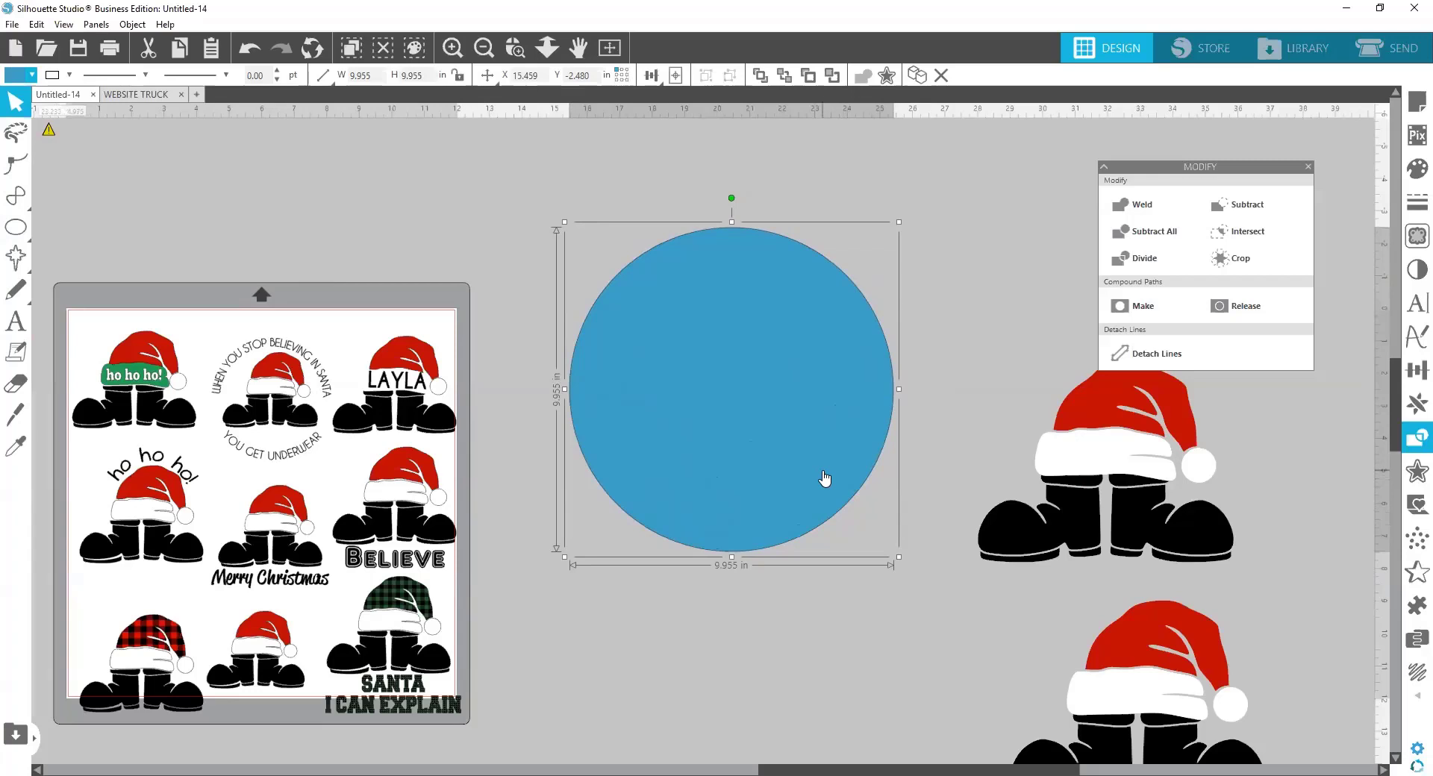
Send the circle behind the hat and boots, shrink it to about 9 in across, and centre it around them
{"action": "right_click", "coordinate": [836, 486]}
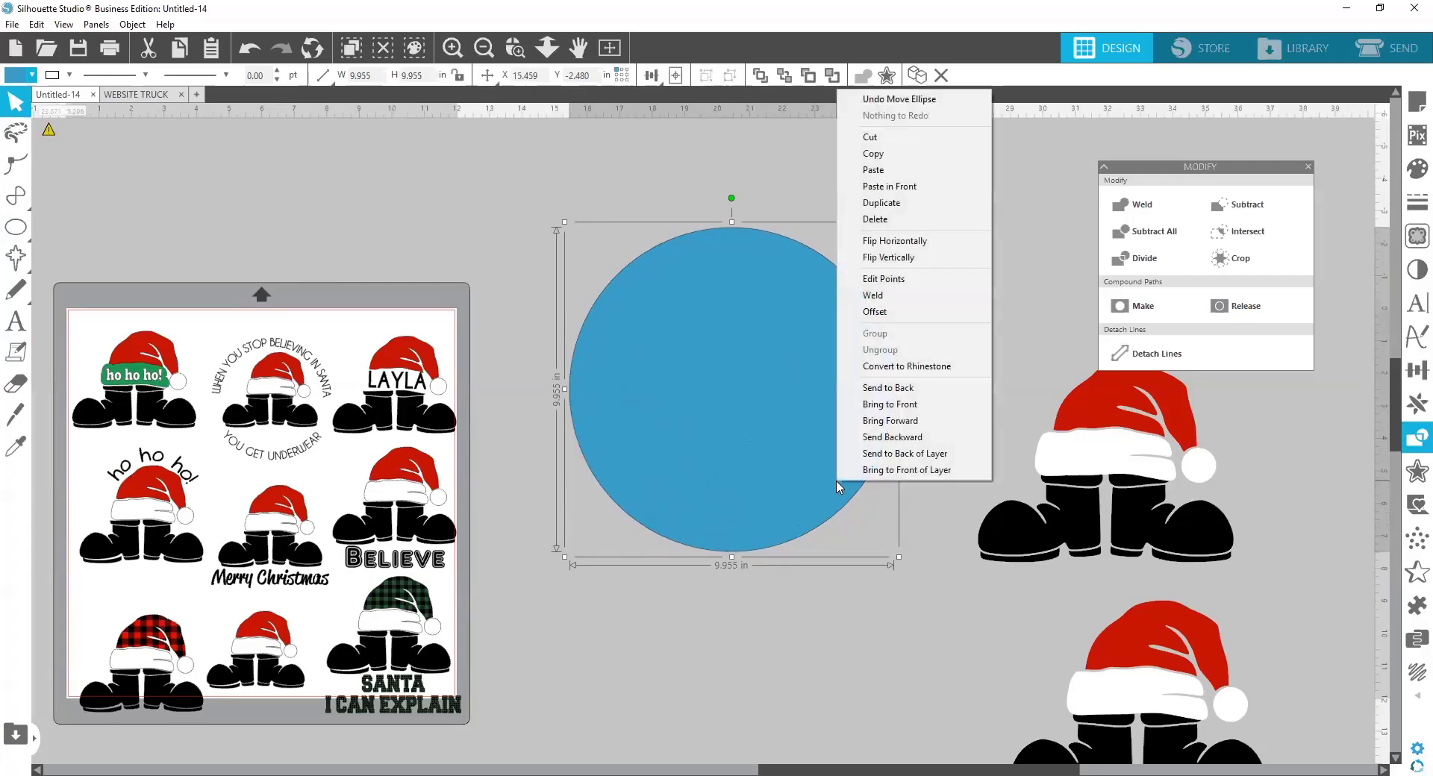
{"action": "left_click", "coordinate": [888, 388]}
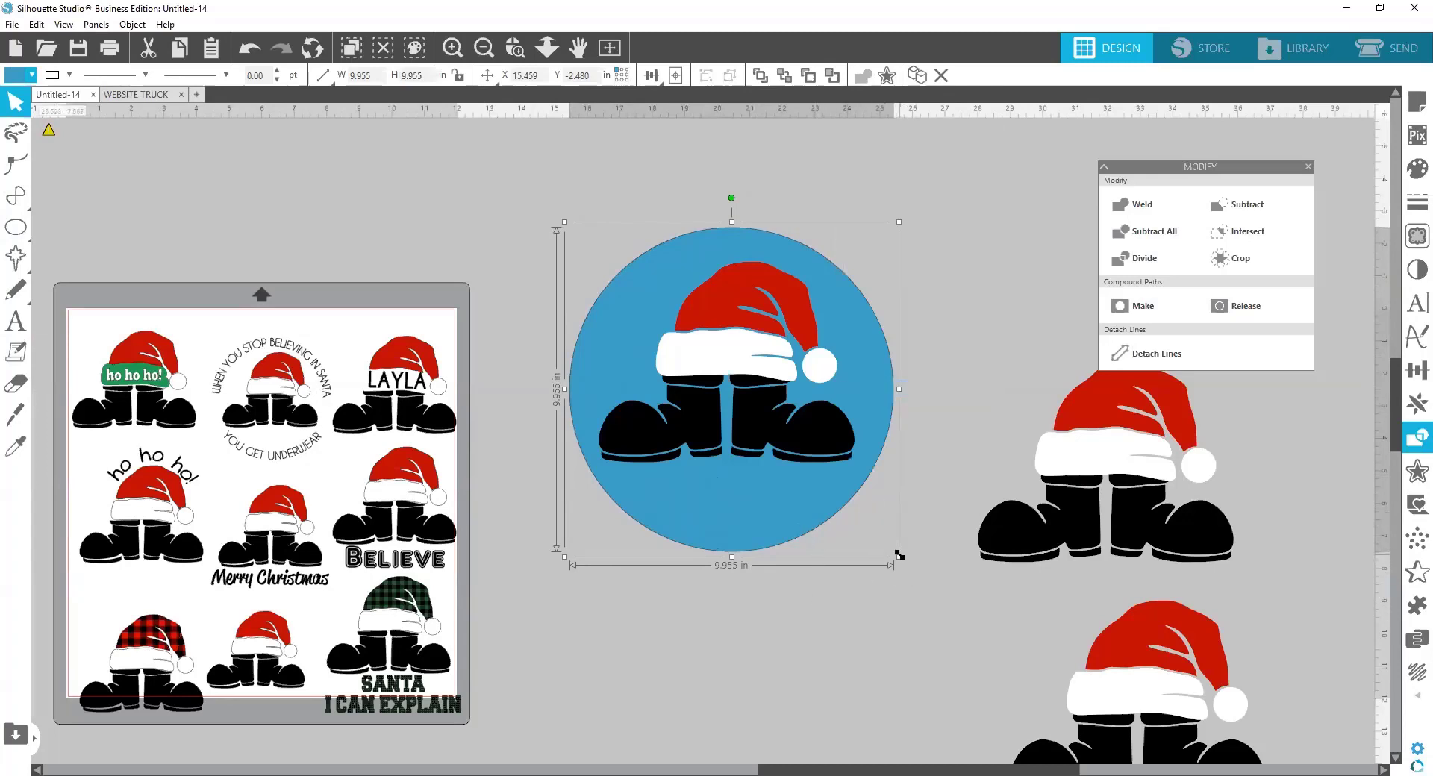
{"action": "left_click_drag", "start_coordinate": [893, 555], "coordinate": [866, 525]}
{"action": "left_click_drag", "start_coordinate": [639, 302], "coordinate": [664, 312]}
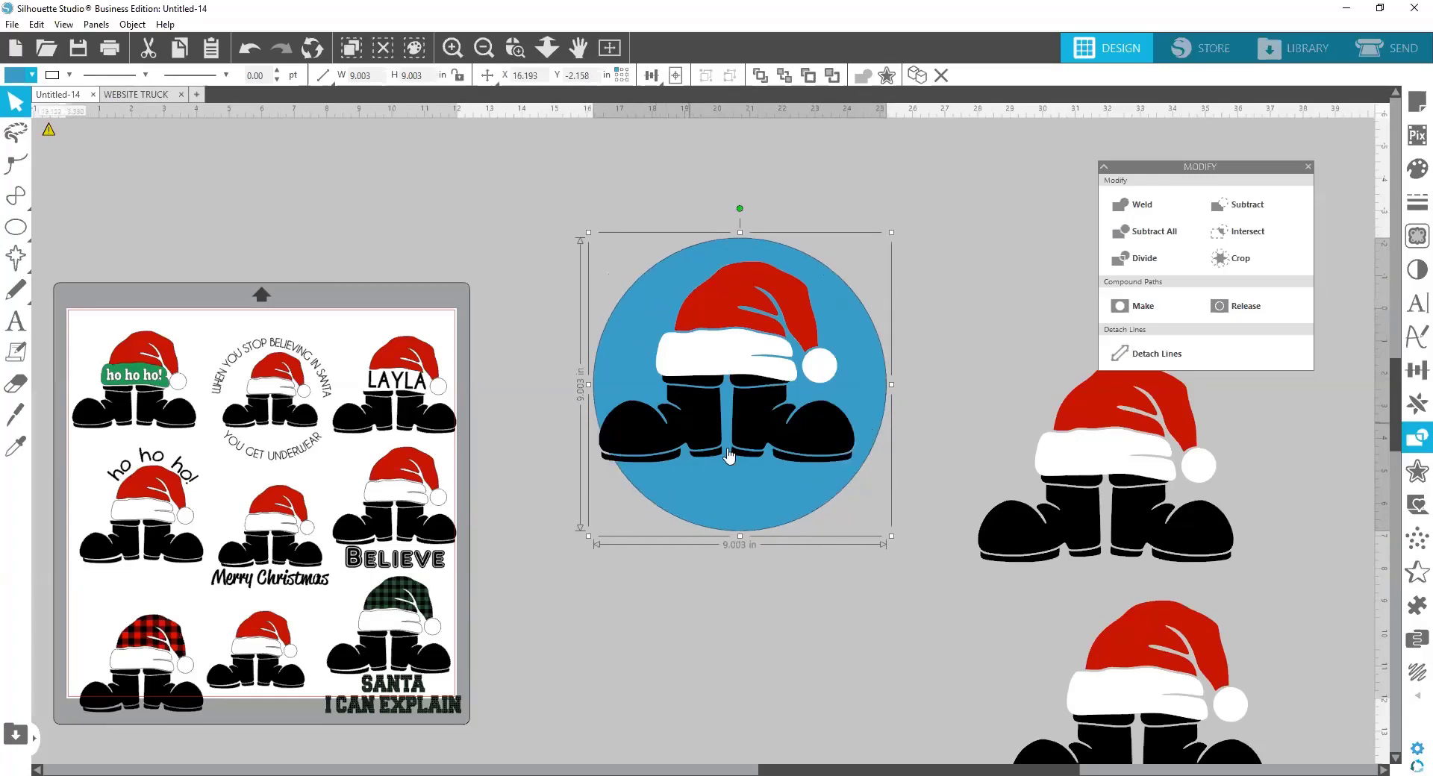
Nudge the blue circle so the hat and boots sit evenly between its sides
{"action": "left_click_drag", "start_coordinate": [753, 486], "coordinate": [737, 489]}
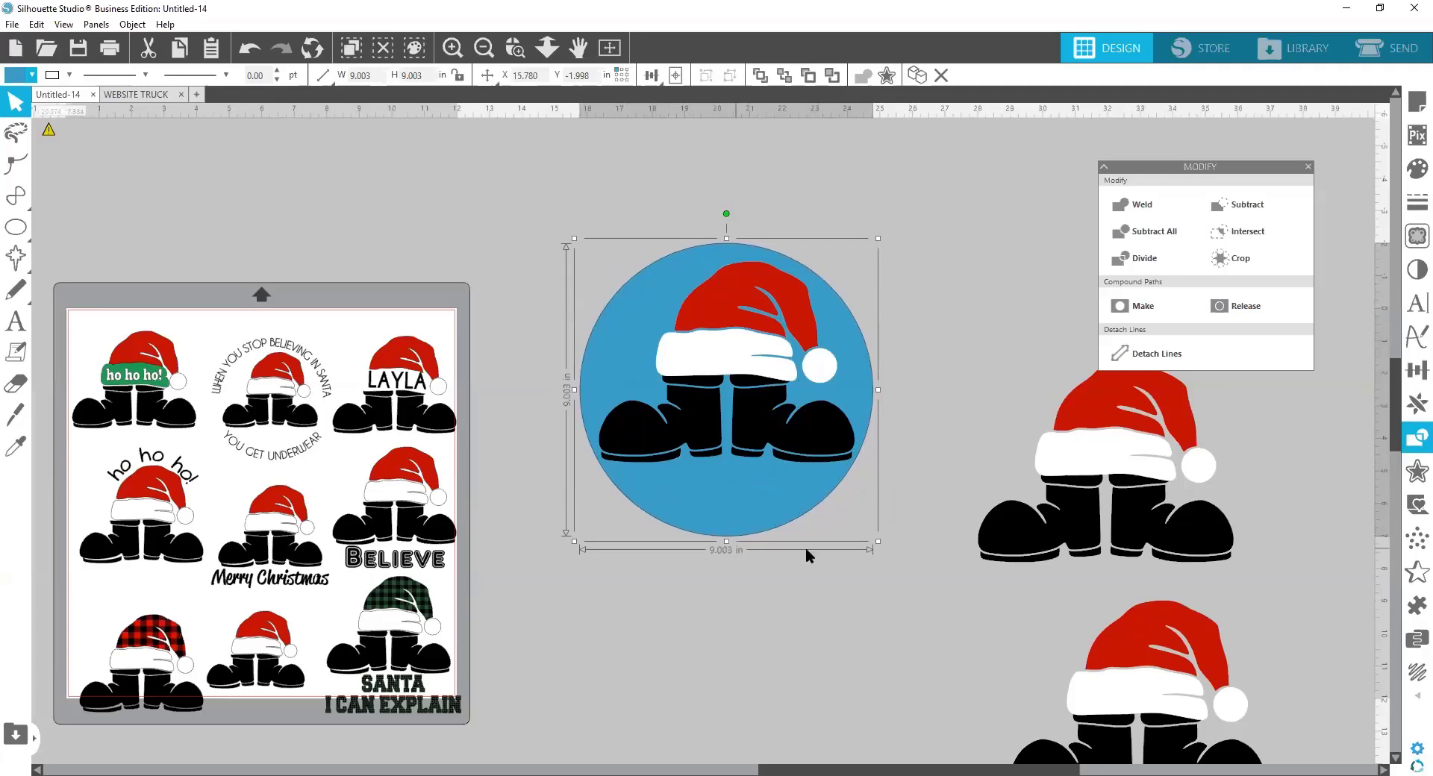
{"action": "left_click", "coordinate": [750, 646]}
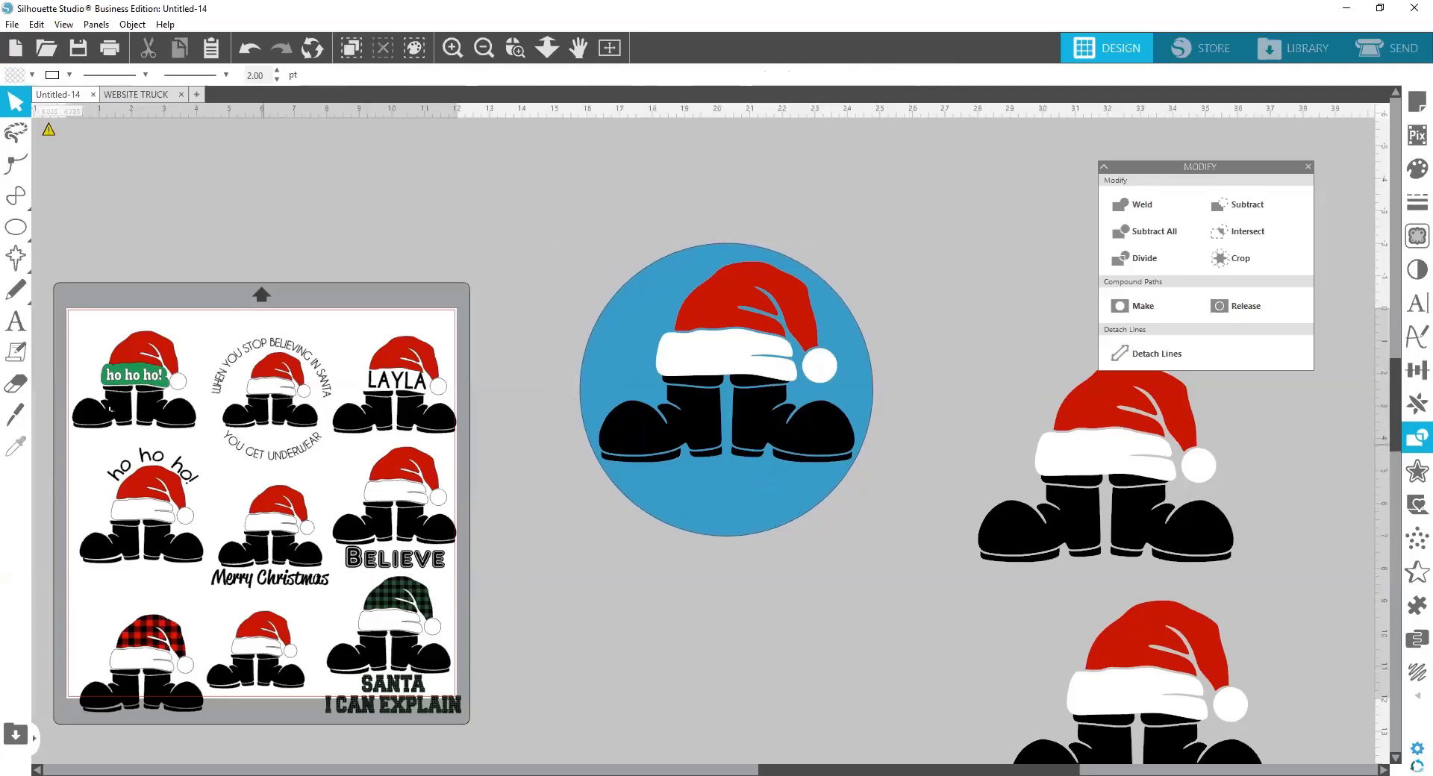
Add the text "WHEN YOU STOP BELIEVING IN SANTA" above the circle, with its text box wide enough for a single line
{"action": "left_click", "coordinate": [15, 325]}
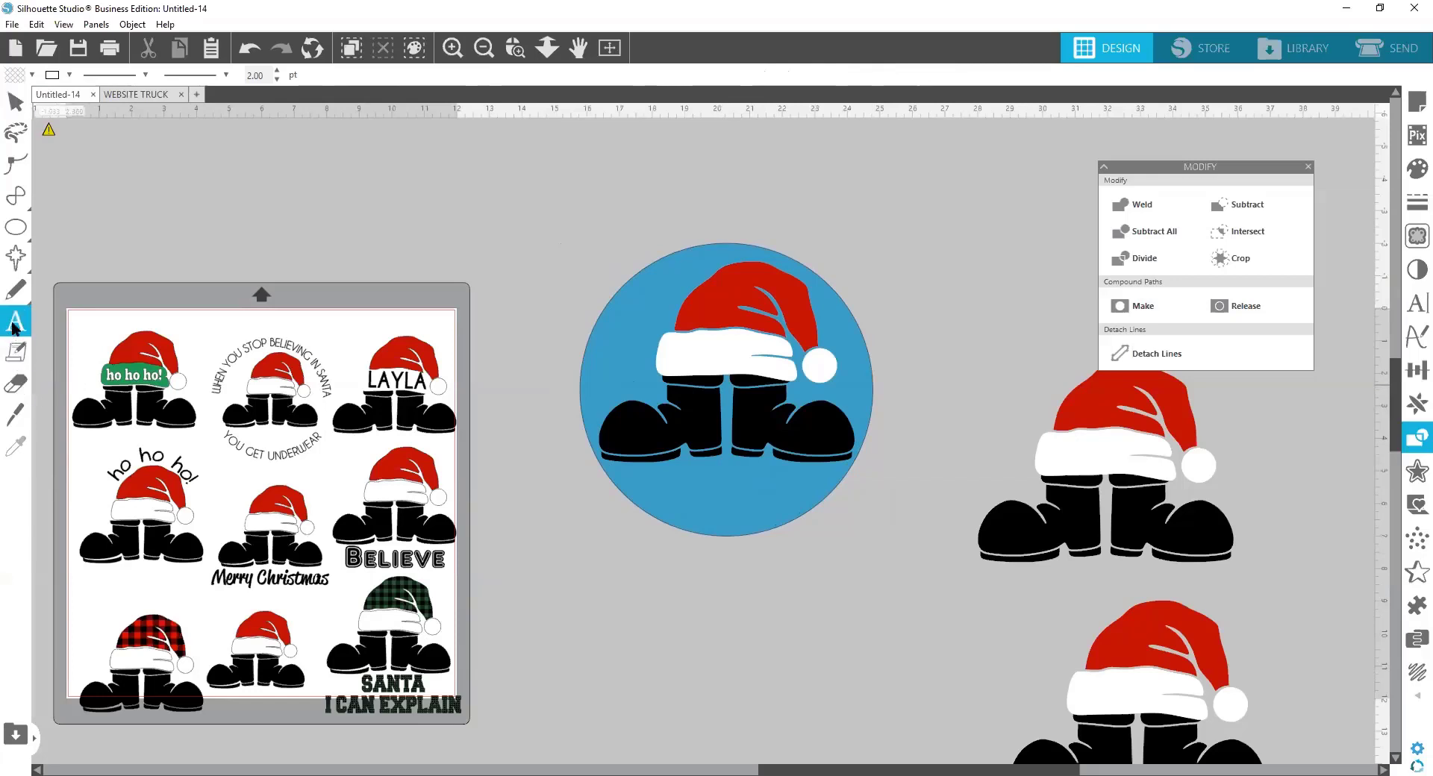
{"action": "left_click", "coordinate": [556, 187]}
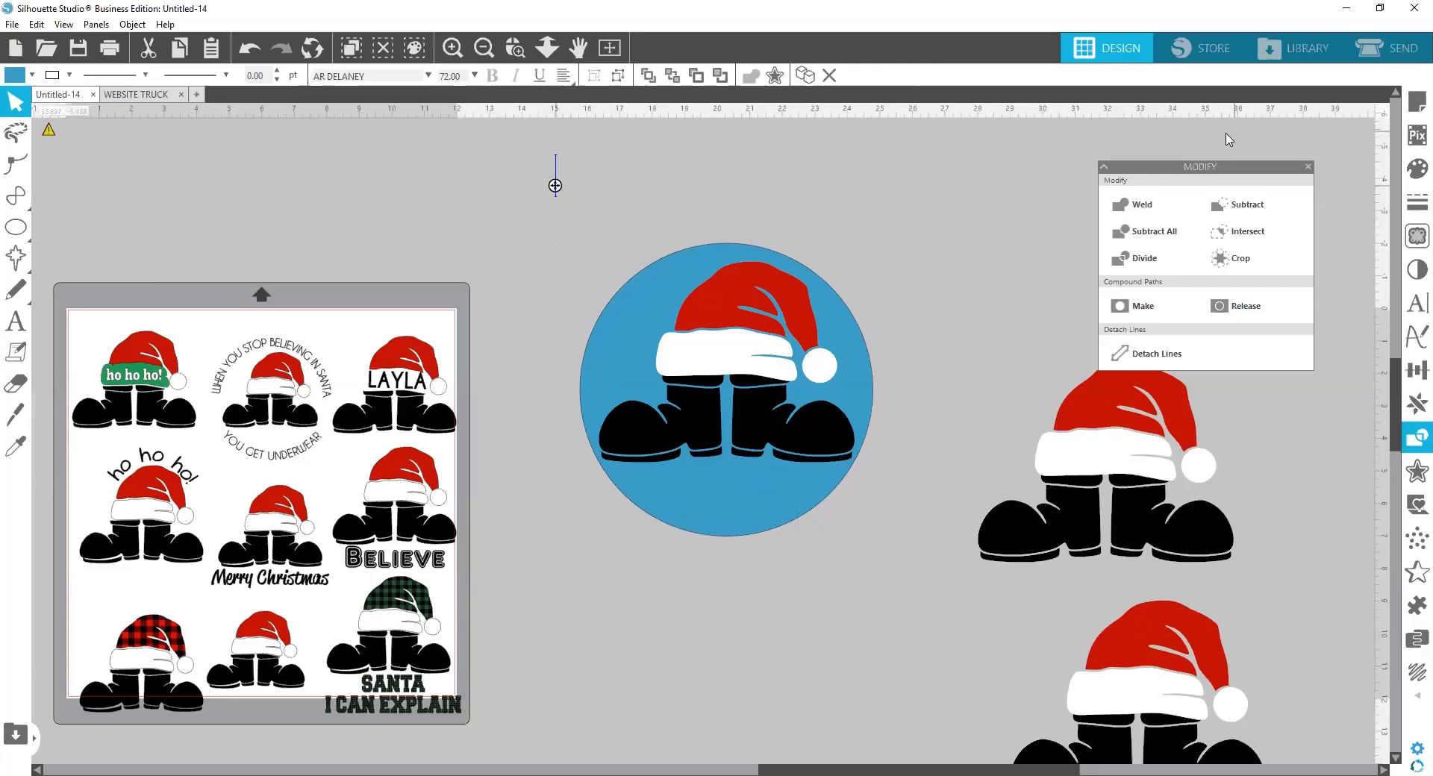
{"action": "type", "text": "WHEN"}
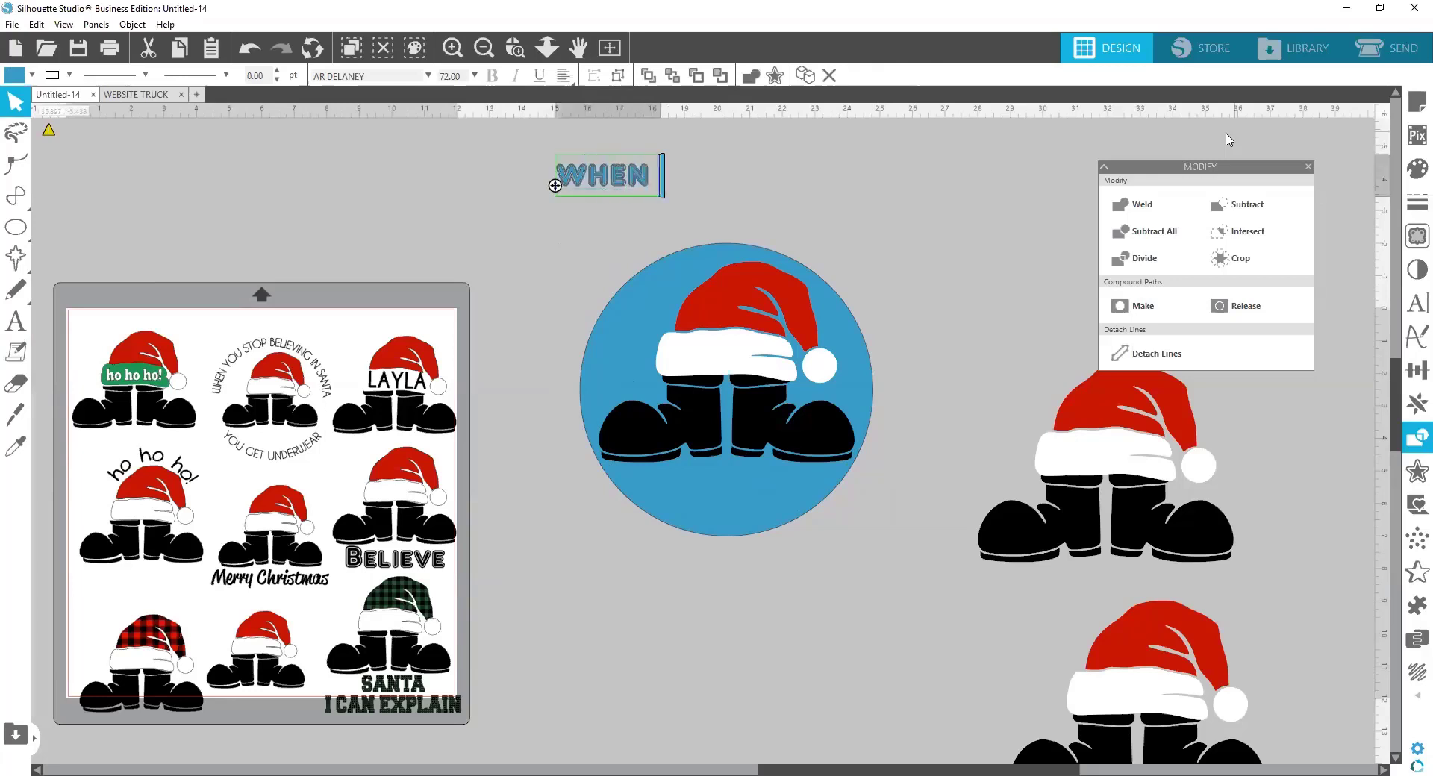
{"action": "type", "text": " YOU STOP B"}
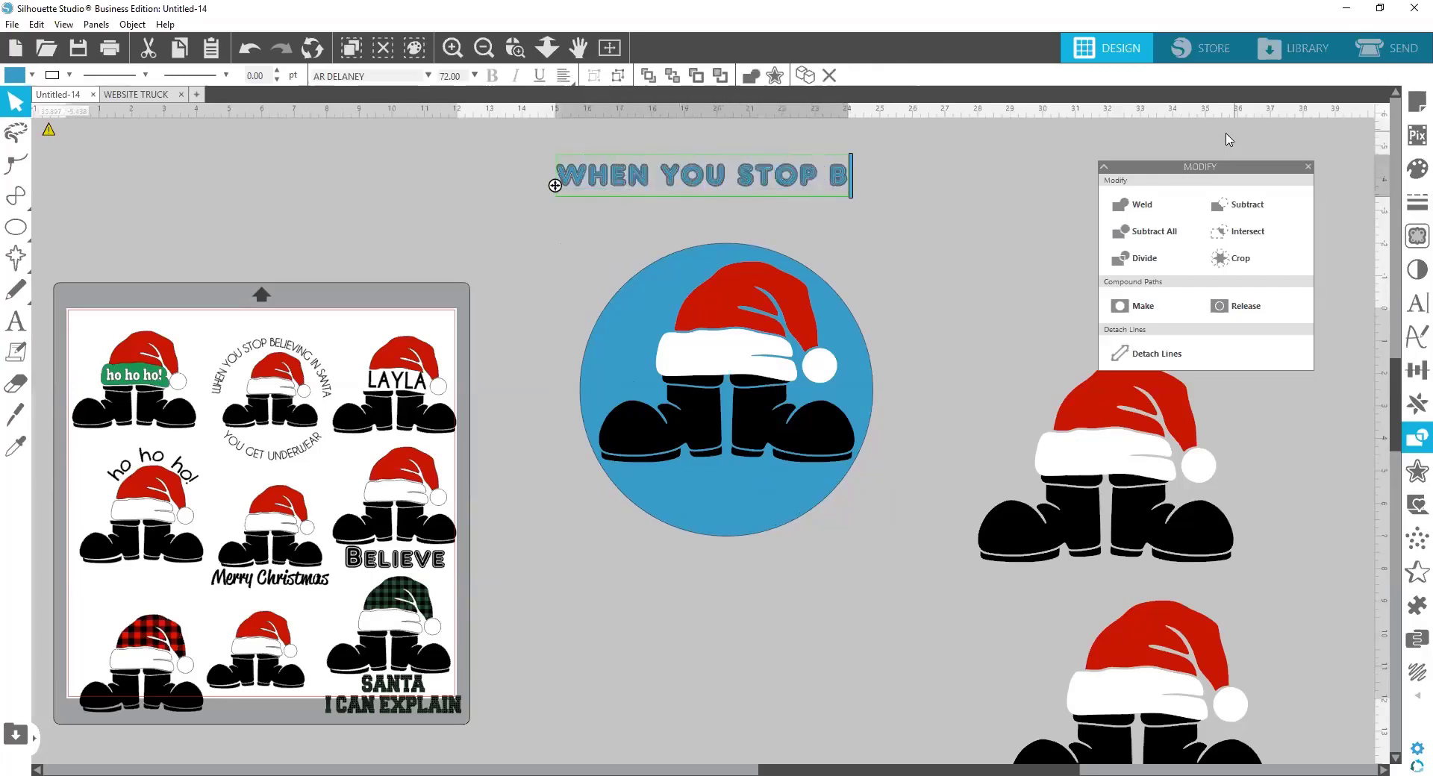
{"action": "type", "text": "ELIEVING"}
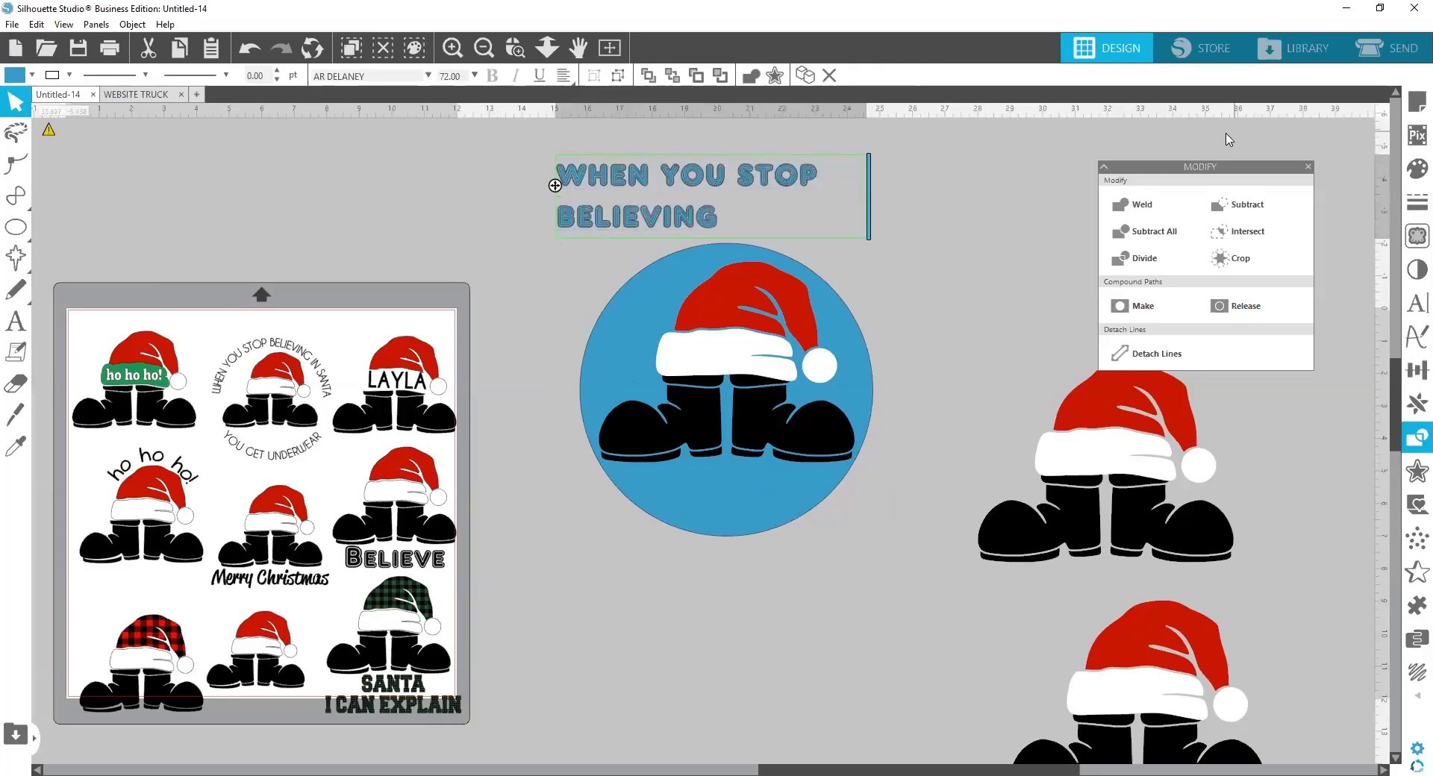
{"action": "type", "text": " IN SANTA"}
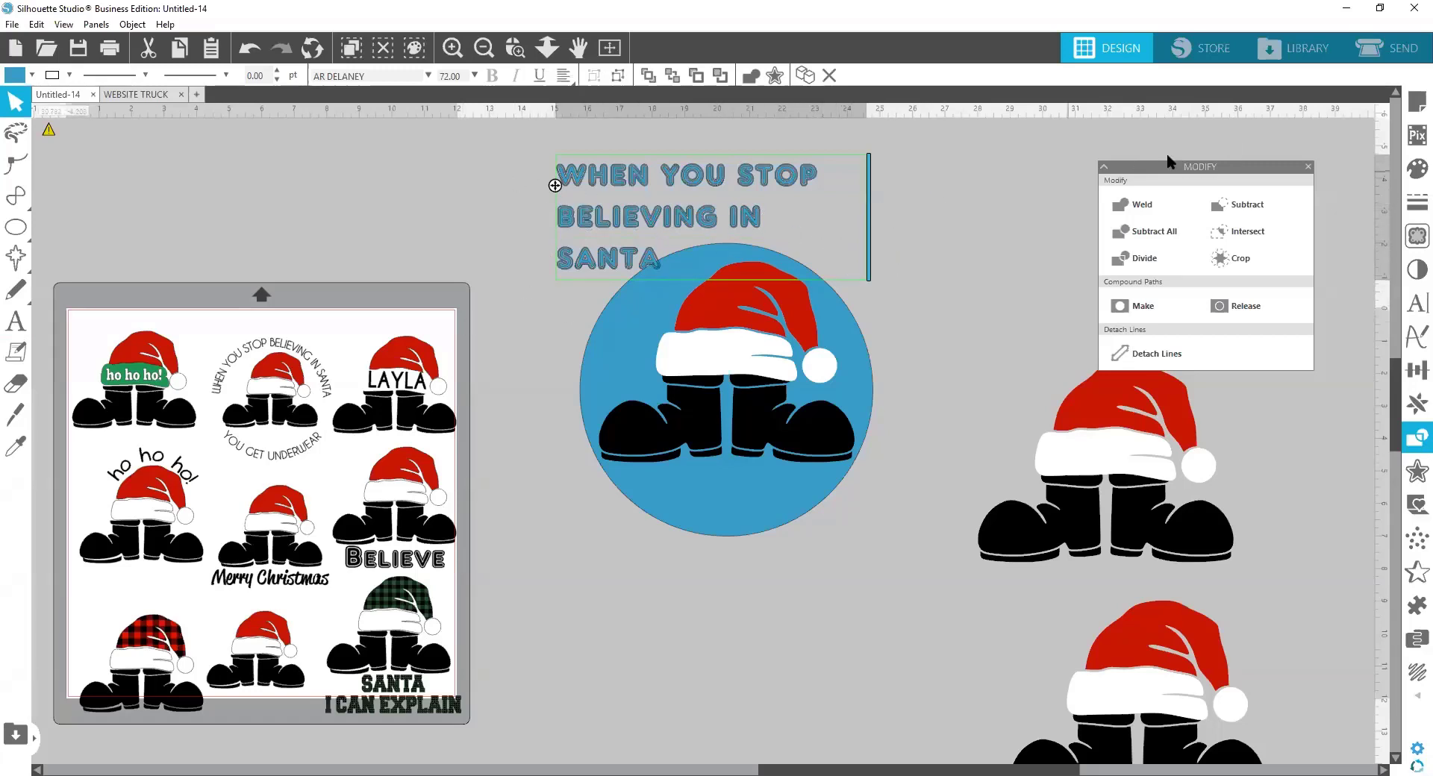
{"action": "left_click", "coordinate": [1308, 169]}
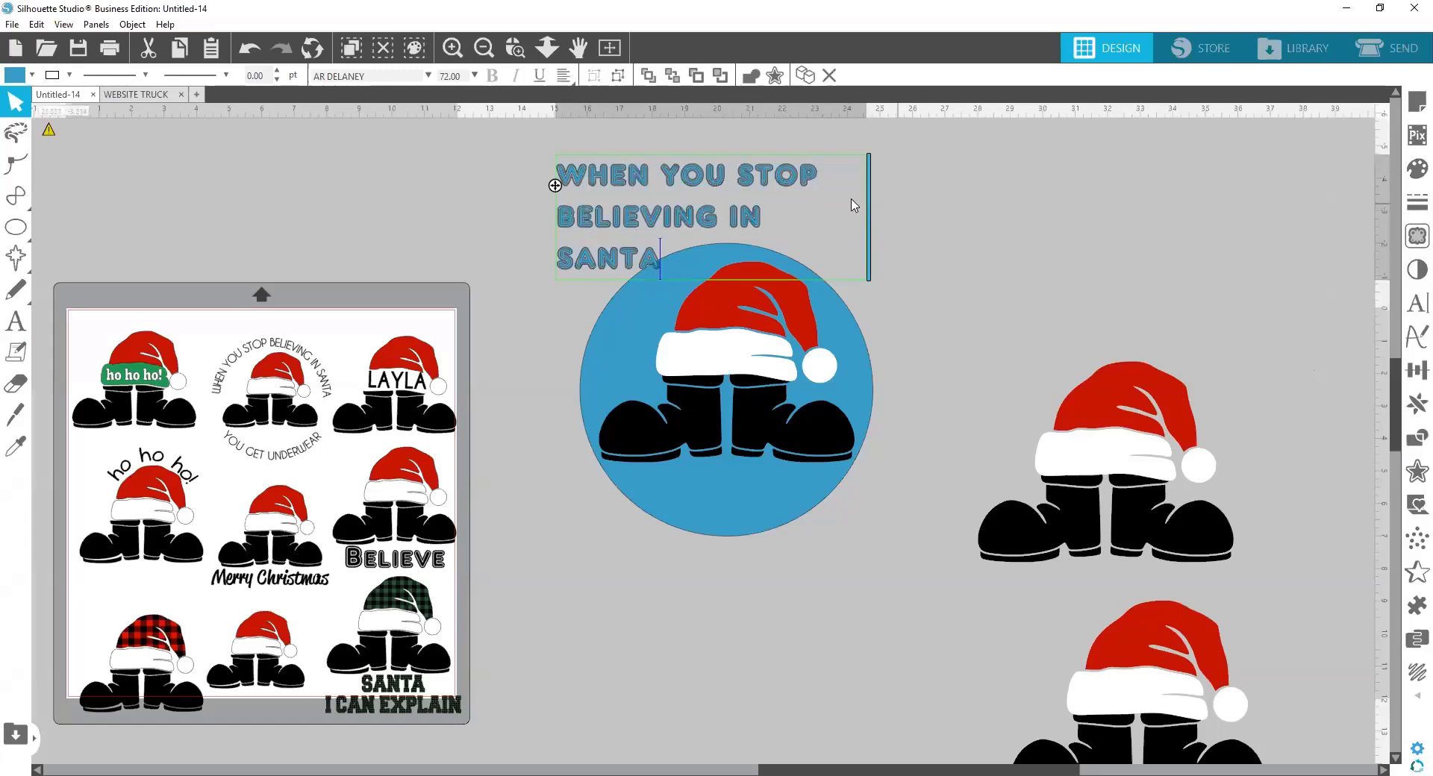
{"action": "left_click_drag", "start_coordinate": [869, 191], "coordinate": [1168, 227]}
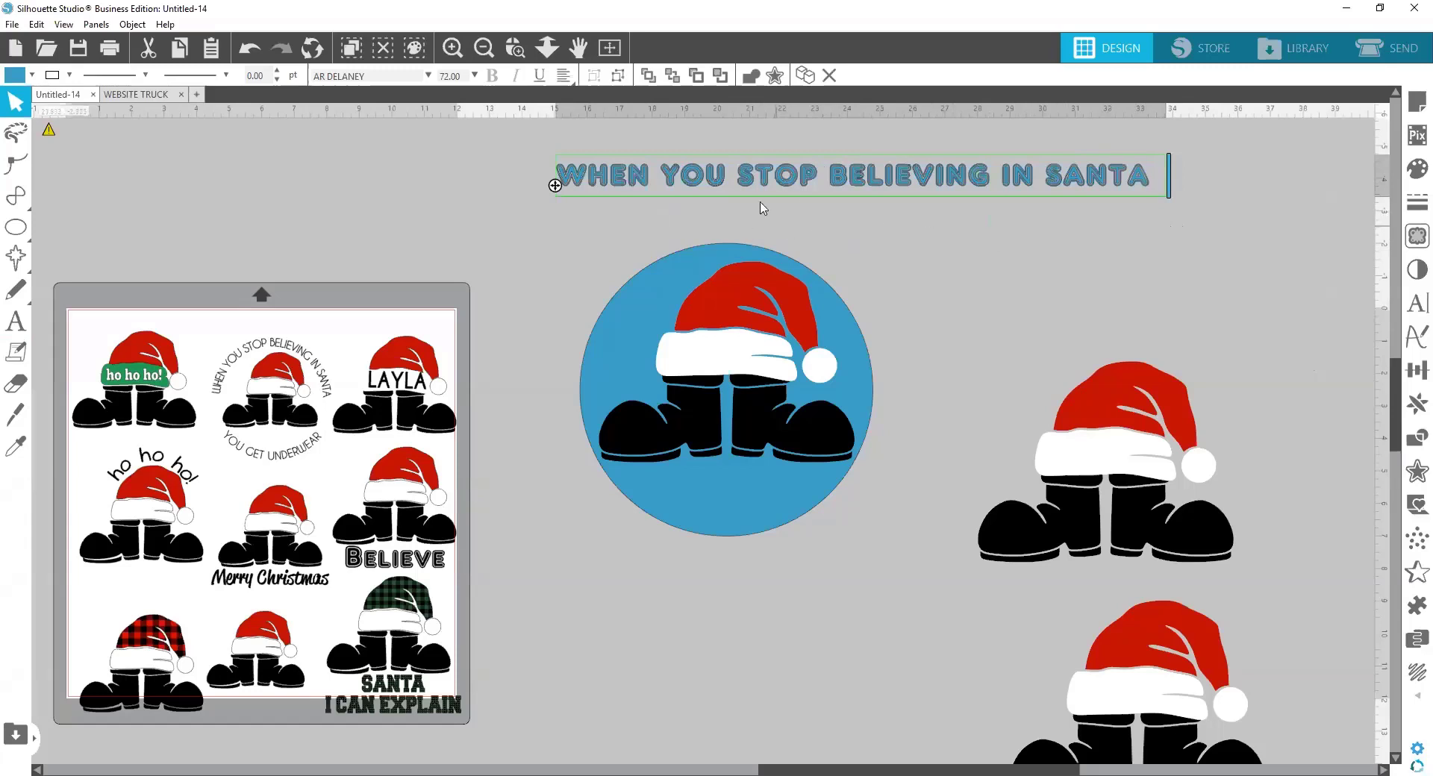
Change the font of the whole "WHEN YOU STOP BELIEVING IN SANTA" line to Caviar Dreams
{"action": "left_click", "coordinate": [1151, 176]}
{"action": "left_click_drag", "start_coordinate": [1099, 185], "coordinate": [554, 183]}
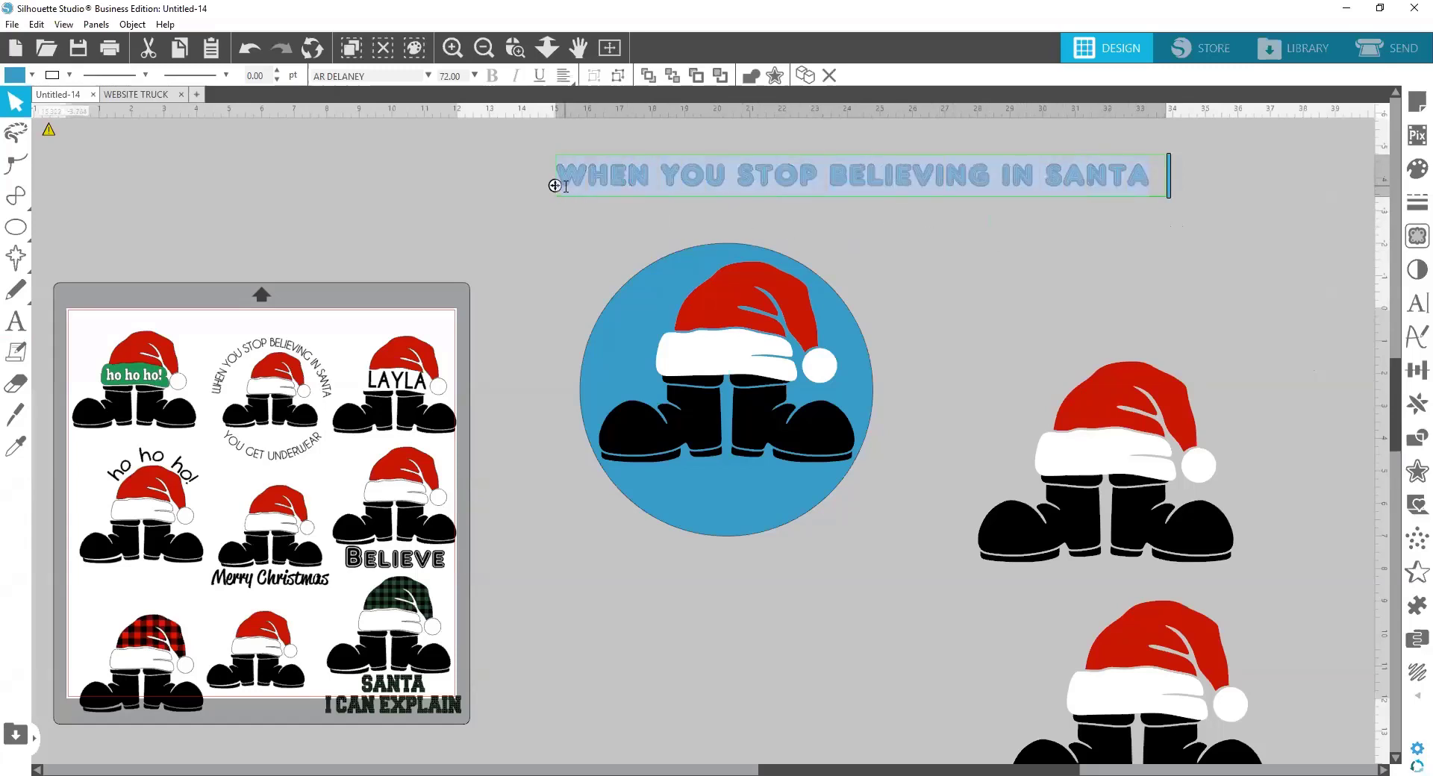
{"action": "left_click", "coordinate": [1411, 306]}
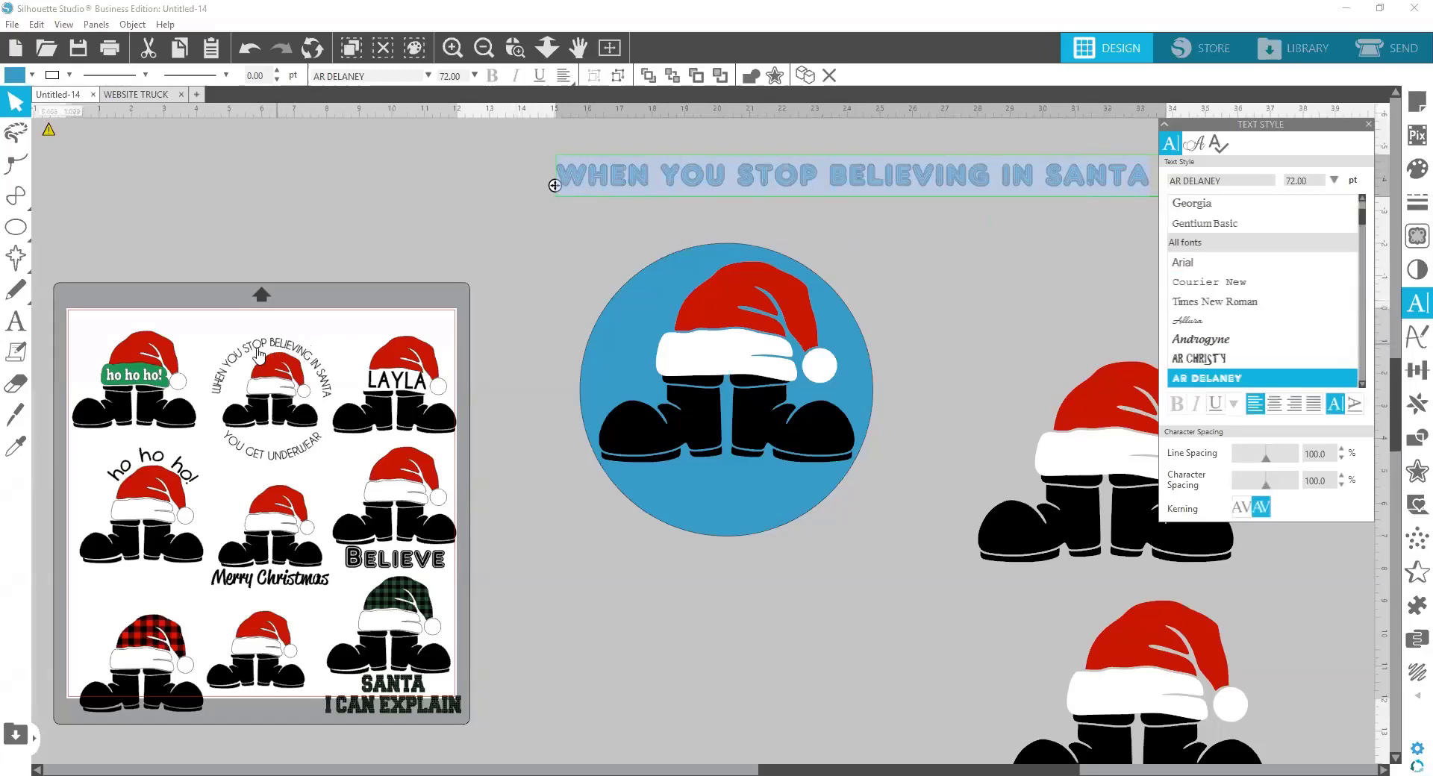
{"action": "scroll", "coordinate": [1306, 299], "scroll_direction": "up", "scroll_amount": 3}
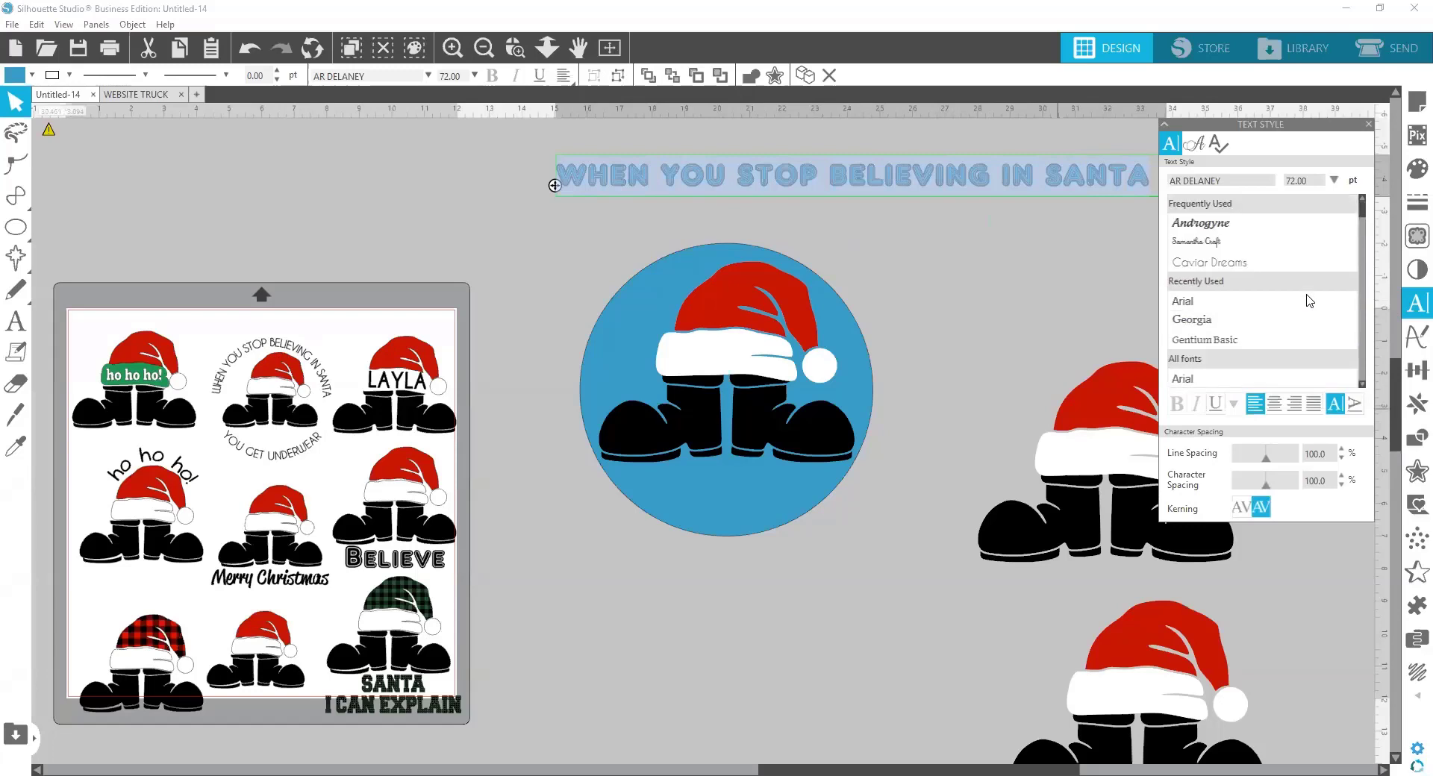
{"action": "left_click", "coordinate": [1201, 262]}
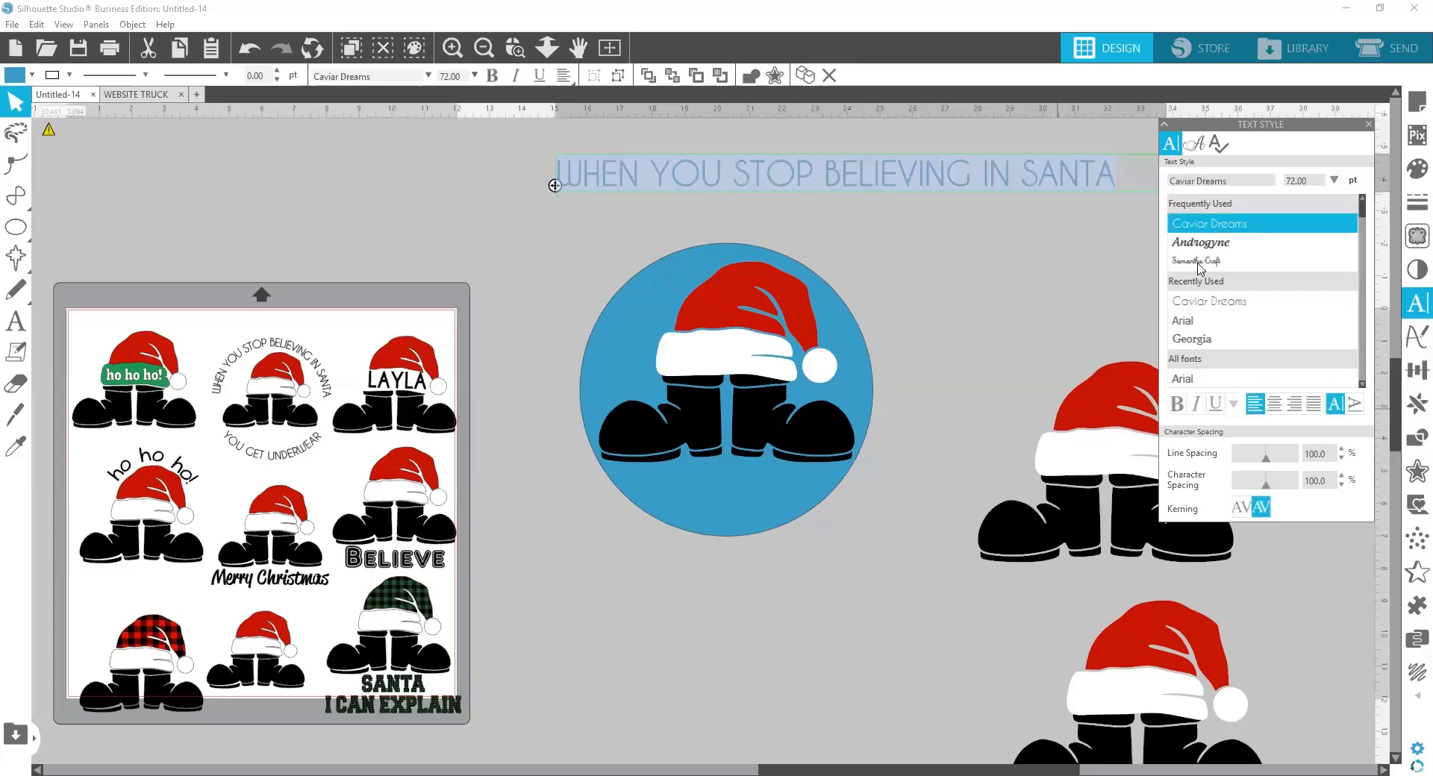
{"action": "left_click", "coordinate": [970, 246]}
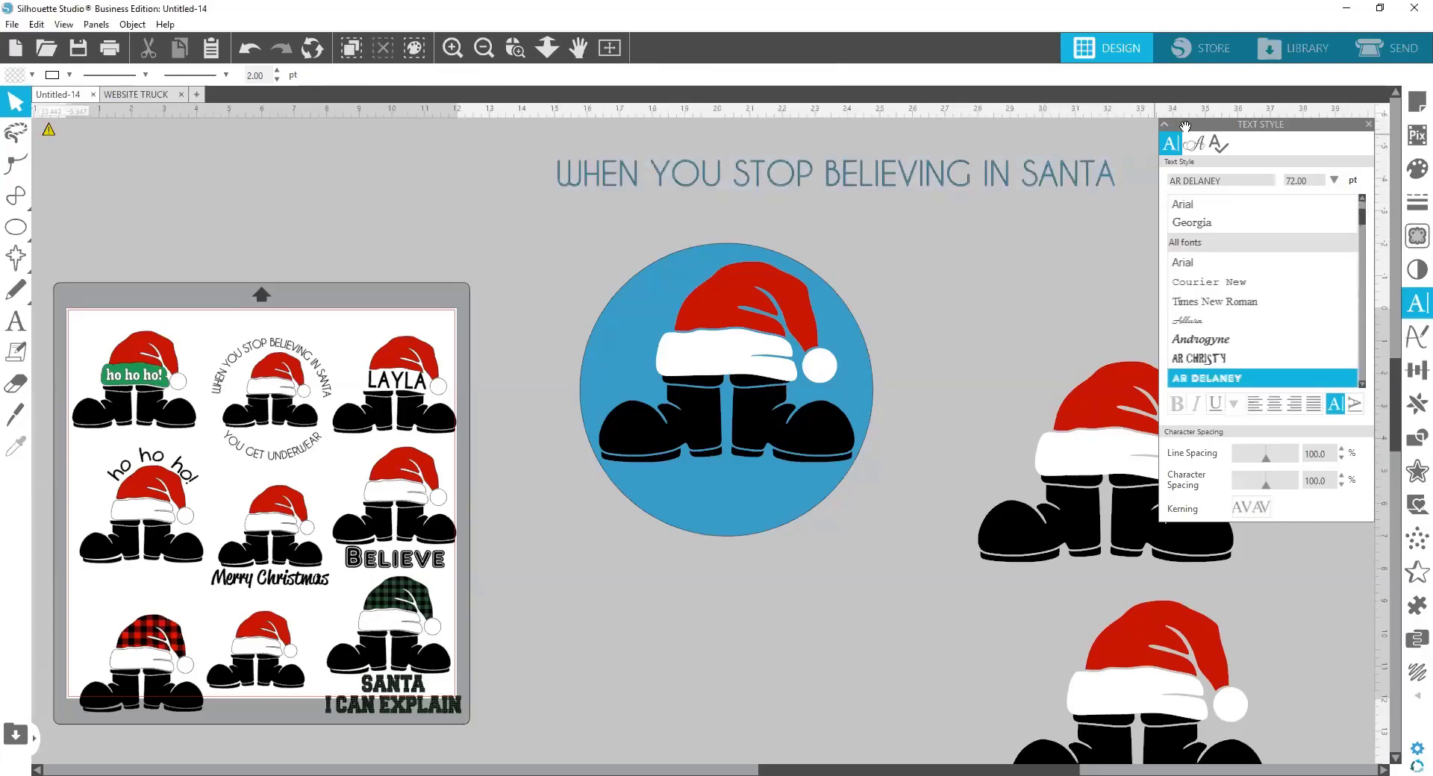
Shrink the text line to about 9.93 in wide and place it just above the circle
{"action": "left_click", "coordinate": [1168, 179]}
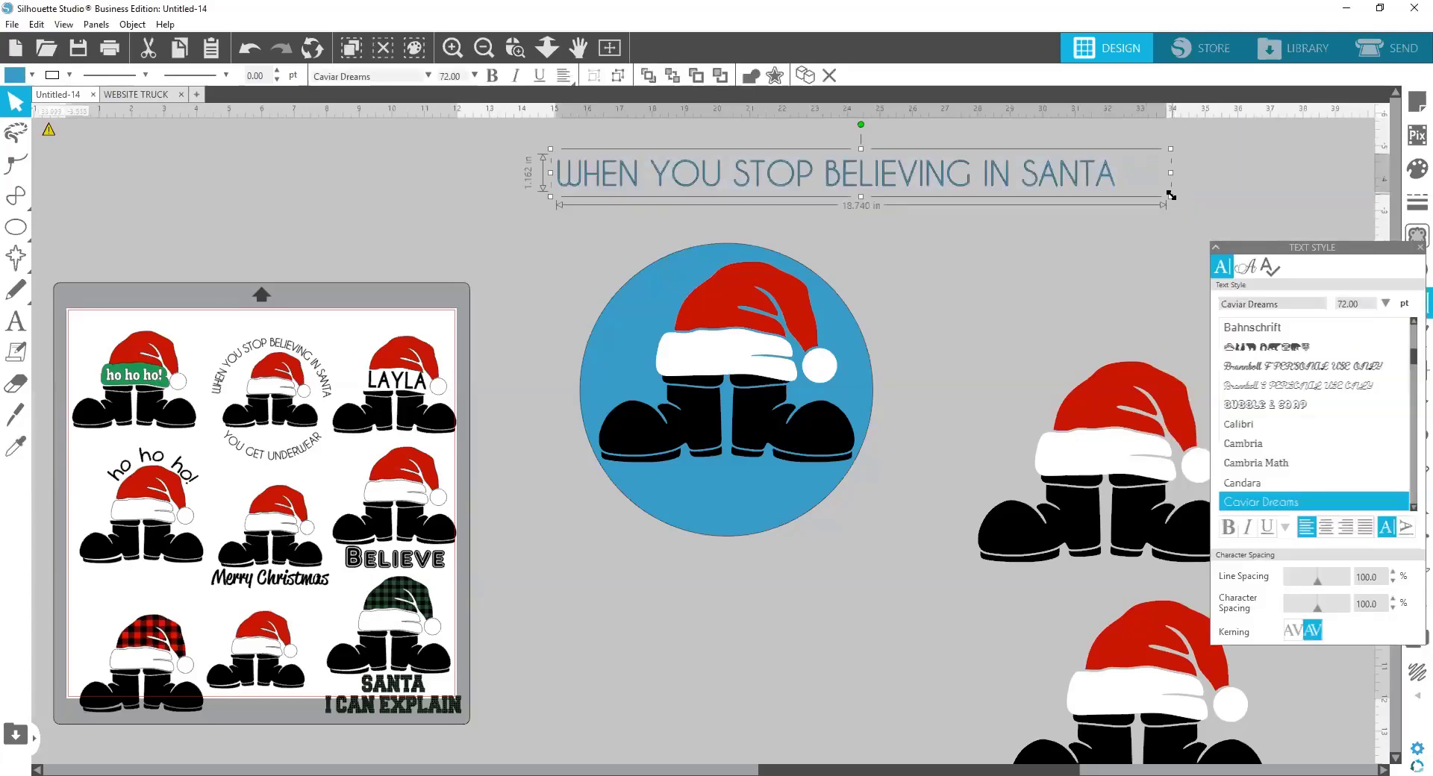
{"action": "left_click_drag", "start_coordinate": [1168, 201], "coordinate": [878, 202]}
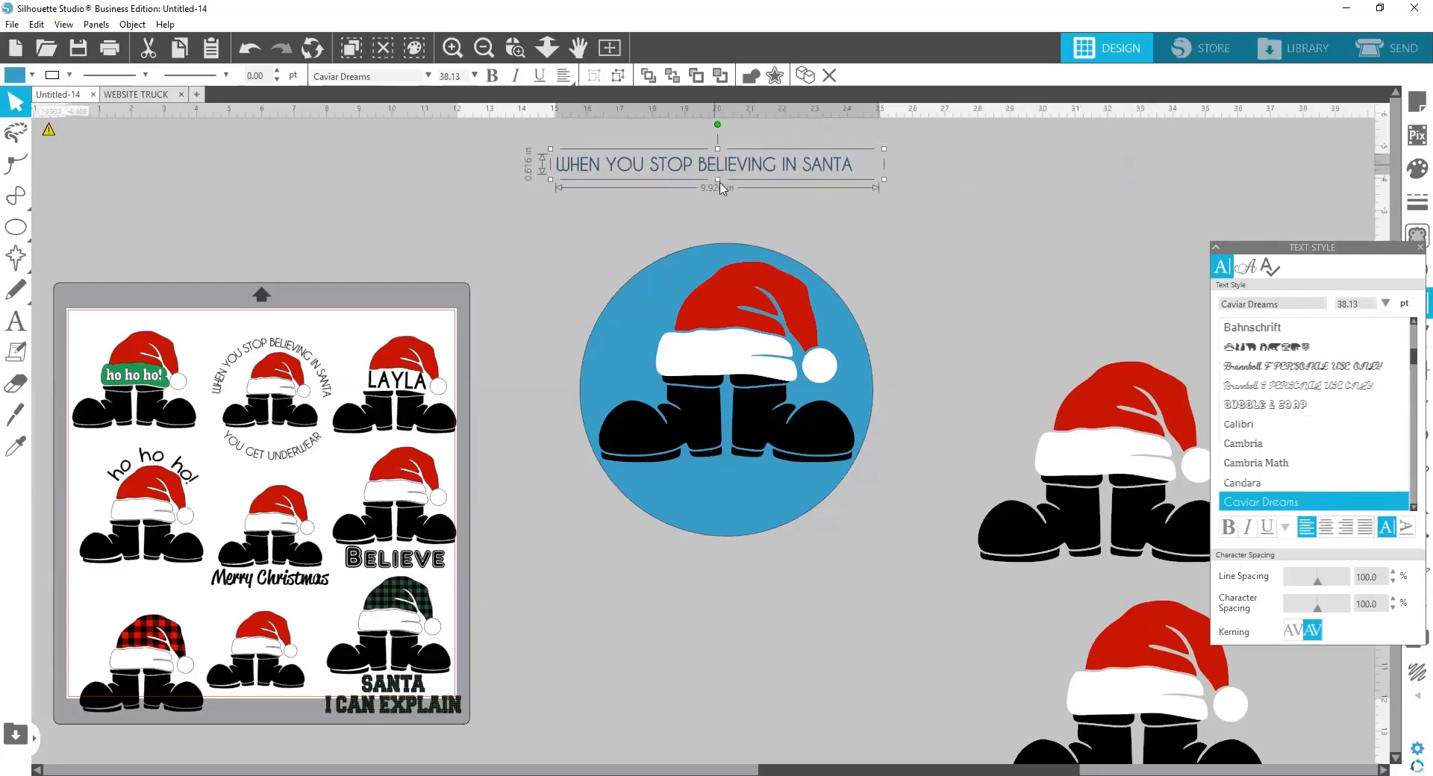
{"action": "left_click_drag", "start_coordinate": [715, 171], "coordinate": [742, 192]}
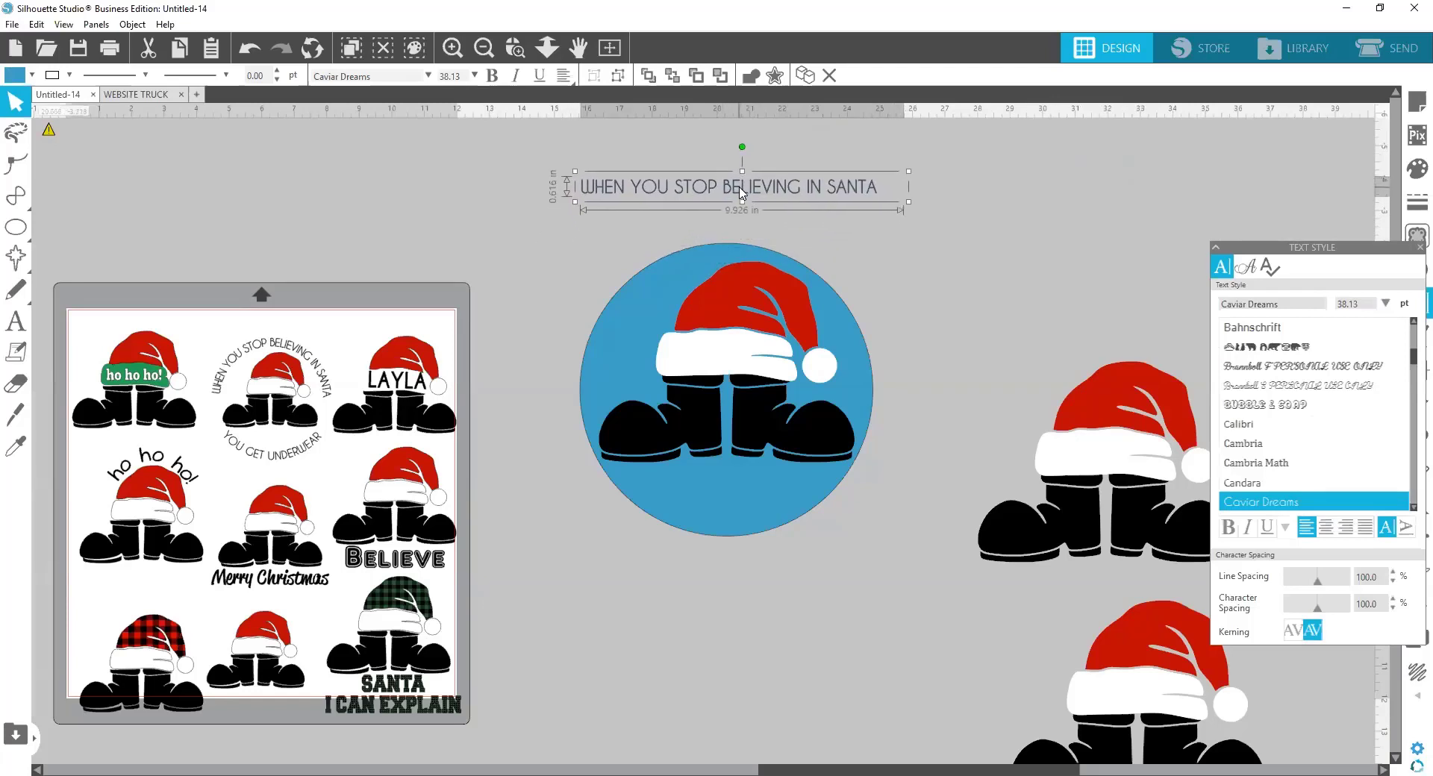
{"action": "left_click", "coordinate": [945, 273]}
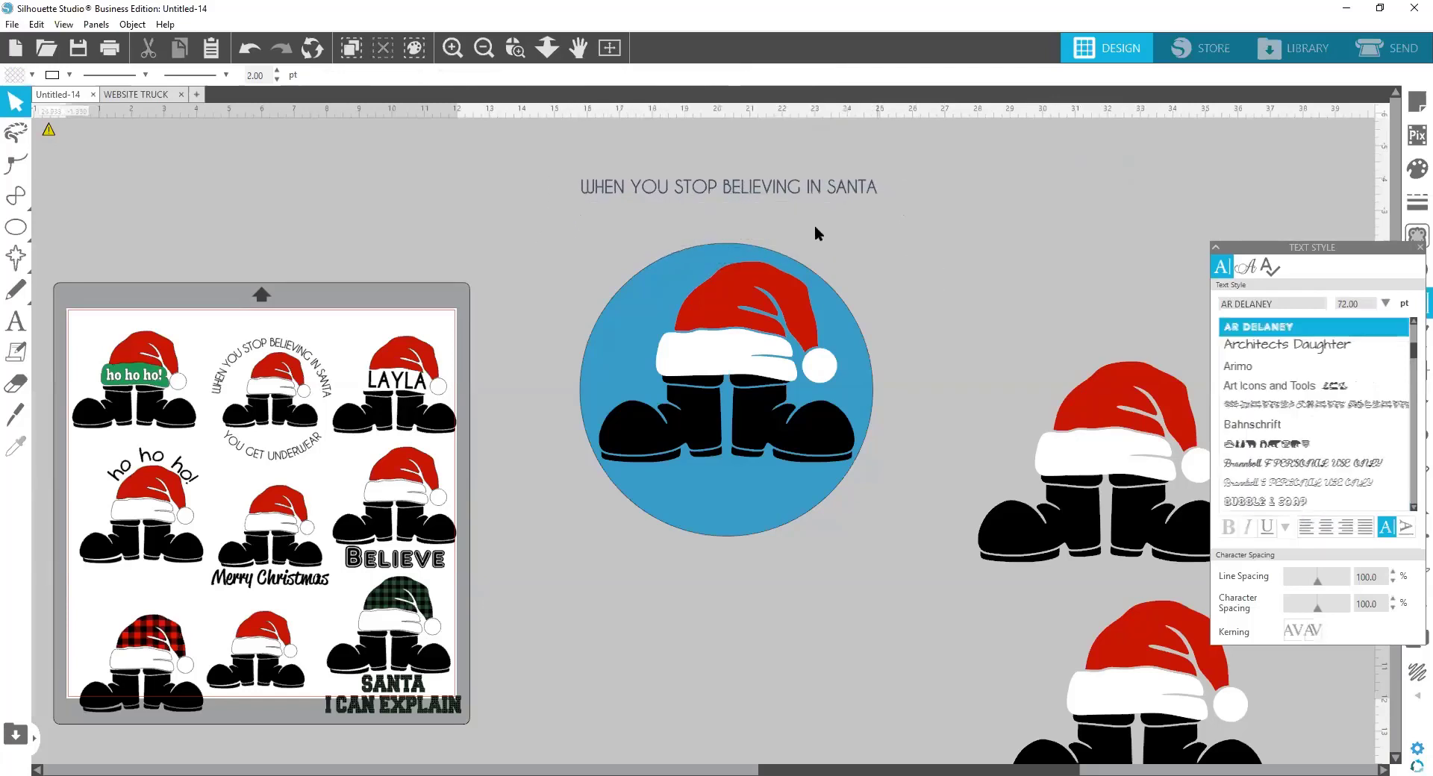
{"action": "mouse_move", "coordinate": [592, 197]}
{"action": "left_mouse_down"}
{"action": "mouse_move", "coordinate": [627, 312]}
{"action": "mouse_move", "coordinate": [557, 301]}
{"action": "mouse_move", "coordinate": [629, 283]}
{"action": "mouse_move", "coordinate": [571, 329]}
{"action": "mouse_move", "coordinate": [612, 320]}
{"action": "mouse_move", "coordinate": [646, 399]}
{"action": "mouse_move", "coordinate": [609, 186]}
{"action": "left_mouse_up"}
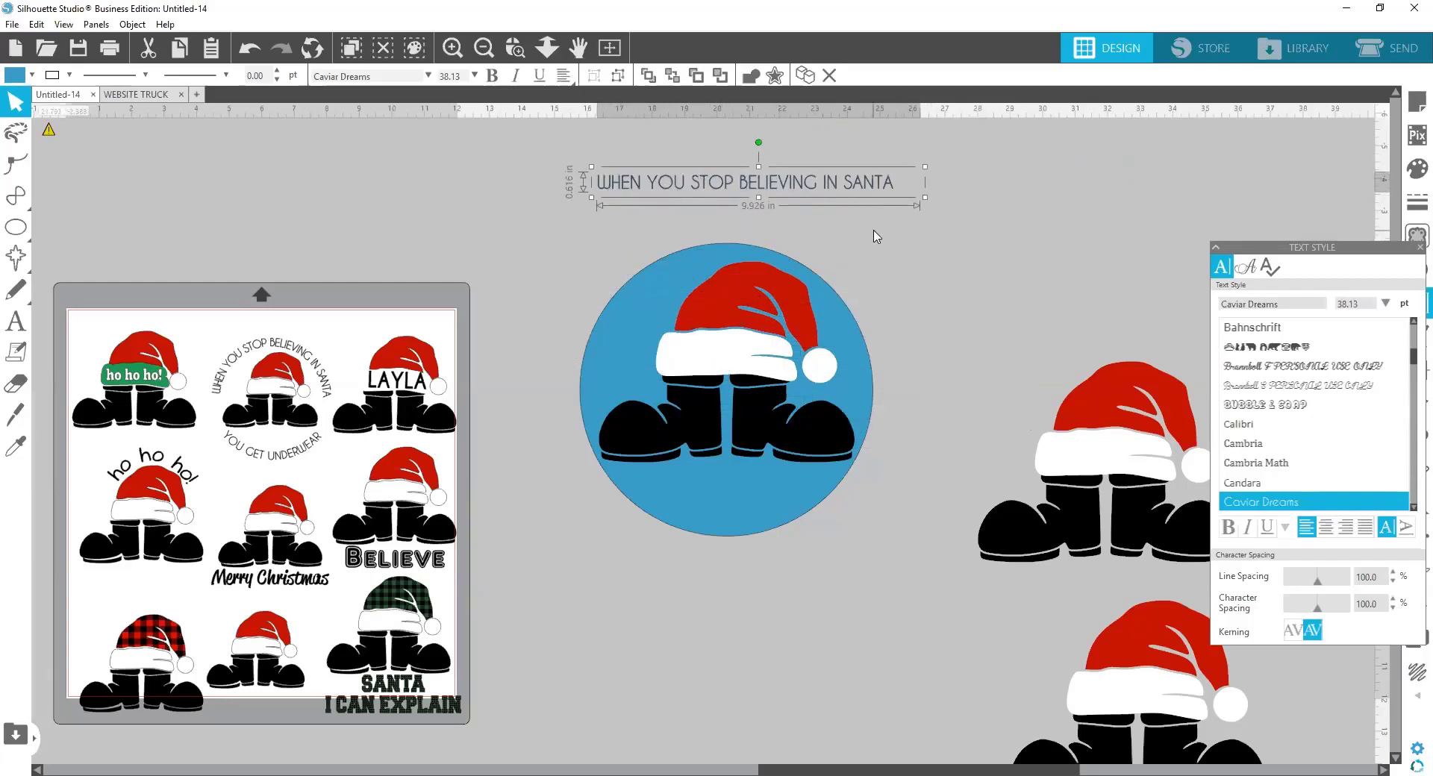
Wrap the text around the circle's upper arc with 150% character spacing and slide its start lower along the edge
{"action": "double_click", "coordinate": [784, 188]}
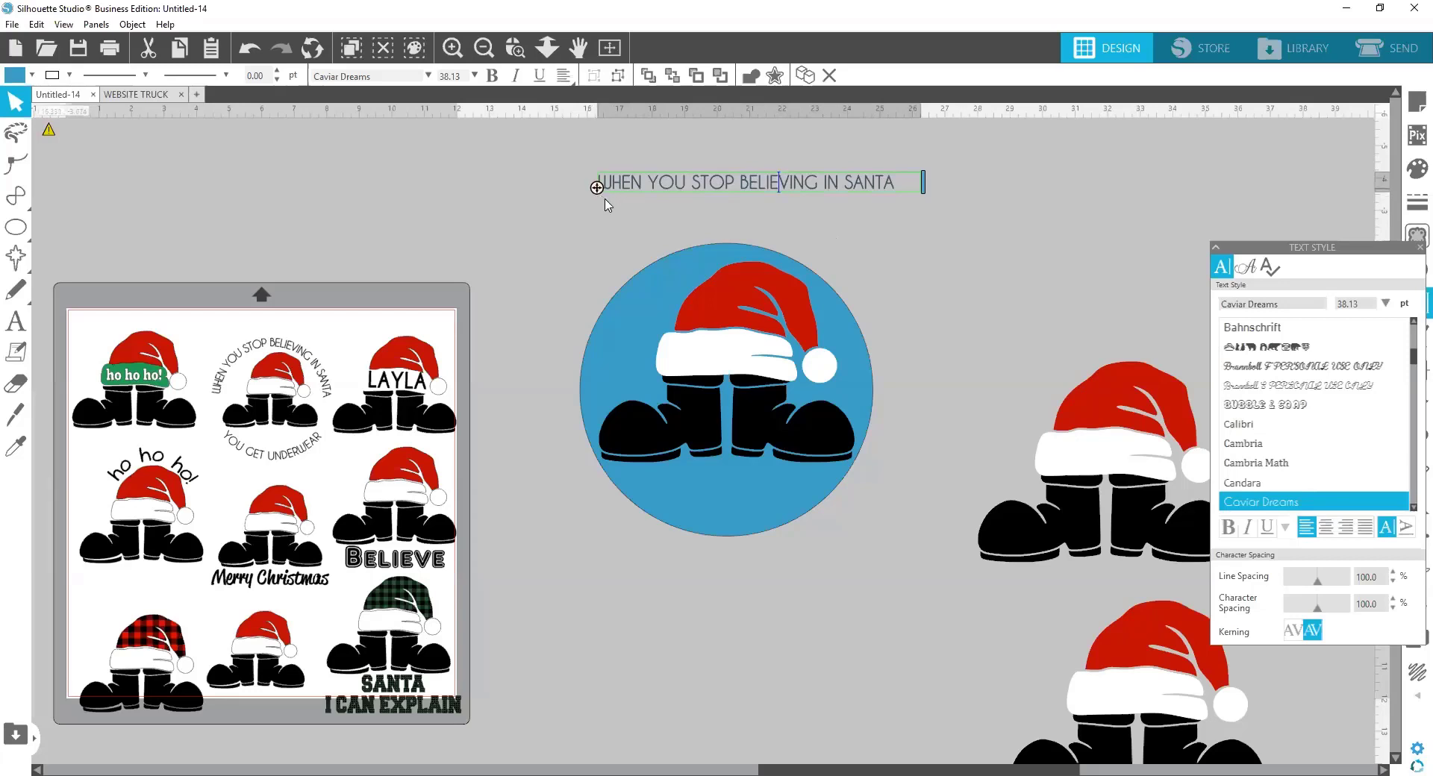
{"action": "left_click_drag", "start_coordinate": [597, 187], "coordinate": [609, 302]}
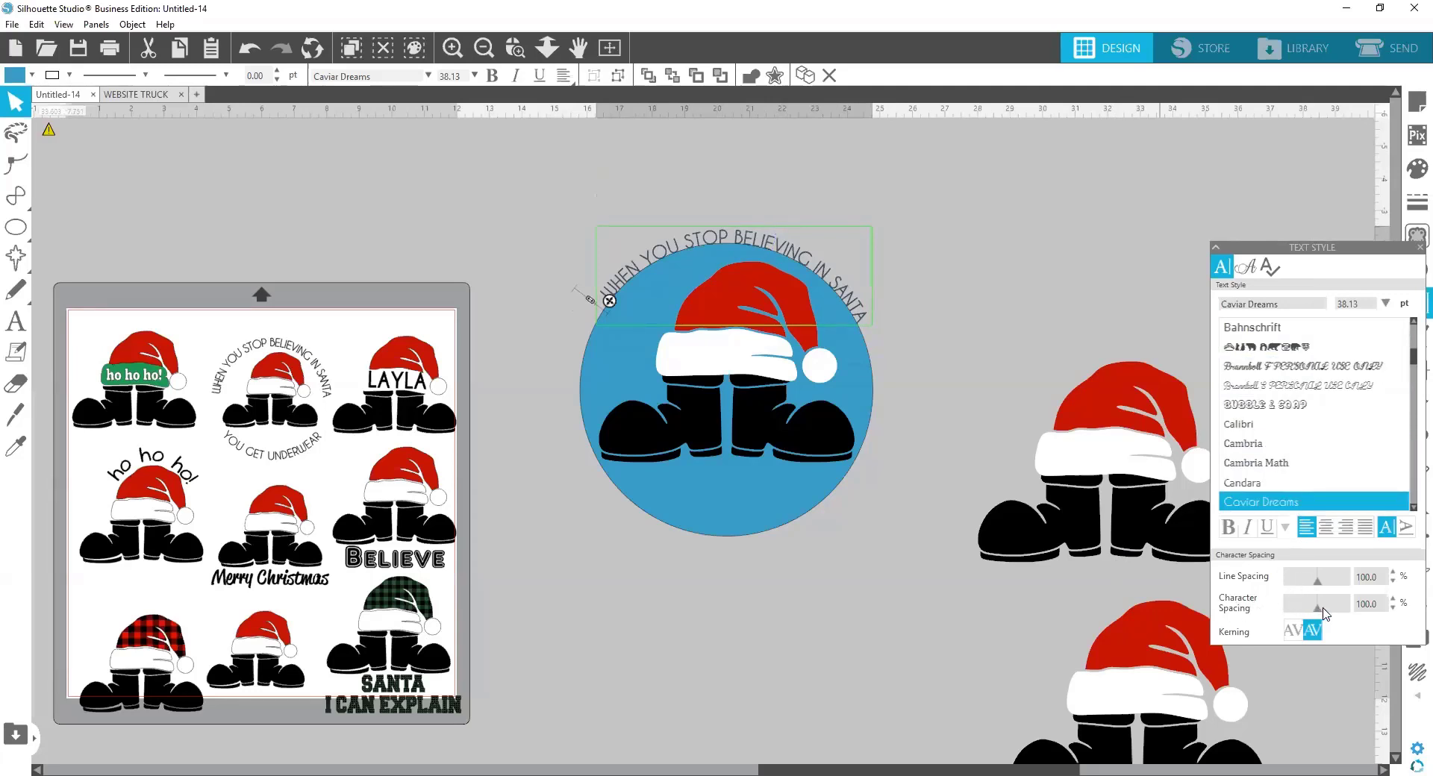
{"action": "left_click_drag", "start_coordinate": [1323, 614], "coordinate": [1342, 615]}
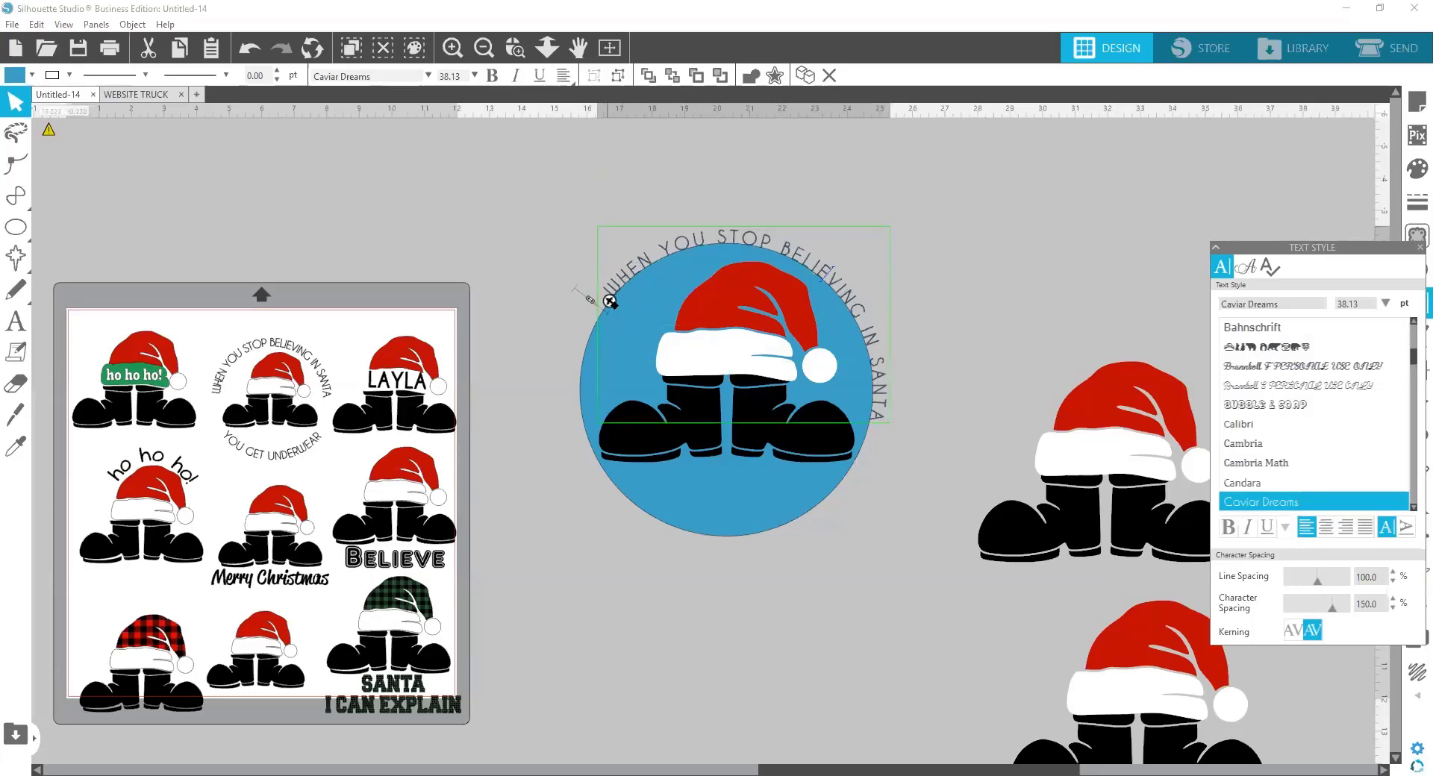
{"action": "mouse_move", "coordinate": [585, 327]}
{"action": "left_mouse_down"}
{"action": "mouse_move", "coordinate": [630, 284]}
{"action": "mouse_move", "coordinate": [584, 349]}
{"action": "left_mouse_up"}
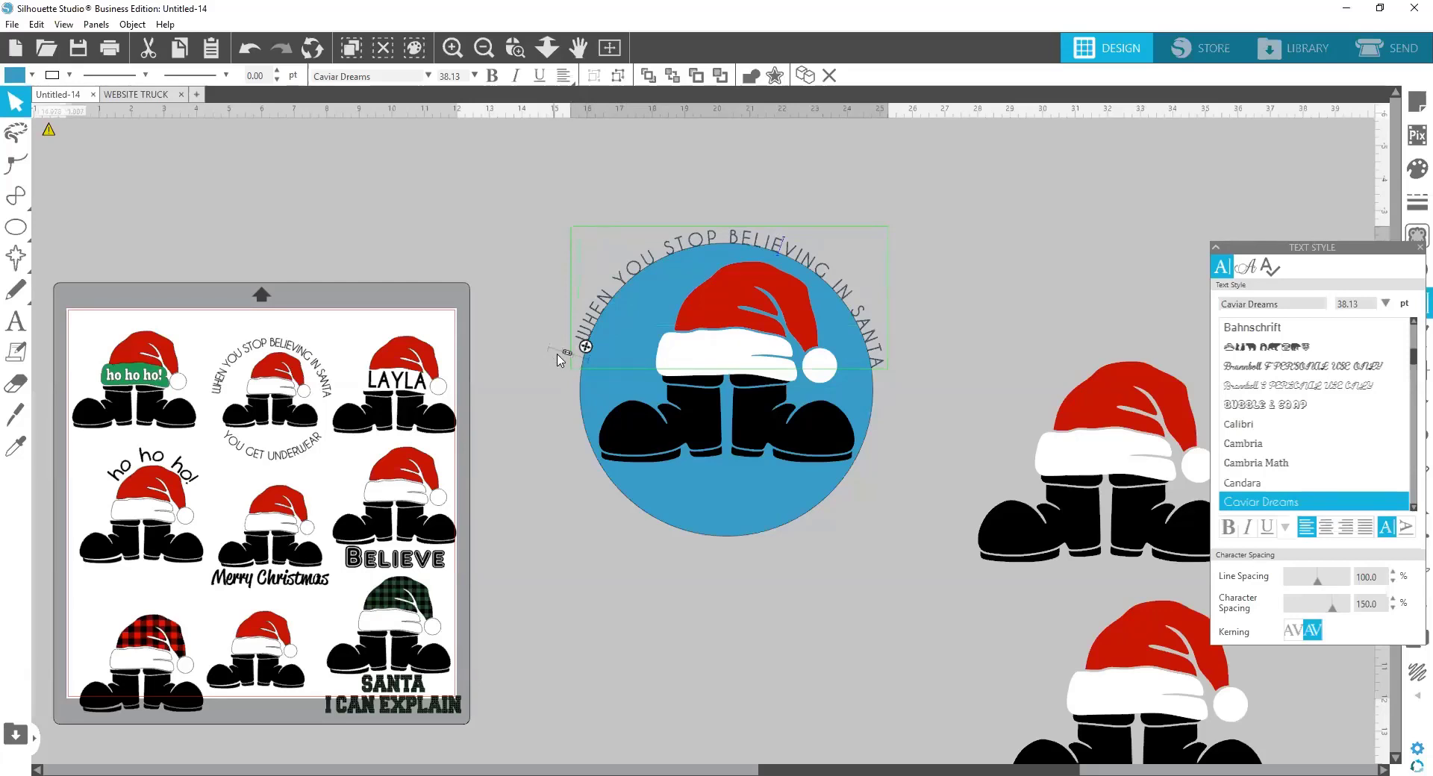
Try offsetting the curved text outward from the circle, and return it to its position close to the edge
{"action": "left_click", "coordinate": [515, 47]}
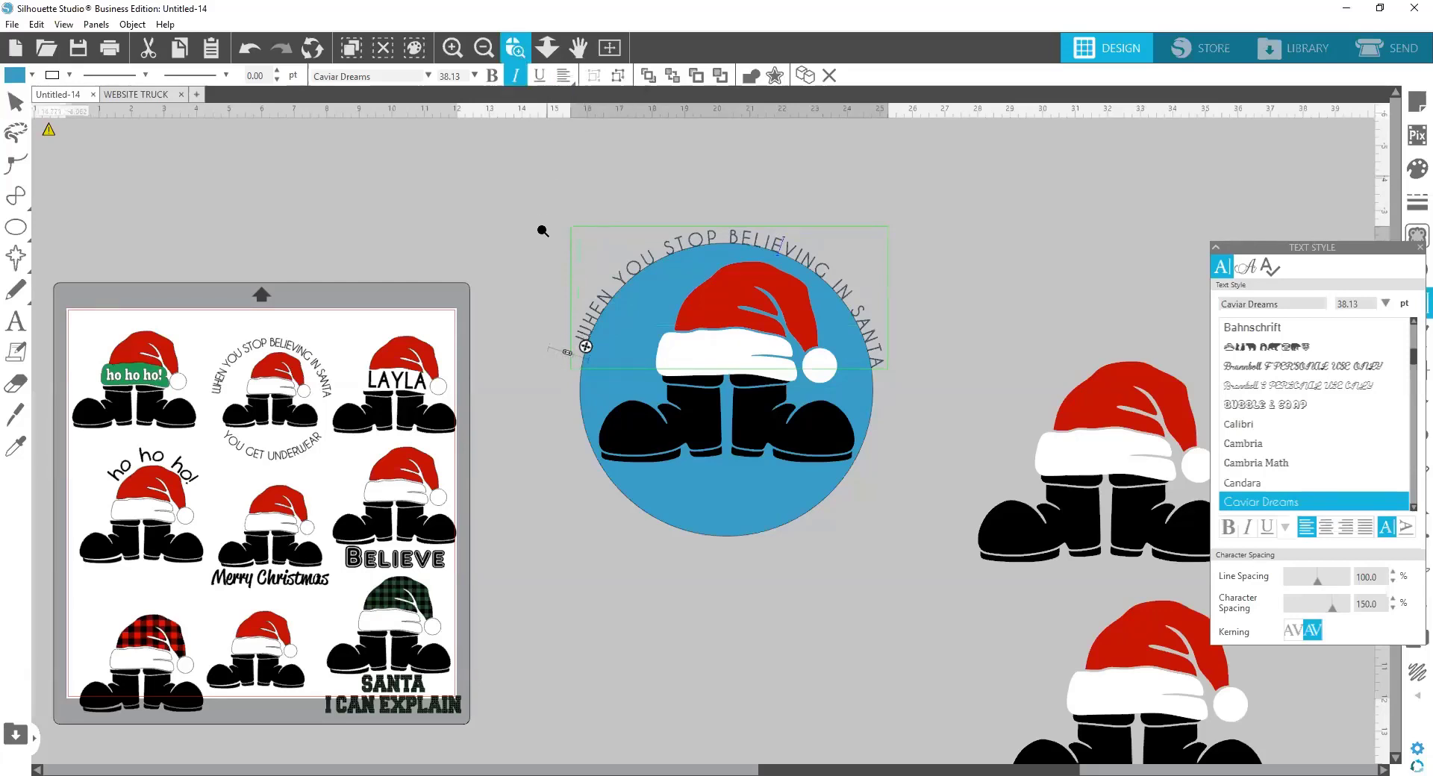
{"action": "left_click_drag", "start_coordinate": [541, 190], "coordinate": [960, 516]}
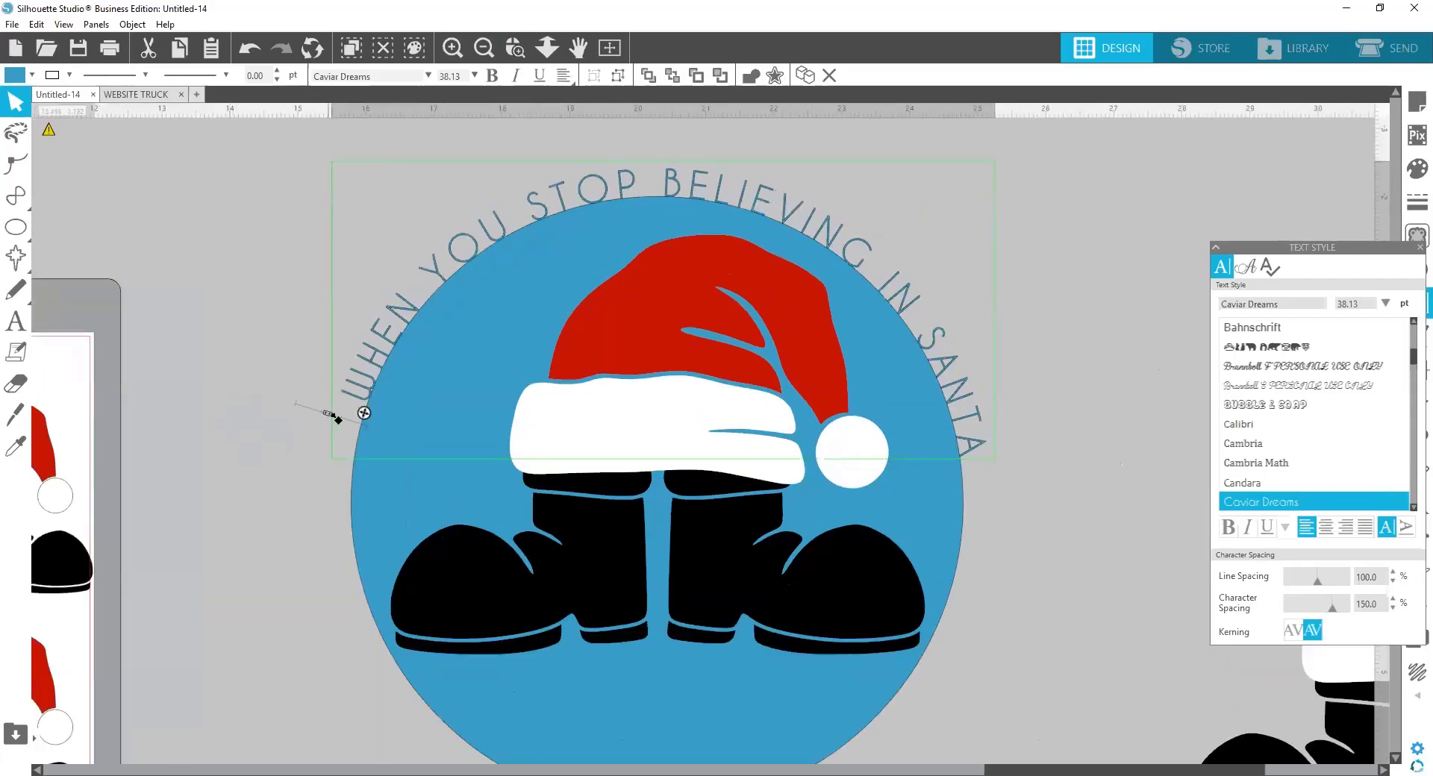
{"action": "left_click_drag", "start_coordinate": [332, 420], "coordinate": [302, 406]}
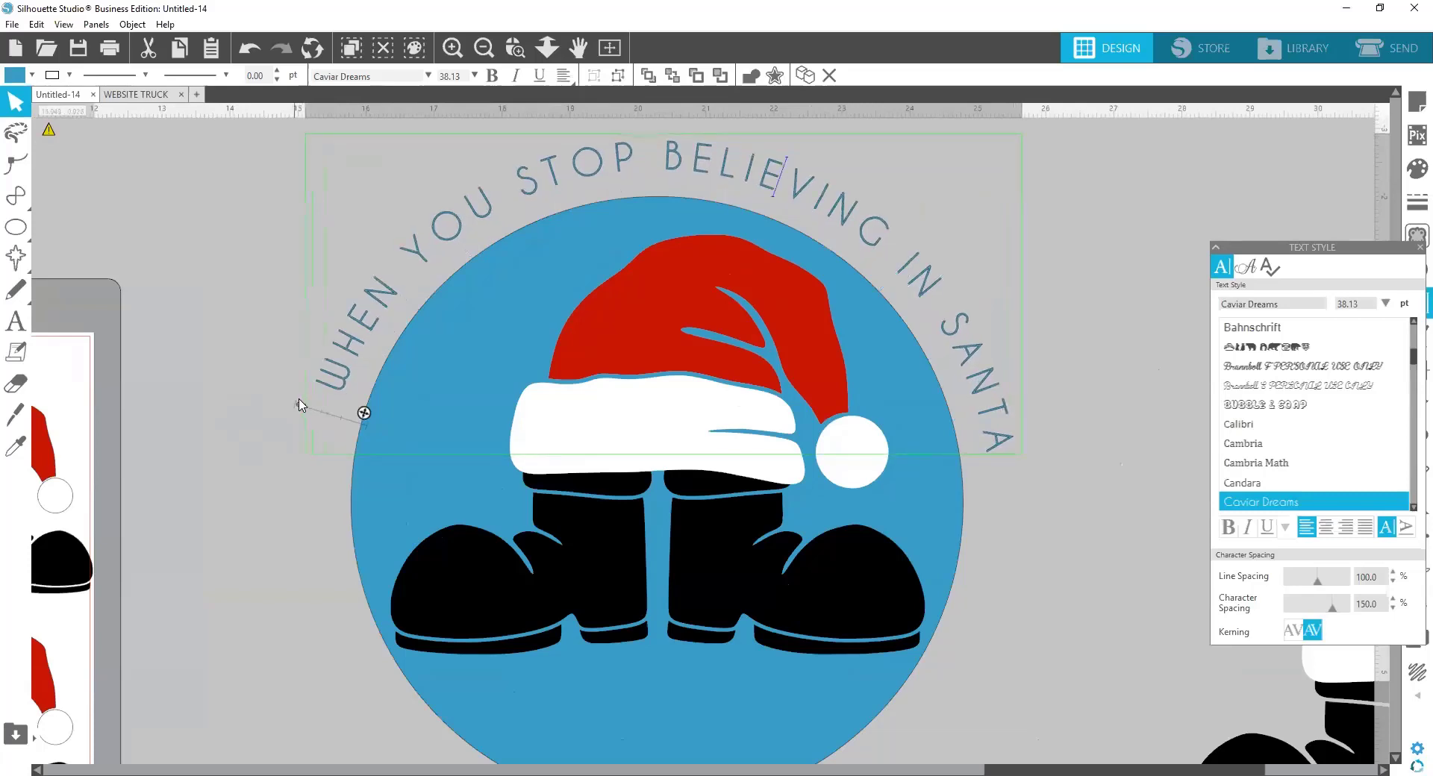
{"action": "left_click_drag", "start_coordinate": [299, 405], "coordinate": [333, 431]}
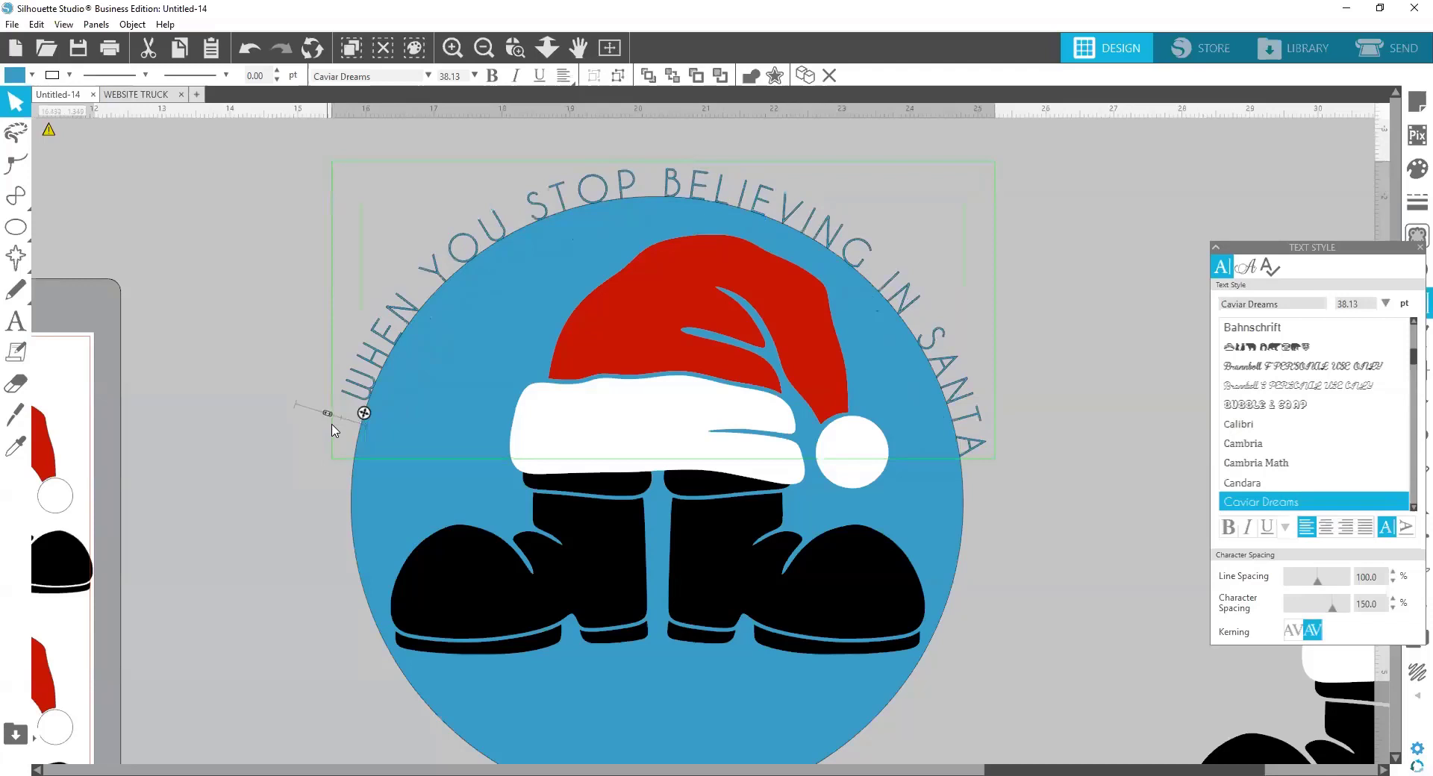
{"action": "scroll", "coordinate": [1137, 346], "scroll_direction": "down", "scroll_amount": 3}
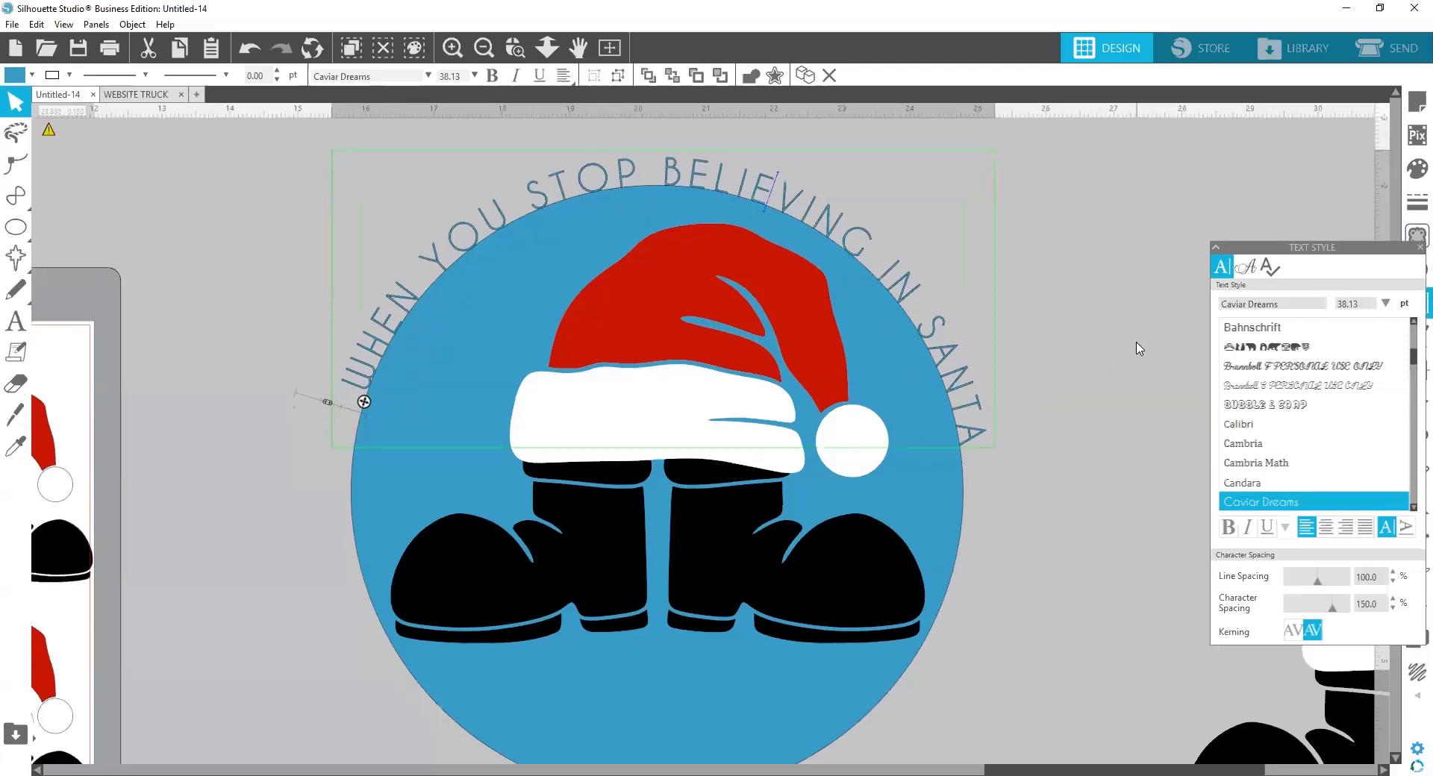
Place a horizontal guide across the circle near the text ends and slide the curved text along the edge to level both ends
{"action": "left_click", "coordinate": [484, 47]}
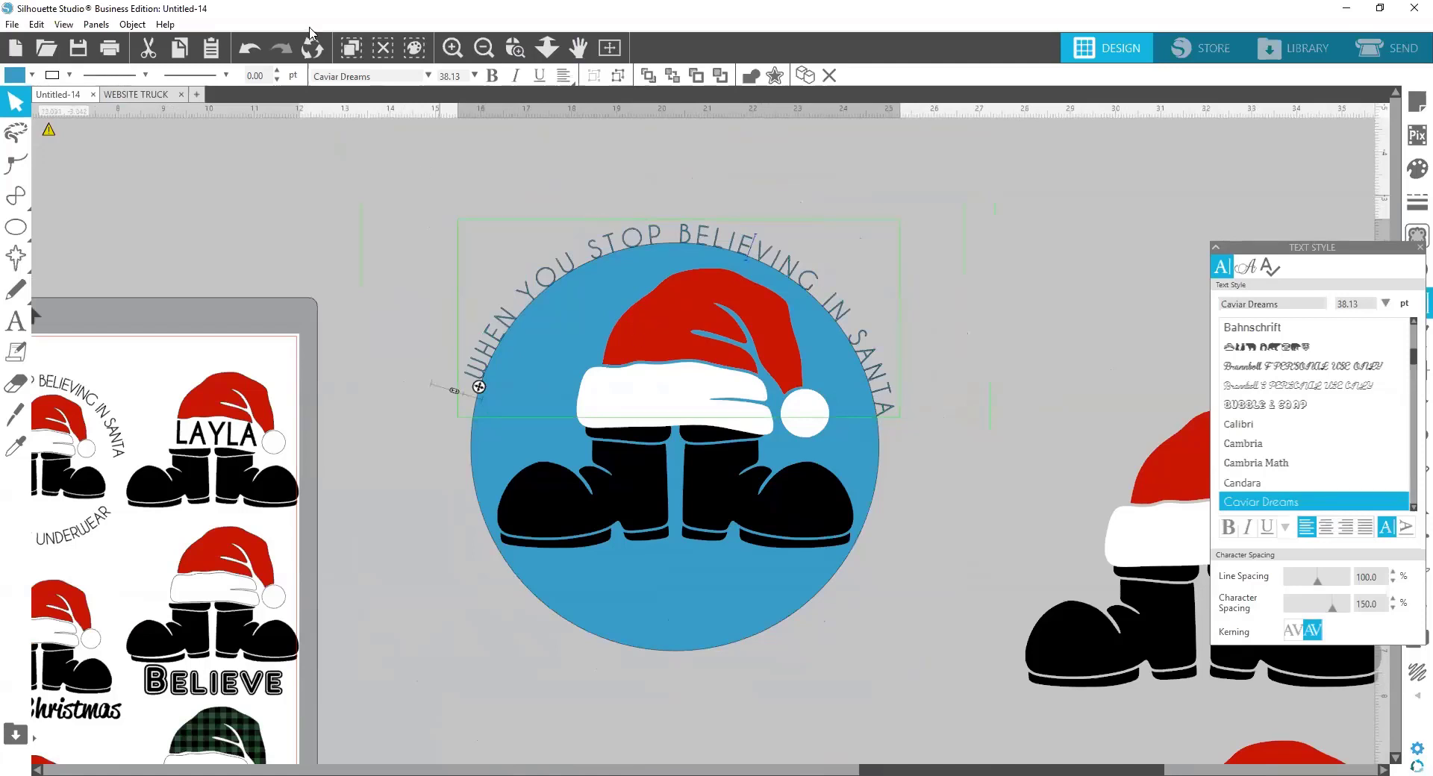
{"action": "left_click", "coordinate": [643, 105]}
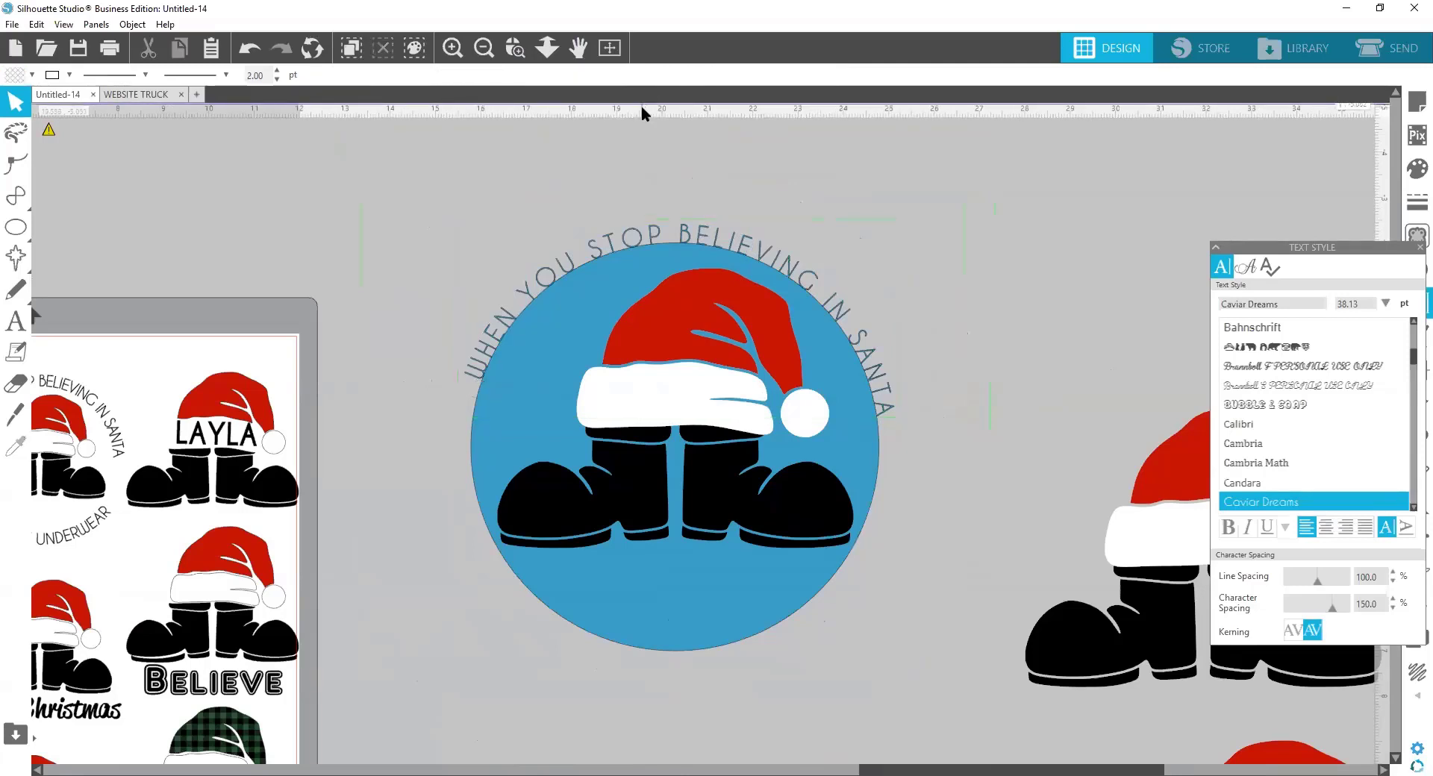
{"action": "left_click_drag", "start_coordinate": [642, 106], "coordinate": [672, 419]}
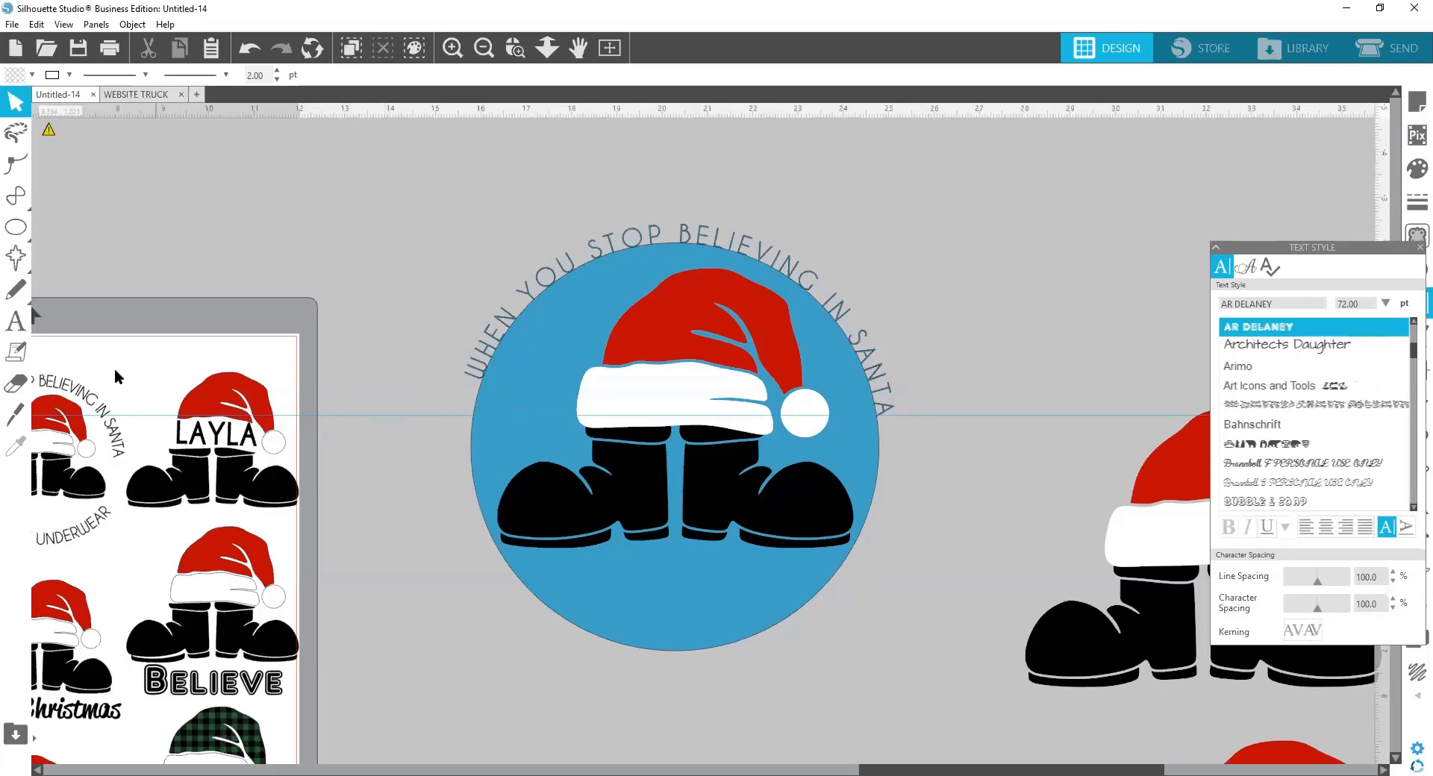
{"action": "left_click", "coordinate": [478, 376]}
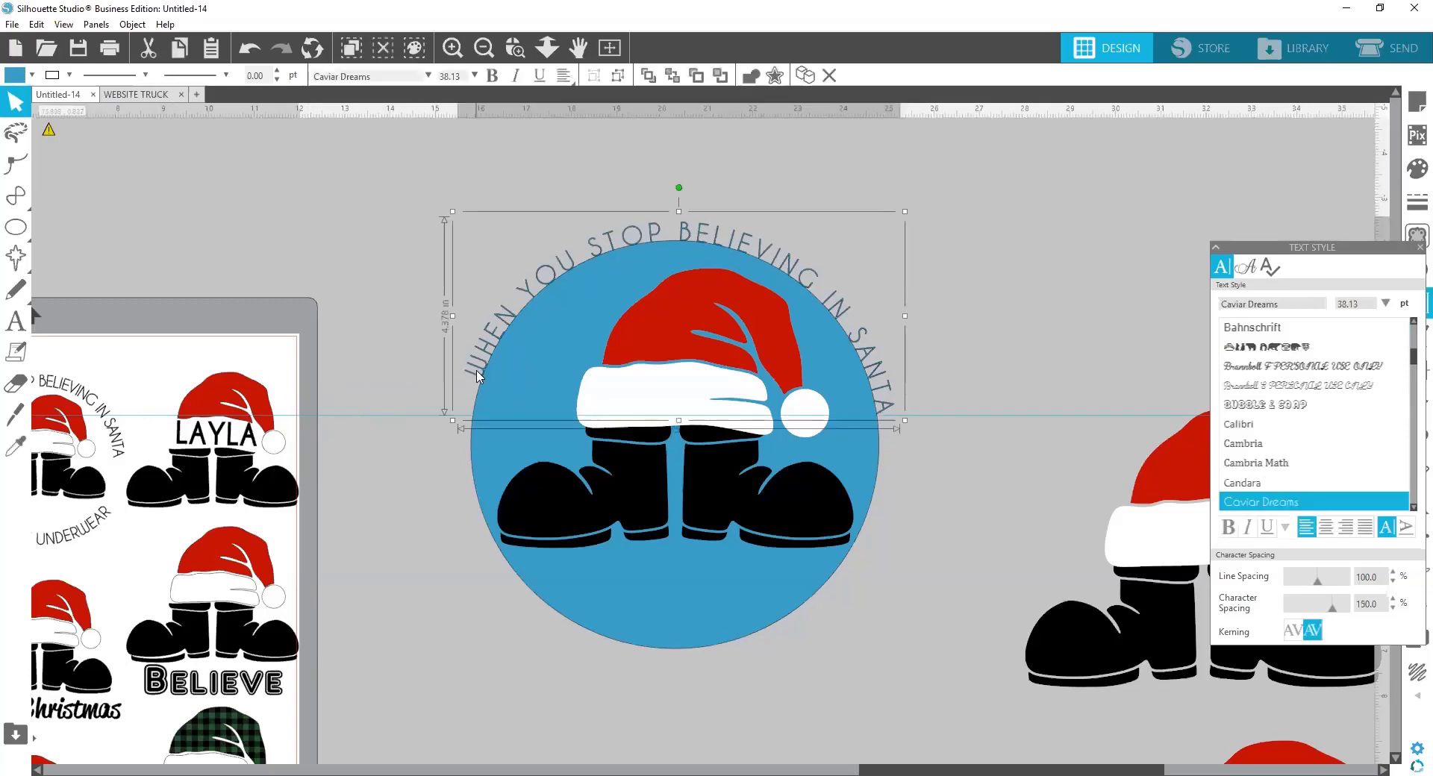
{"action": "double_click", "coordinate": [478, 377]}
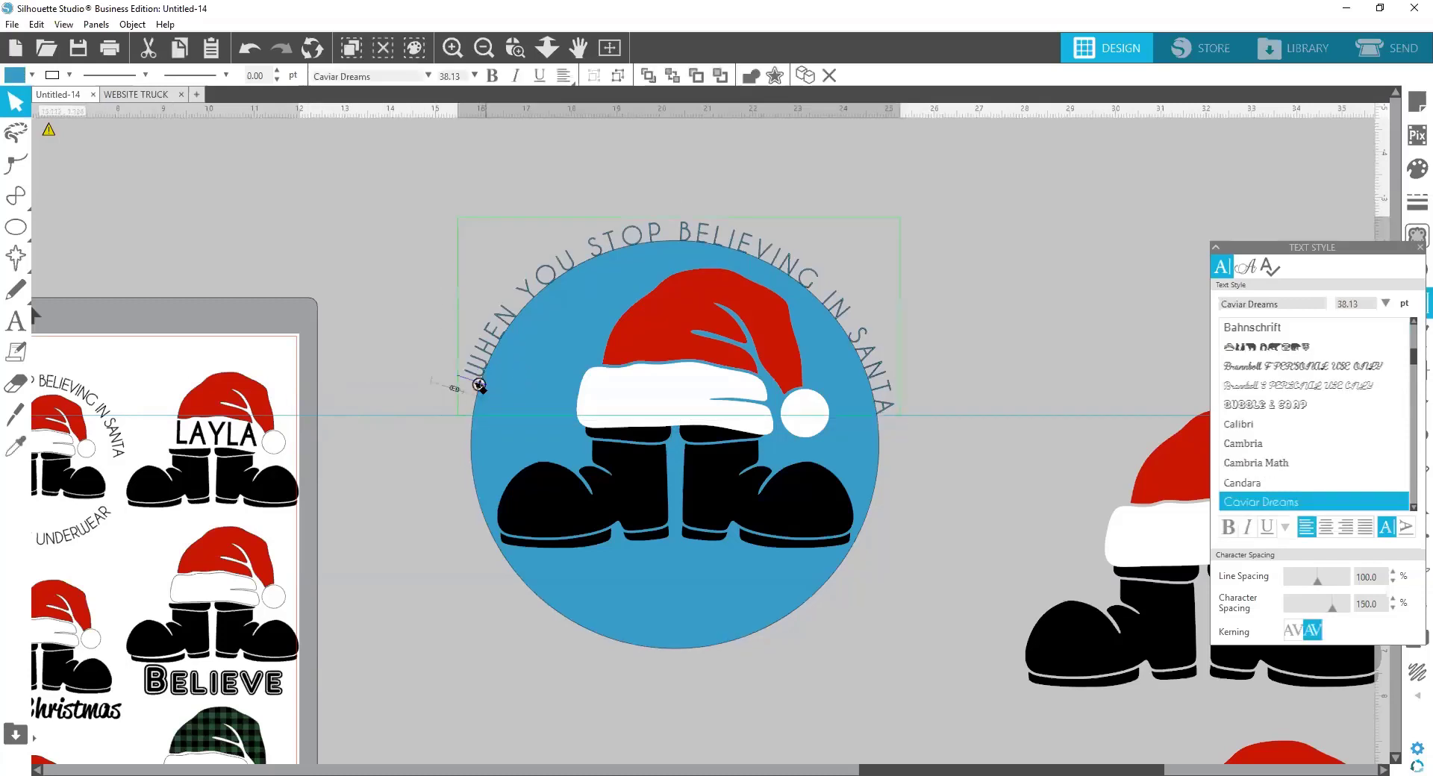
{"action": "left_click_drag", "start_coordinate": [478, 385], "coordinate": [475, 402]}
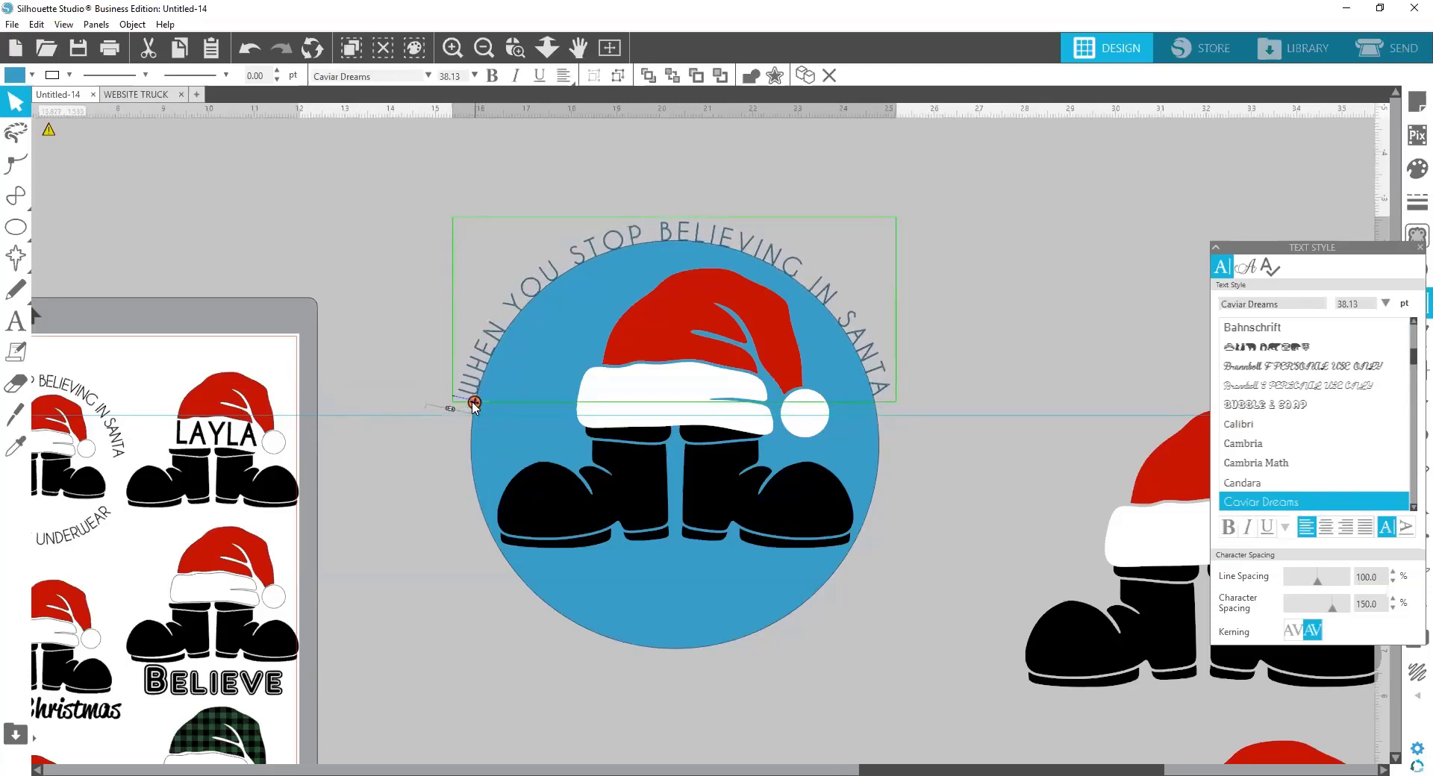
Raise the horizontal guide to the curved text's ends, nudge the text's start up along the circle's edge, and remove the guide
{"action": "left_click_drag", "start_coordinate": [914, 415], "coordinate": [923, 399]}
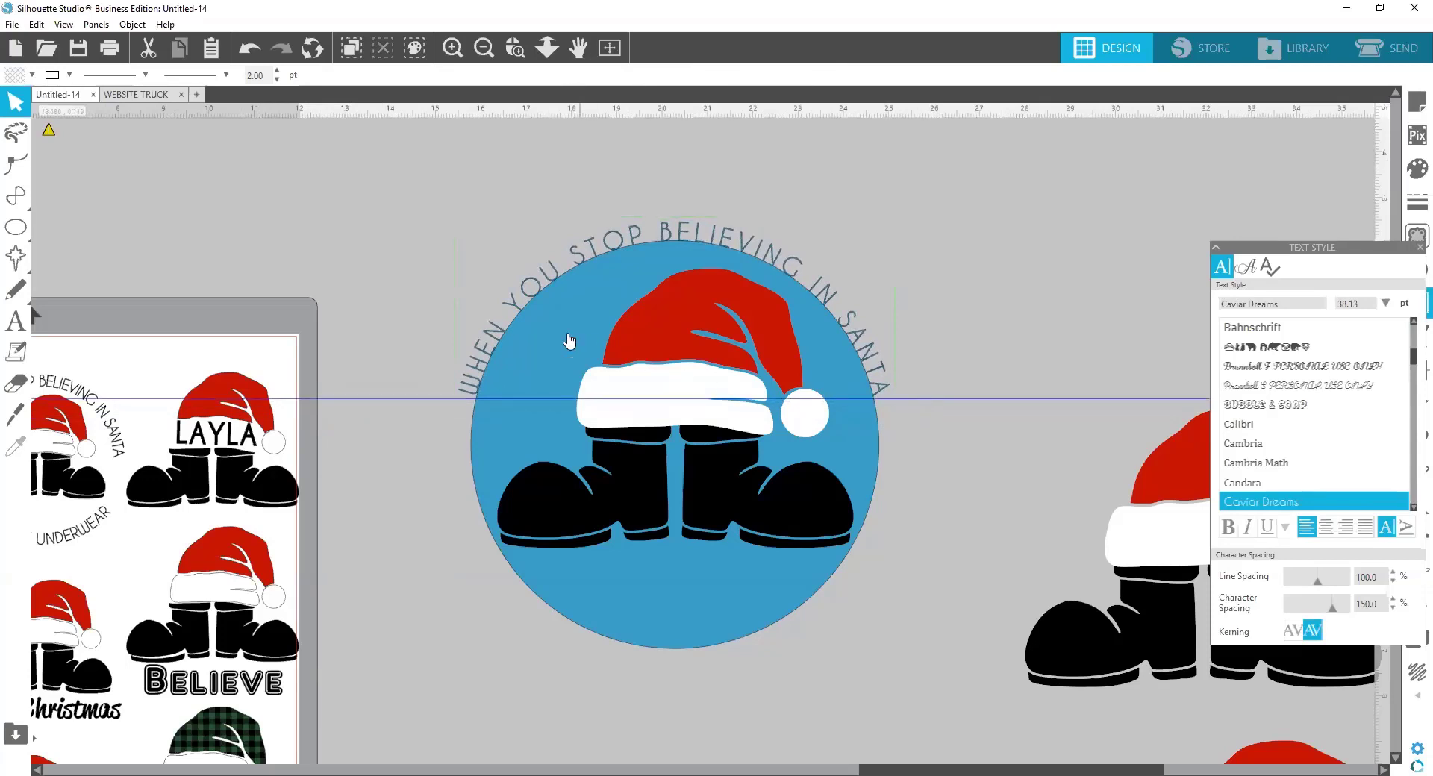
{"action": "left_click", "coordinate": [475, 401]}
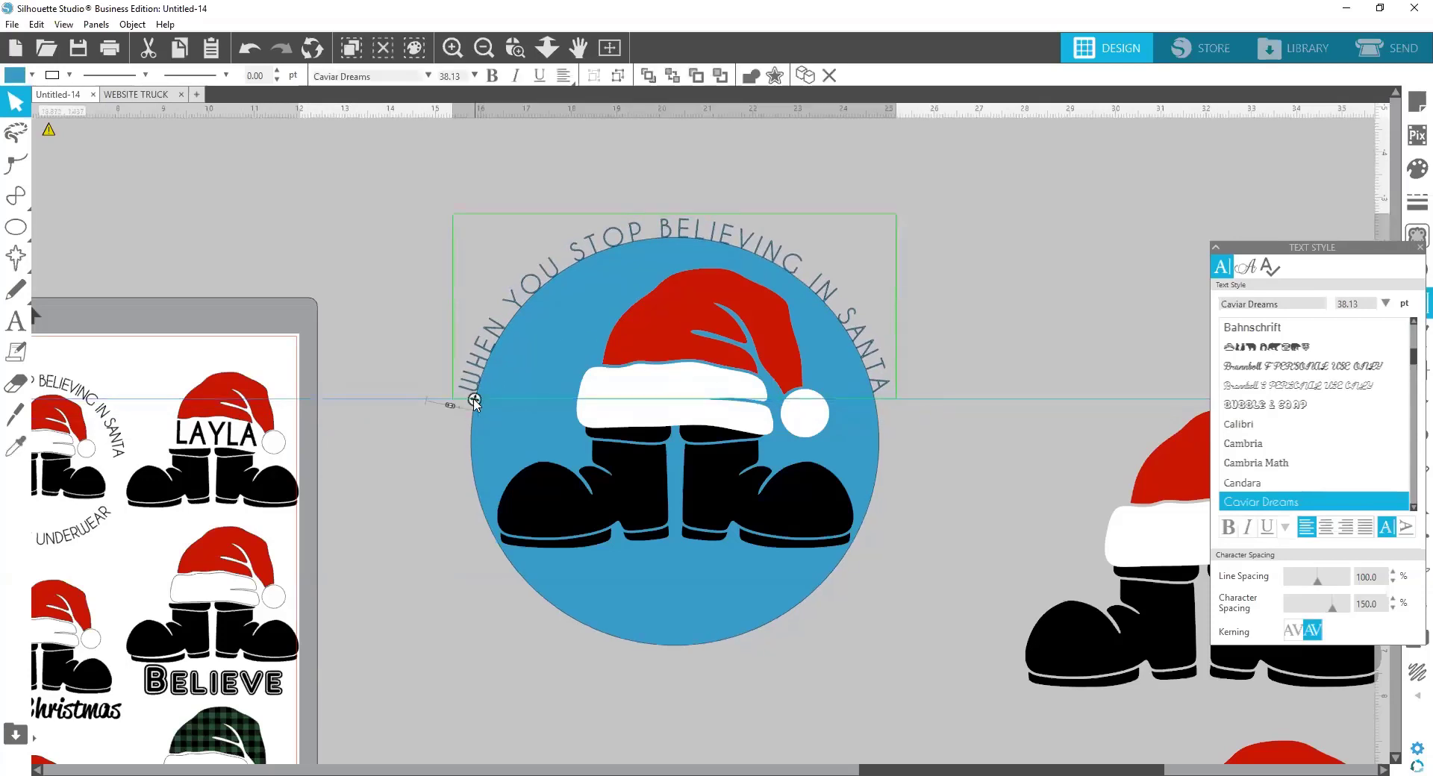
{"action": "left_click_drag", "start_coordinate": [475, 401], "coordinate": [476, 399]}
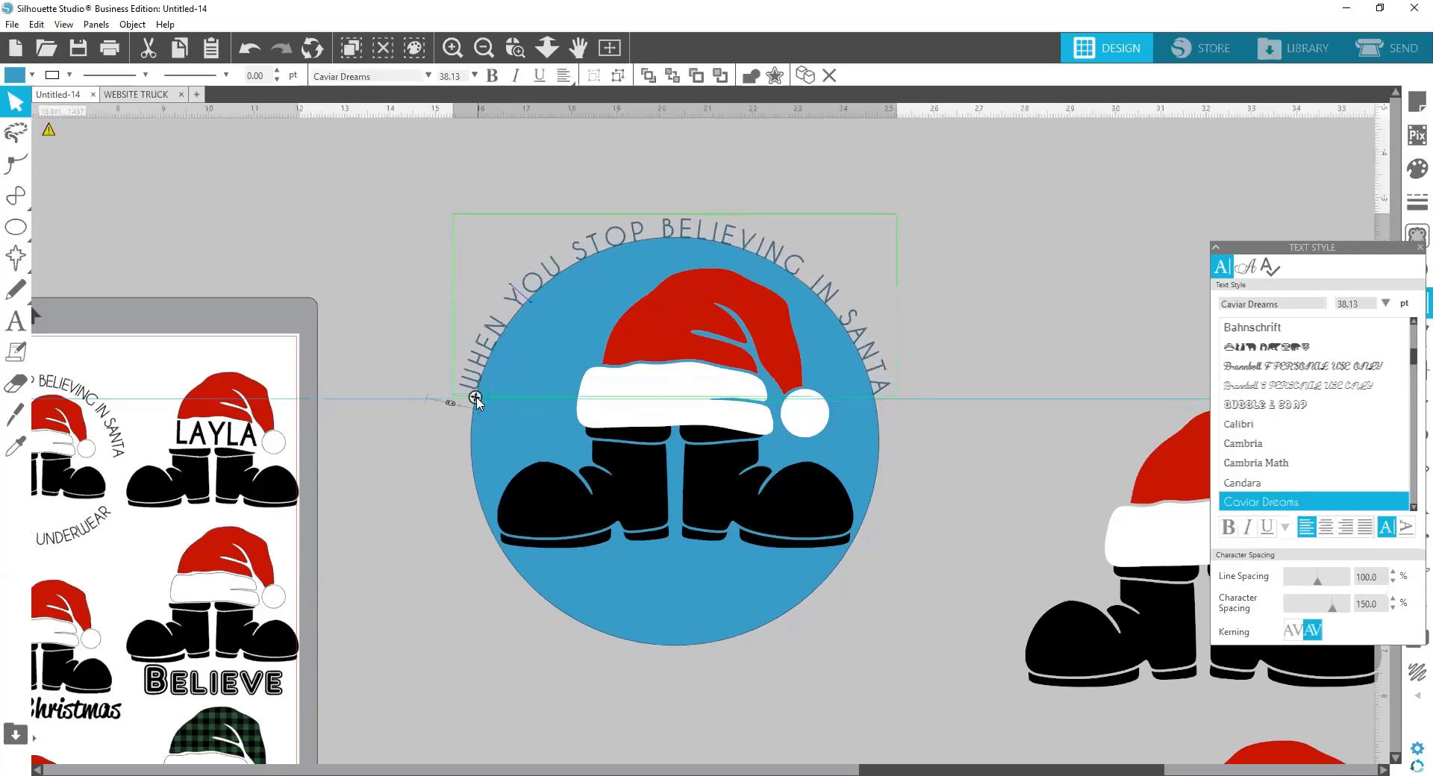
{"action": "left_click", "coordinate": [465, 431]}
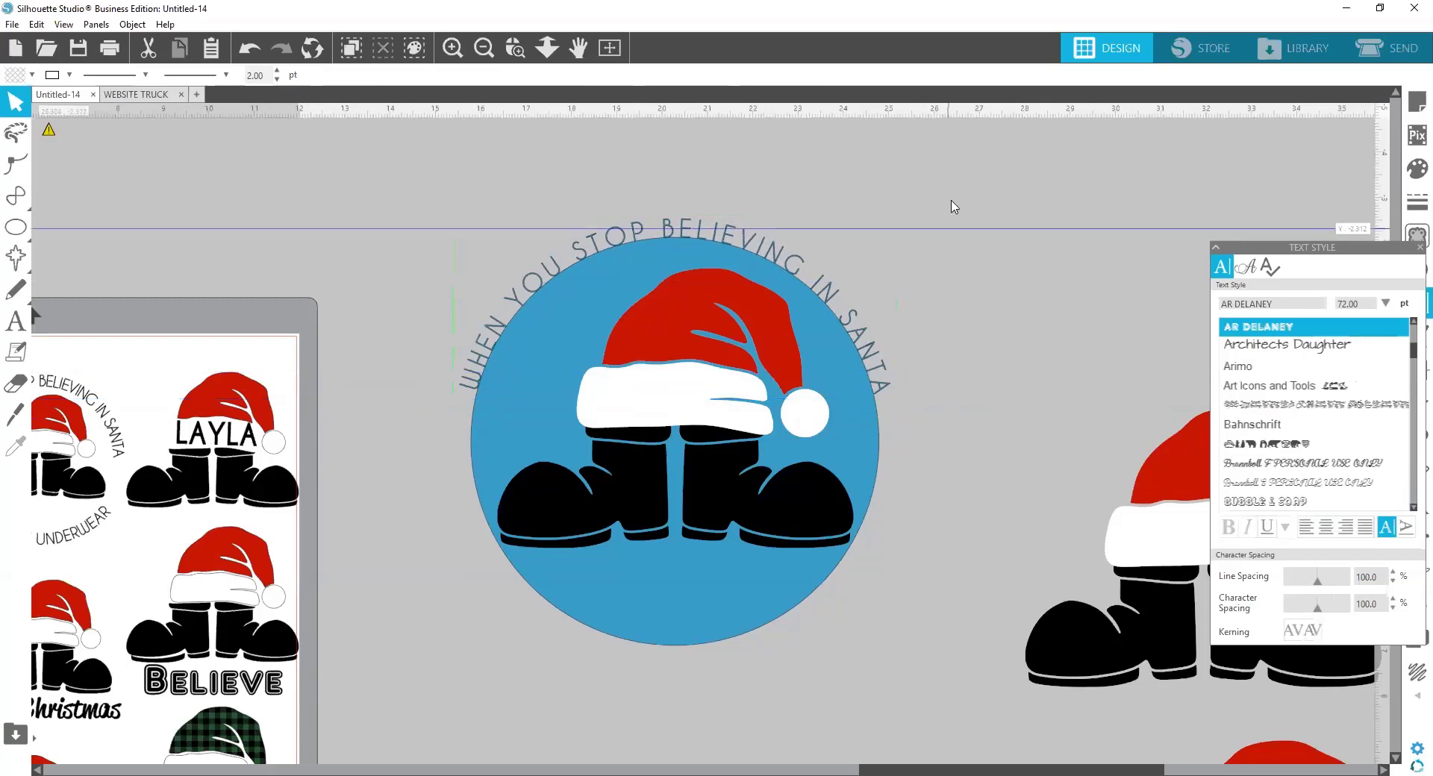
{"action": "scroll", "coordinate": [981, 256], "scroll_direction": "up", "scroll_amount": 2}
{"action": "scroll", "coordinate": [981, 256], "scroll_direction": "down", "scroll_amount": 3}
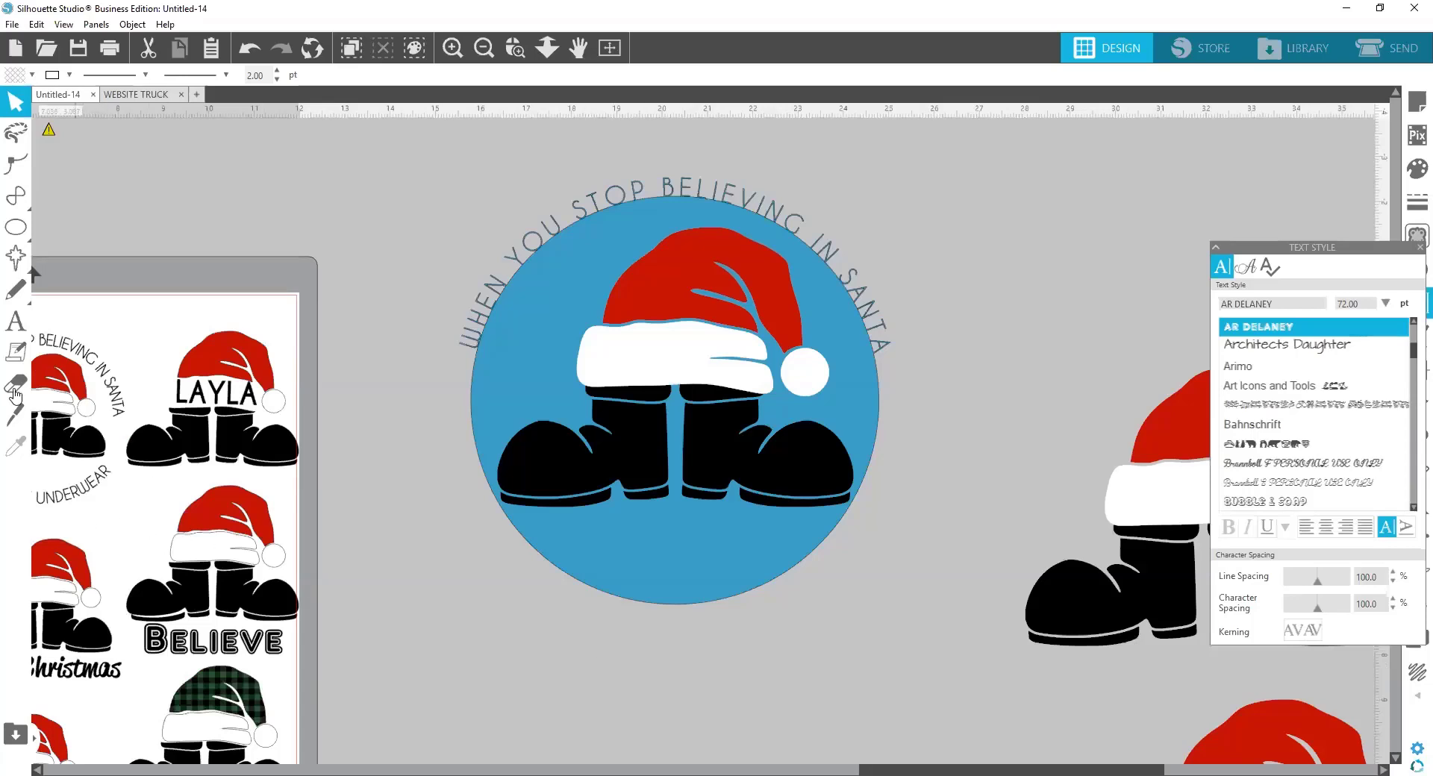
Add the text "YOU GET UNDERWEAR" just below the blue circle
{"action": "left_click", "coordinate": [13, 322]}
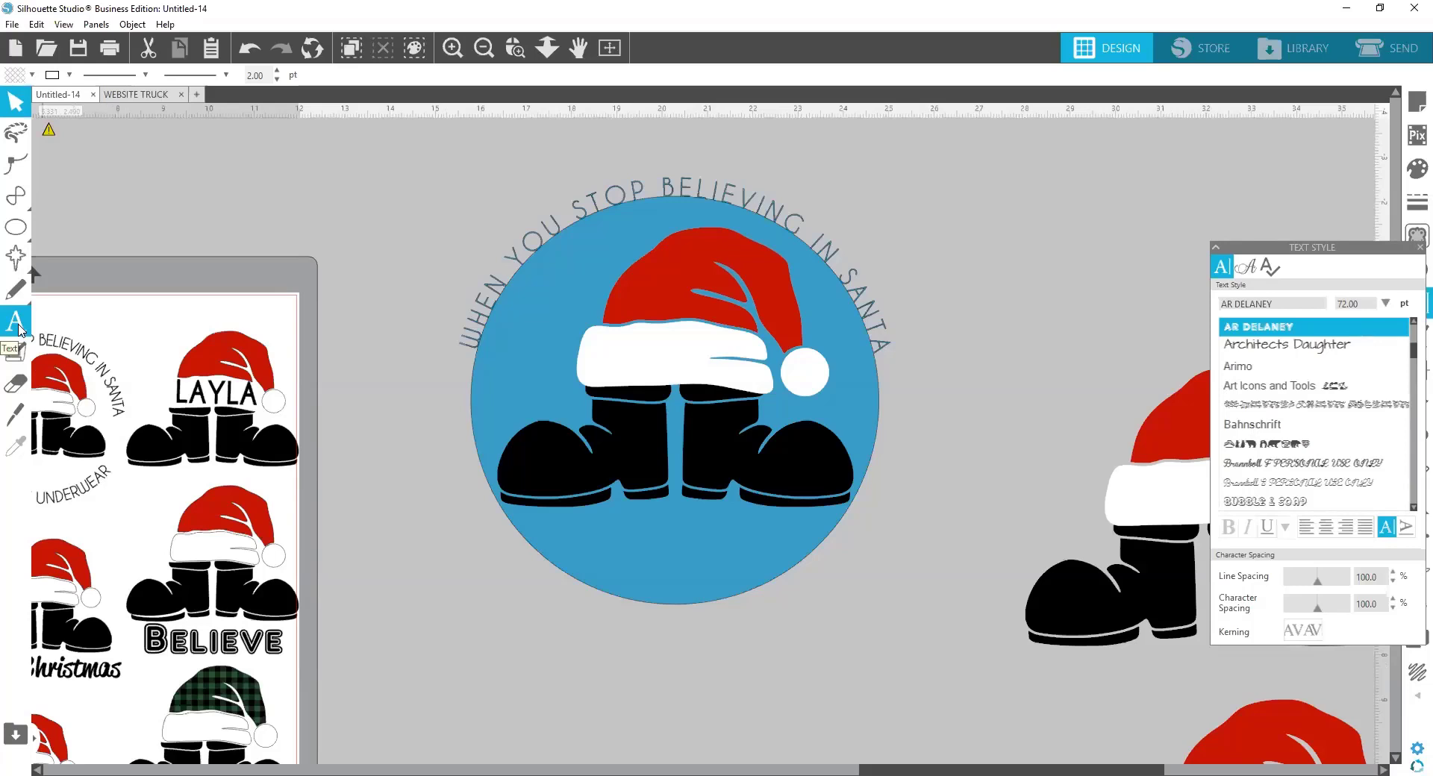
{"action": "left_click", "coordinate": [543, 640]}
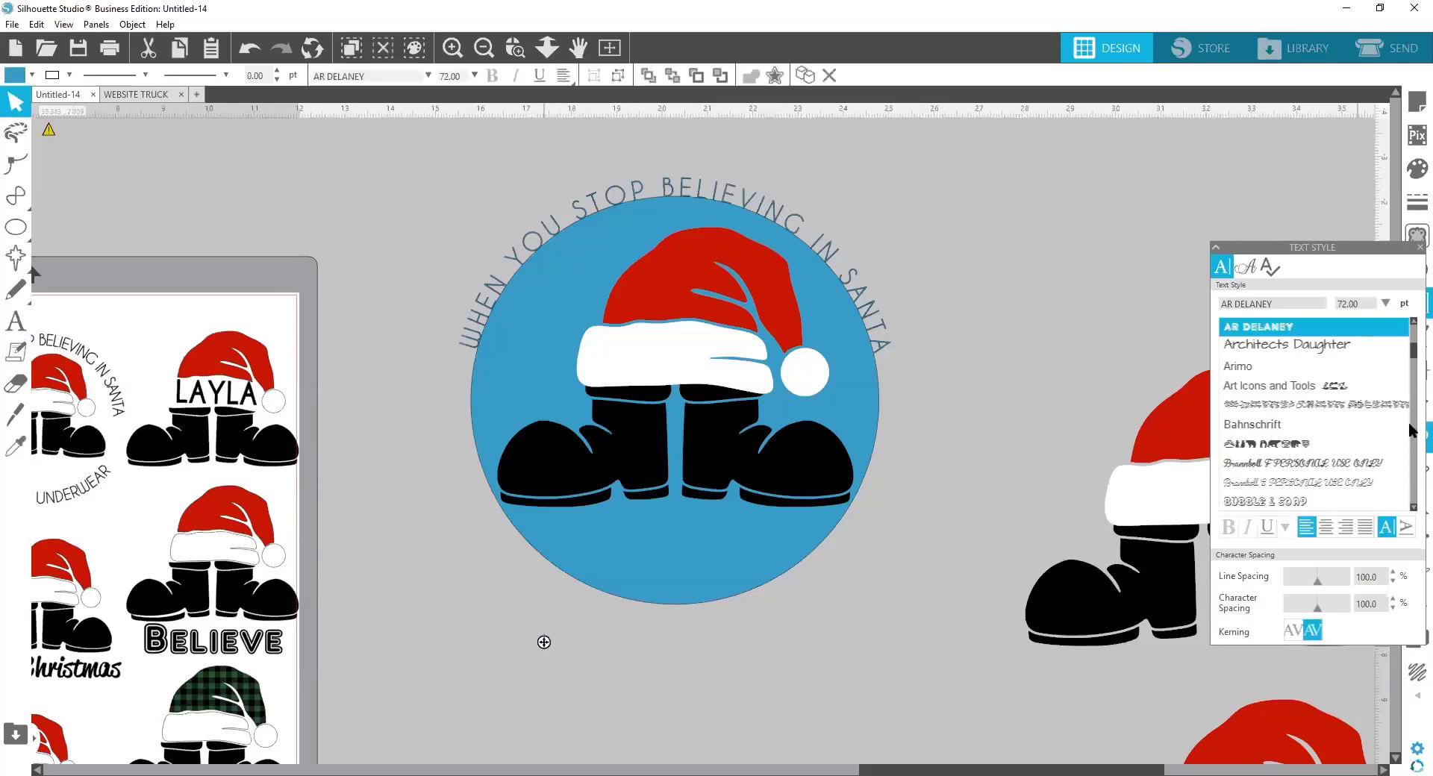
{"action": "type", "text": "YOU GET"}
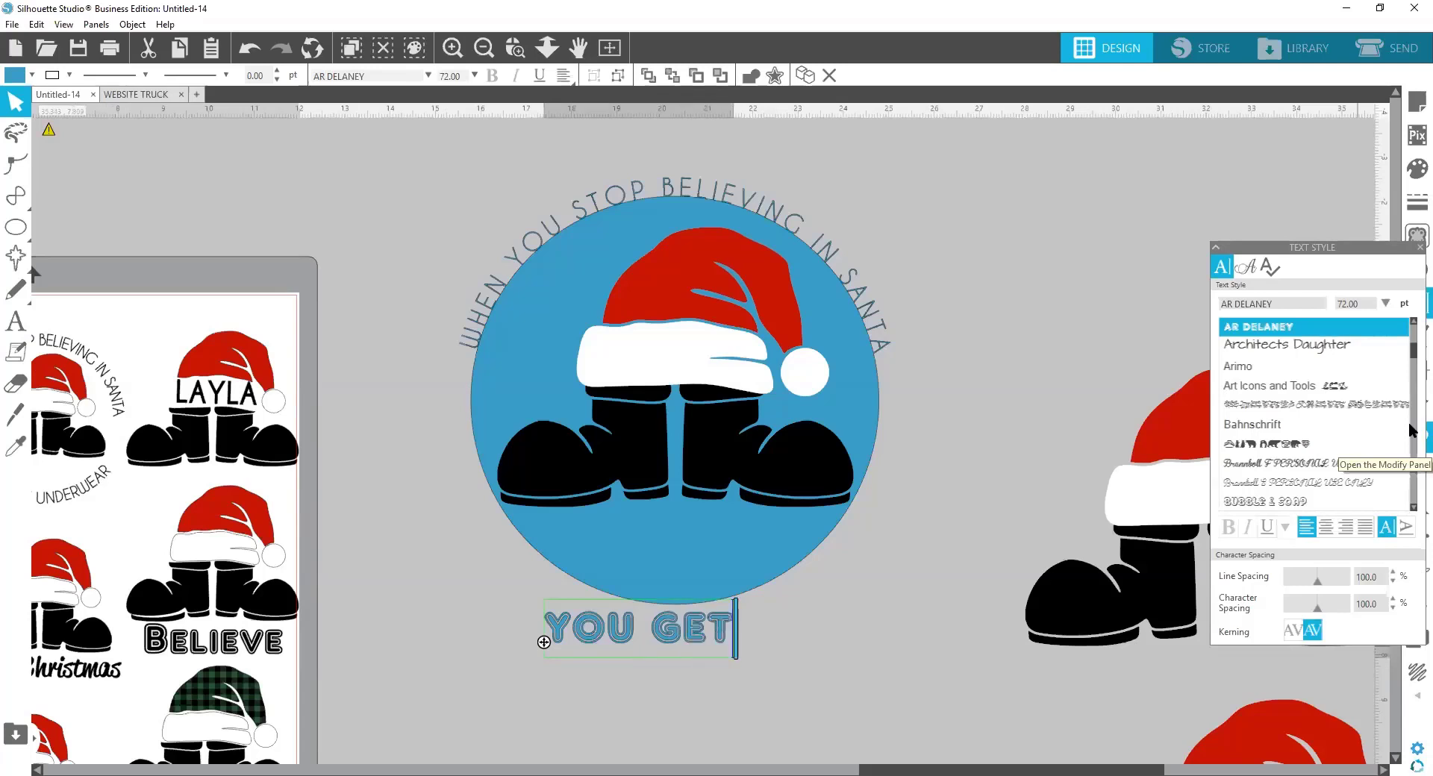
{"action": "type", "text": " UNDERWE"}
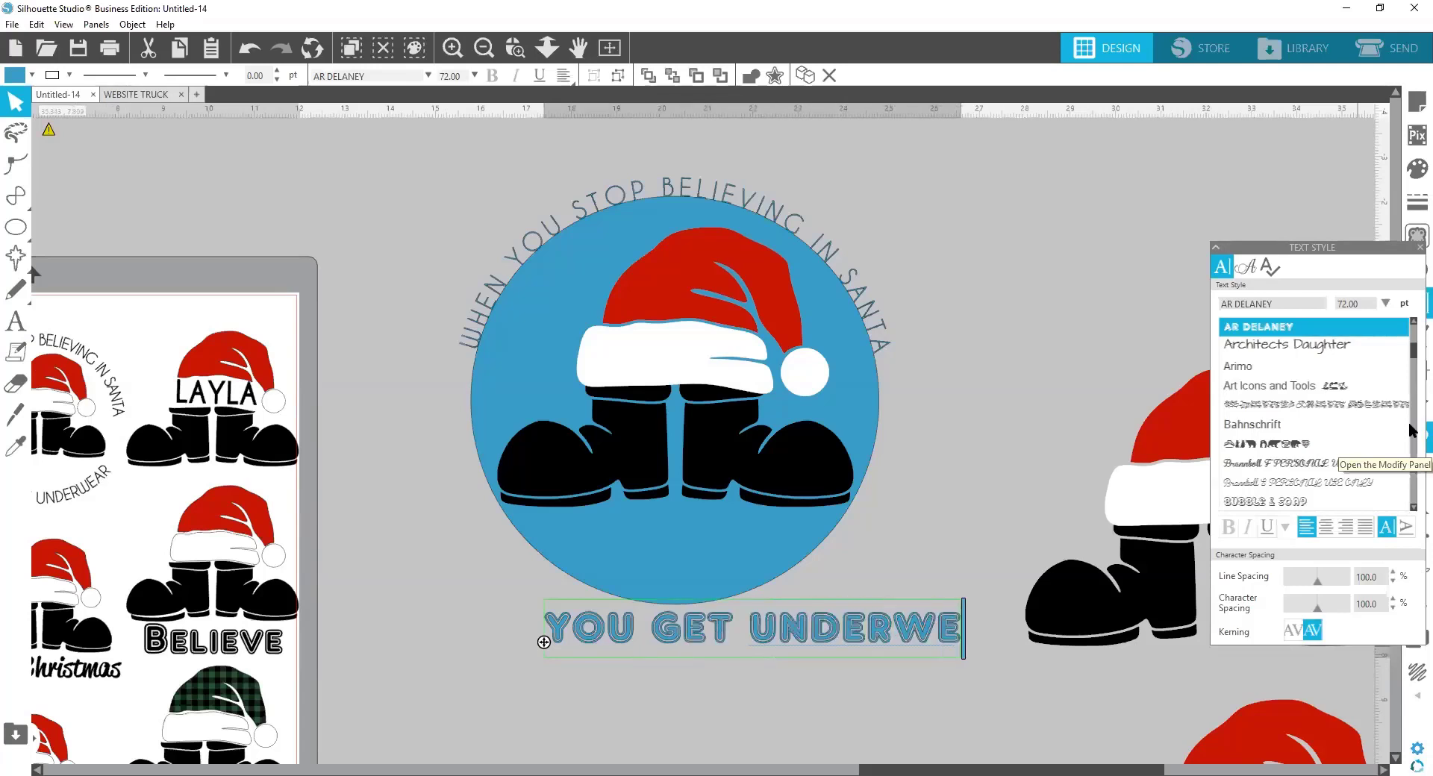
{"action": "type", "text": "AR"}
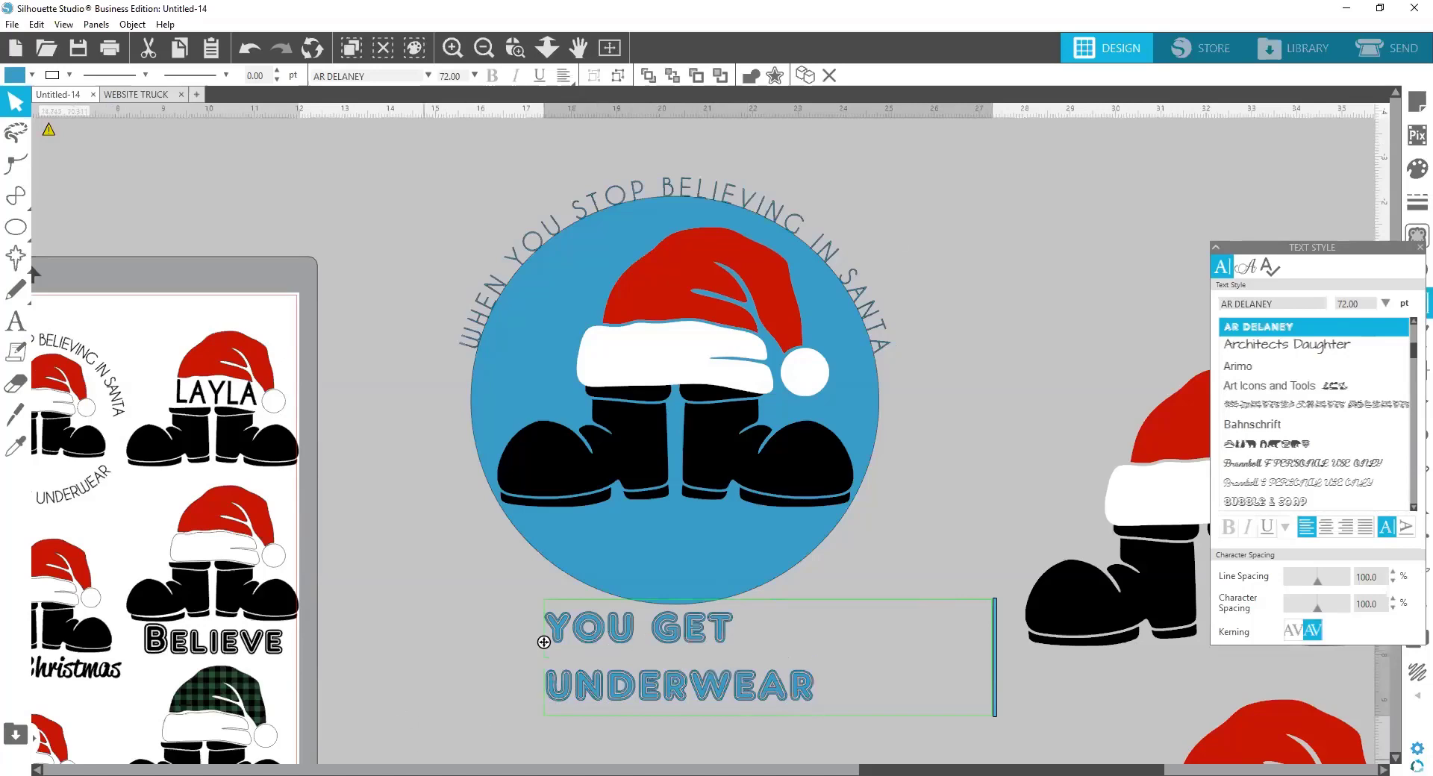
Widen the text box of "YOU GET UNDERWEAR" so the whole phrase fits on one line
{"action": "left_click", "coordinate": [709, 770]}
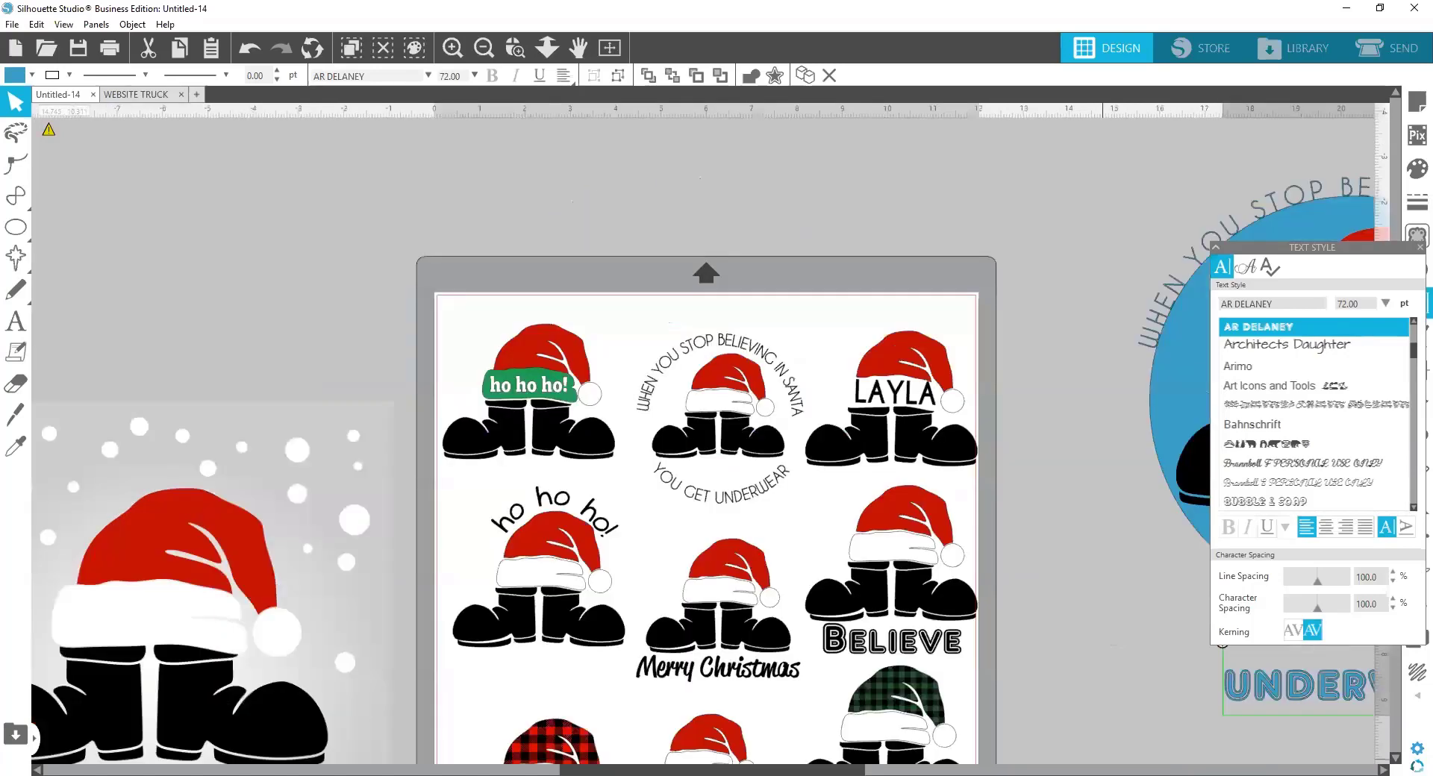
{"action": "left_click", "coordinate": [530, 769]}
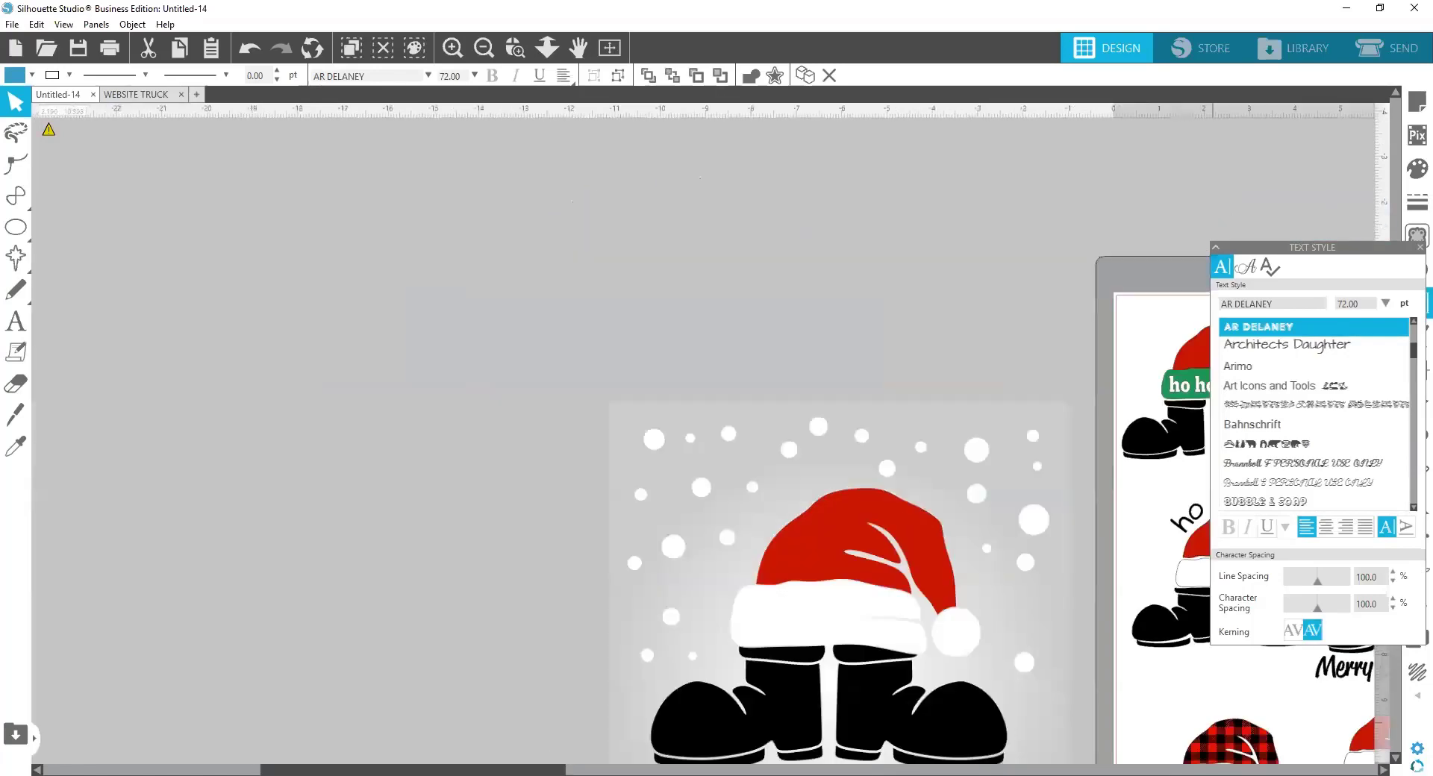
{"action": "left_click_drag", "start_coordinate": [560, 769], "coordinate": [1172, 769]}
{"action": "left_click_drag", "start_coordinate": [966, 660], "coordinate": [966, 660]}
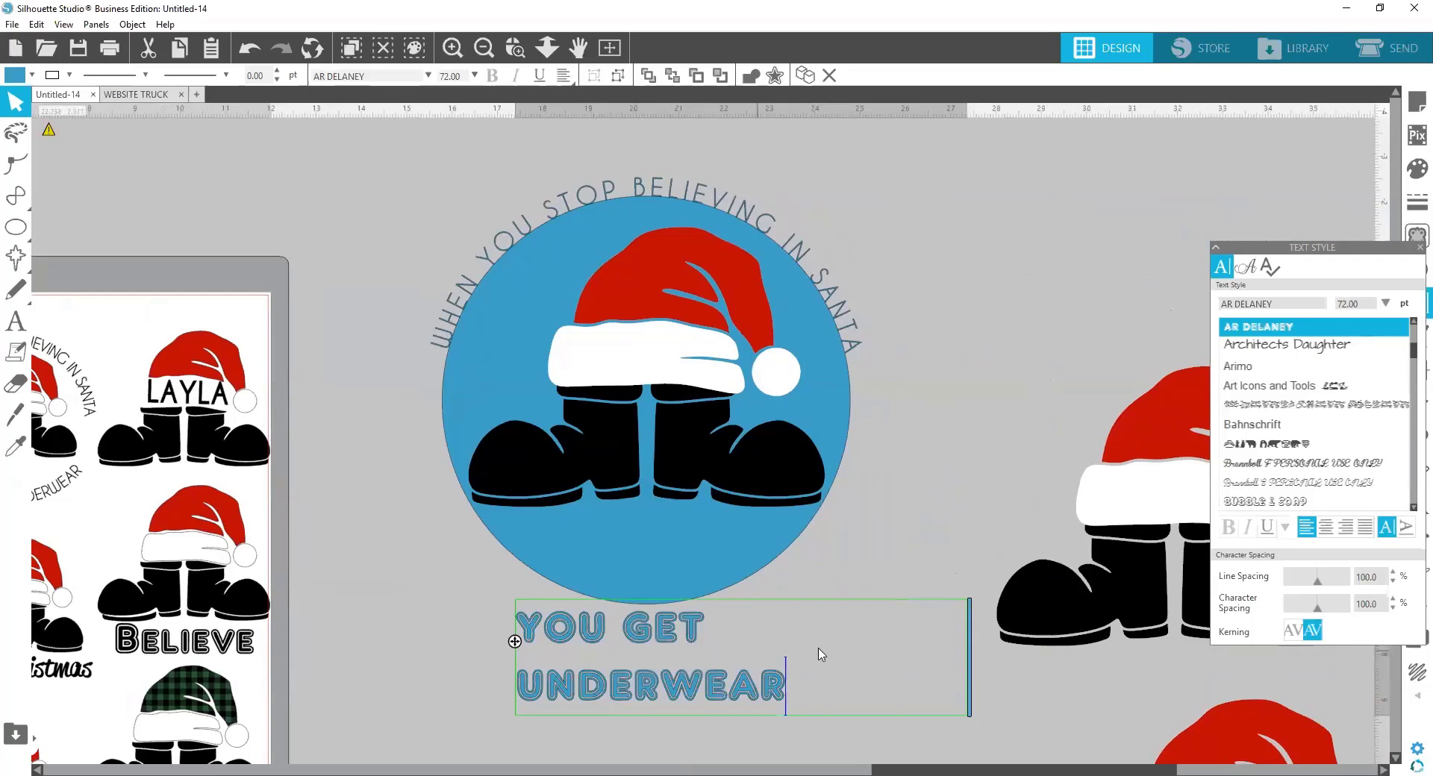
{"action": "left_click_drag", "start_coordinate": [970, 656], "coordinate": [1019, 677]}
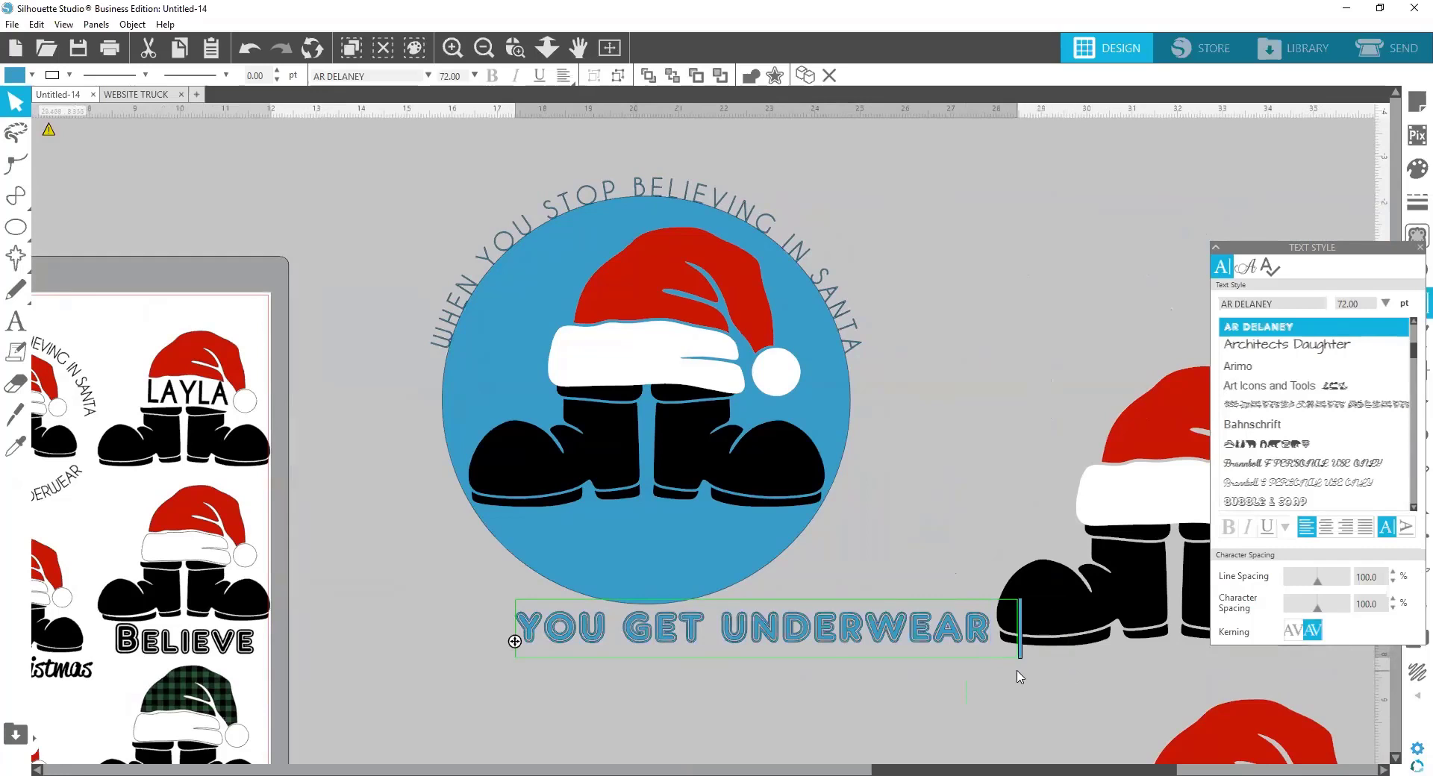
Change "YOU GET UNDERWEAR" to the Caviar Dreams font and shift the line to sit beneath the circle
{"action": "left_click_drag", "start_coordinate": [993, 626], "coordinate": [518, 620]}
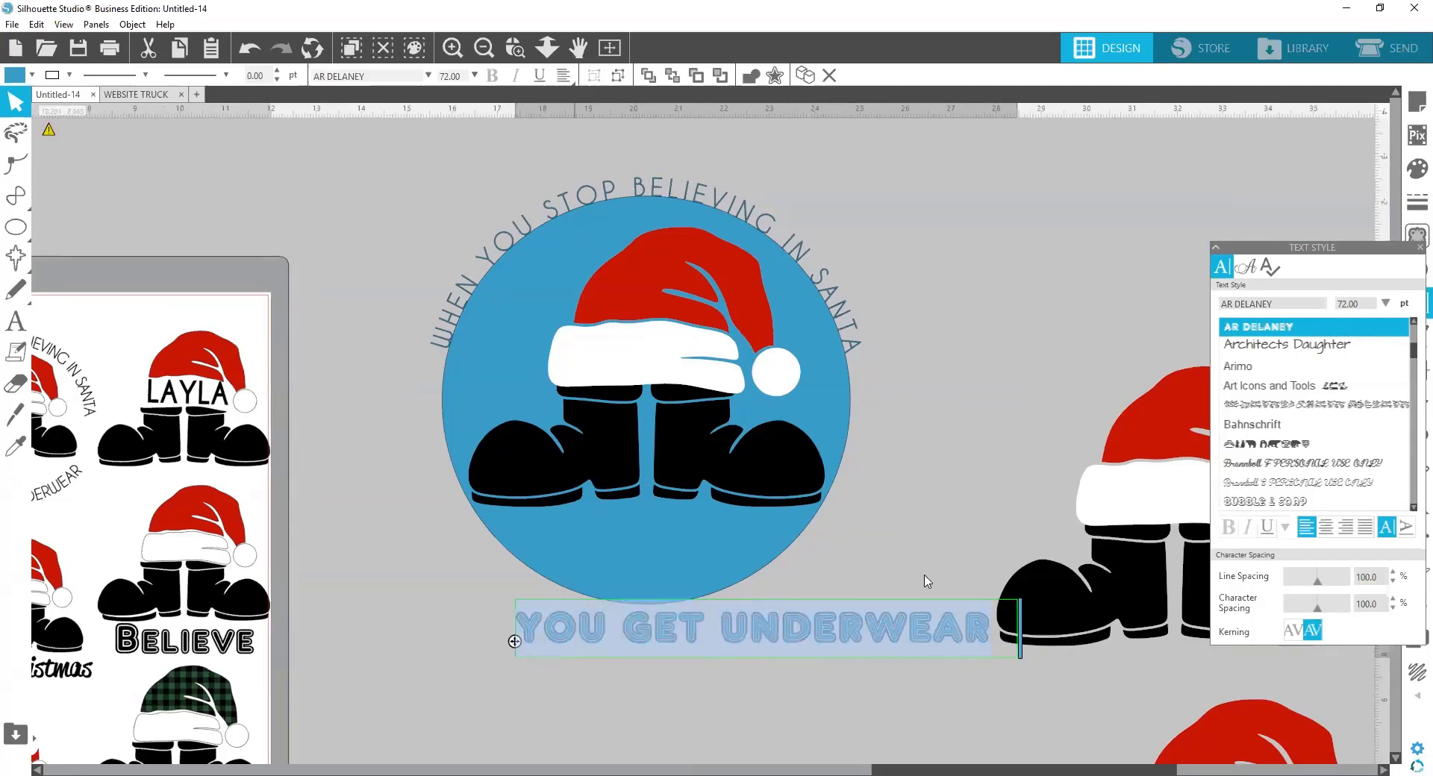
{"action": "scroll", "coordinate": [1301, 395], "scroll_direction": "up", "scroll_amount": 3}
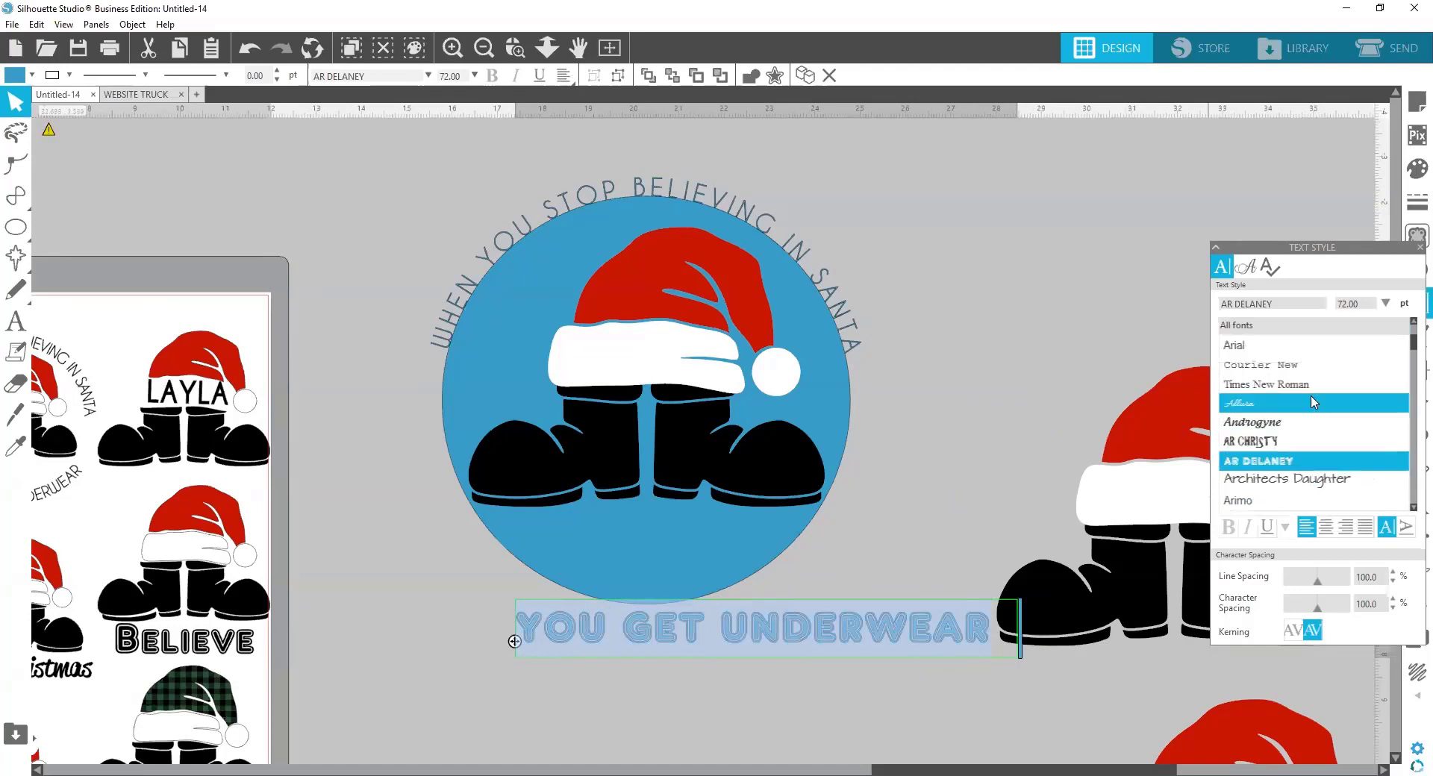
{"action": "scroll", "coordinate": [1313, 403], "scroll_direction": "up", "scroll_amount": 2}
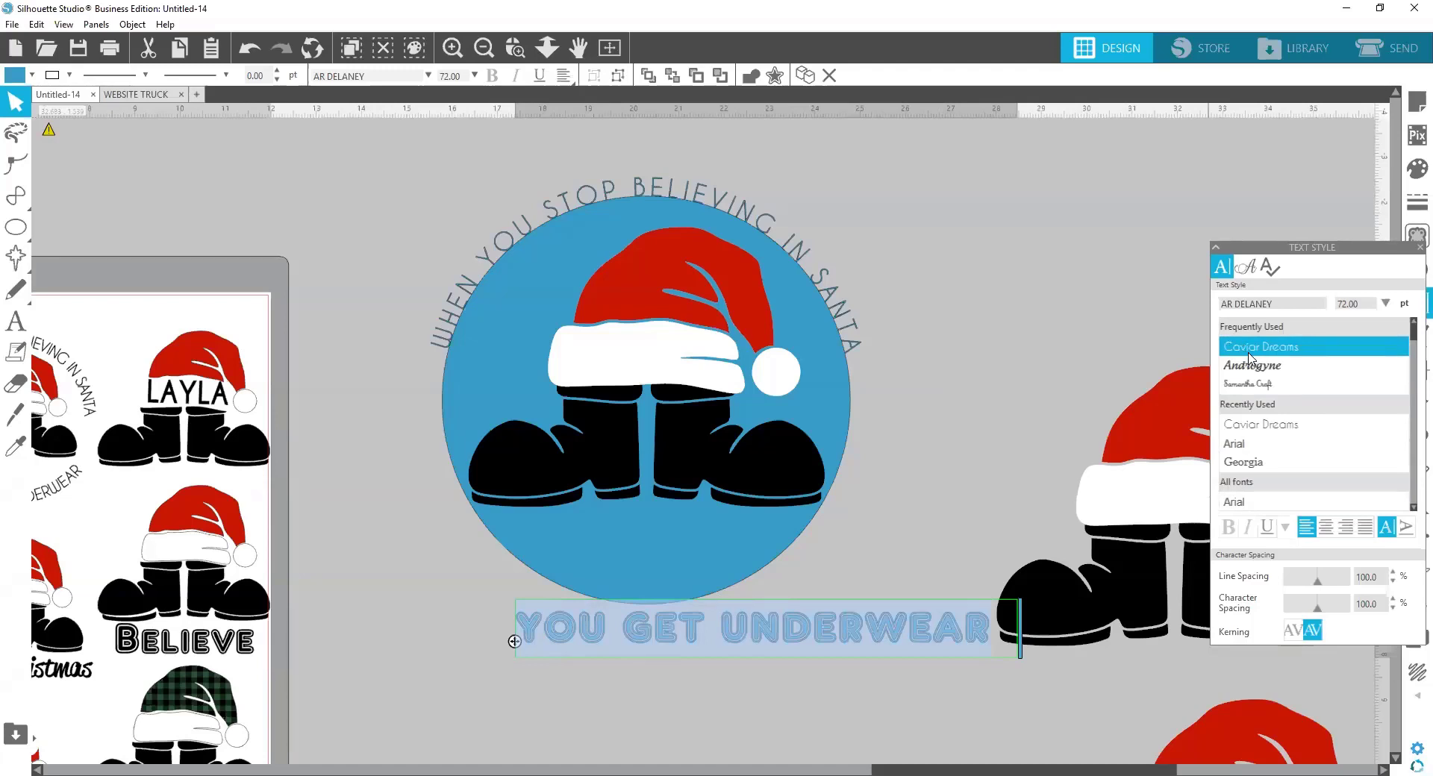
{"action": "left_click", "coordinate": [1249, 352]}
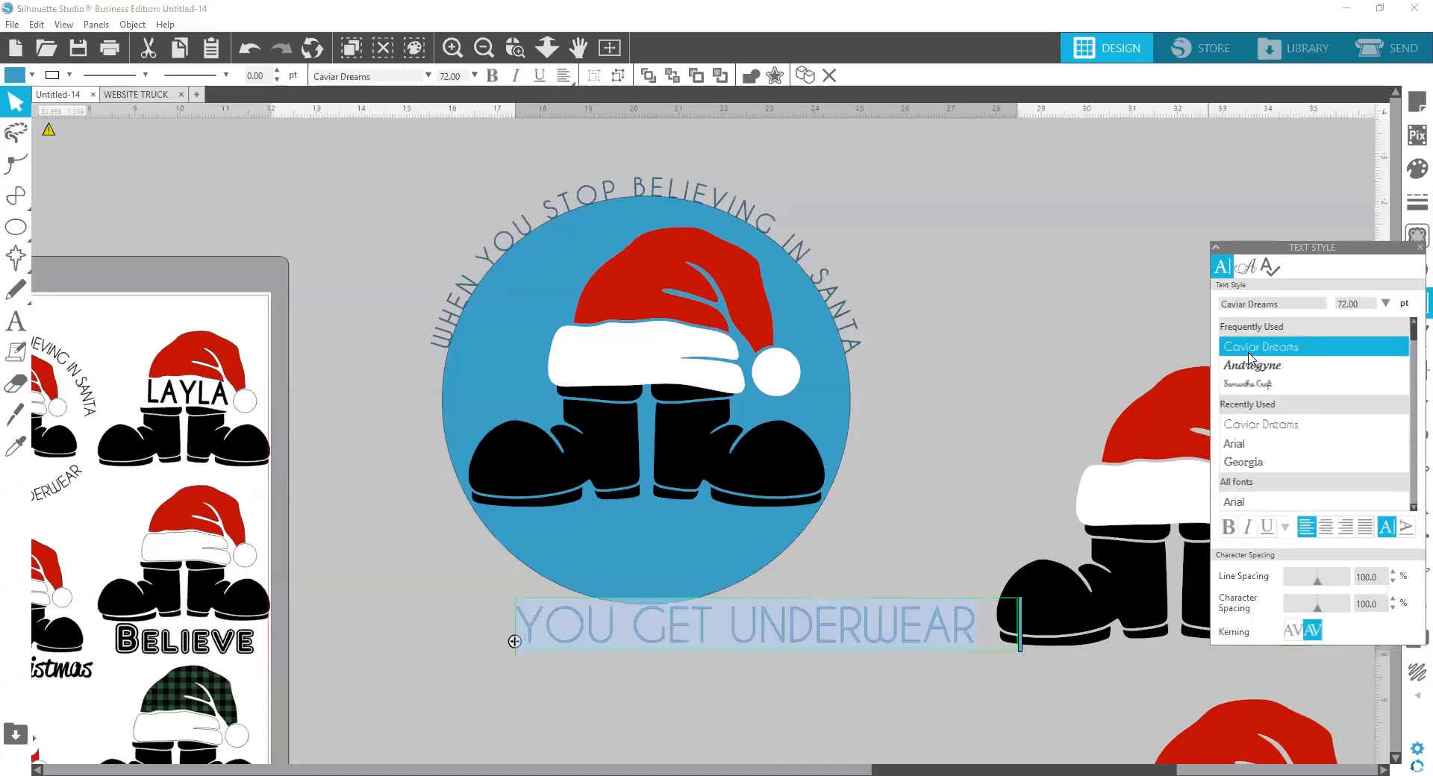
{"action": "left_click", "coordinate": [849, 712]}
{"action": "left_click_drag", "start_coordinate": [810, 635], "coordinate": [732, 644]}
Check the curved text's font size and set "YOU GET UNDERWEAR" to the same size, 38.13 pt
{"action": "left_click", "coordinate": [595, 200]}
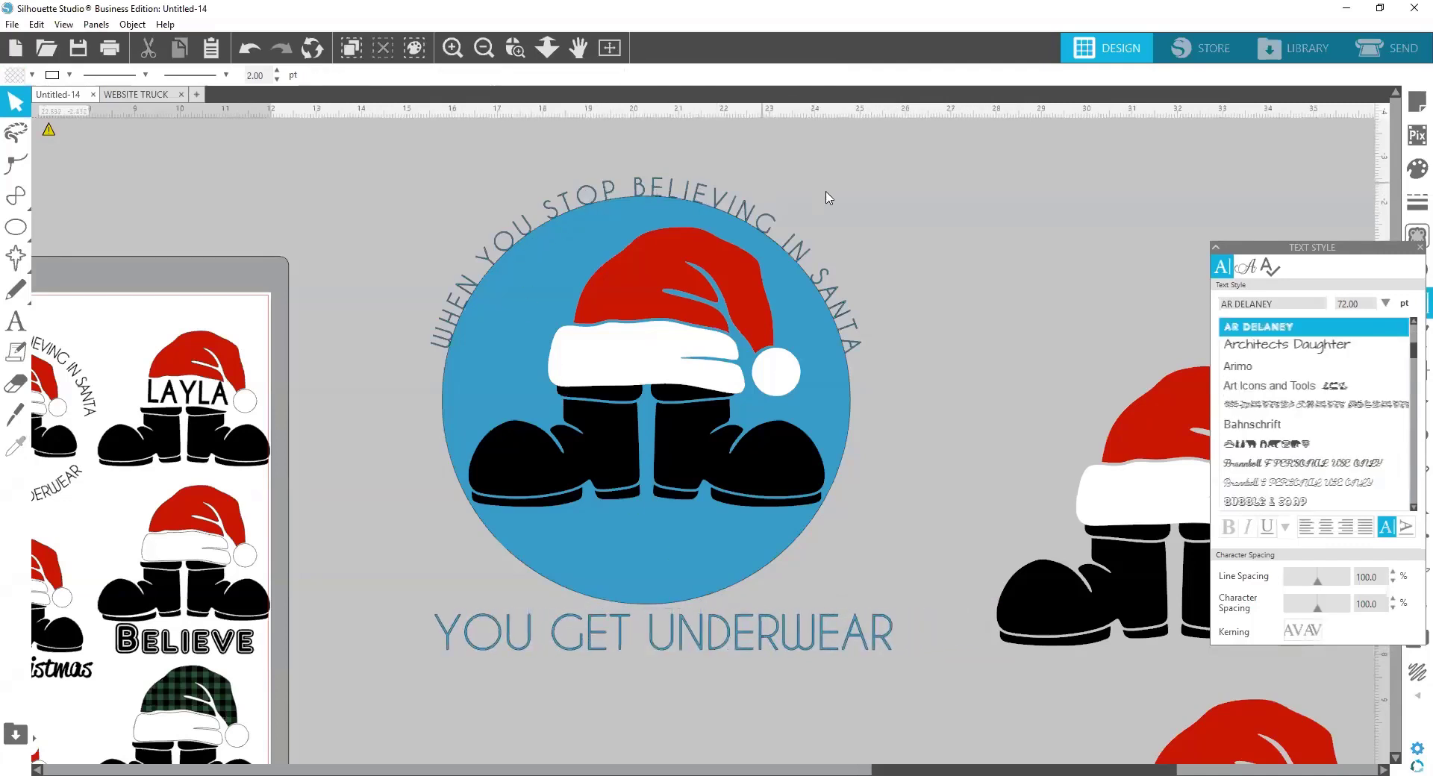
{"action": "left_click", "coordinate": [576, 190]}
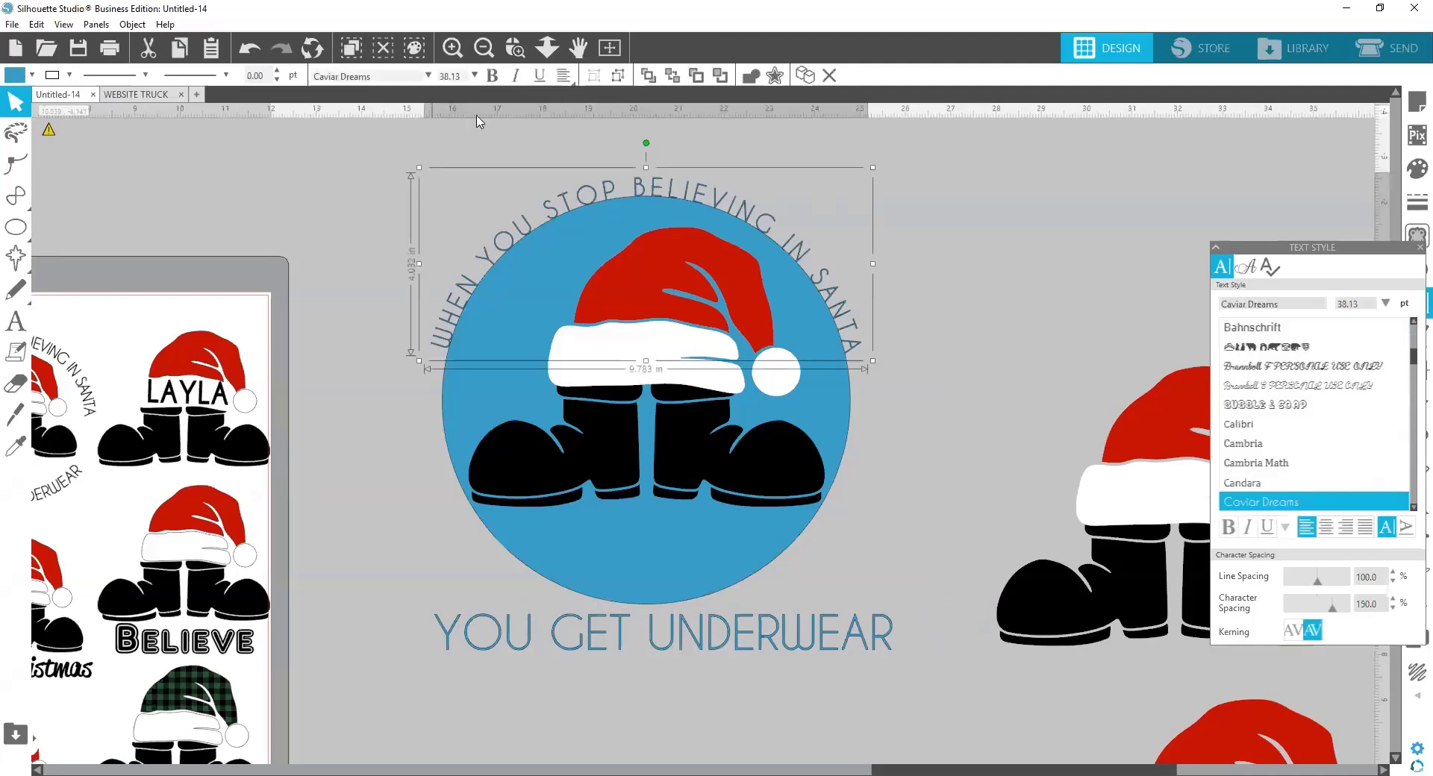
{"action": "left_click", "coordinate": [647, 121]}
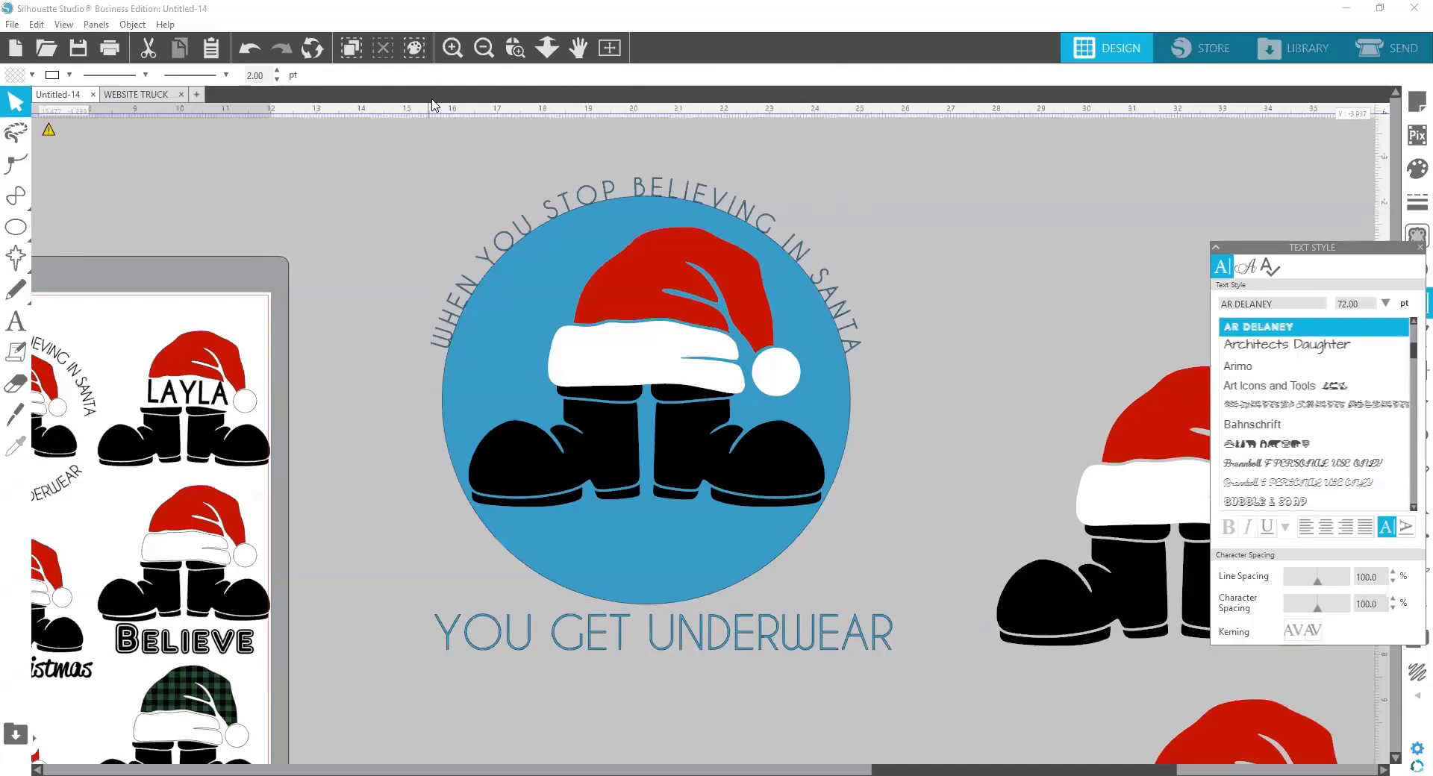
{"action": "left_click", "coordinate": [688, 194]}
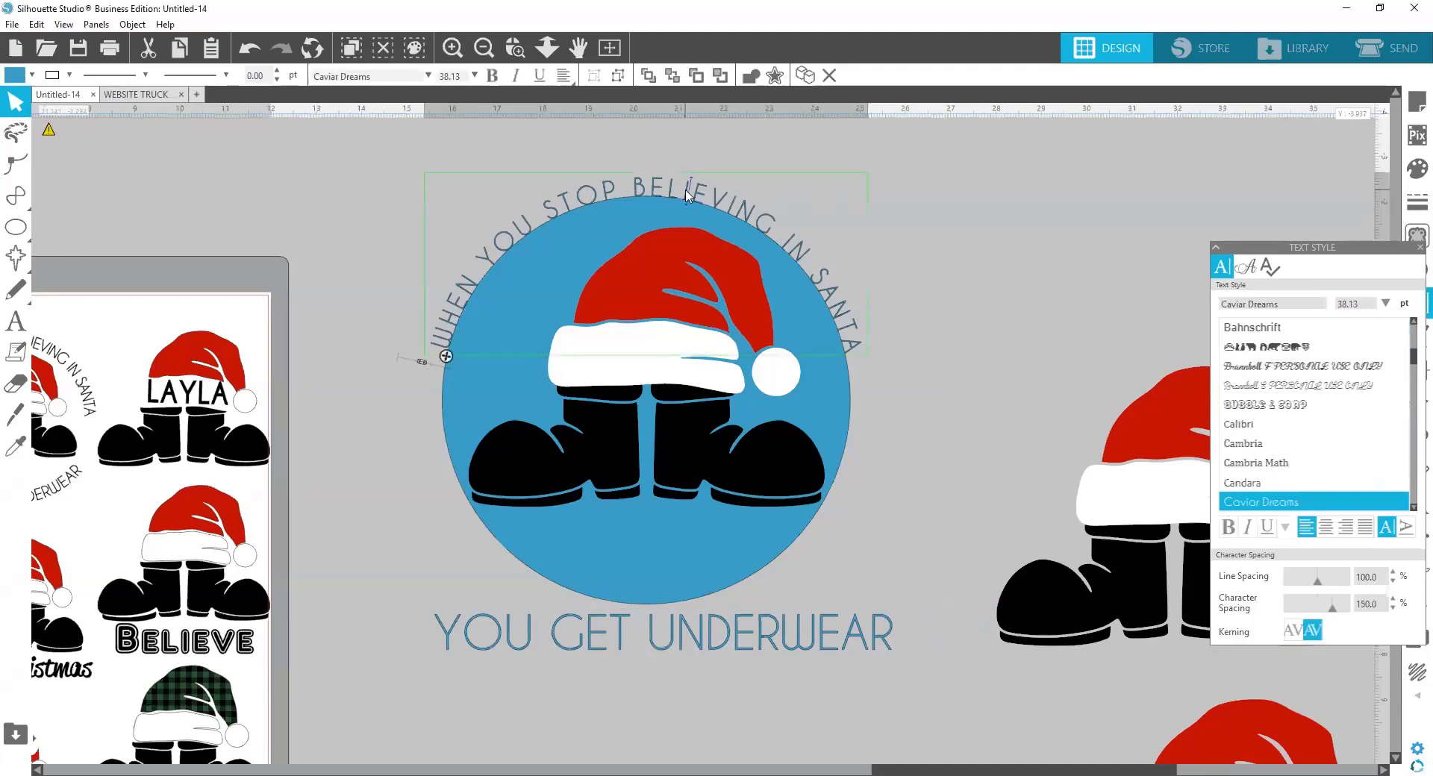
{"action": "left_click", "coordinate": [462, 73]}
{"action": "left_click", "coordinate": [728, 650]}
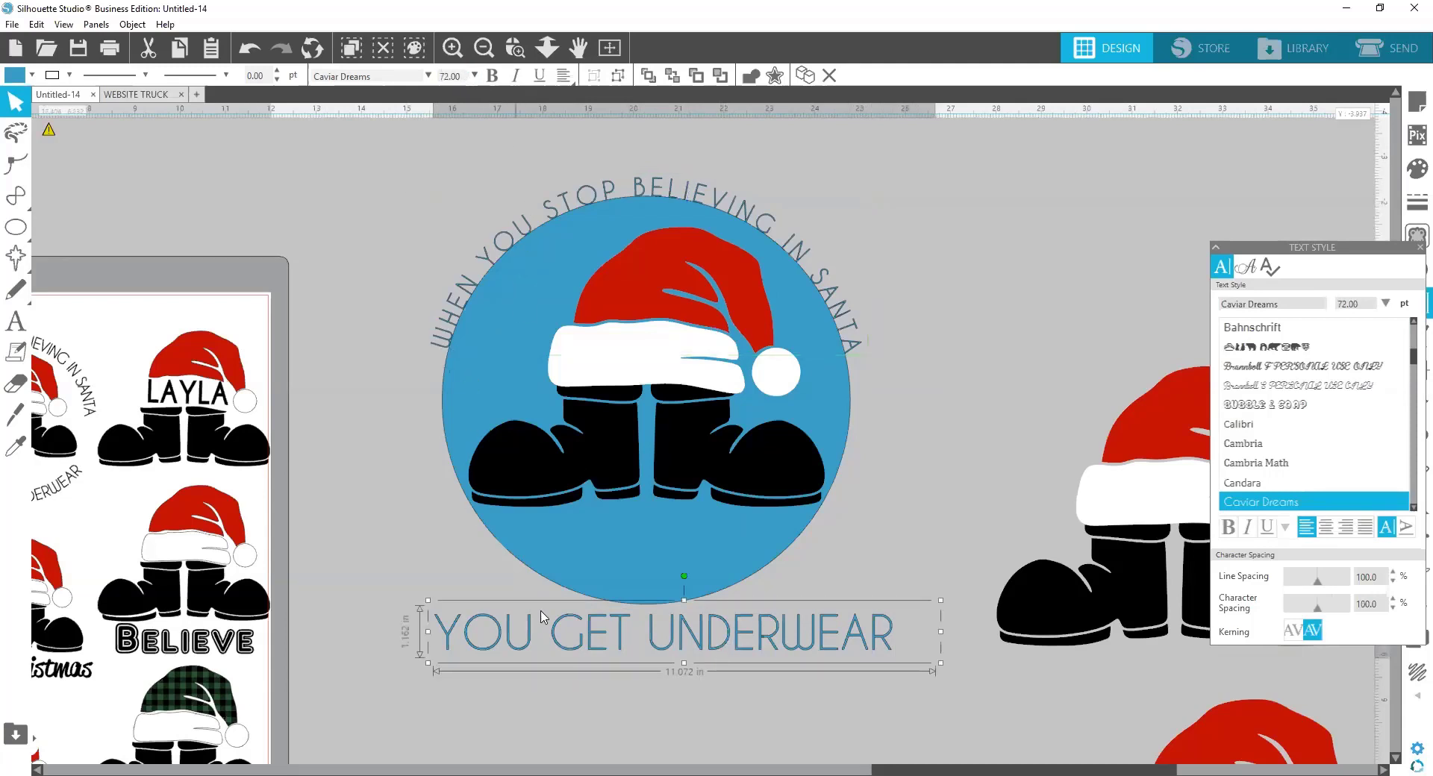
{"action": "double_click", "coordinate": [457, 76]}
{"action": "type", "text": "38.13"}
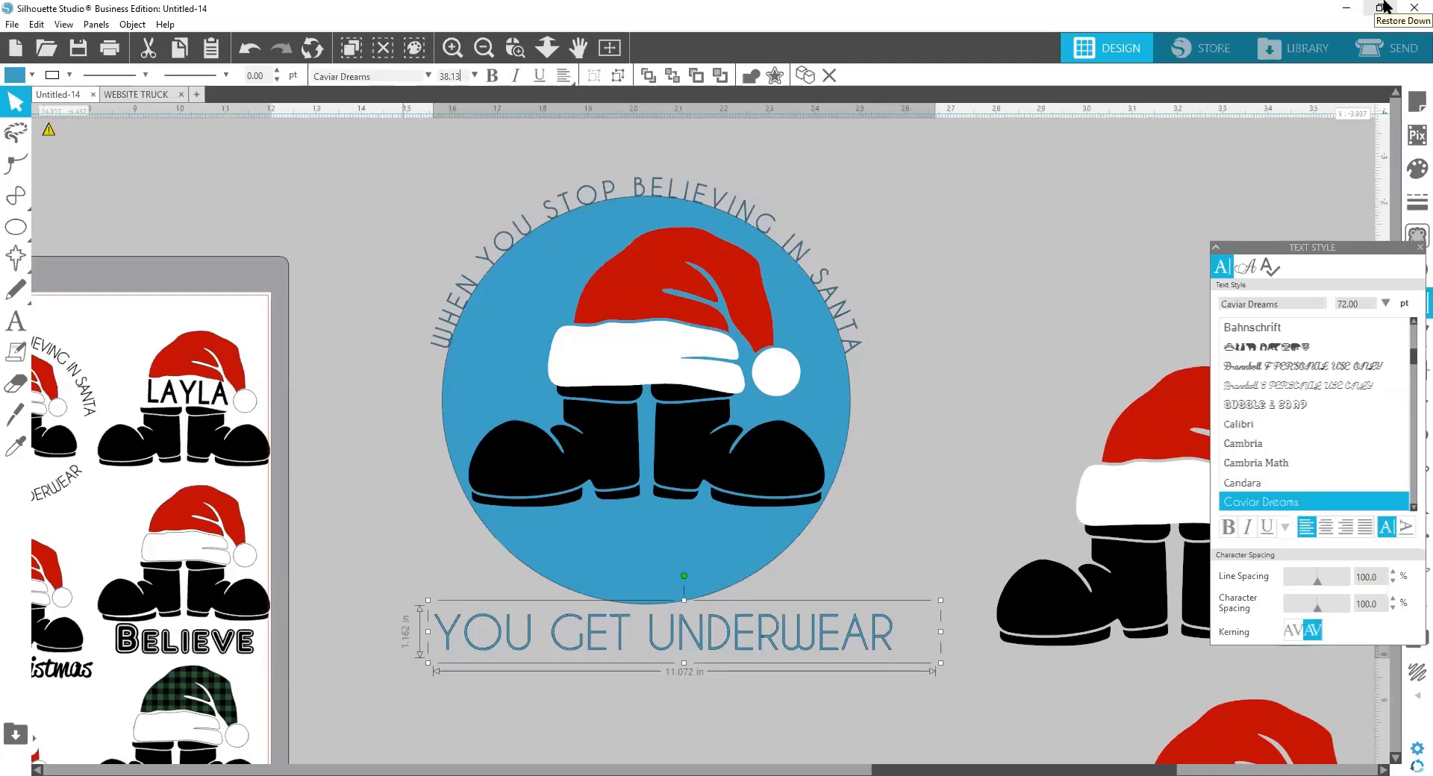
{"action": "key", "text": "Return"}
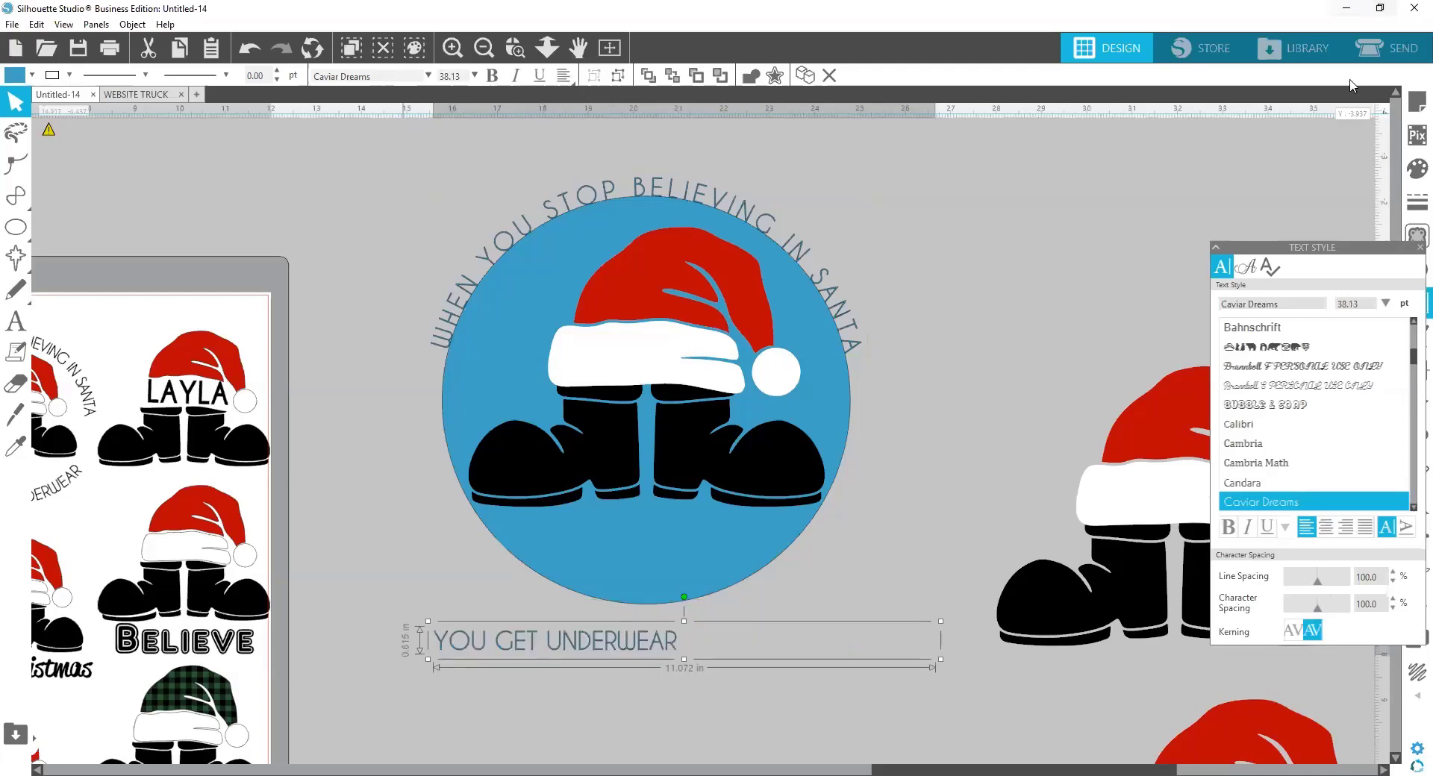
{"action": "left_click", "coordinate": [929, 679]}
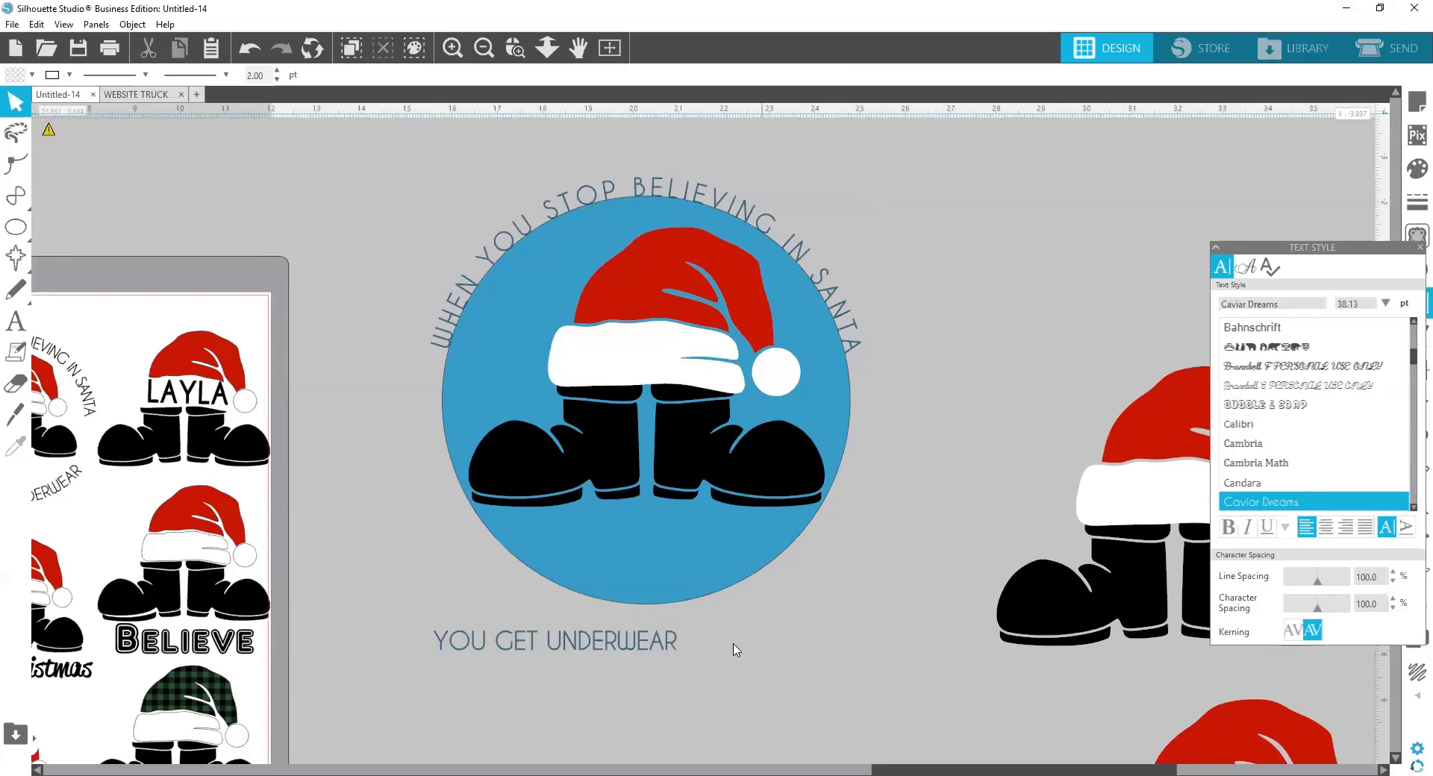
Narrow the text box of "YOU GET UNDERWEAR" to end just past the last letter
{"action": "double_click", "coordinate": [674, 643]}
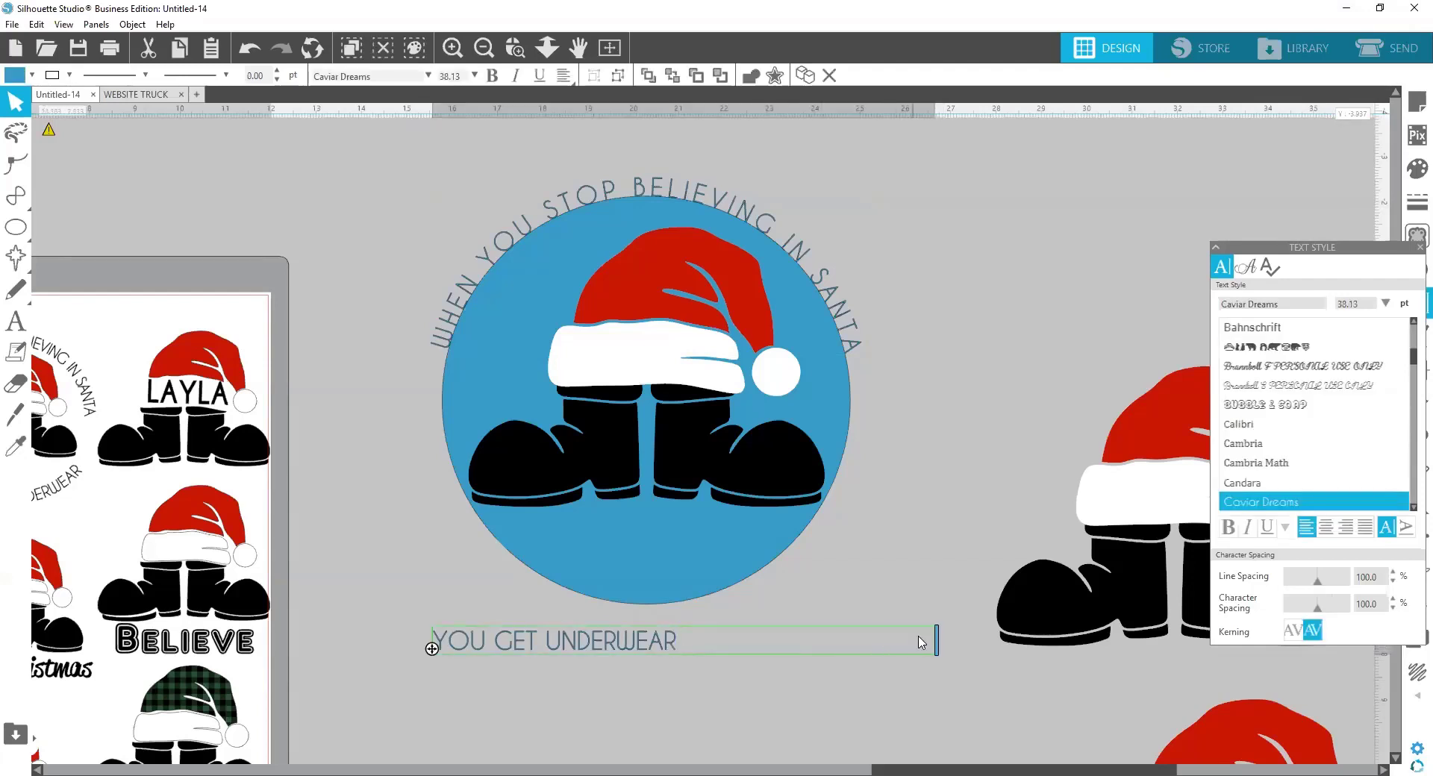
{"action": "left_click_drag", "start_coordinate": [936, 641], "coordinate": [684, 655]}
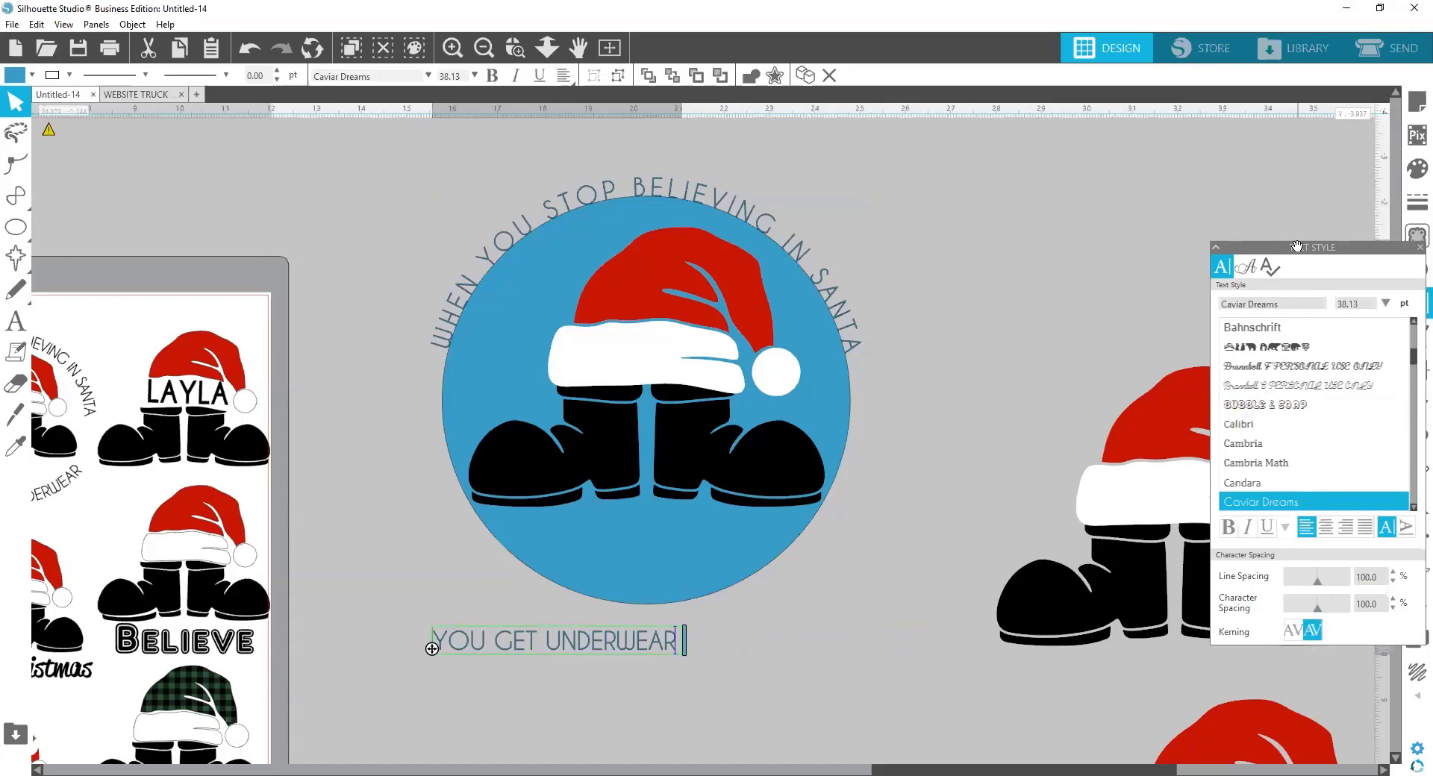
{"action": "left_click_drag", "start_coordinate": [1298, 246], "coordinate": [967, 153]}
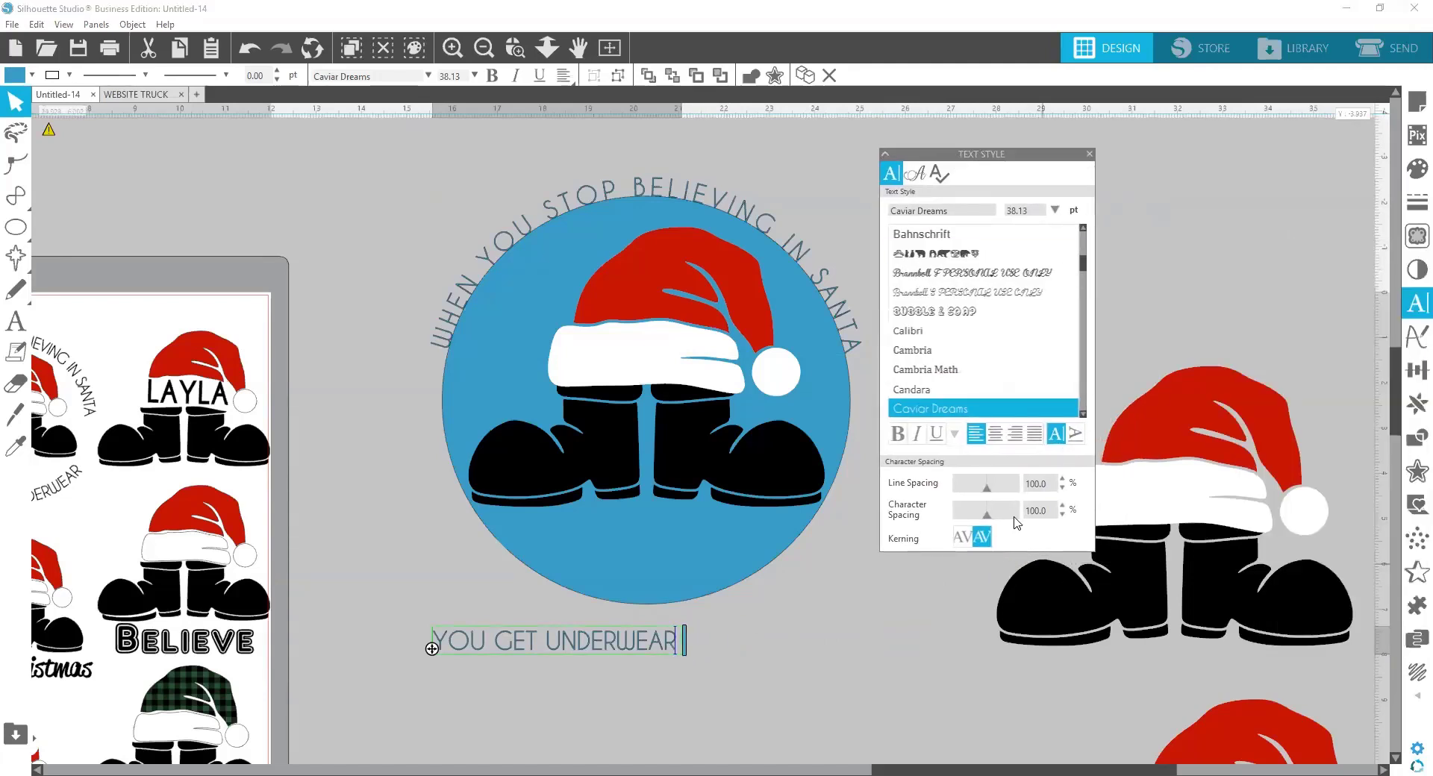
Try line spacing of 155% and 30% on the text below the circle
{"action": "left_click_drag", "start_coordinate": [997, 492], "coordinate": [1011, 493]}
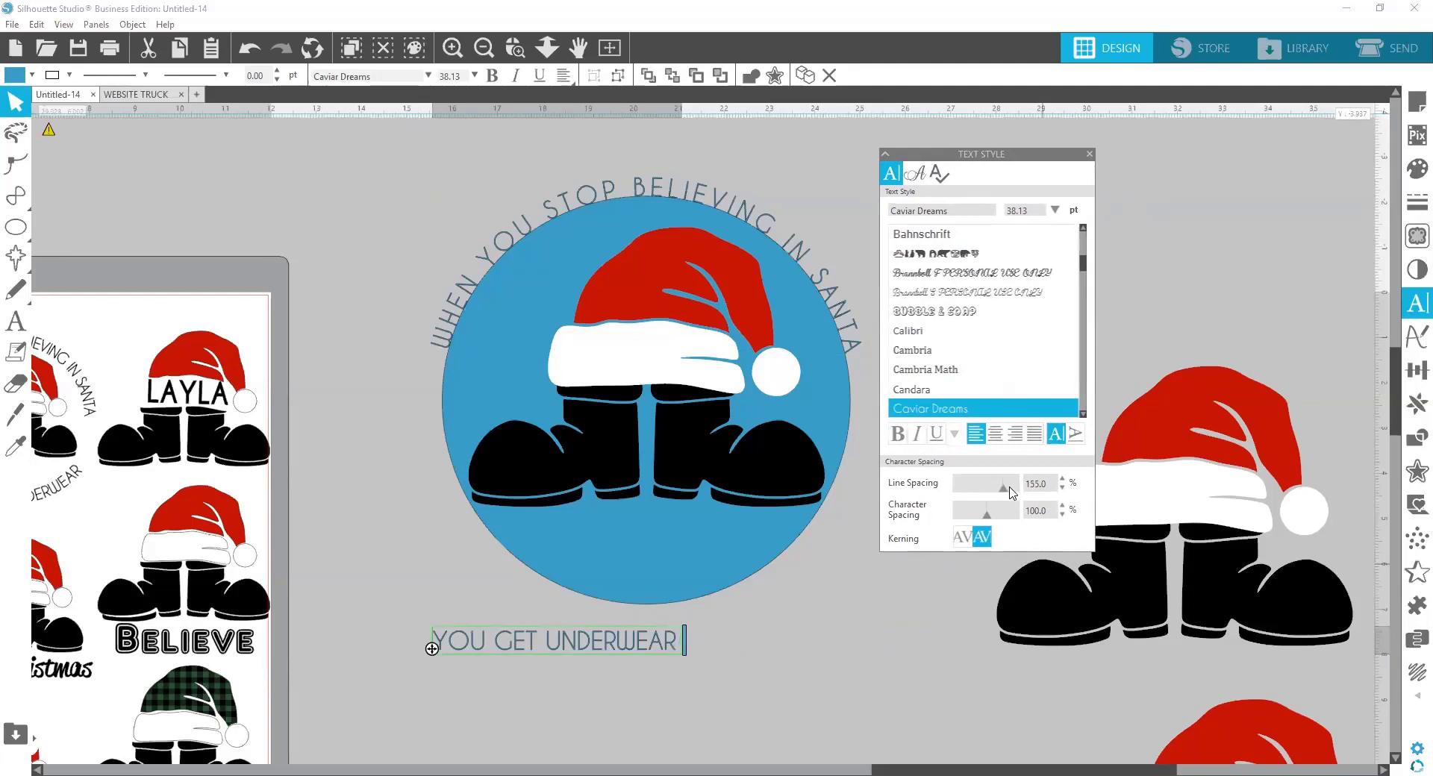
{"action": "left_click", "coordinate": [682, 672]}
{"action": "left_click", "coordinate": [643, 642]}
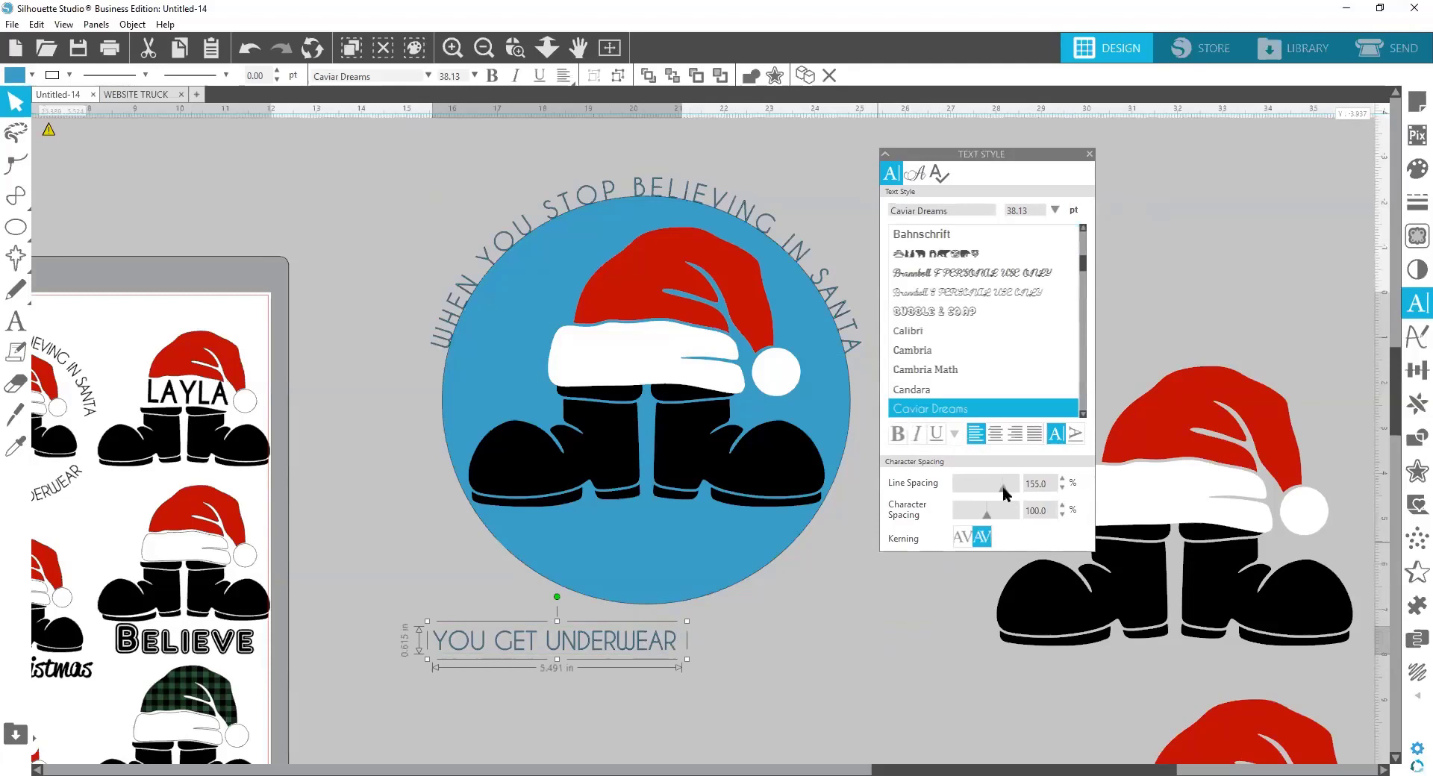
{"action": "left_click_drag", "start_coordinate": [1004, 492], "coordinate": [967, 496]}
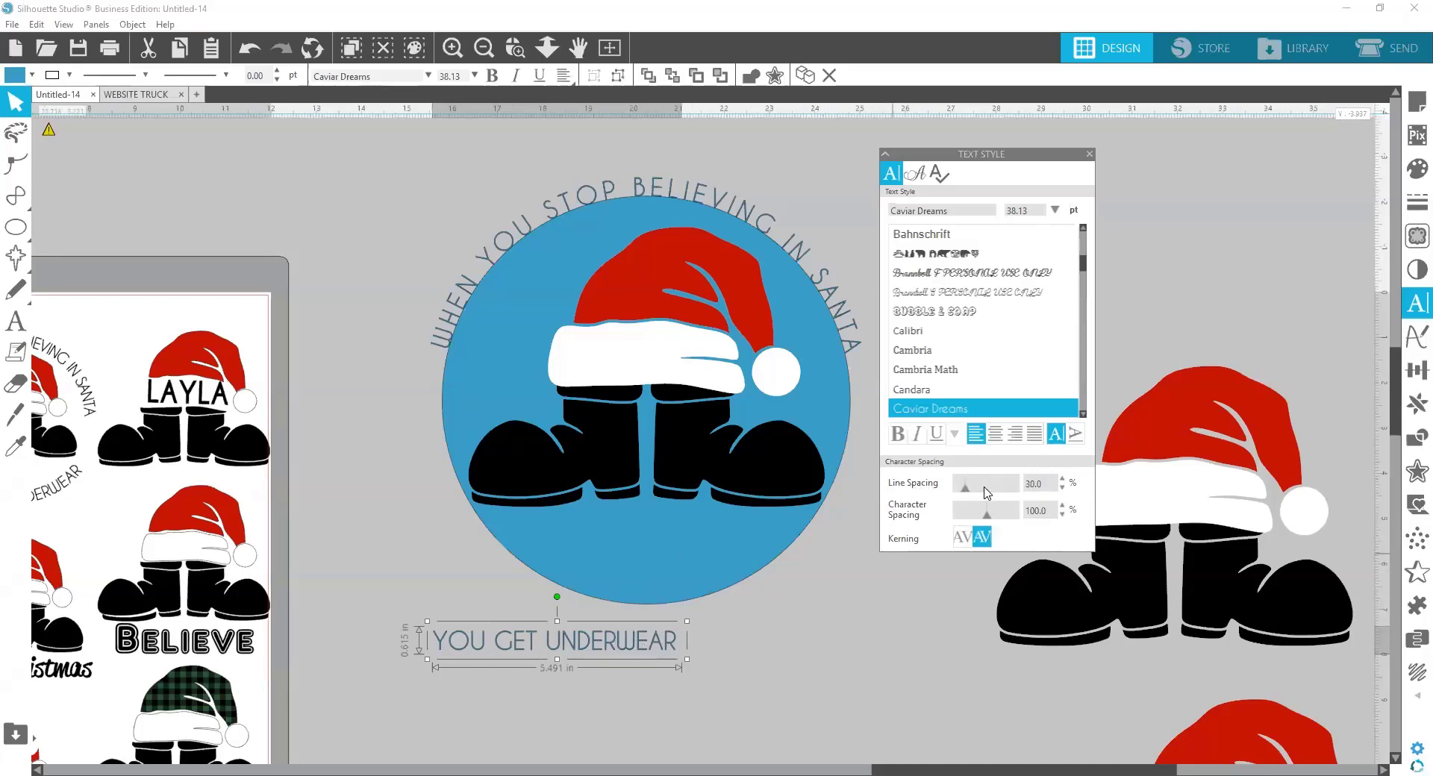
Set the lower text to 65% line spacing and 155% character spacing, widening its text box to keep it on one line
{"action": "left_click_drag", "start_coordinate": [984, 487], "coordinate": [997, 520]}
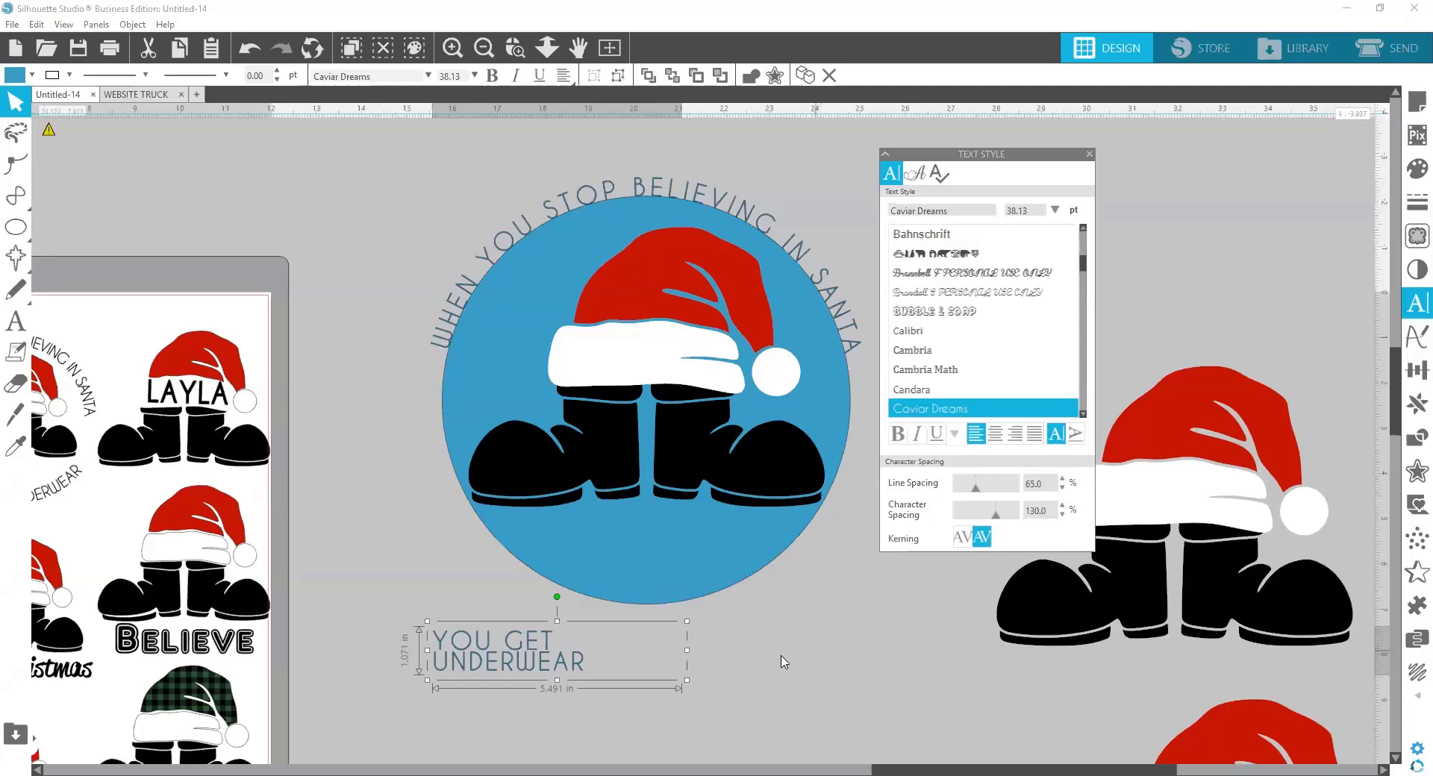
{"action": "double_click", "coordinate": [548, 666]}
{"action": "left_click_drag", "start_coordinate": [679, 658], "coordinate": [836, 662]}
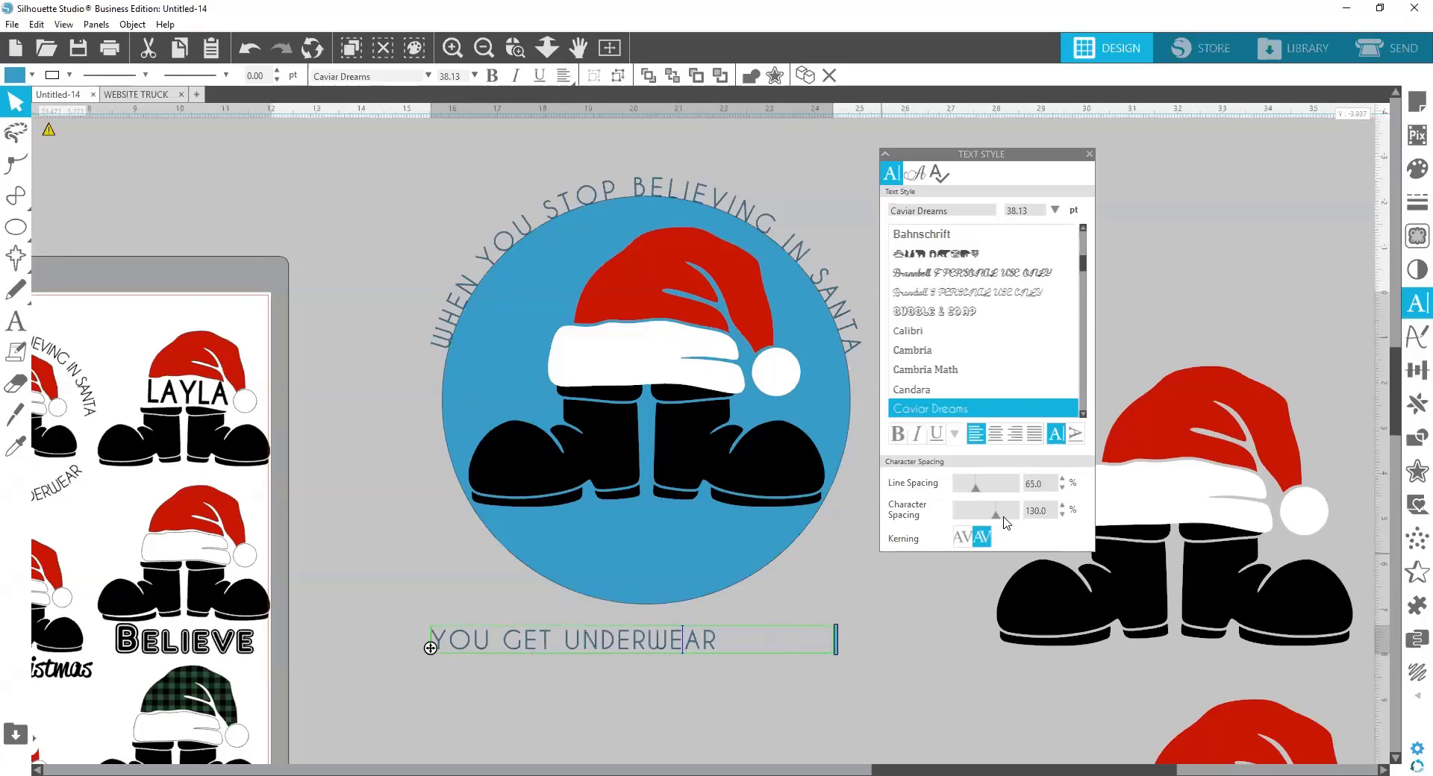
{"action": "left_click_drag", "start_coordinate": [1005, 522], "coordinate": [1007, 522]}
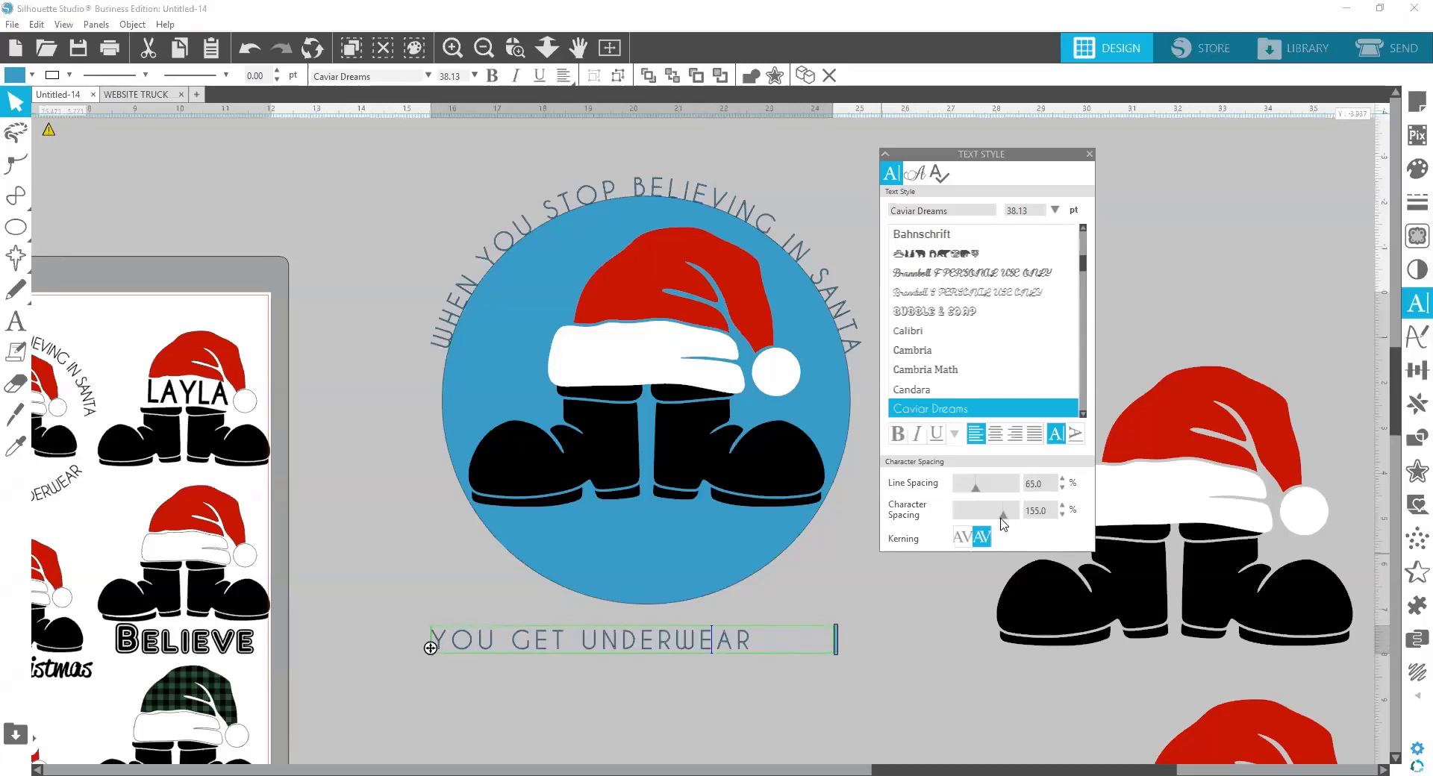
Set the lower text's character spacing to 135% and reposition it roughly centered below the circle
{"action": "left_click_drag", "start_coordinate": [997, 519], "coordinate": [997, 519]}
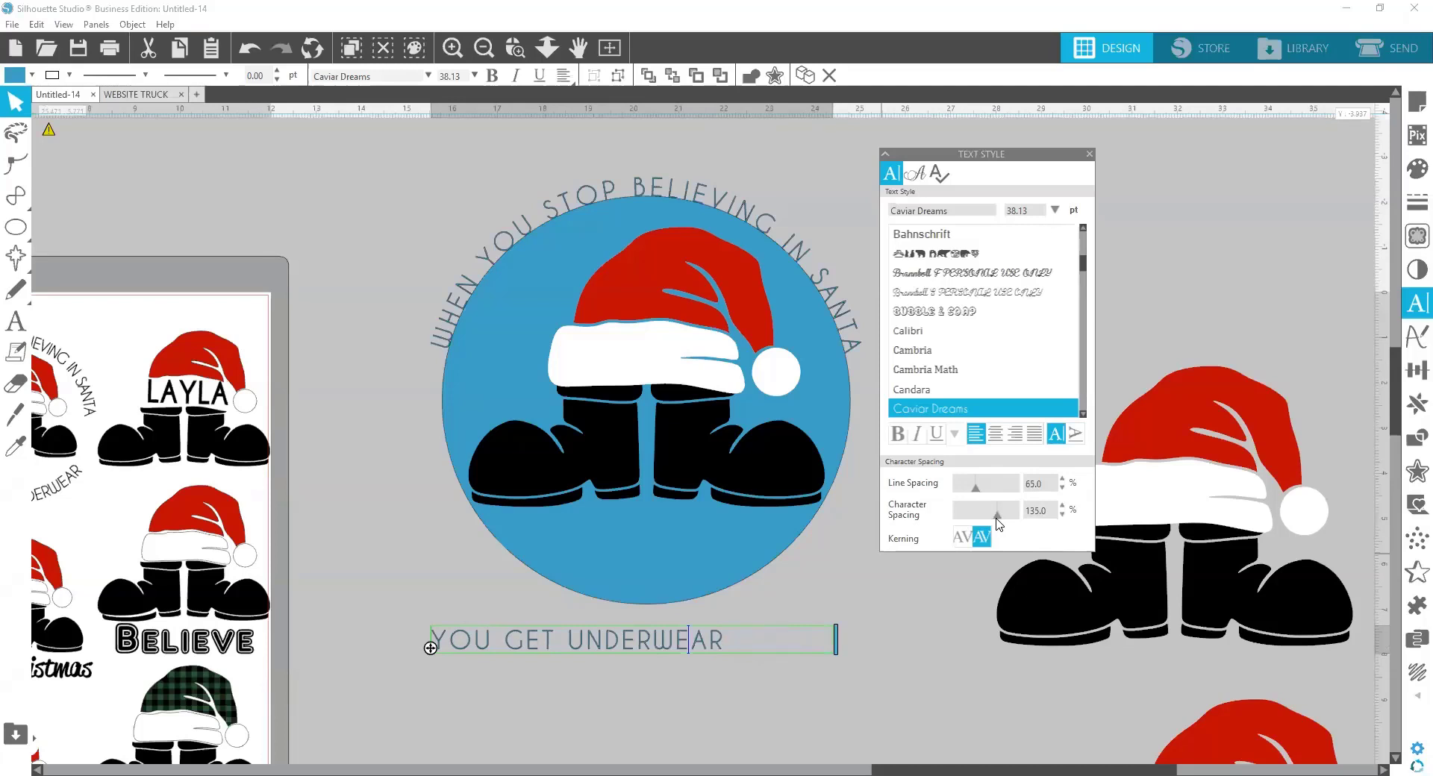
{"action": "left_click", "coordinate": [897, 653]}
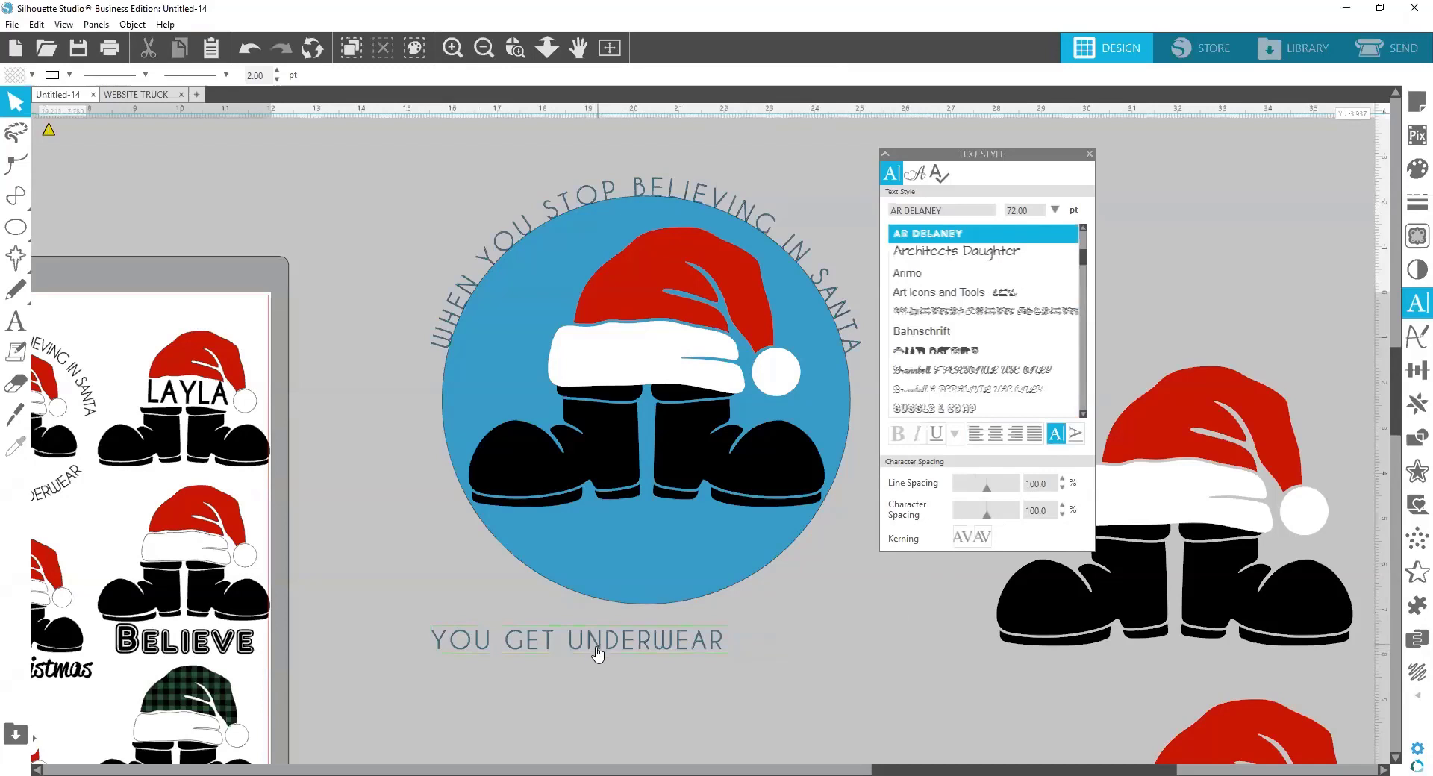
{"action": "left_click_drag", "start_coordinate": [597, 654], "coordinate": [661, 656]}
{"action": "left_click", "coordinate": [625, 661]}
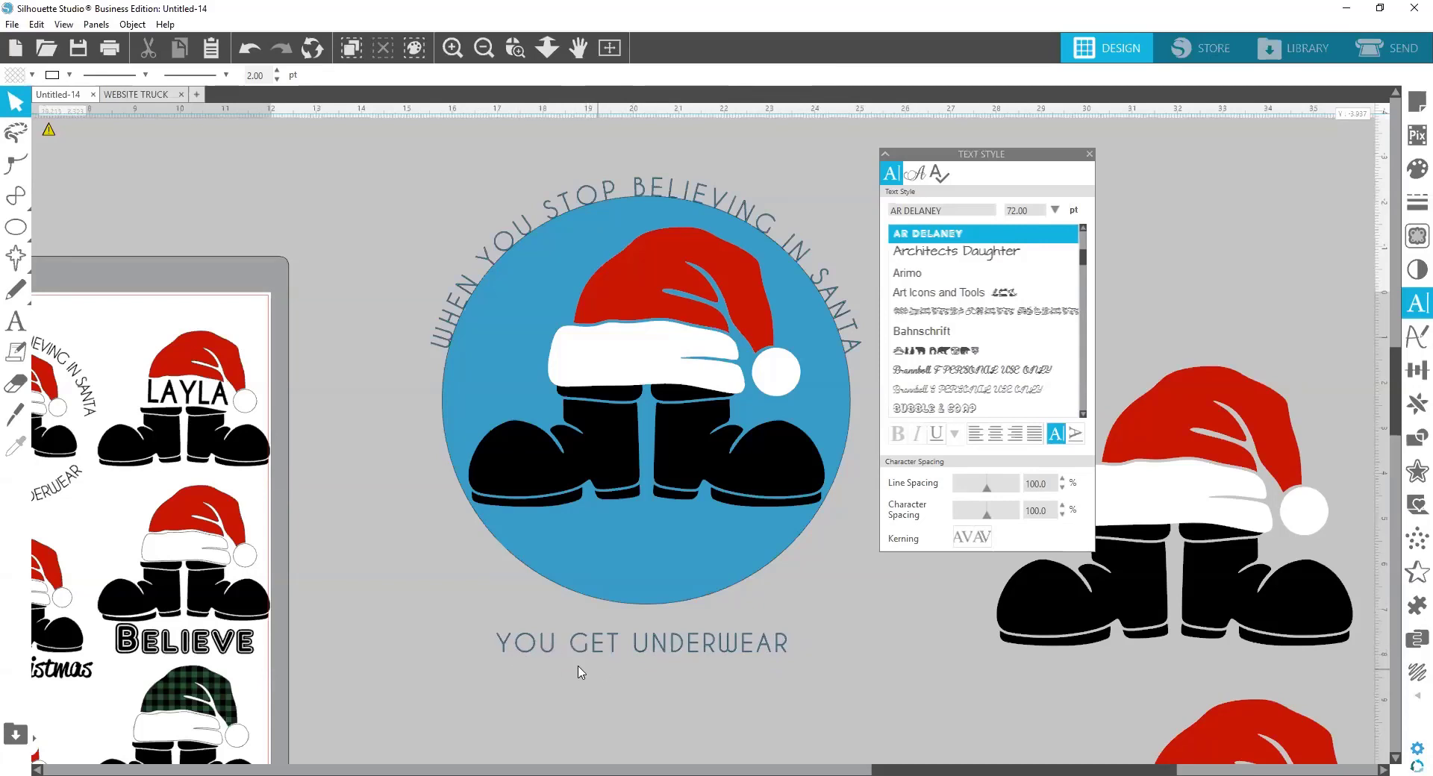
{"action": "left_click", "coordinate": [641, 654]}
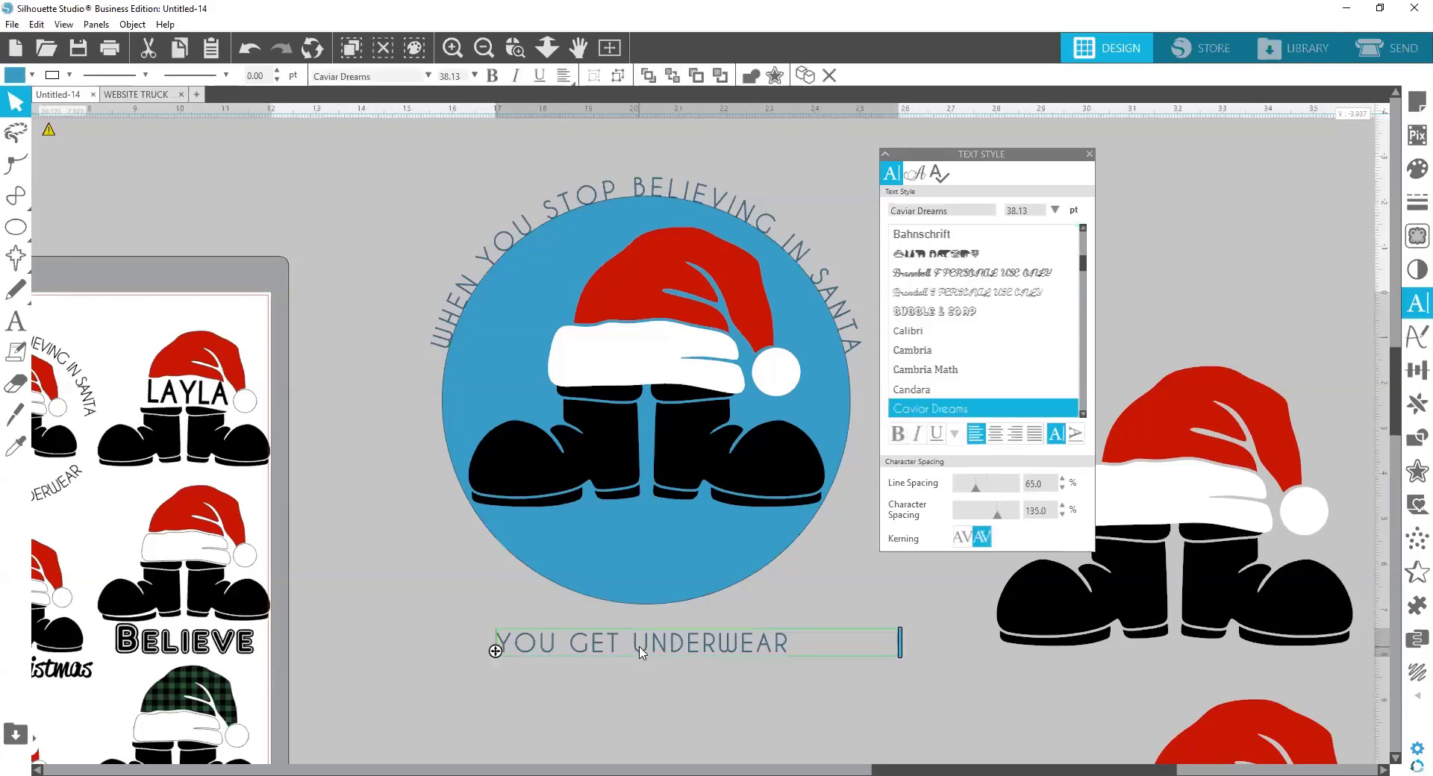
{"action": "left_click", "coordinate": [651, 679]}
{"action": "mouse_move", "coordinate": [652, 651]}
{"action": "left_mouse_down"}
{"action": "mouse_move", "coordinate": [684, 558]}
{"action": "mouse_move", "coordinate": [642, 554]}
{"action": "mouse_move", "coordinate": [870, 576]}
{"action": "mouse_move", "coordinate": [615, 535]}
{"action": "mouse_move", "coordinate": [664, 567]}
{"action": "mouse_move", "coordinate": [696, 559]}
{"action": "mouse_move", "coordinate": [671, 732]}
{"action": "mouse_move", "coordinate": [639, 660]}
{"action": "left_mouse_up"}
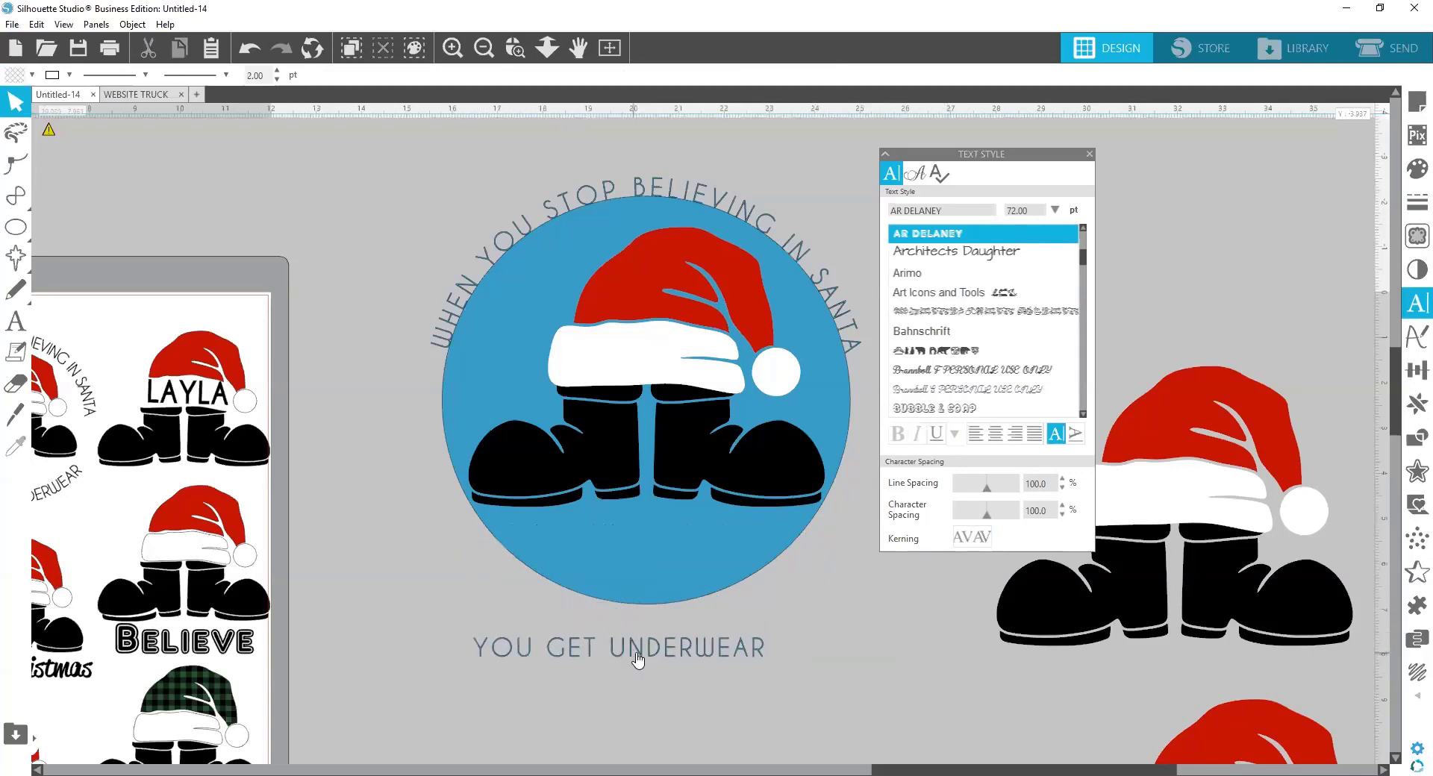
Narrow the text box of "YOU GET UNDERWEAR" to just past its last letter and attach the text to the circle's lower edge
{"action": "double_click", "coordinate": [640, 660]}
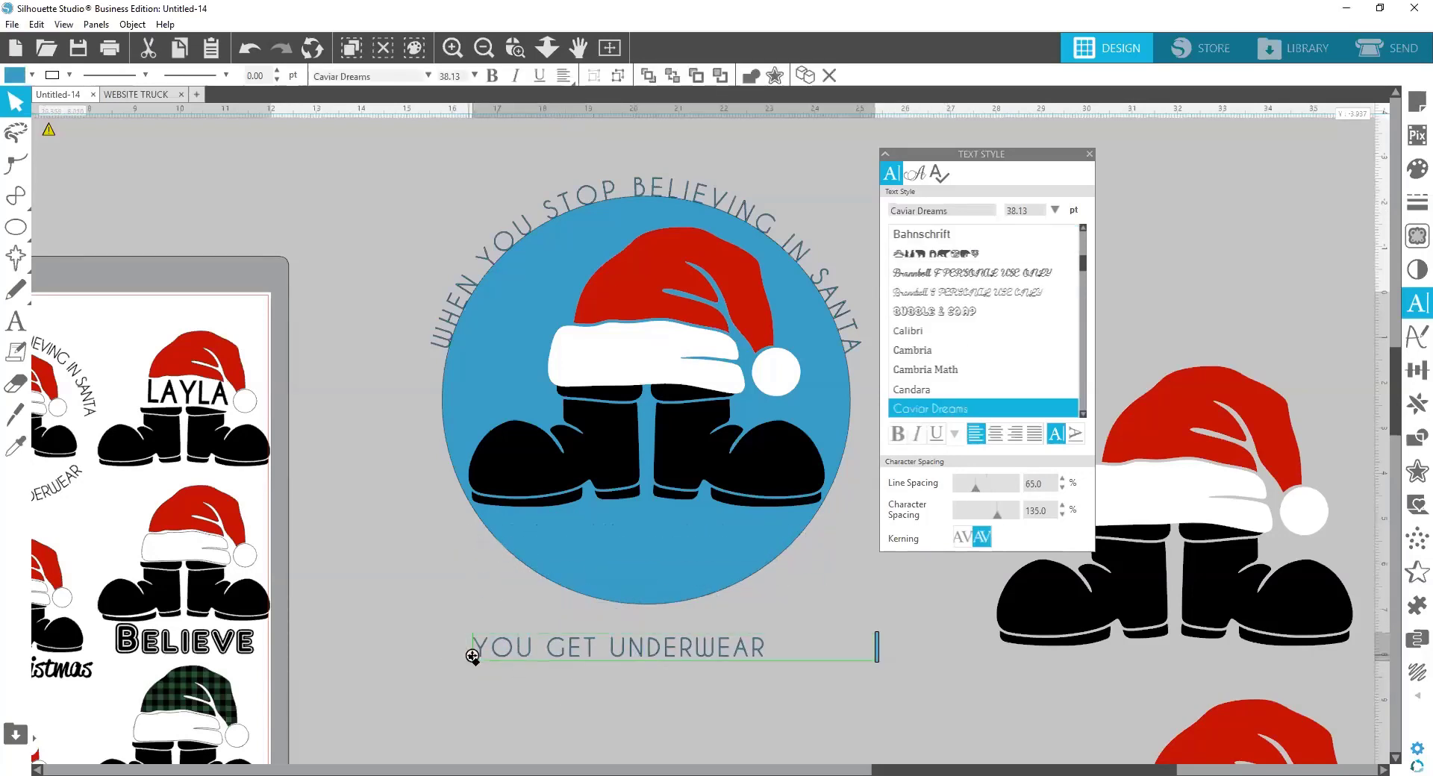
{"action": "left_click_drag", "start_coordinate": [877, 647], "coordinate": [784, 666]}
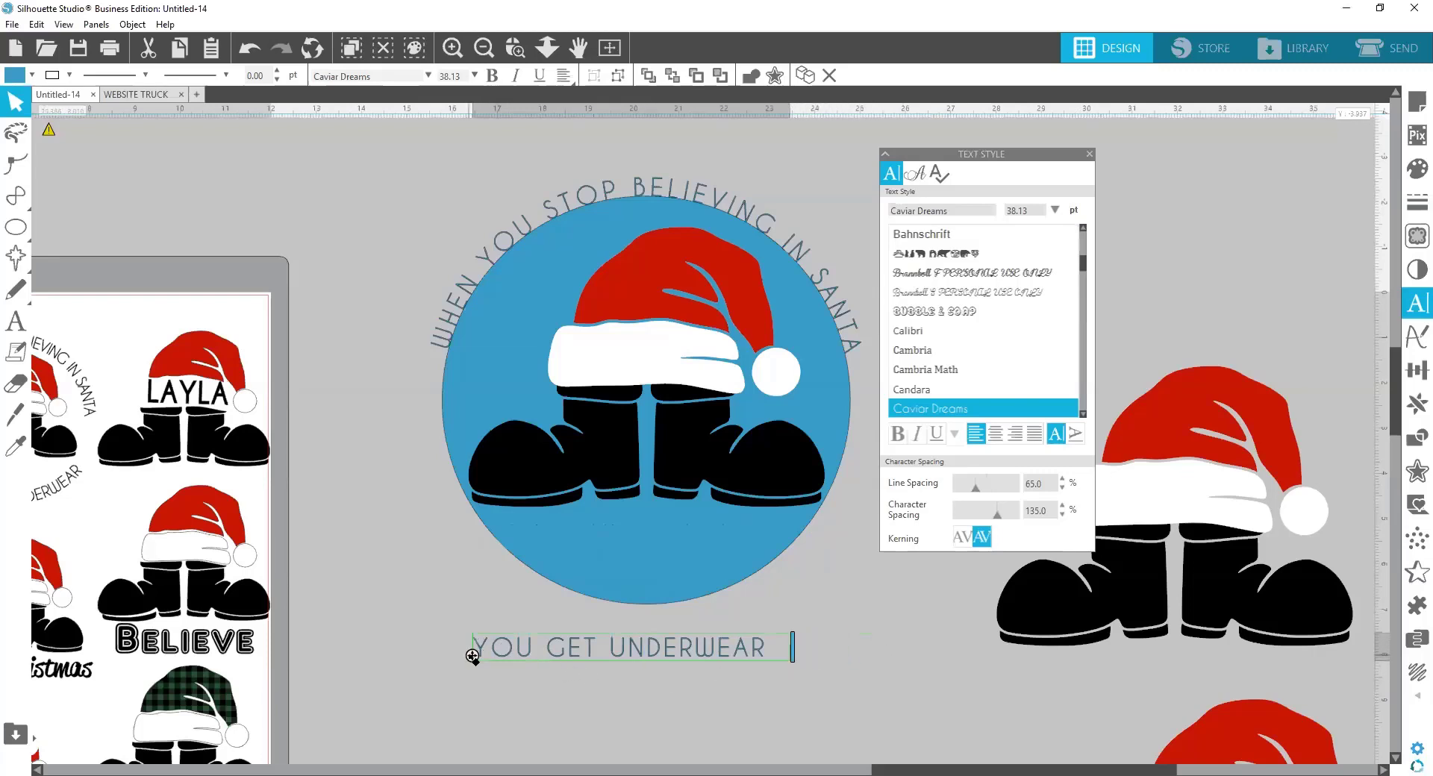
{"action": "left_click_drag", "start_coordinate": [472, 656], "coordinate": [671, 601]}
{"action": "left_click_drag", "start_coordinate": [779, 612], "coordinate": [675, 592]}
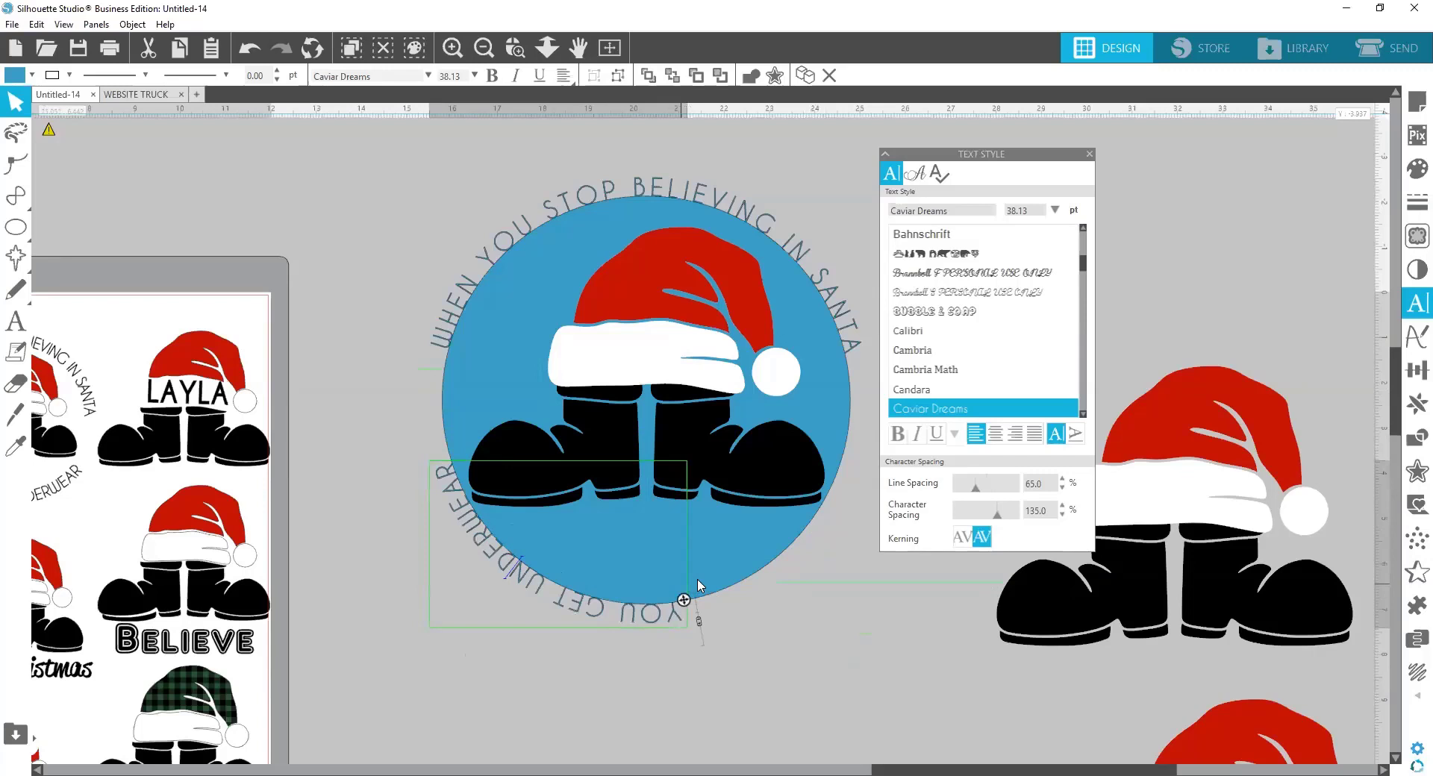
{"action": "left_click_drag", "start_coordinate": [698, 583], "coordinate": [756, 551]}
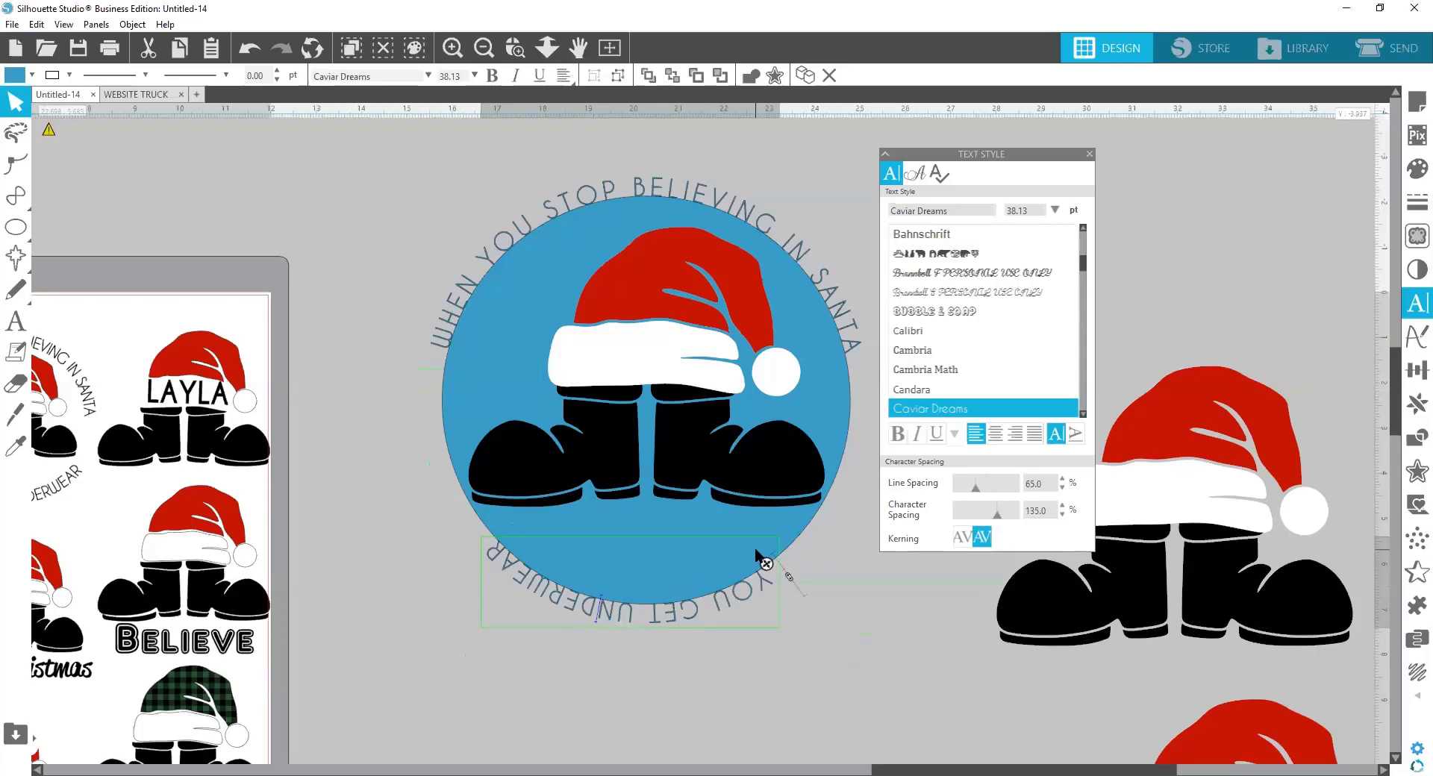
Flip "YOU GET UNDERWEAR" to read upright along the circle's bottom and shift it just outside the edge
{"action": "left_click_drag", "start_coordinate": [747, 548], "coordinate": [521, 540]}
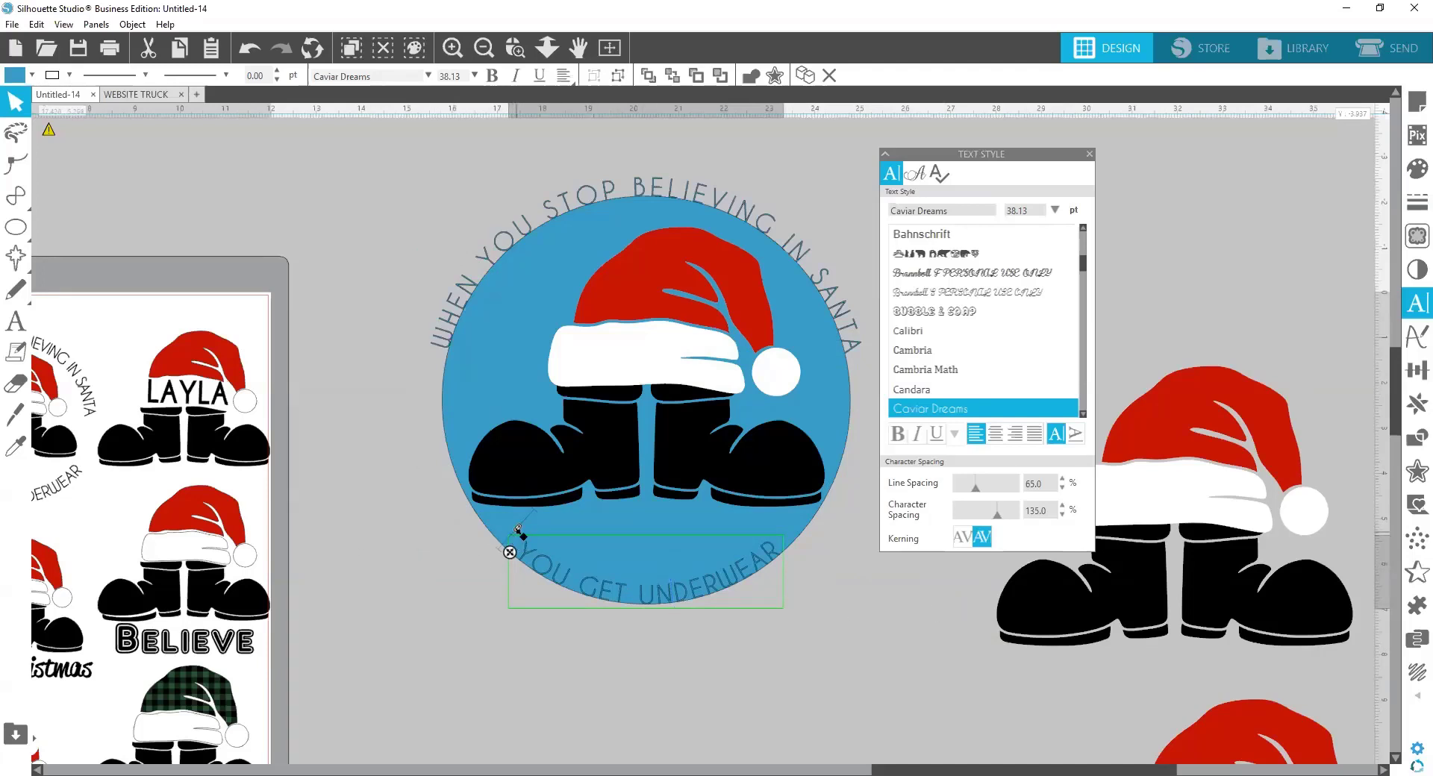
{"action": "left_click_drag", "start_coordinate": [520, 531], "coordinate": [500, 552]}
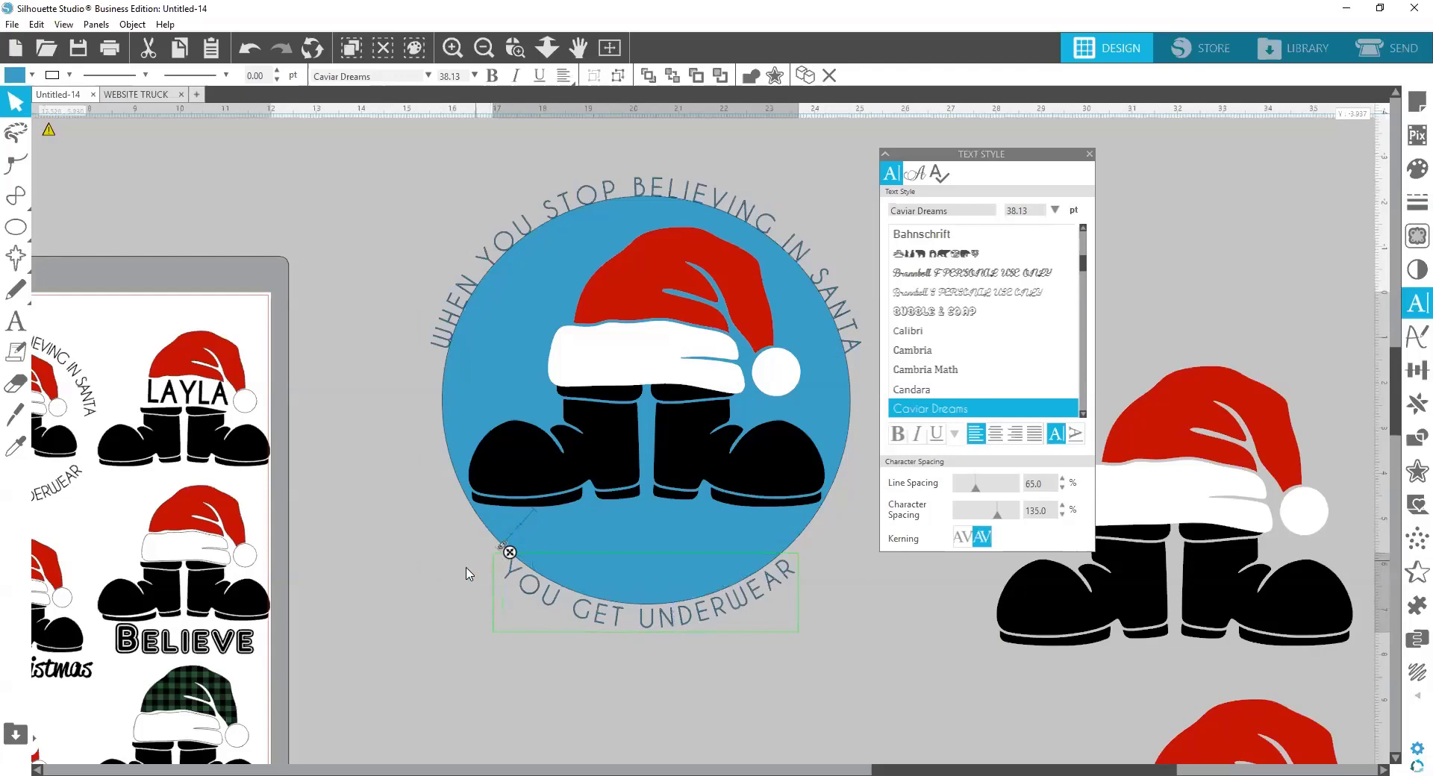
{"action": "left_click", "coordinate": [760, 675]}
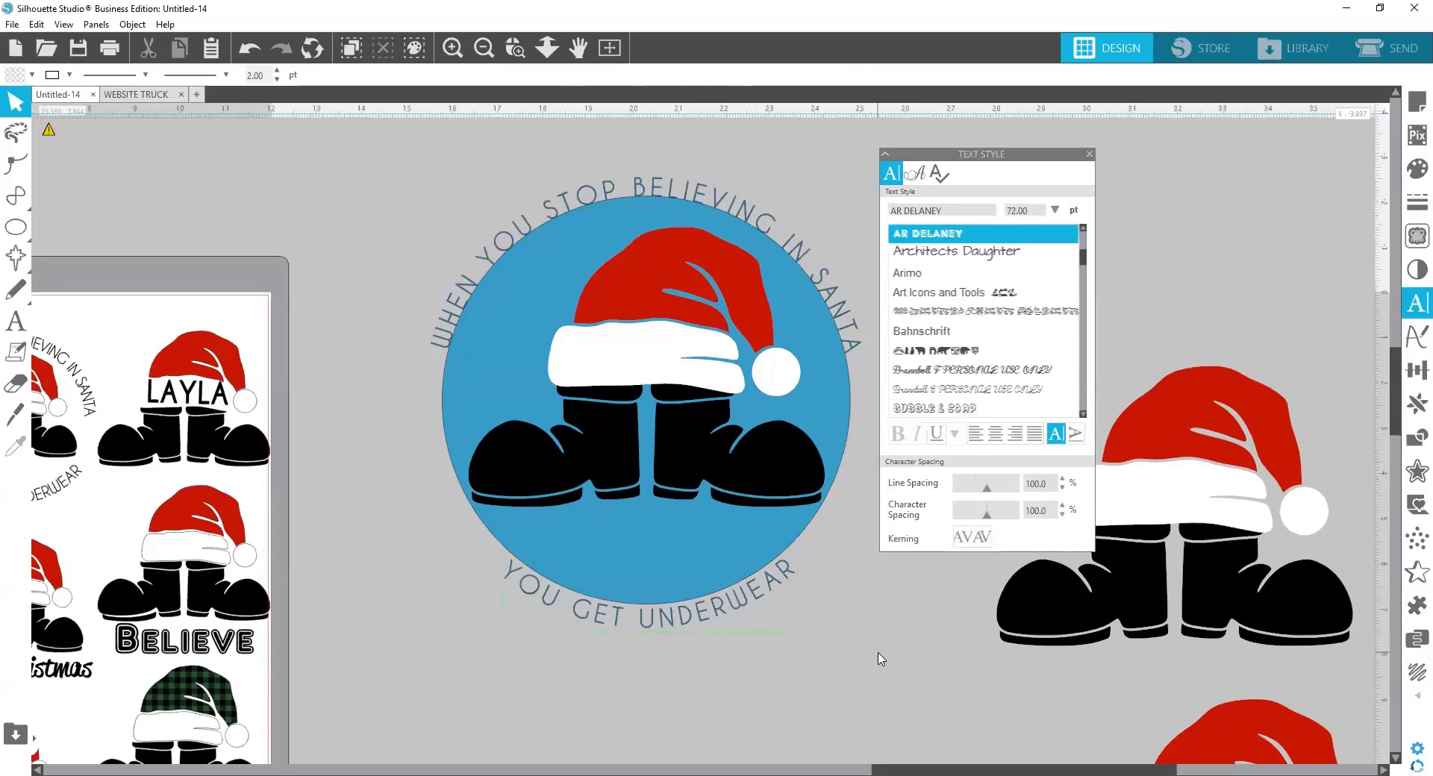
Convert "YOU GET UNDERWEAR" to a path and nudge the circle with its upper text slightly upward
{"action": "left_click", "coordinate": [703, 615]}
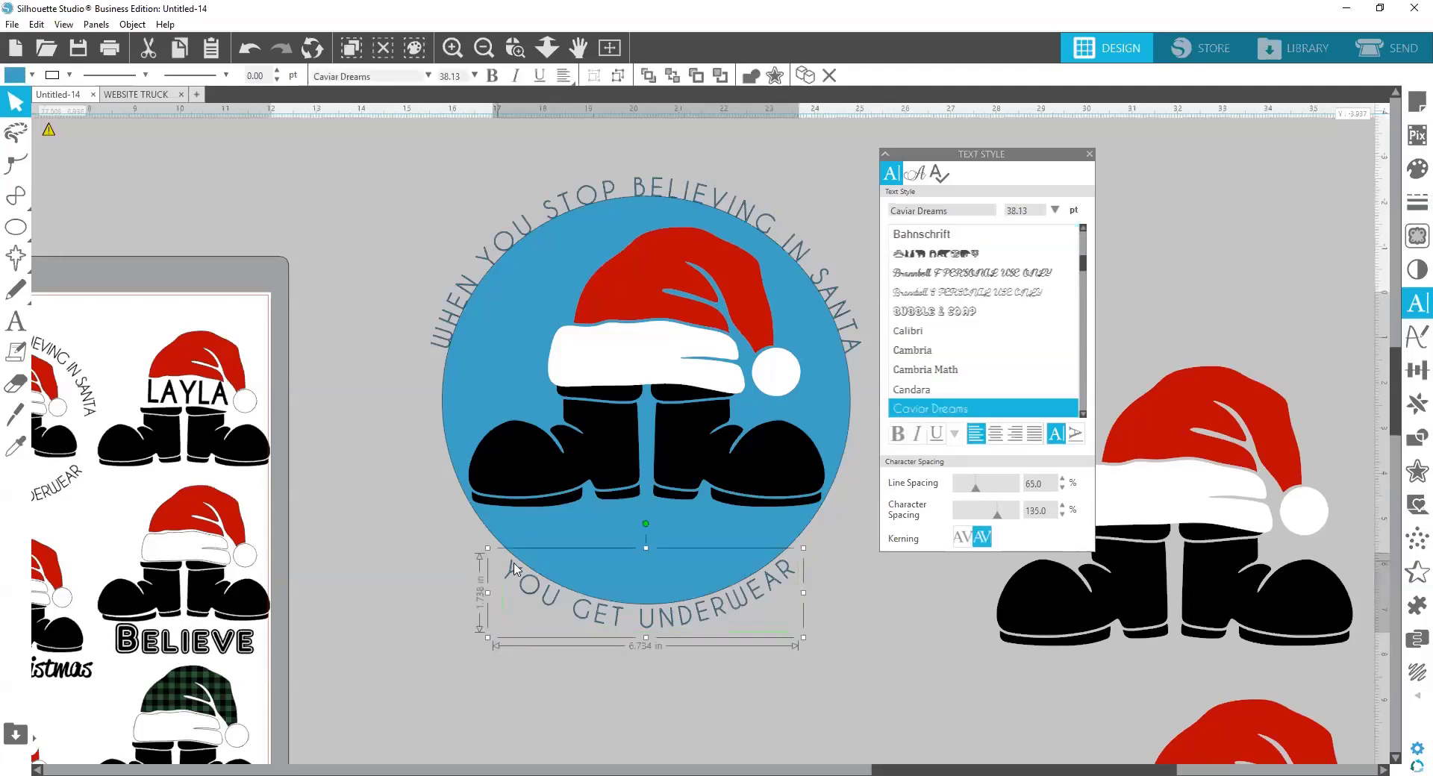
{"action": "right_click", "coordinate": [598, 610]}
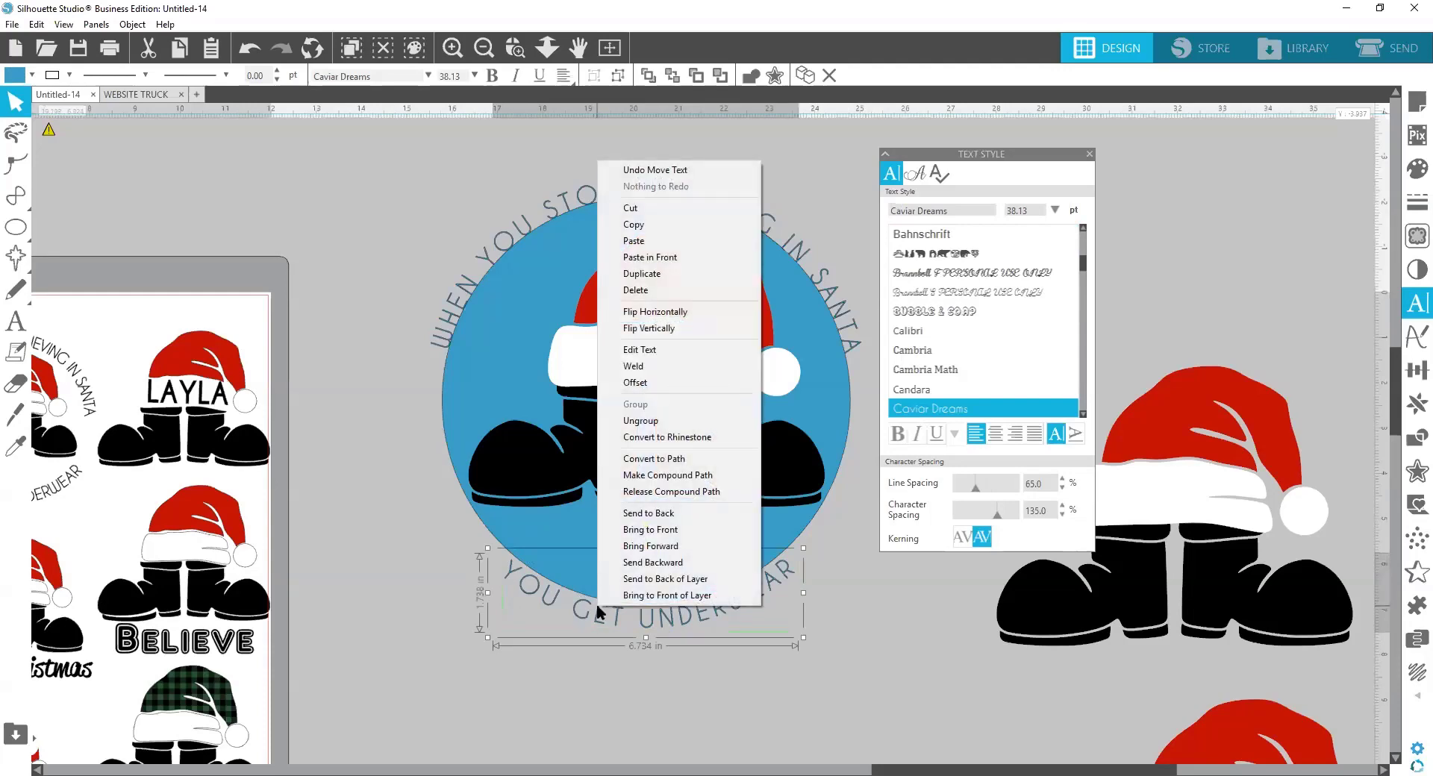
{"action": "left_click", "coordinate": [667, 460]}
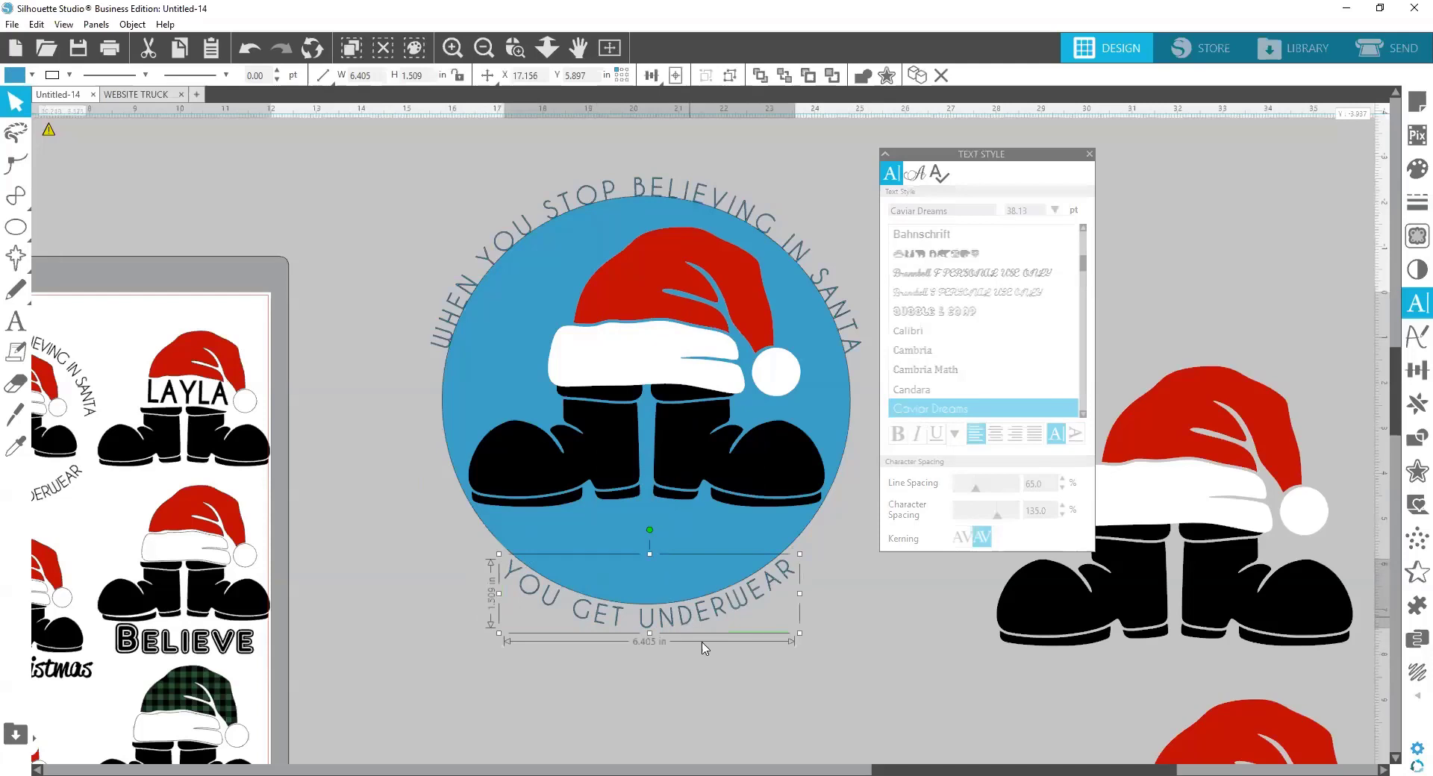
{"action": "mouse_move", "coordinate": [664, 535]}
{"action": "left_mouse_down"}
{"action": "mouse_move", "coordinate": [654, 478]}
{"action": "mouse_move", "coordinate": [667, 529]}
{"action": "left_mouse_up"}
{"action": "key", "text": "Escape"}
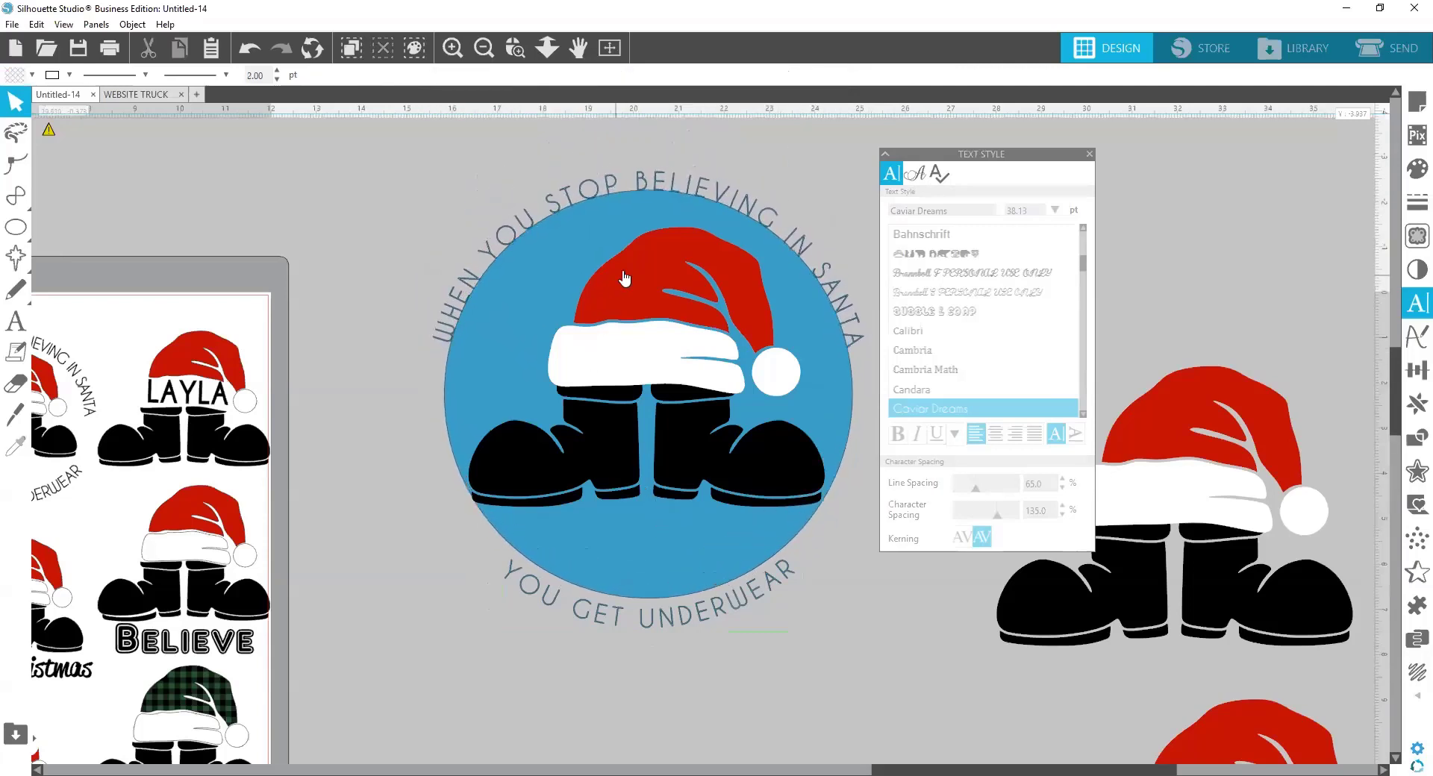
Convert the upper curved text "WHEN YOU STOP BELIEVING IN SANTA" to a path
{"action": "left_click", "coordinate": [598, 194]}
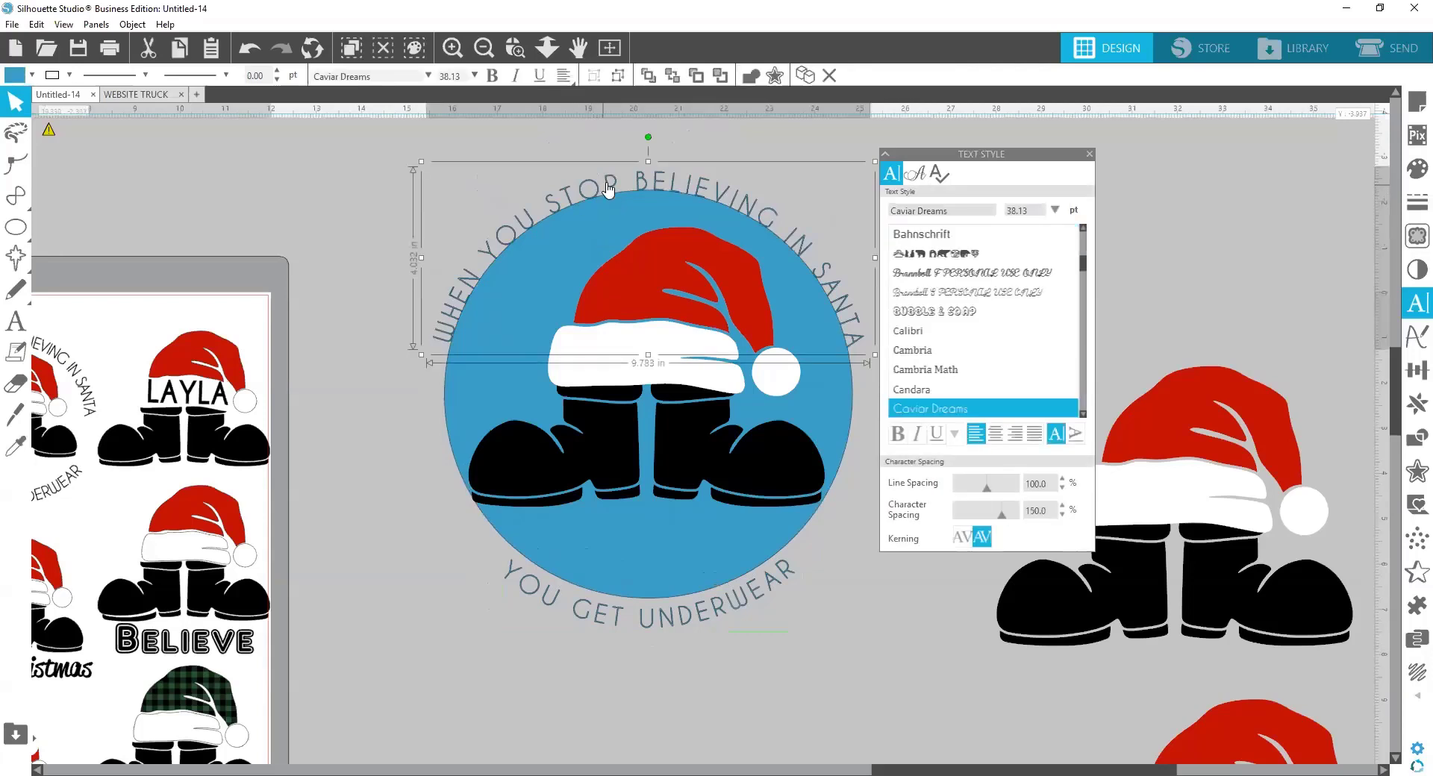
{"action": "right_click", "coordinate": [608, 187]}
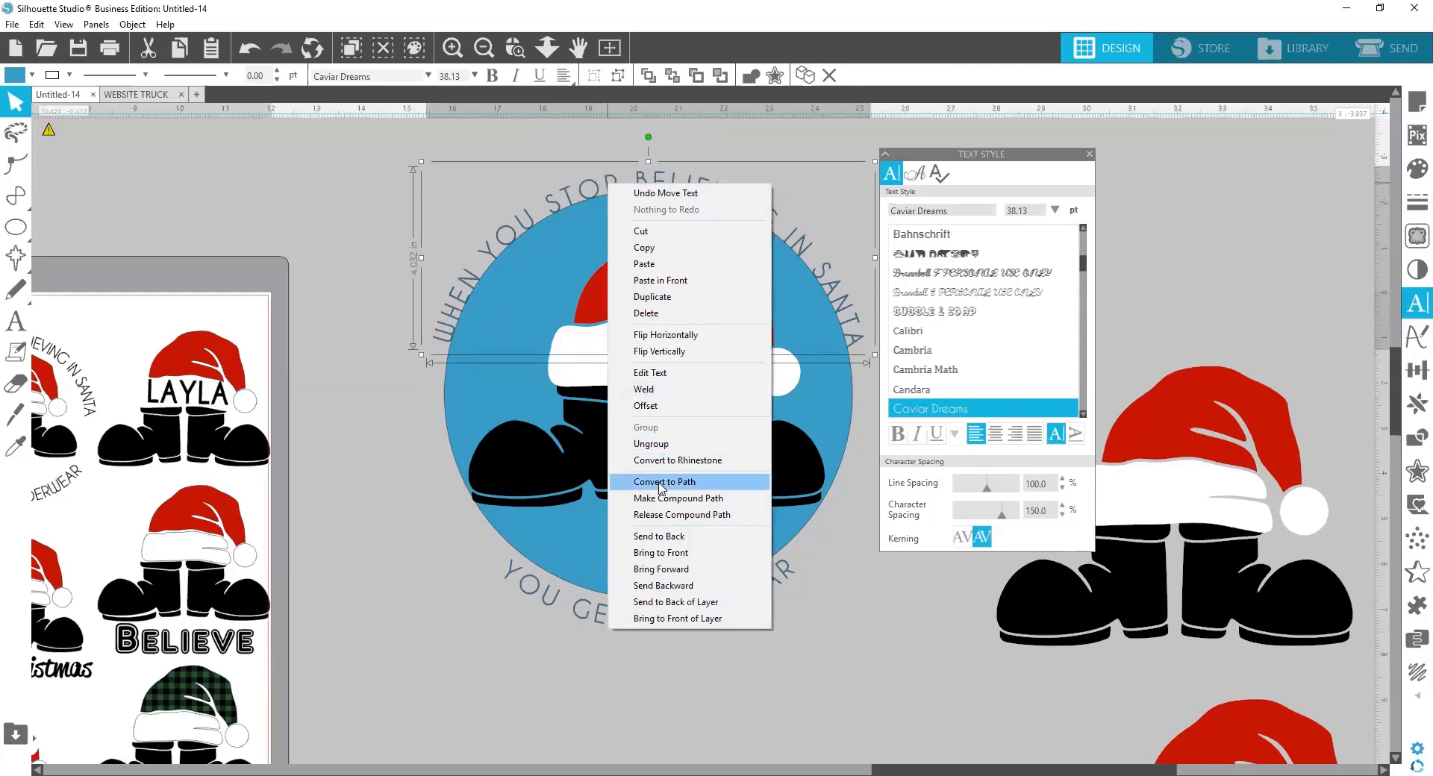
{"action": "left_click", "coordinate": [132, 25]}
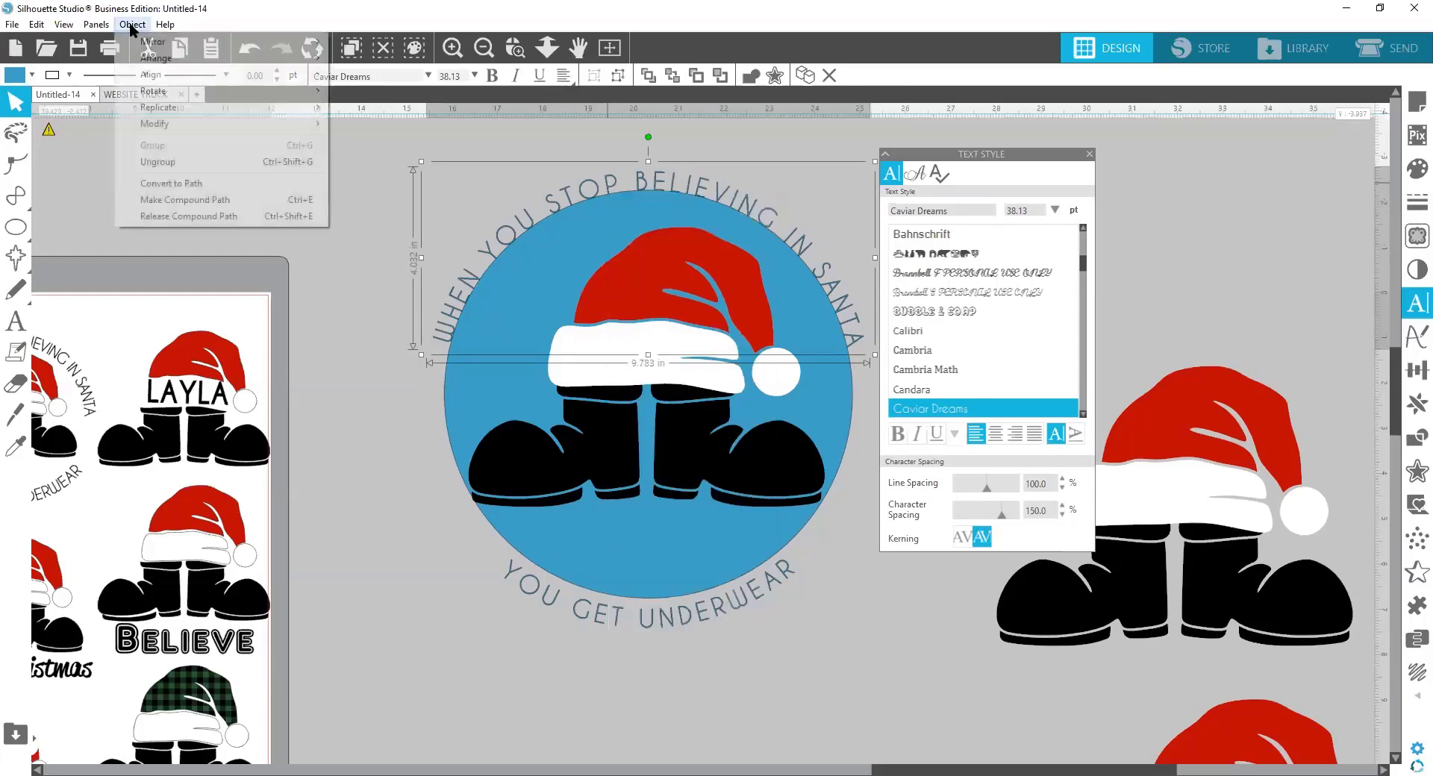
{"action": "left_click", "coordinate": [229, 190]}
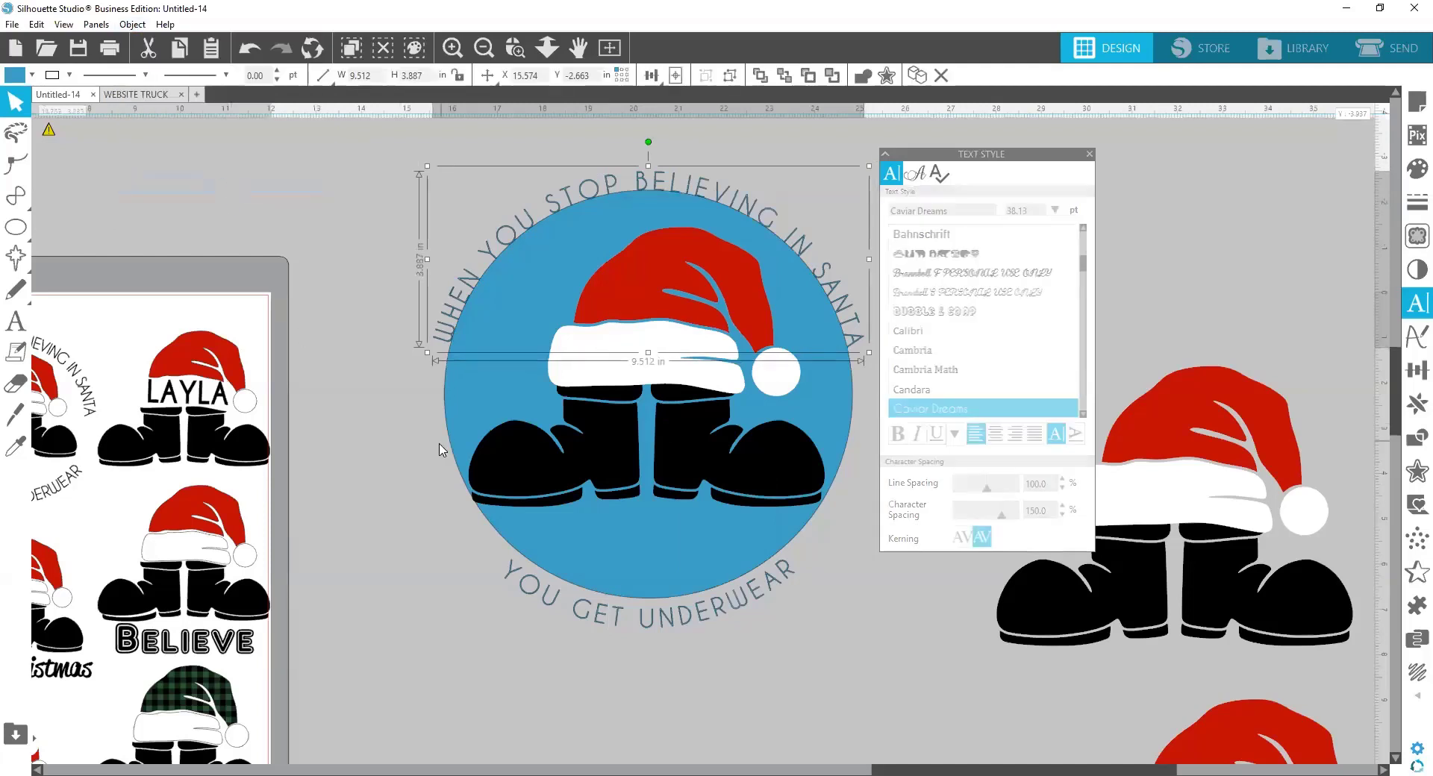
Move the blue circle out of the design, behind the neighbouring hat and boots copy, and move the Text Style panel clear of the artwork
{"action": "left_click_drag", "start_coordinate": [484, 389], "coordinate": [1225, 361]}
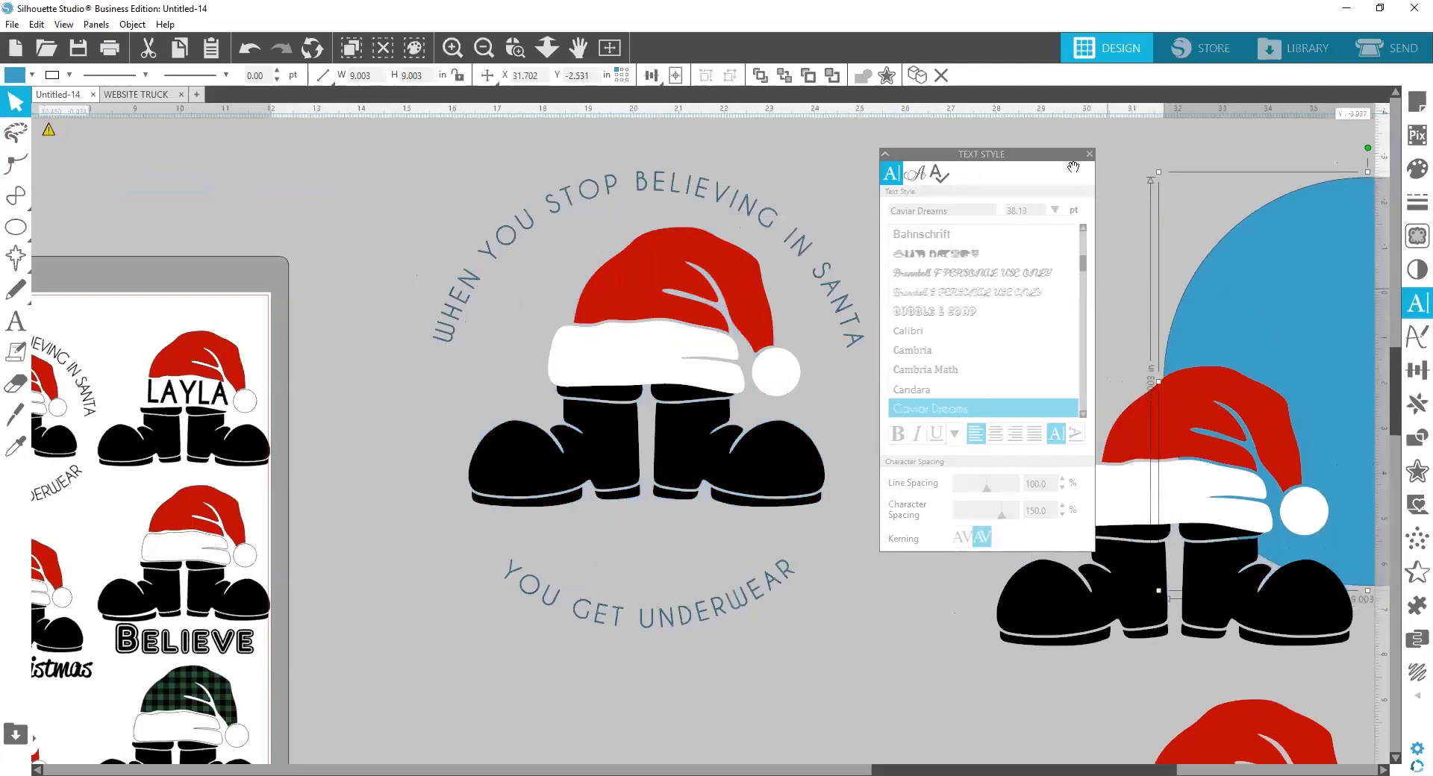
{"action": "left_click_drag", "start_coordinate": [1073, 165], "coordinate": [1202, 167]}
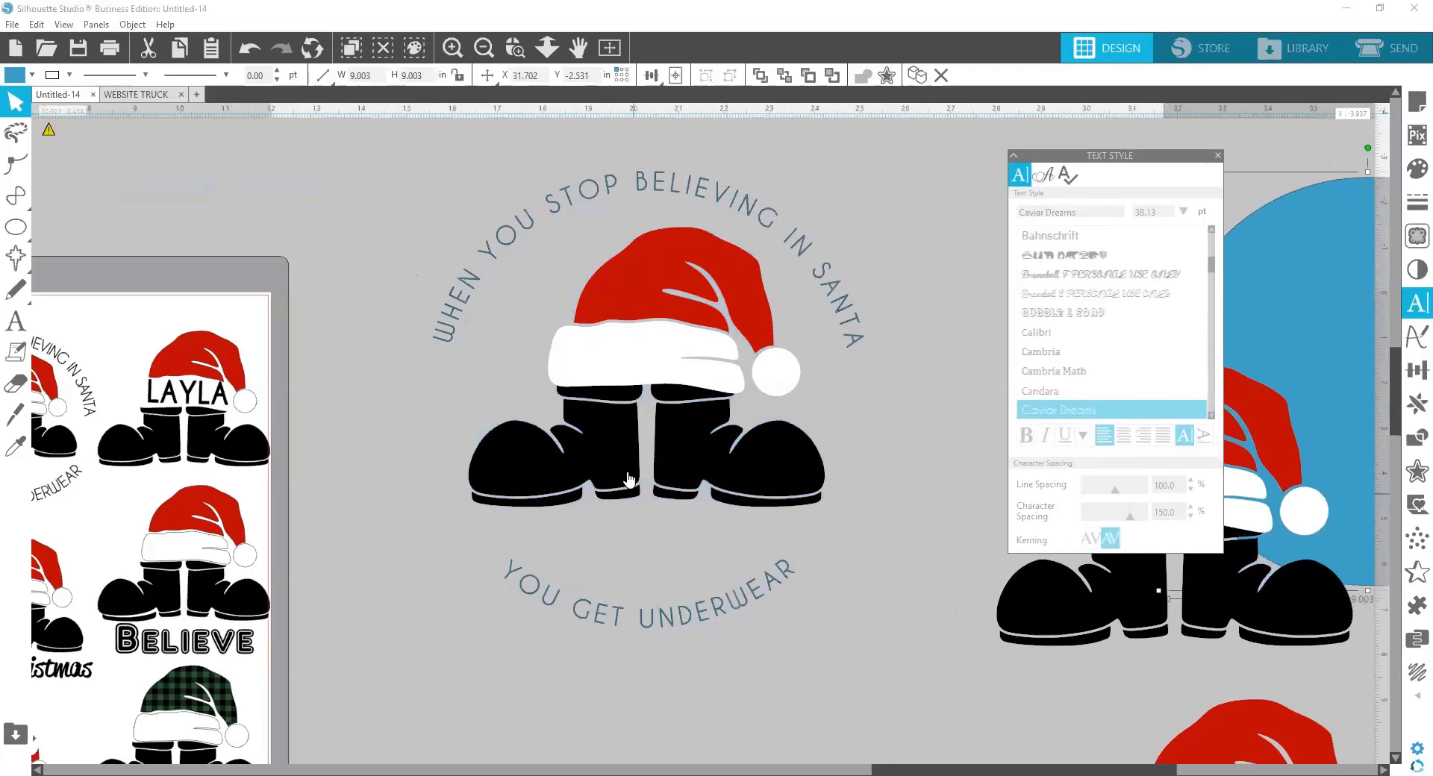
{"action": "left_click_drag", "start_coordinate": [825, 649], "coordinate": [414, 207]}
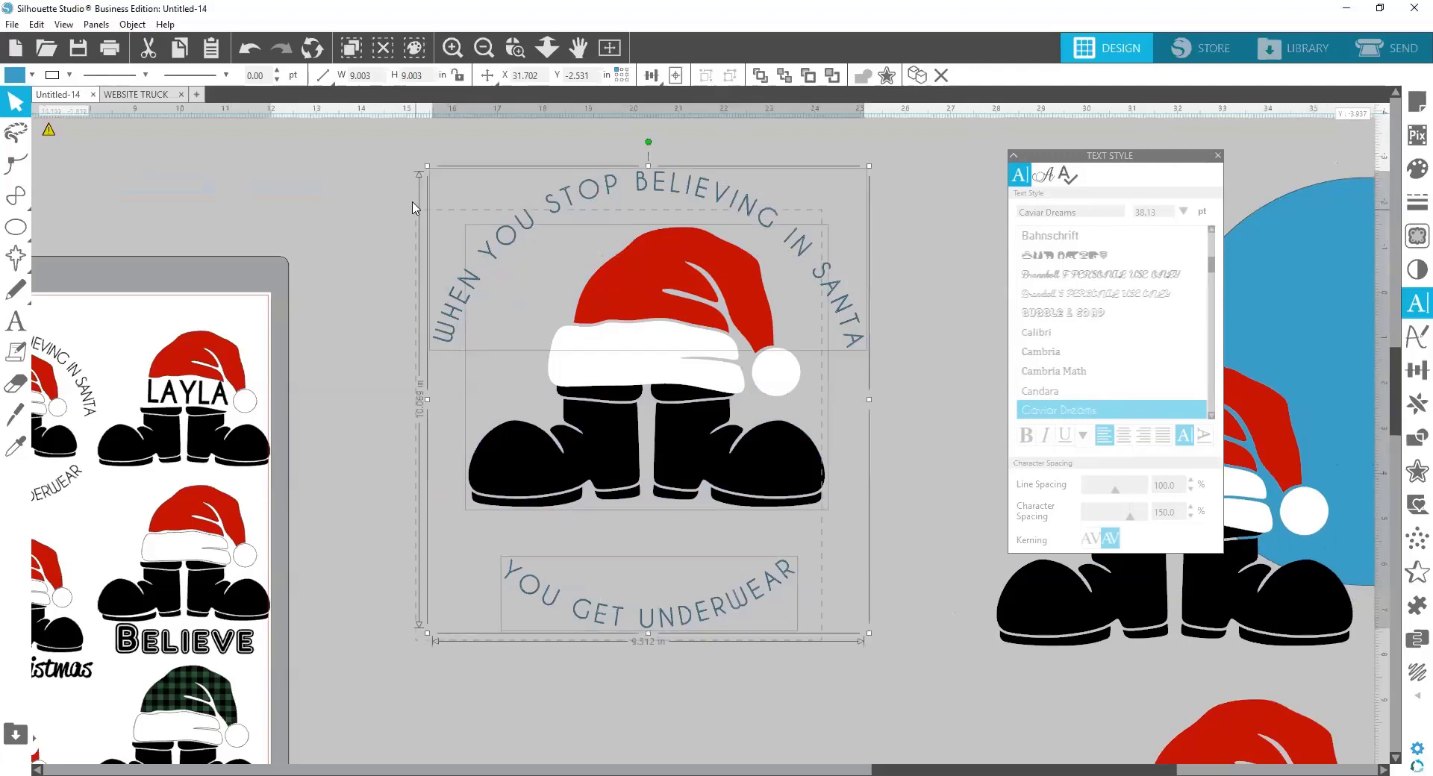
Fill both curved texts, "WHEN YOU STOP BELIEVING IN SANTA" and "YOU GET UNDERWEAR", with black
{"action": "left_click", "coordinate": [461, 291]}
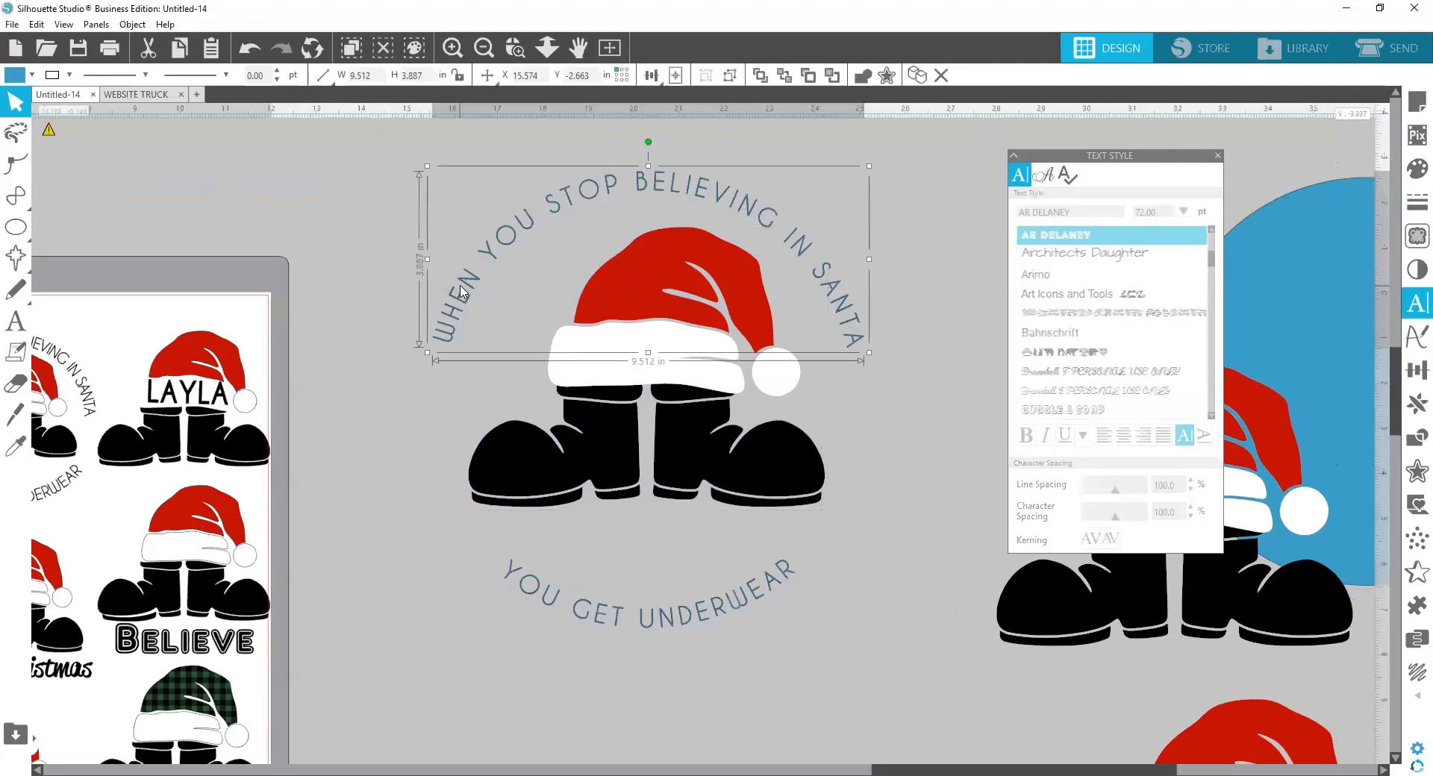
{"action": "left_click", "coordinate": [15, 76]}
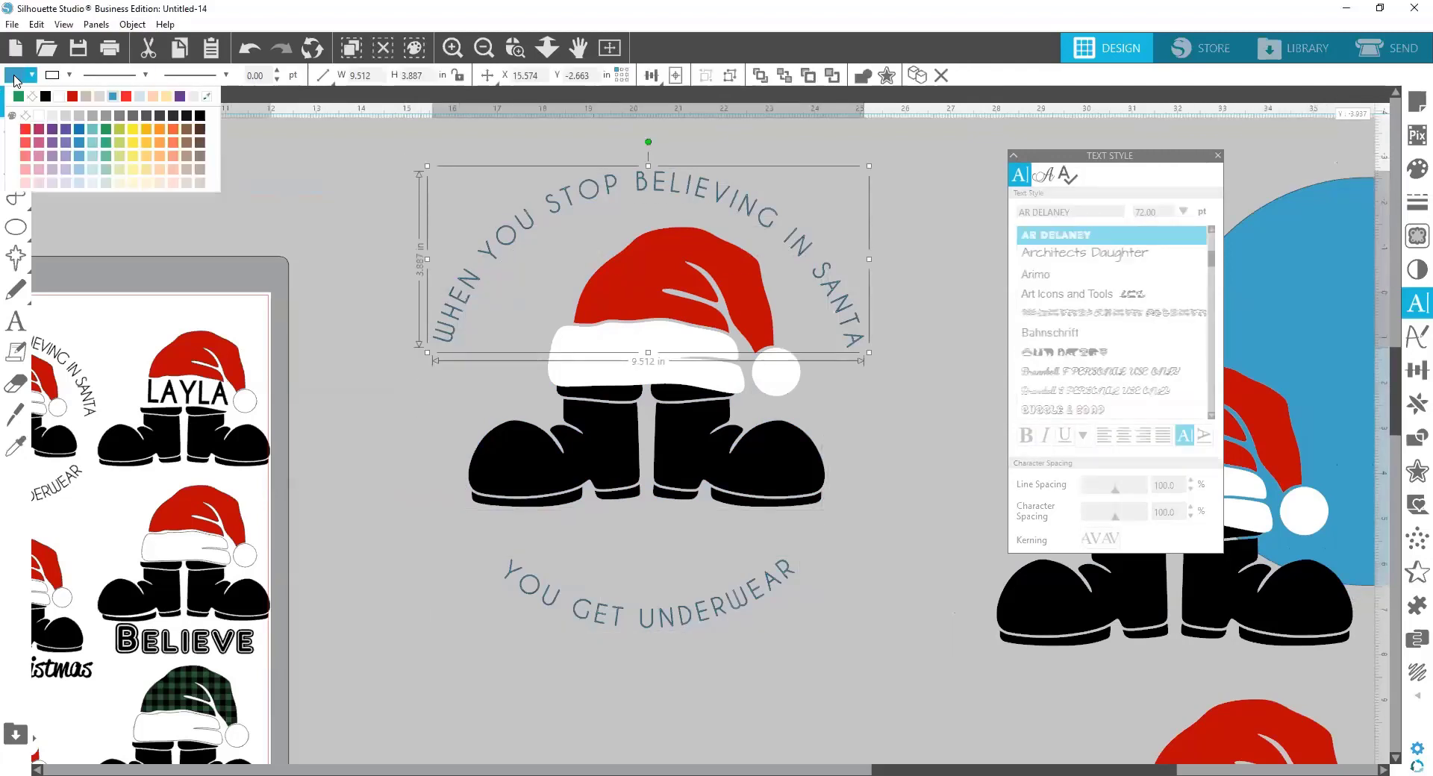
{"action": "left_click", "coordinate": [45, 96]}
{"action": "left_click", "coordinate": [604, 624]}
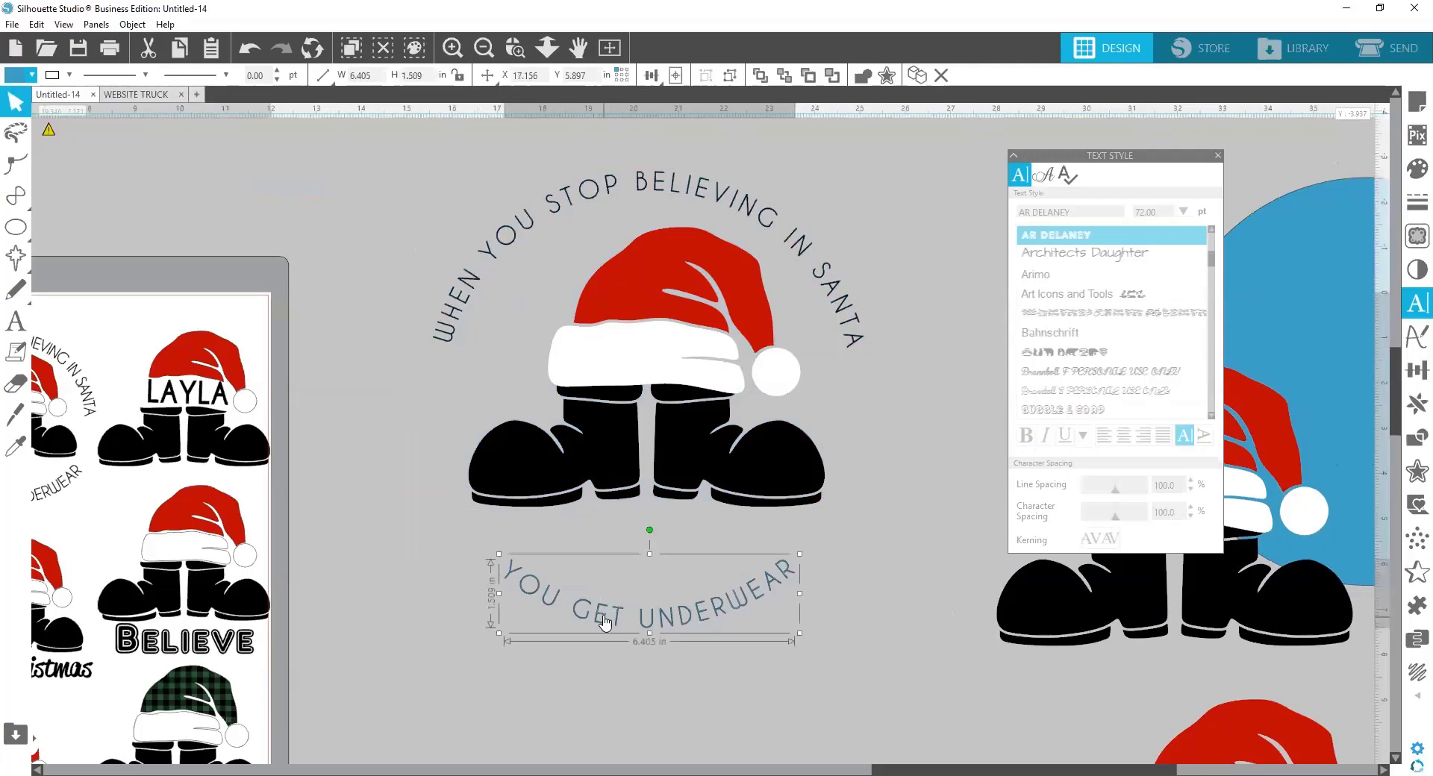
{"action": "left_click", "coordinate": [15, 82]}
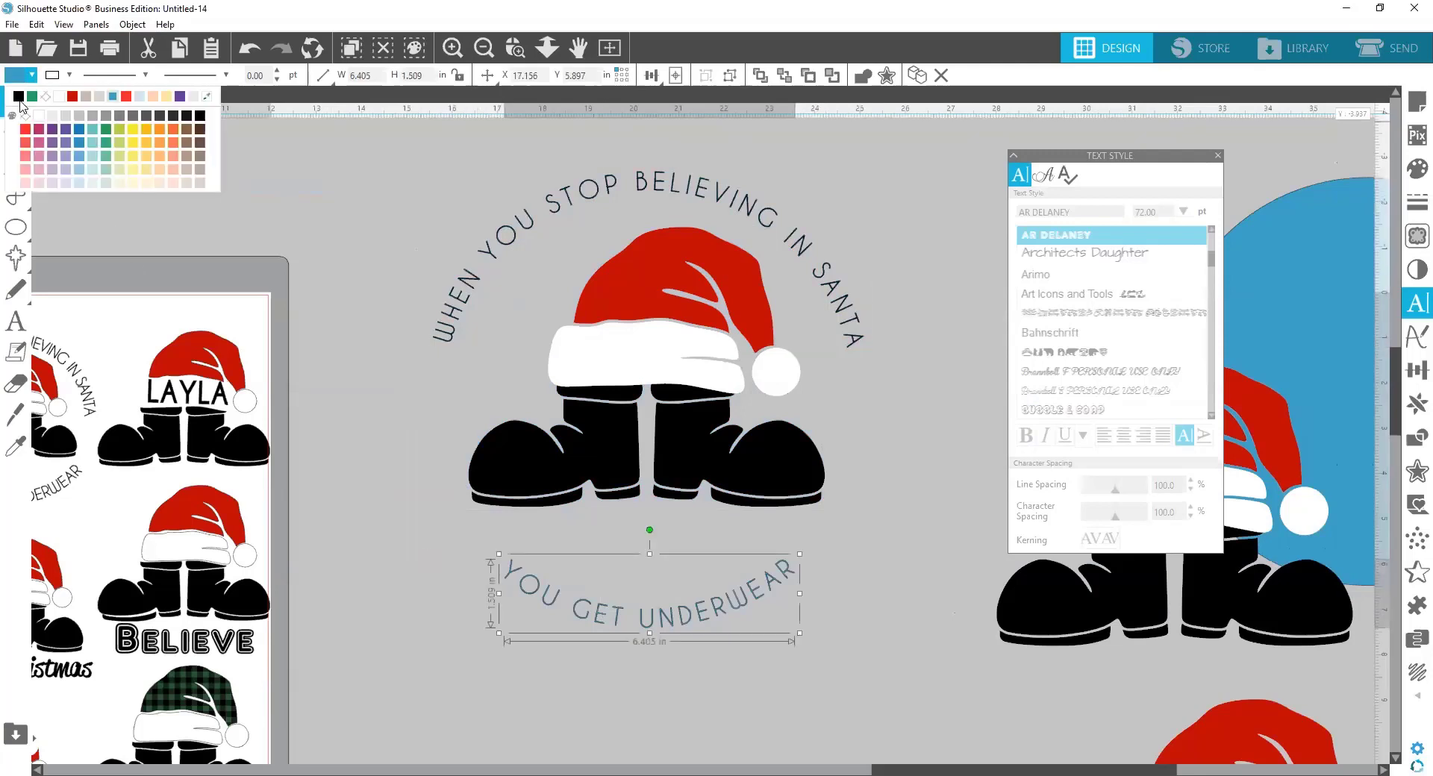
{"action": "left_click", "coordinate": [19, 97]}
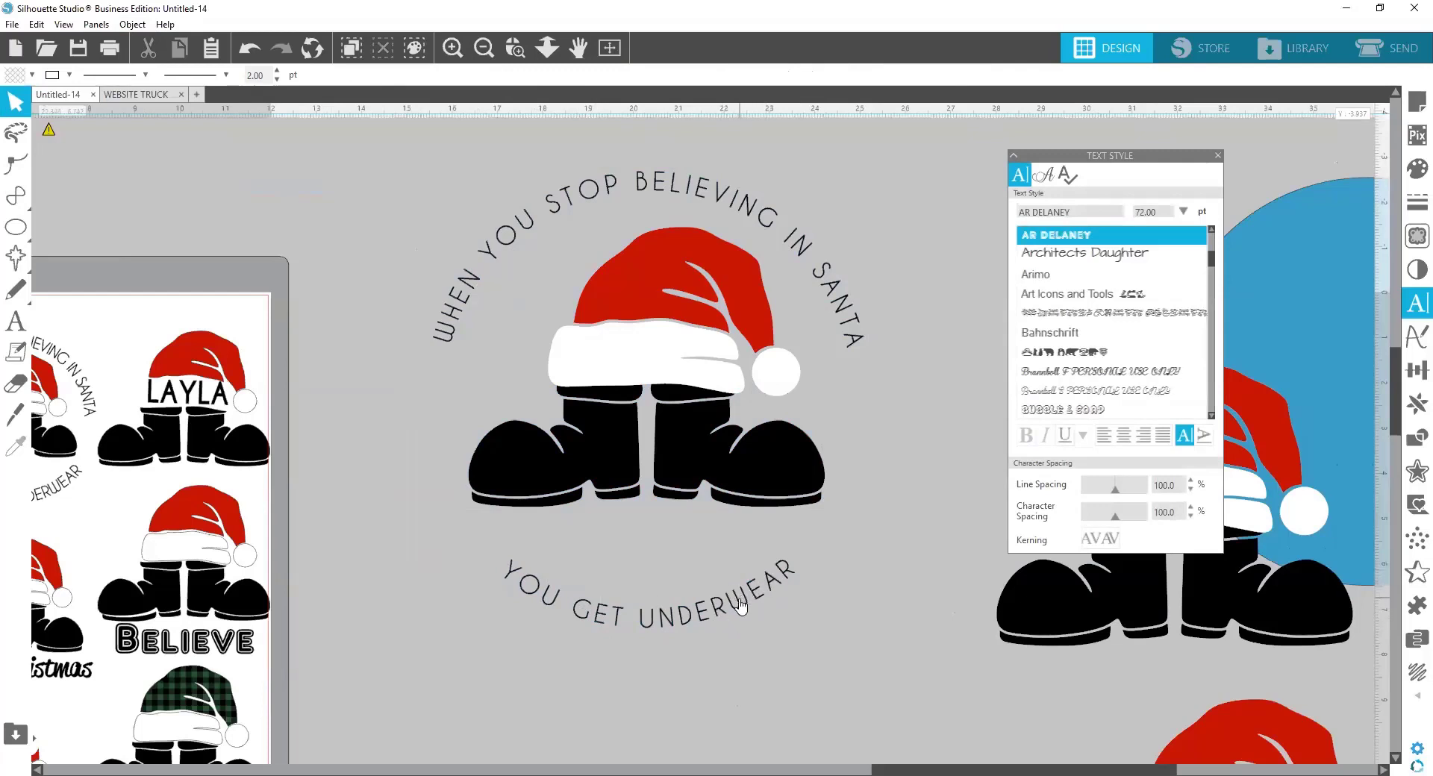
Move the upper and lower curved texts closer to the hat and boots, leaving a small gap below the boots
{"action": "left_click", "coordinate": [720, 617]}
{"action": "left_click_drag", "start_coordinate": [720, 617], "coordinate": [727, 582]}
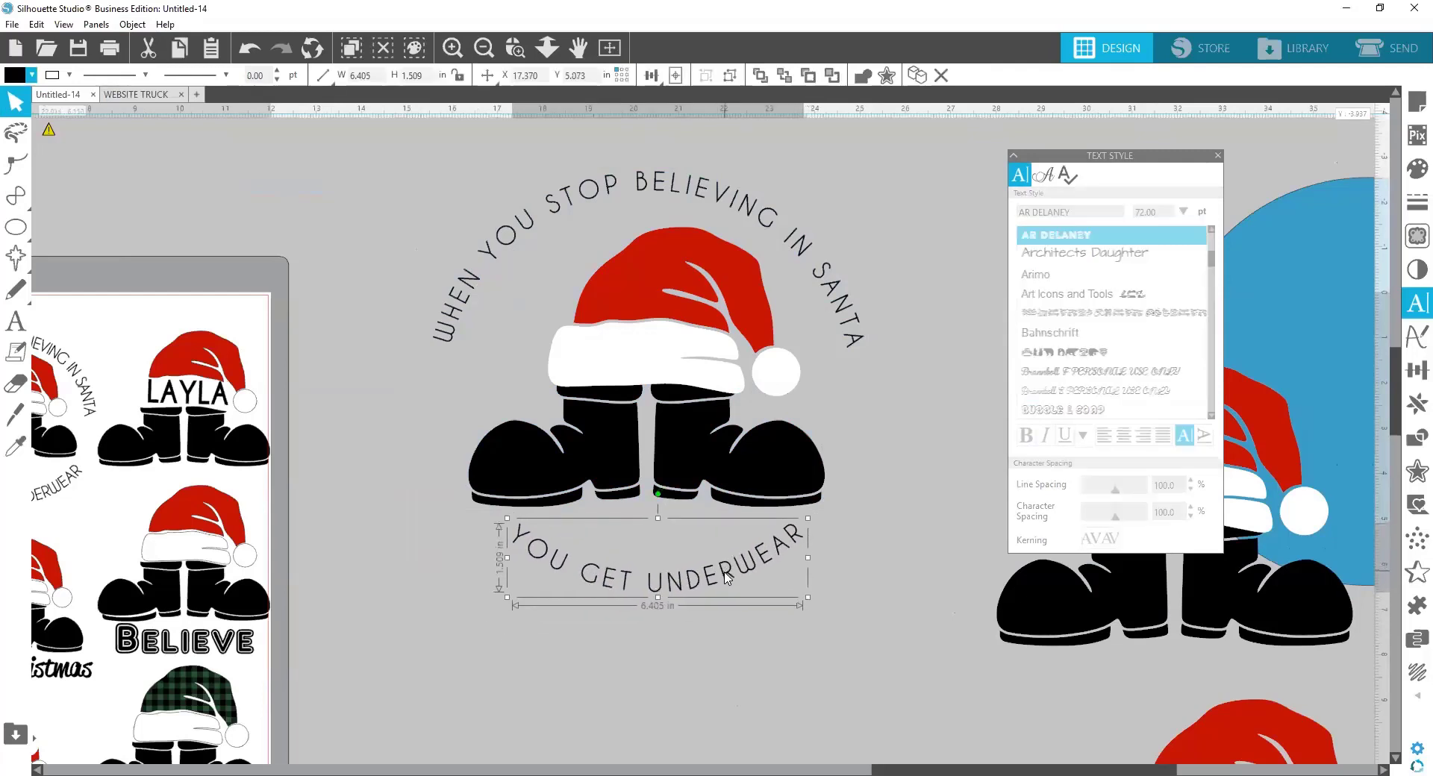
{"action": "left_click_drag", "start_coordinate": [724, 209], "coordinate": [734, 228]}
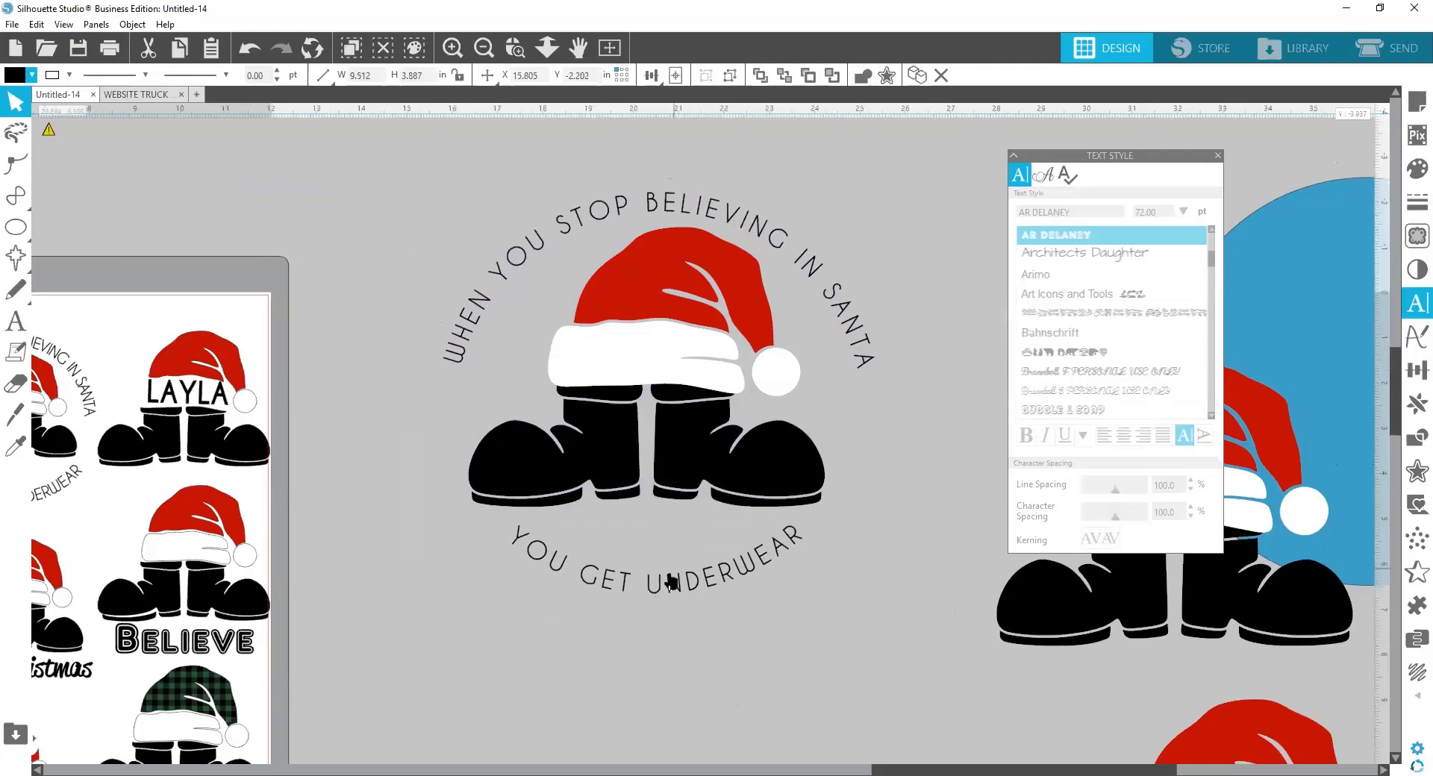
{"action": "mouse_move", "coordinate": [666, 582]}
{"action": "left_mouse_down"}
{"action": "mouse_move", "coordinate": [668, 612]}
{"action": "mouse_move", "coordinate": [666, 597]}
{"action": "left_mouse_up"}
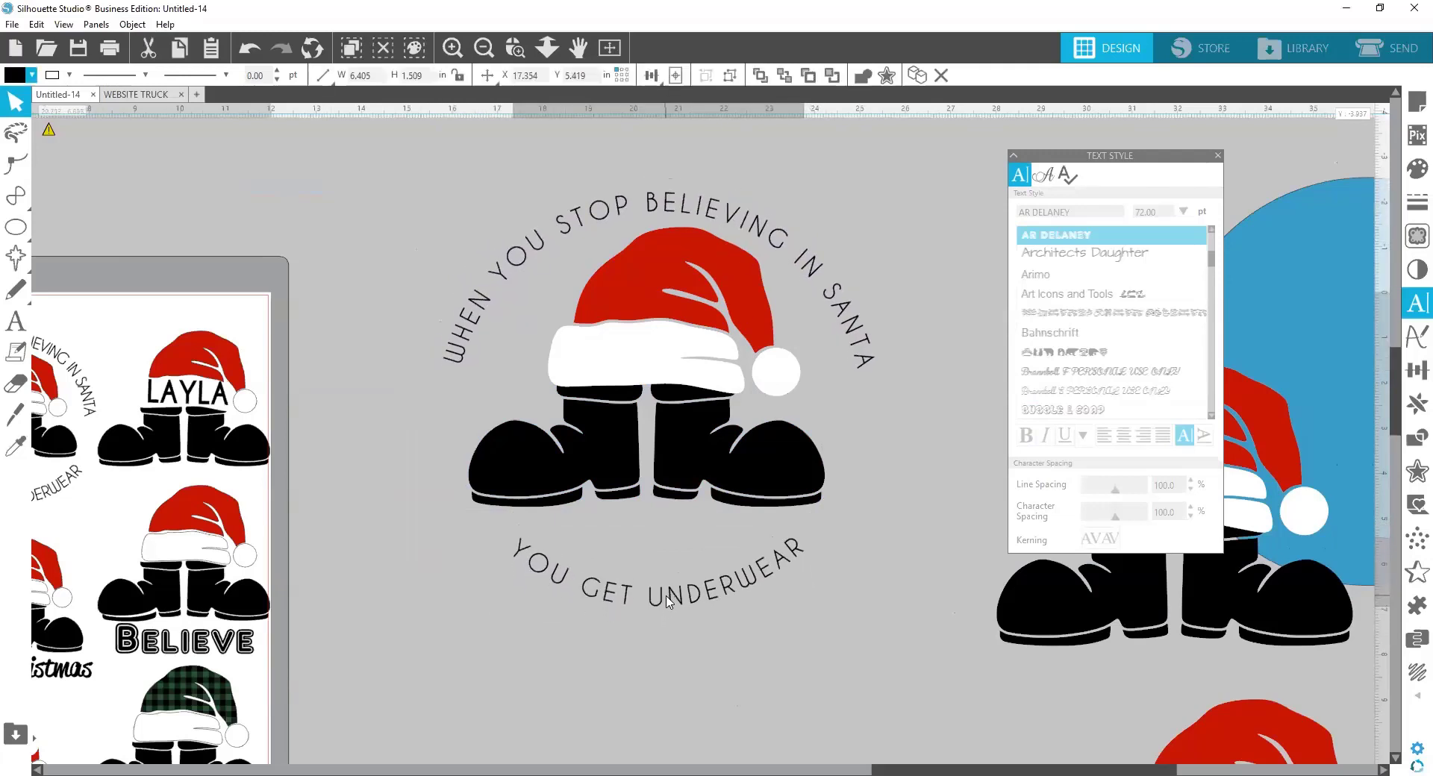
{"action": "left_click", "coordinate": [655, 532]}
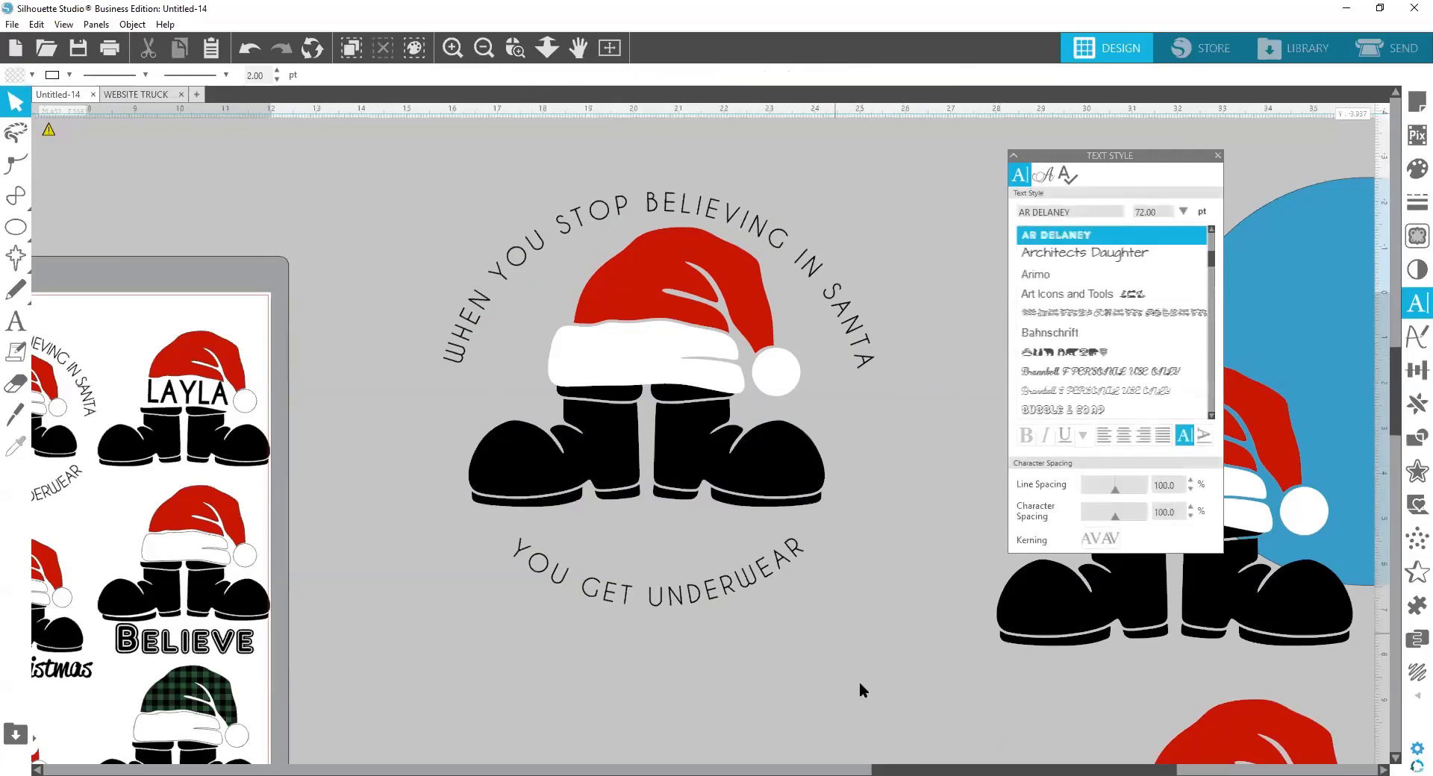
Group the hat and boots artwork with both curved texts
{"action": "left_click_drag", "start_coordinate": [866, 687], "coordinate": [545, 186]}
{"action": "scroll", "coordinate": [647, 224], "scroll_direction": "up", "scroll_amount": 1}
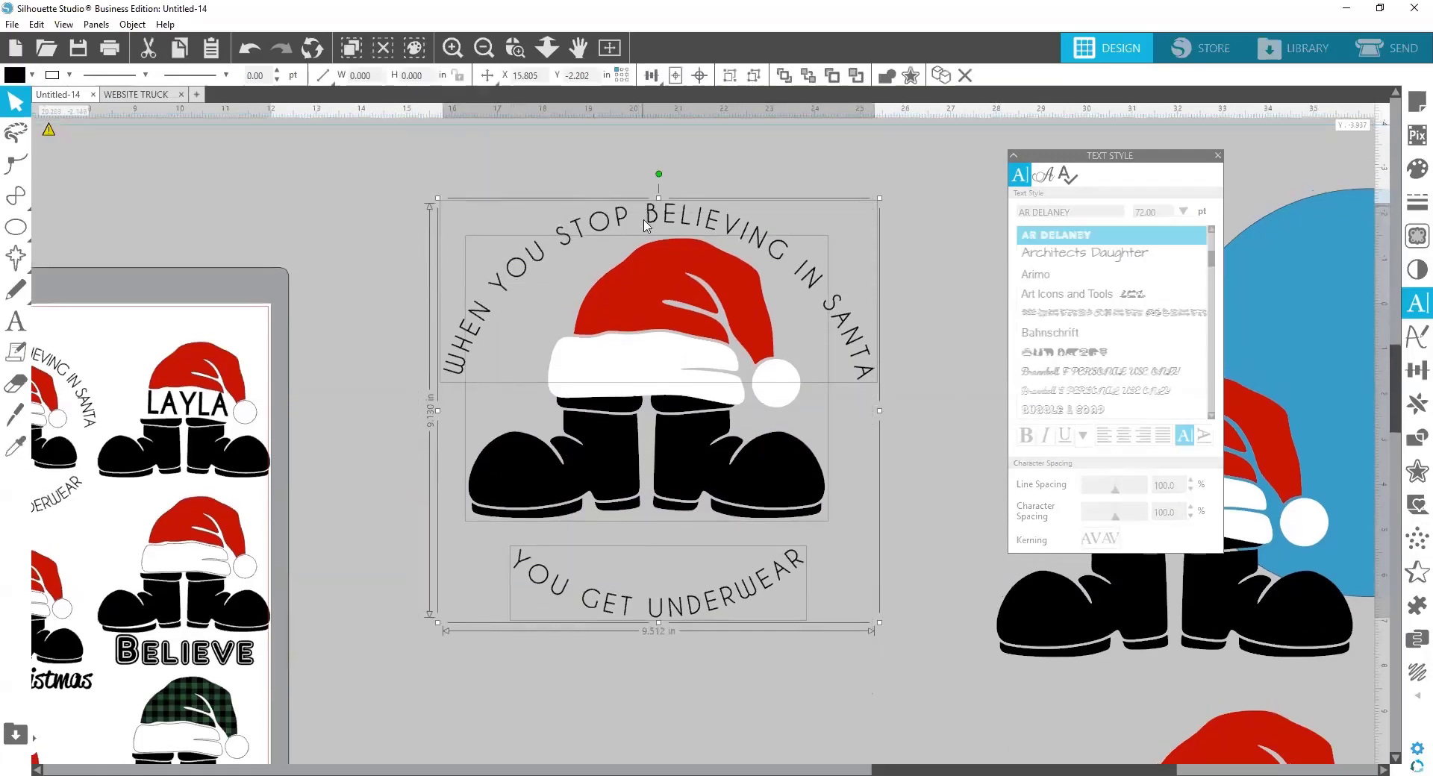
{"action": "right_click", "coordinate": [653, 222]}
{"action": "left_click", "coordinate": [712, 452]}
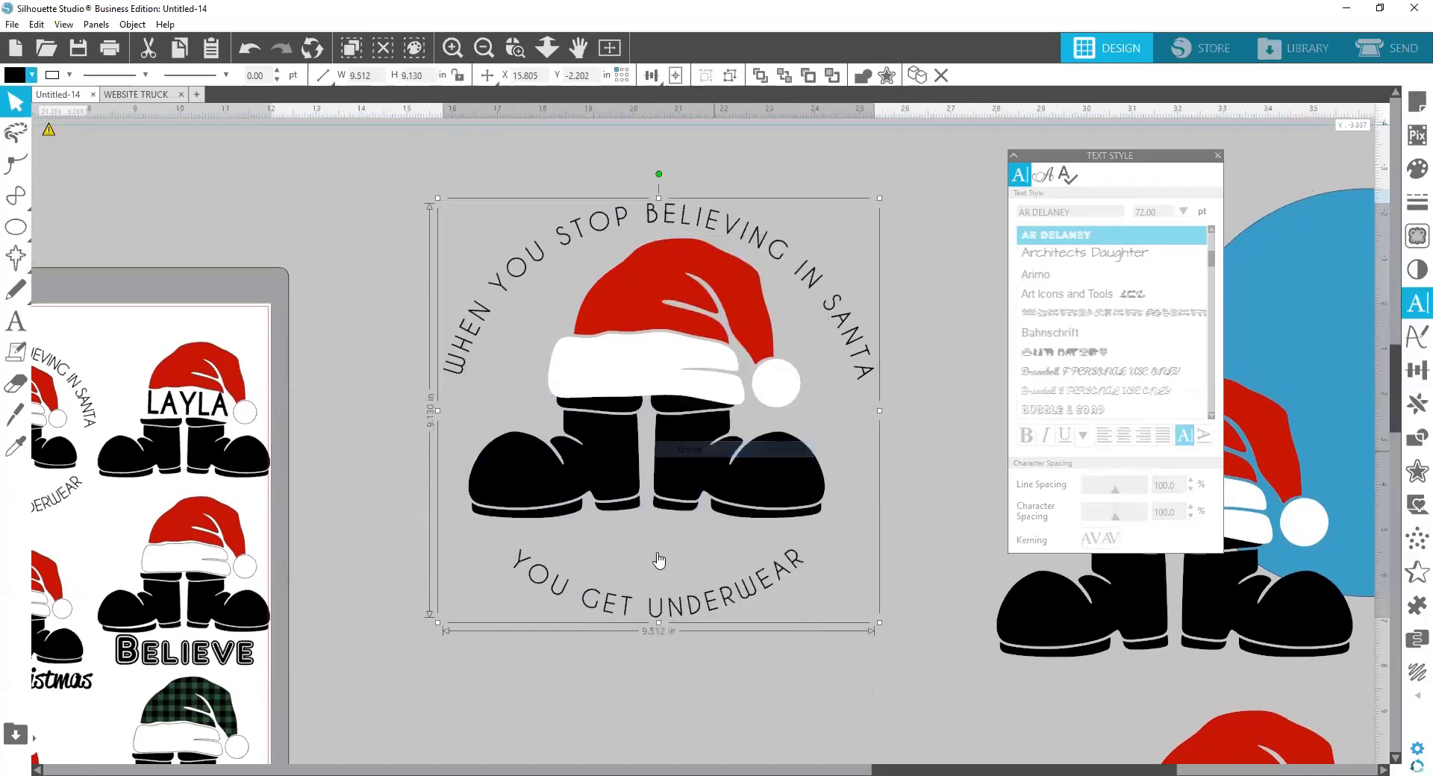
{"action": "left_click", "coordinate": [776, 709]}
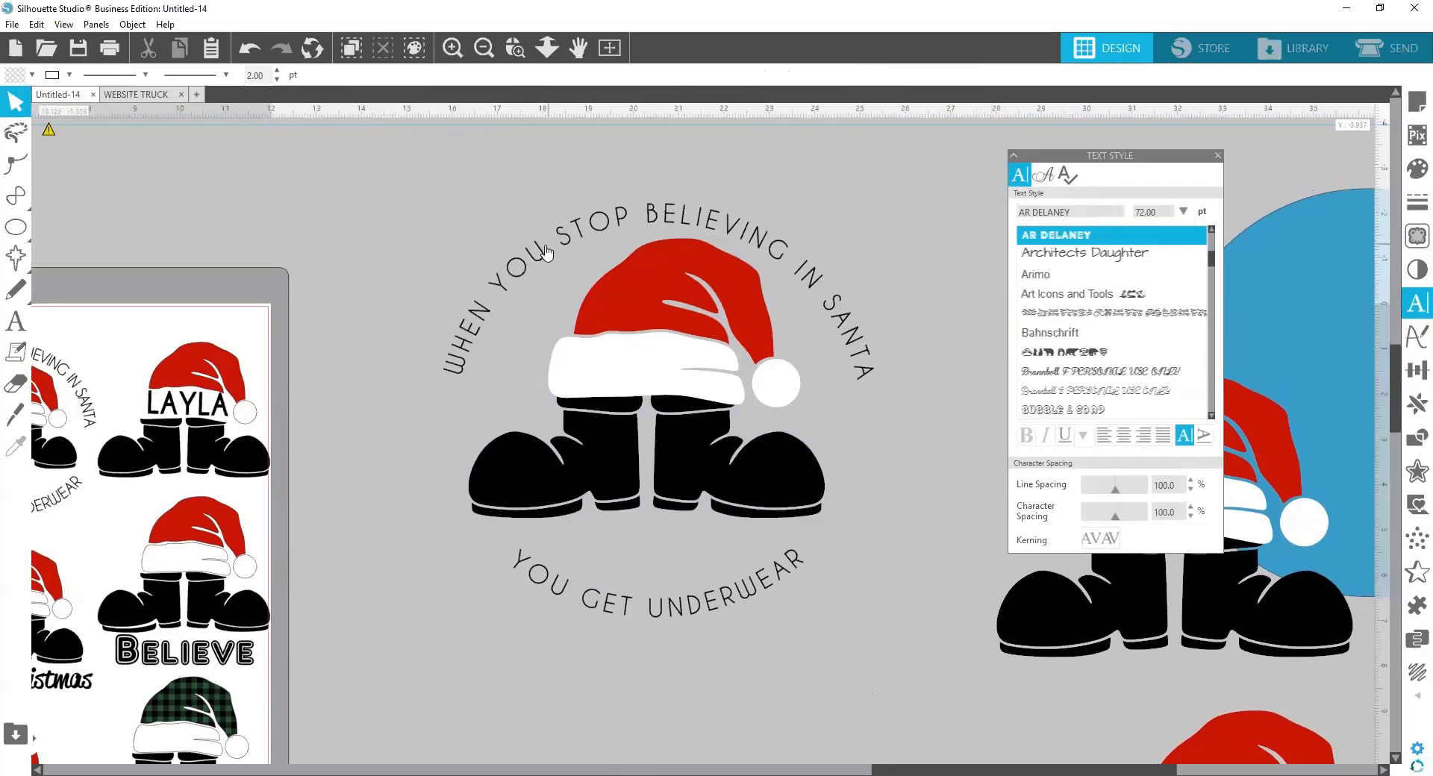
Ungroup the hat and boots design from its two curved texts
{"action": "left_click", "coordinate": [580, 238]}
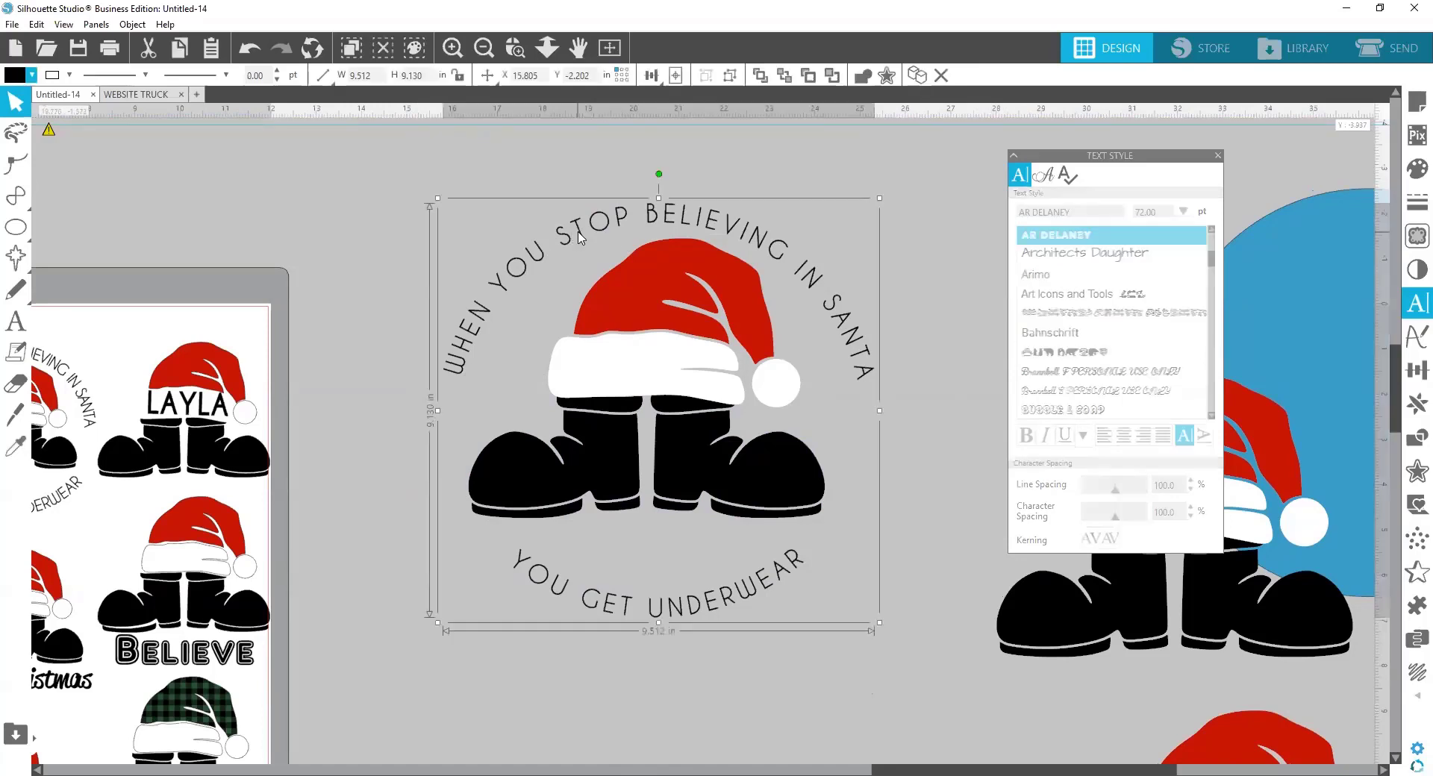
{"action": "right_click", "coordinate": [711, 618]}
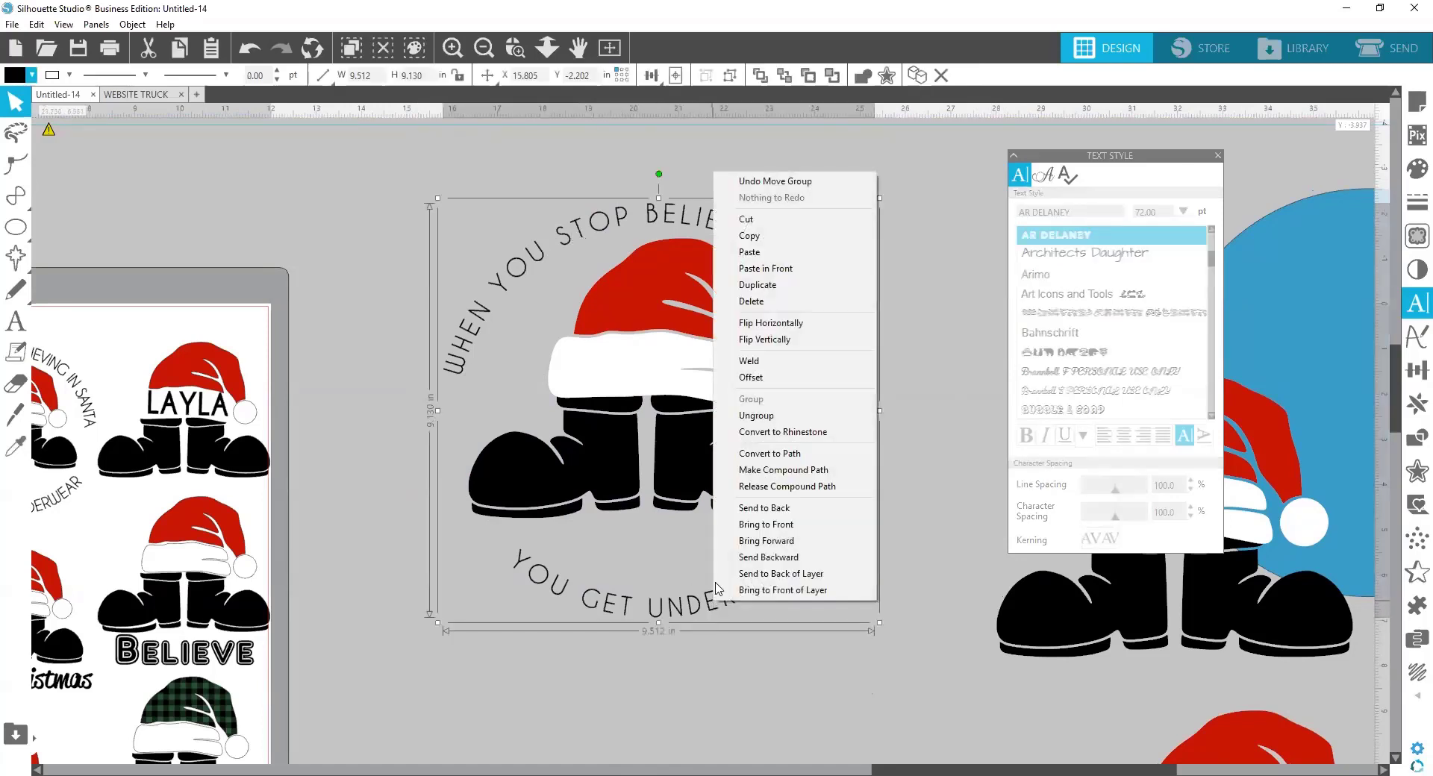
{"action": "left_click", "coordinate": [763, 420]}
Create an outer offset of 0.125 in around the upper curved text "WHEN YOU STOP BELIEVING IN SANTA"
{"action": "left_click", "coordinate": [474, 334]}
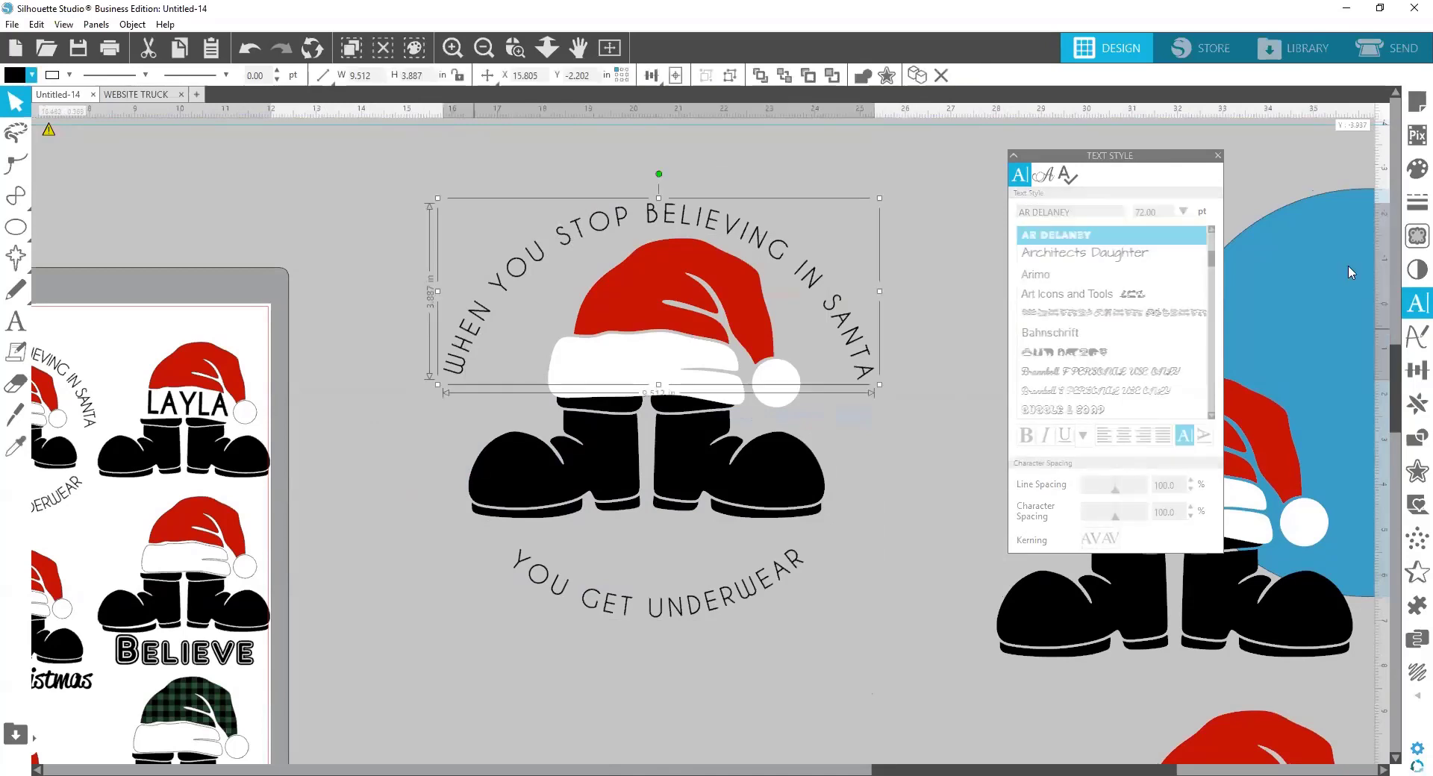
{"action": "left_click", "coordinate": [1417, 472]}
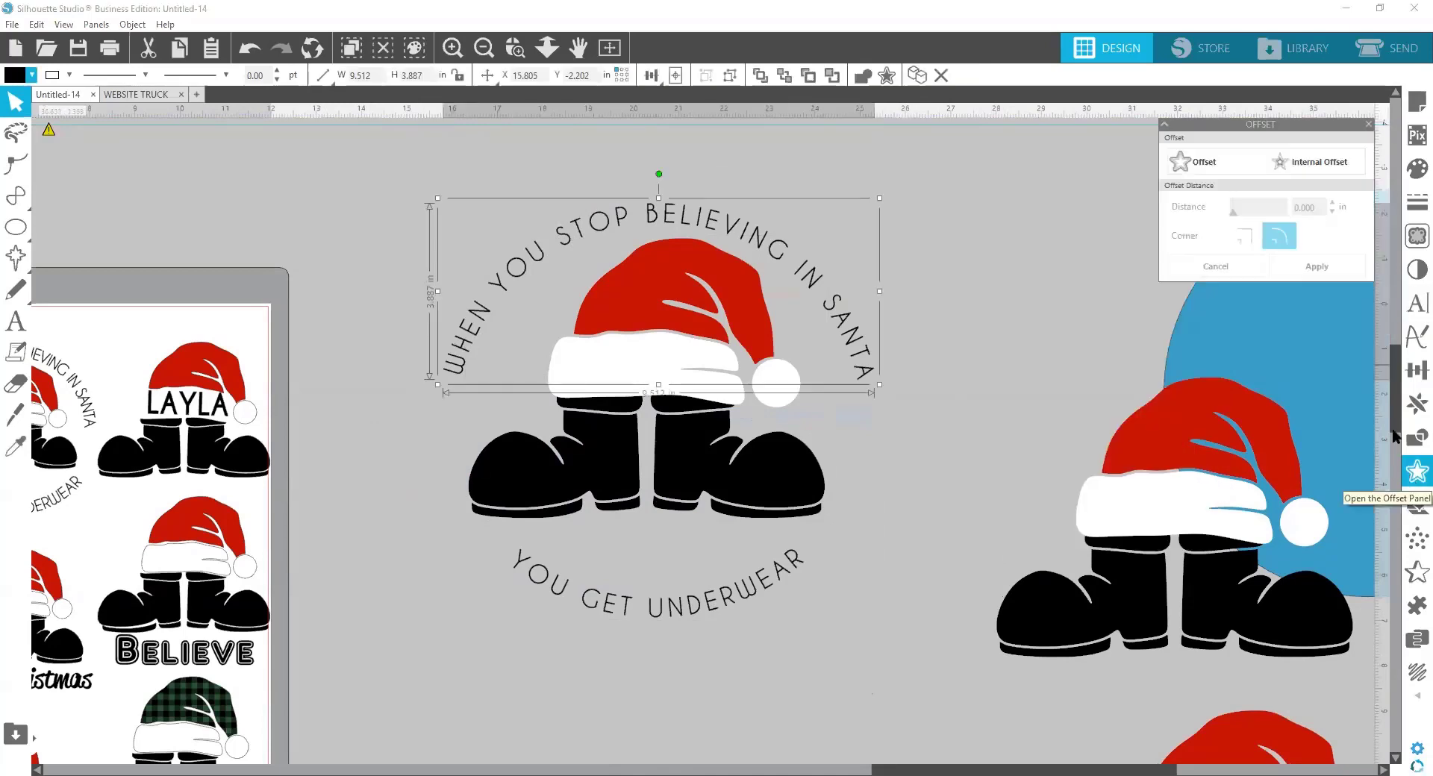
{"action": "left_click", "coordinate": [1213, 164]}
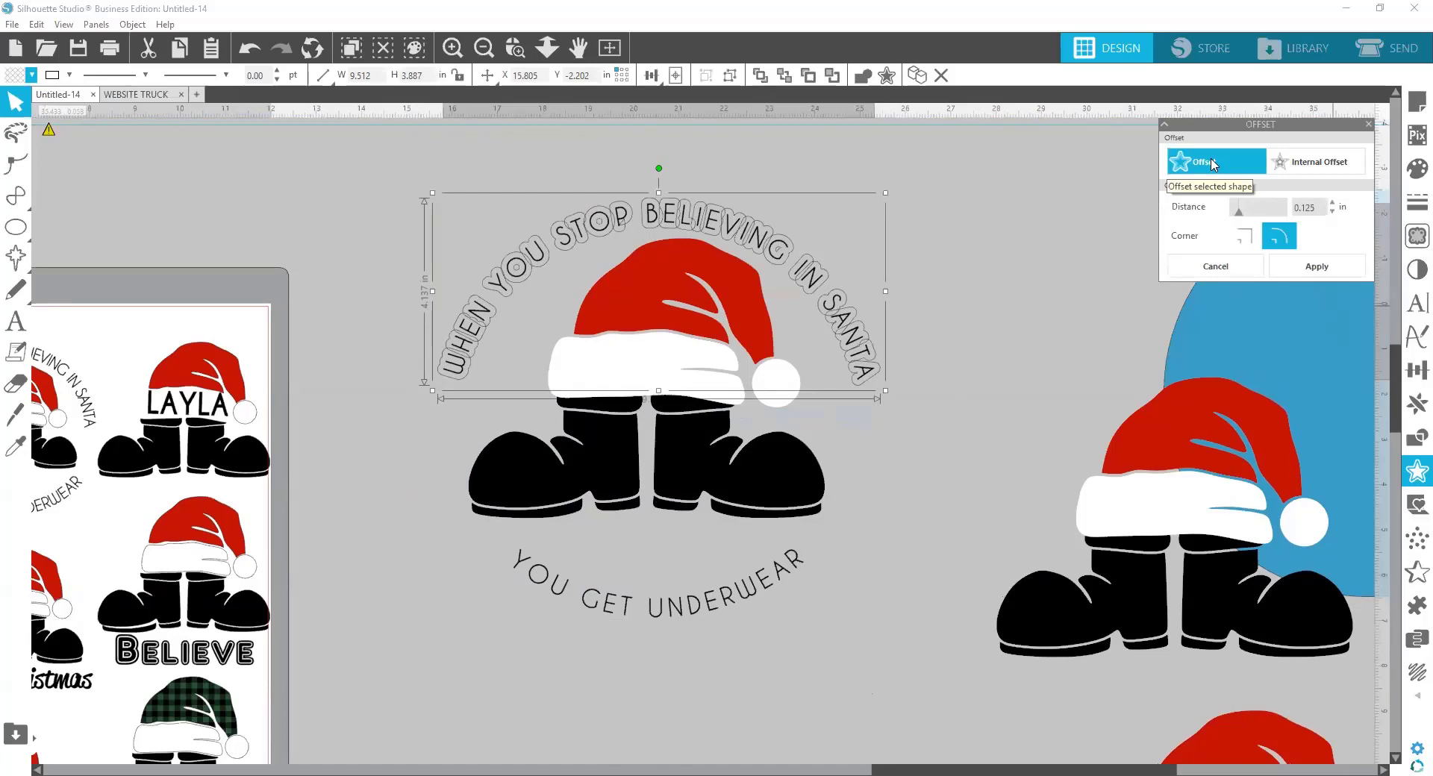
Fill the offset outline around the "WHEN YOU STOP BELIEVING IN SANTA" text with white
{"action": "left_click", "coordinate": [18, 78]}
{"action": "left_click", "coordinate": [40, 118]}
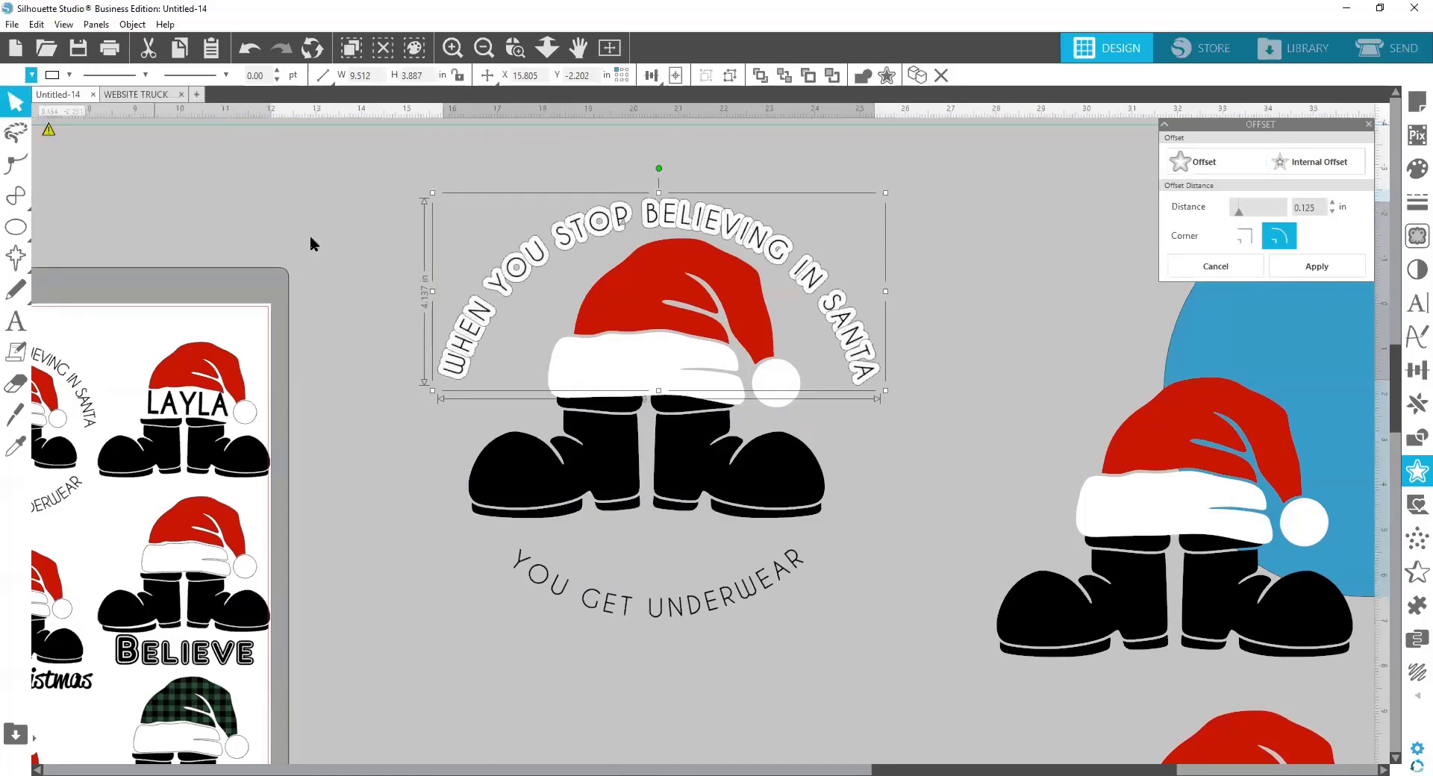
{"action": "left_click", "coordinate": [933, 308]}
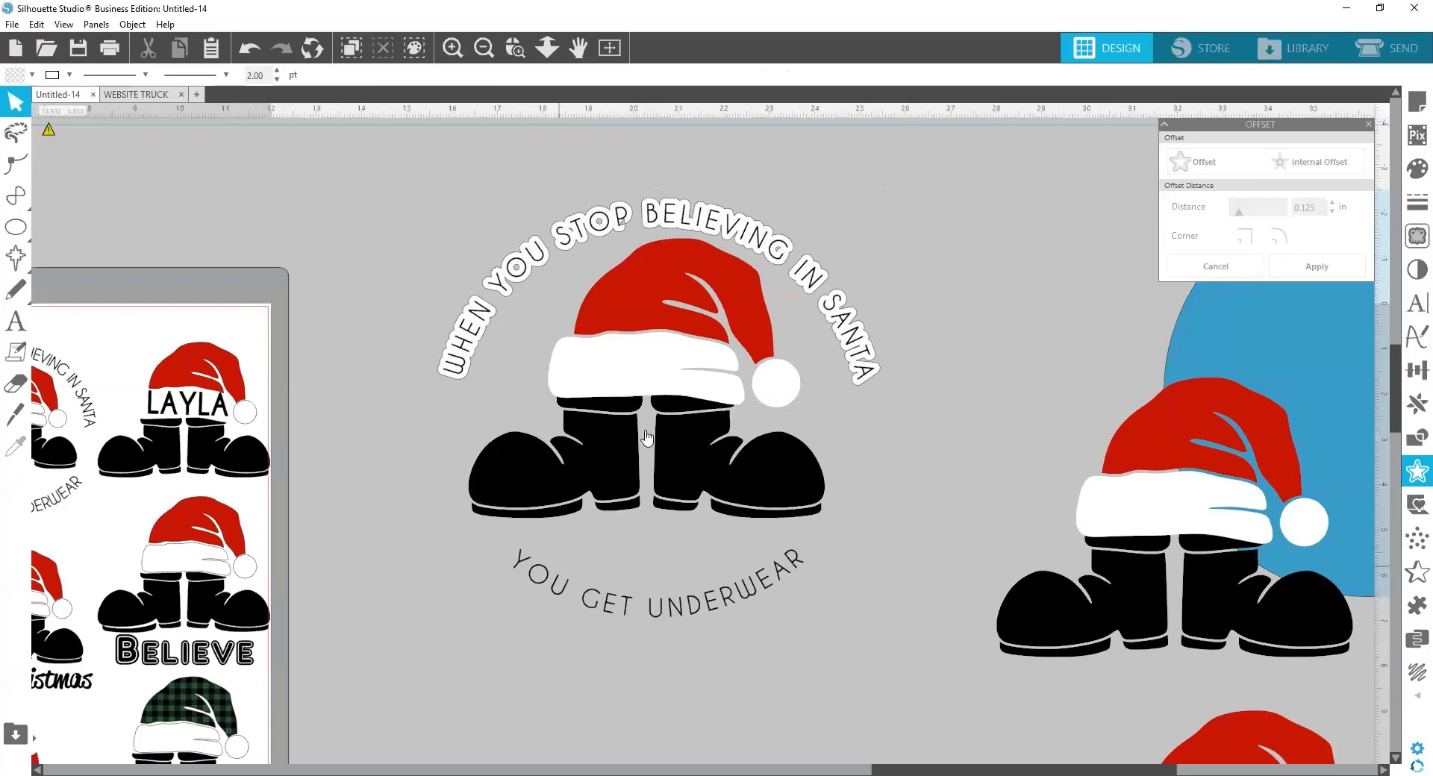
Undo the offset, recolouring and path edits back to the straight "YOU GET UNDERWEAR" text below the blue circle
{"action": "key", "text": "ctrl+z"}
{"action": "key", "text": "ctrl+z"}
{"action": "key", "text": "ctrl+z"}
{"action": "key", "text": "ctrl+z"}
{"action": "key", "text": "ctrl+z"}
{"action": "key", "text": "ctrl+z"}
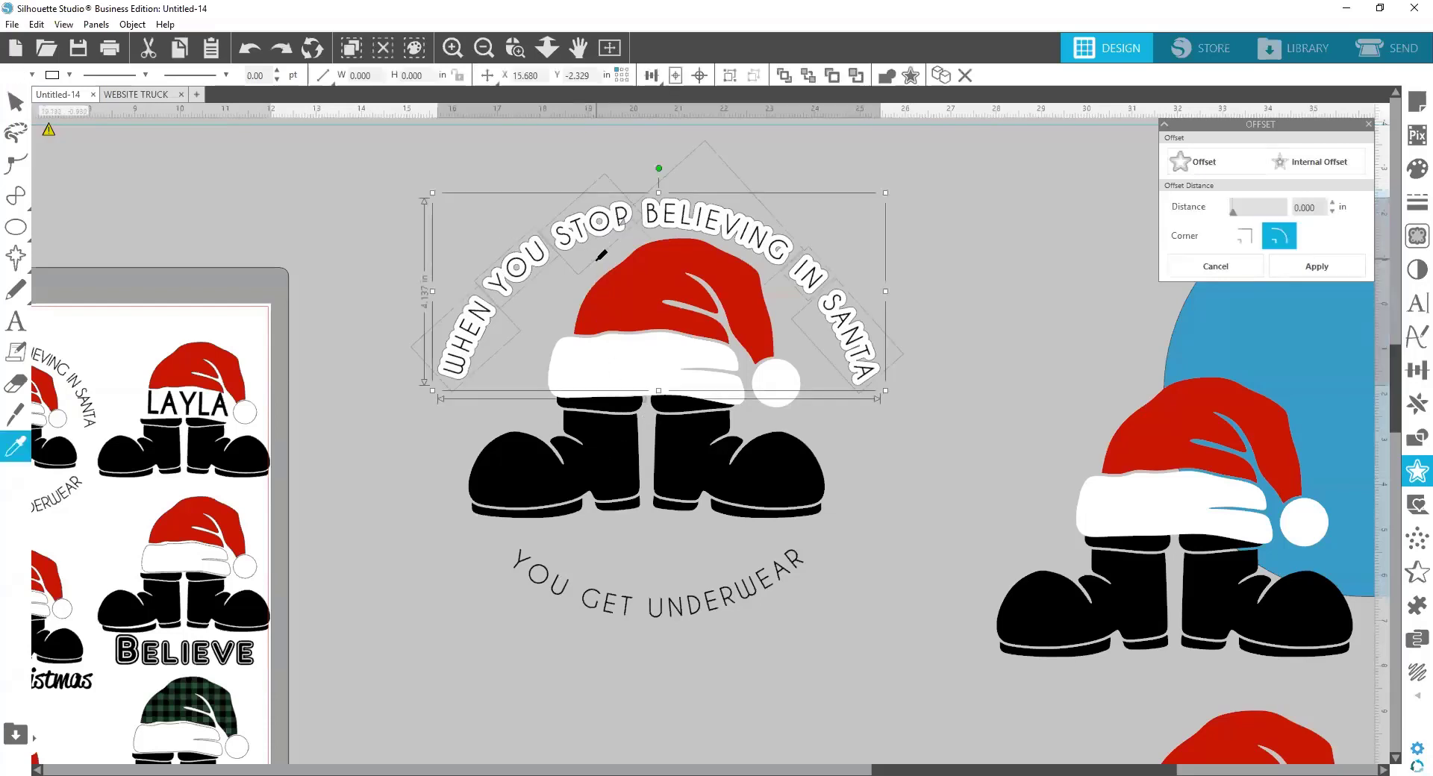
{"action": "key", "text": "ctrl+z"}
{"action": "key", "text": "ctrl+z"}
{"action": "key", "text": "ctrl+z"}
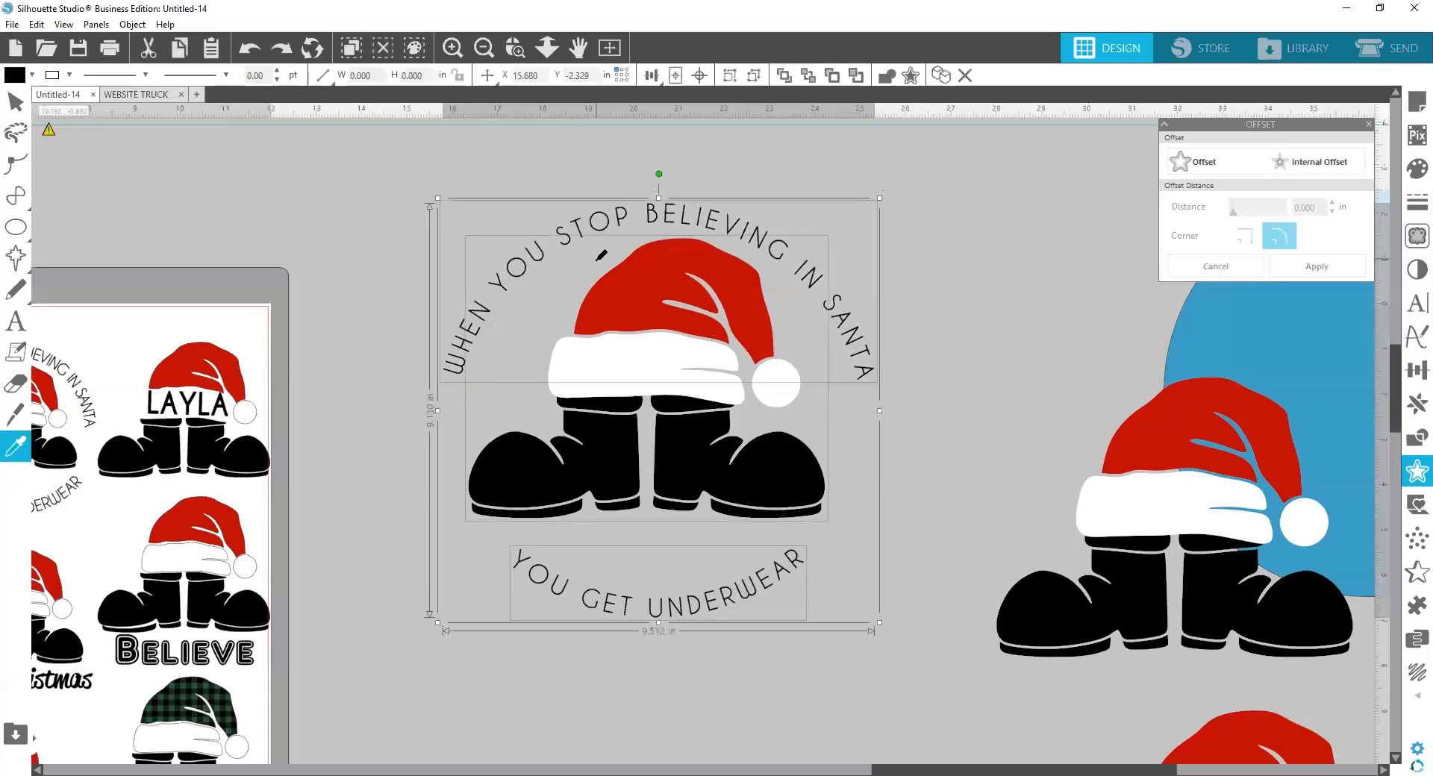
{"action": "key", "text": "ctrl+z"}
{"action": "key", "text": "ctrl+z"}
{"action": "key", "text": "ctrl+z"}
{"action": "key", "text": "ctrl+z"}
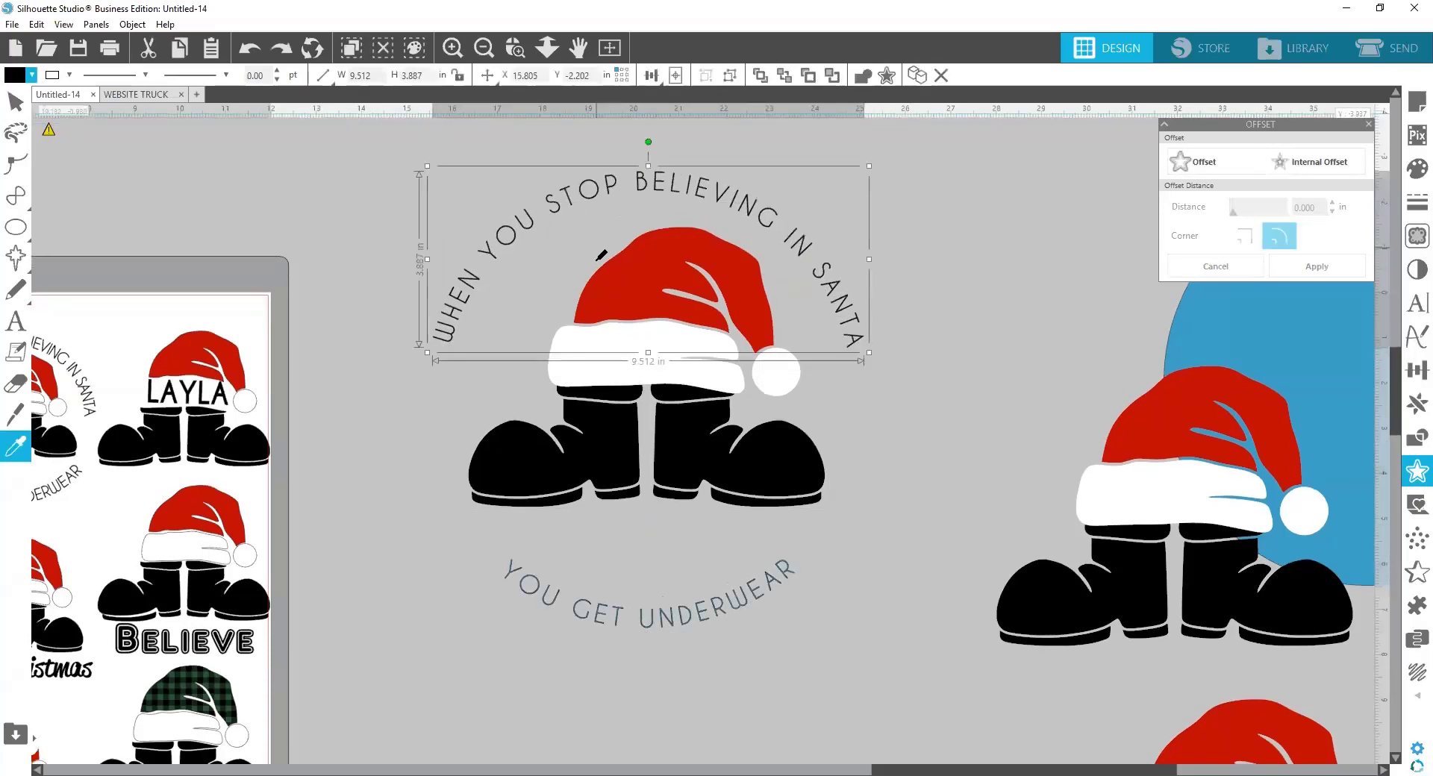
{"action": "key", "text": "ctrl+z"}
{"action": "key", "text": "ctrl+z"}
{"action": "key", "text": "ctrl+z"}
{"action": "key", "text": "ctrl+z"}
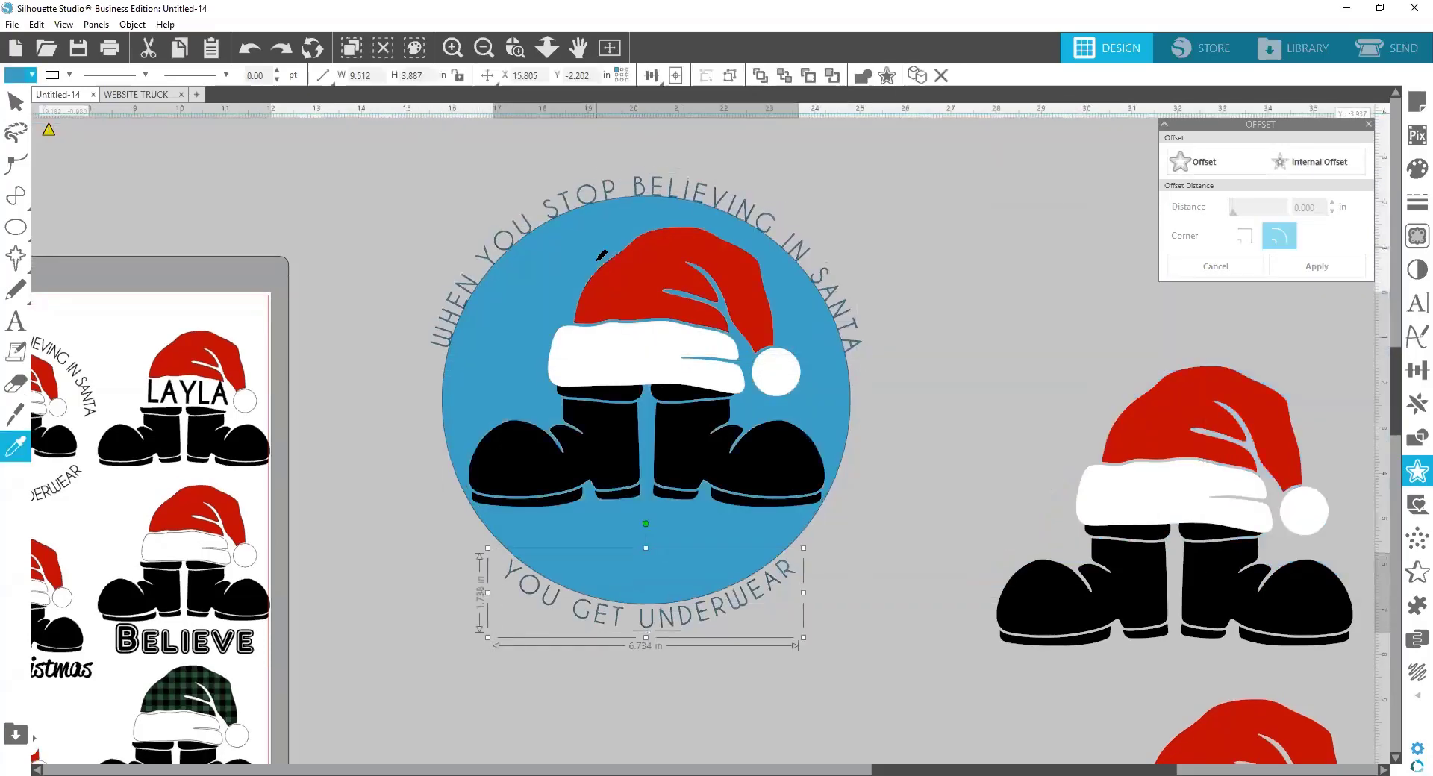
{"action": "key", "text": "ctrl+z"}
{"action": "key", "text": "ctrl+z"}
{"action": "key", "text": "ctrl+z"}
{"action": "key", "text": "ctrl+z"}
{"action": "key", "text": "ctrl+z"}
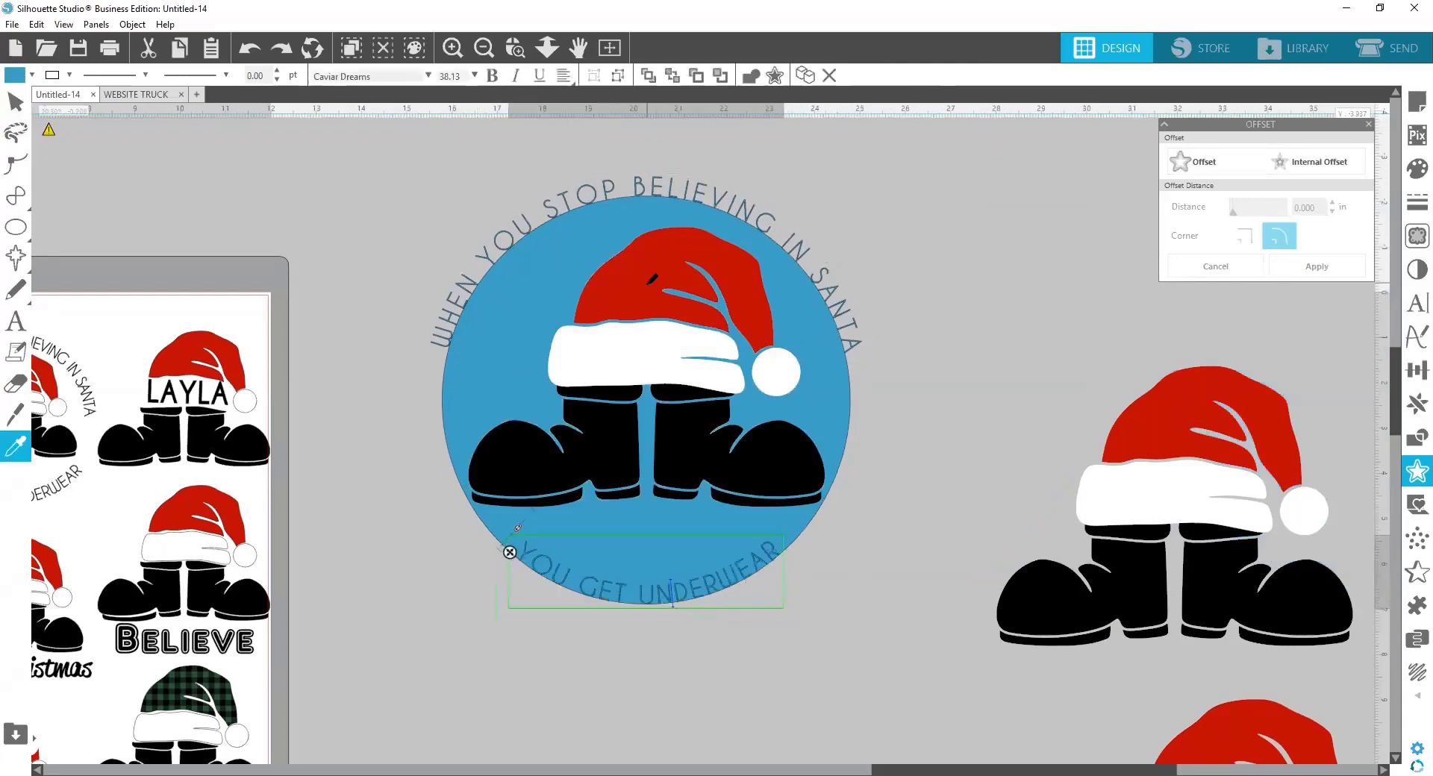
{"action": "key", "text": "ctrl+z"}
{"action": "key", "text": "ctrl+z"}
{"action": "key", "text": "ctrl+z"}
{"action": "key", "text": "ctrl+z"}
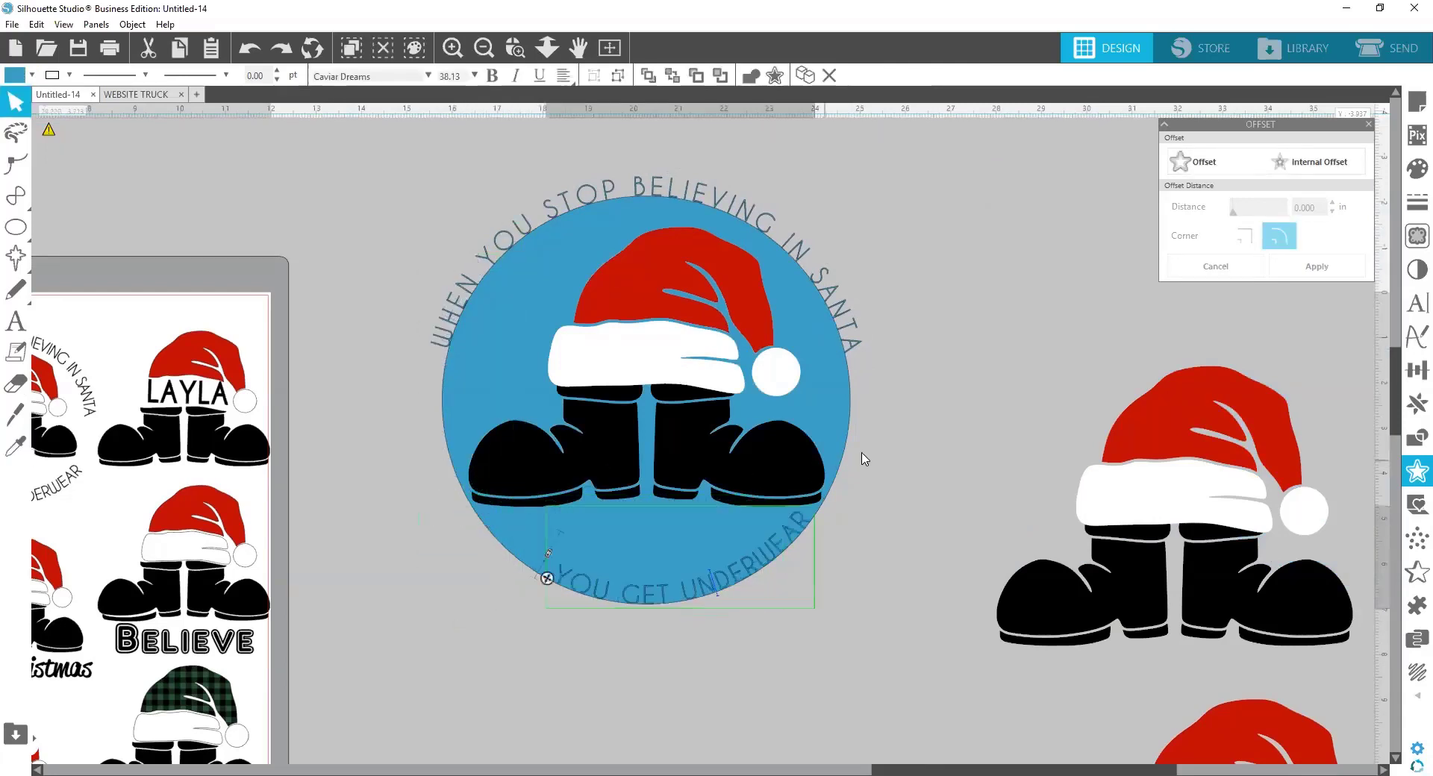
{"action": "key", "text": "ctrl+z"}
{"action": "key", "text": "ctrl+z"}
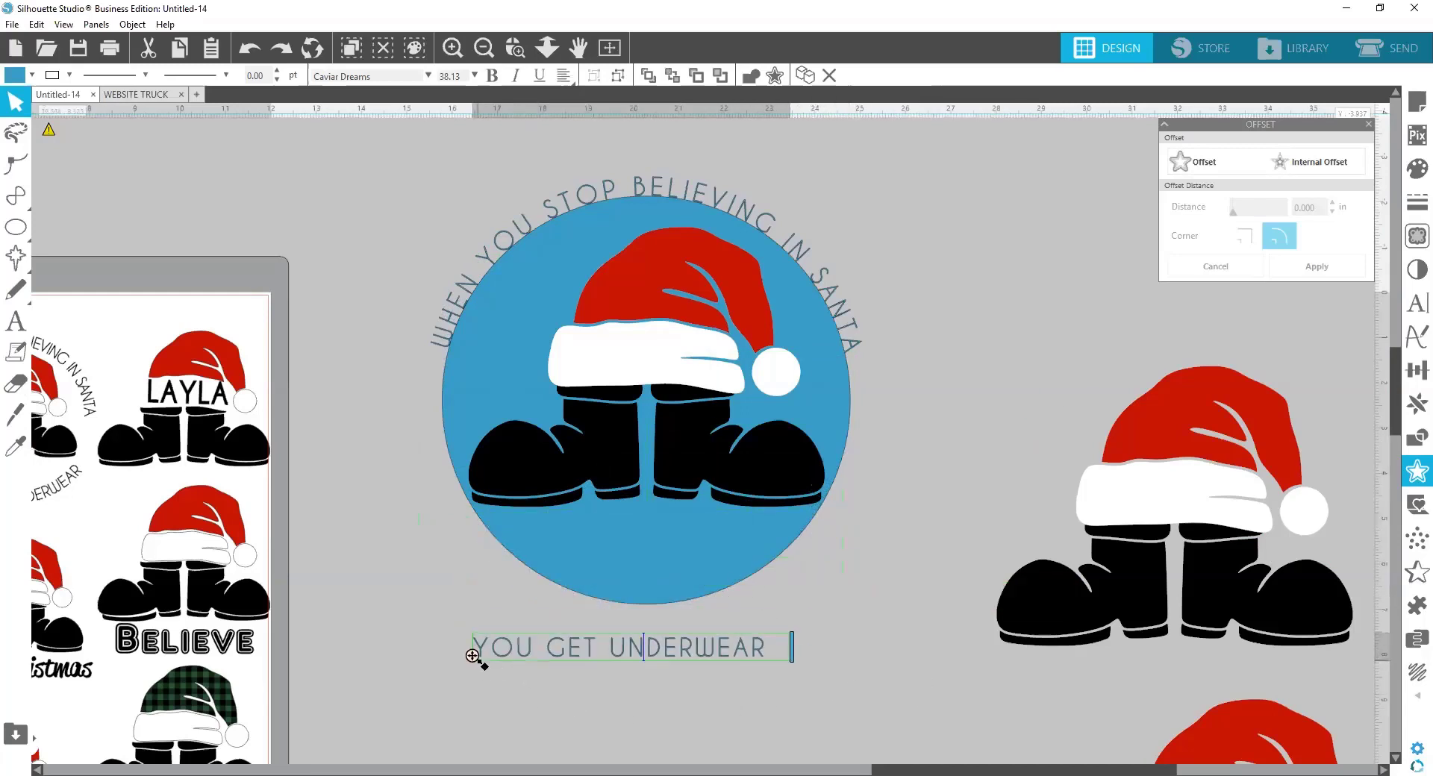
Try fitting the "YOU GET UNDERWEAR" text at different spots along the circle's lower edge, and pull it back off the path
{"action": "left_click_drag", "start_coordinate": [473, 656], "coordinate": [514, 587]}
{"action": "left_click_drag", "start_coordinate": [489, 659], "coordinate": [526, 569]}
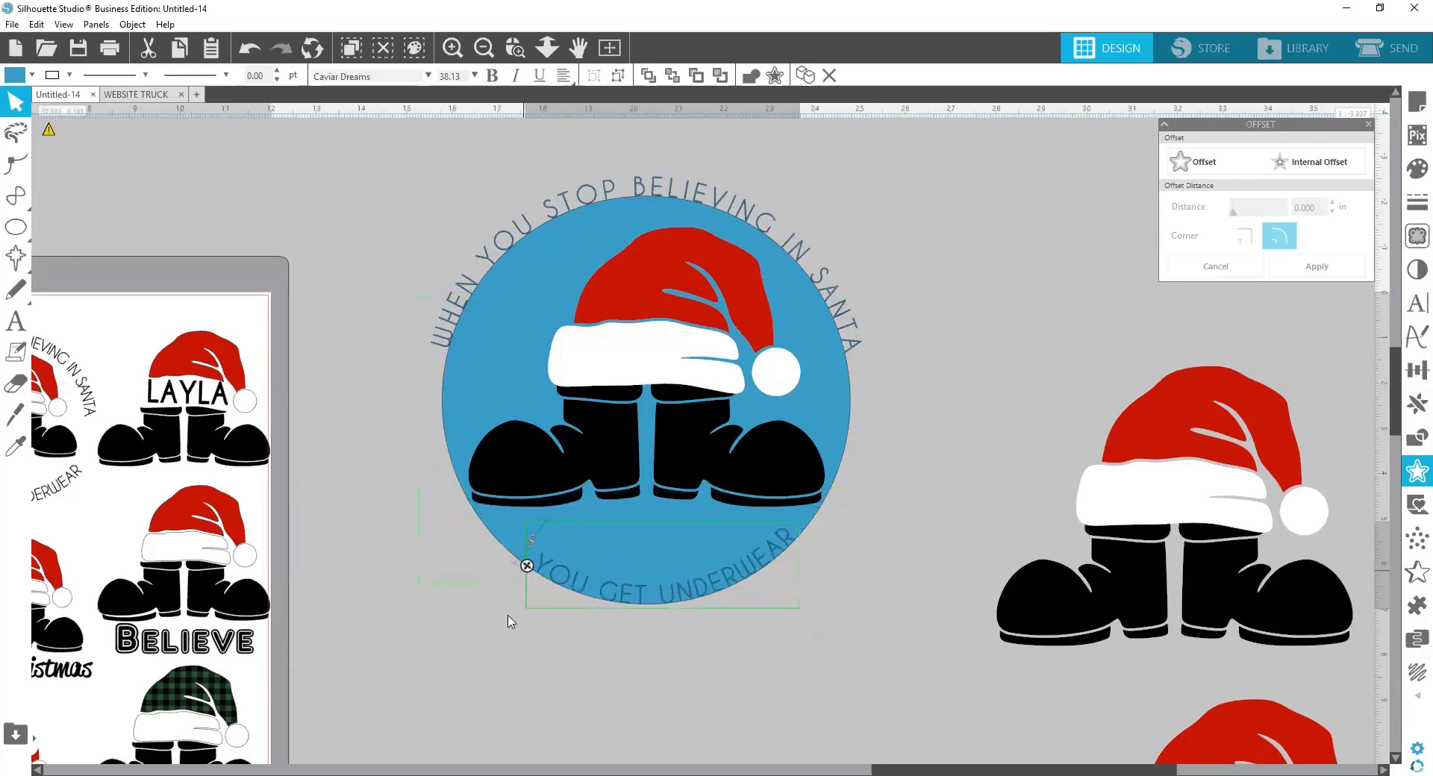
{"action": "left_click_drag", "start_coordinate": [510, 621], "coordinate": [800, 639]}
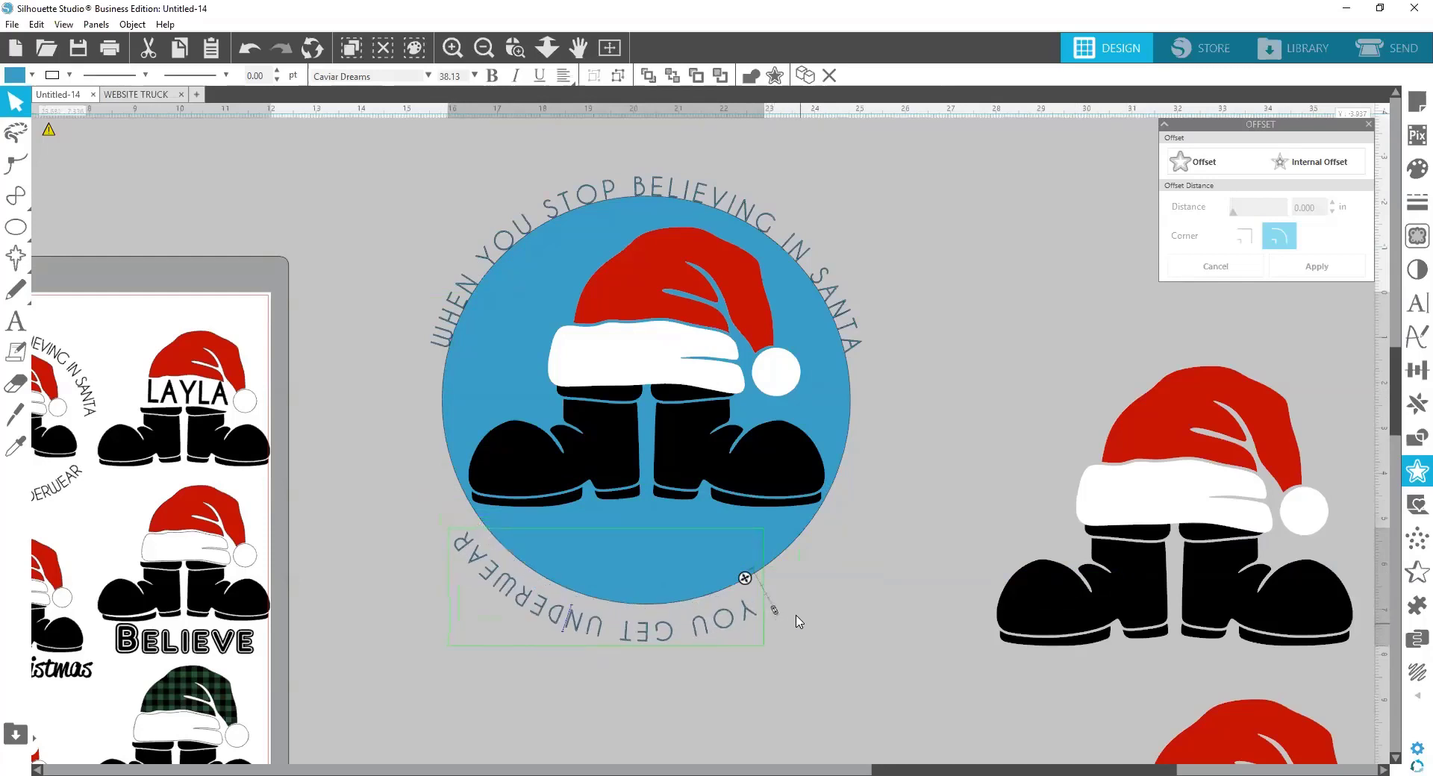
{"action": "left_click", "coordinate": [743, 613]}
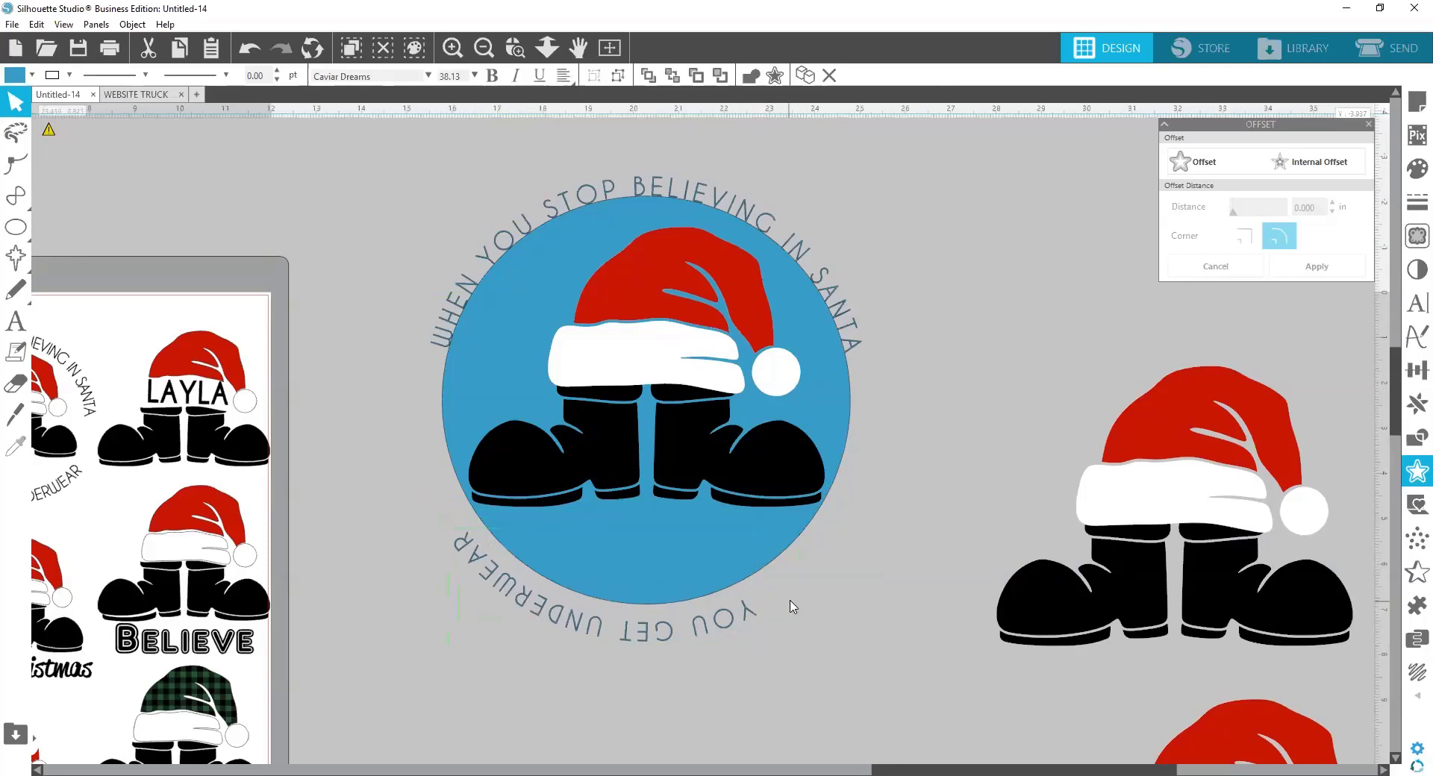
{"action": "double_click", "coordinate": [743, 614]}
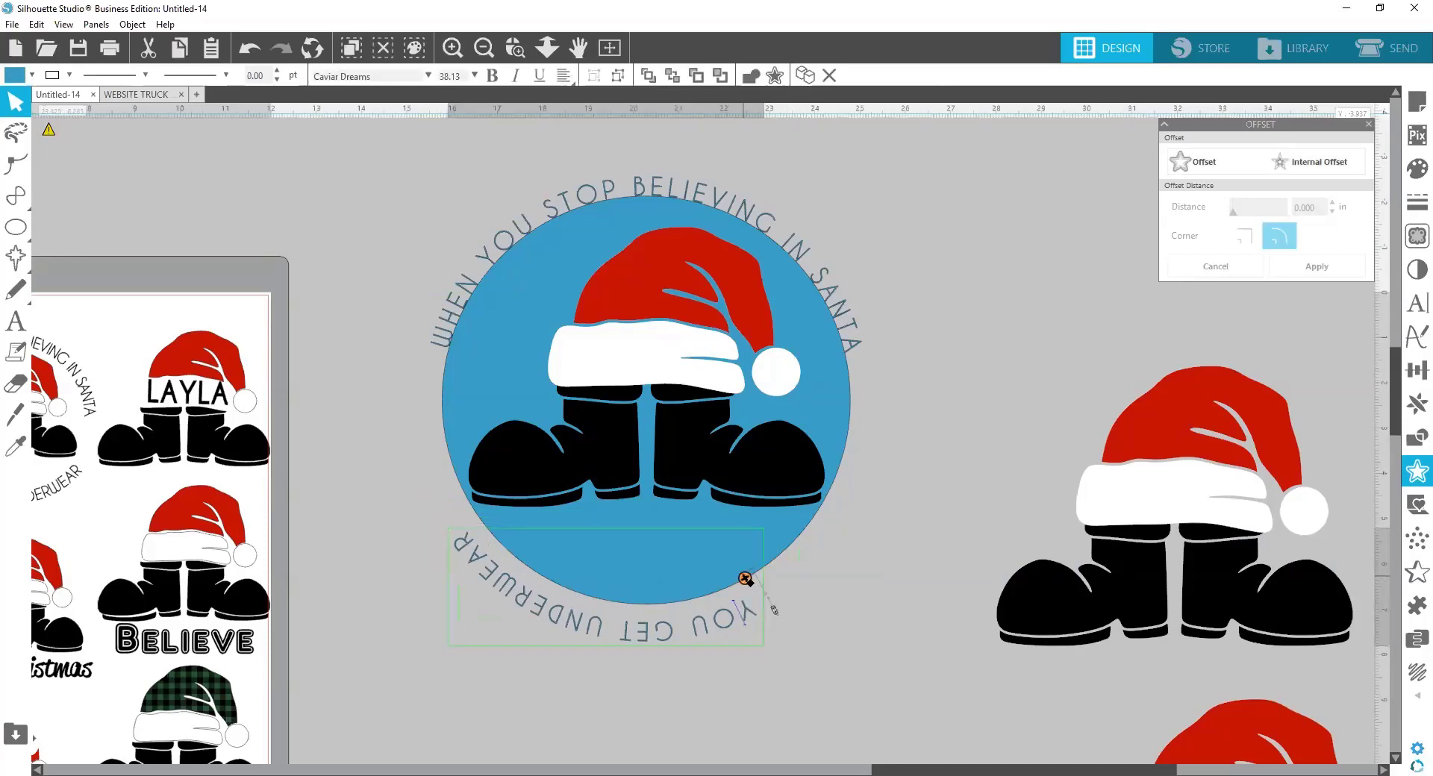
{"action": "left_click_drag", "start_coordinate": [746, 579], "coordinate": [509, 676]}
Try attaching the "YOU GET UNDERWEAR" text to the circle's left side, and detach it to the area below the artwork
{"action": "left_click", "coordinate": [508, 626]}
{"action": "left_click", "coordinate": [524, 673]}
{"action": "double_click", "coordinate": [525, 678]}
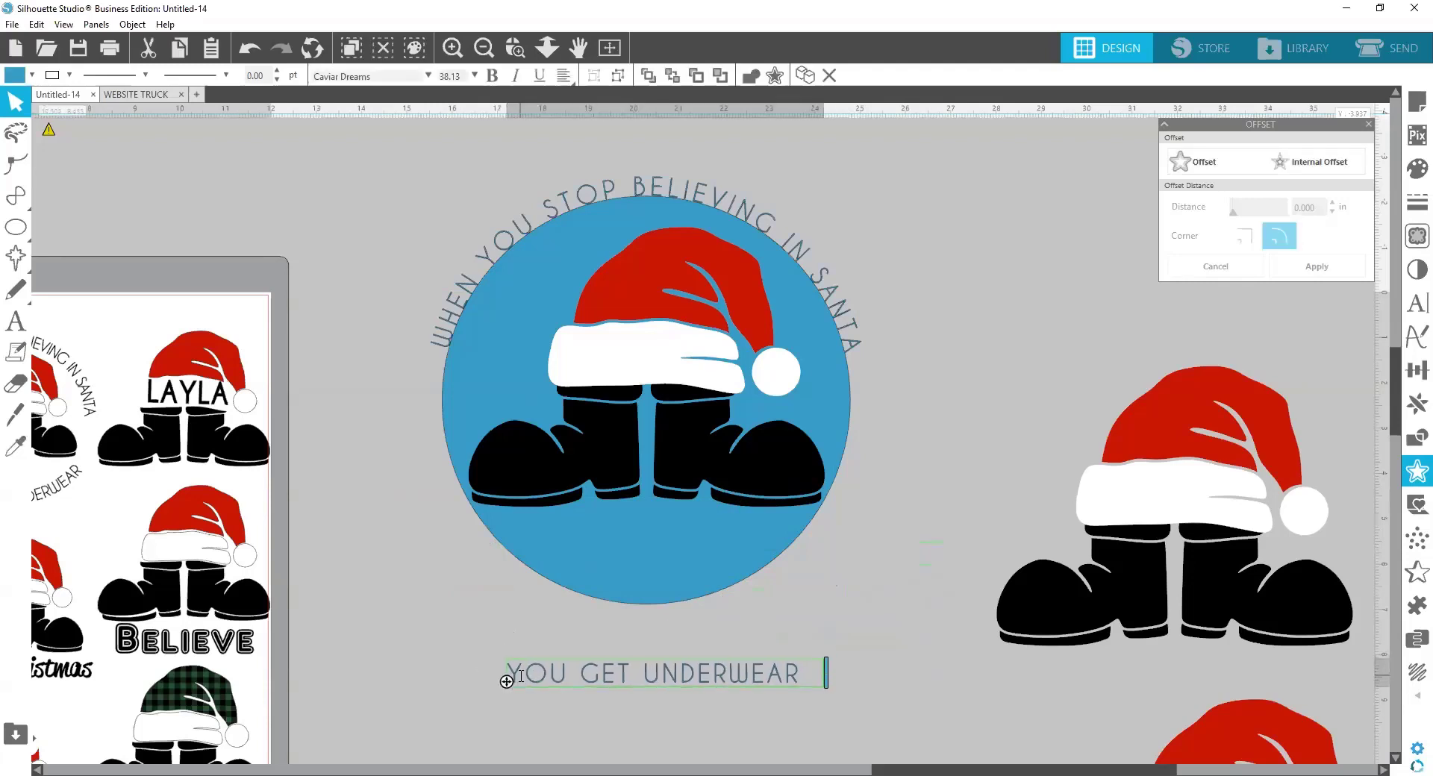
{"action": "left_click_drag", "start_coordinate": [505, 685], "coordinate": [448, 454]}
{"action": "left_click_drag", "start_coordinate": [430, 674], "coordinate": [478, 737]}
{"action": "left_click", "coordinate": [757, 664]}
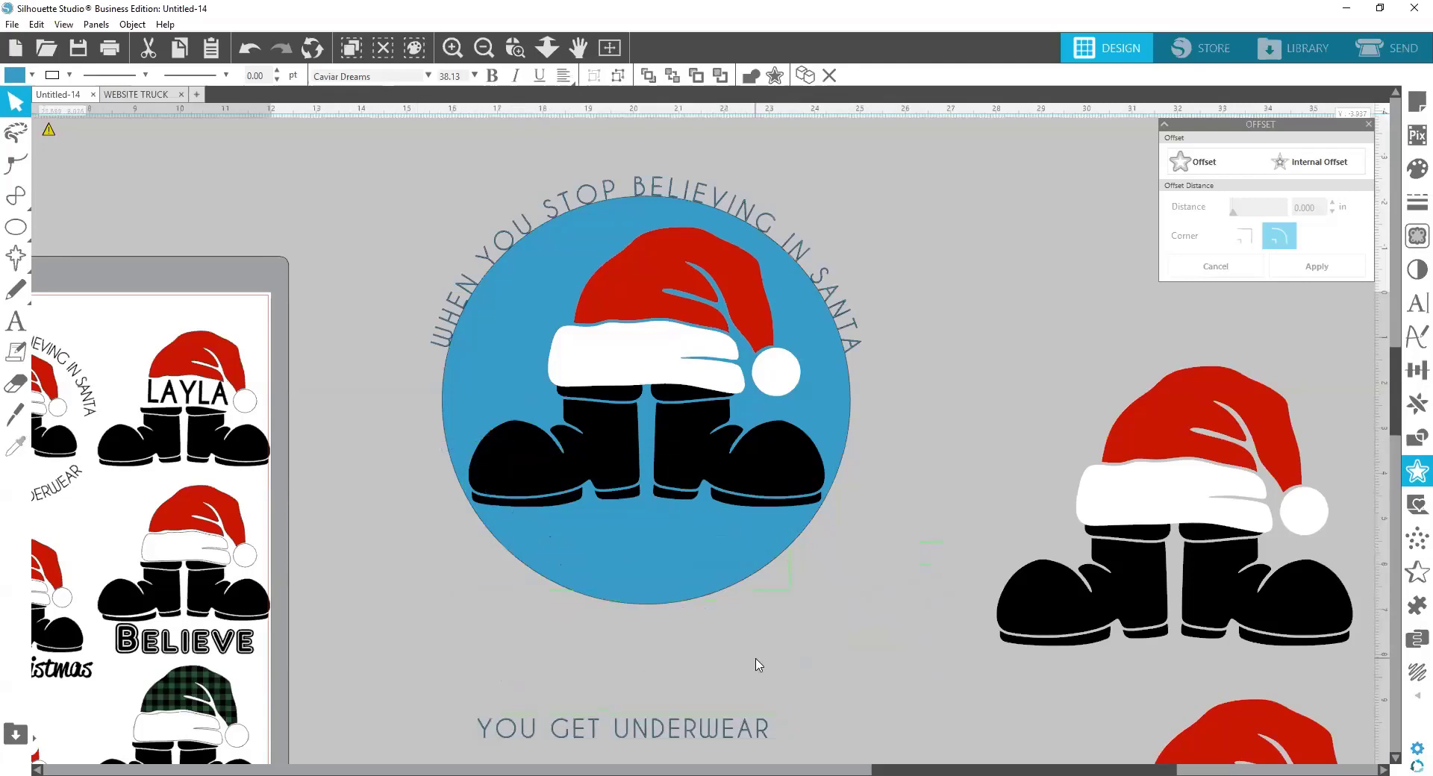
Attach the "YOU GET UNDERWEAR" text to the circle's lower edge reading upright, and shift it outward so it sits outside the circle
{"action": "left_click", "coordinate": [535, 731]}
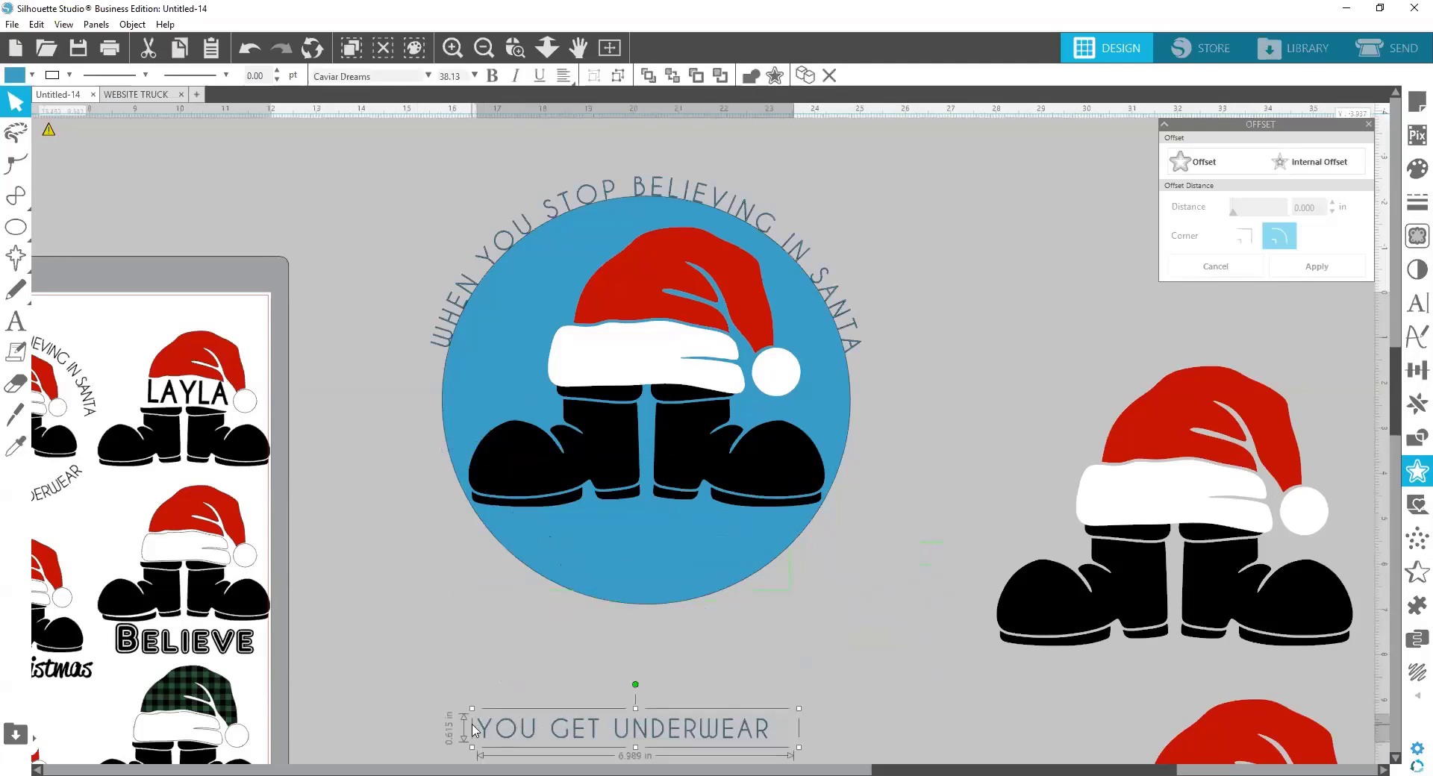
{"action": "left_click", "coordinate": [474, 731]}
{"action": "double_click", "coordinate": [480, 733]}
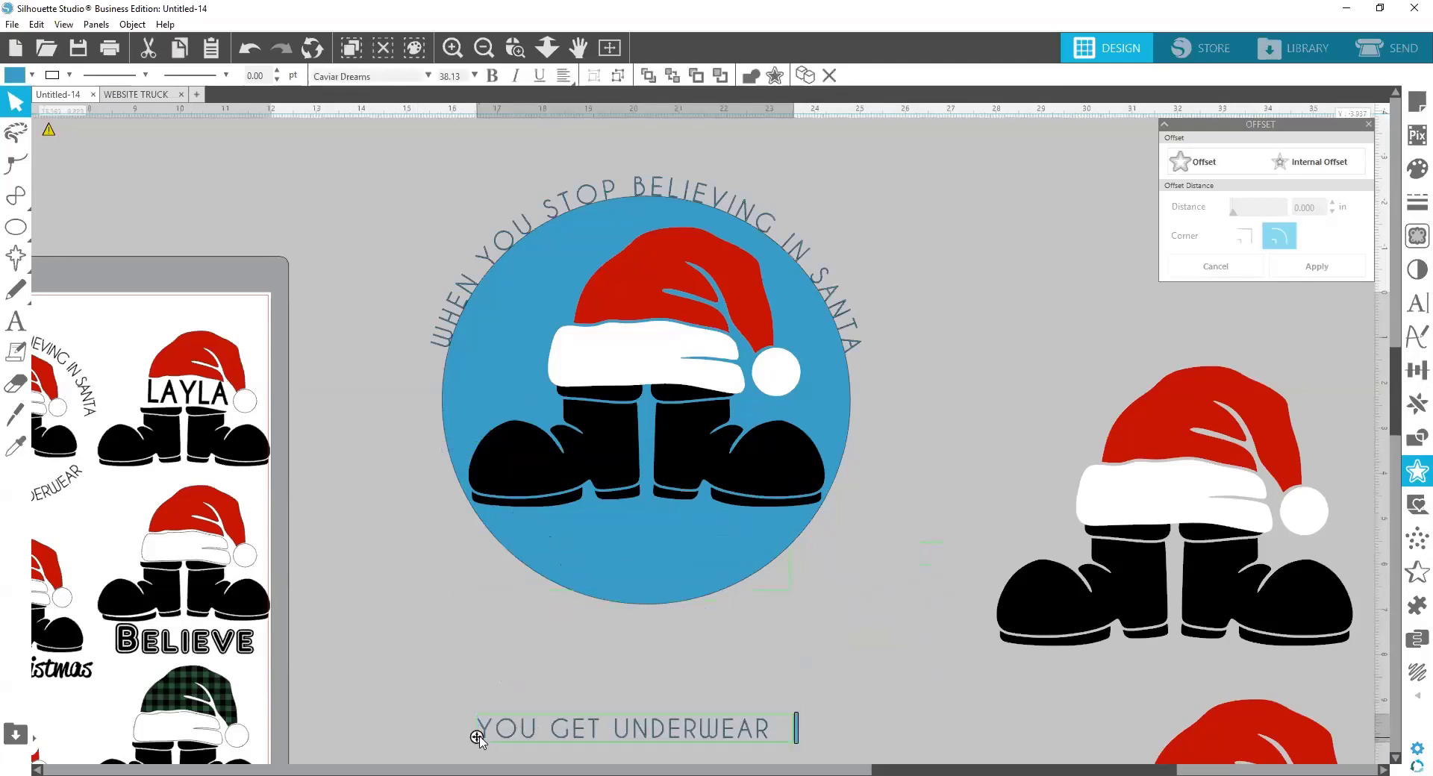
{"action": "left_click_drag", "start_coordinate": [477, 738], "coordinate": [504, 572]}
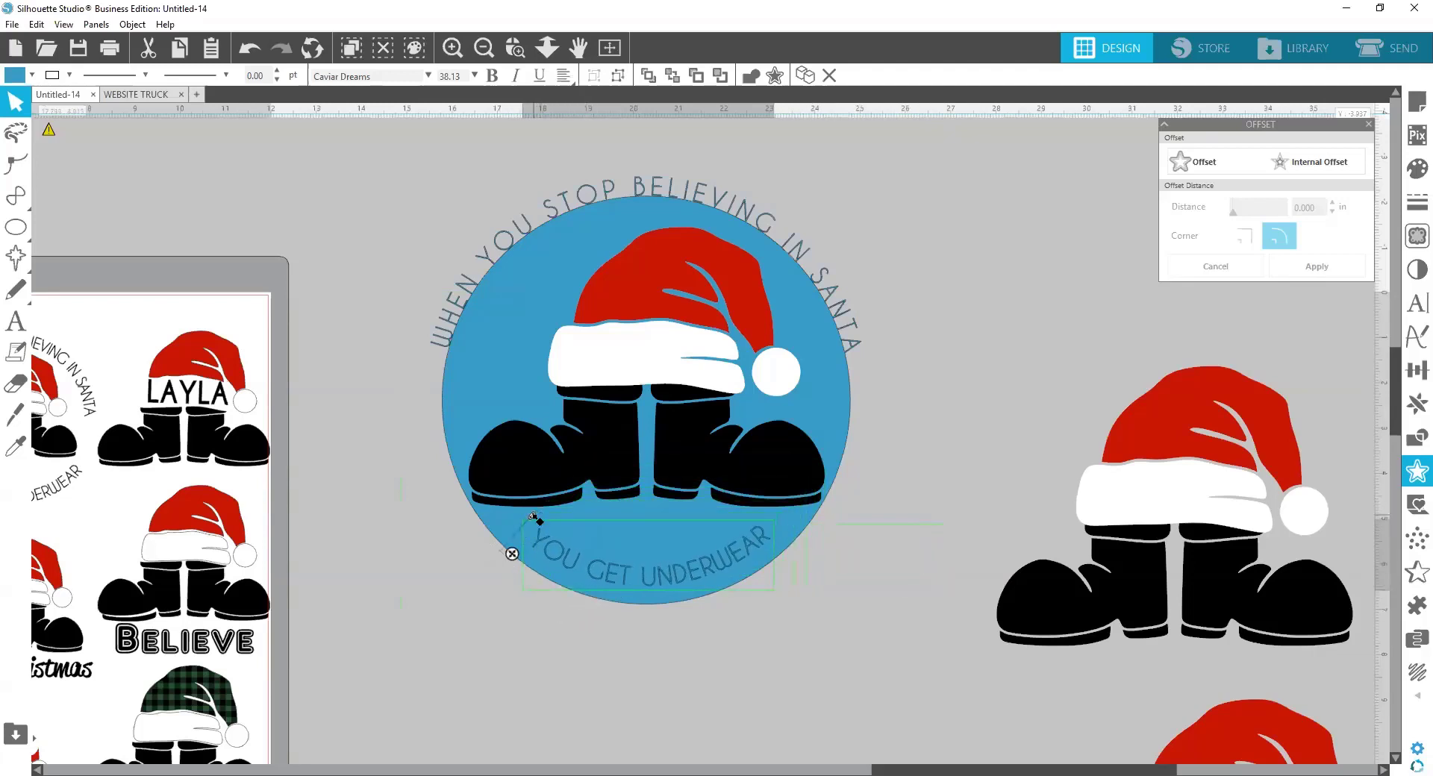
{"action": "left_click_drag", "start_coordinate": [534, 517], "coordinate": [485, 587]}
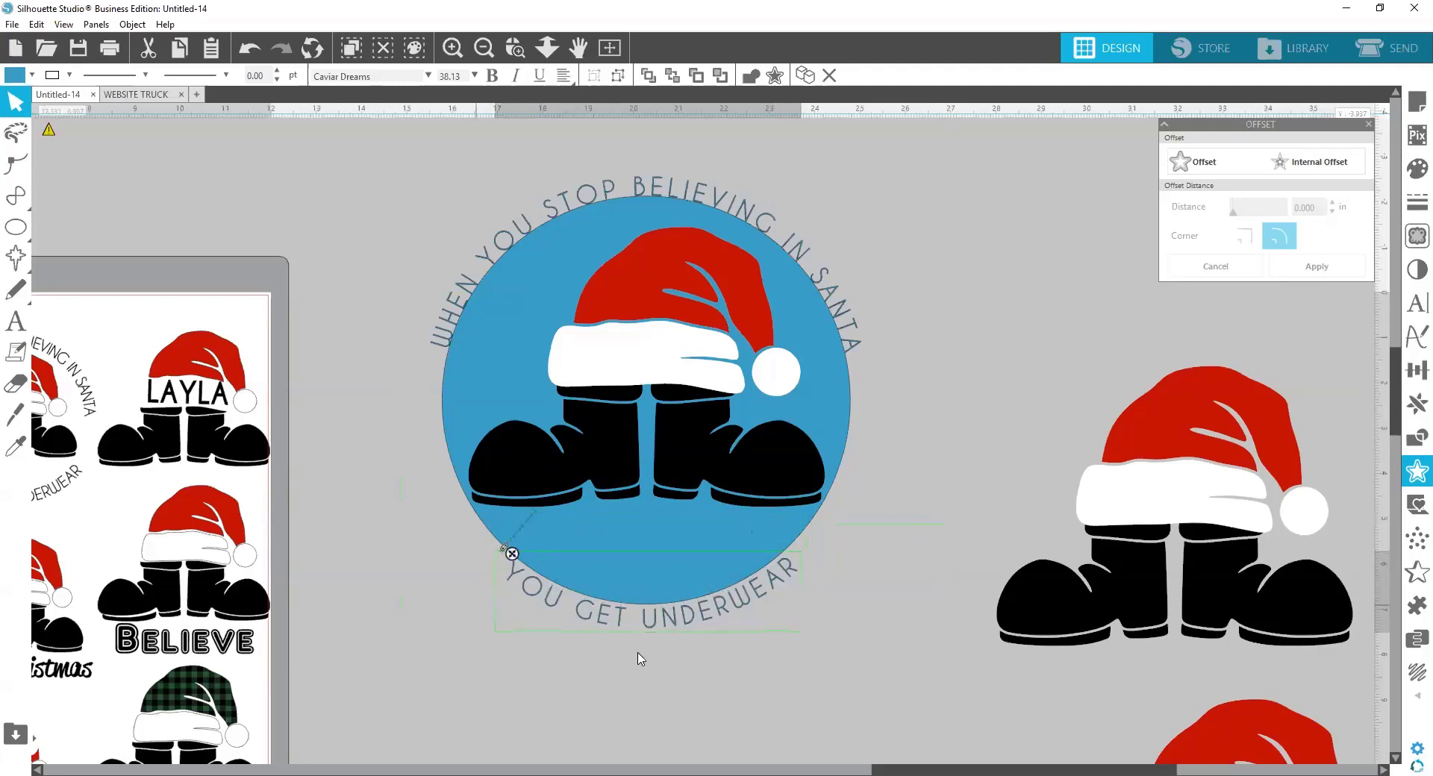
{"action": "left_click", "coordinate": [828, 576]}
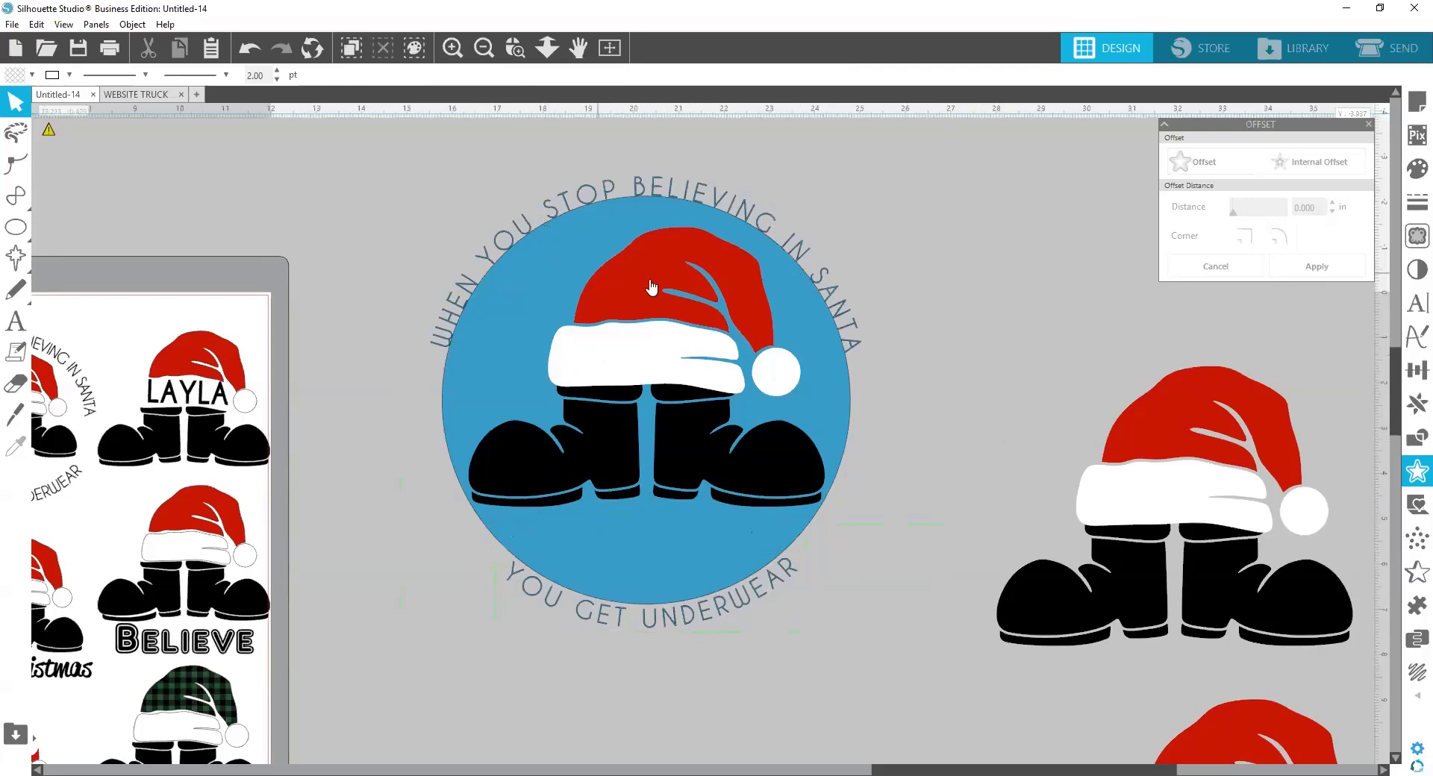
Nudge the blue circle with its attached lower text slightly, and convert the "YOU GET UNDERWEAR" text to a path
{"action": "mouse_move", "coordinate": [577, 258]}
{"action": "left_mouse_down"}
{"action": "mouse_move", "coordinate": [600, 318]}
{"action": "mouse_move", "coordinate": [582, 271]}
{"action": "mouse_move", "coordinate": [604, 303]}
{"action": "mouse_move", "coordinate": [601, 332]}
{"action": "mouse_move", "coordinate": [577, 258]}
{"action": "mouse_move", "coordinate": [578, 440]}
{"action": "mouse_move", "coordinate": [579, 244]}
{"action": "mouse_move", "coordinate": [577, 257]}
{"action": "left_mouse_up"}
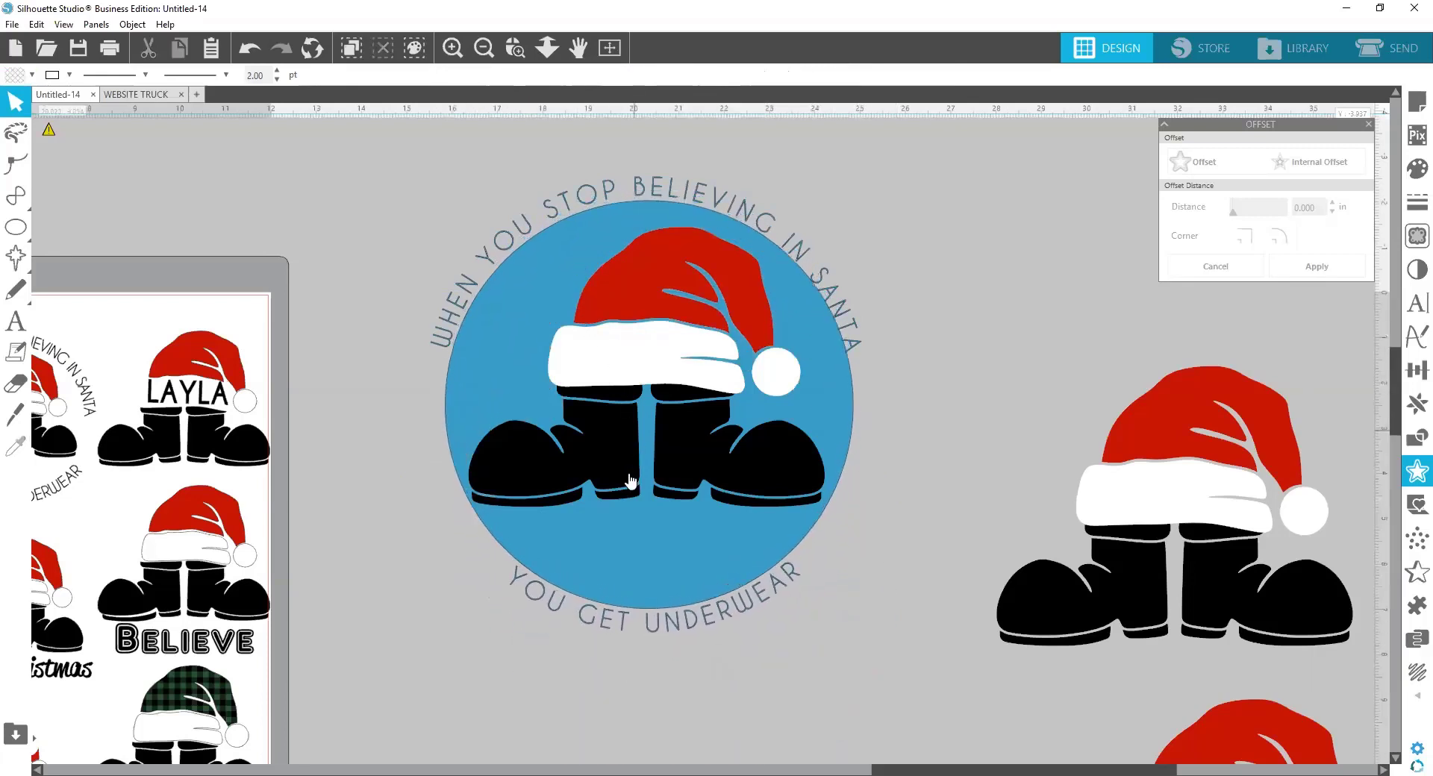
{"action": "left_click", "coordinate": [653, 633]}
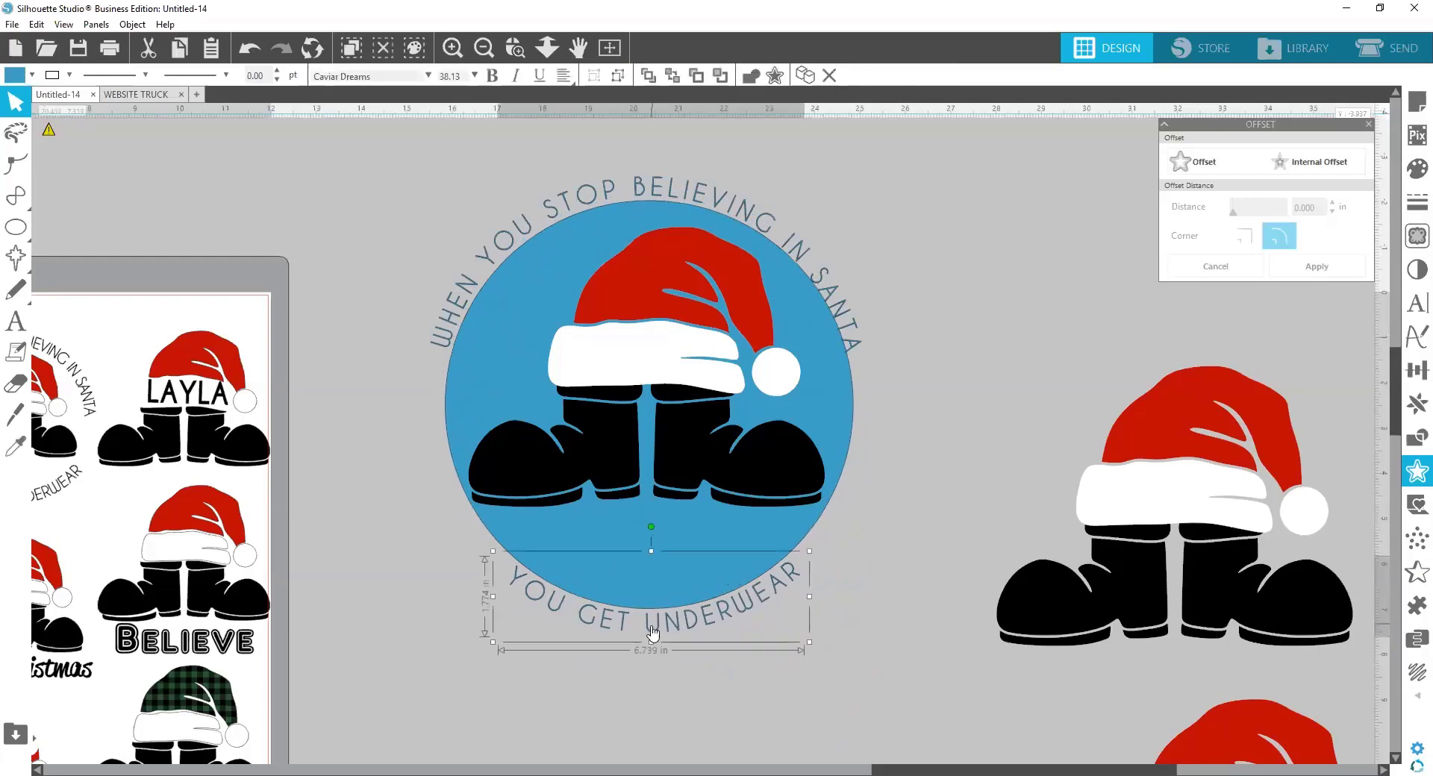
{"action": "right_click", "coordinate": [653, 633]}
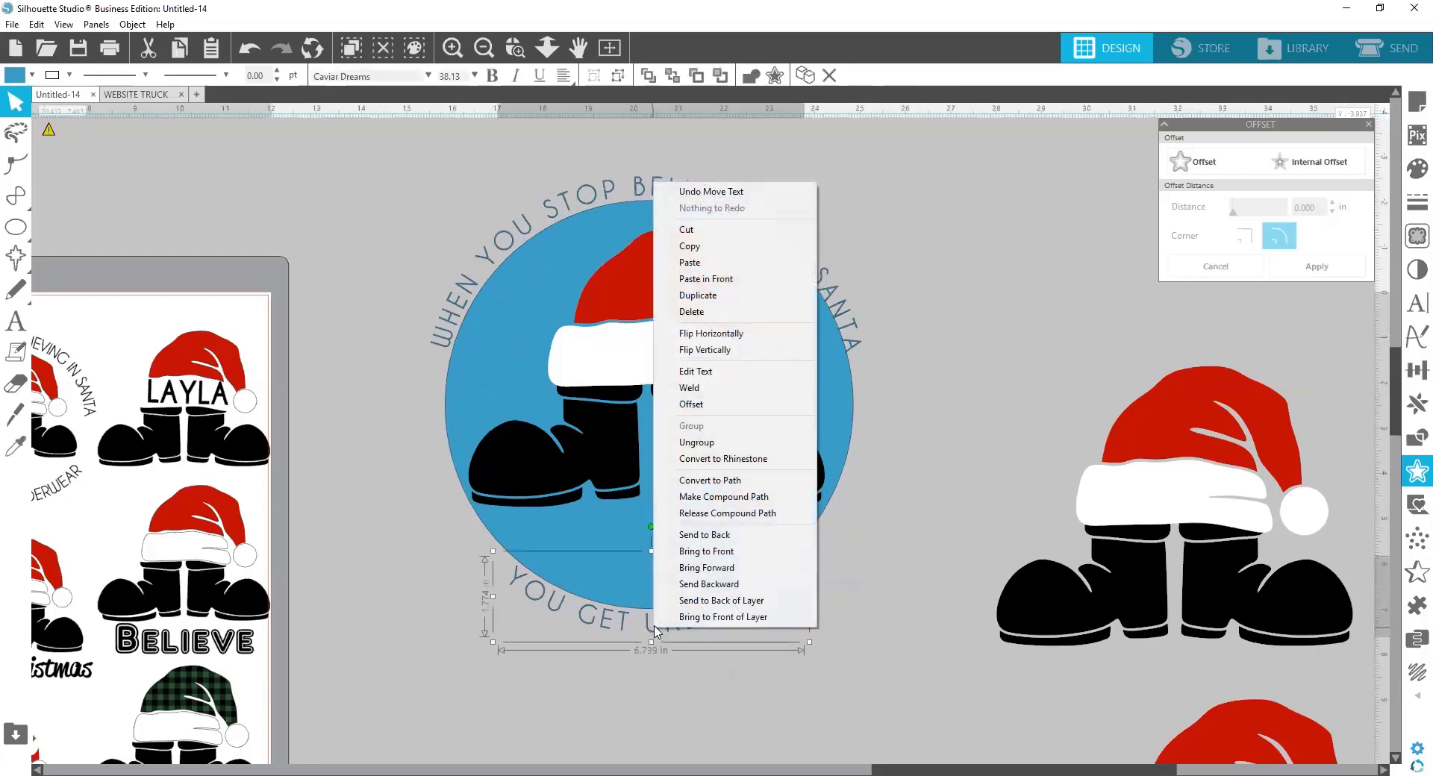
{"action": "left_click", "coordinate": [723, 484]}
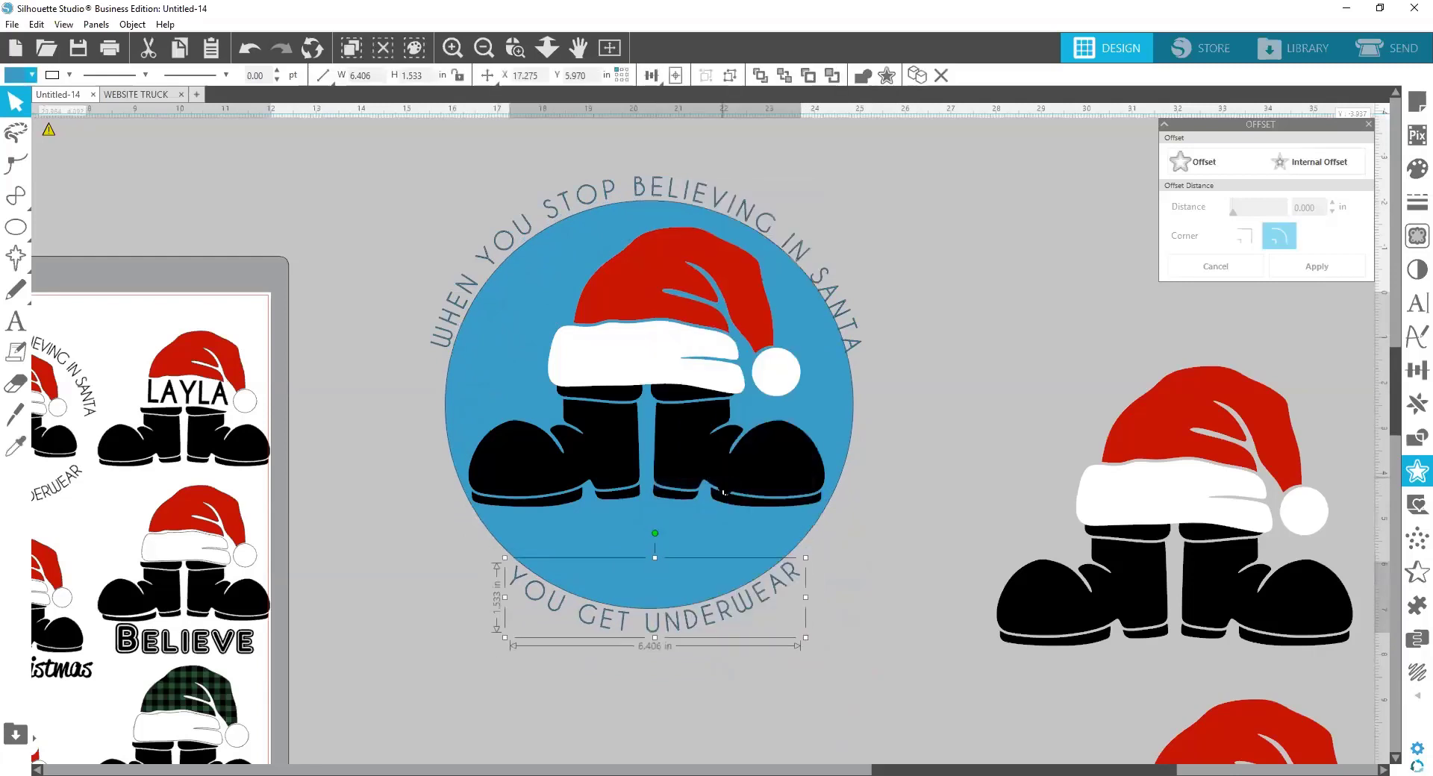
Delete the entire curved-text design, including the blue circle, both text lines, the Santa hat and the boots
{"action": "left_click_drag", "start_coordinate": [807, 433], "coordinate": [705, 415]}
{"action": "left_click", "coordinate": [575, 609]}
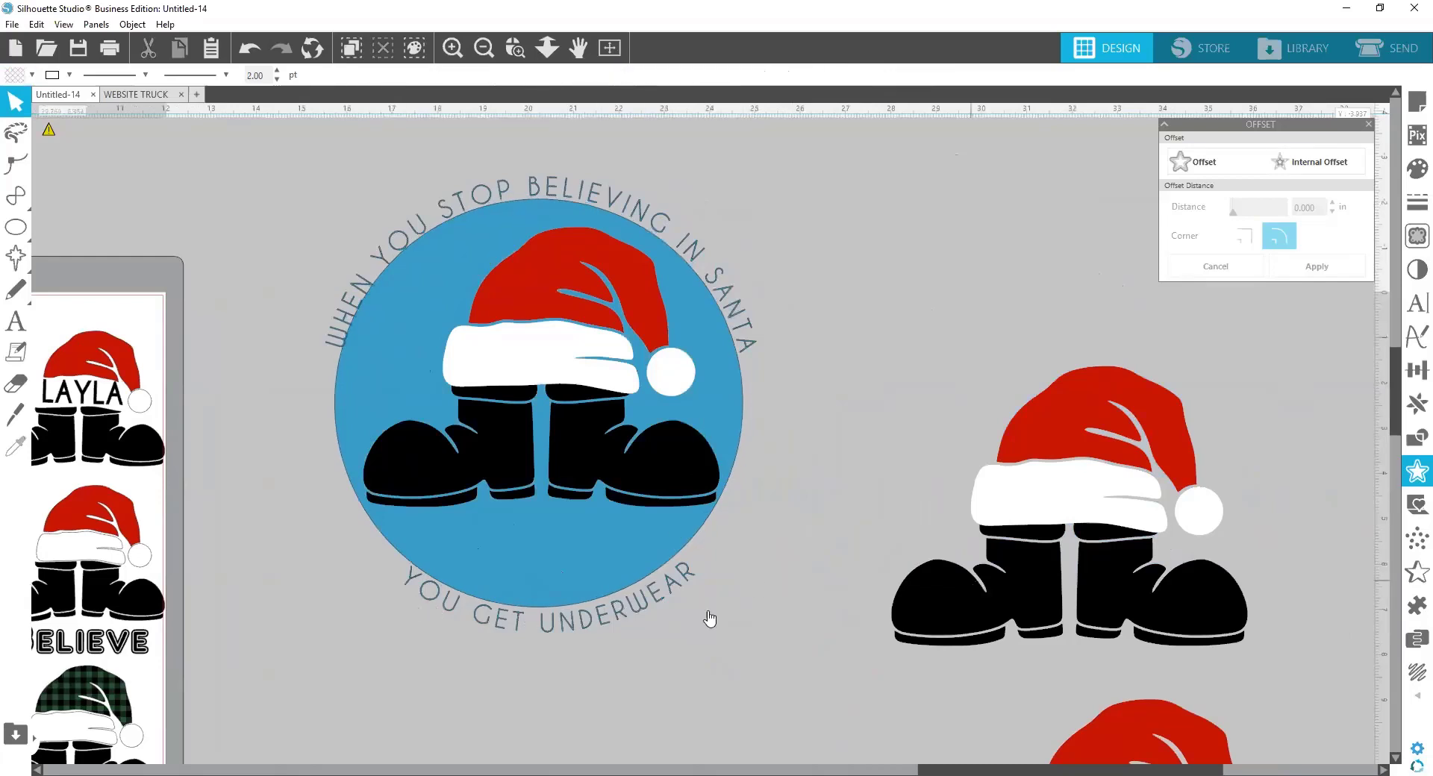
{"action": "left_click", "coordinate": [580, 573]}
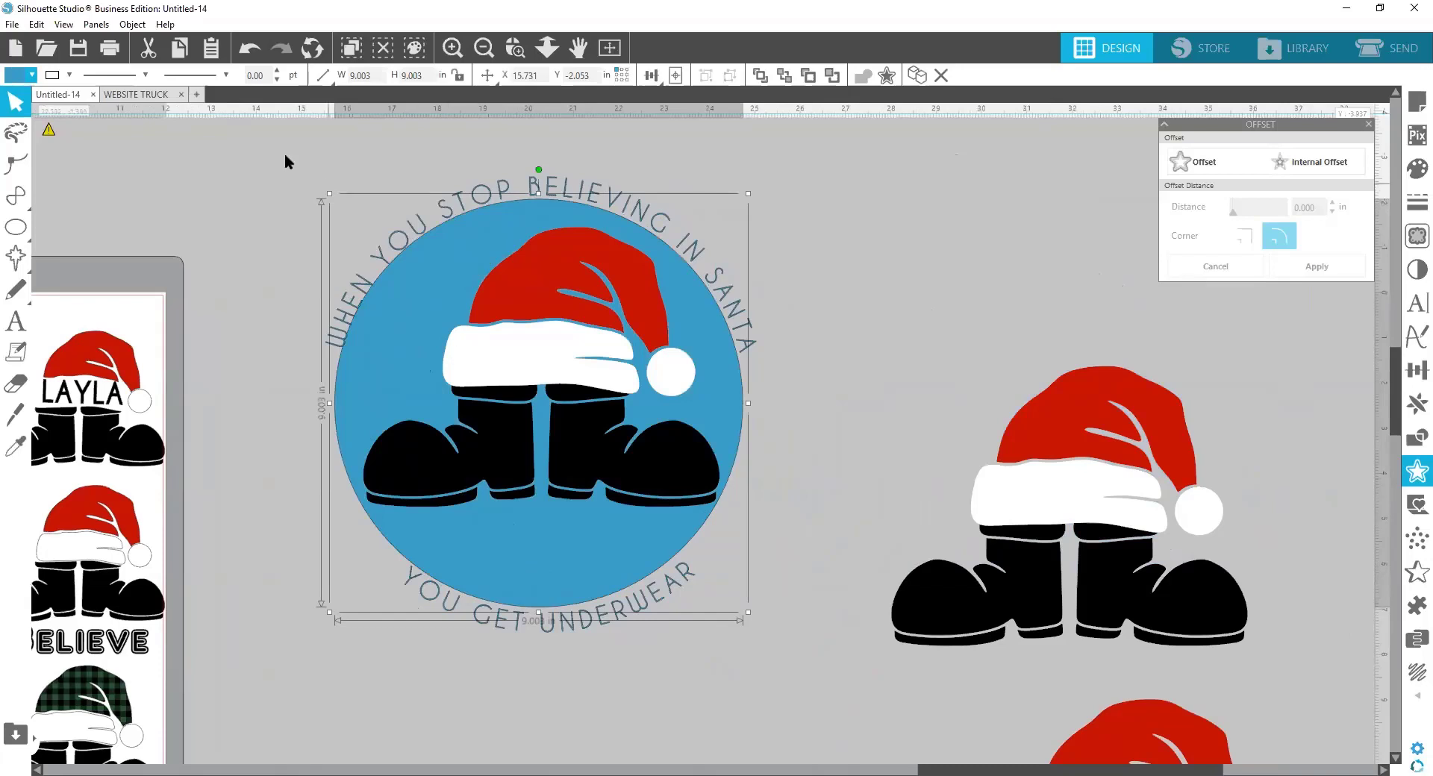
{"action": "left_click_drag", "start_coordinate": [300, 150], "coordinate": [753, 676]}
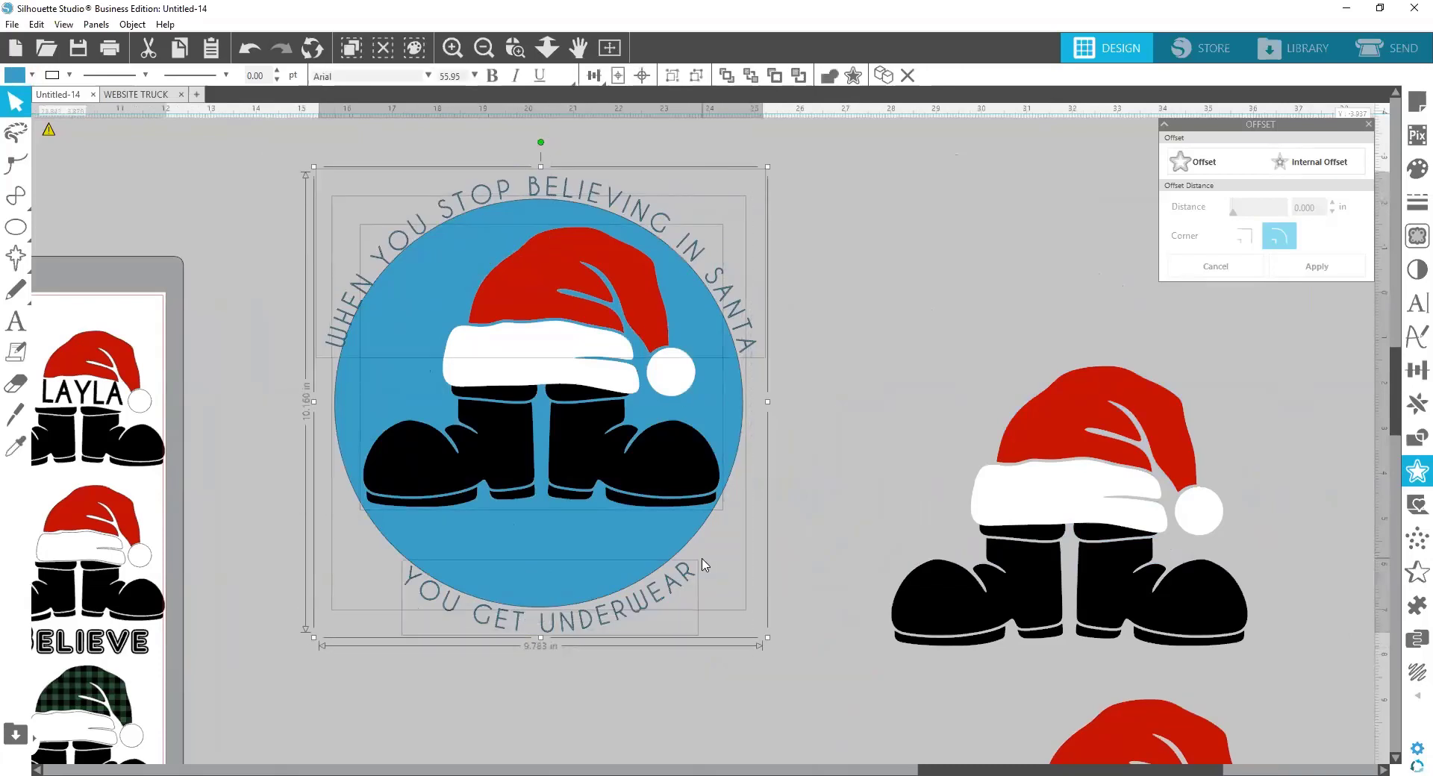
{"action": "key", "text": "Delete"}
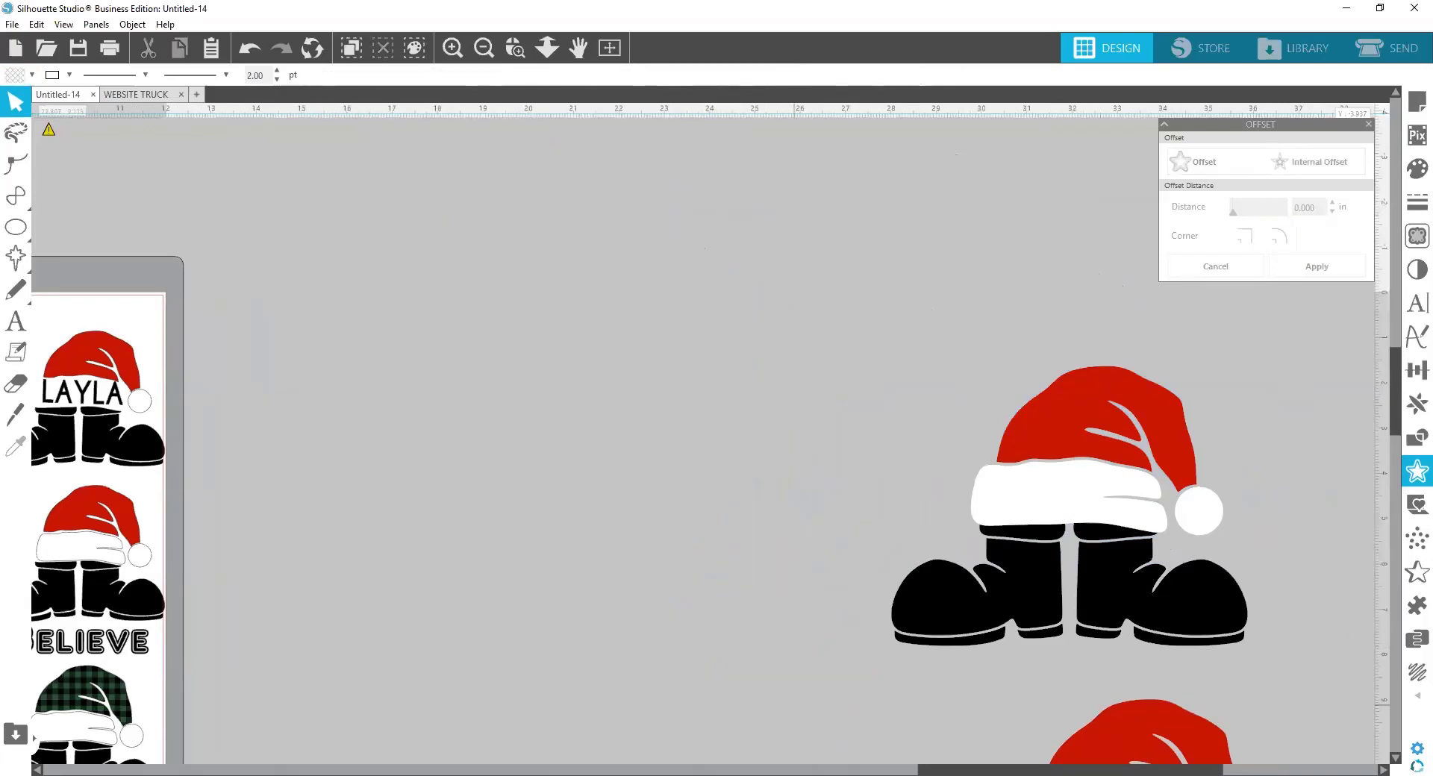
Move the green plaid "SANTA I CAN EXPLAIN" design off the page onto the empty workspace to its right
{"action": "scroll", "coordinate": [938, 754], "scroll_direction": "left", "scroll_amount": 10}
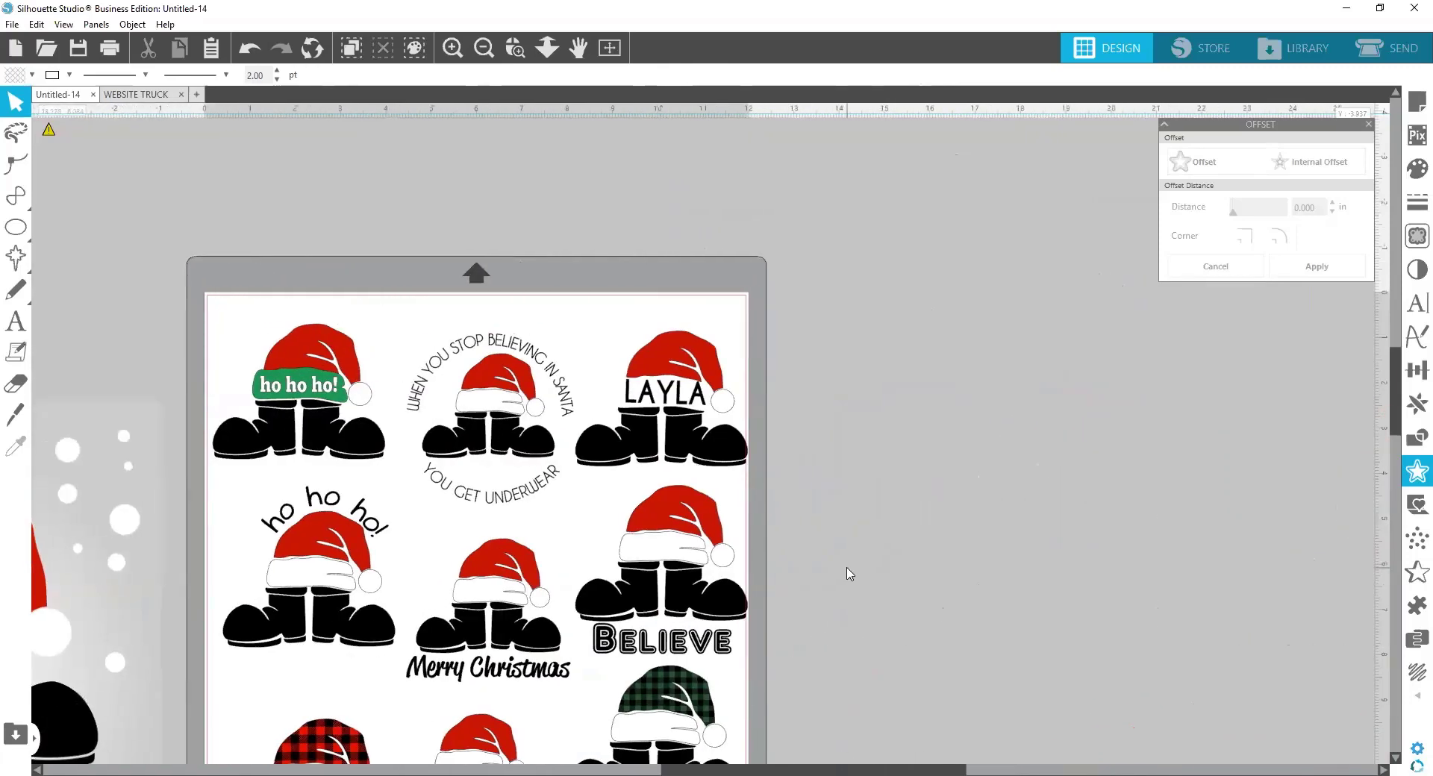
{"action": "scroll", "coordinate": [844, 578], "scroll_direction": "down", "scroll_amount": 5}
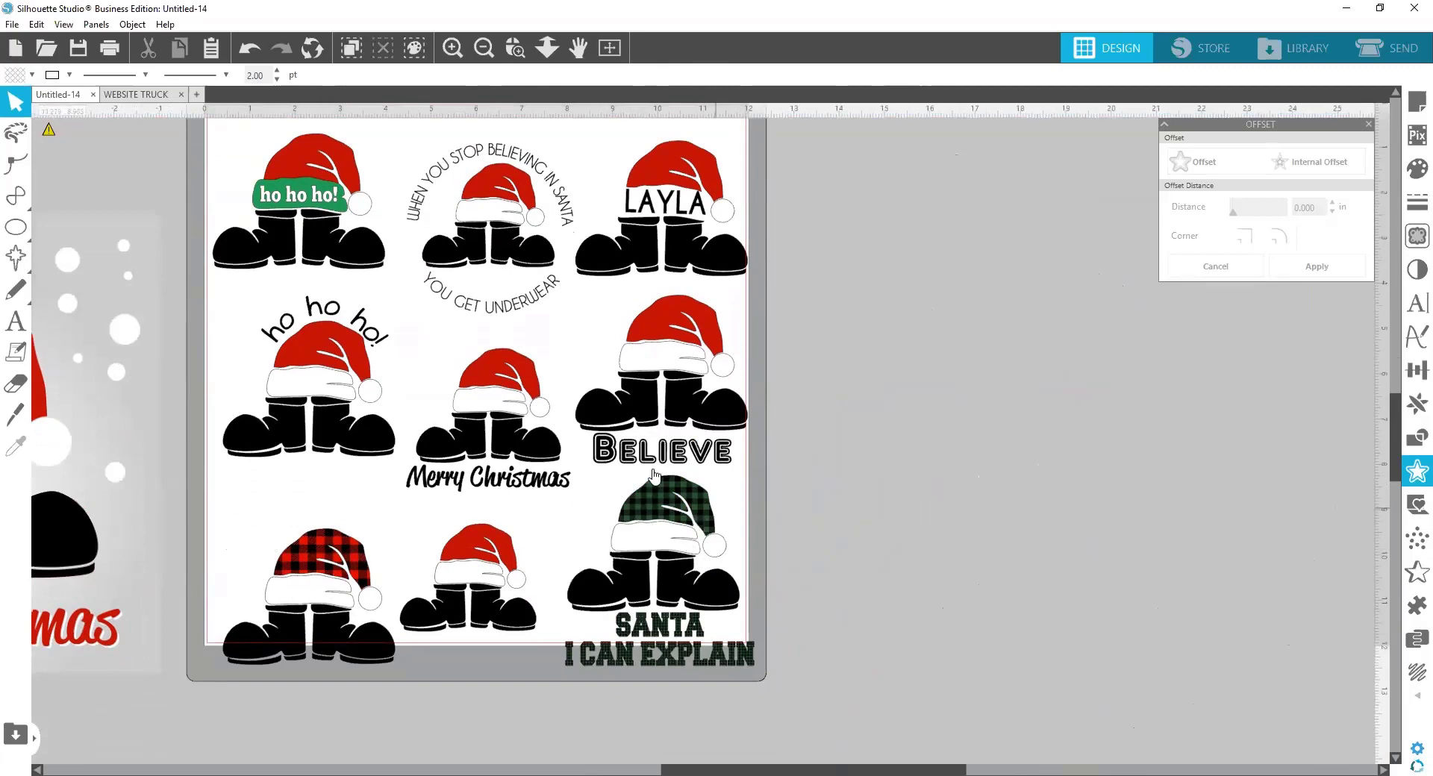
{"action": "scroll", "coordinate": [847, 598], "scroll_direction": "up", "scroll_amount": 3}
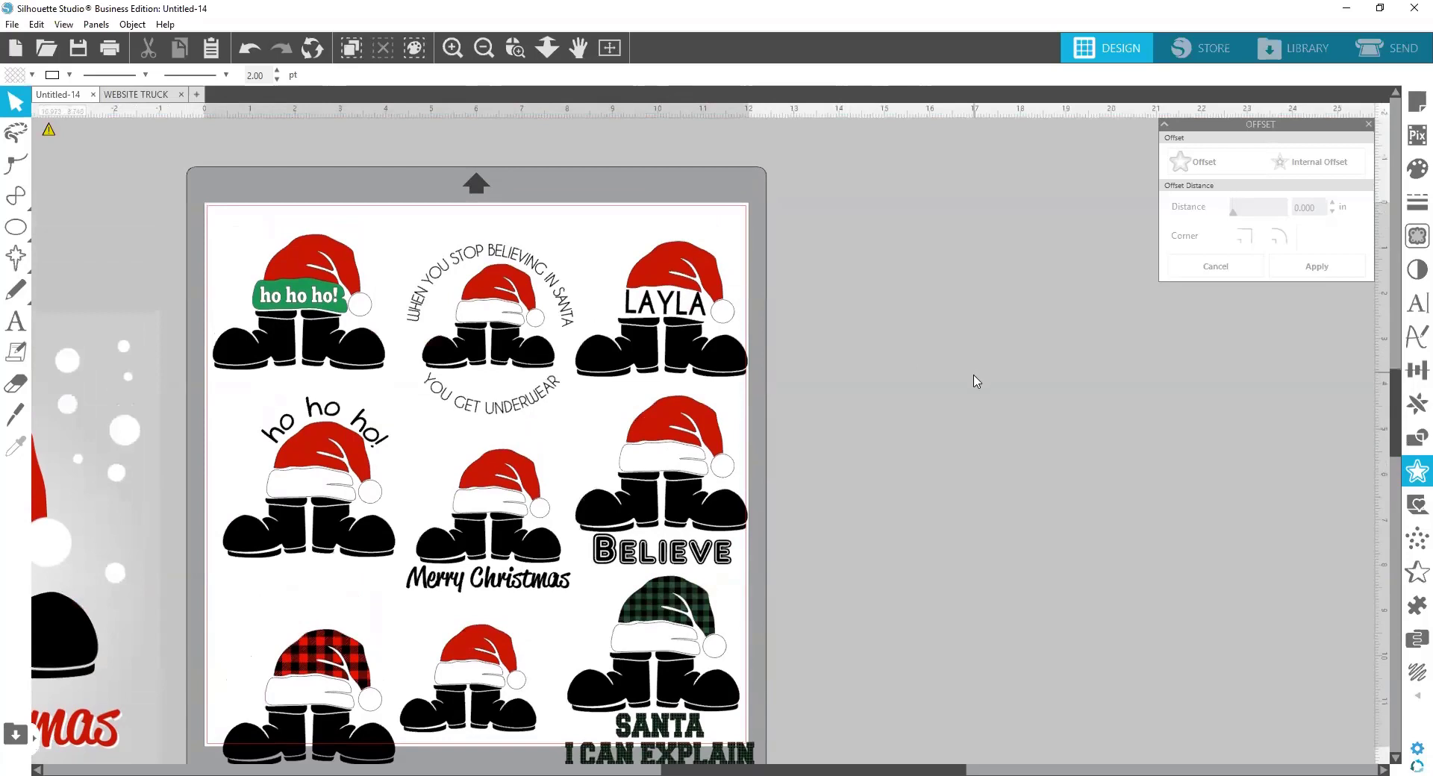
{"action": "scroll", "coordinate": [977, 395], "scroll_direction": "up", "scroll_amount": 2}
{"action": "scroll", "coordinate": [969, 441], "scroll_direction": "down", "scroll_amount": 2}
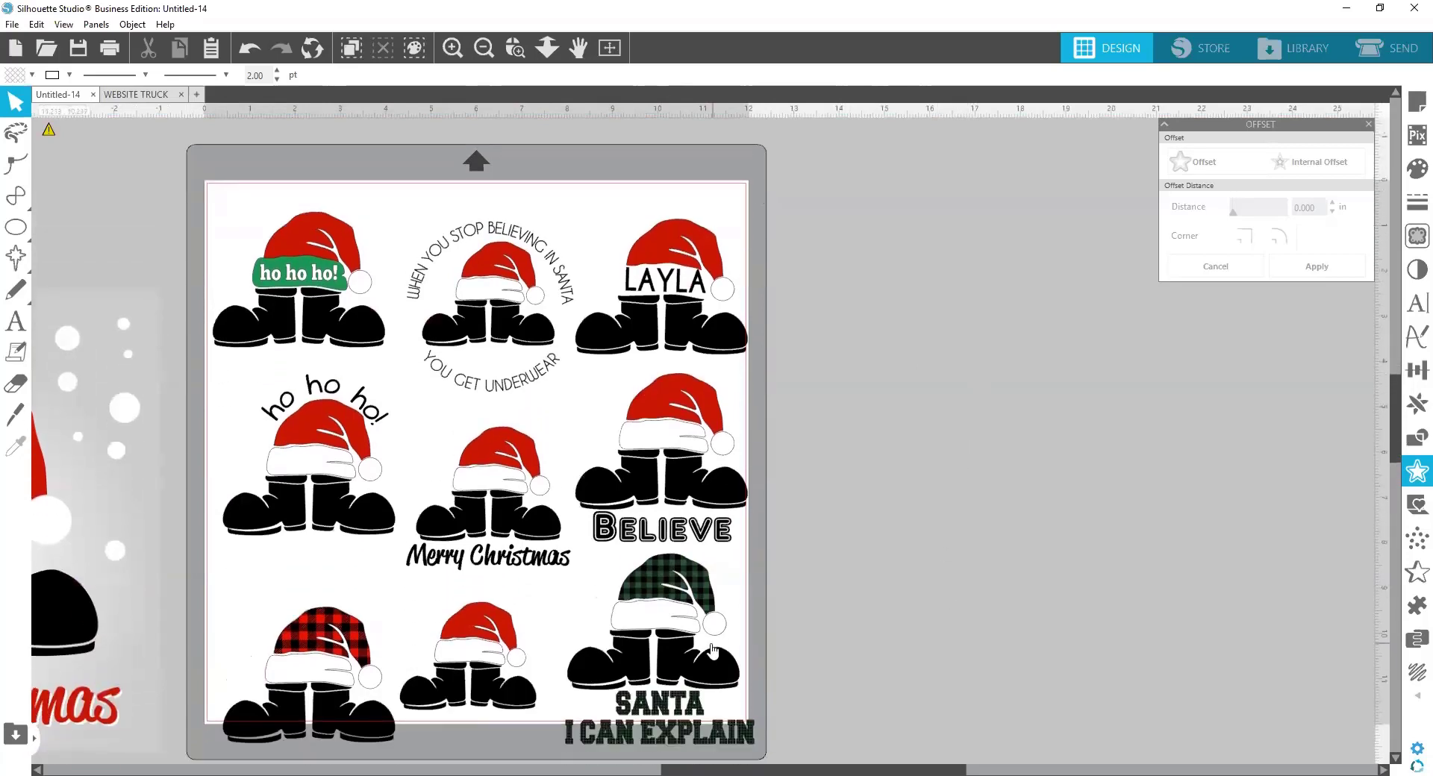
{"action": "left_click_drag", "start_coordinate": [712, 651], "coordinate": [914, 272]}
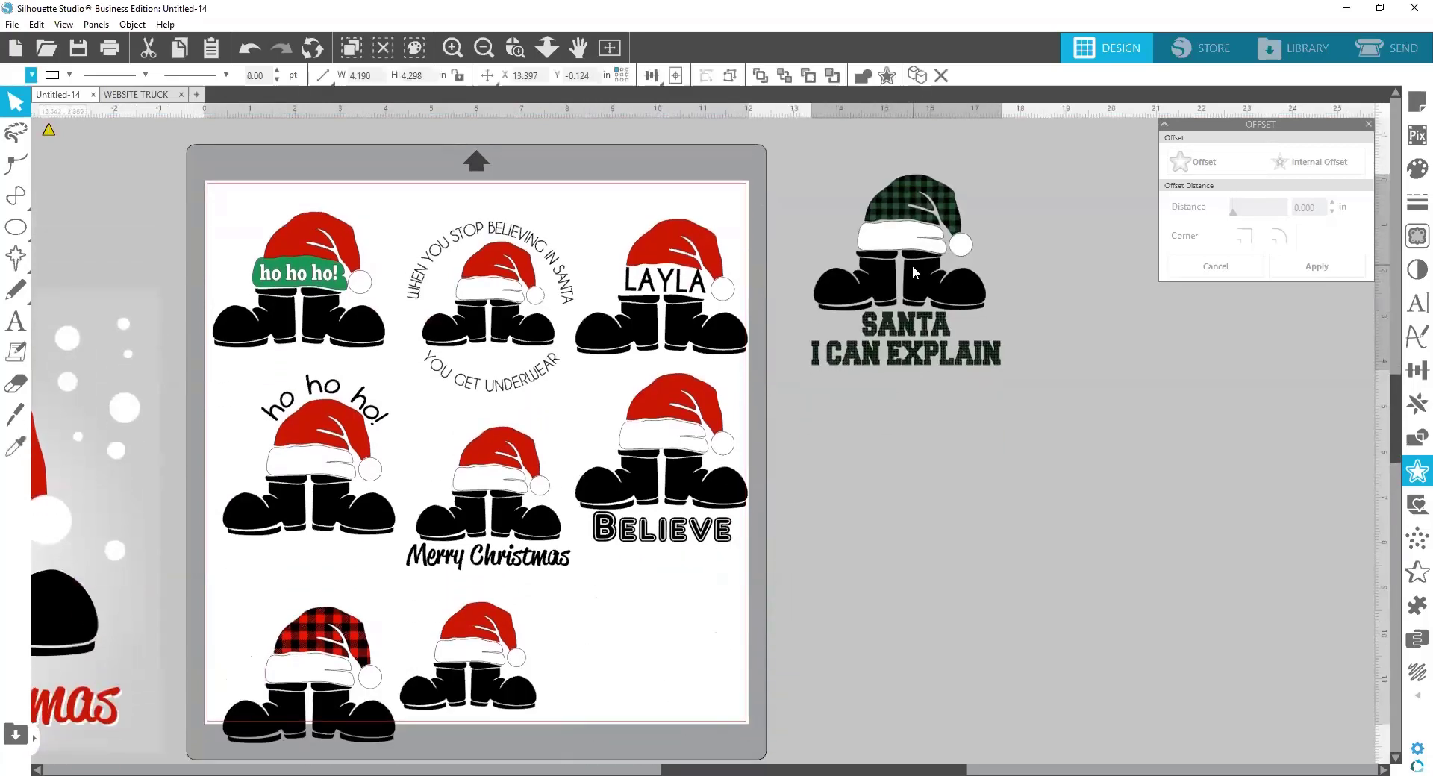
{"action": "left_click", "coordinate": [889, 736]}
{"action": "scroll", "coordinate": [768, 758], "scroll_direction": "left", "scroll_amount": 5}
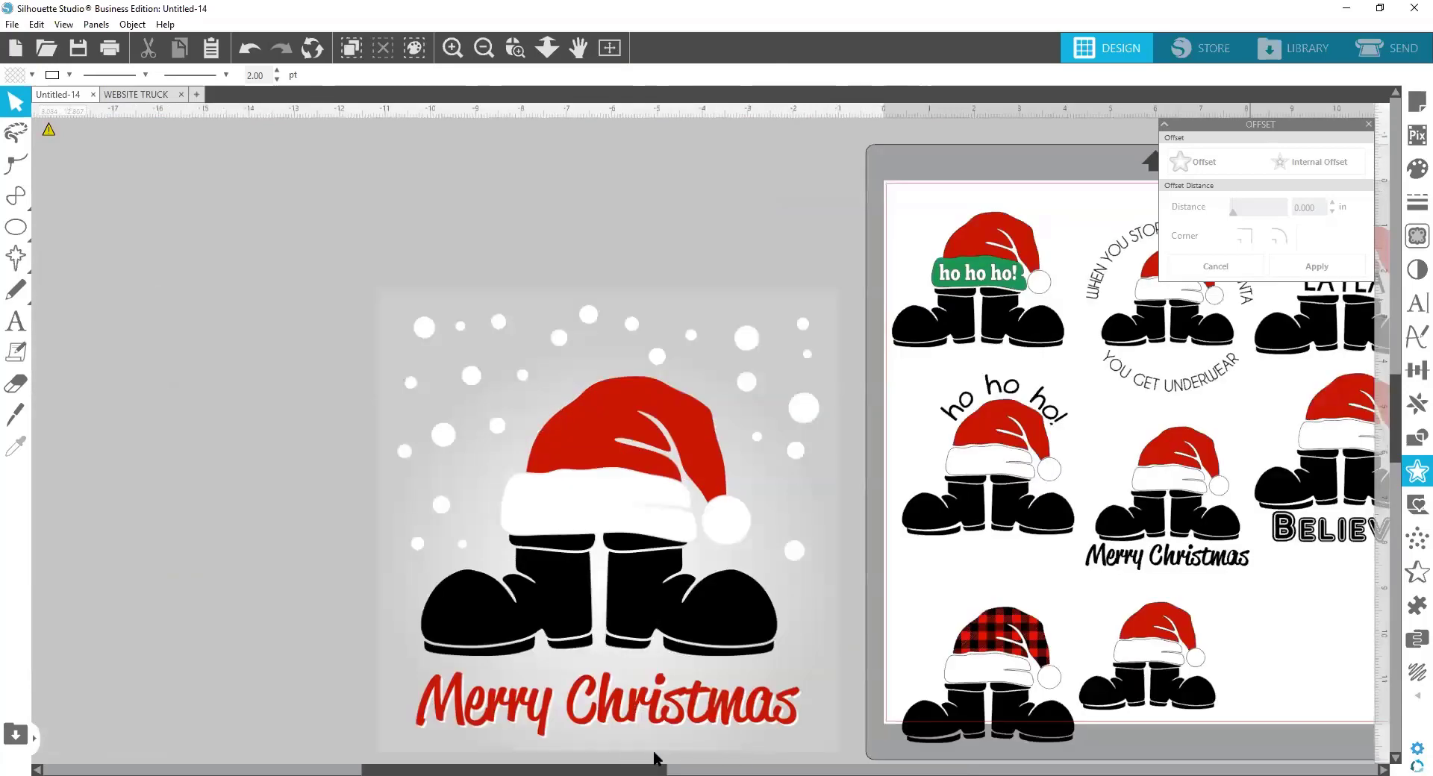
{"action": "scroll", "coordinate": [655, 757], "scroll_direction": "right", "scroll_amount": 7}
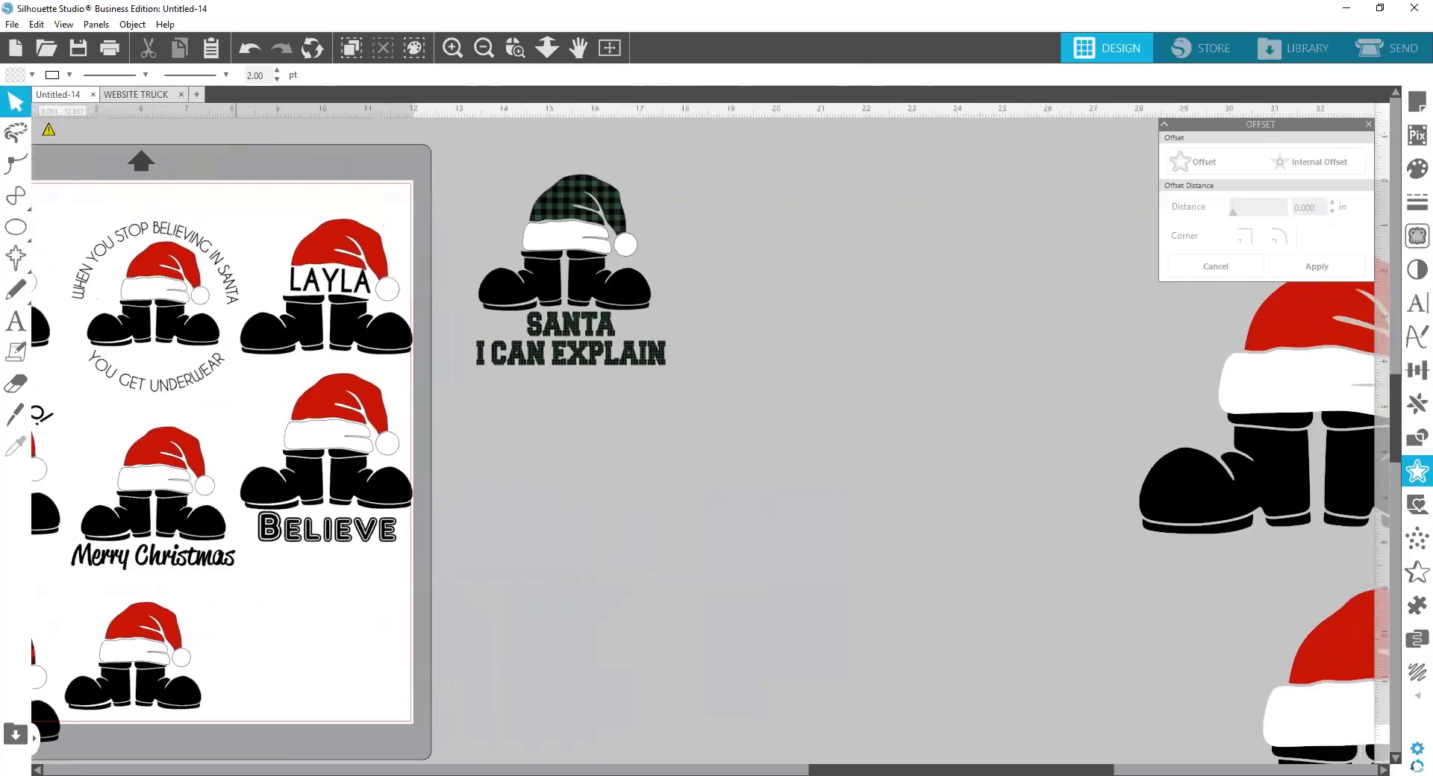
Move the large red Santa hat and boots design beside the green plaid design and ungroup it
{"action": "scroll", "coordinate": [1080, 560], "scroll_direction": "right", "scroll_amount": 2}
{"action": "left_click_drag", "start_coordinate": [1019, 384], "coordinate": [606, 274]}
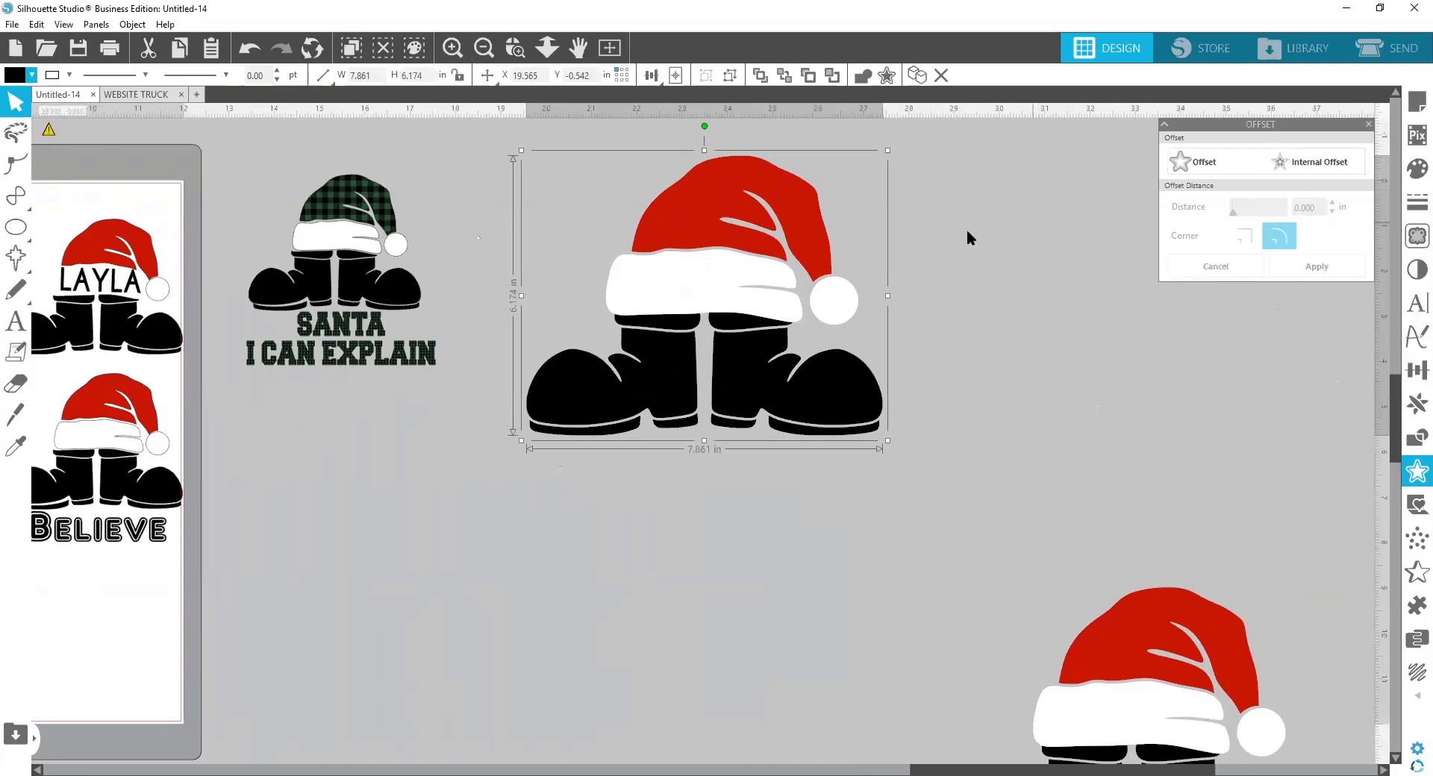
{"action": "right_click", "coordinate": [704, 256]}
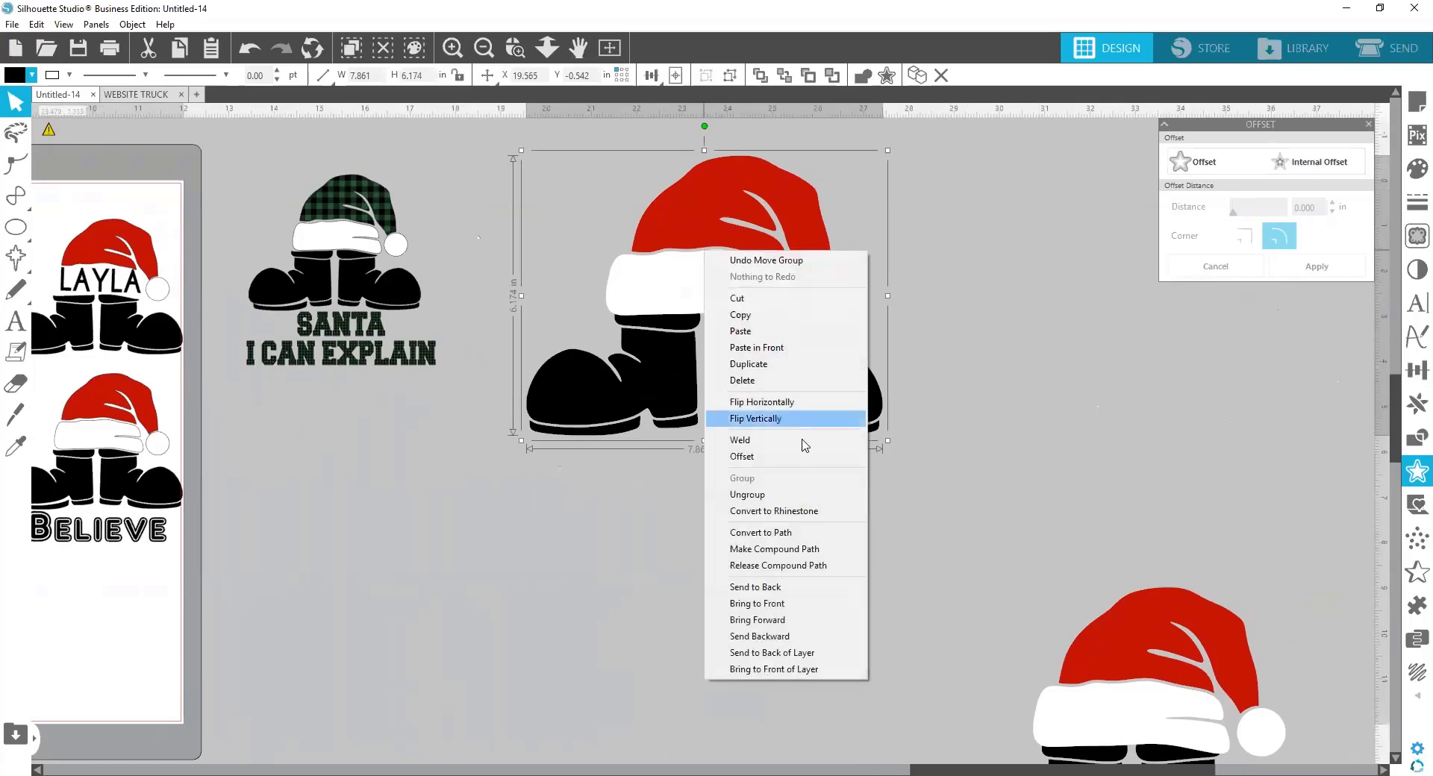
{"action": "left_click", "coordinate": [782, 497]}
Fill the red part of the large Santa hat with the red-and-black buffalo plaid pattern
{"action": "left_click", "coordinate": [704, 231]}
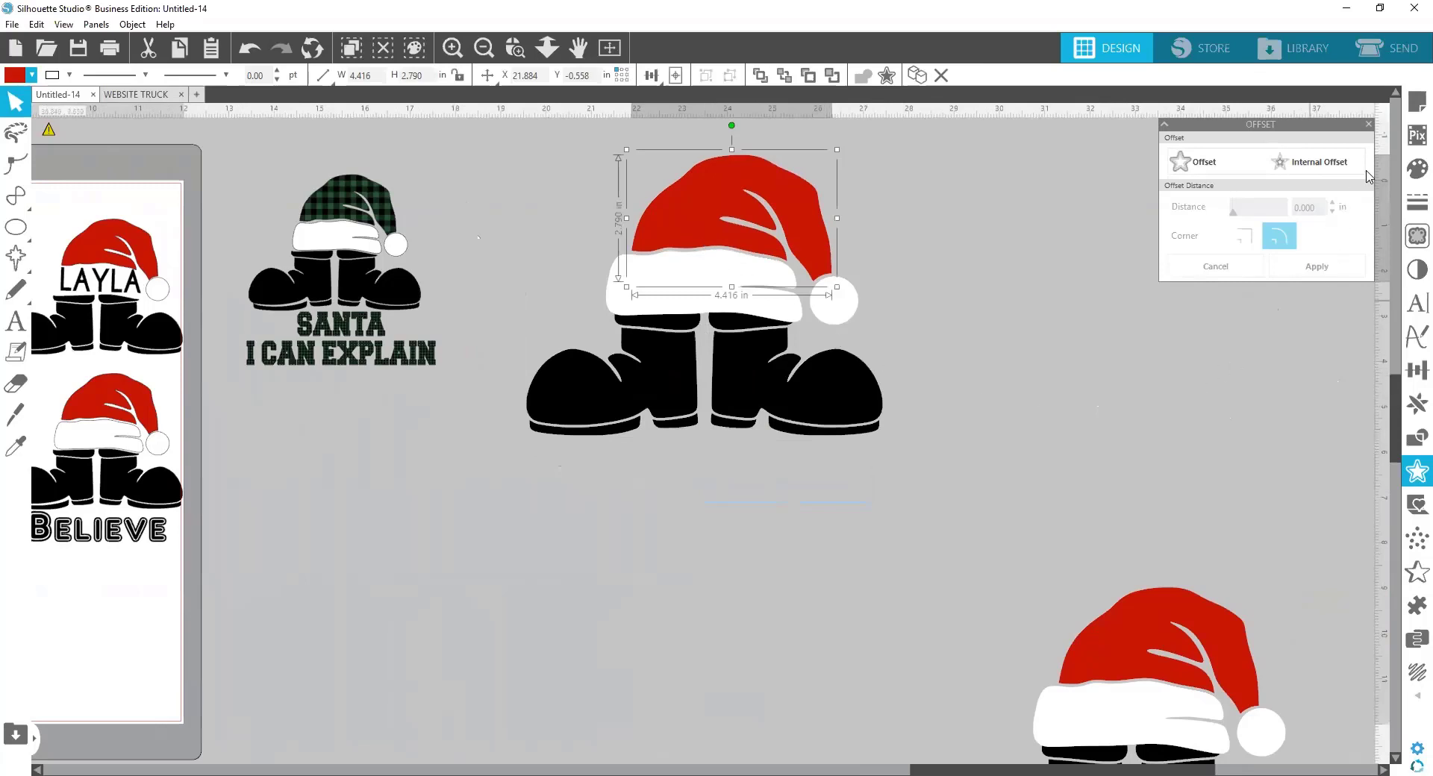
{"action": "left_click", "coordinate": [1412, 175]}
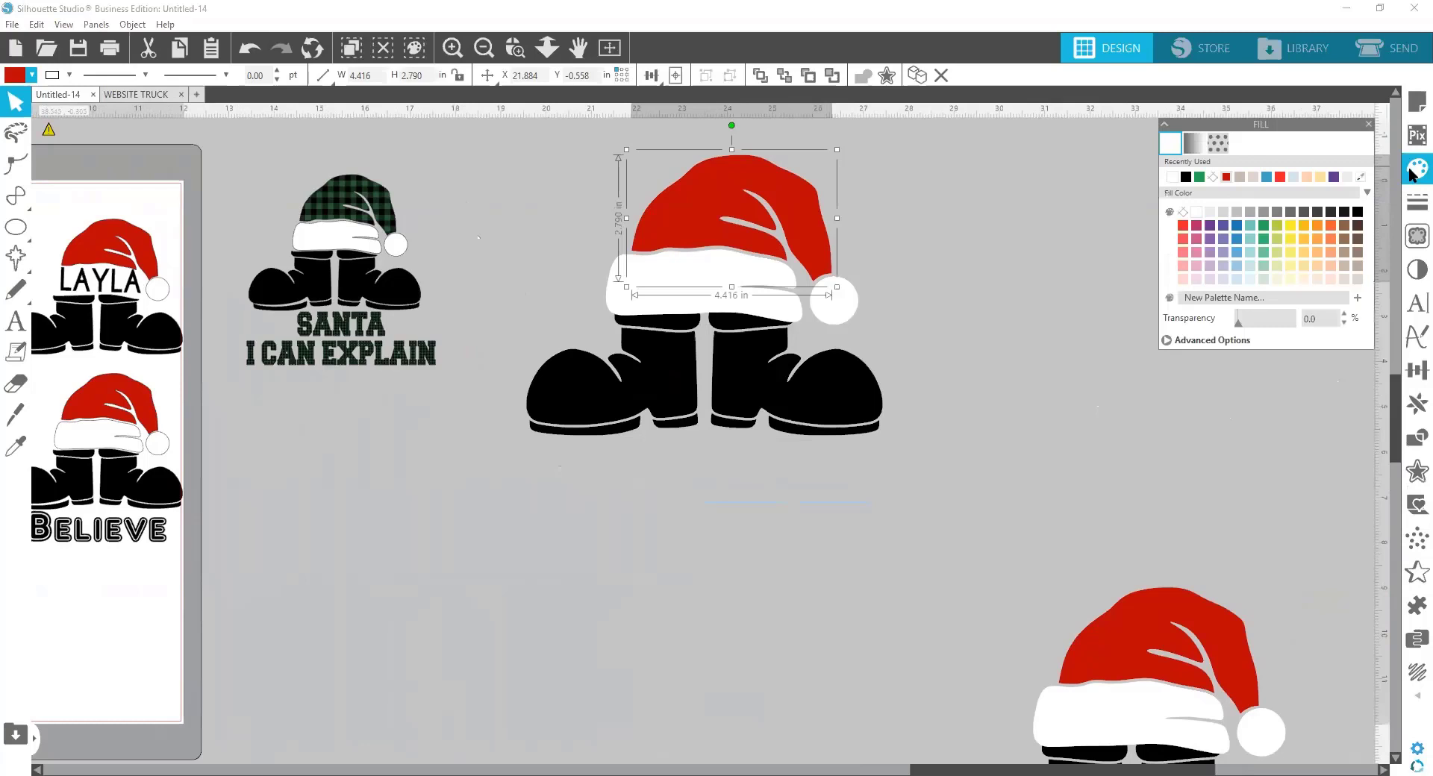
{"action": "left_click", "coordinate": [1219, 146]}
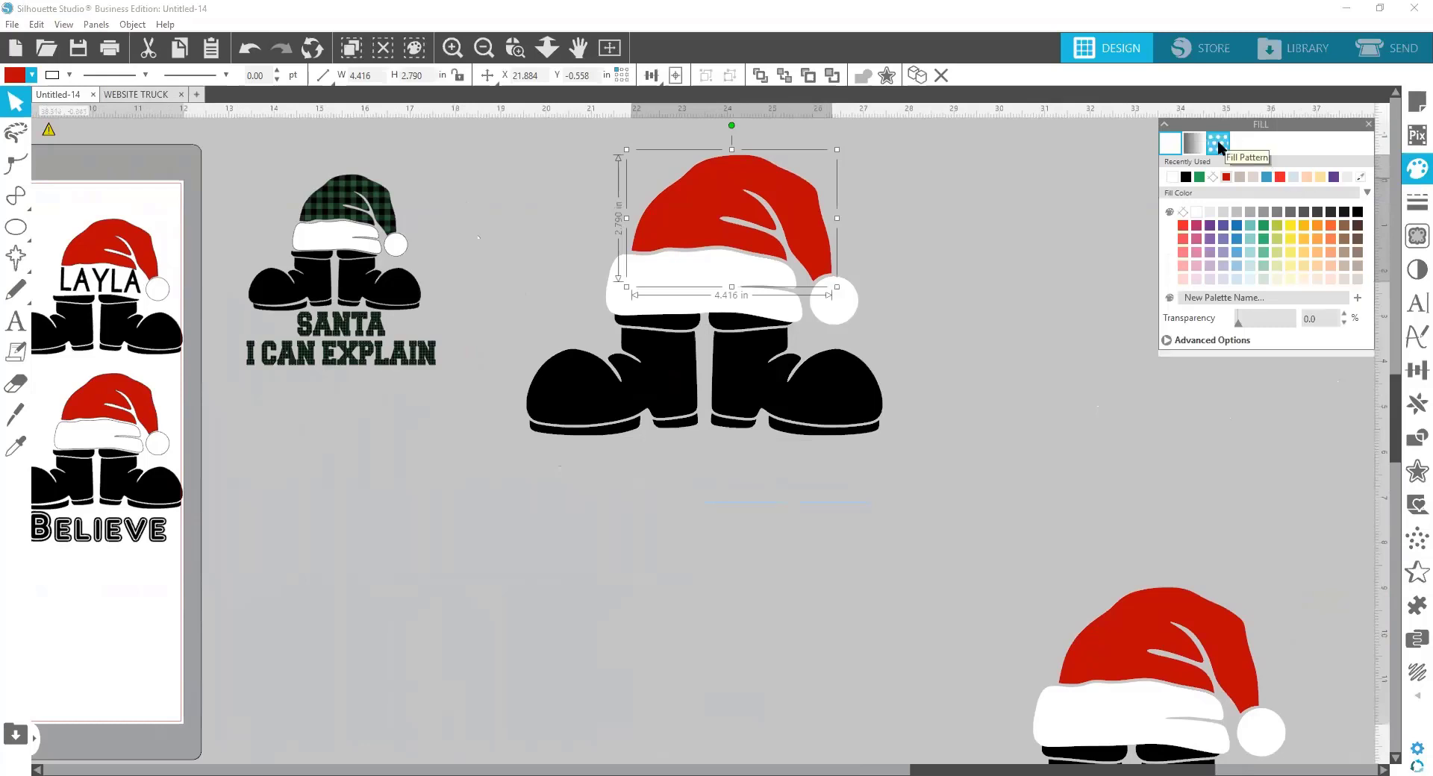
{"action": "scroll", "coordinate": [1321, 254], "scroll_direction": "down", "scroll_amount": 10}
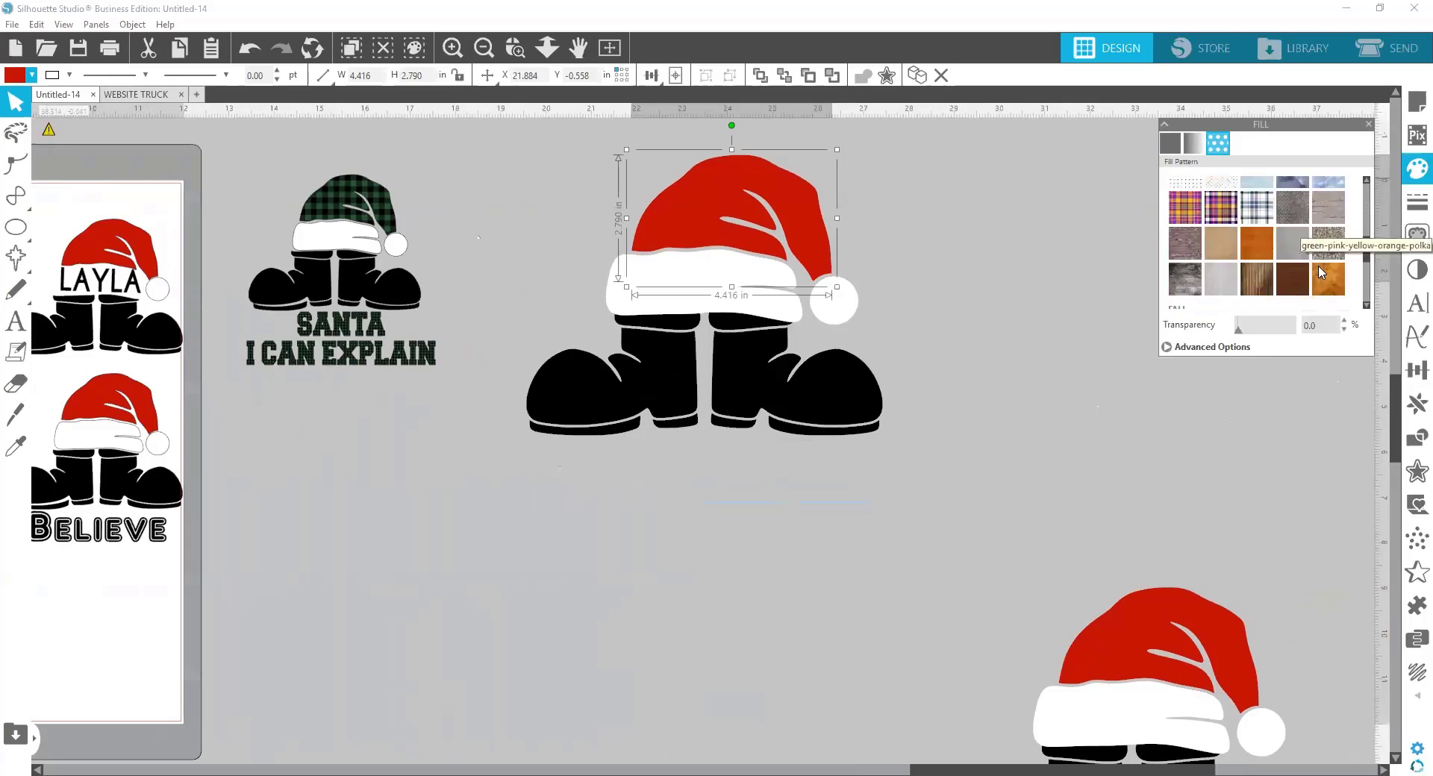
{"action": "scroll", "coordinate": [1318, 276], "scroll_direction": "down", "scroll_amount": 2}
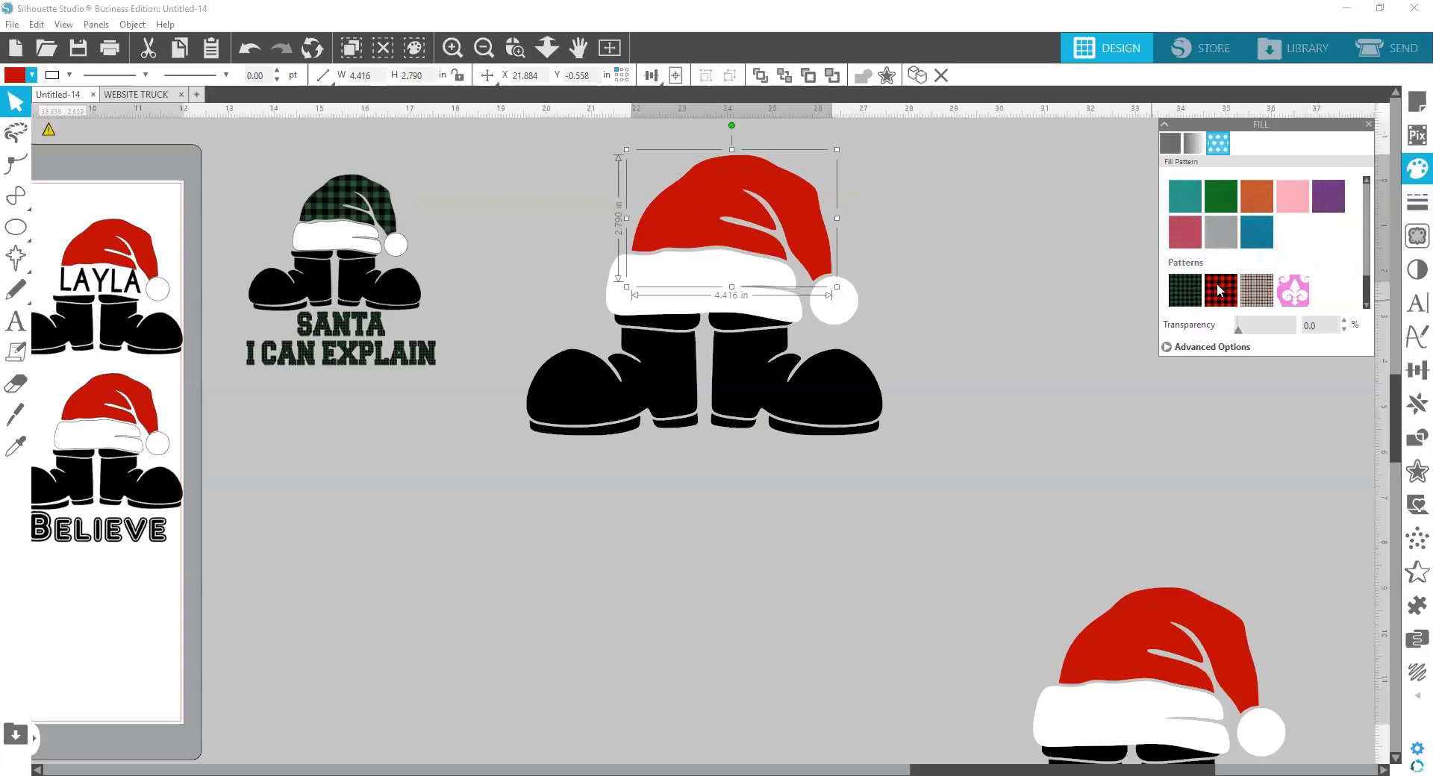
{"action": "left_click", "coordinate": [1215, 285]}
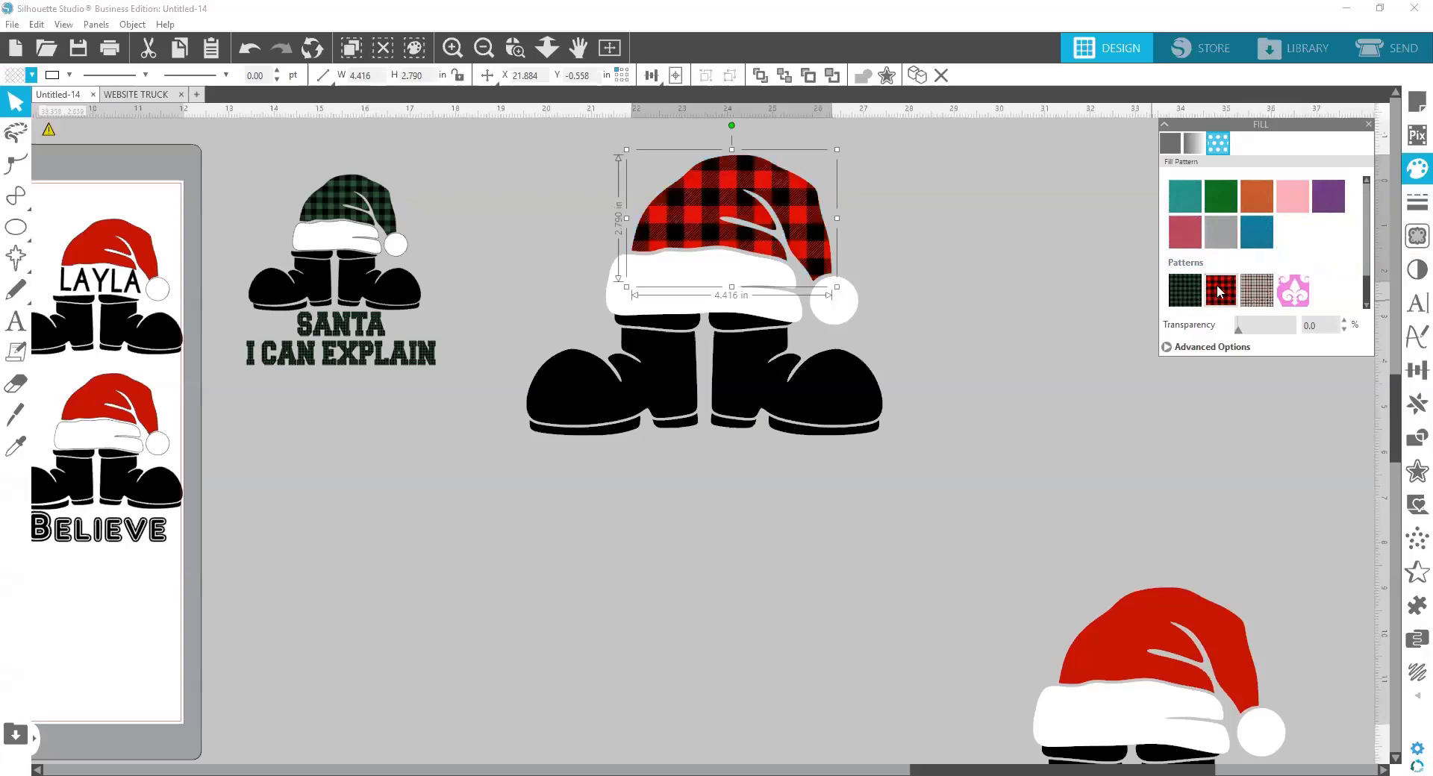
{"action": "left_click", "coordinate": [973, 257]}
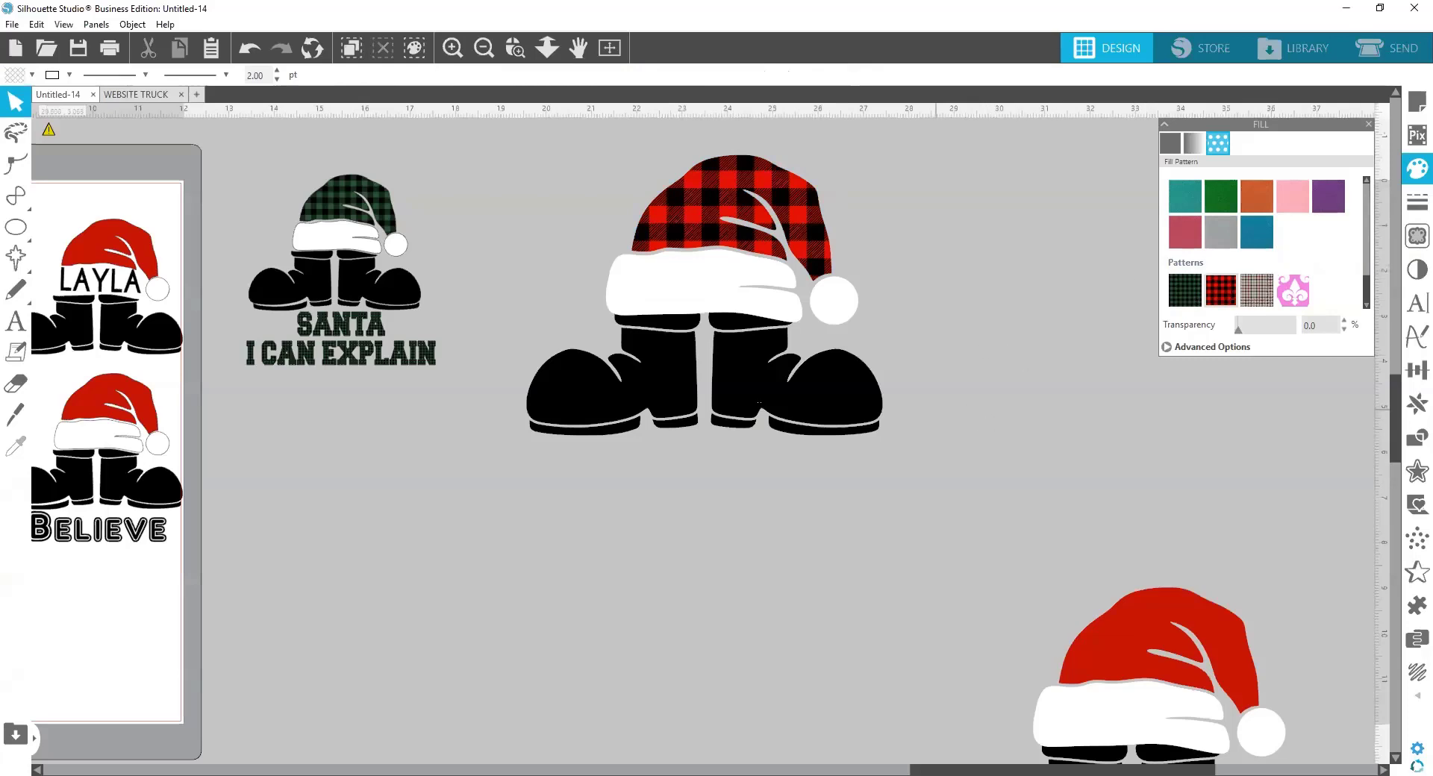
Fill the top cuffs of both large boots with the green-and-black plaid pattern
{"action": "left_click_drag", "start_coordinate": [592, 156], "coordinate": [916, 457]}
{"action": "left_click", "coordinate": [959, 449]}
{"action": "left_click", "coordinate": [751, 384]}
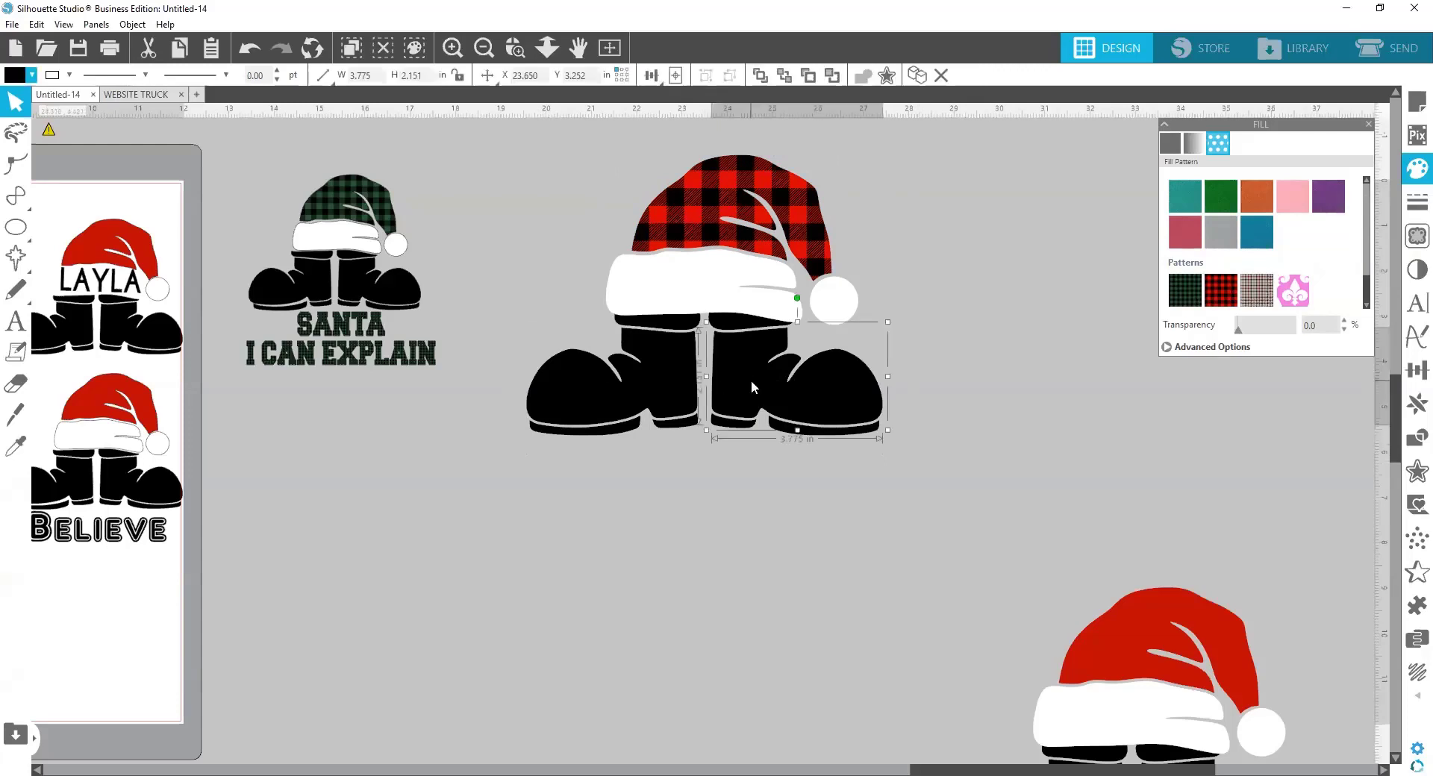
{"action": "left_click", "coordinate": [733, 329]}
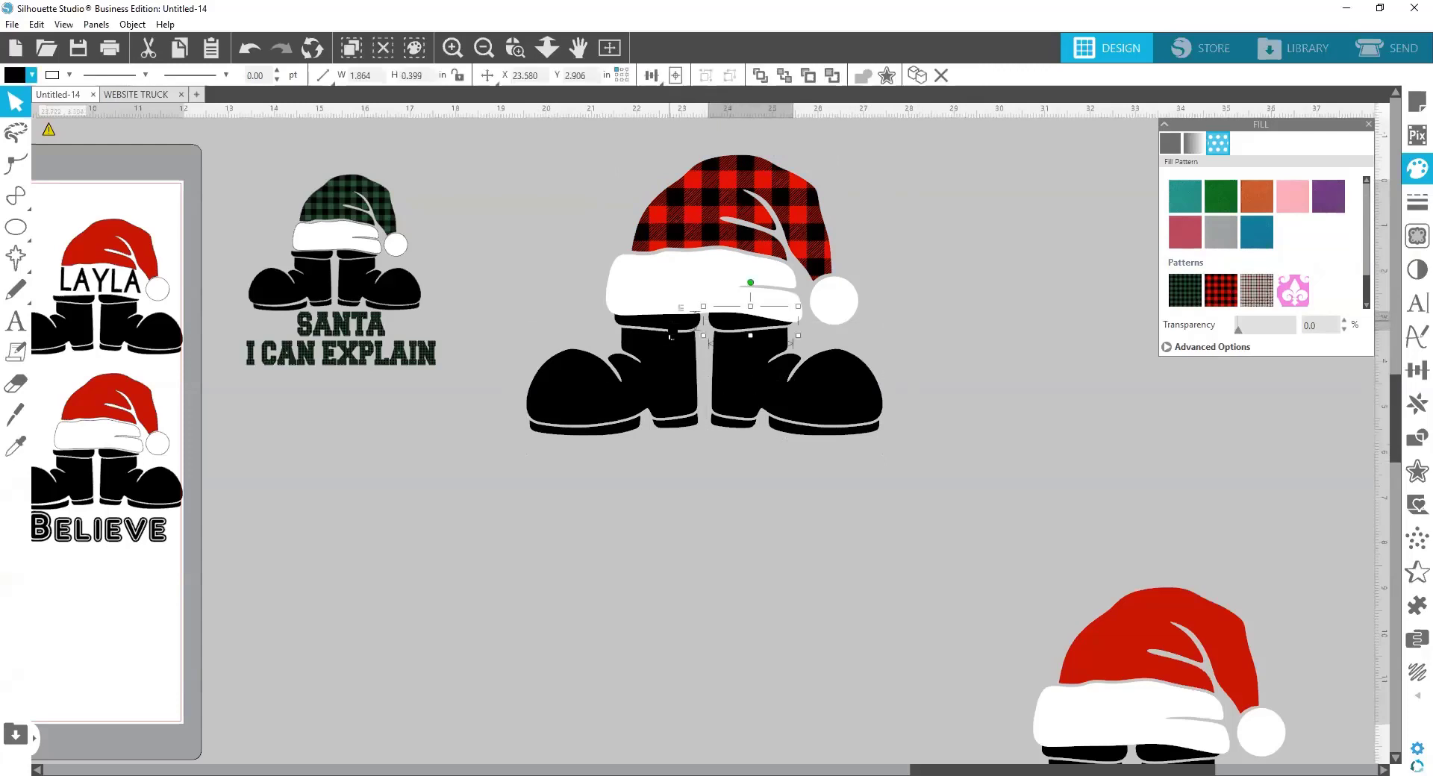
{"action": "left_click", "coordinate": [671, 330], "text": "shift"}
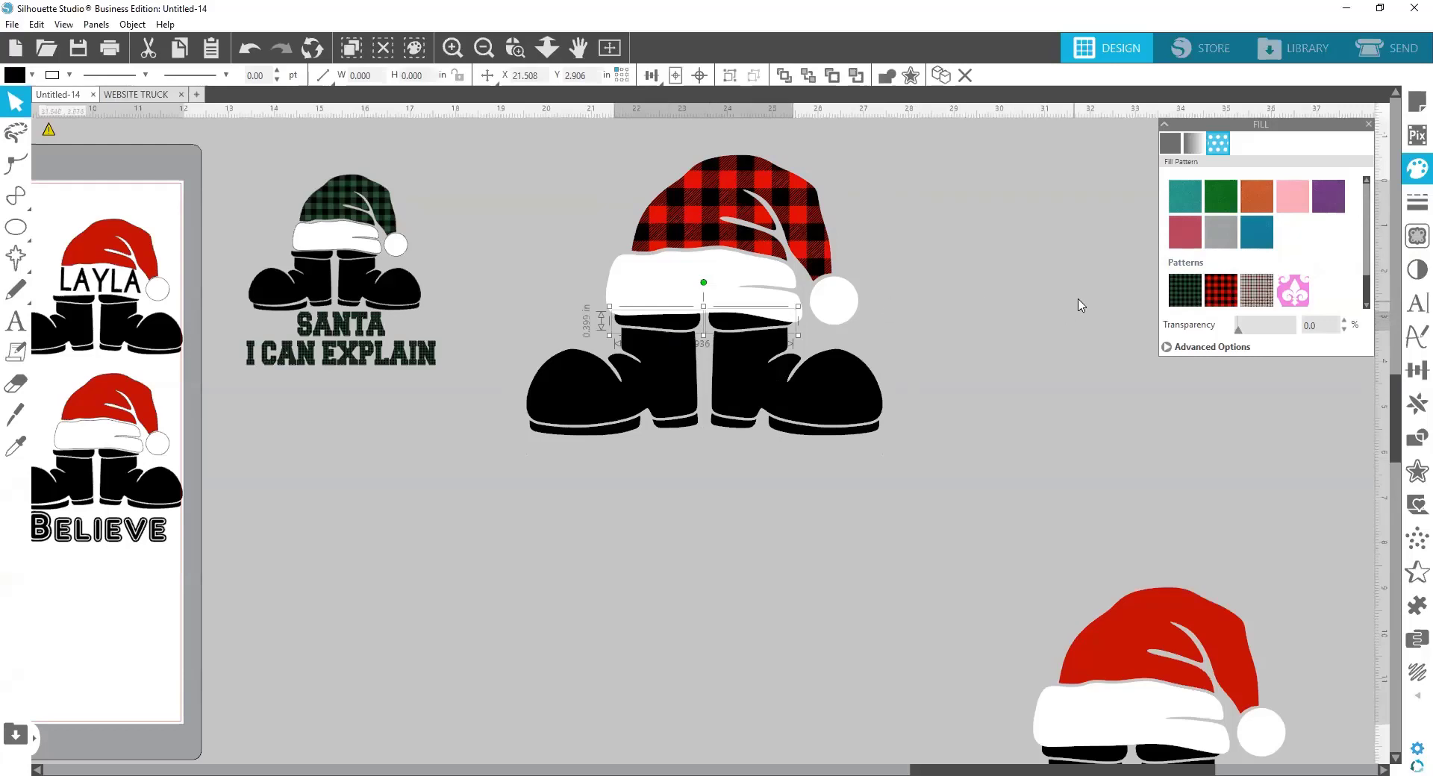
{"action": "left_click", "coordinate": [1176, 299]}
{"action": "left_click", "coordinate": [1079, 343]}
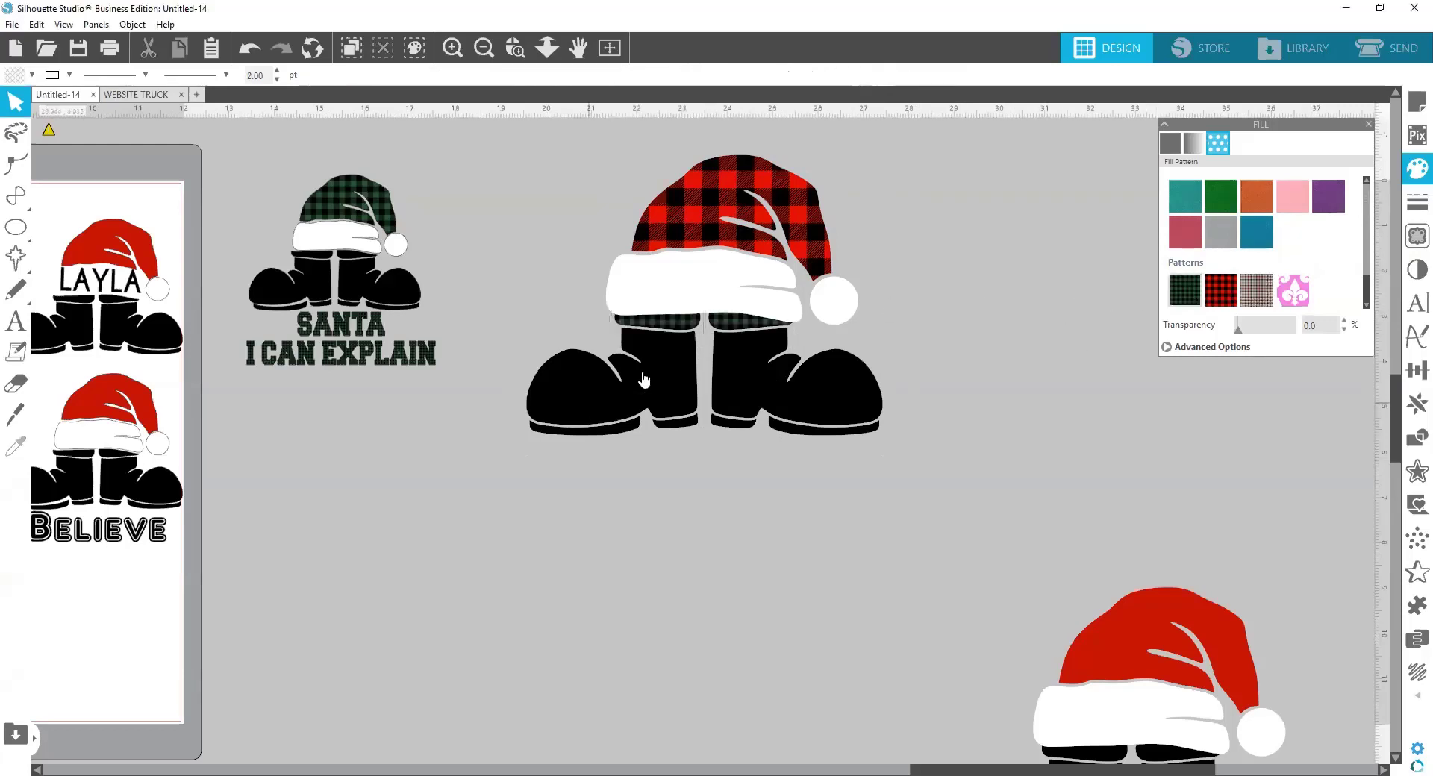
Fill the white pom-pom of the red plaid hat with the green-and-black plaid pattern
{"action": "scroll", "coordinate": [915, 369], "scroll_direction": "up", "scroll_amount": 1}
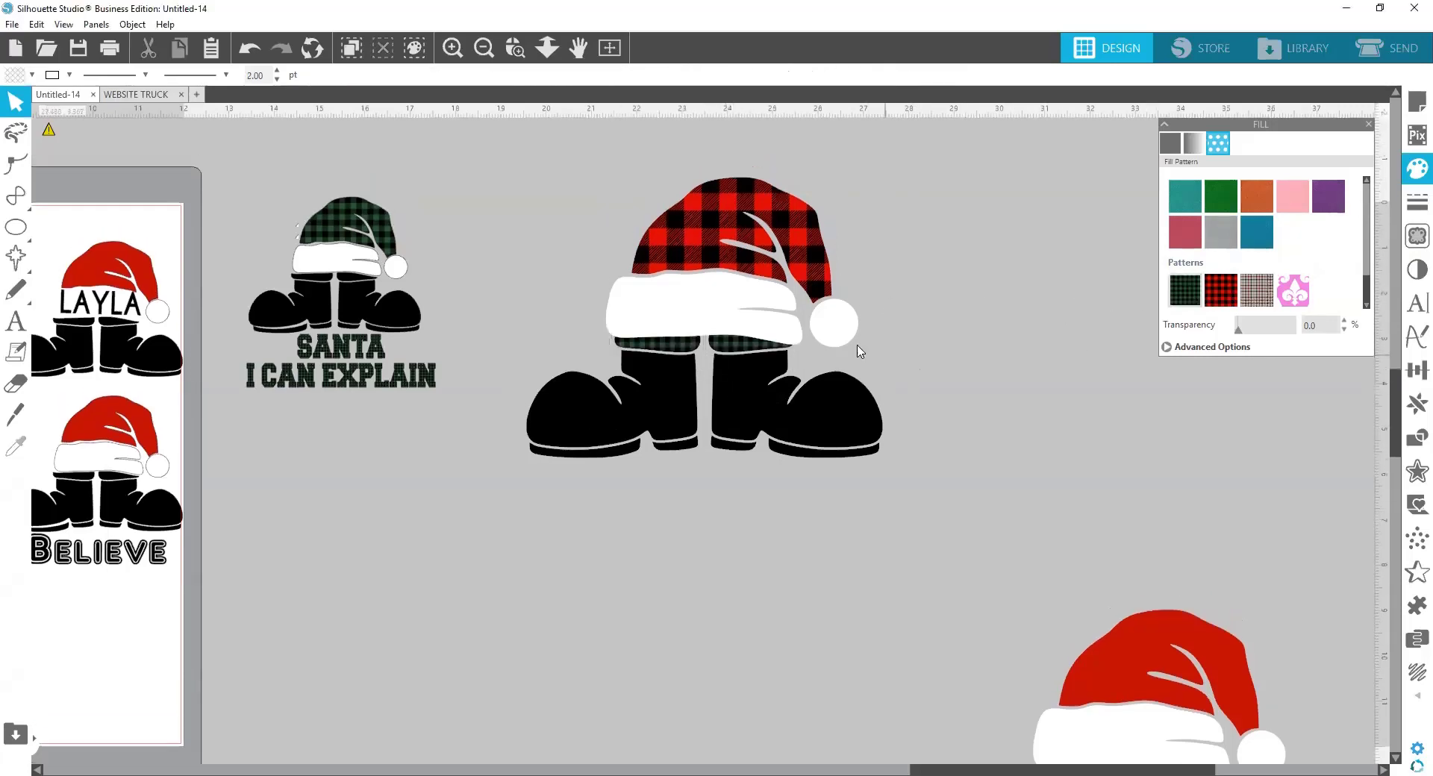
{"action": "left_click", "coordinate": [838, 328]}
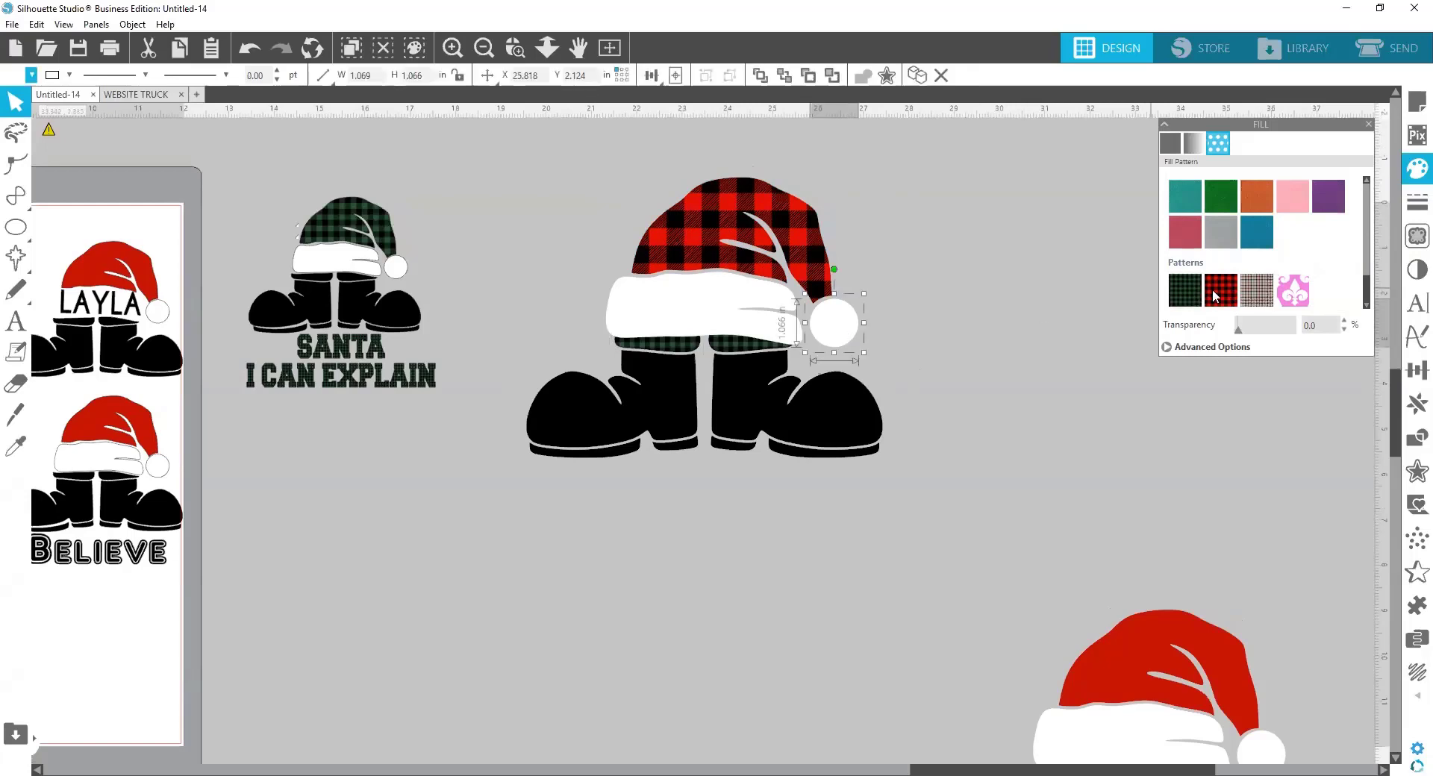
{"action": "left_click", "coordinate": [1185, 293]}
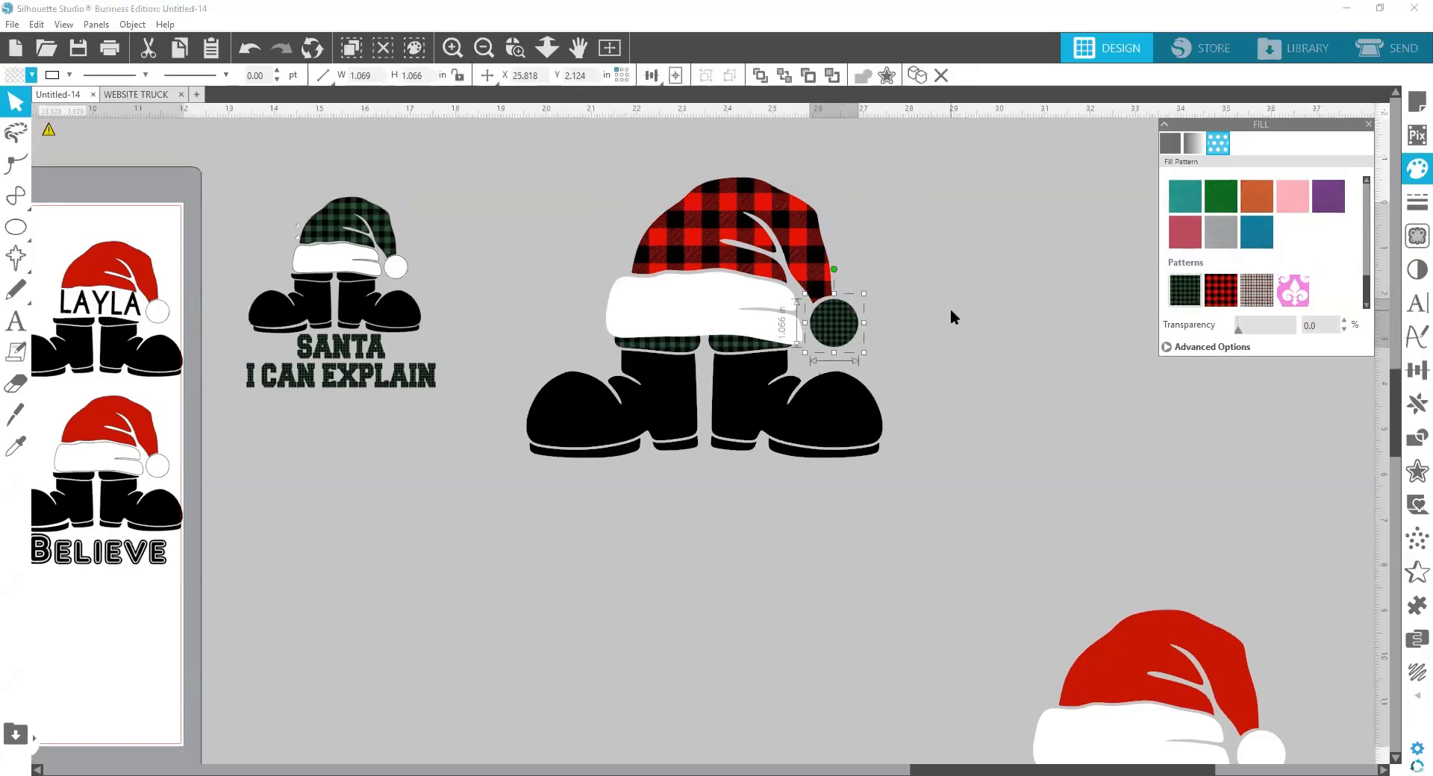
{"action": "left_click", "coordinate": [950, 308]}
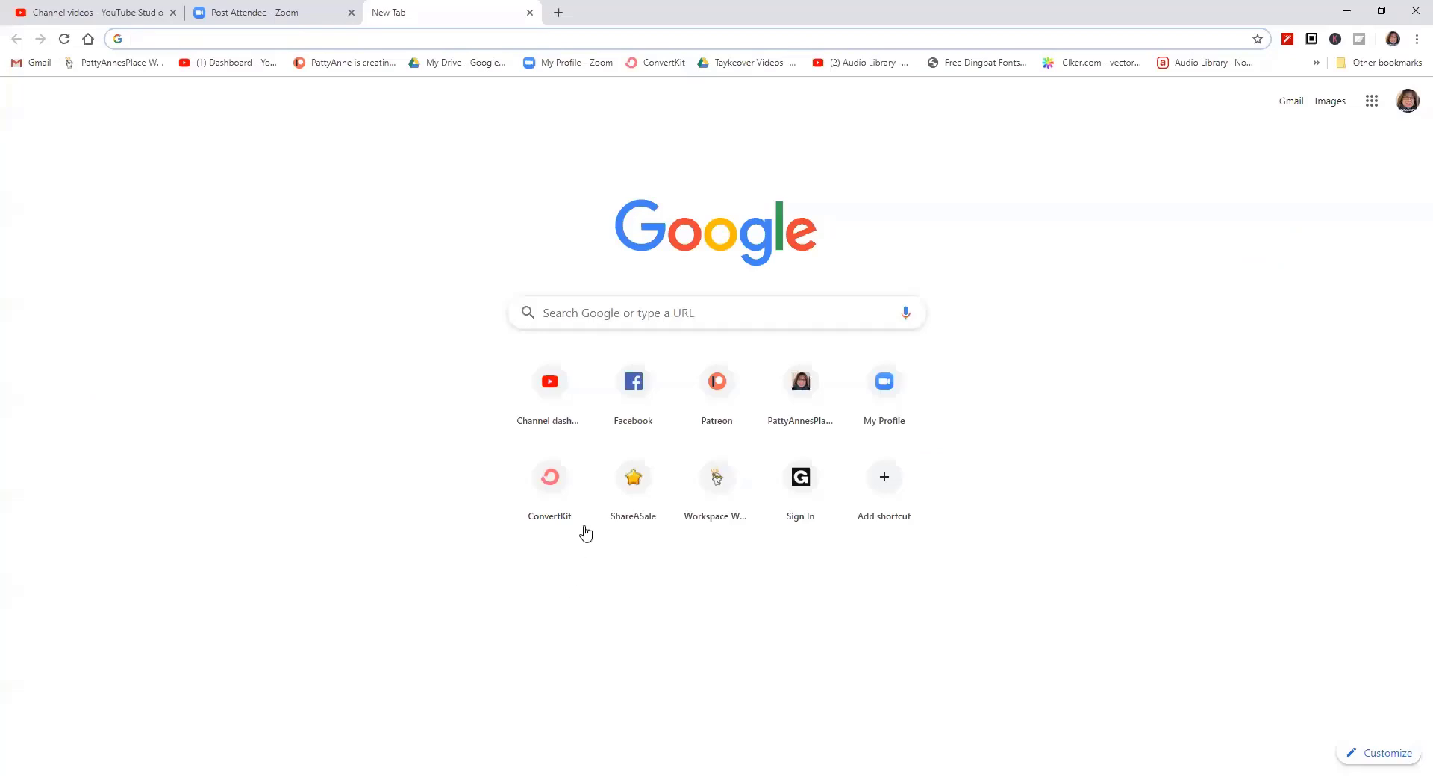
Switch to the Chrome browser and search Google for "BUFFALO PLAID"
{"action": "left_click", "coordinate": [638, 313]}
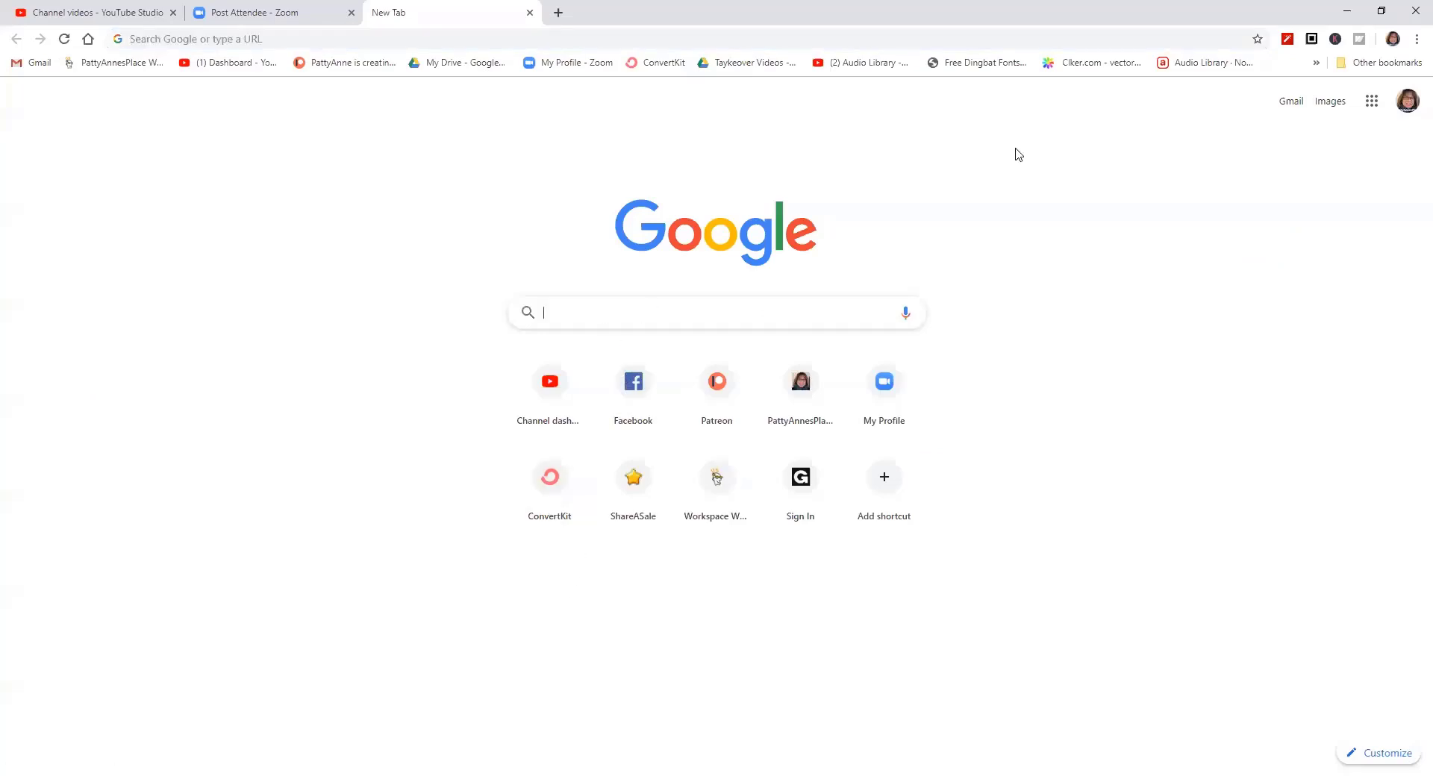
{"action": "type", "text": "BU"}
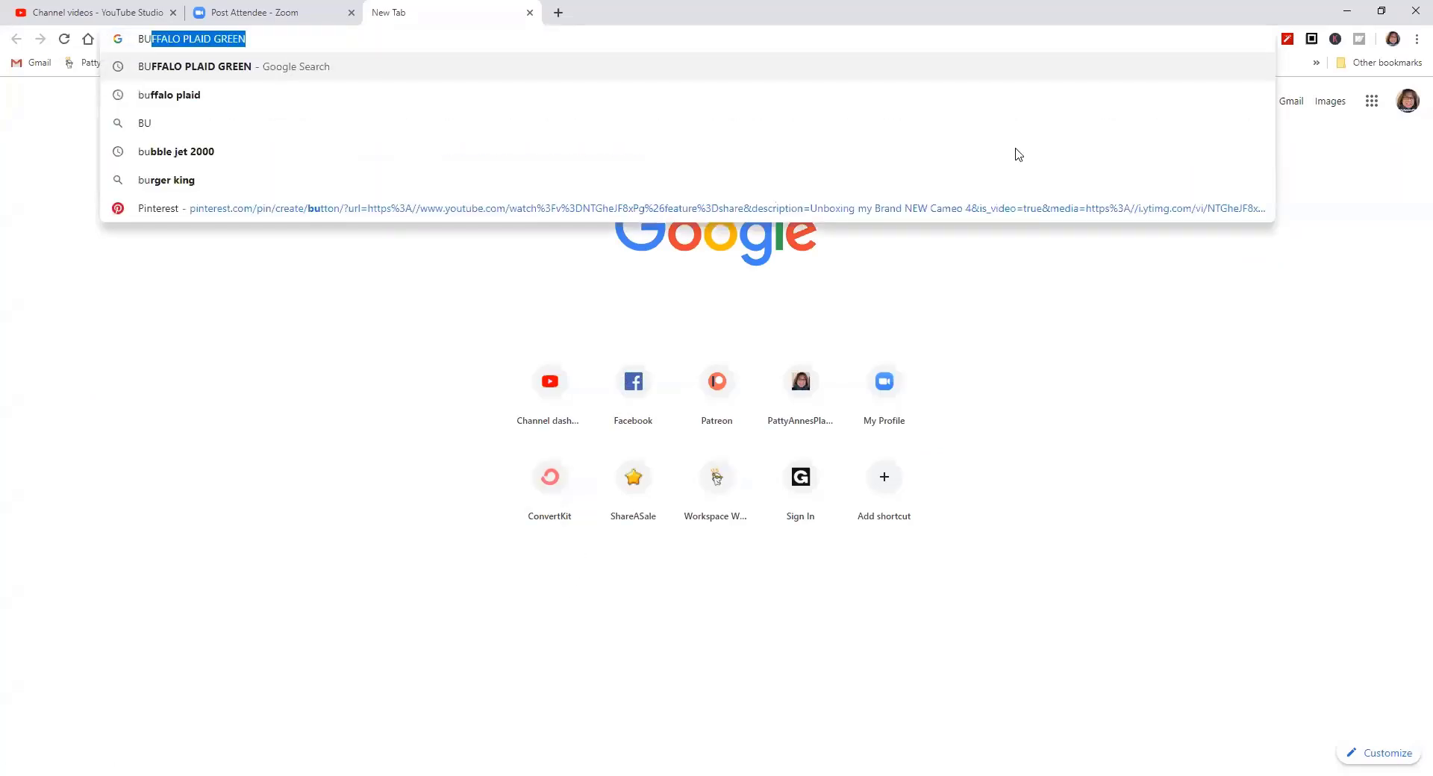
{"action": "type", "text": "FFA"}
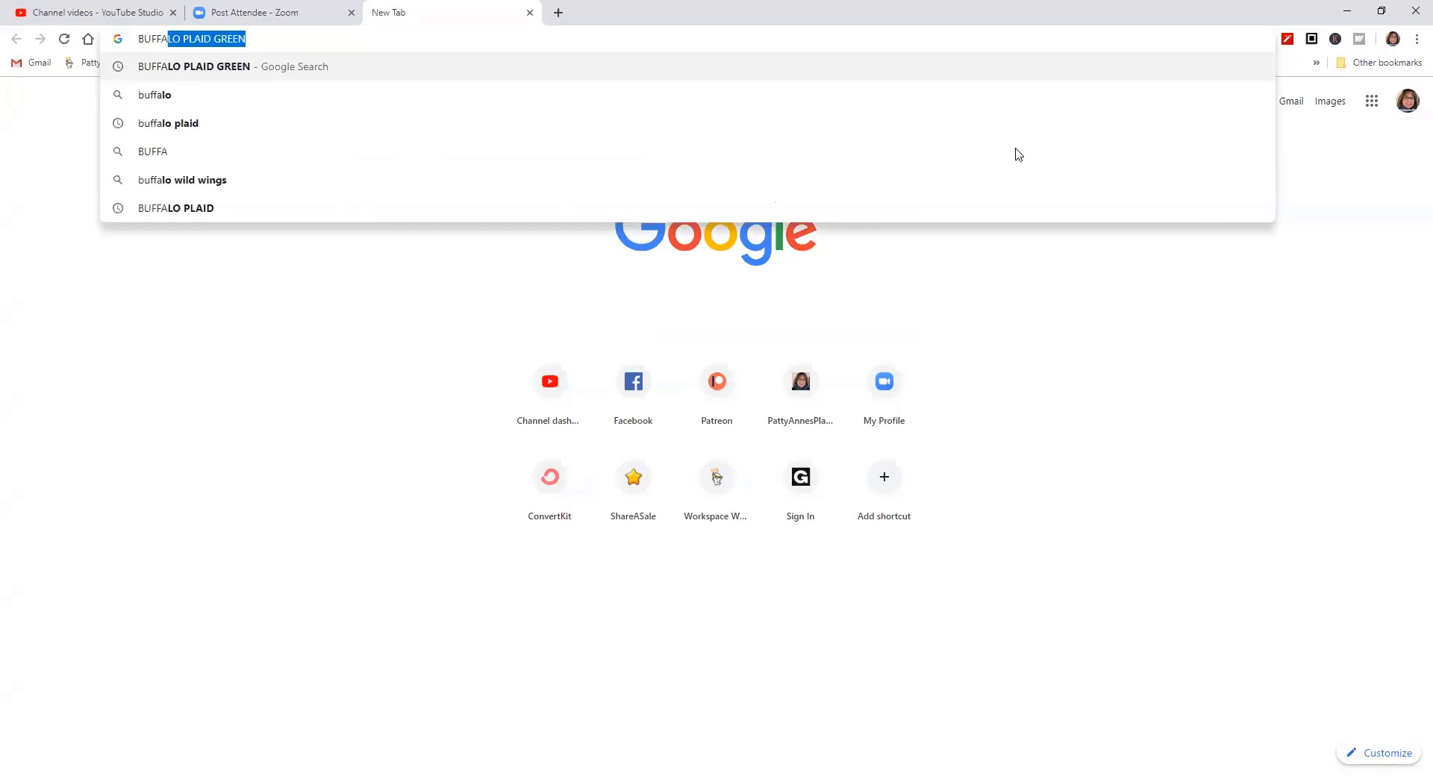
{"action": "type", "text": "O"}
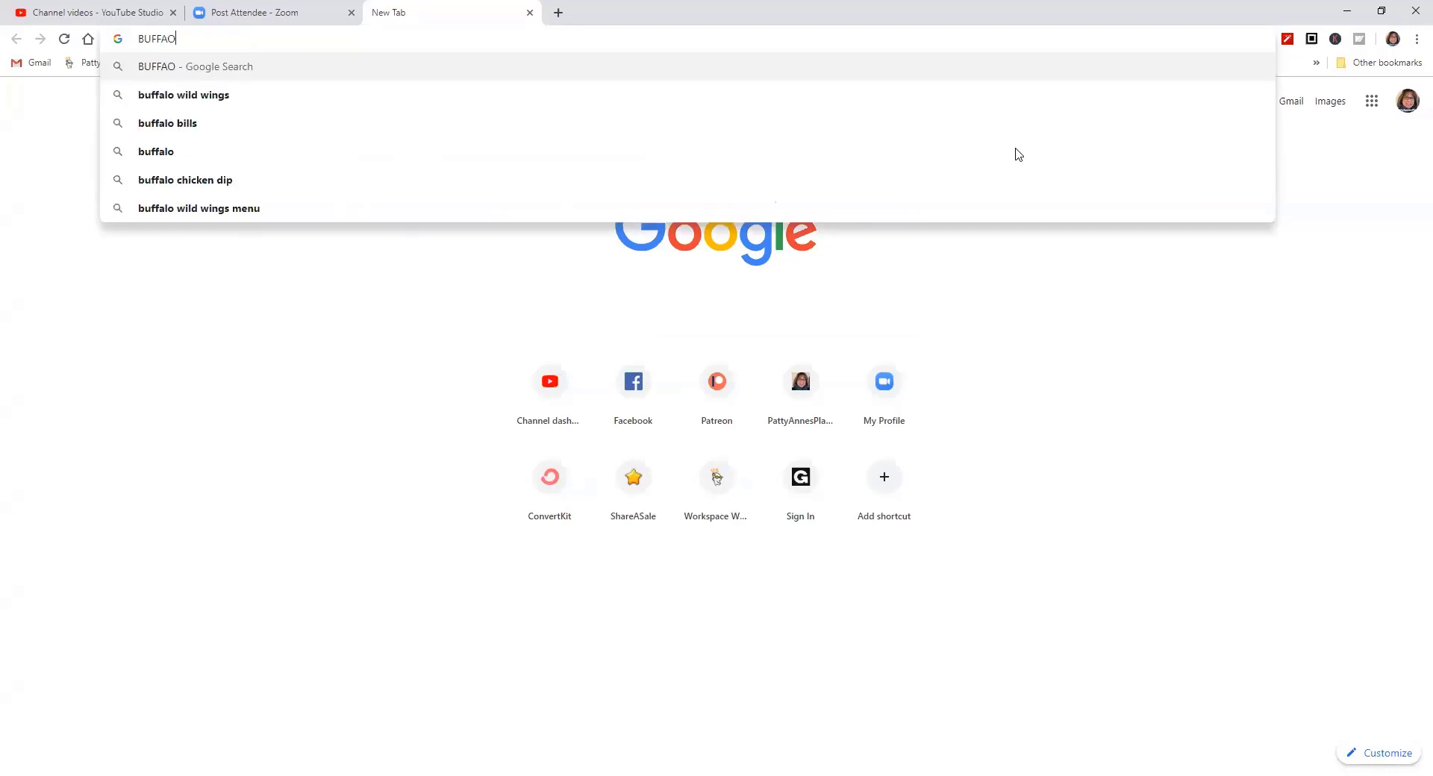
{"action": "type", "text": " PLAID"}
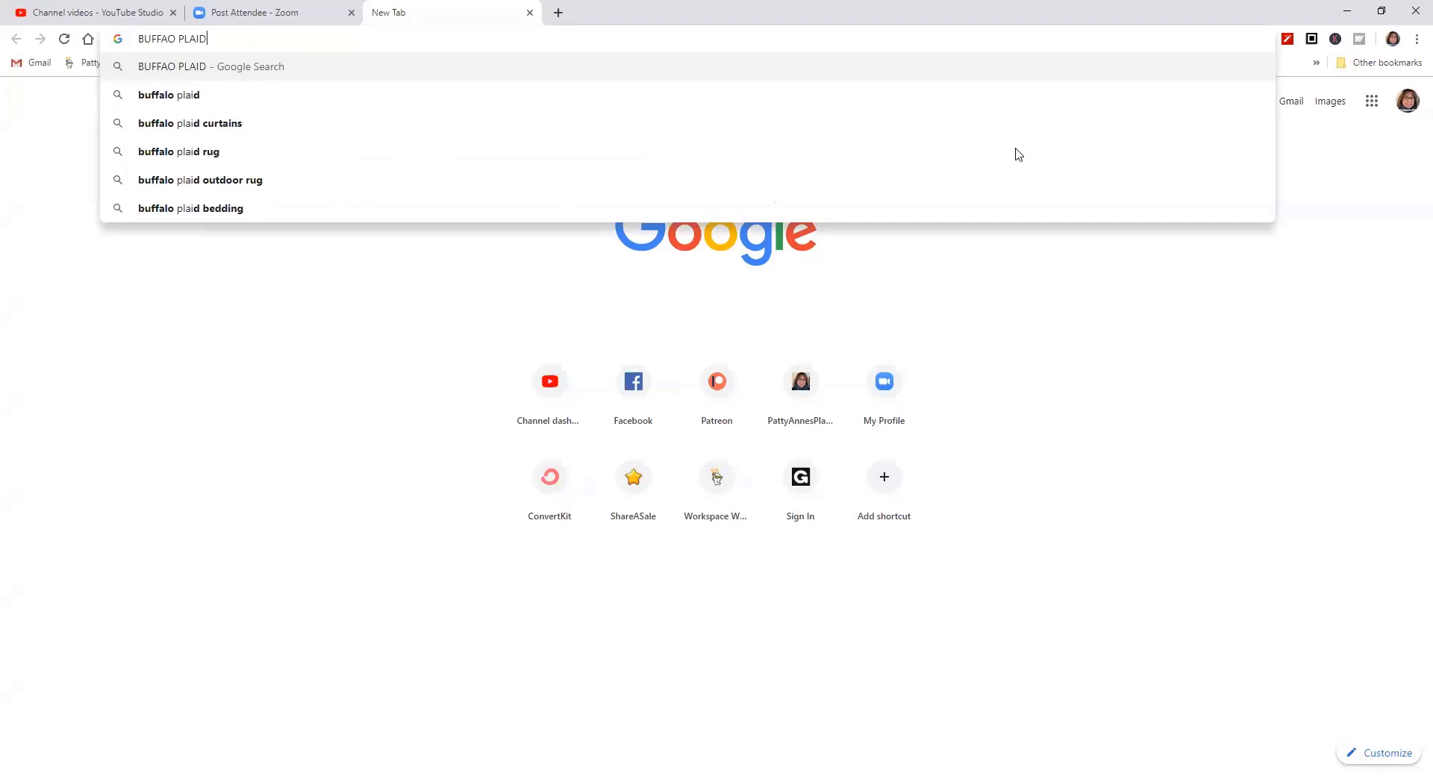
{"action": "key", "text": "Return"}
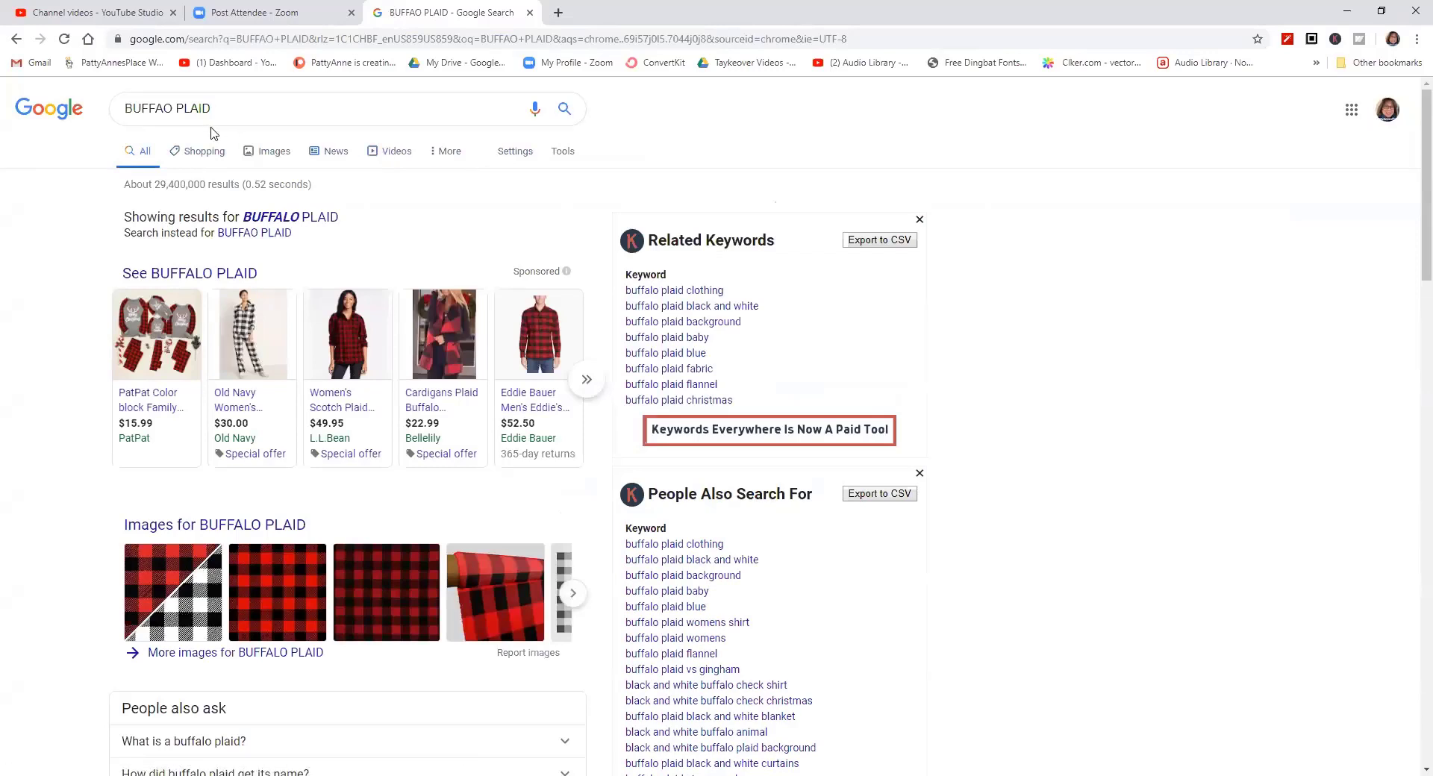
Show the image results for the buffalo plaid search and filter them to the Large size
{"action": "left_click", "coordinate": [273, 152]}
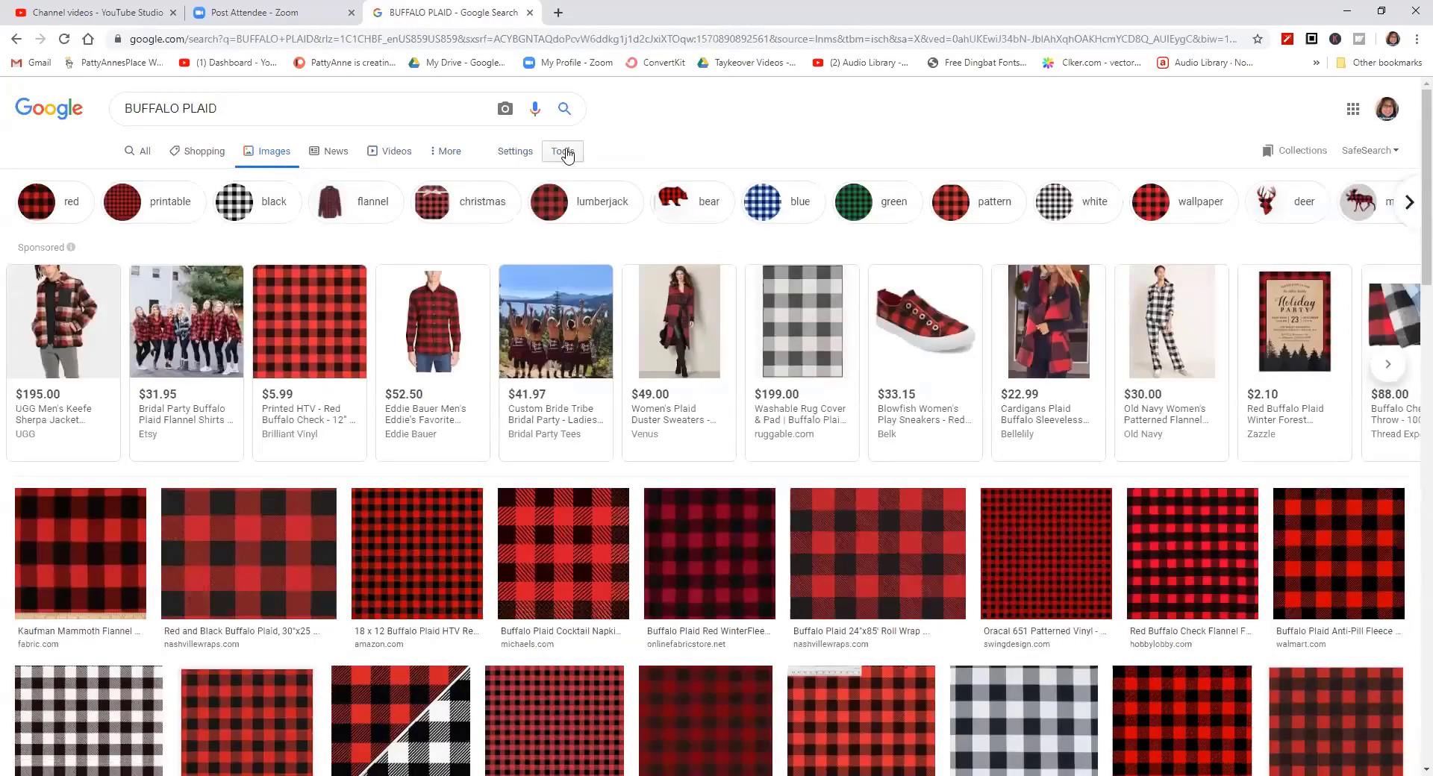
{"action": "left_click", "coordinate": [514, 151]}
{"action": "left_click", "coordinate": [564, 153]}
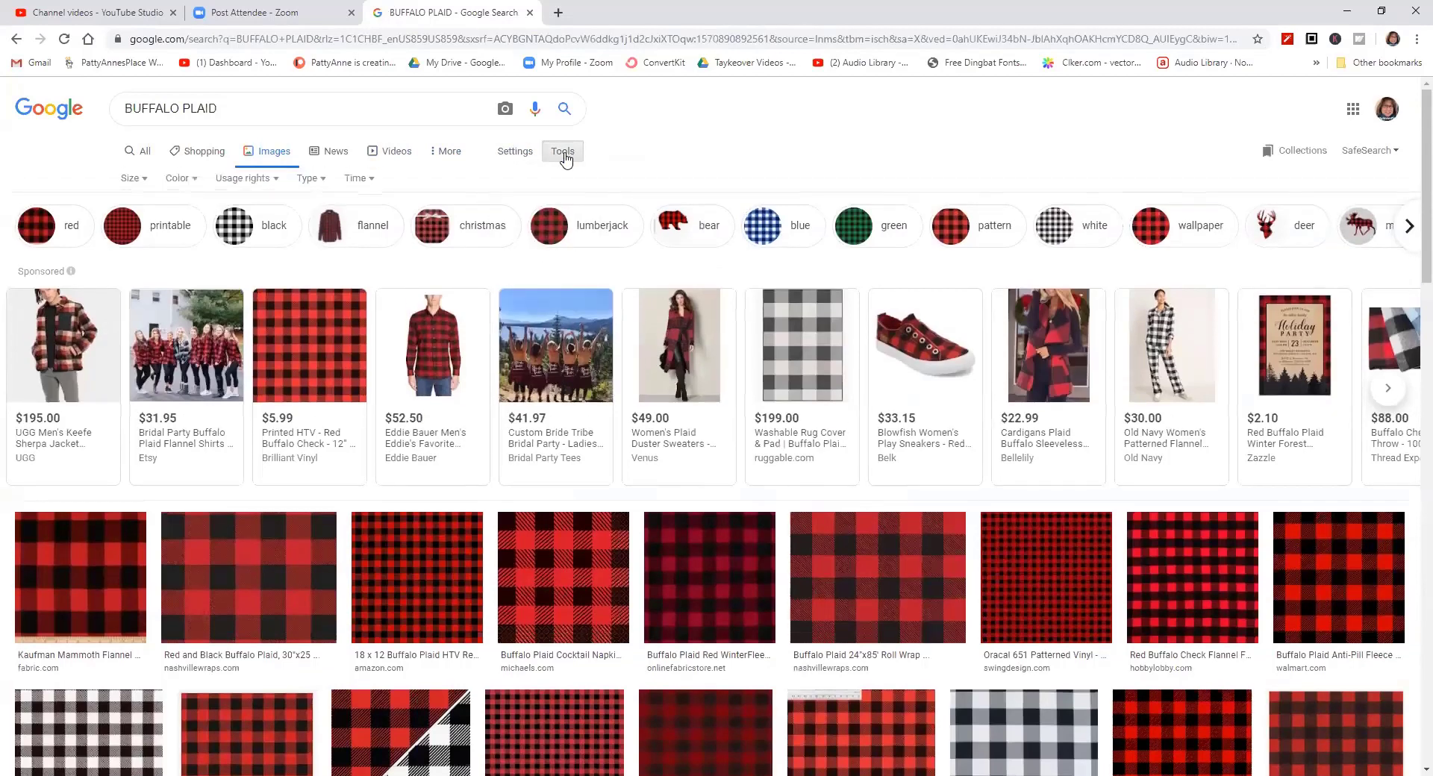
{"action": "left_click", "coordinate": [131, 179]}
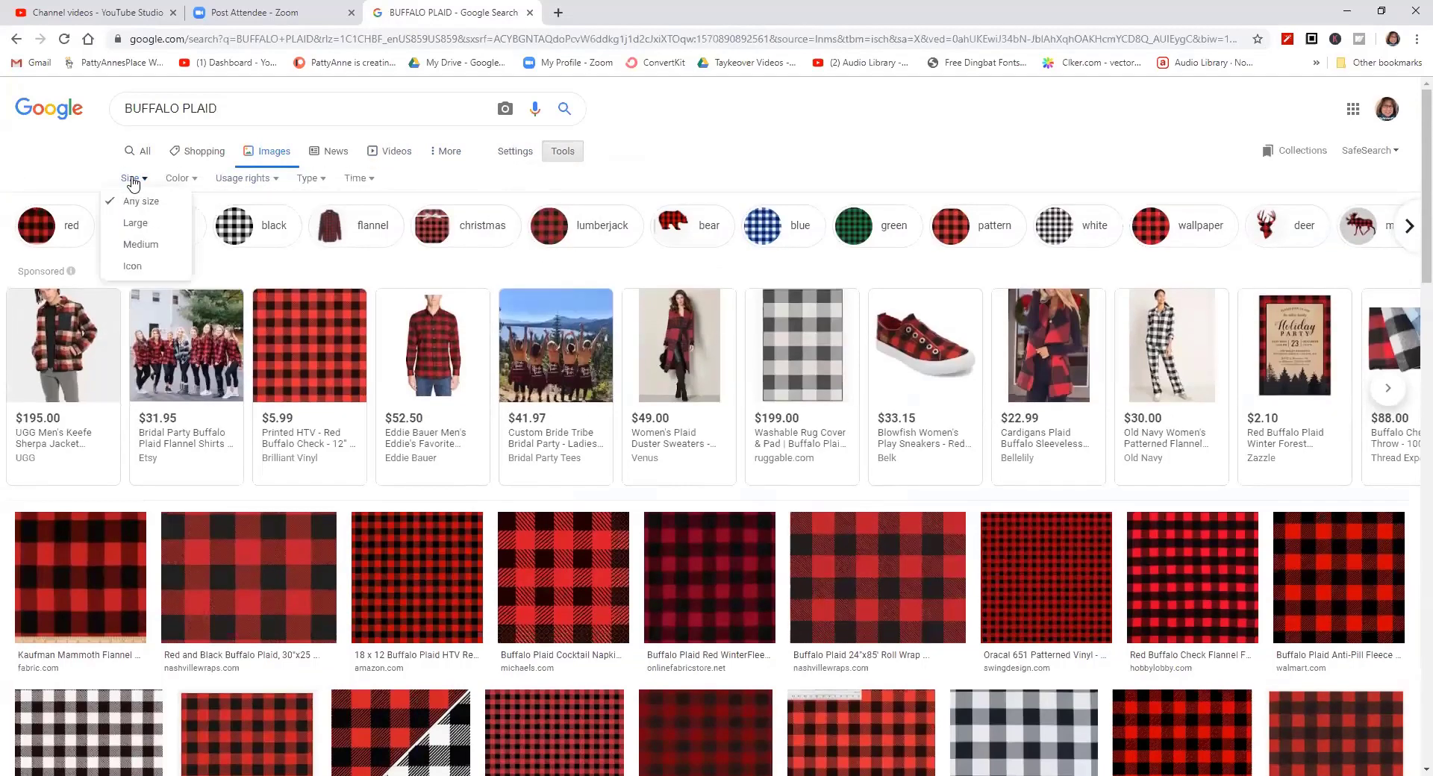
{"action": "left_click", "coordinate": [135, 225]}
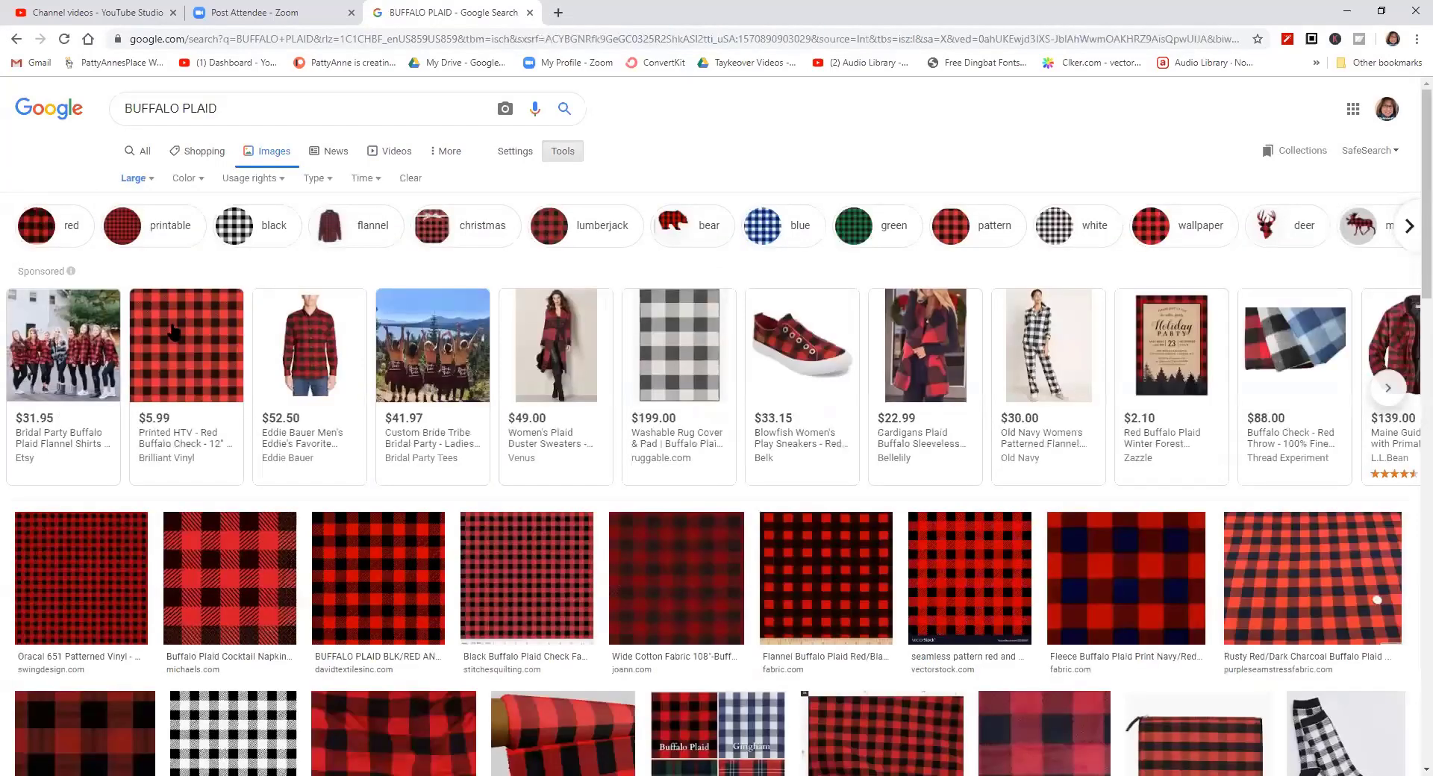
Open the preview of the Buffalo Plaid Cocktail Napkins image from michaels.com
{"action": "scroll", "coordinate": [997, 500], "scroll_direction": "down", "scroll_amount": 1}
{"action": "scroll", "coordinate": [997, 500], "scroll_direction": "down", "scroll_amount": 1}
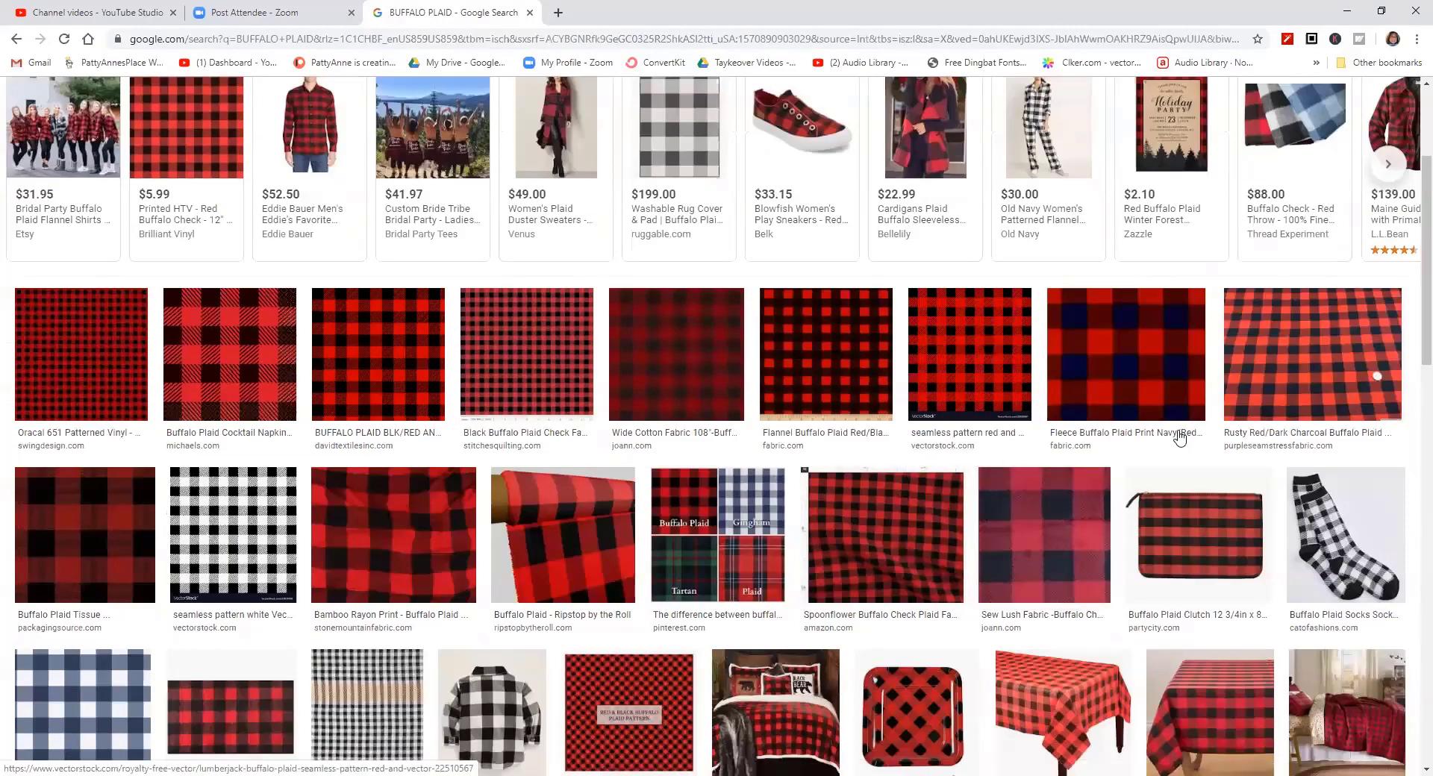
{"action": "left_click", "coordinate": [273, 384]}
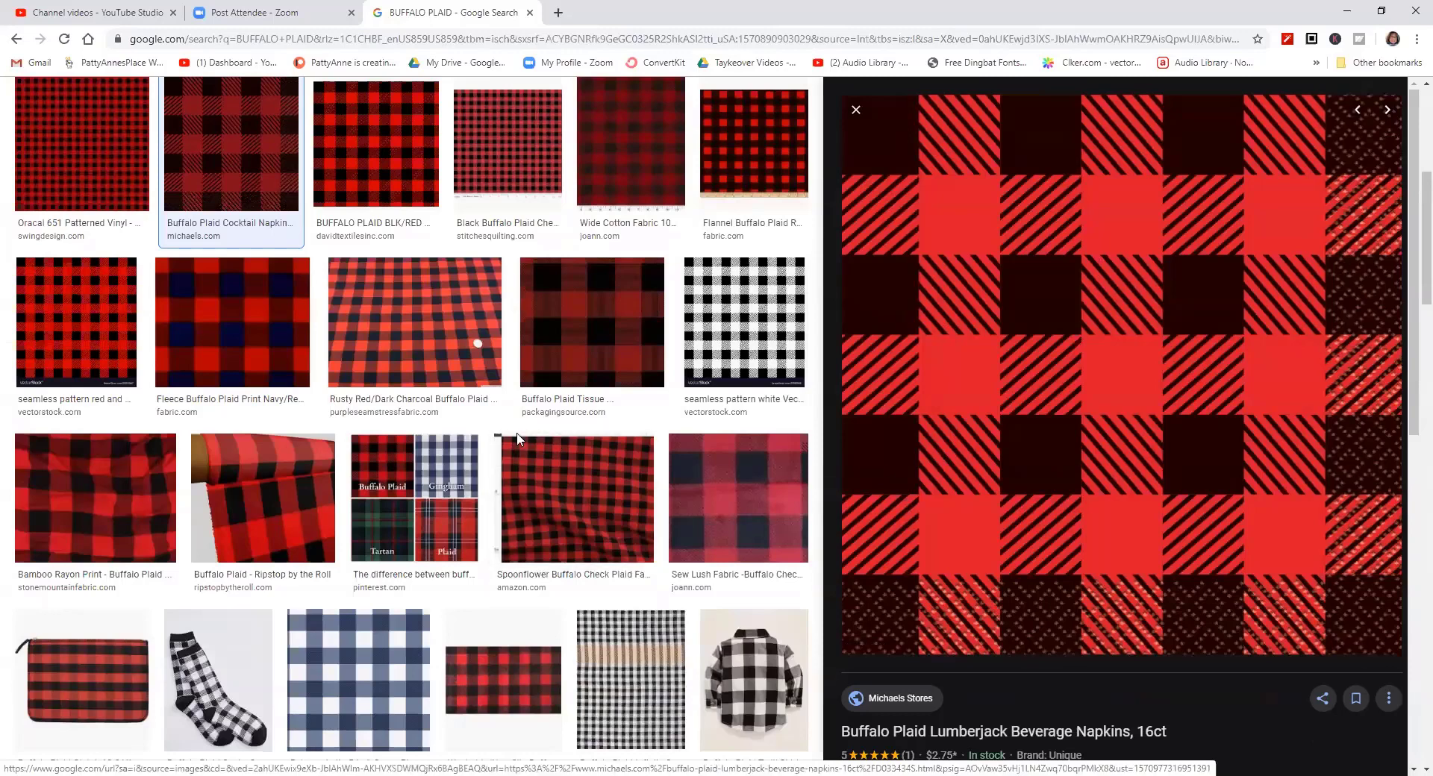
Browse the large buffalo plaid image results for other patterns and colors usable as fills
{"action": "scroll", "coordinate": [524, 445], "scroll_direction": "up", "scroll_amount": 1}
{"action": "scroll", "coordinate": [524, 446], "scroll_direction": "up", "scroll_amount": 1}
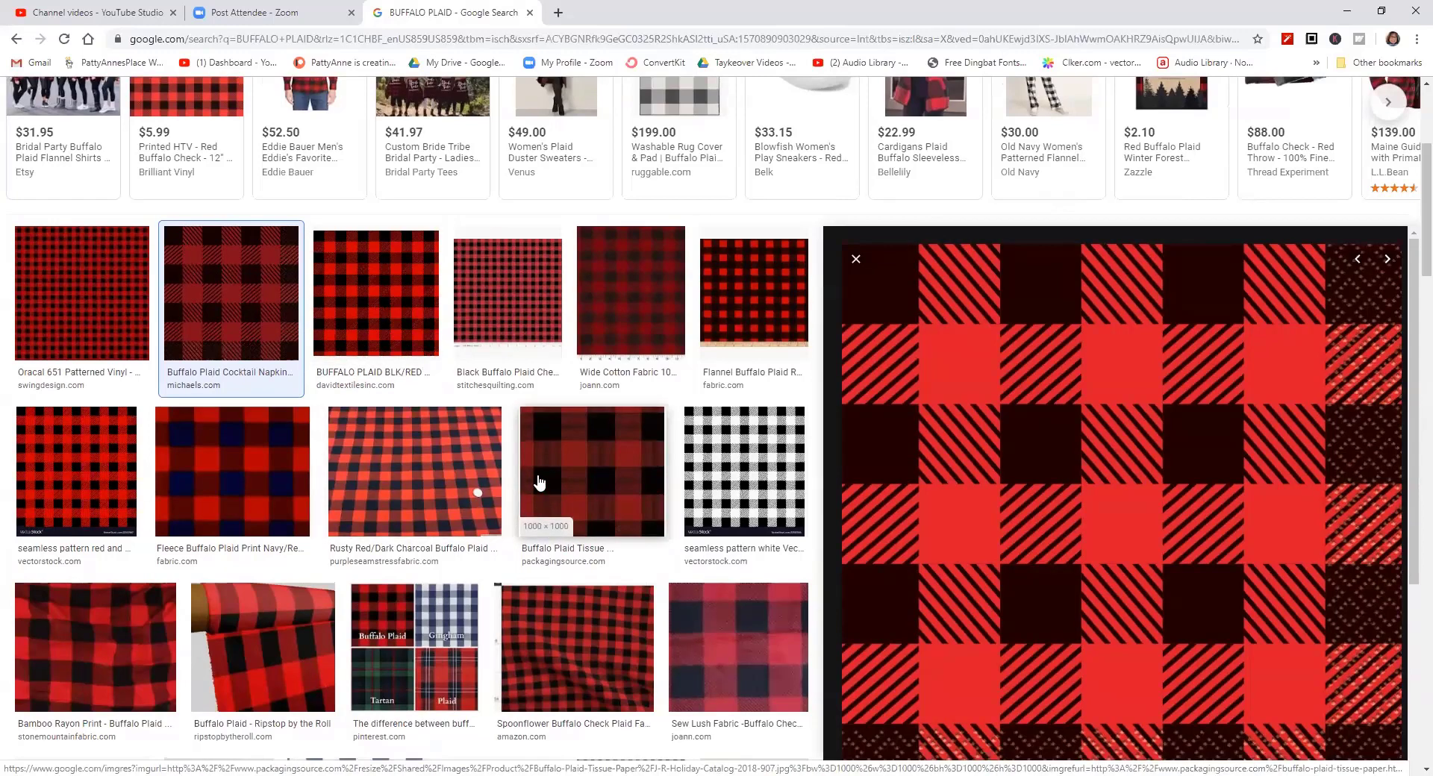
{"action": "scroll", "coordinate": [539, 483], "scroll_direction": "down", "scroll_amount": 1}
{"action": "scroll", "coordinate": [539, 489], "scroll_direction": "down", "scroll_amount": 5}
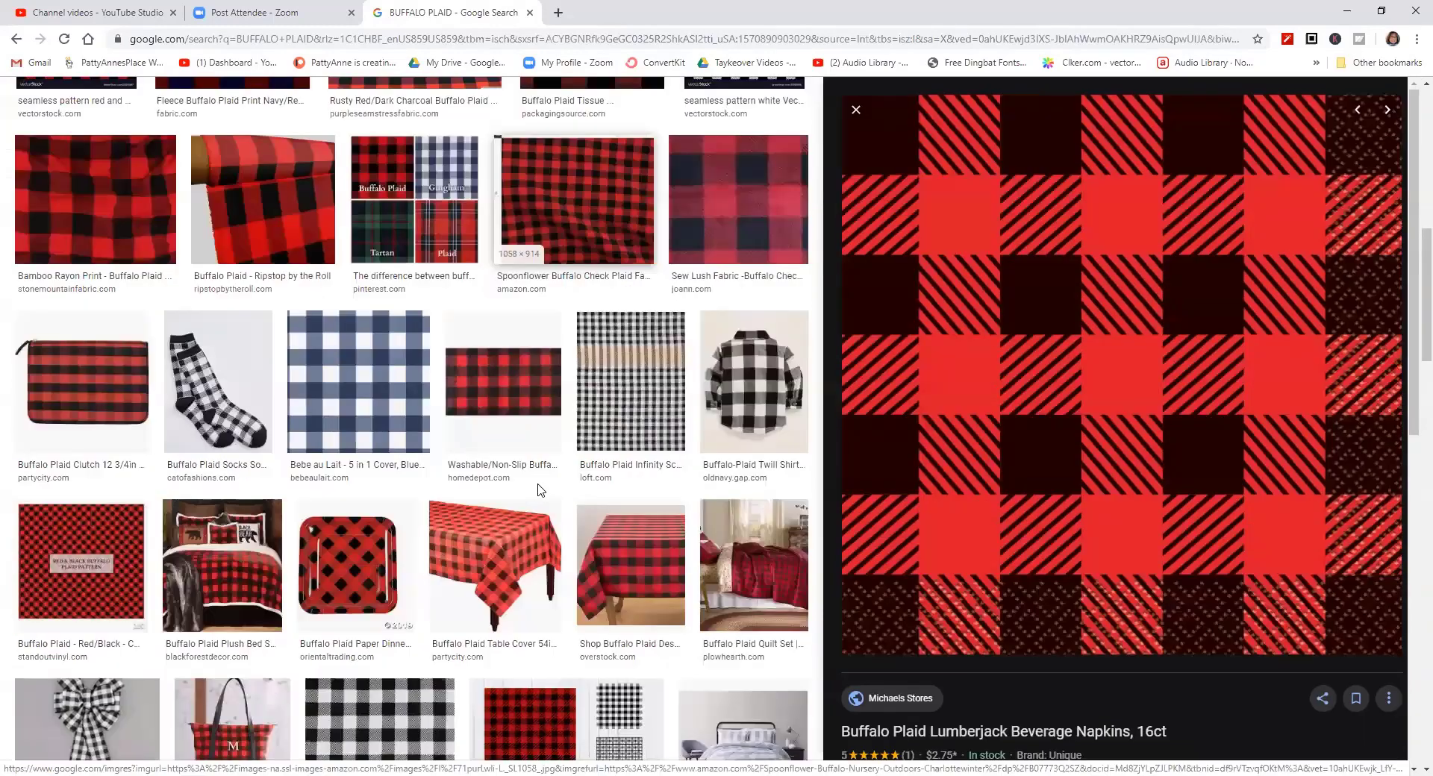
{"action": "scroll", "coordinate": [544, 489], "scroll_direction": "down", "scroll_amount": 5}
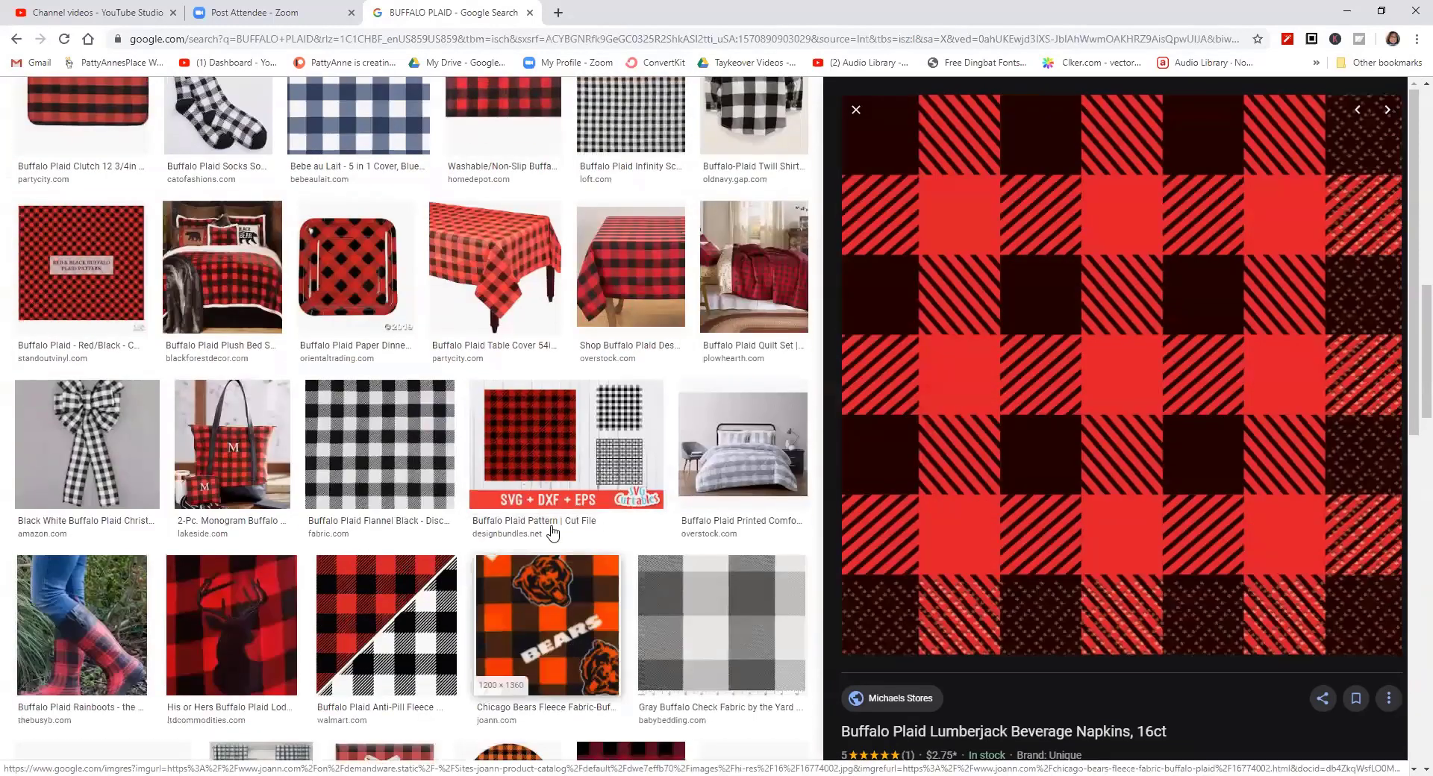
{"action": "scroll", "coordinate": [552, 538], "scroll_direction": "down", "scroll_amount": 4}
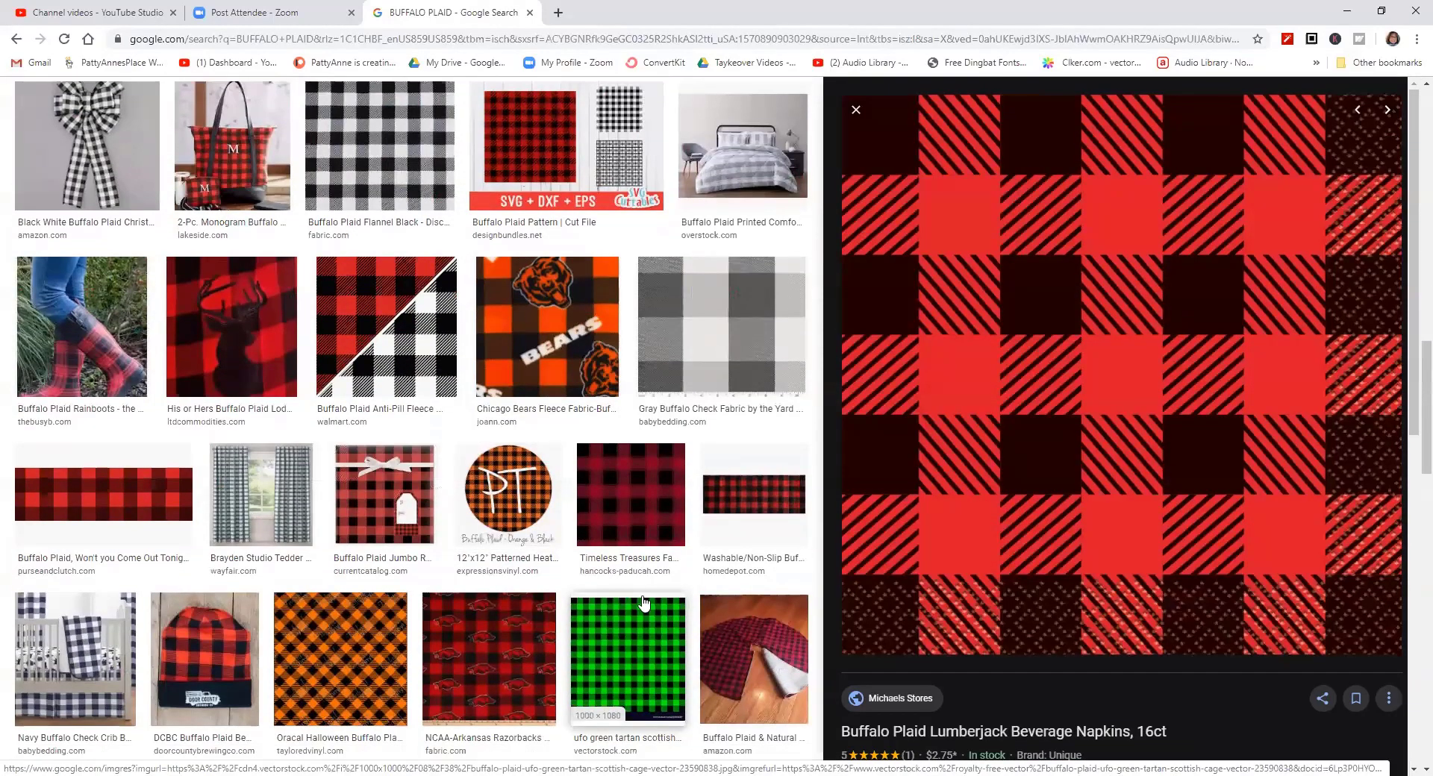
{"action": "scroll", "coordinate": [644, 598], "scroll_direction": "down", "scroll_amount": 3}
{"action": "scroll", "coordinate": [643, 593], "scroll_direction": "down", "scroll_amount": 1}
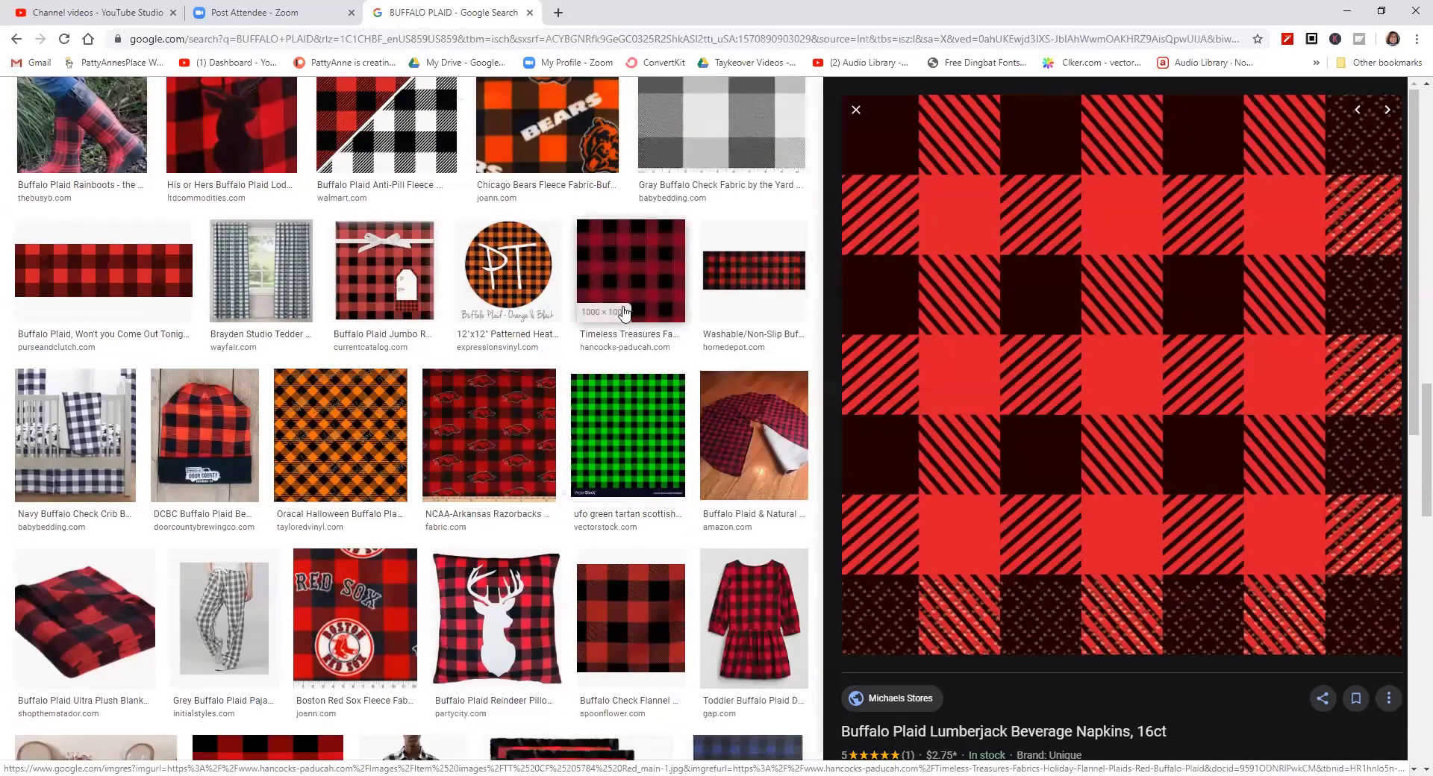
{"action": "scroll", "coordinate": [624, 314], "scroll_direction": "down", "scroll_amount": 4}
{"action": "scroll", "coordinate": [619, 328], "scroll_direction": "up", "scroll_amount": 4}
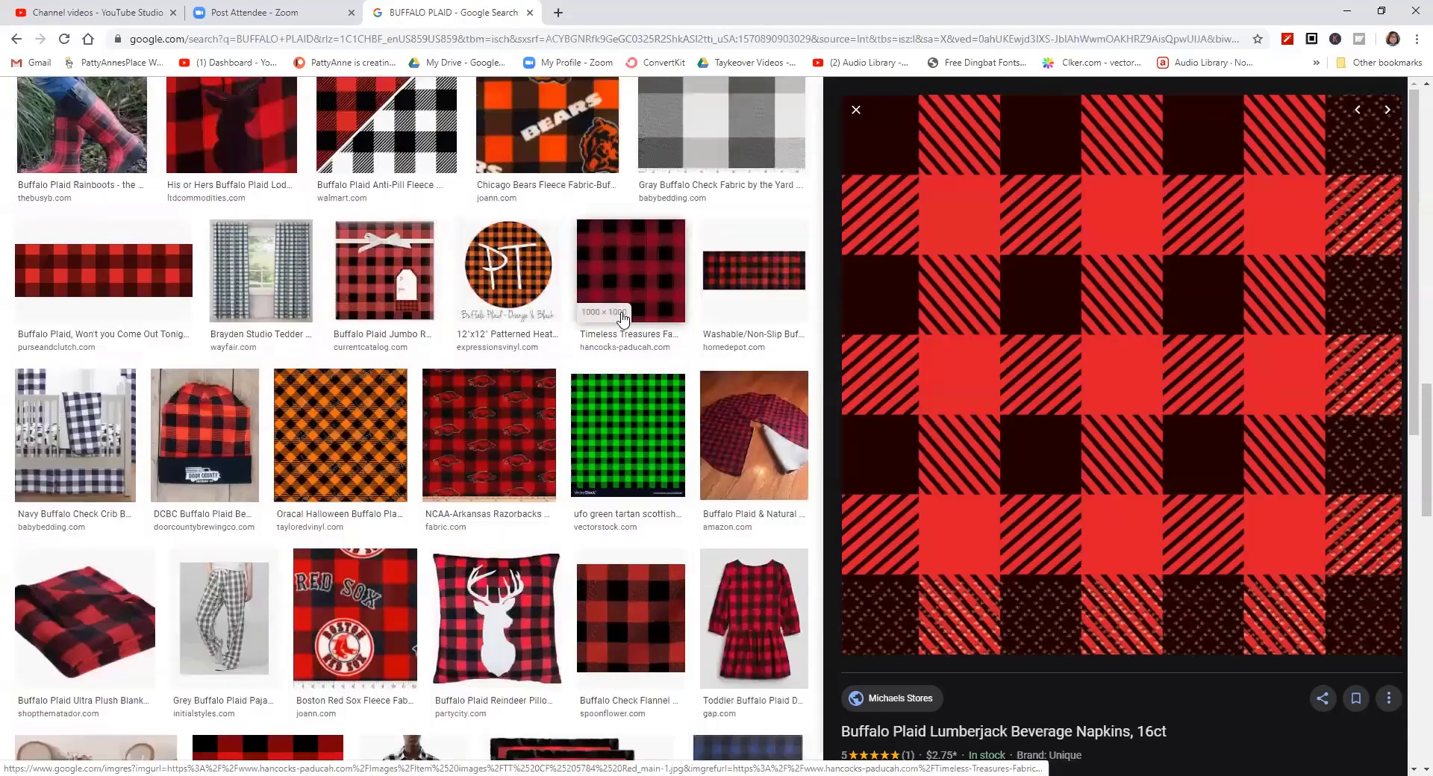
Preview the Timeless Treasures red buffalo plaid image from hancocks-paducah.com and browse further results for other usable patterns
{"action": "left_click", "coordinate": [624, 289]}
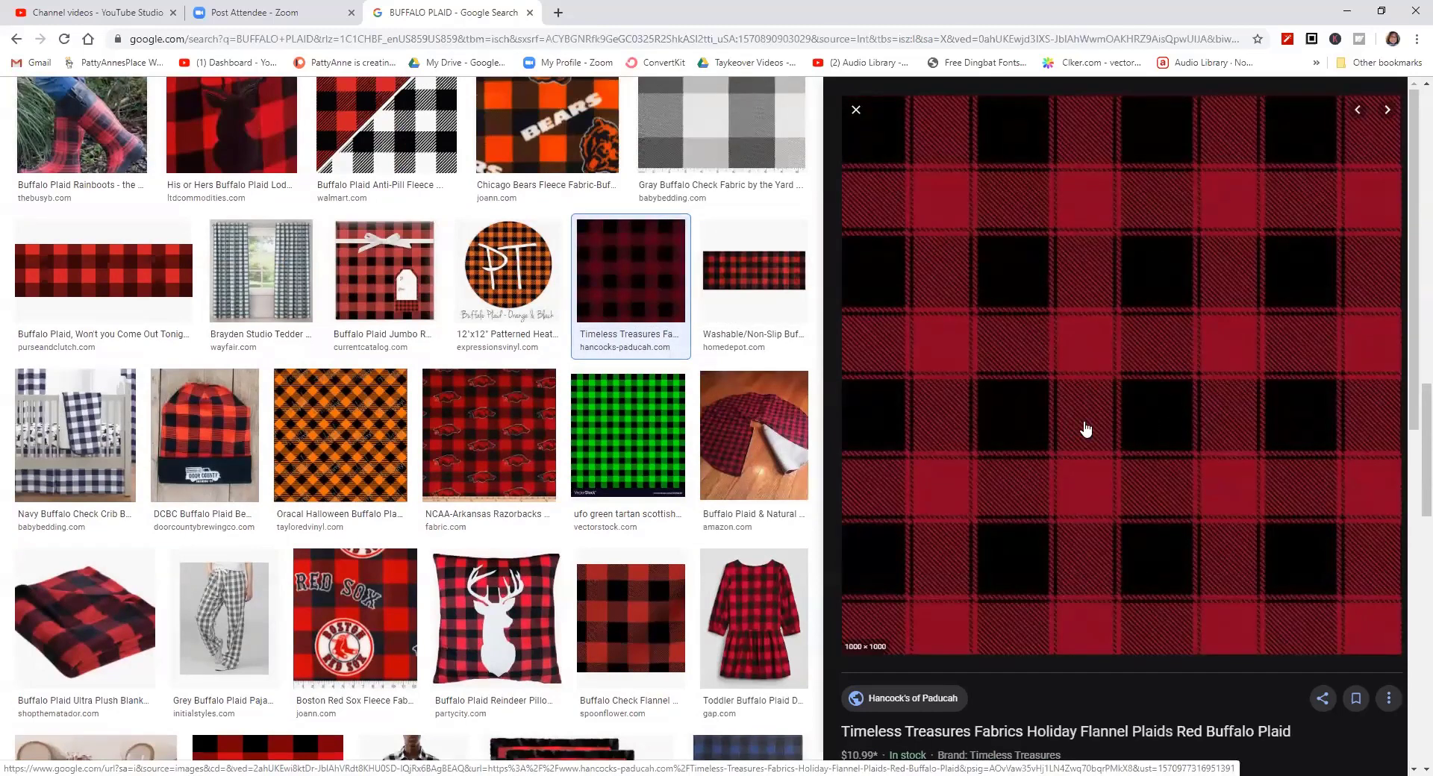
{"action": "scroll", "coordinate": [321, 478], "scroll_direction": "down", "scroll_amount": 3}
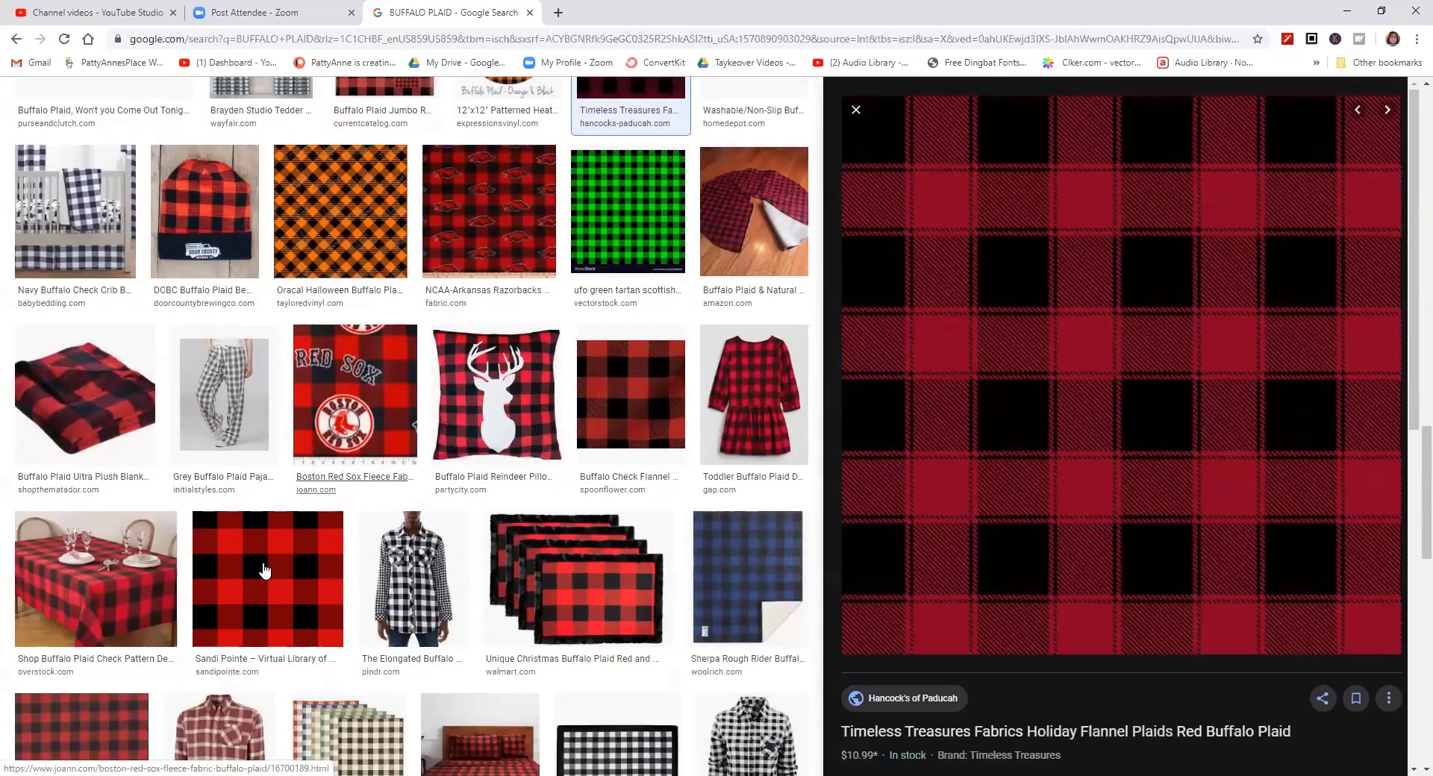
{"action": "scroll", "coordinate": [373, 537], "scroll_direction": "down", "scroll_amount": 3}
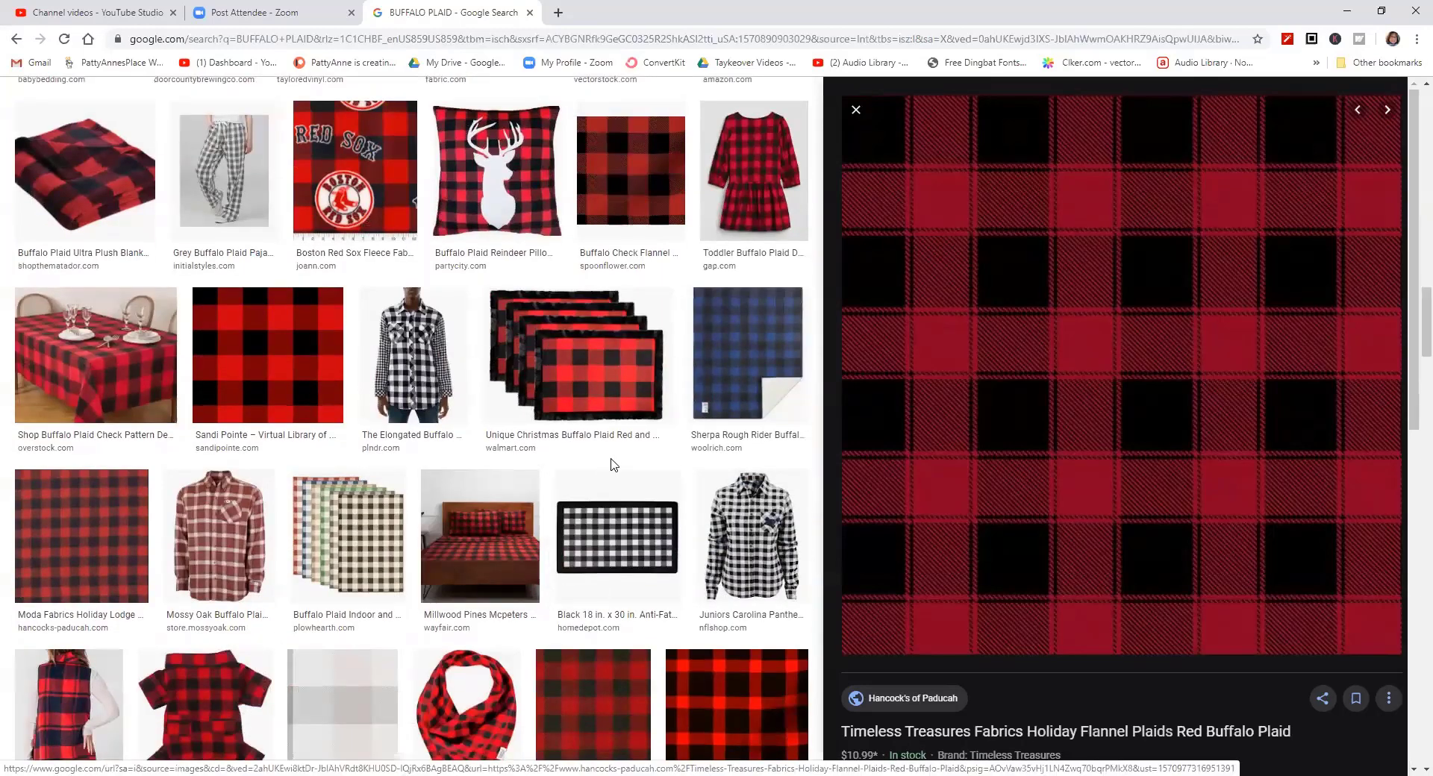
{"action": "scroll", "coordinate": [613, 465], "scroll_direction": "down", "scroll_amount": 5}
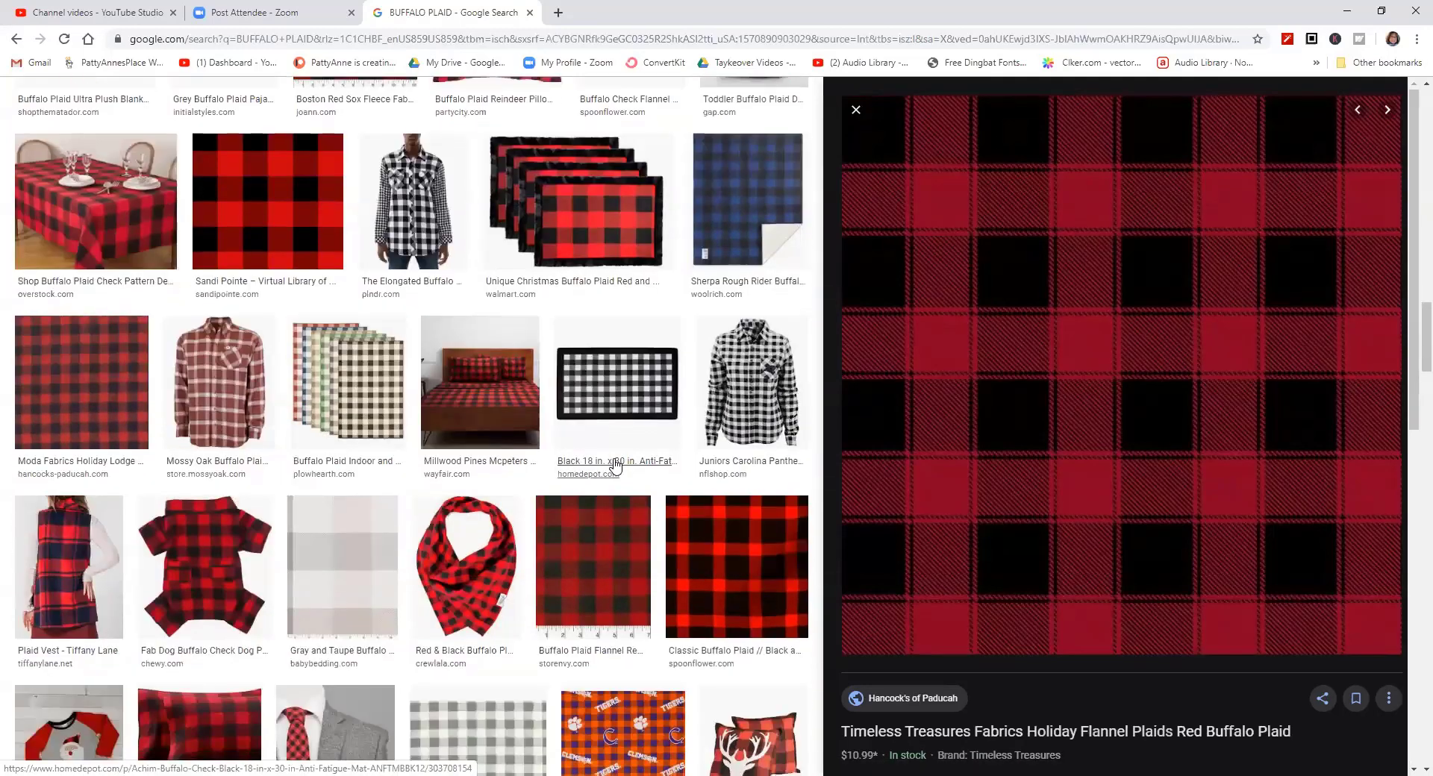
{"action": "scroll", "coordinate": [614, 468], "scroll_direction": "down", "scroll_amount": 1}
{"action": "scroll", "coordinate": [614, 468], "scroll_direction": "up", "scroll_amount": 1}
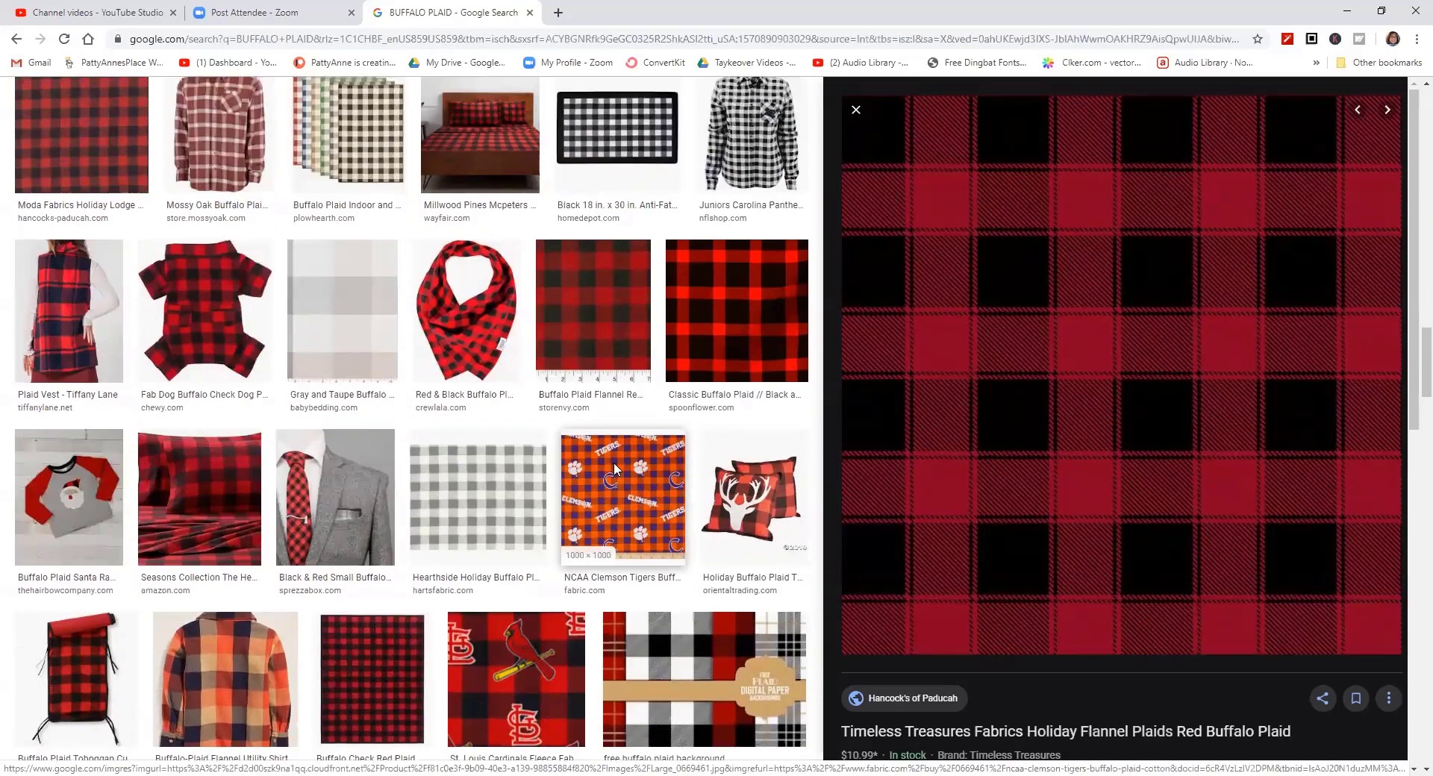
{"action": "scroll", "coordinate": [614, 468], "scroll_direction": "down", "scroll_amount": 4}
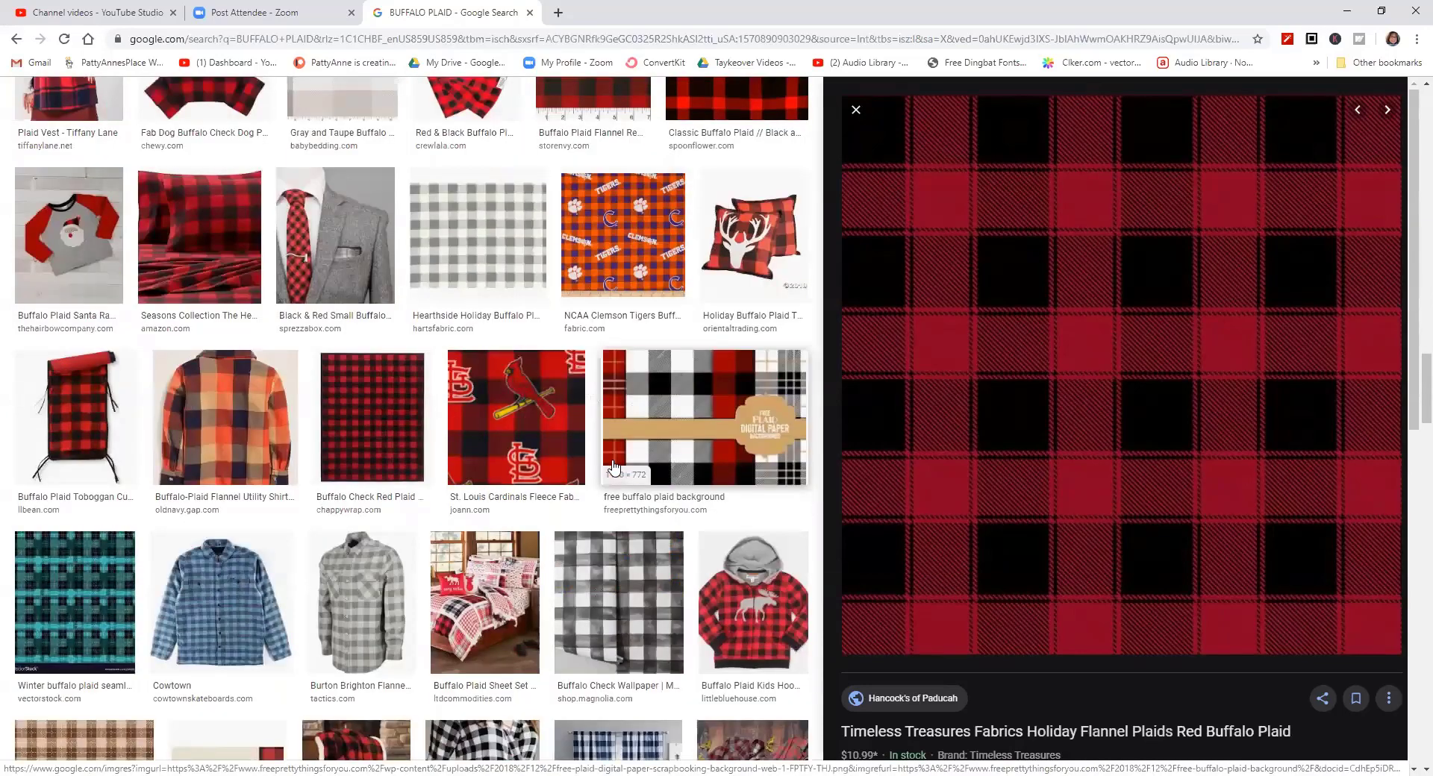
{"action": "scroll", "coordinate": [614, 468], "scroll_direction": "up", "scroll_amount": 9}
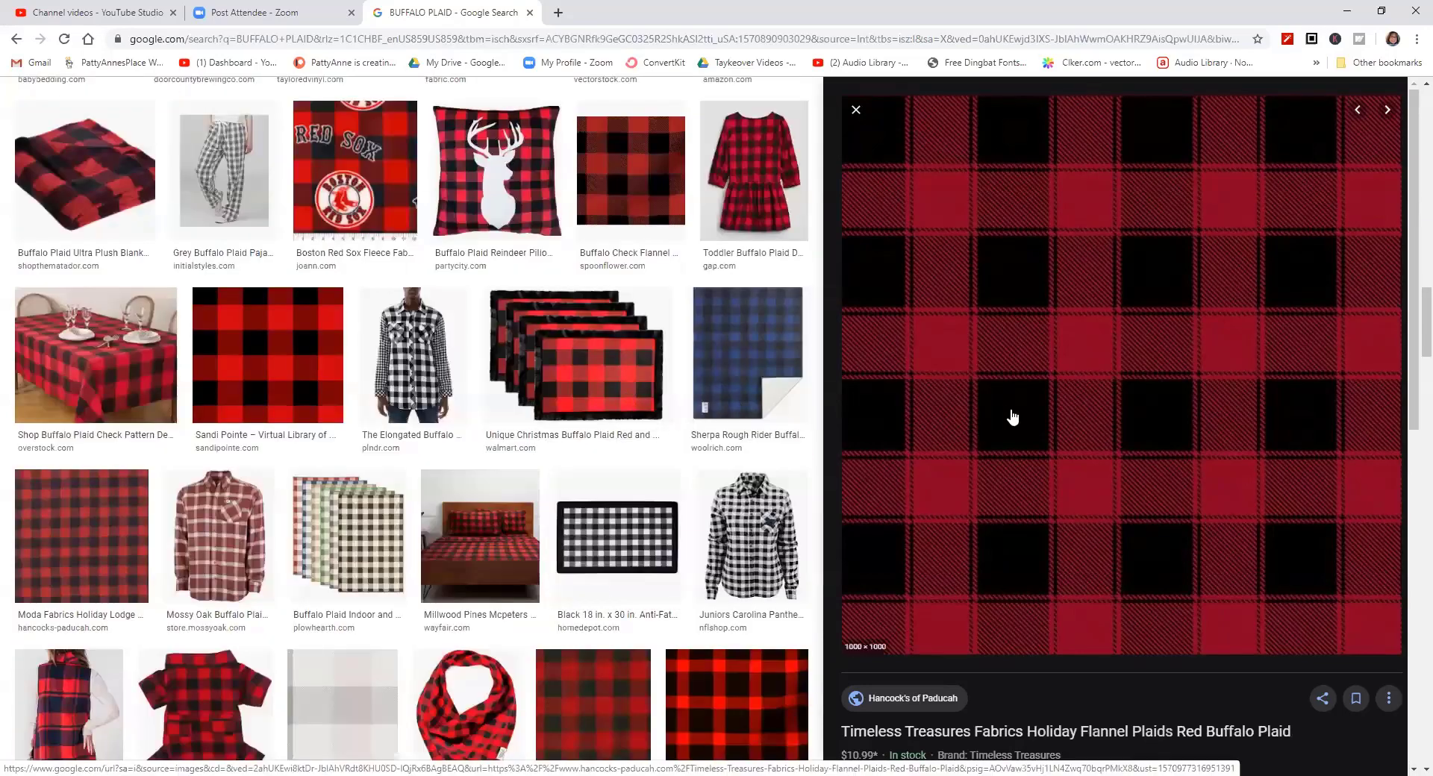
Save the previewed Timeless Treasures buffalo plaid image to the Downloads folder as PLAID
{"action": "right_click", "coordinate": [1106, 364]}
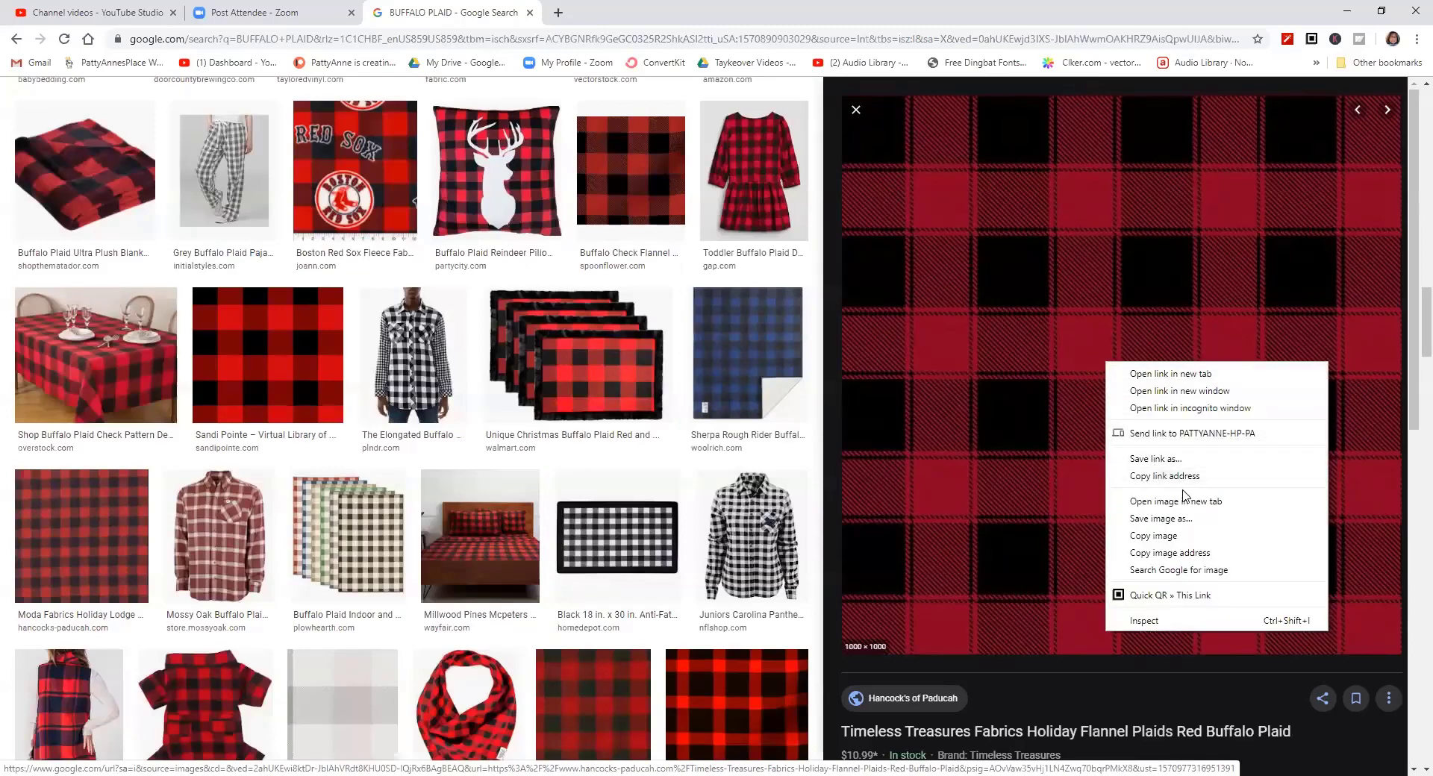
{"action": "left_click", "coordinate": [1181, 523]}
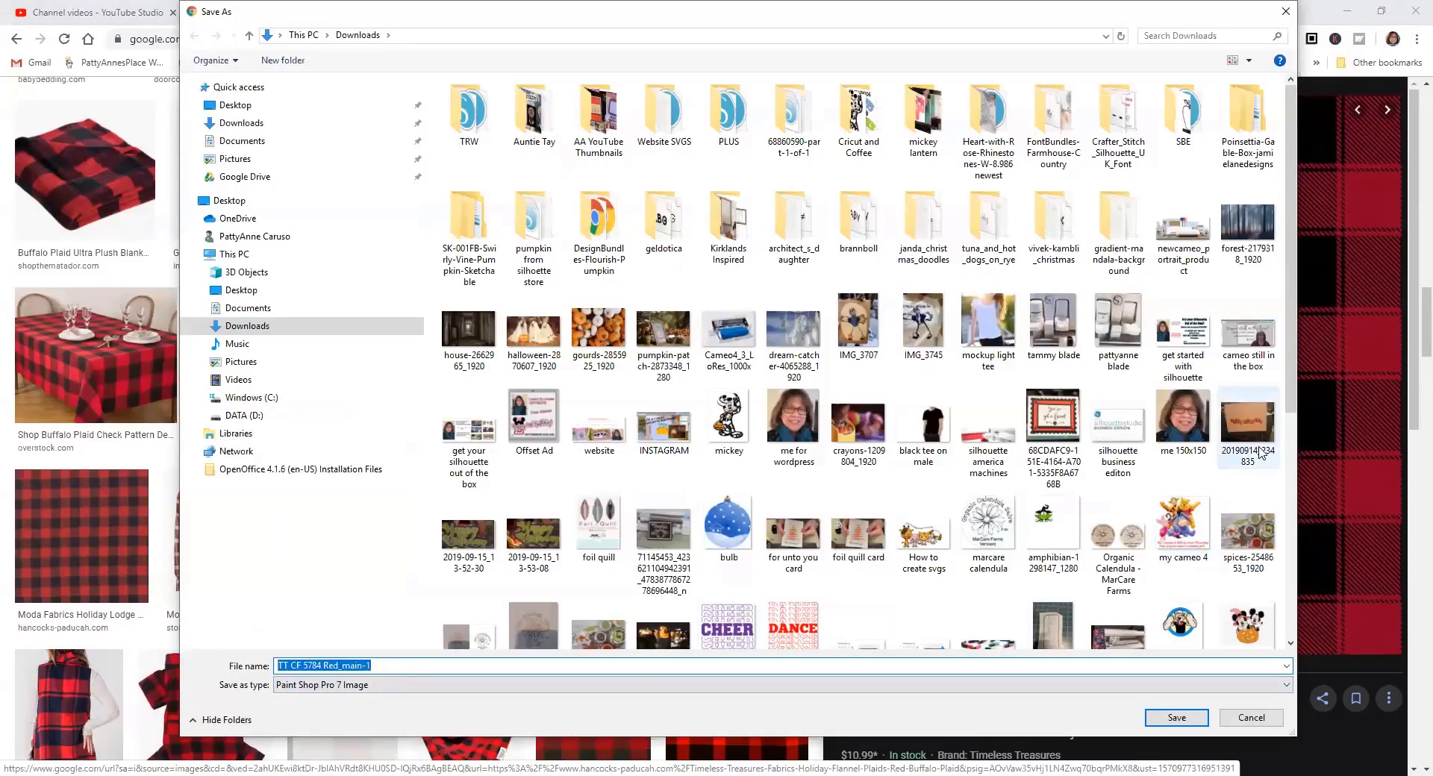
{"action": "type", "text": "PLAID"}
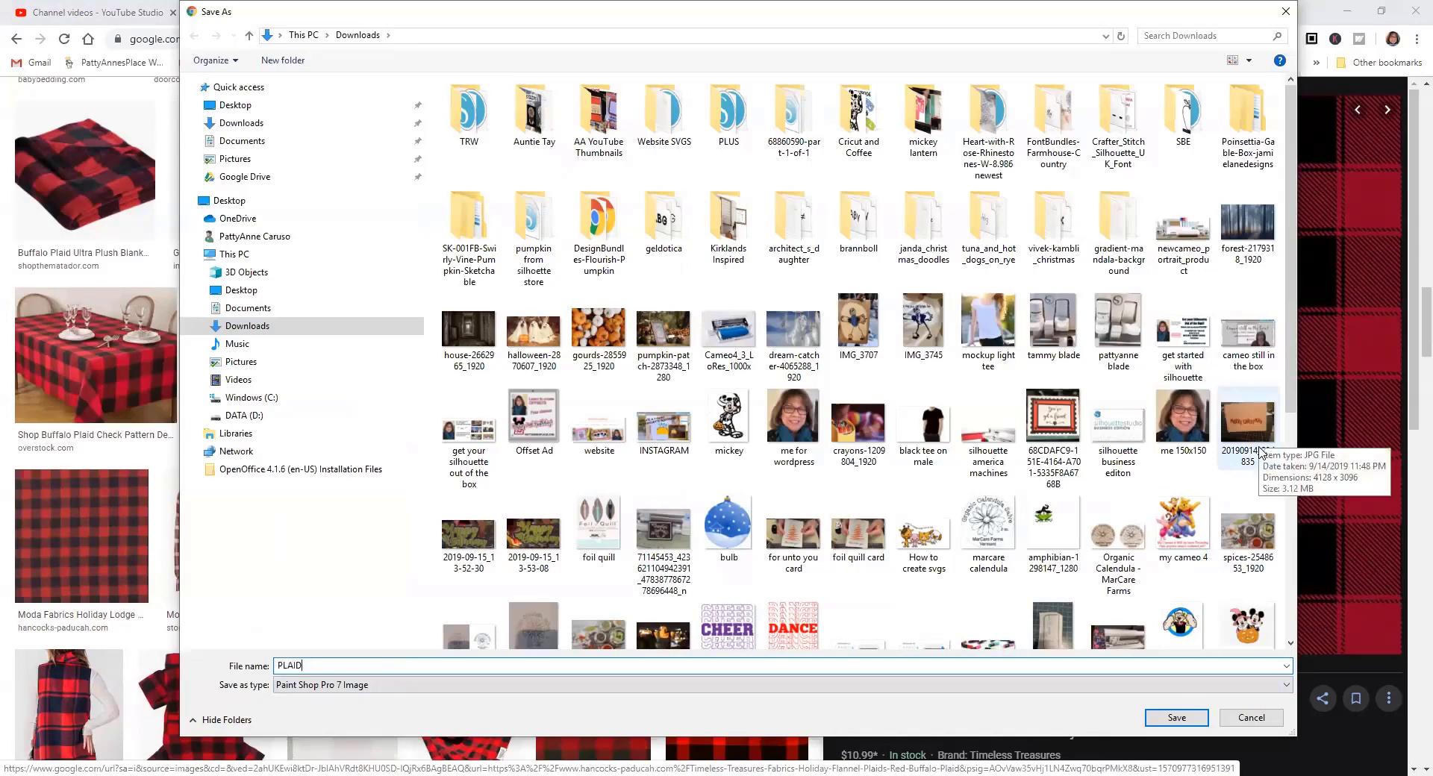
{"action": "left_click", "coordinate": [1177, 718]}
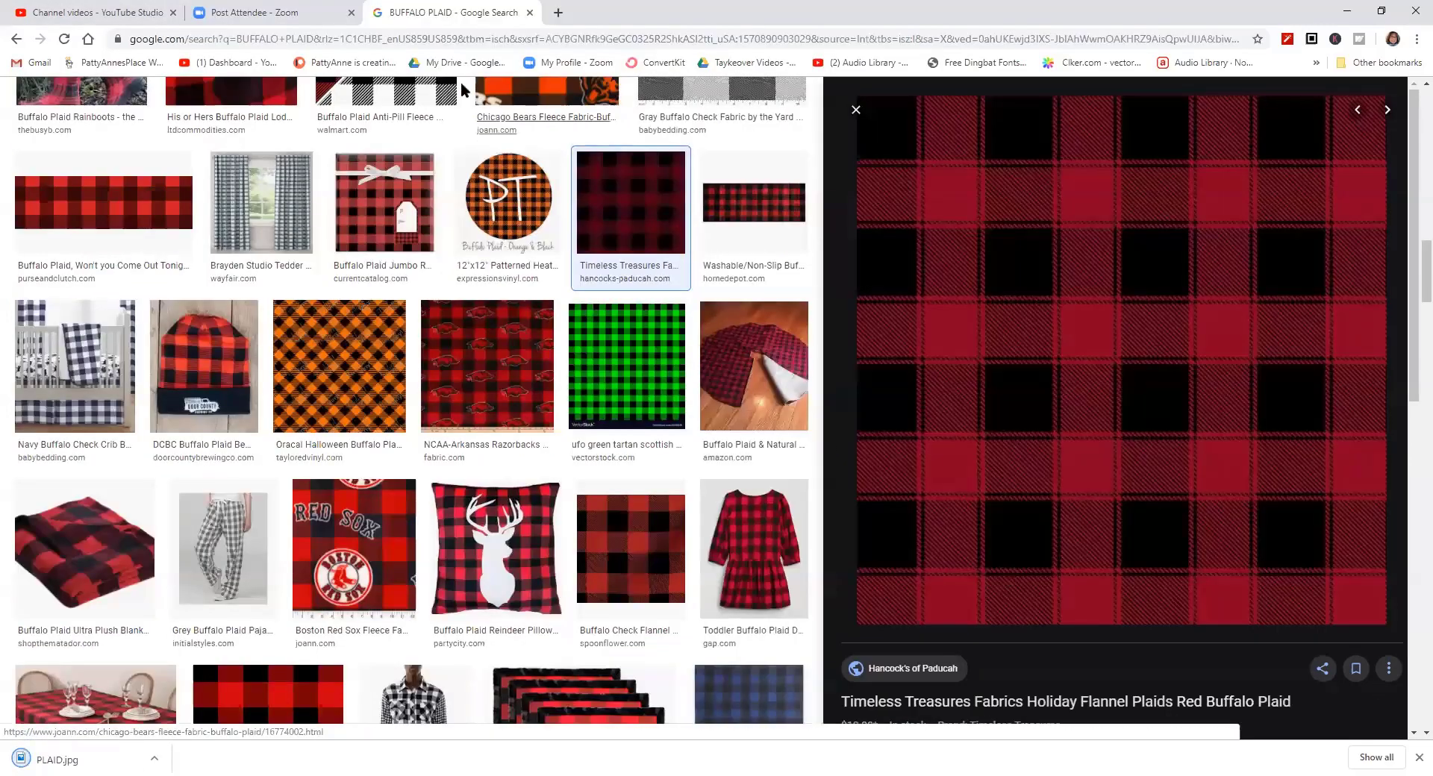
Switch to Silhouette Studio and import the PLAID image from the Downloads folder into the library
{"action": "left_click", "coordinate": [536, 775]}
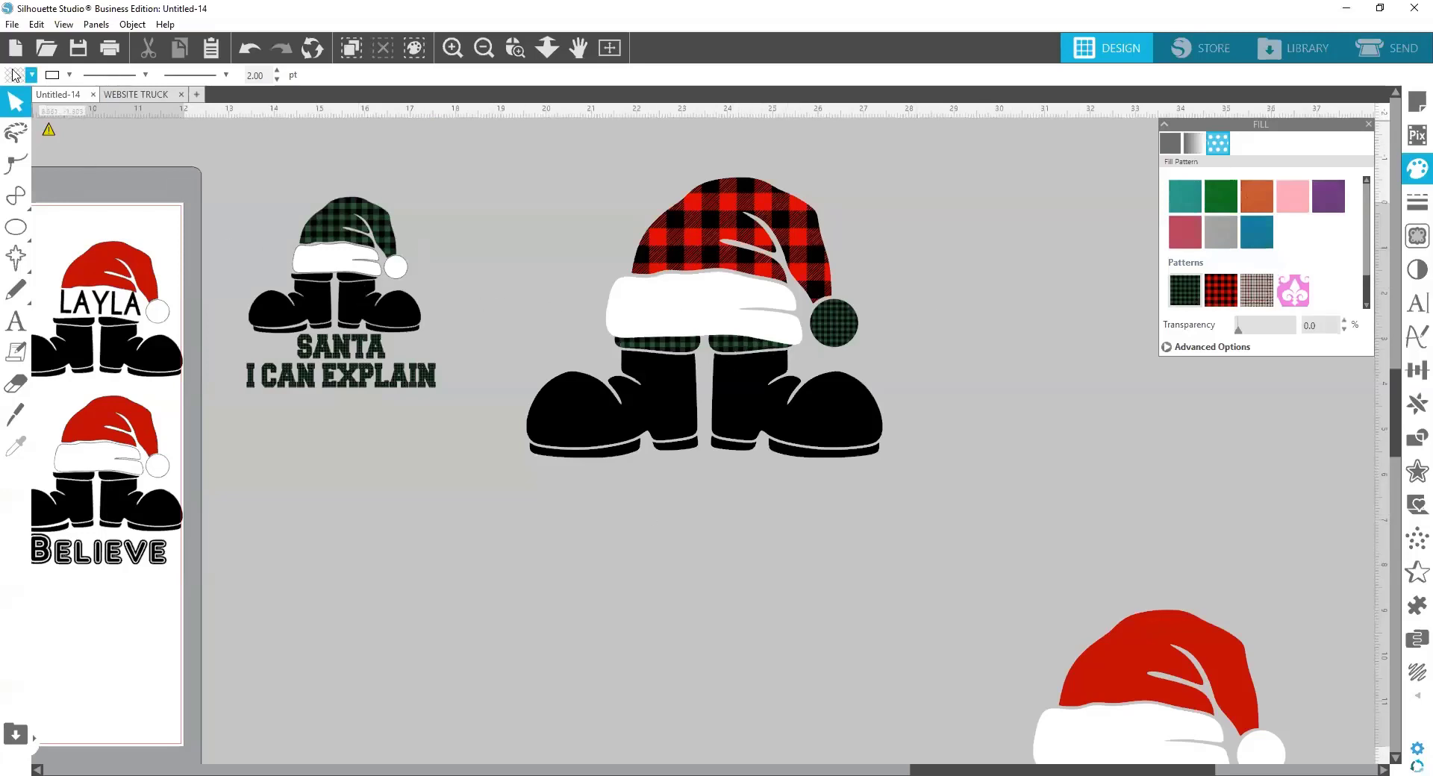
{"action": "left_click", "coordinate": [12, 25]}
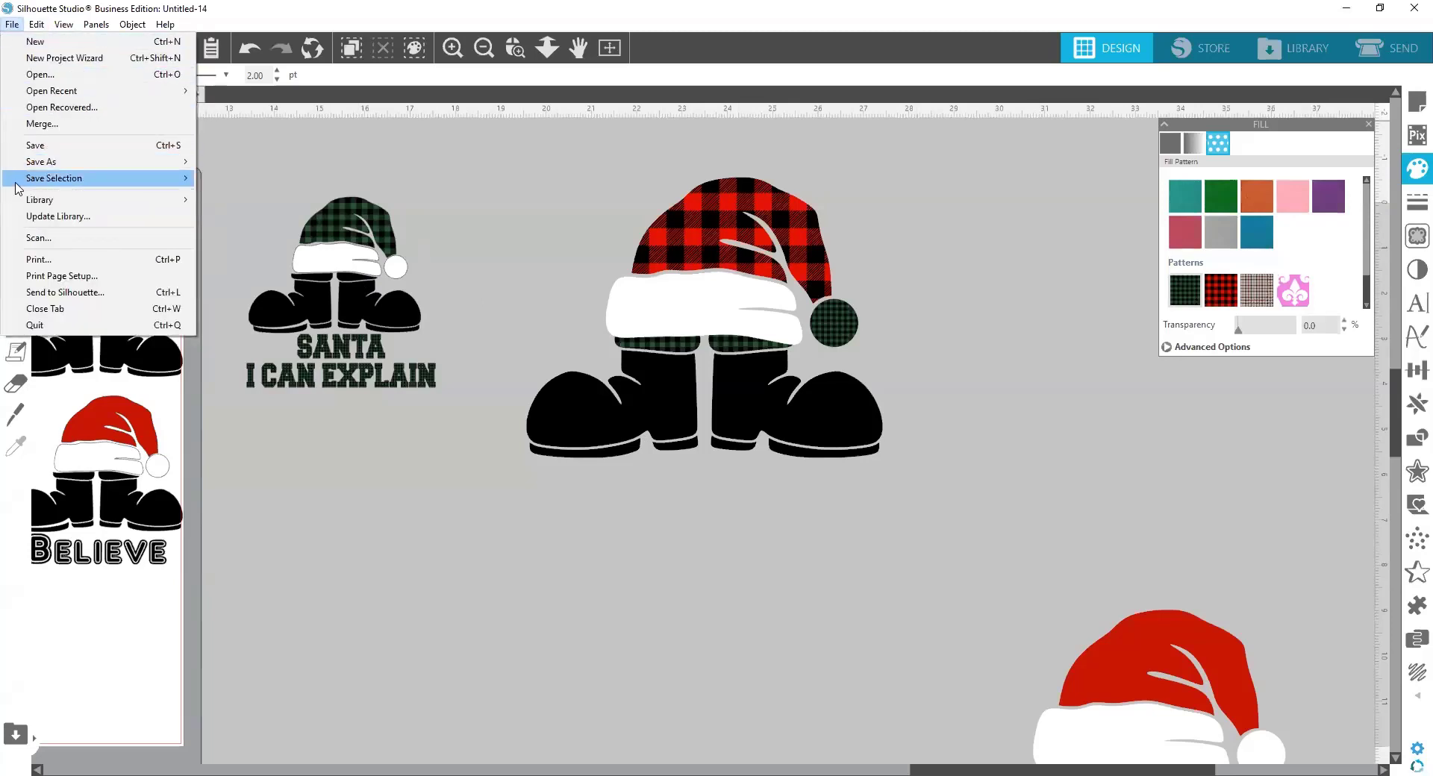
{"action": "mouse_move", "coordinate": [23, 201]}
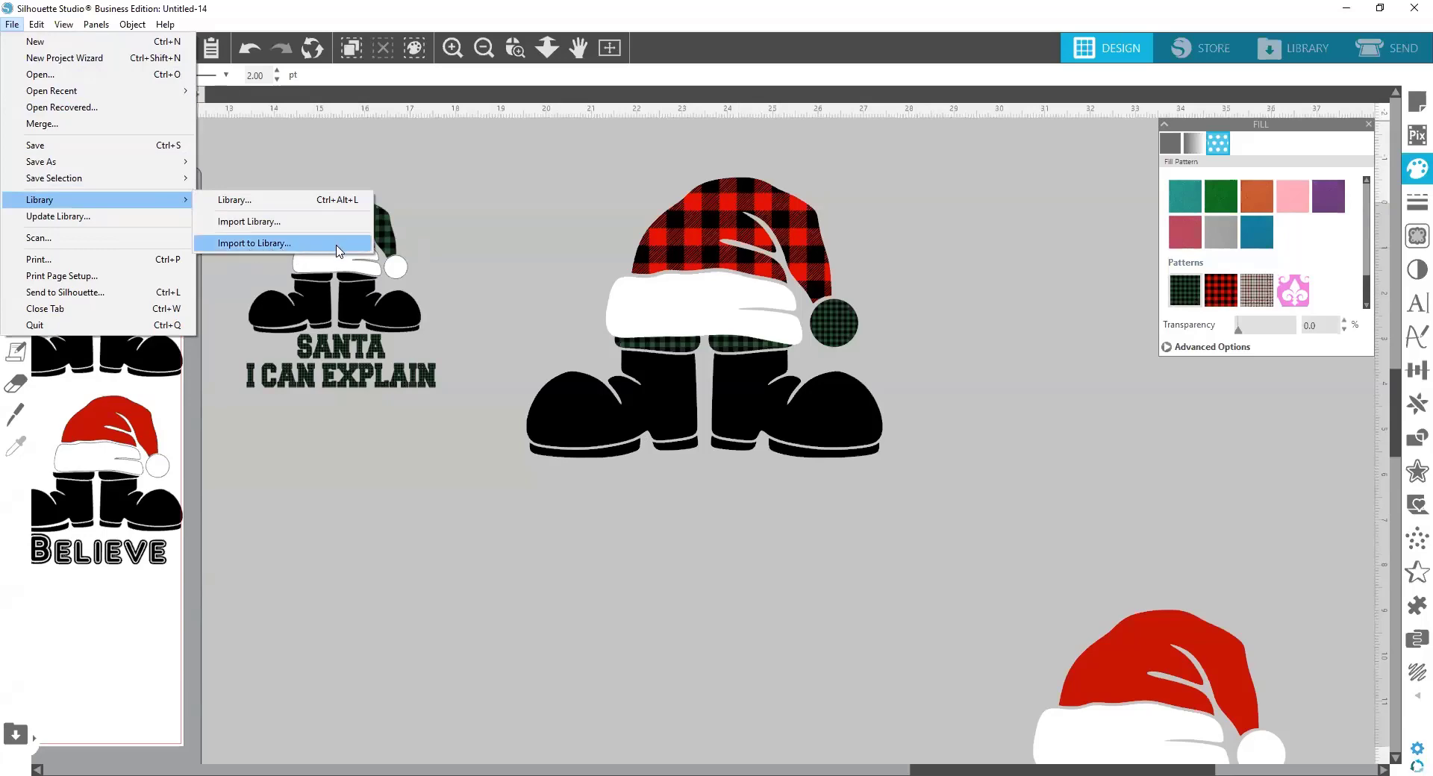
{"action": "left_click", "coordinate": [339, 250]}
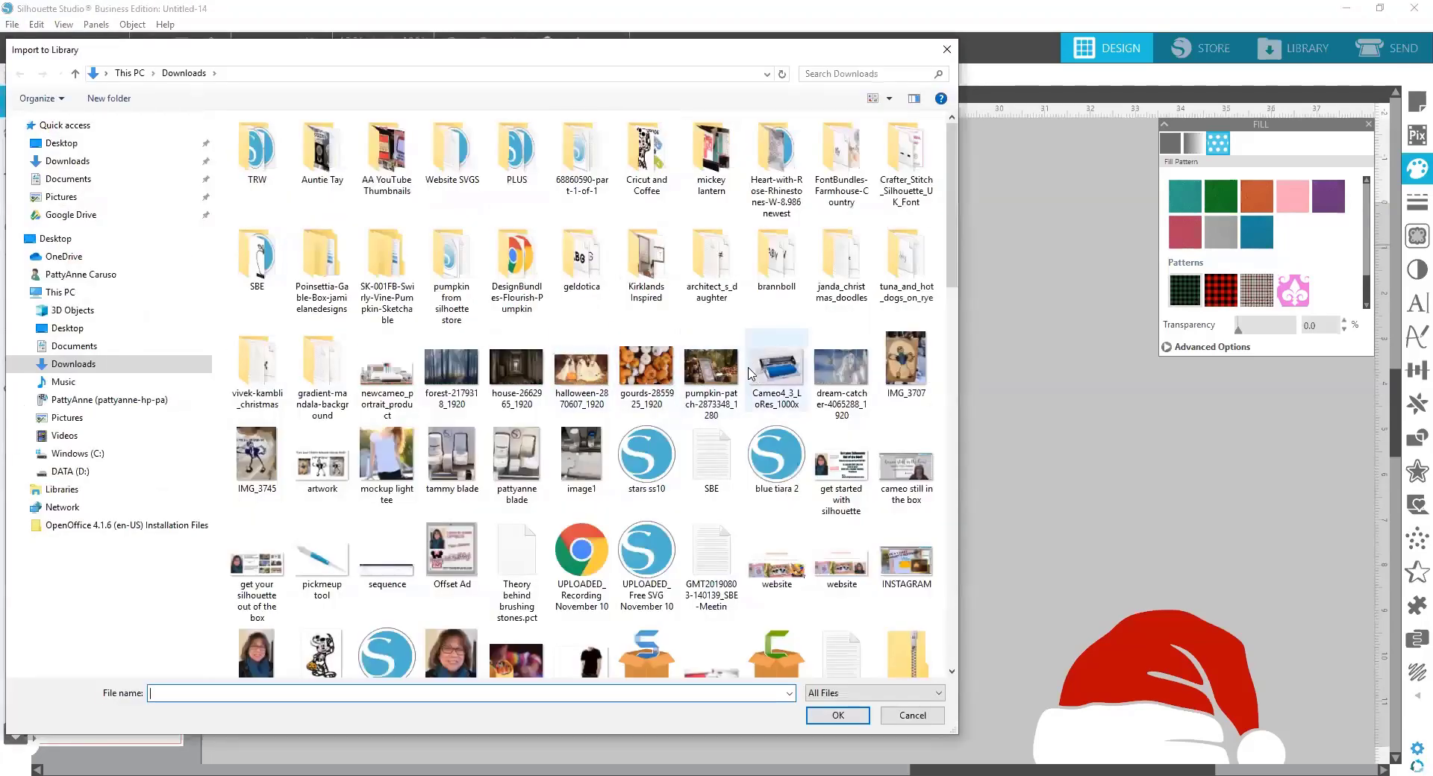
{"action": "scroll", "coordinate": [750, 373], "scroll_direction": "down", "scroll_amount": 10}
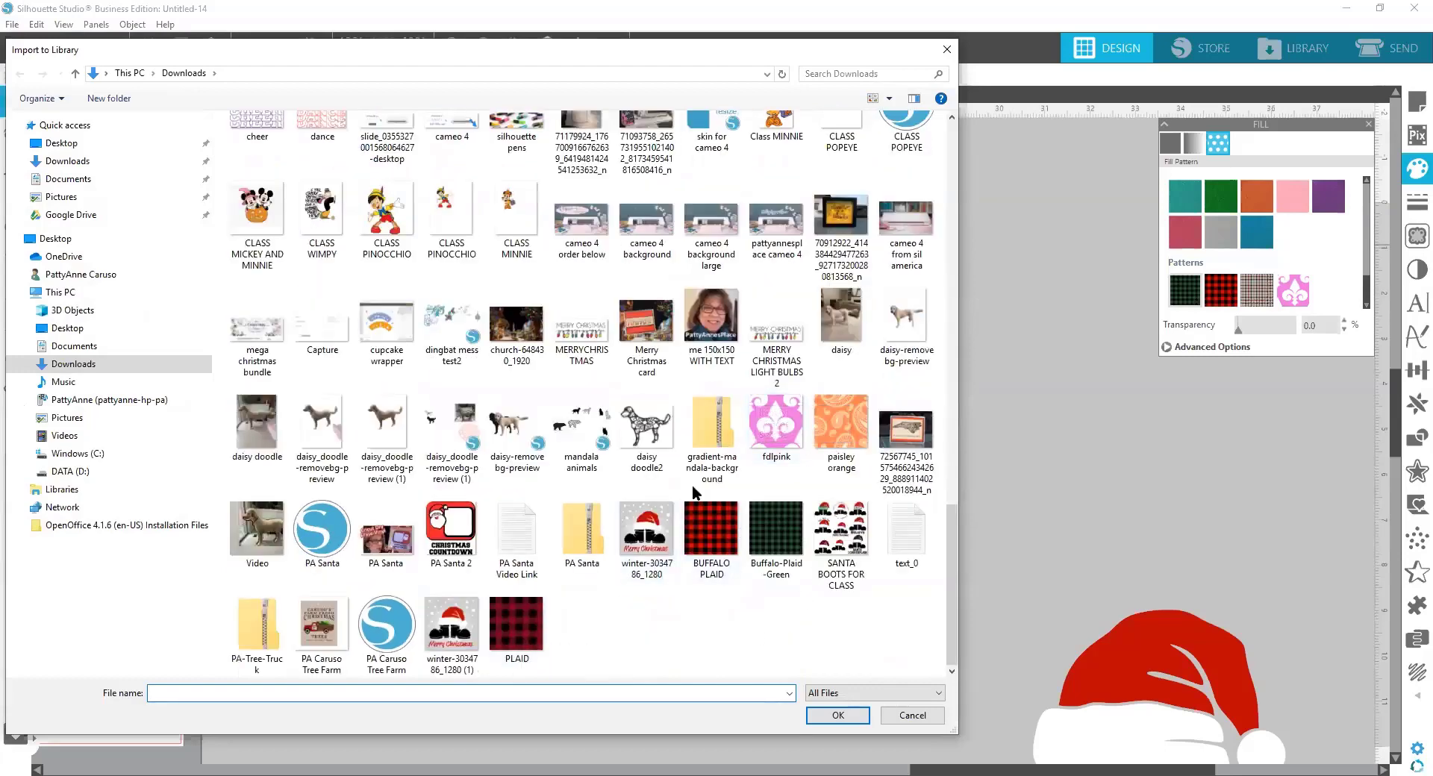
{"action": "left_click", "coordinate": [516, 626]}
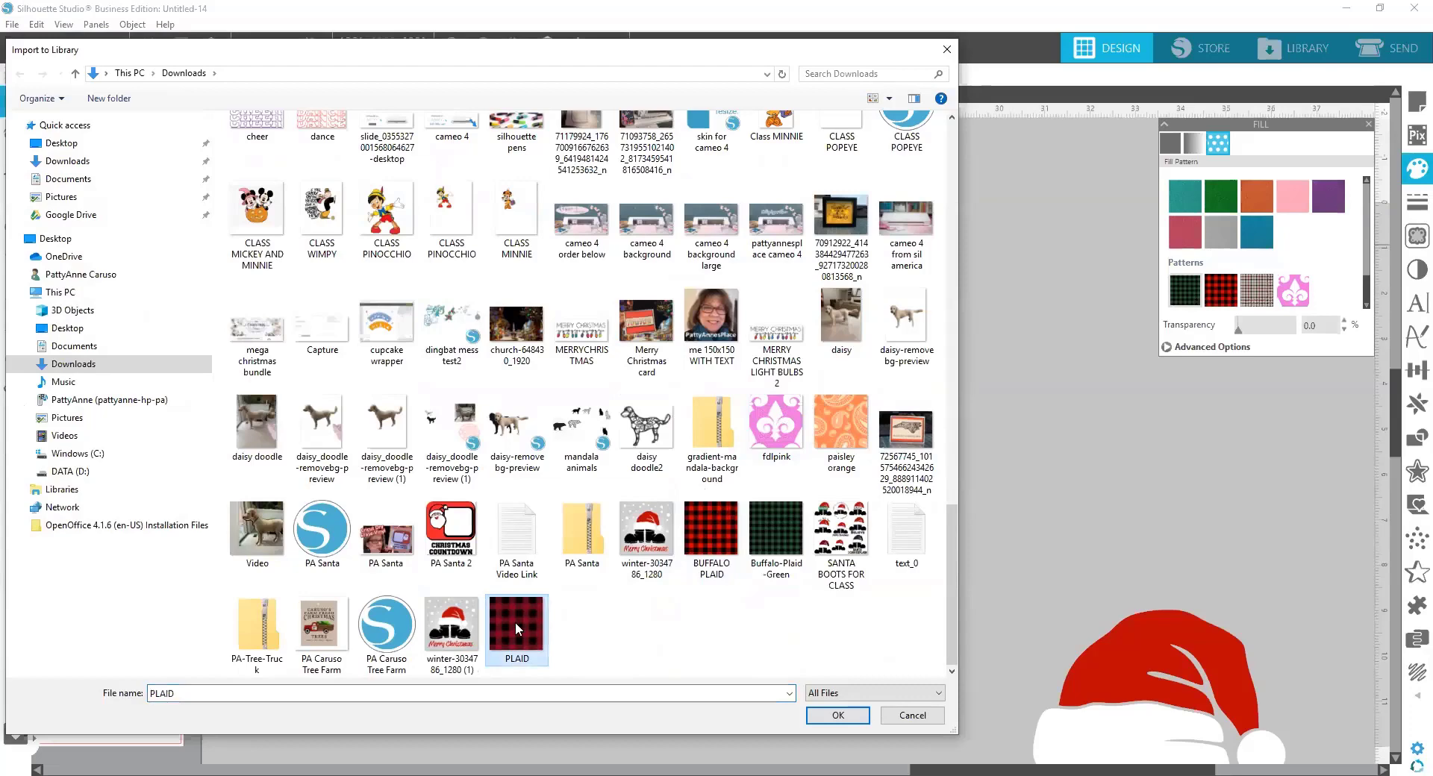
{"action": "left_click", "coordinate": [847, 717]}
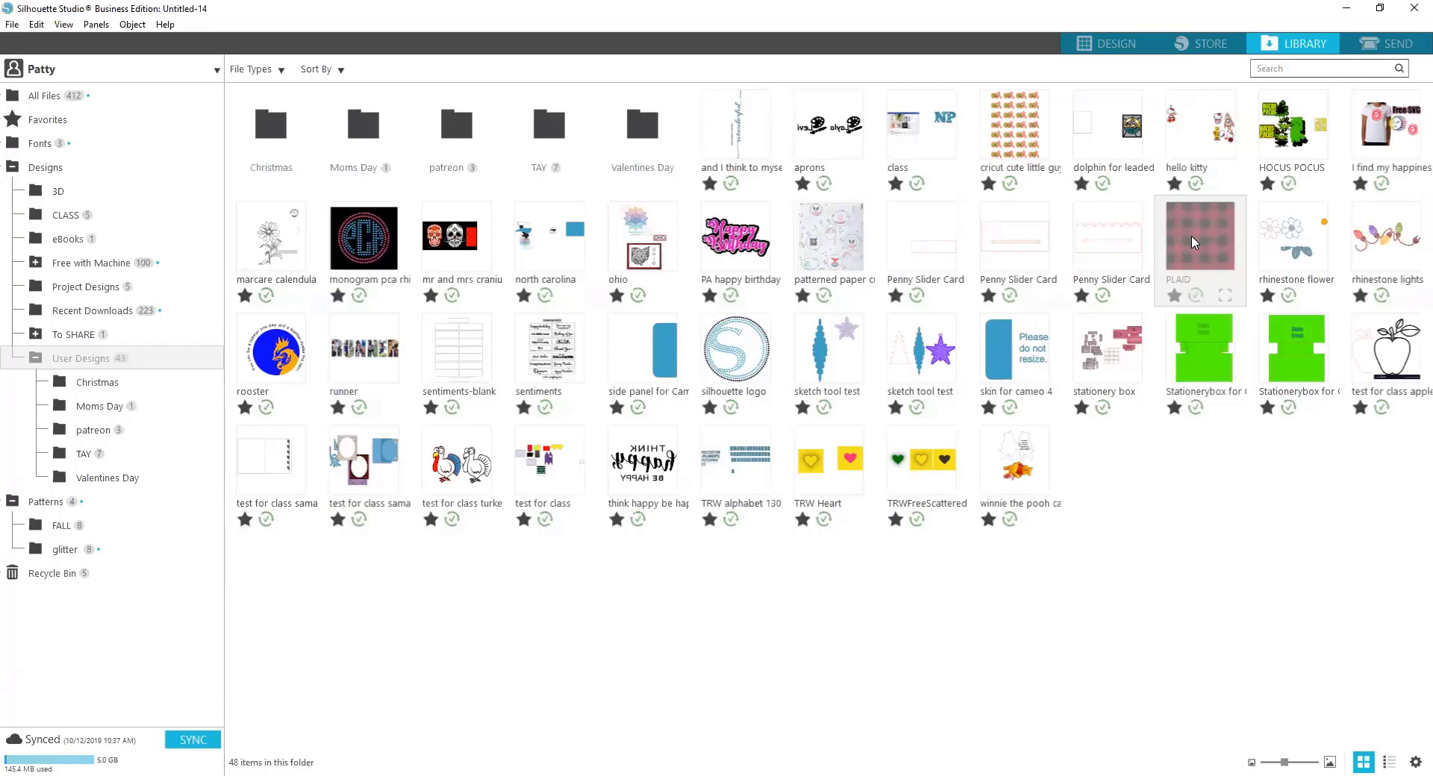
Move the PLAID image from User Designs into the library's main Patterns folder and return to the design workspace
{"action": "left_click_drag", "start_coordinate": [1194, 243], "coordinate": [46, 504]}
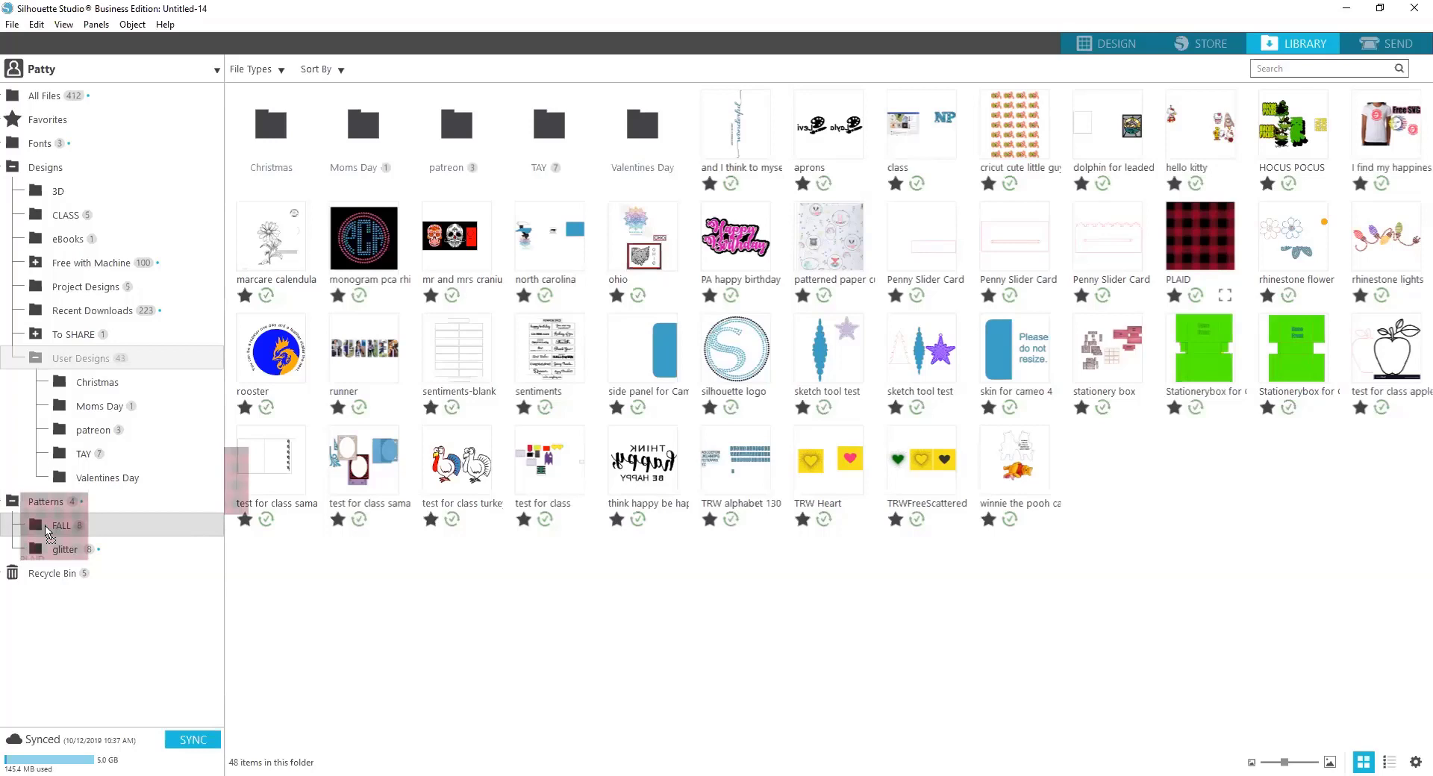
{"action": "left_click_drag", "start_coordinate": [46, 530], "coordinate": [45, 506]}
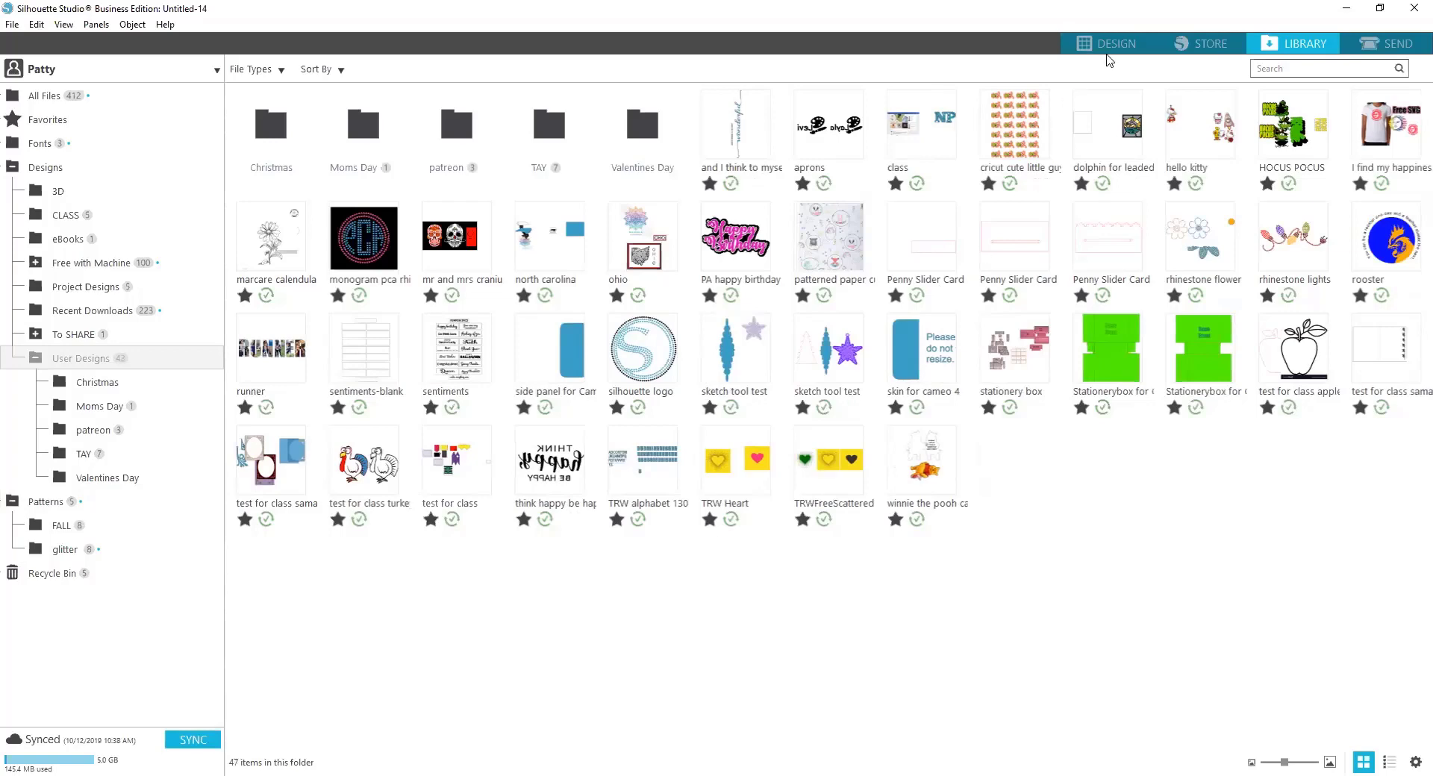
{"action": "left_click", "coordinate": [1109, 46]}
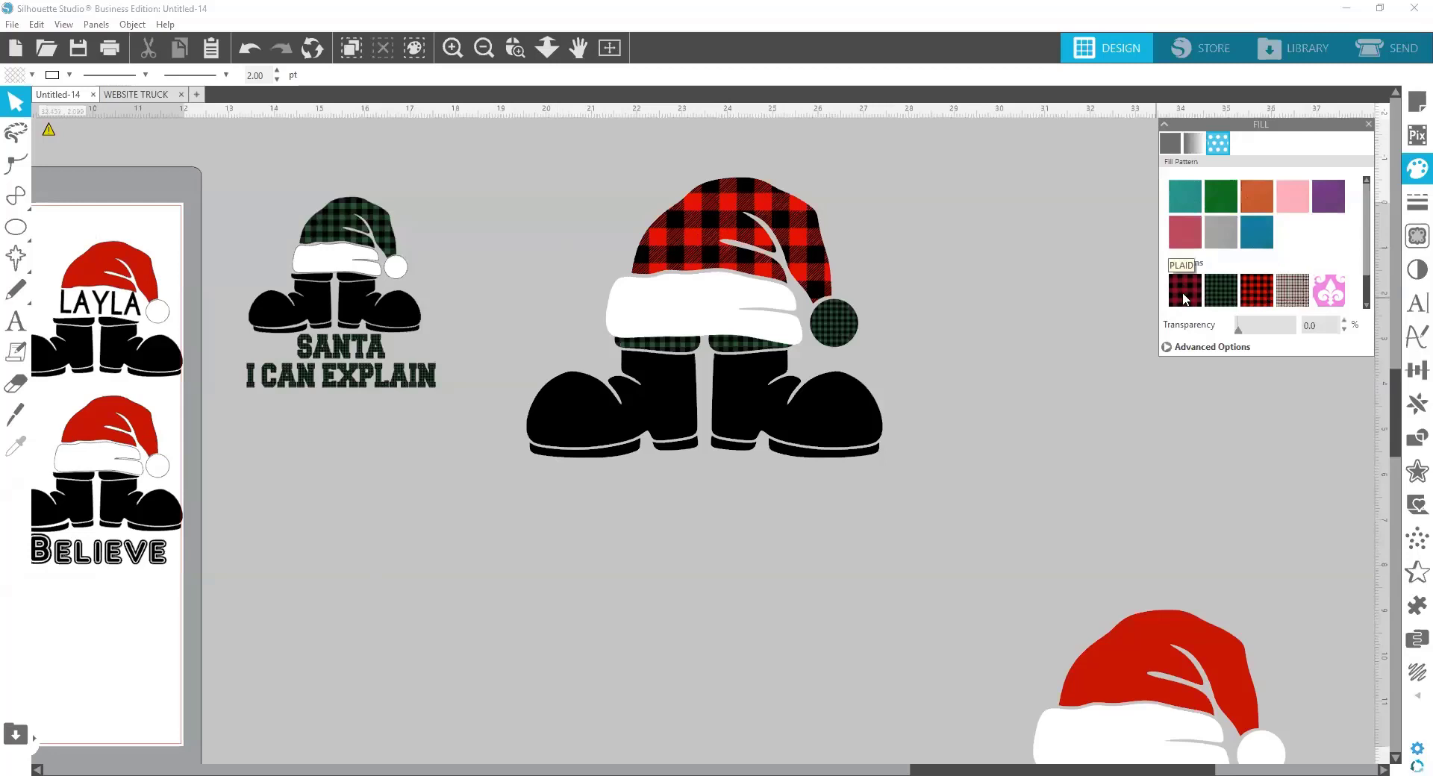
Fill both boots of the large Santa design with the imported PLAID pattern
{"action": "left_click", "coordinate": [623, 418]}
{"action": "left_click", "coordinate": [812, 412], "text": "shift"}
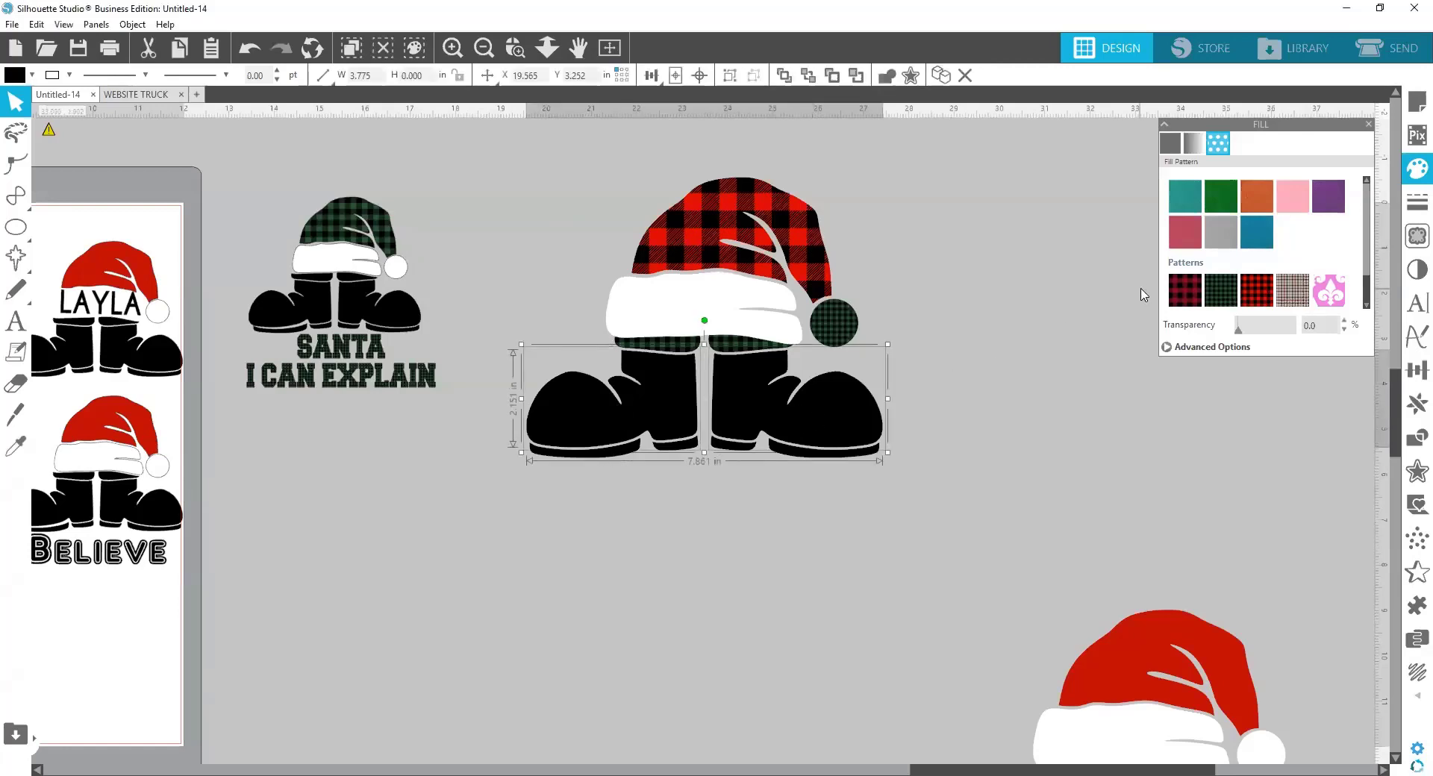
{"action": "left_click", "coordinate": [1192, 297]}
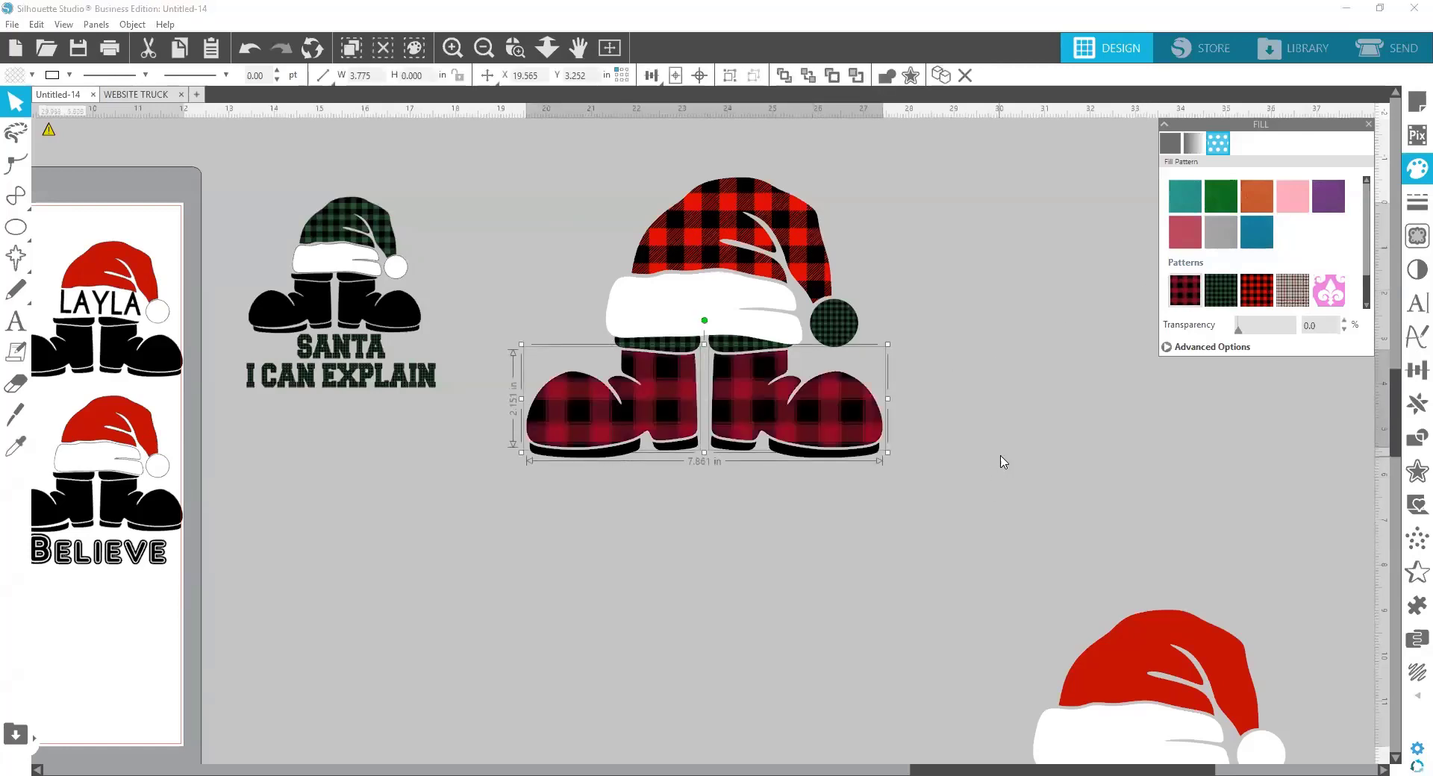
{"action": "left_click", "coordinate": [1003, 452]}
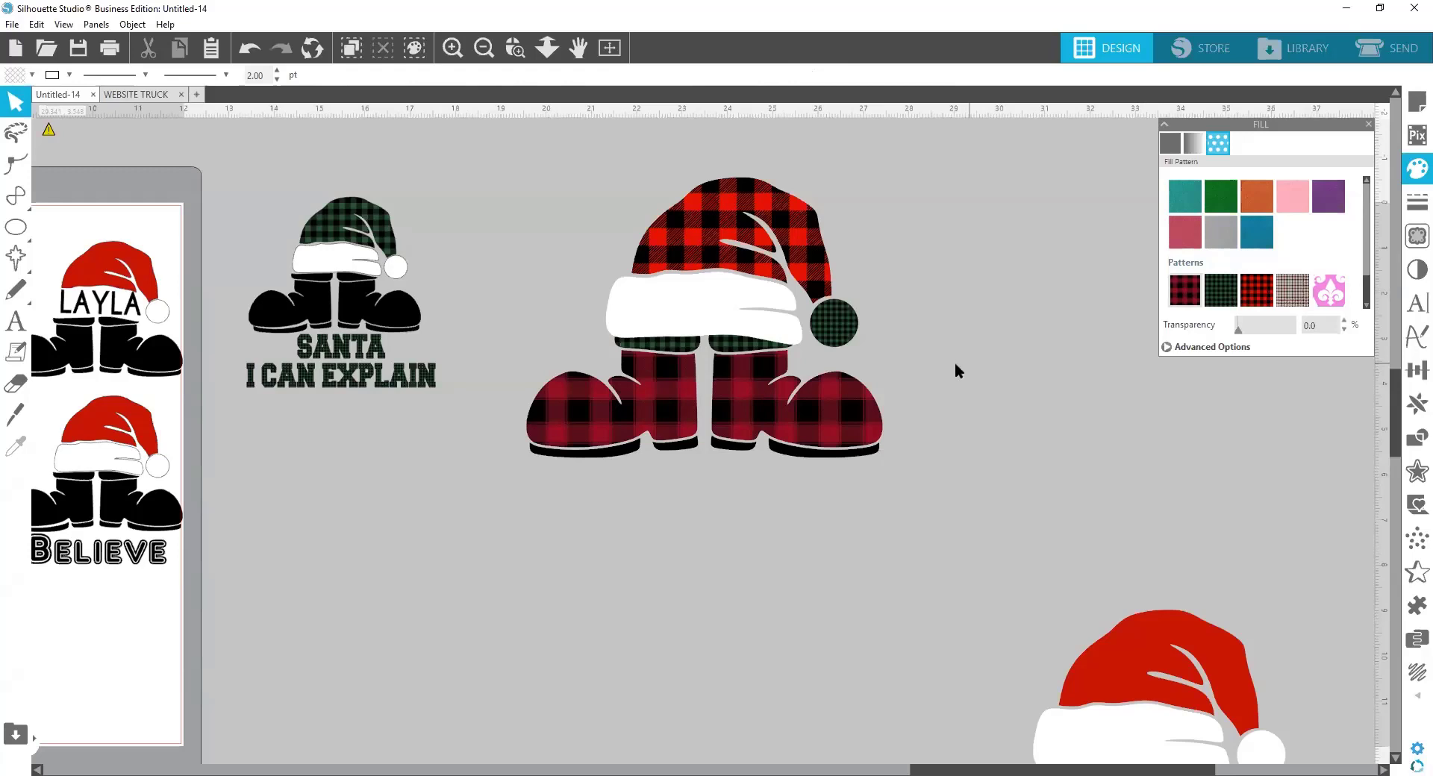
Fill the large Santa hat with the PLAID pattern and slightly adjust the position of its white brim
{"action": "left_click", "coordinate": [743, 308]}
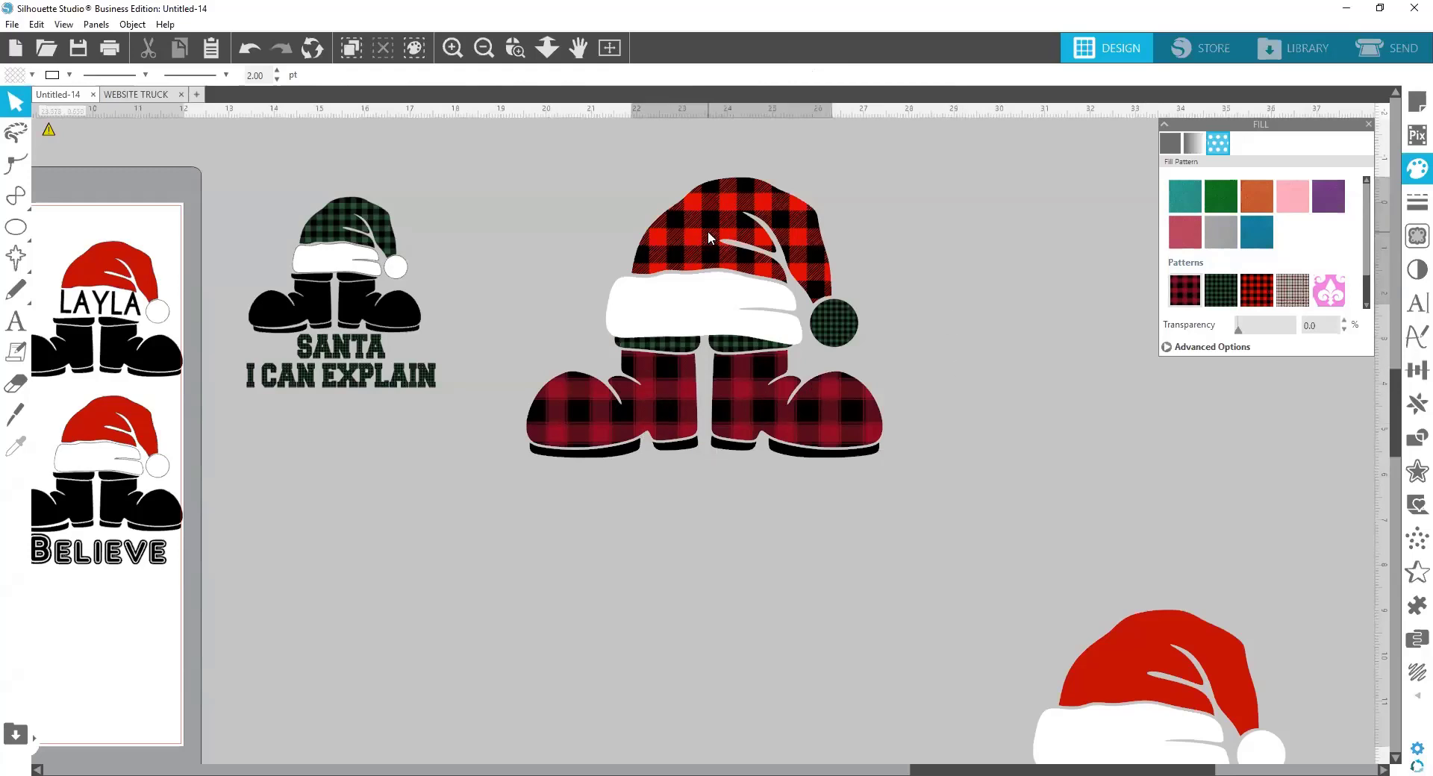
{"action": "left_click", "coordinate": [1178, 291]}
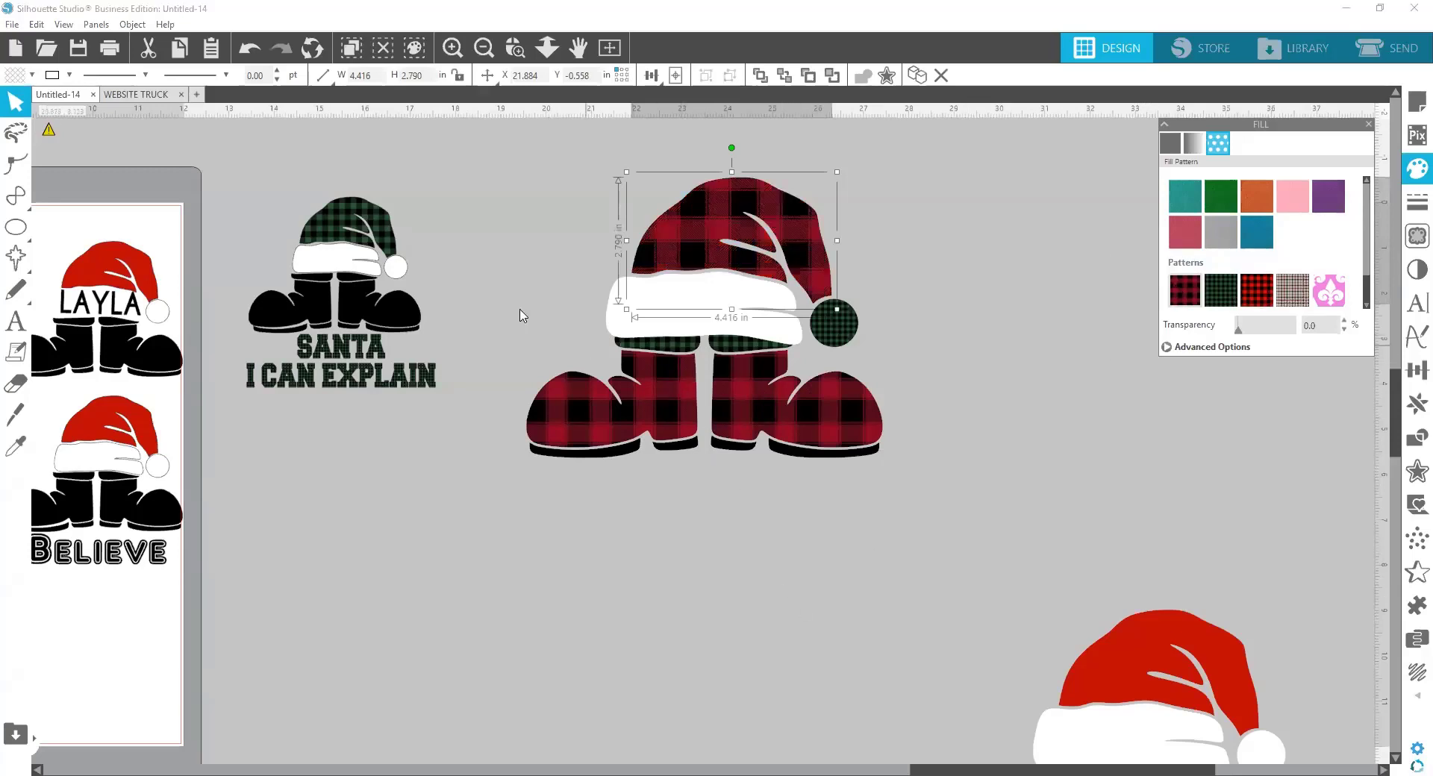
{"action": "left_click", "coordinate": [661, 323]}
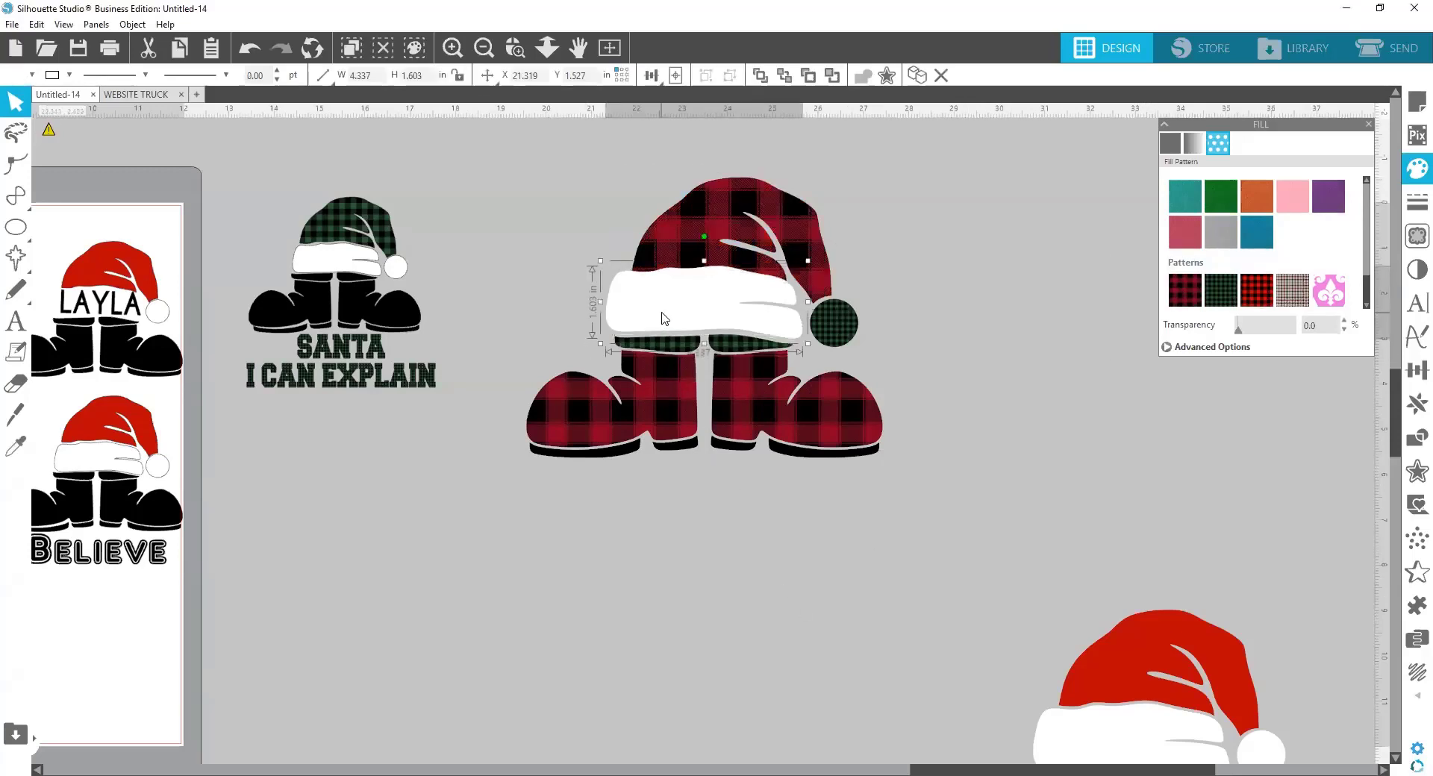
{"action": "left_click_drag", "start_coordinate": [662, 318], "coordinate": [662, 319]}
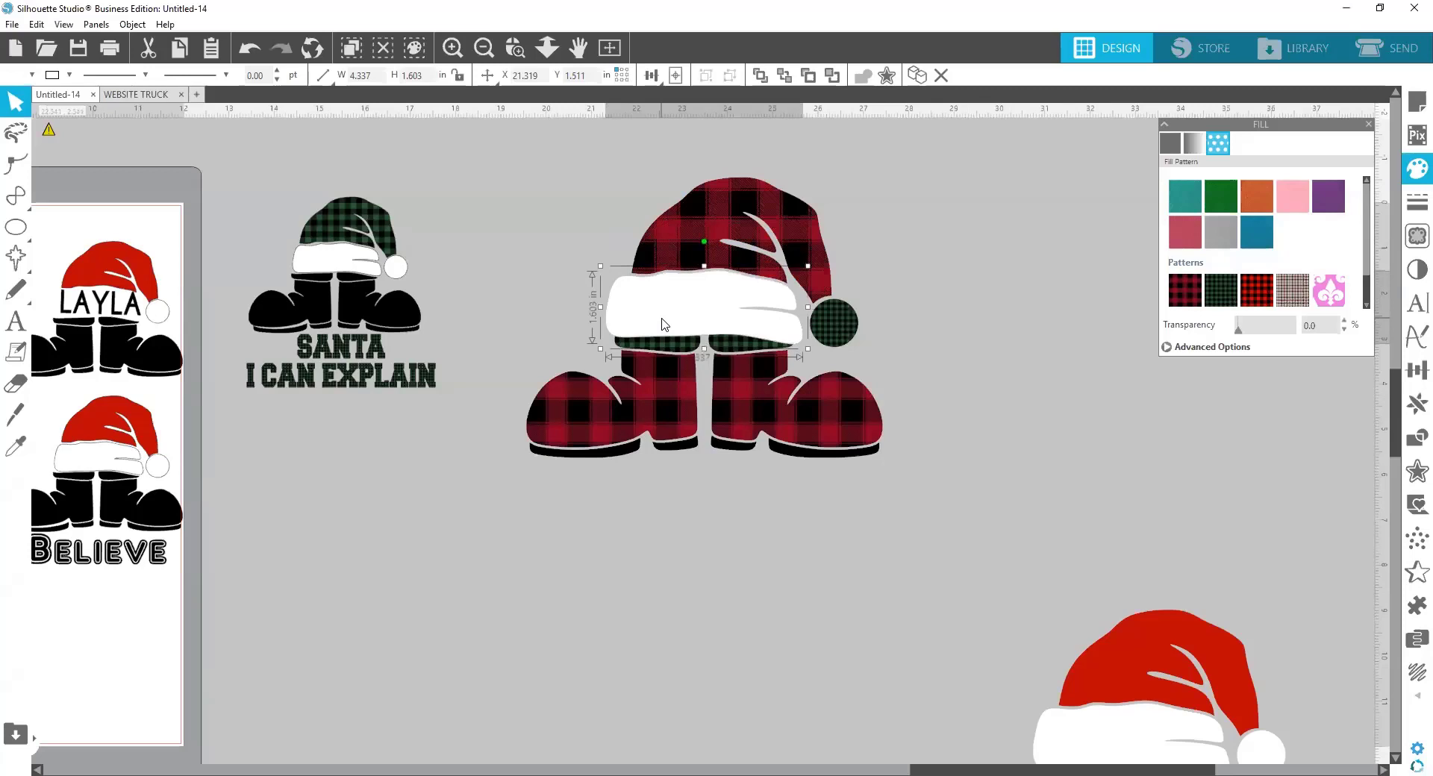
{"action": "left_click", "coordinate": [858, 521]}
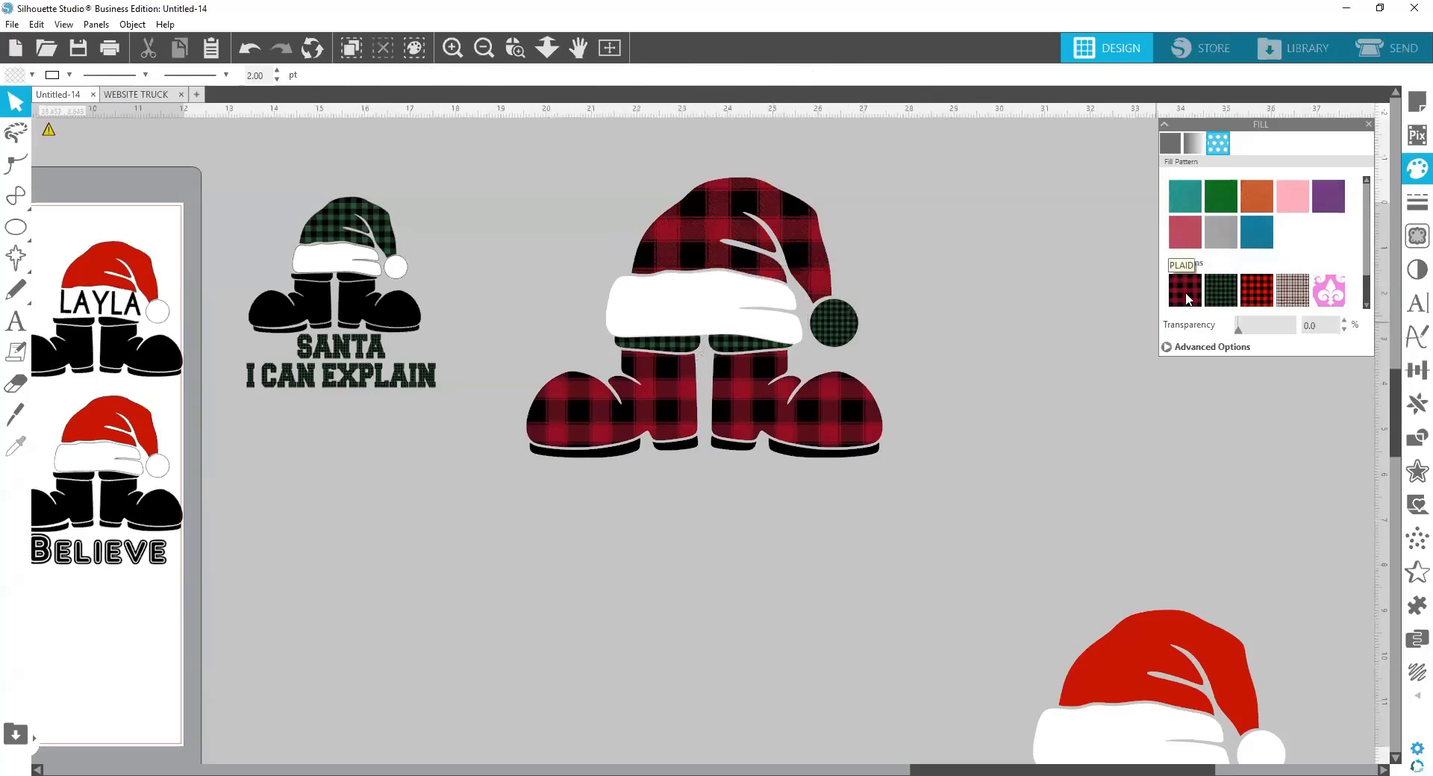
Scale the large Santa hat's plaid fill pattern to 41%
{"action": "left_click", "coordinate": [707, 226]}
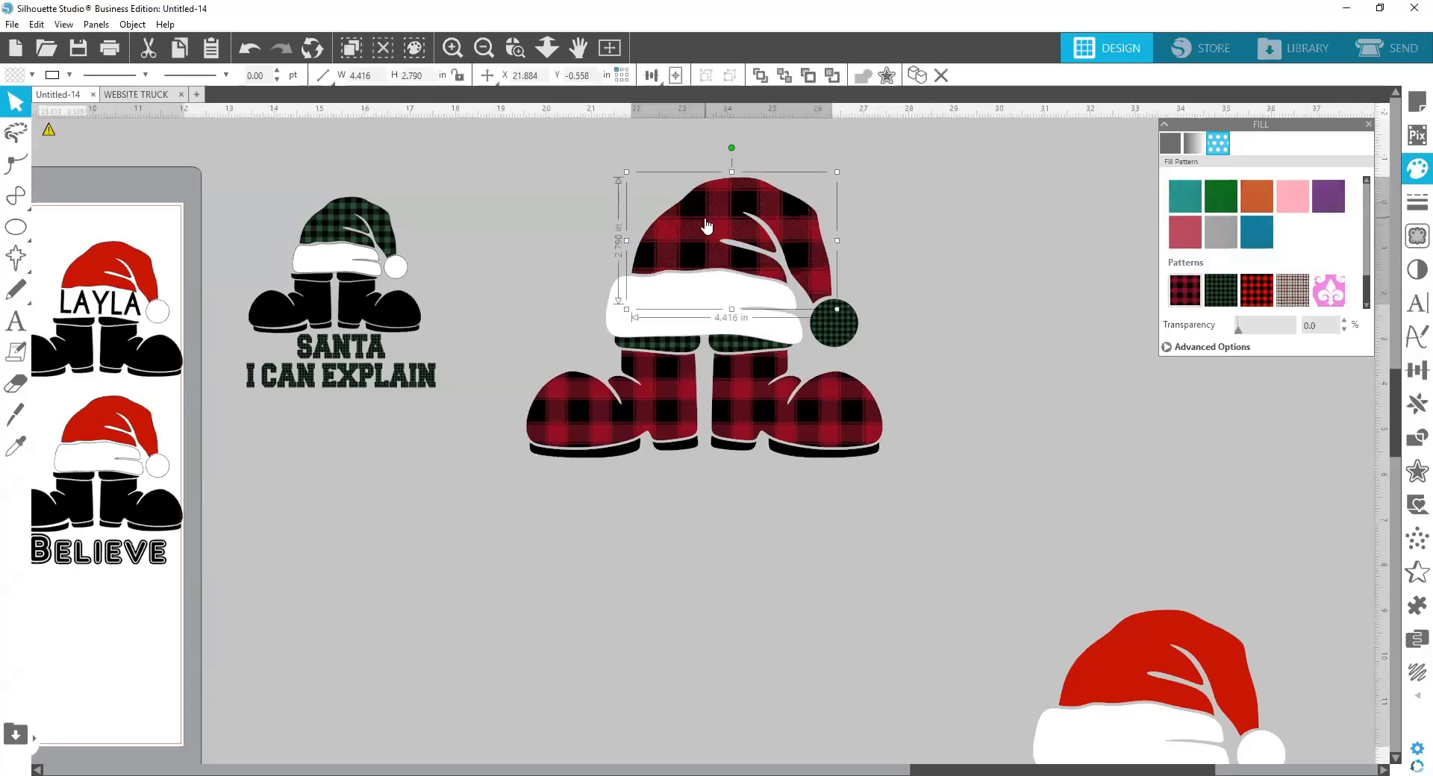
{"action": "left_click", "coordinate": [1189, 348]}
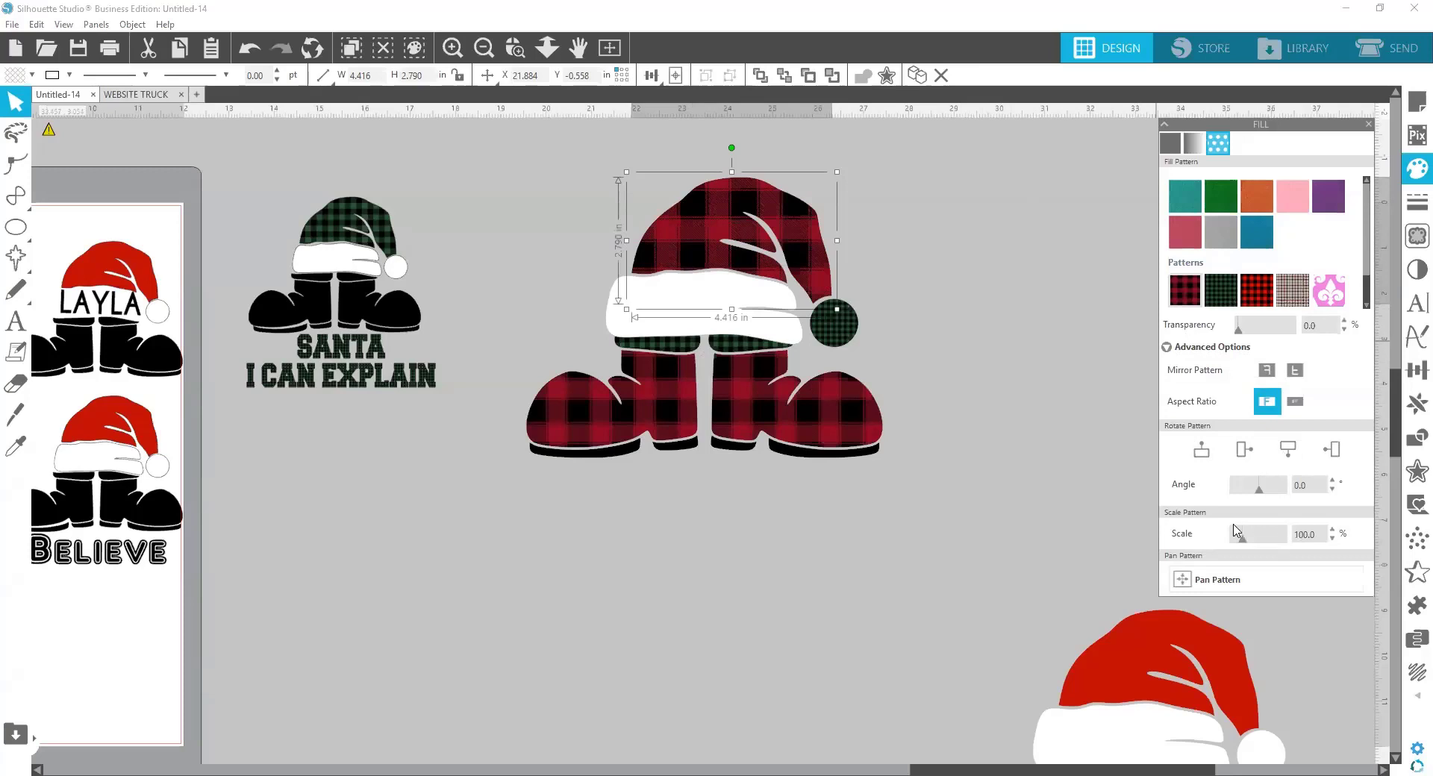
{"action": "mouse_move", "coordinate": [1246, 541]}
{"action": "left_mouse_down"}
{"action": "mouse_move", "coordinate": [1289, 543]}
{"action": "mouse_move", "coordinate": [1216, 528]}
{"action": "mouse_move", "coordinate": [1237, 527]}
{"action": "left_mouse_up"}
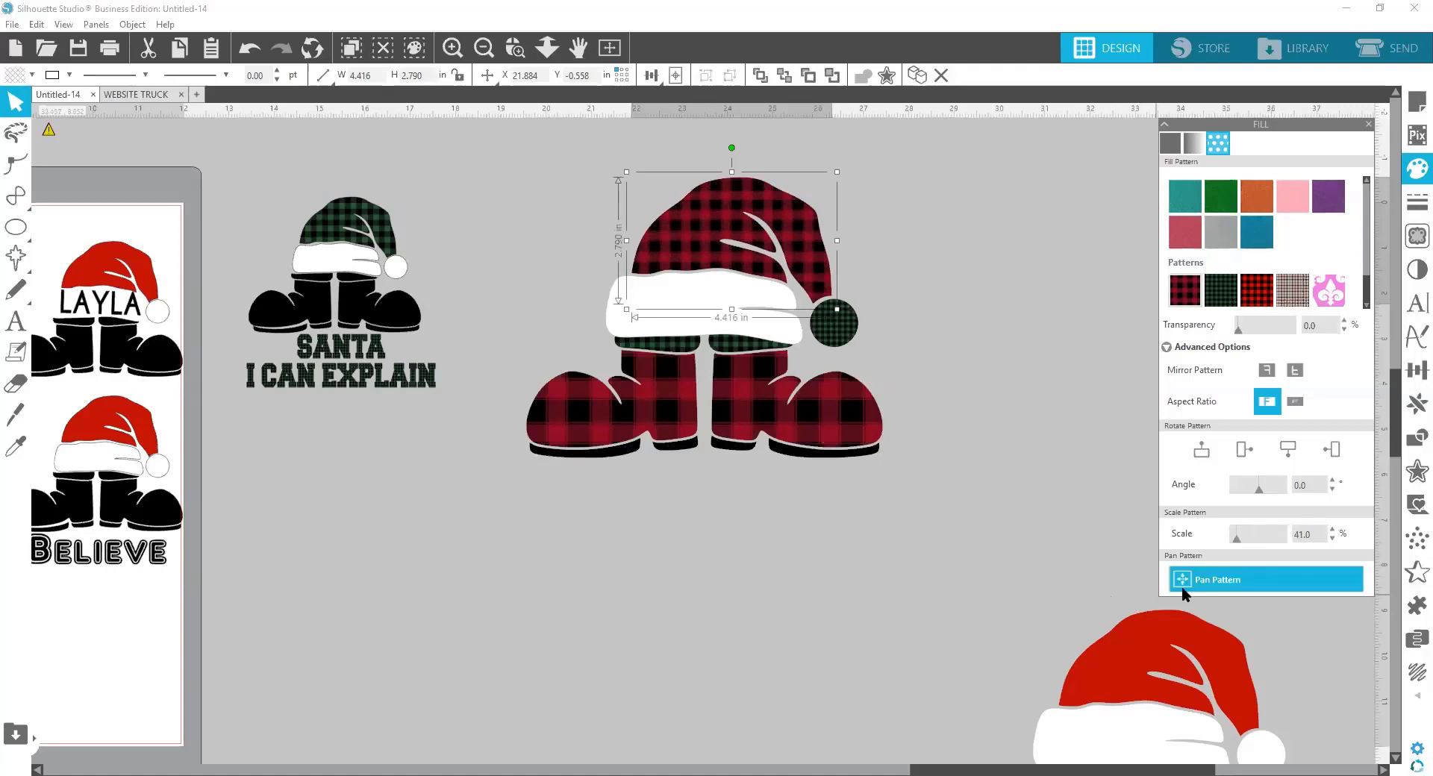
Pan the plaid fill pattern within the large Santa hat to reposition its checks, and deselect the hat
{"action": "left_click", "coordinate": [1230, 584]}
{"action": "left_click_drag", "start_coordinate": [727, 222], "coordinate": [730, 211]}
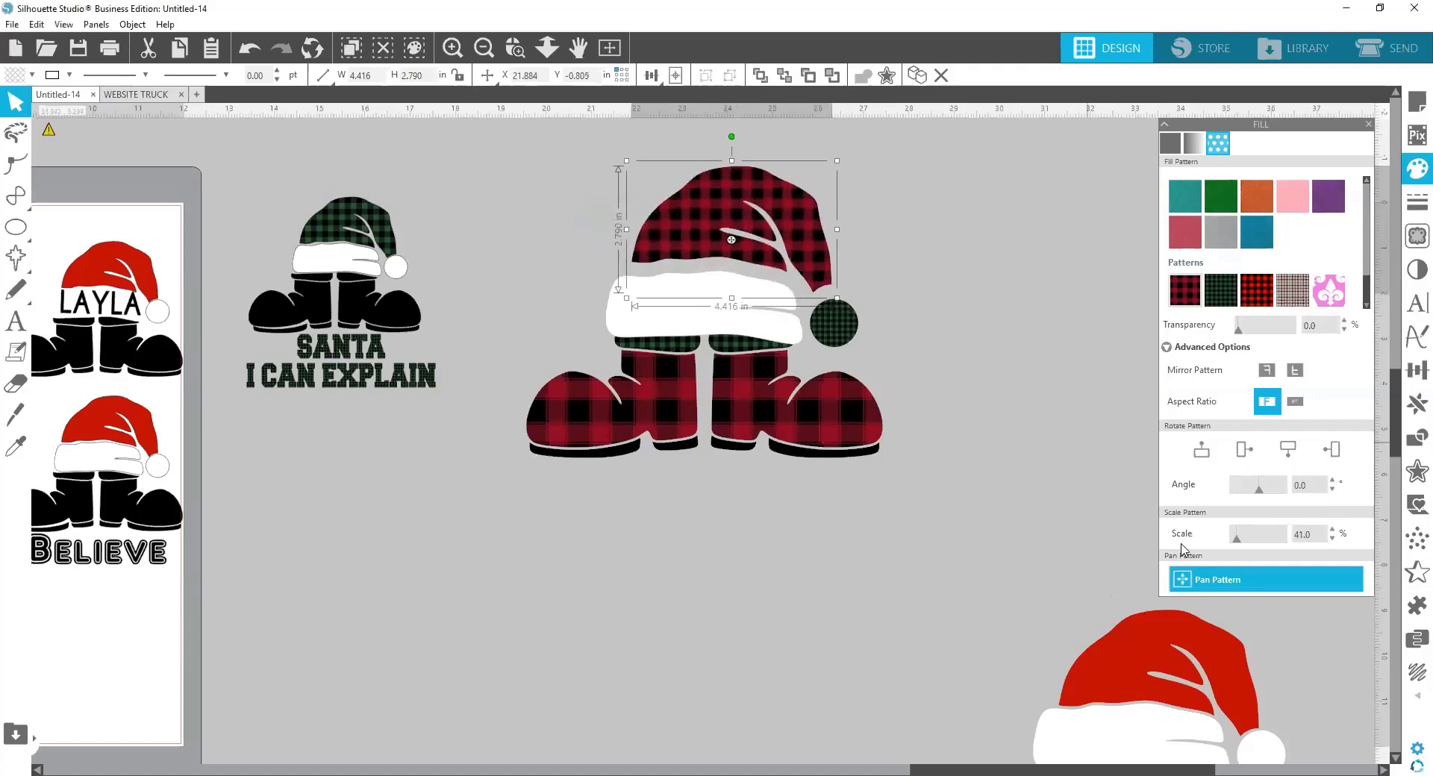
{"action": "left_click", "coordinate": [1231, 586]}
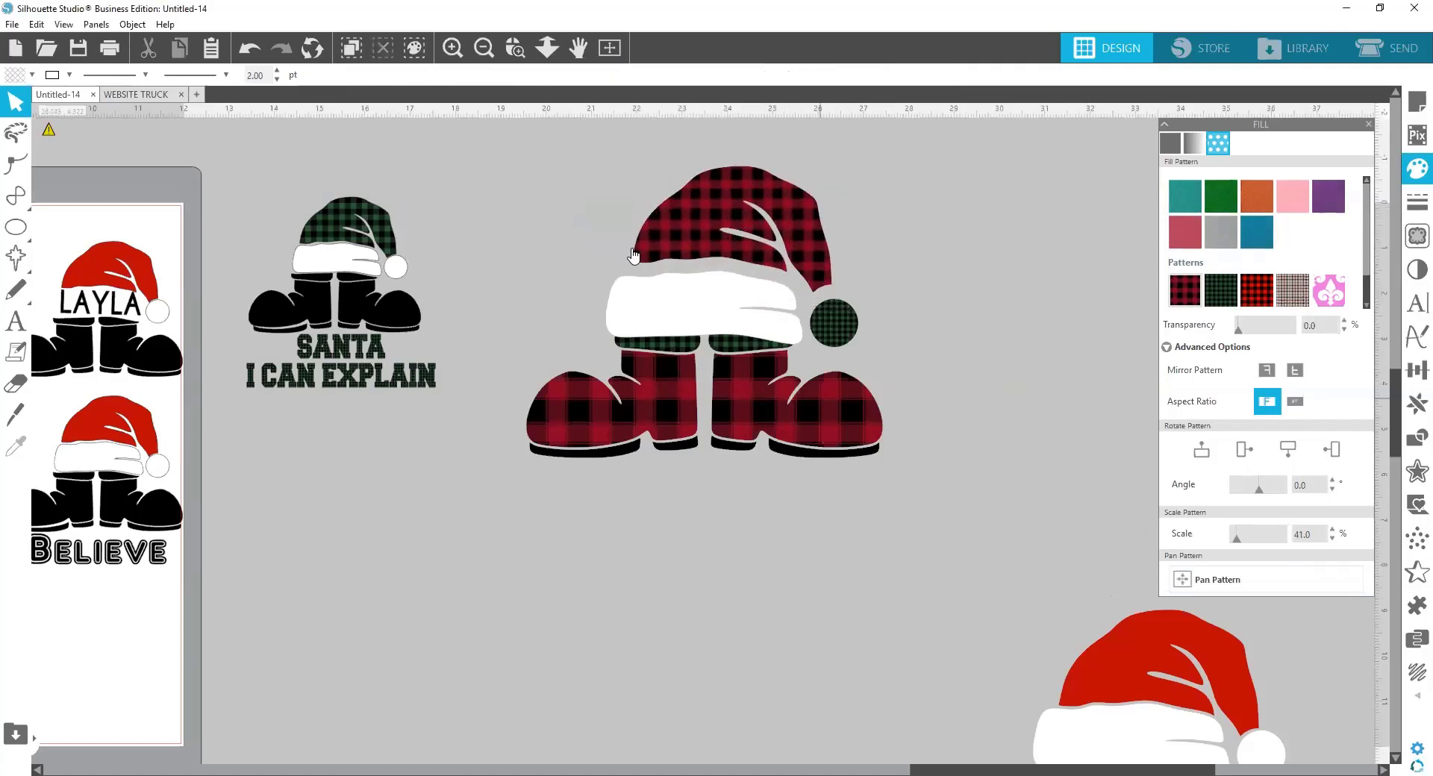
{"action": "left_click", "coordinate": [1243, 579]}
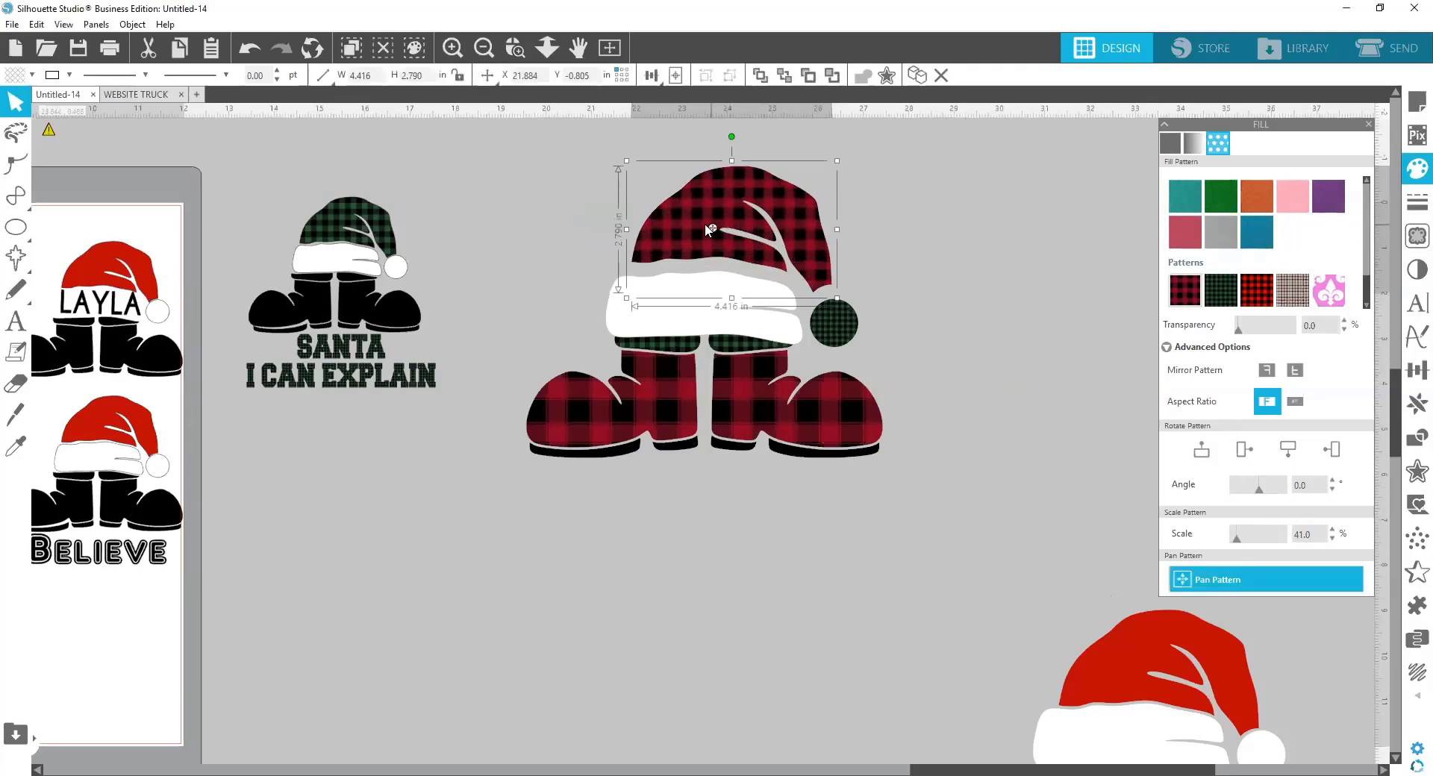
{"action": "left_click_drag", "start_coordinate": [705, 222], "coordinate": [627, 203]}
{"action": "left_click_drag", "start_coordinate": [751, 243], "coordinate": [689, 240]}
{"action": "left_click", "coordinate": [986, 379]}
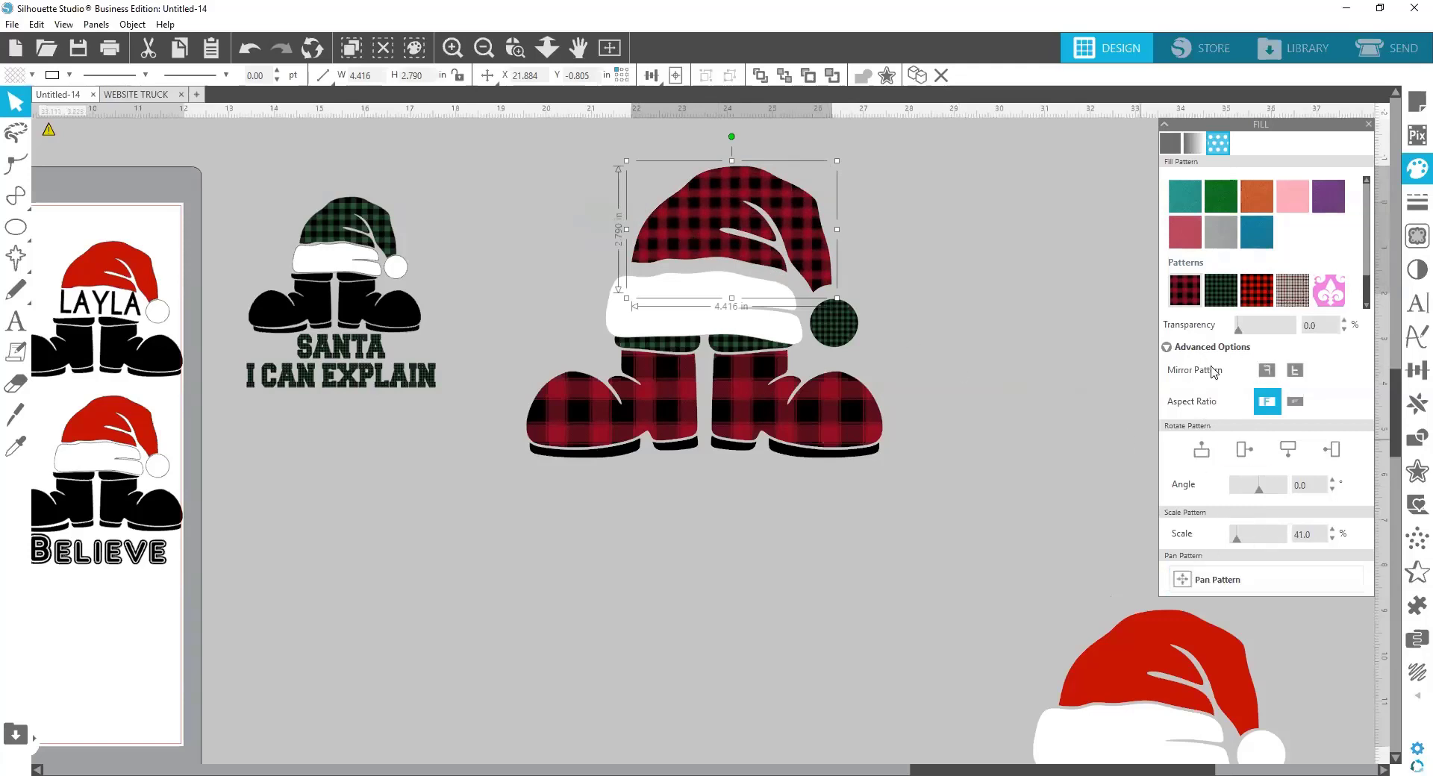
{"action": "left_click", "coordinate": [1035, 406]}
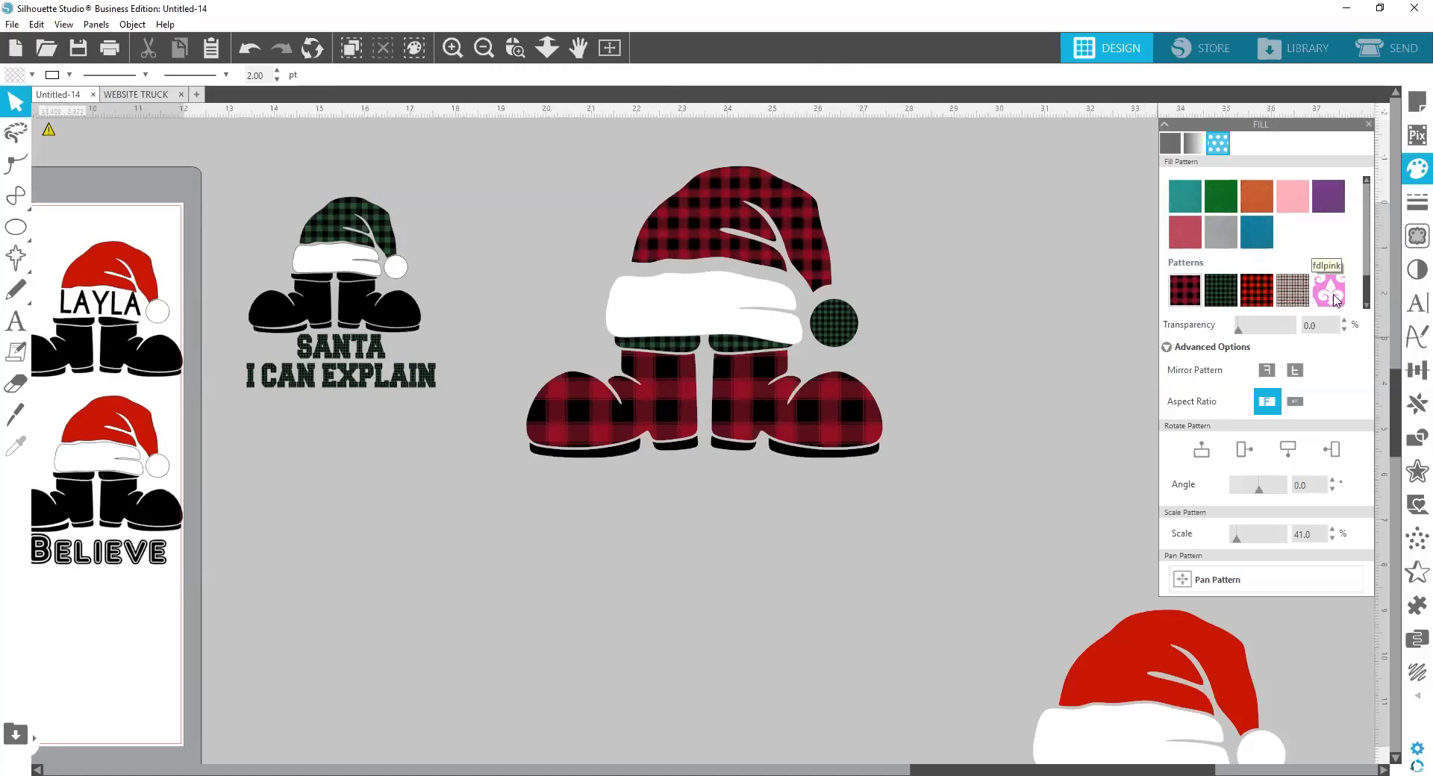
Fill the large Santa hat with the fdlpink pattern scaled to 20% and move the hat down onto its white brim
{"action": "left_click", "coordinate": [1337, 301]}
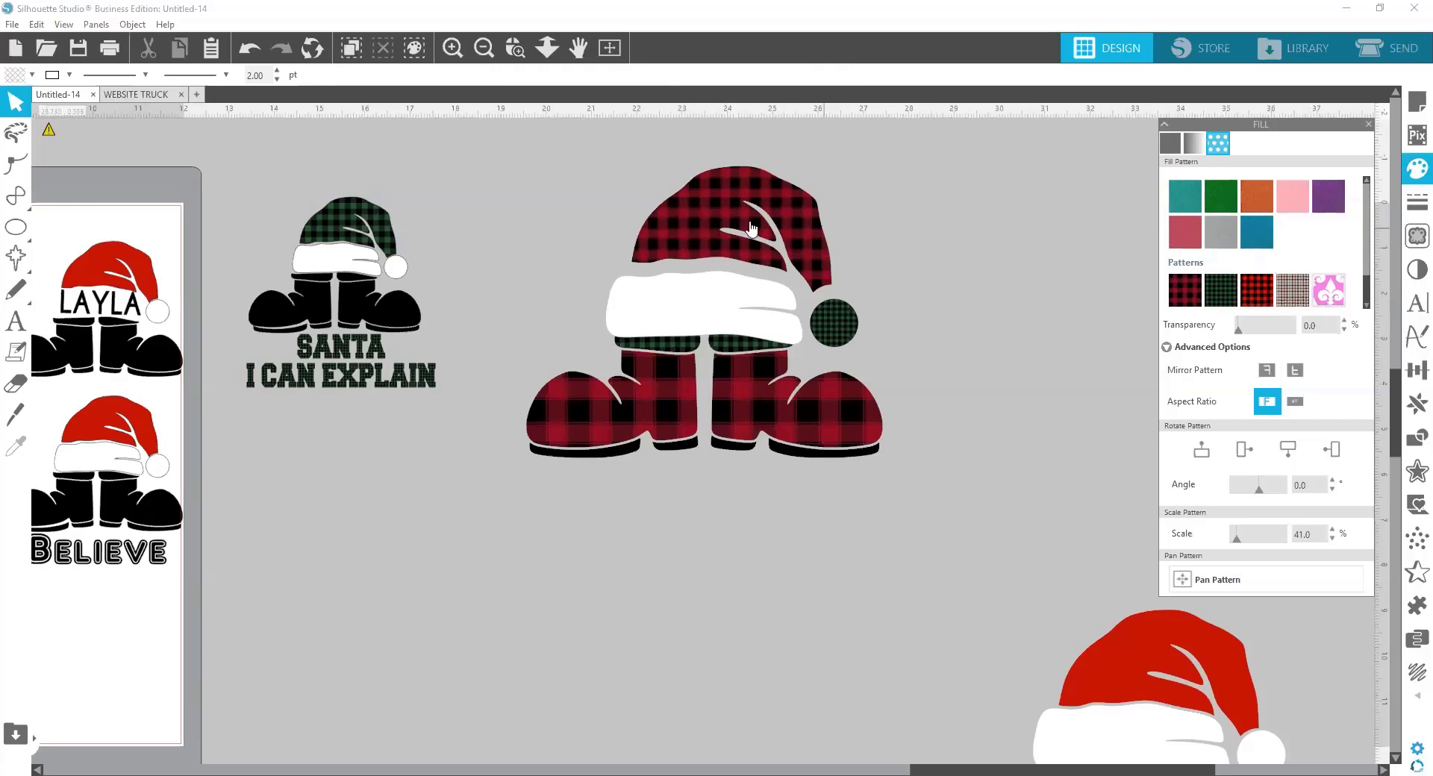
{"action": "left_click", "coordinate": [750, 229]}
{"action": "left_click", "coordinate": [1329, 290]}
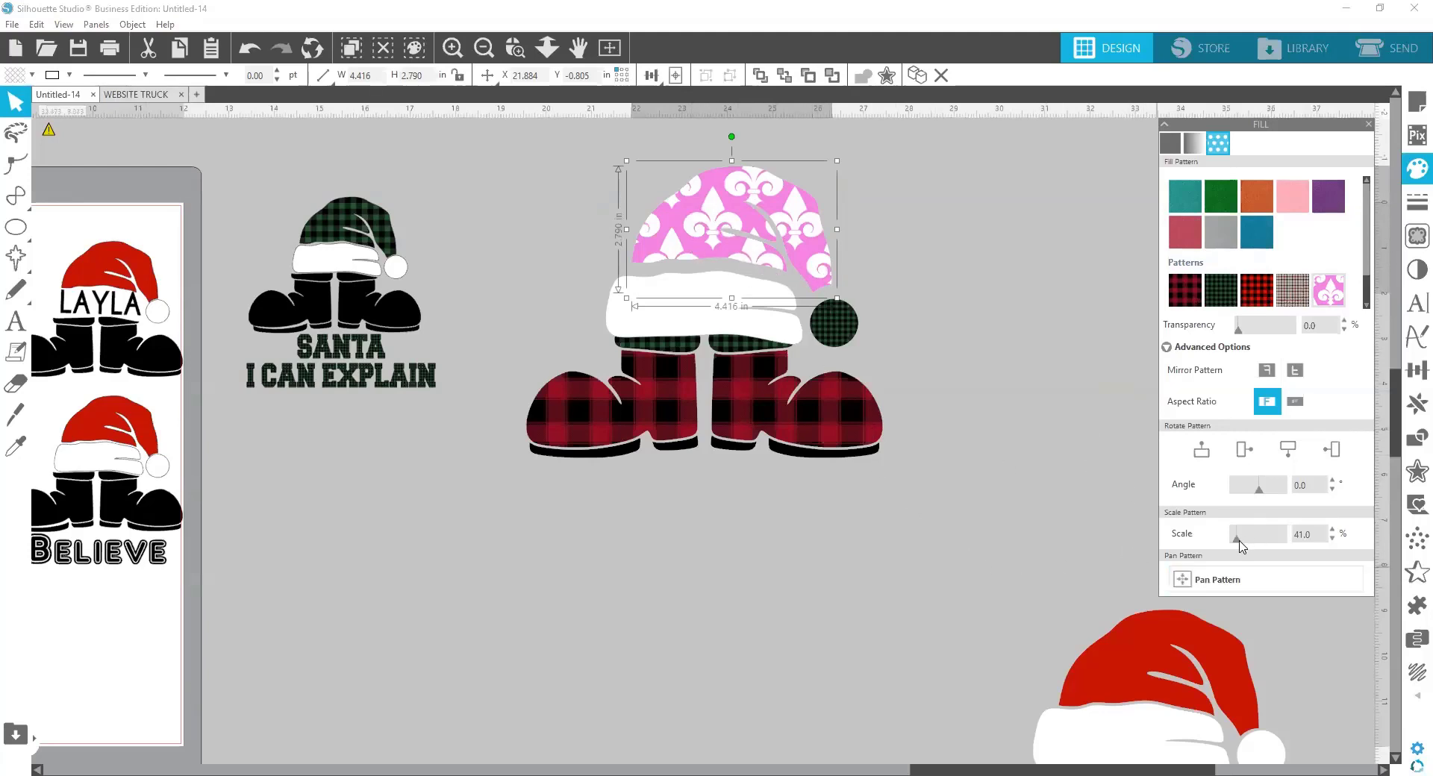
{"action": "left_click_drag", "start_coordinate": [1237, 545], "coordinate": [1236, 545]}
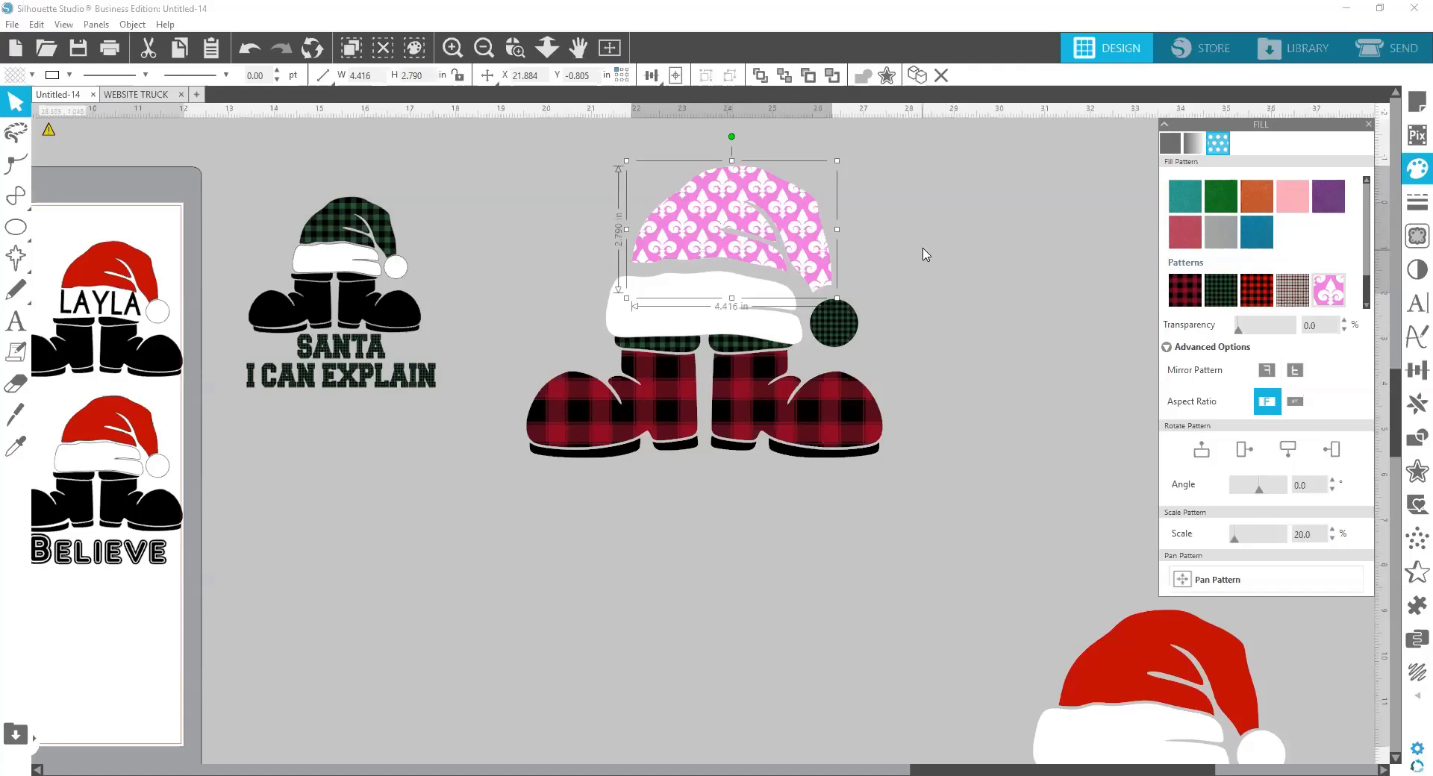
{"action": "left_click", "coordinate": [925, 255]}
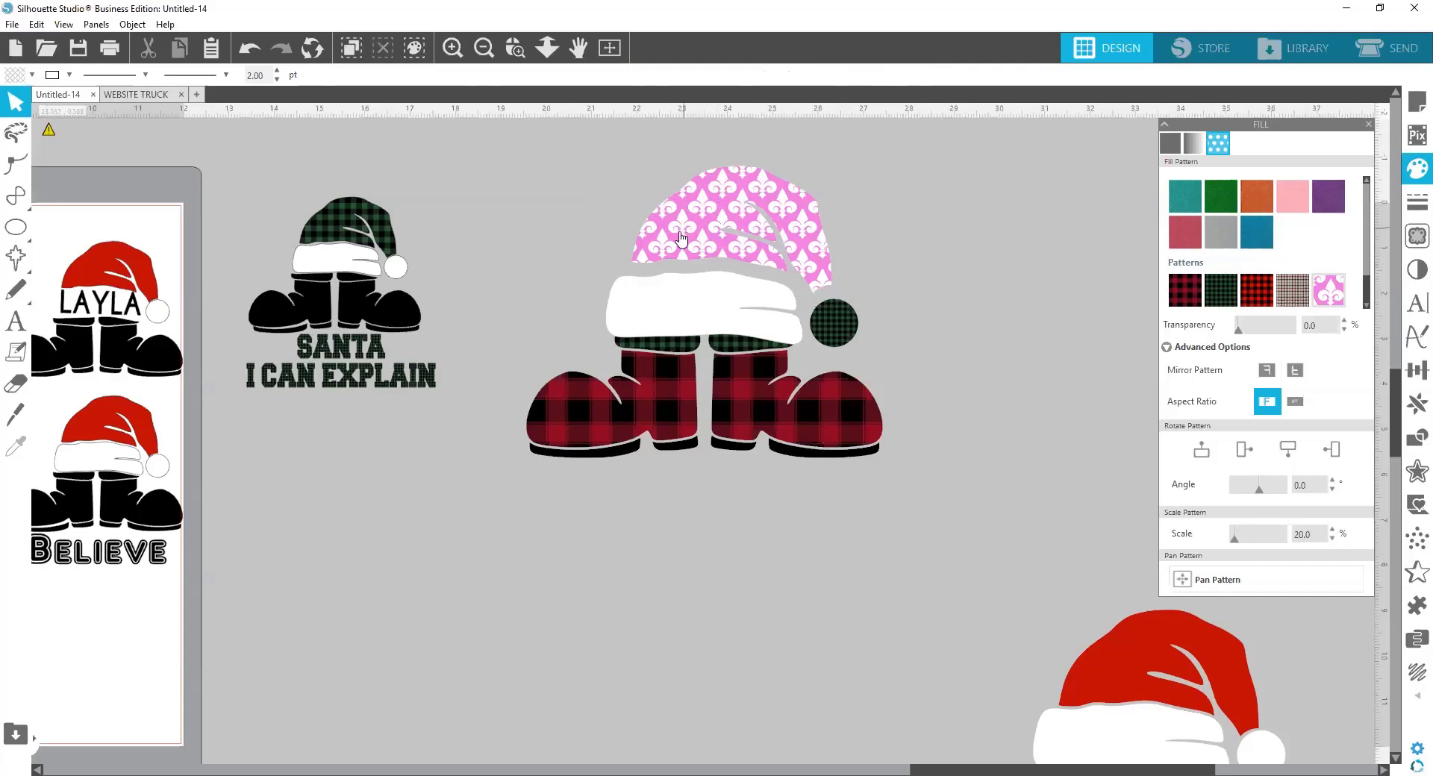
{"action": "mouse_move", "coordinate": [677, 239]}
{"action": "left_mouse_down"}
{"action": "mouse_move", "coordinate": [656, 243]}
{"action": "mouse_move", "coordinate": [671, 250]}
{"action": "left_mouse_up"}
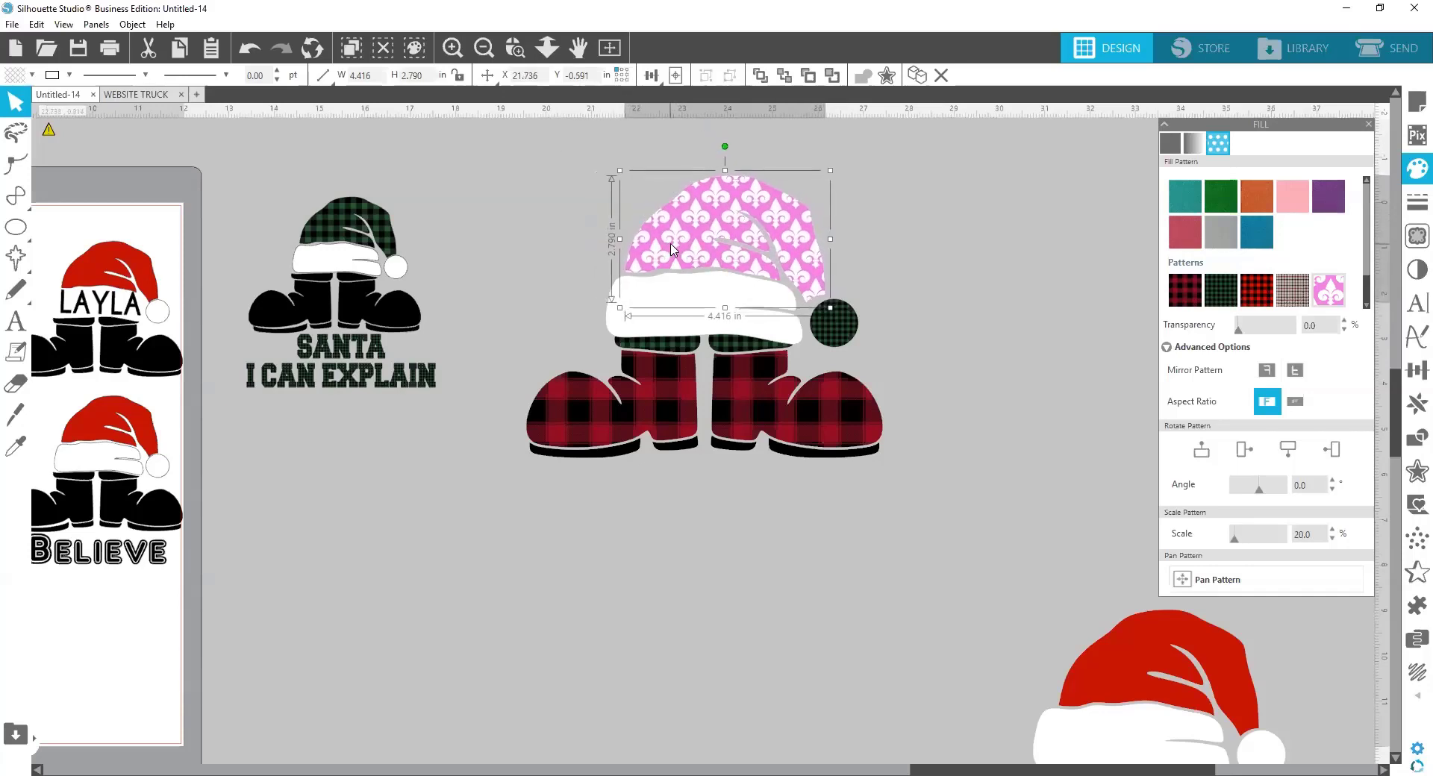
{"action": "left_click", "coordinate": [937, 224]}
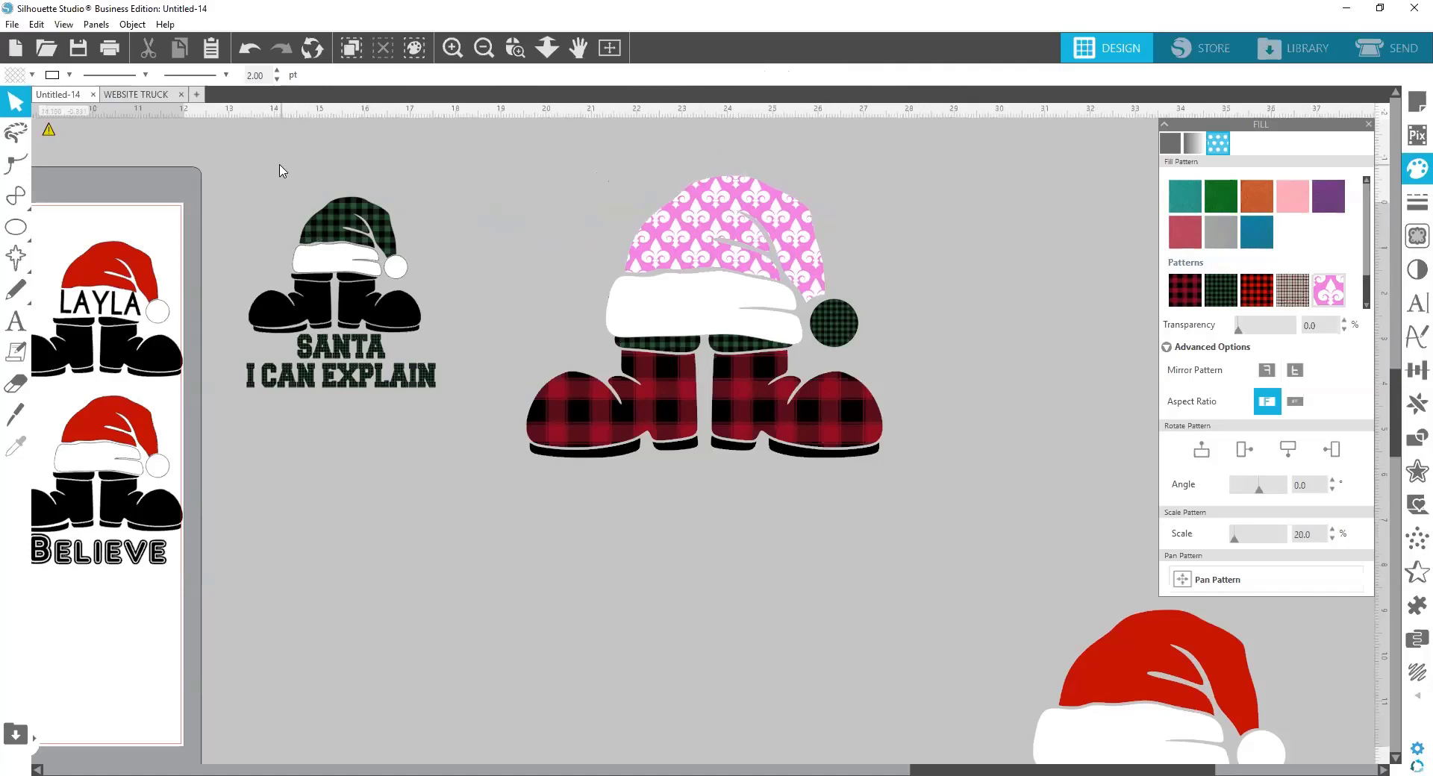
Shift the SANTA I CAN EXPLAIN design slightly and examine the plaid fill of its lettering up close
{"action": "left_click_drag", "start_coordinate": [366, 382], "coordinate": [435, 305]}
{"action": "left_click", "coordinate": [361, 351]}
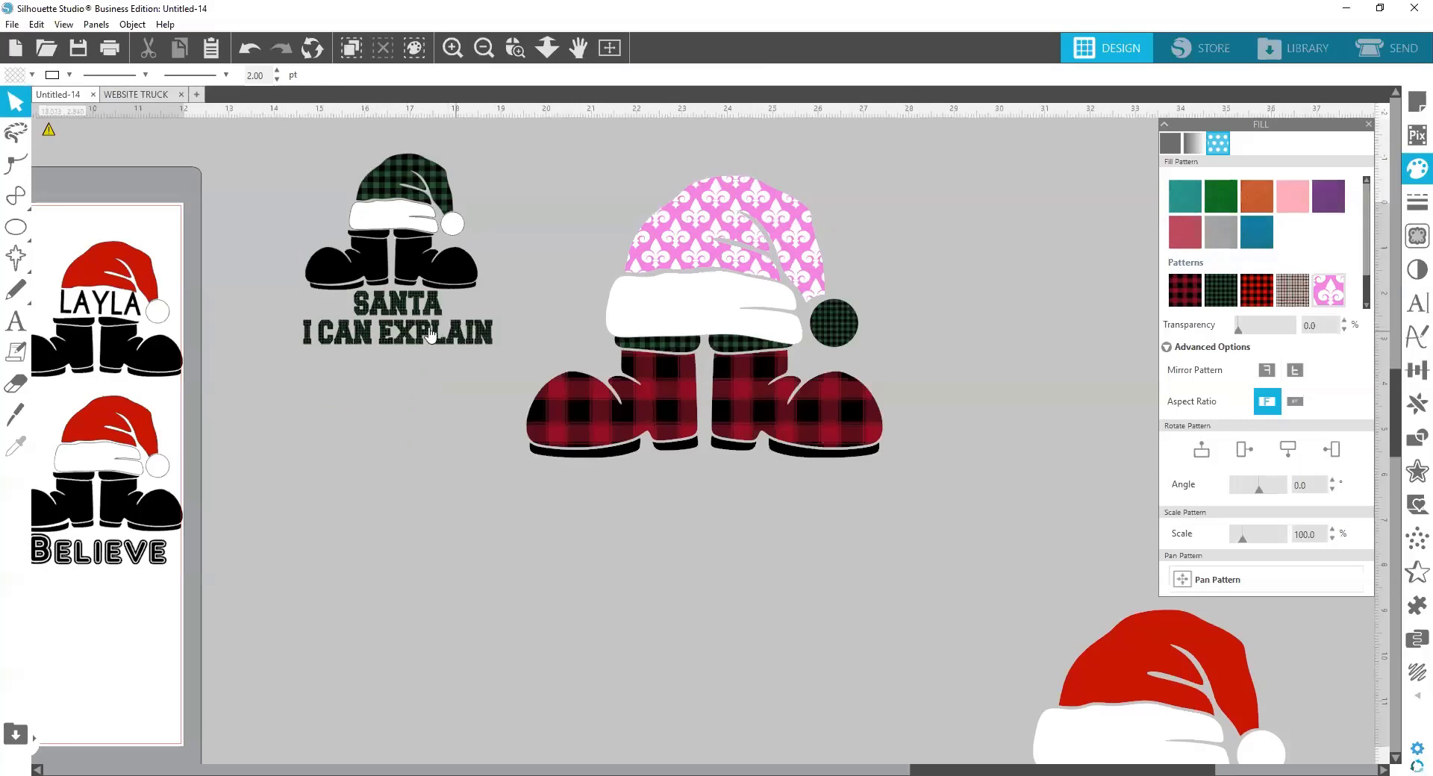
{"action": "left_click", "coordinate": [515, 48]}
{"action": "left_click_drag", "start_coordinate": [263, 303], "coordinate": [553, 355]}
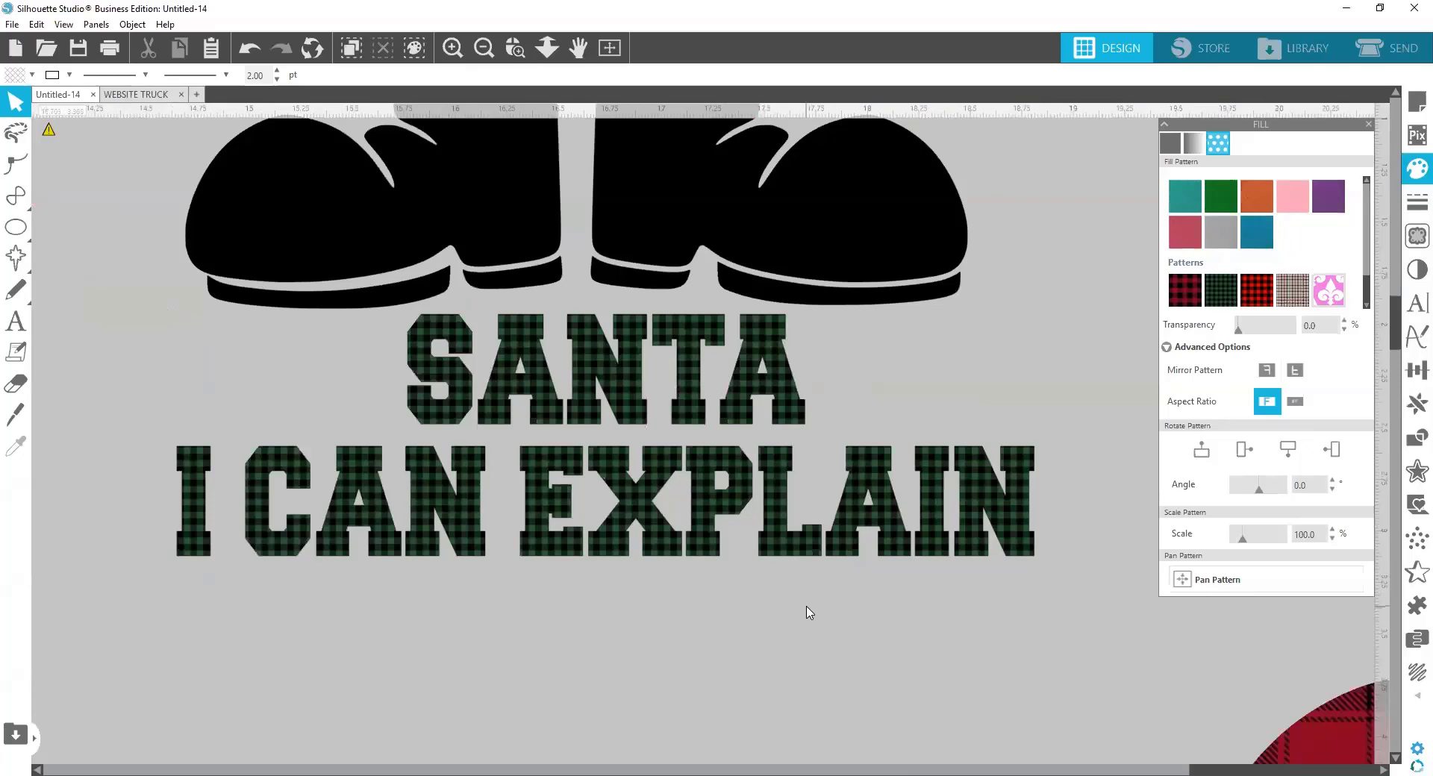
{"action": "left_click", "coordinate": [484, 48]}
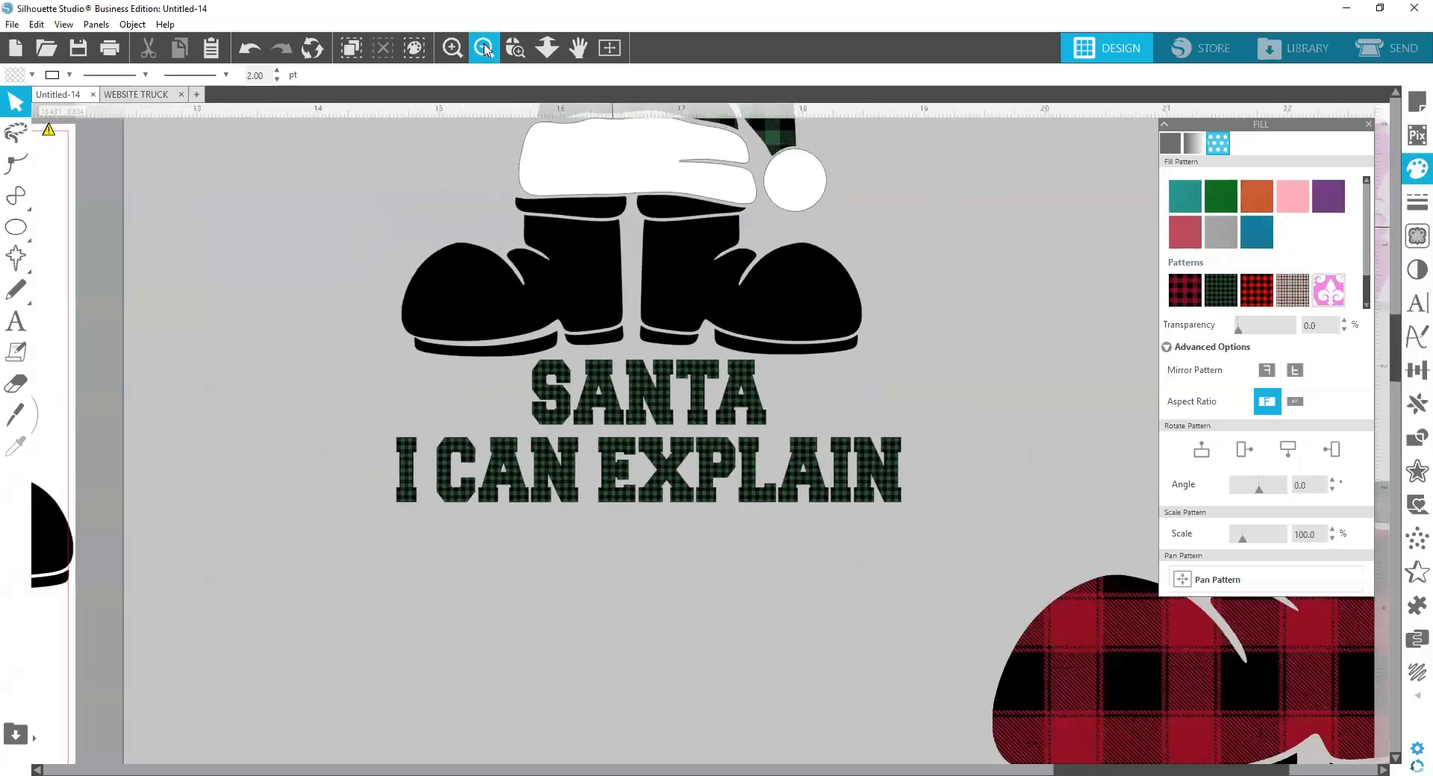
{"action": "left_click", "coordinate": [484, 49]}
{"action": "left_click", "coordinate": [484, 50]}
{"action": "left_click", "coordinate": [484, 50]}
{"action": "left_click", "coordinate": [484, 49]}
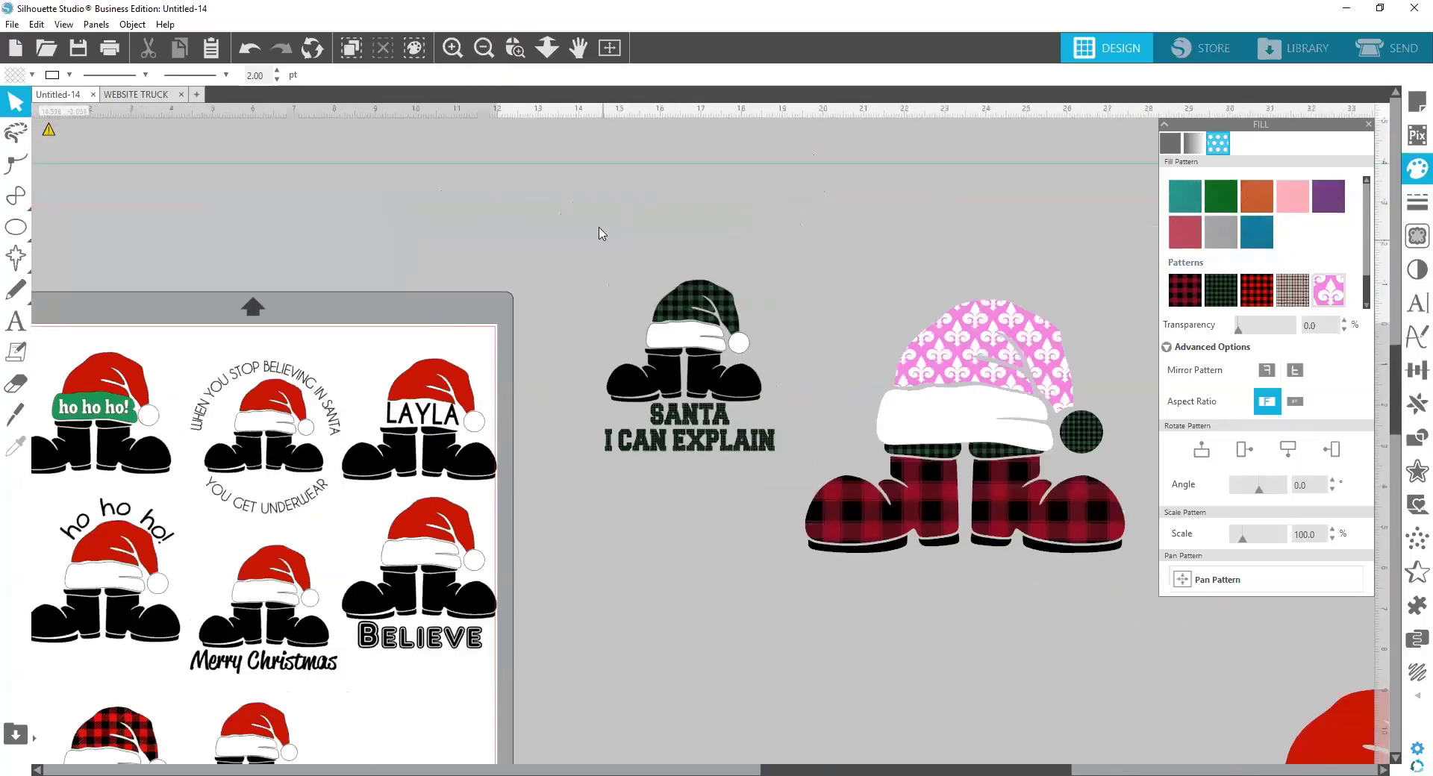
Delete the two pattern-filled Santa designs beside the mat, plus the small Santa and its Merry Christmas text from the mat's middle row
{"action": "left_click_drag", "start_coordinate": [602, 233], "coordinate": [1112, 601]}
{"action": "key", "text": "Delete"}
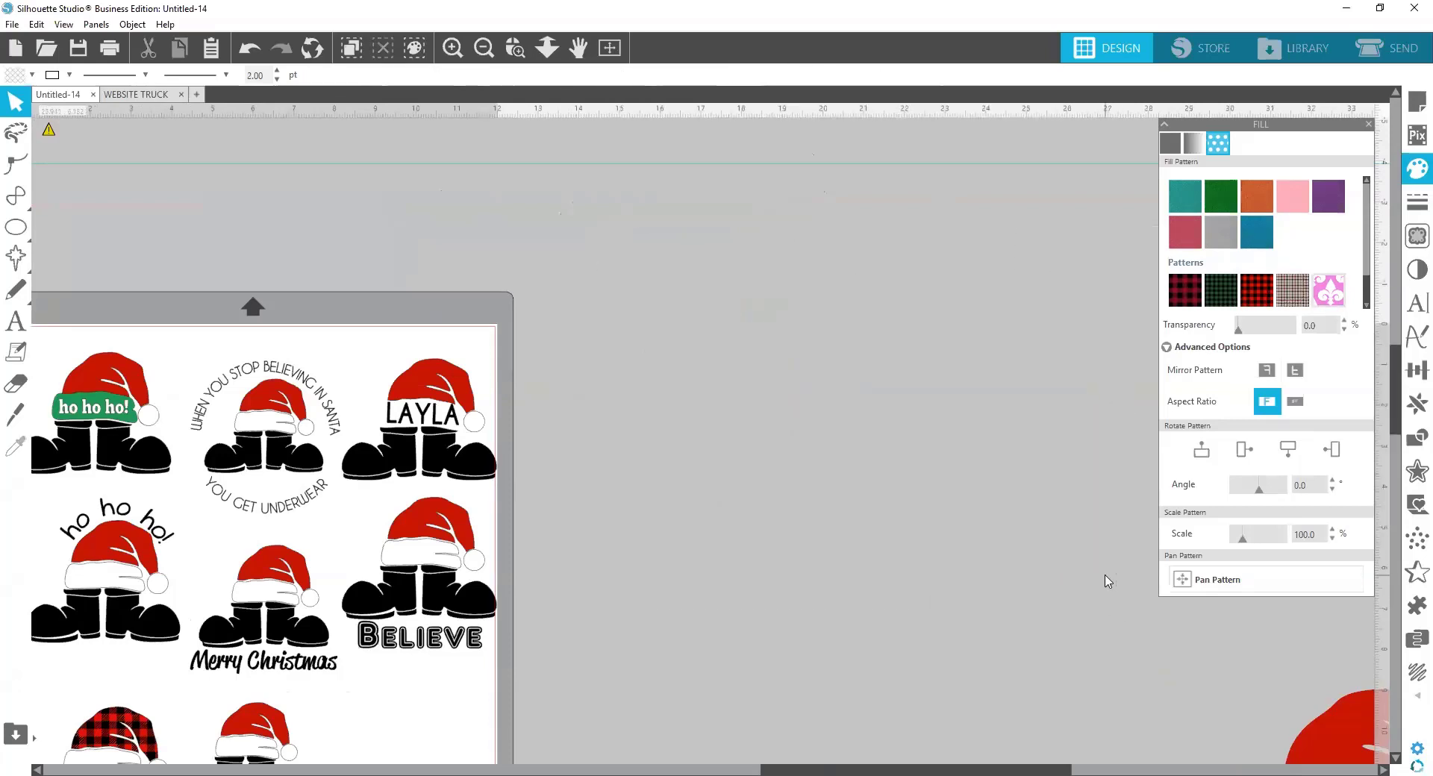
{"action": "scroll", "coordinate": [1007, 617], "scroll_direction": "down", "scroll_amount": 5}
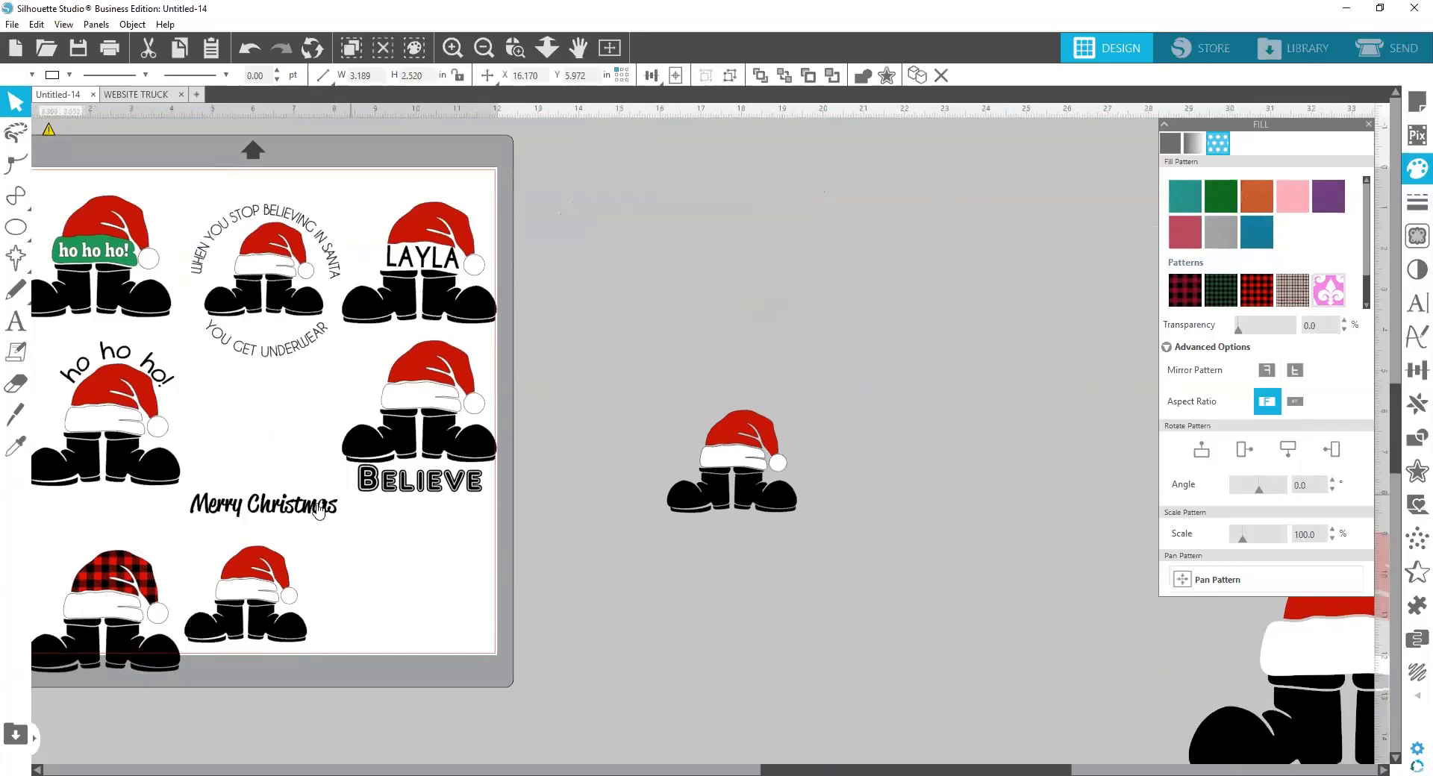
{"action": "left_click_drag", "start_coordinate": [263, 505], "coordinate": [742, 498]}
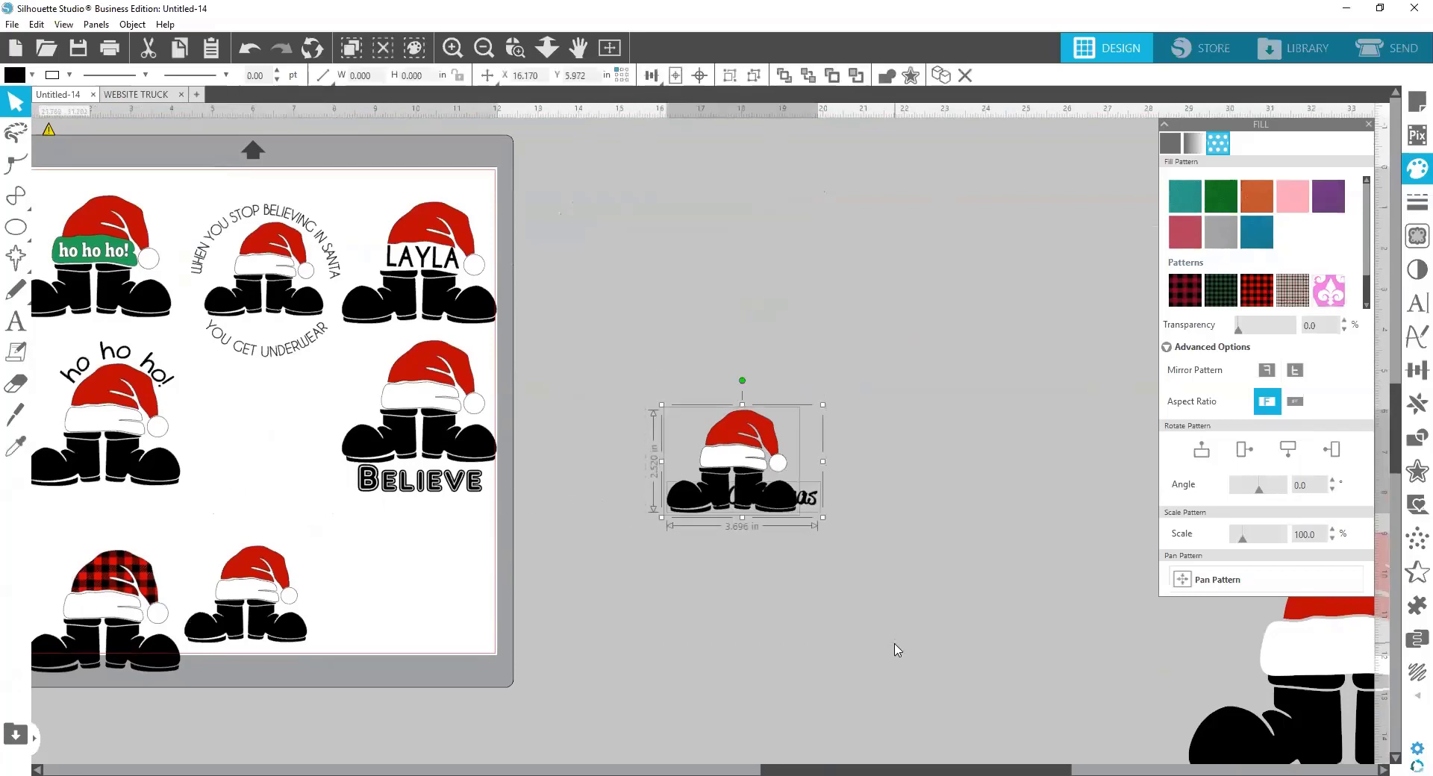
{"action": "key", "text": "Delete"}
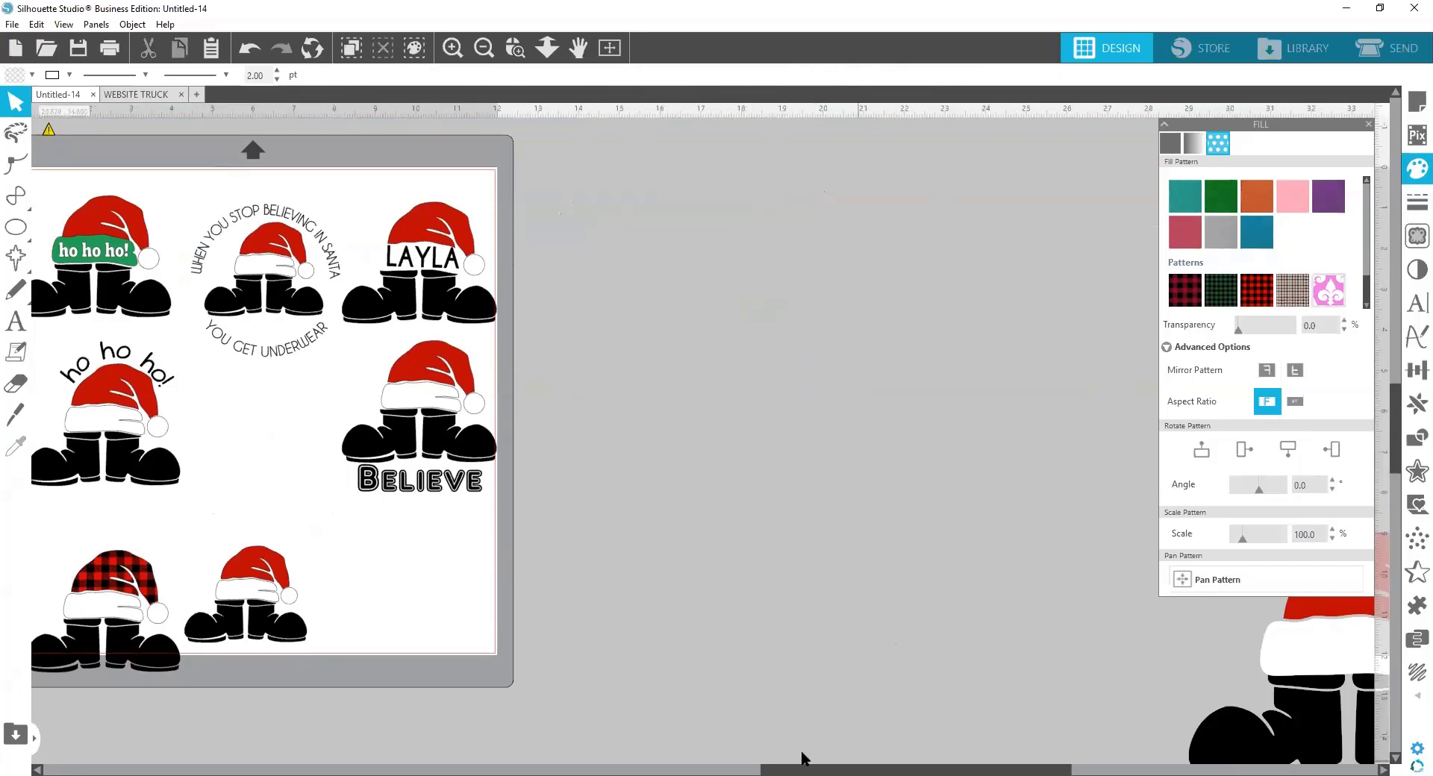
Rearrange the plain, plaid-hat and BELIEVE Santa designs to space them evenly across the mat's lower rows
{"action": "left_click", "coordinate": [749, 769]}
{"action": "left_click_drag", "start_coordinate": [746, 769], "coordinate": [894, 770]}
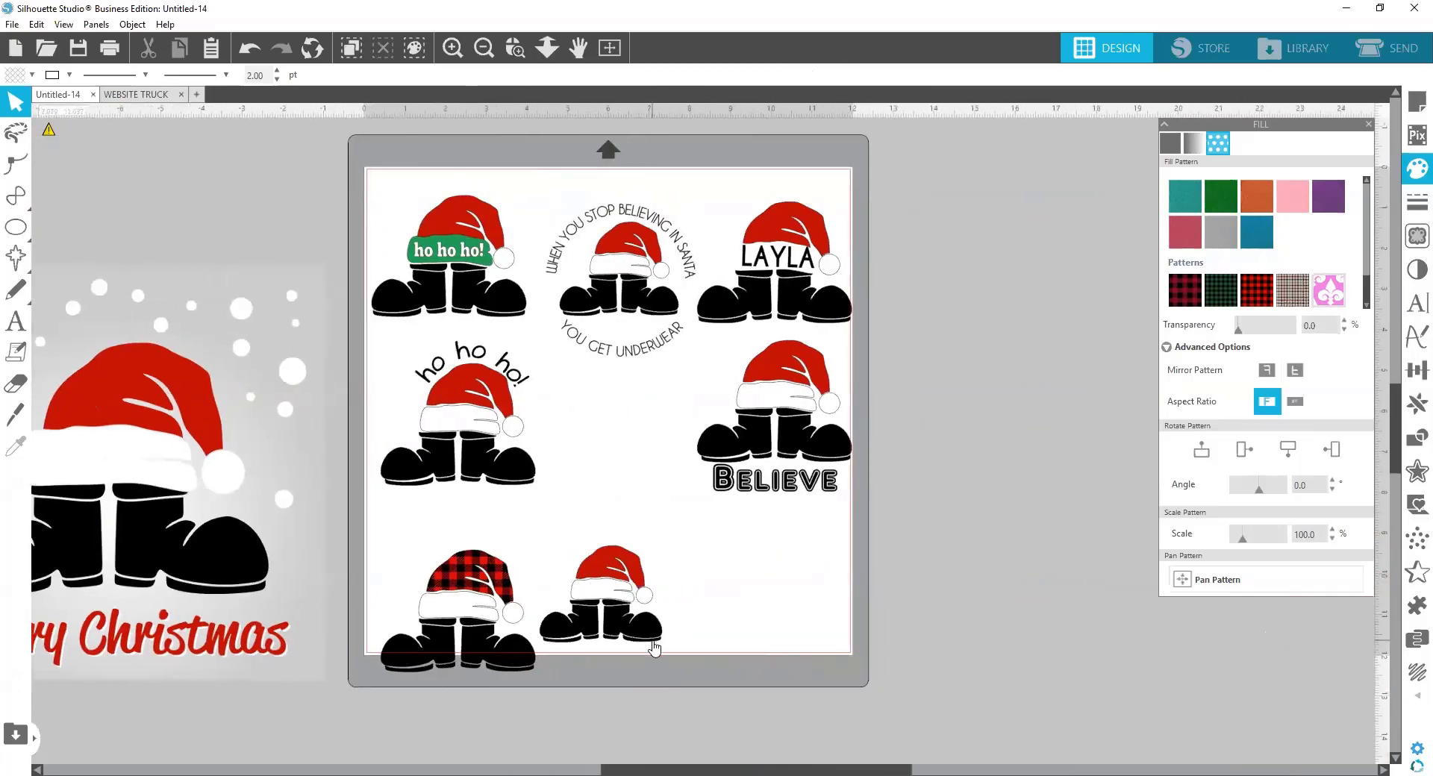
{"action": "left_click_drag", "start_coordinate": [636, 631], "coordinate": [775, 620]}
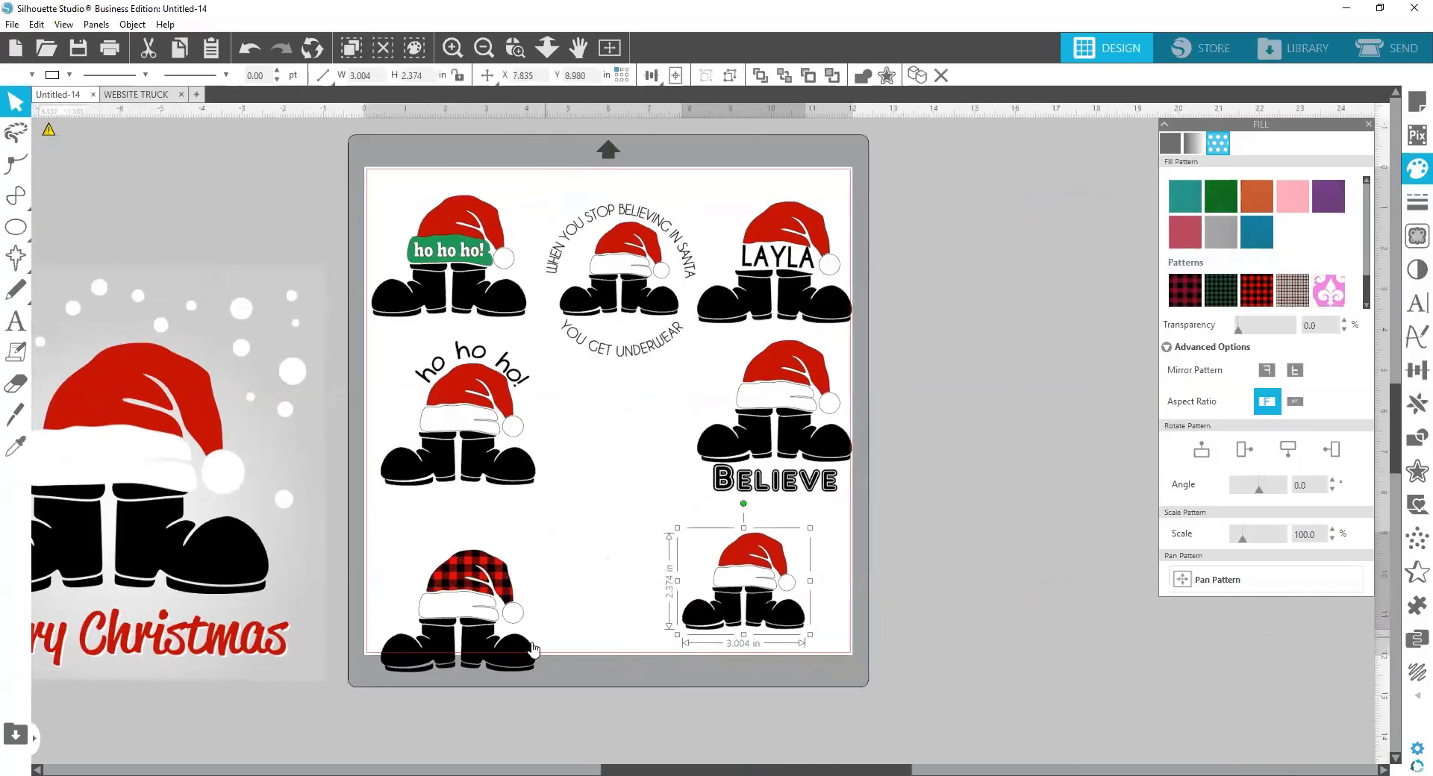
{"action": "left_click_drag", "start_coordinate": [505, 642], "coordinate": [553, 612]}
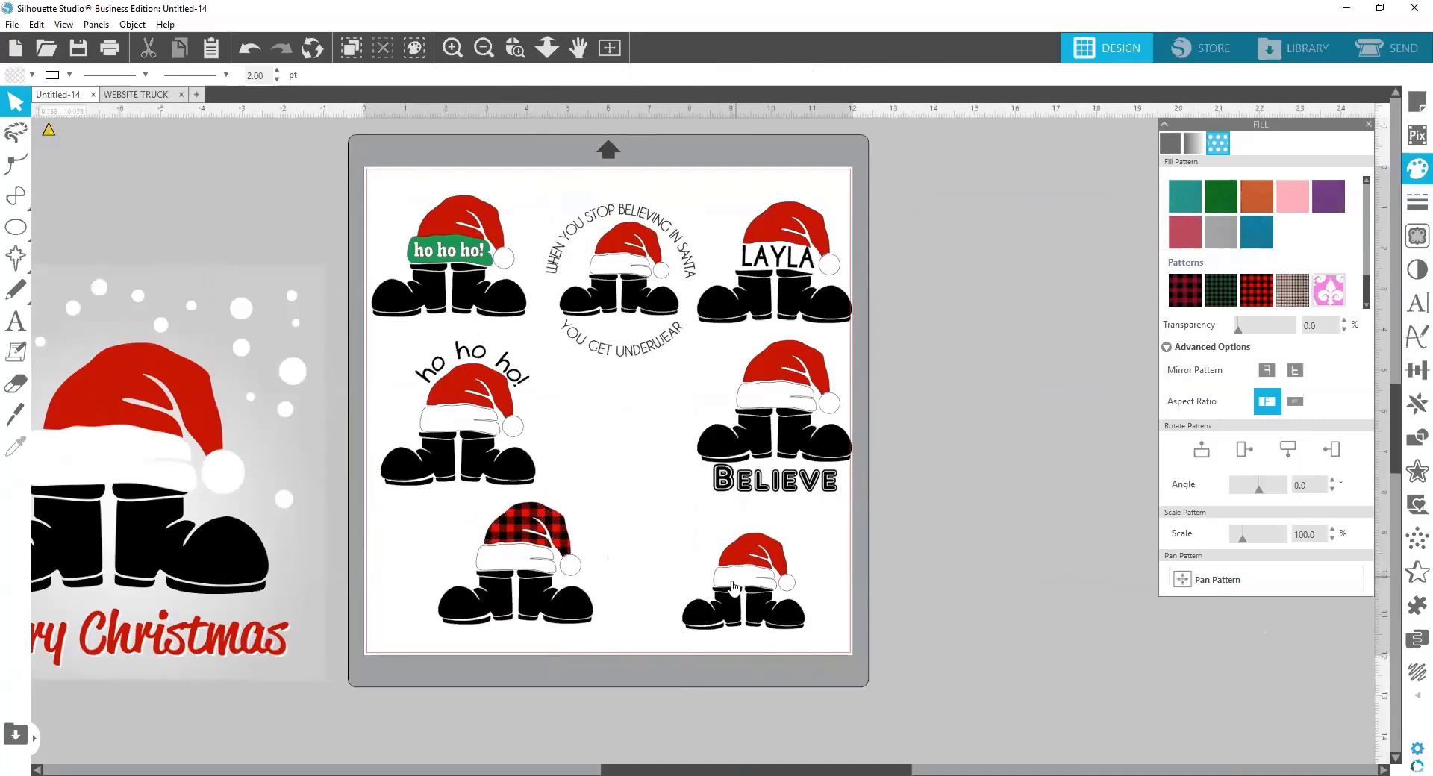
{"action": "left_click_drag", "start_coordinate": [737, 583], "coordinate": [702, 579]}
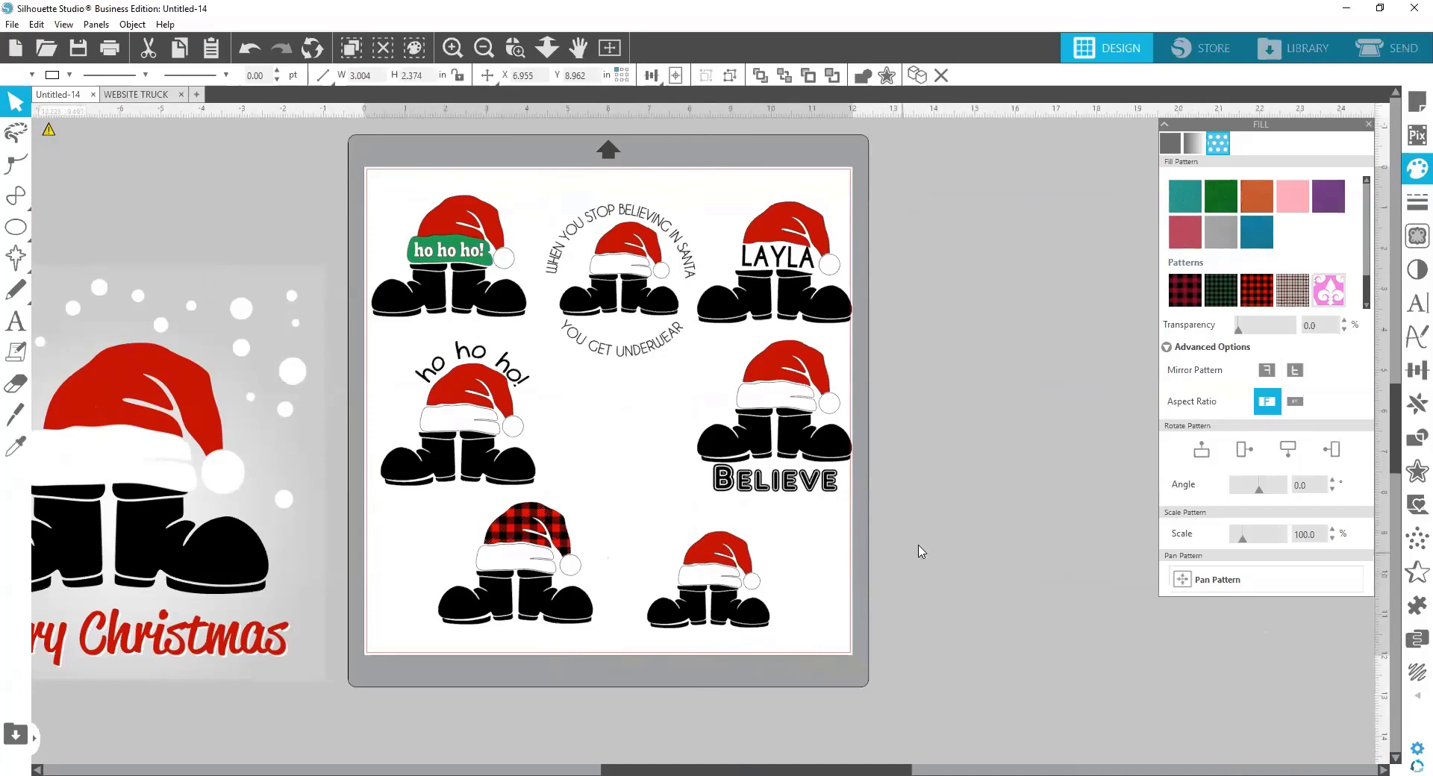
{"action": "left_click_drag", "start_coordinate": [789, 414], "coordinate": [735, 414]}
{"action": "left_click", "coordinate": [959, 430]}
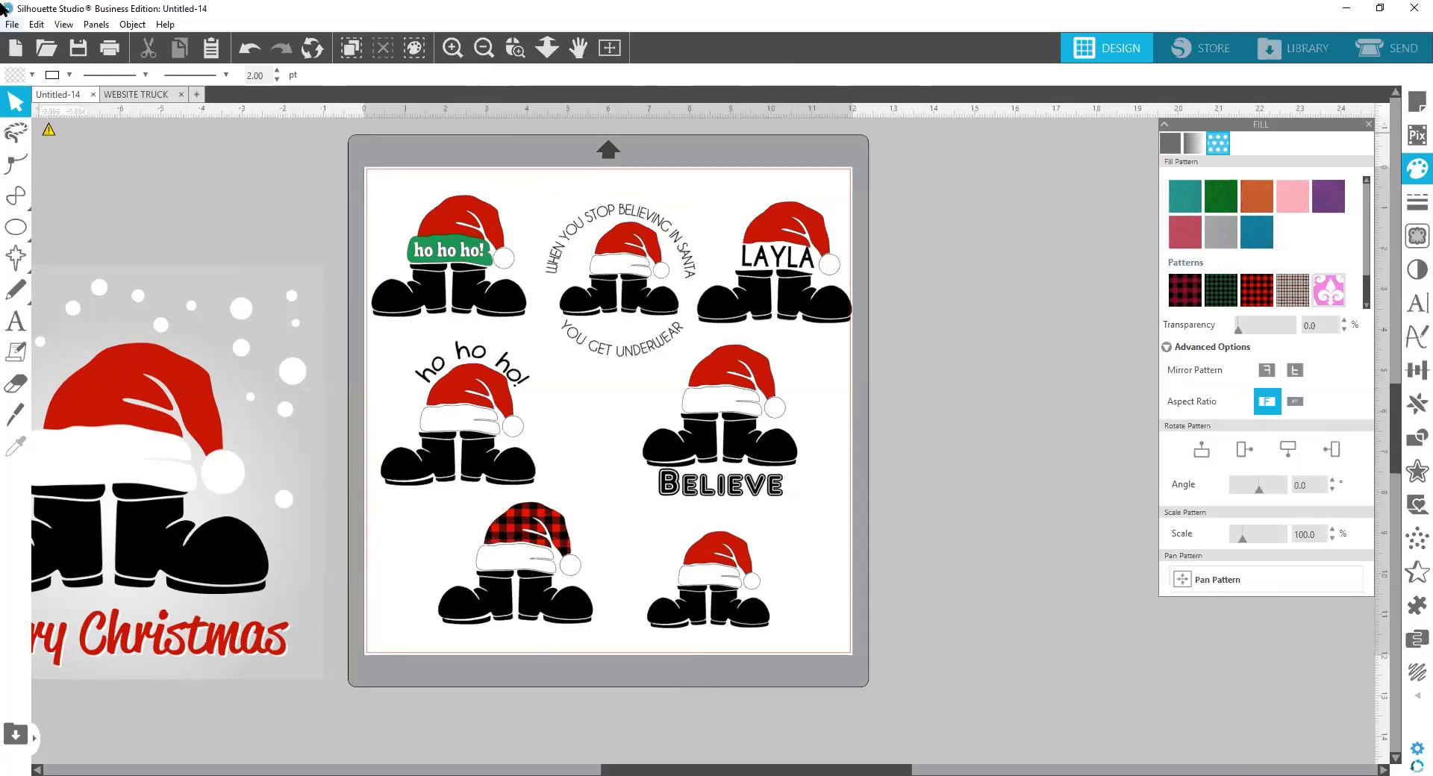
Check the library import options in the current edition and switch the program's view to Standard Edition
{"action": "left_click", "coordinate": [13, 24]}
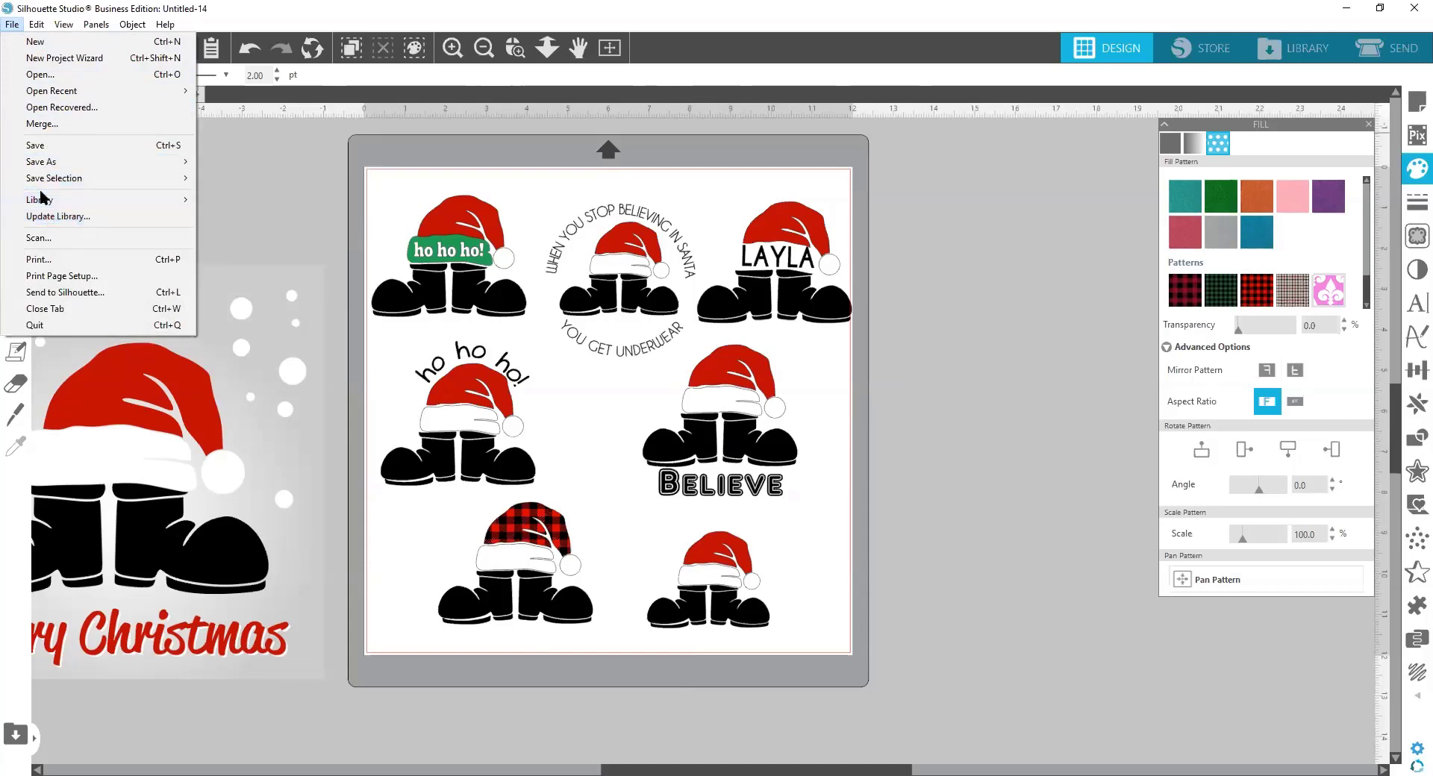
{"action": "mouse_move", "coordinate": [172, 200]}
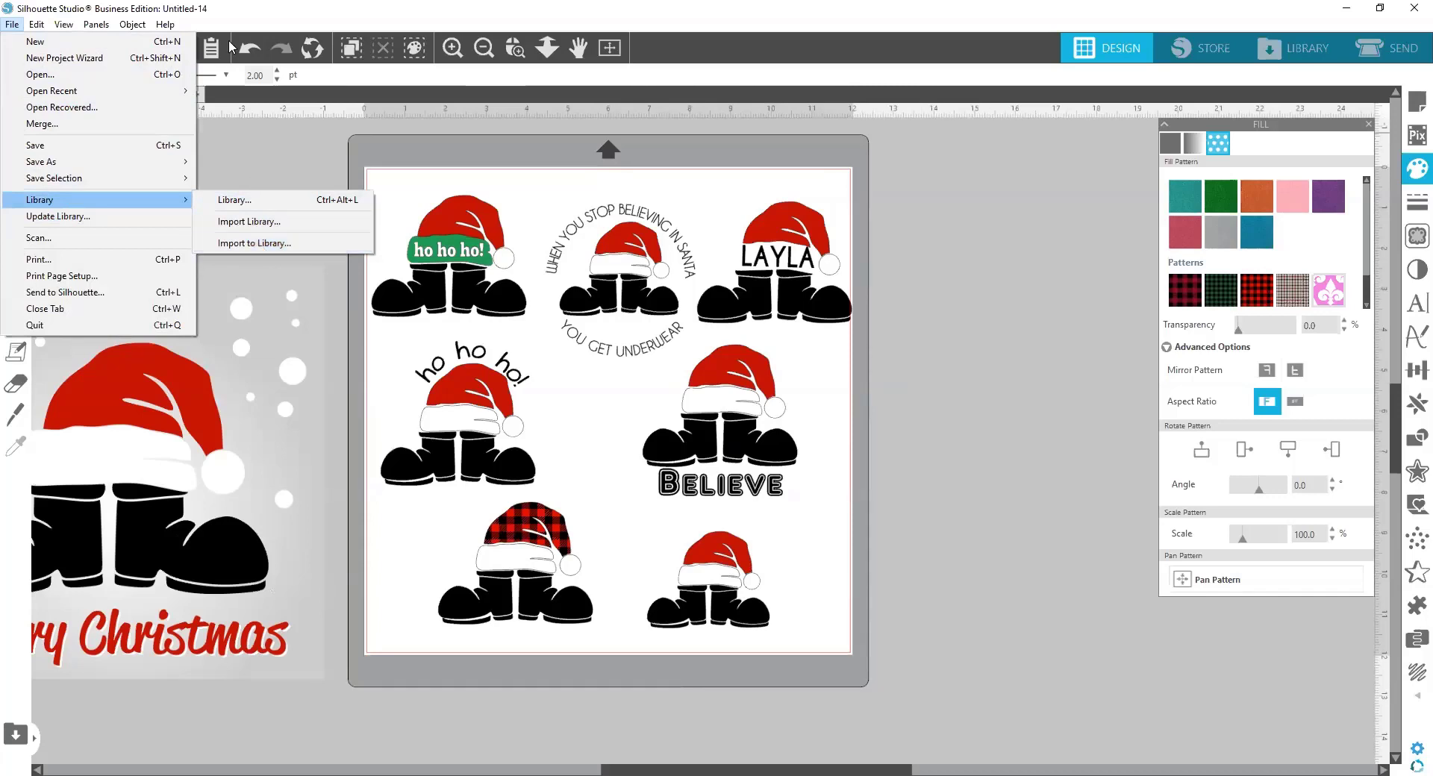
{"action": "left_click", "coordinate": [166, 25]}
{"action": "left_click", "coordinate": [166, 24]}
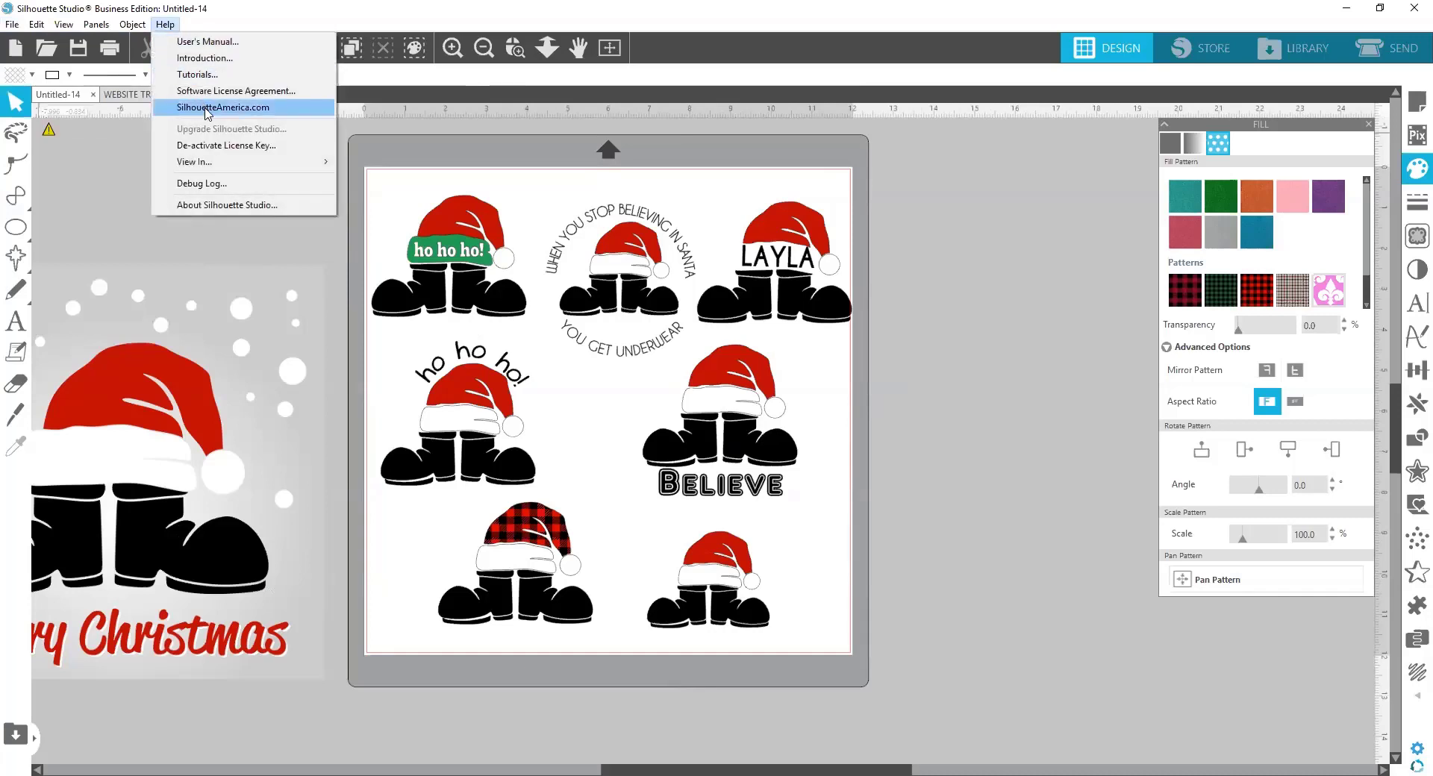
{"action": "mouse_move", "coordinate": [223, 164]}
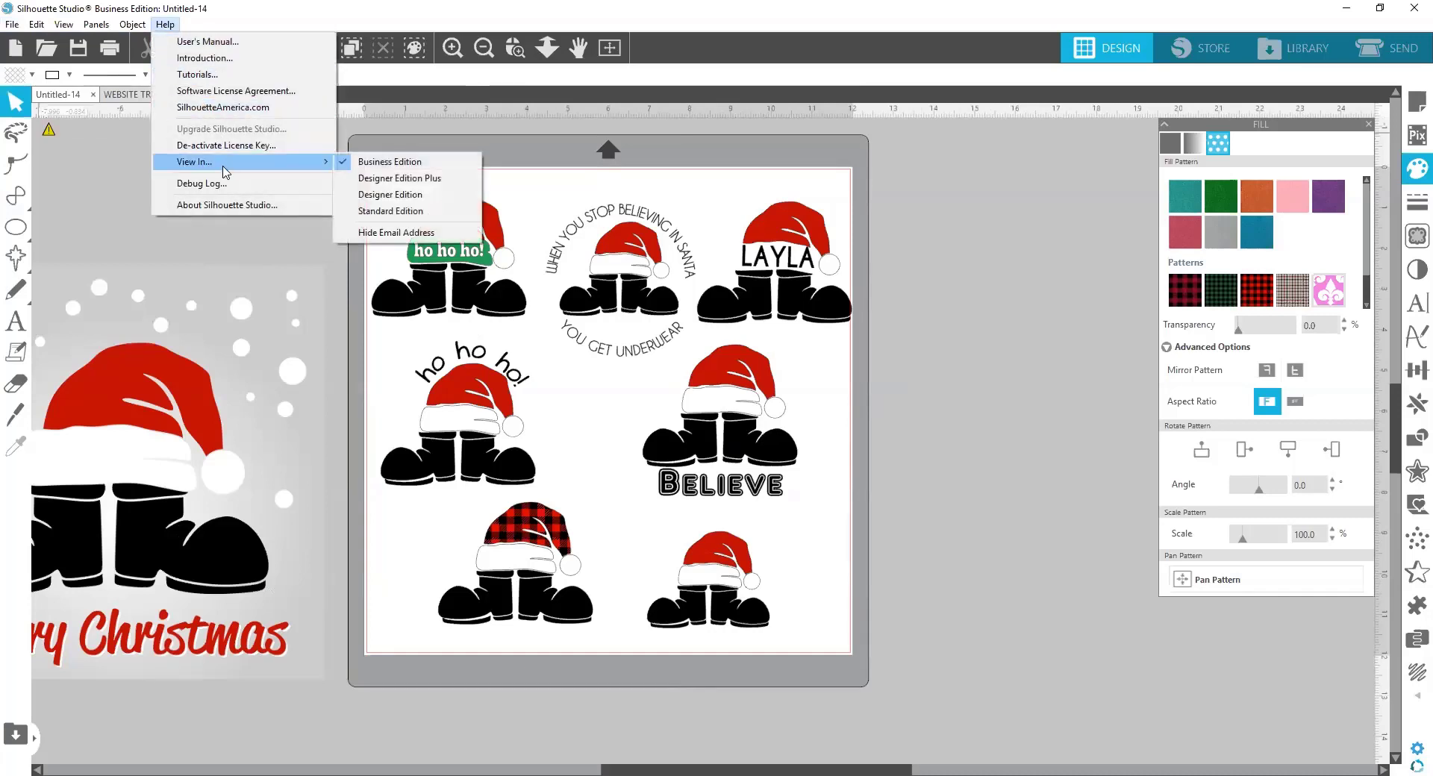
{"action": "left_click", "coordinate": [418, 211]}
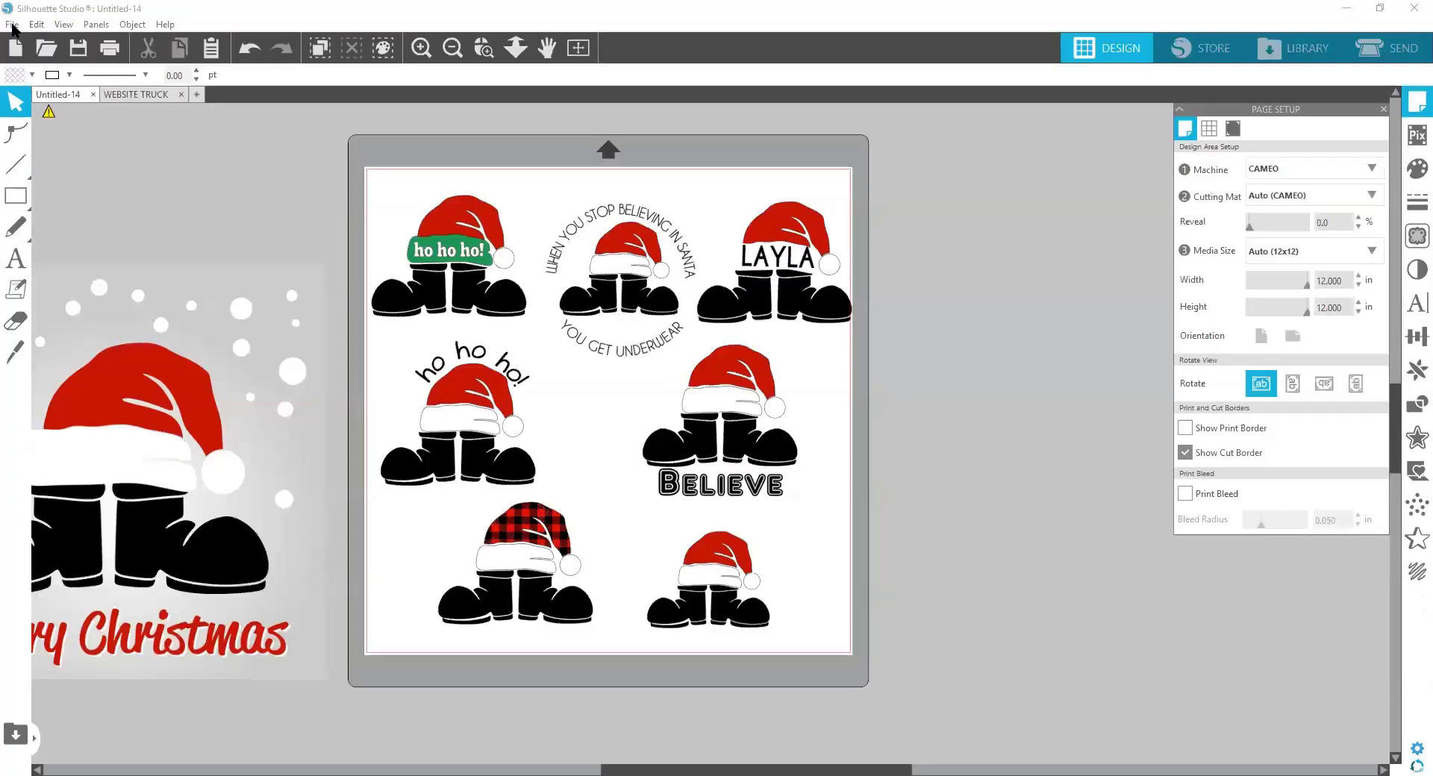
Open the Import to Library file dialog in Standard Edition and close it without importing anything
{"action": "left_click", "coordinate": [11, 24]}
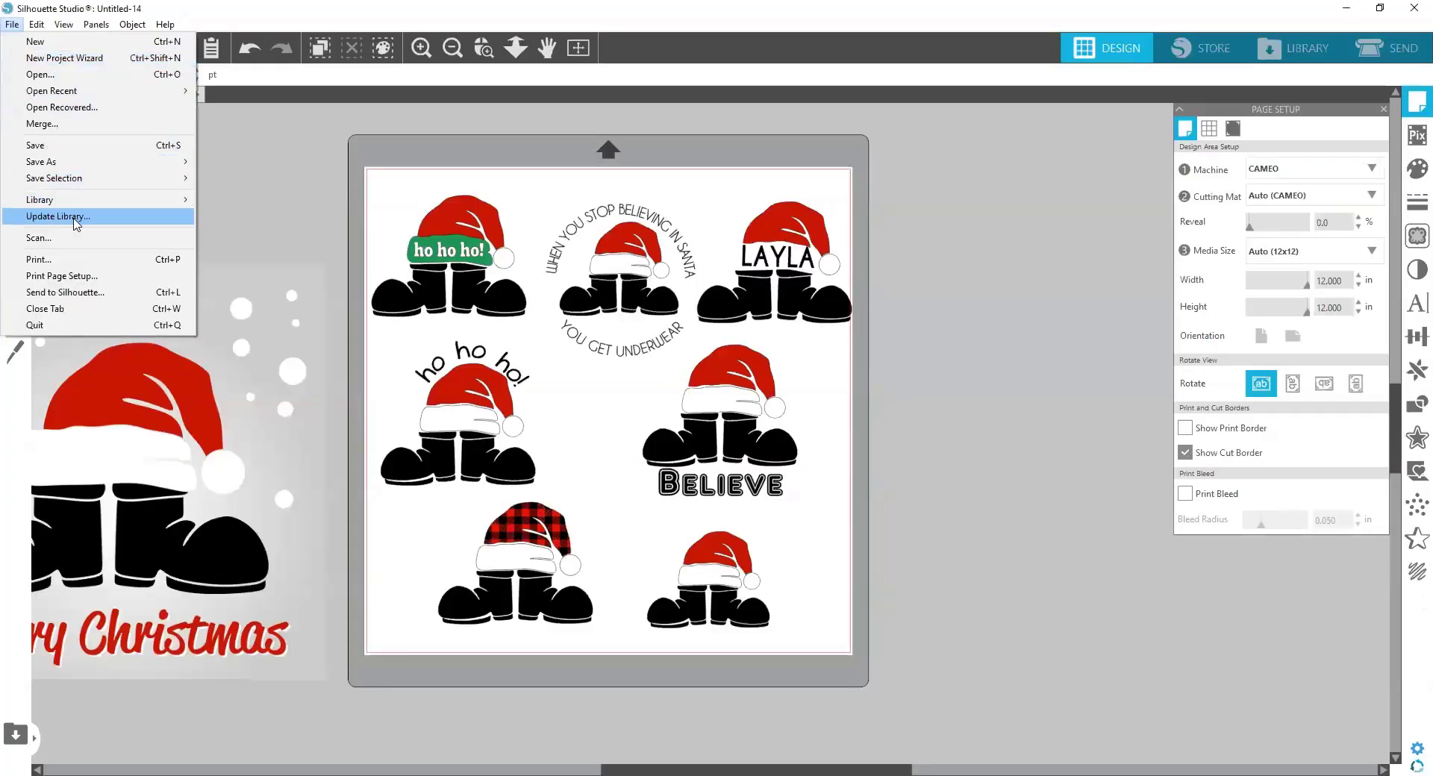
{"action": "mouse_move", "coordinate": [73, 206]}
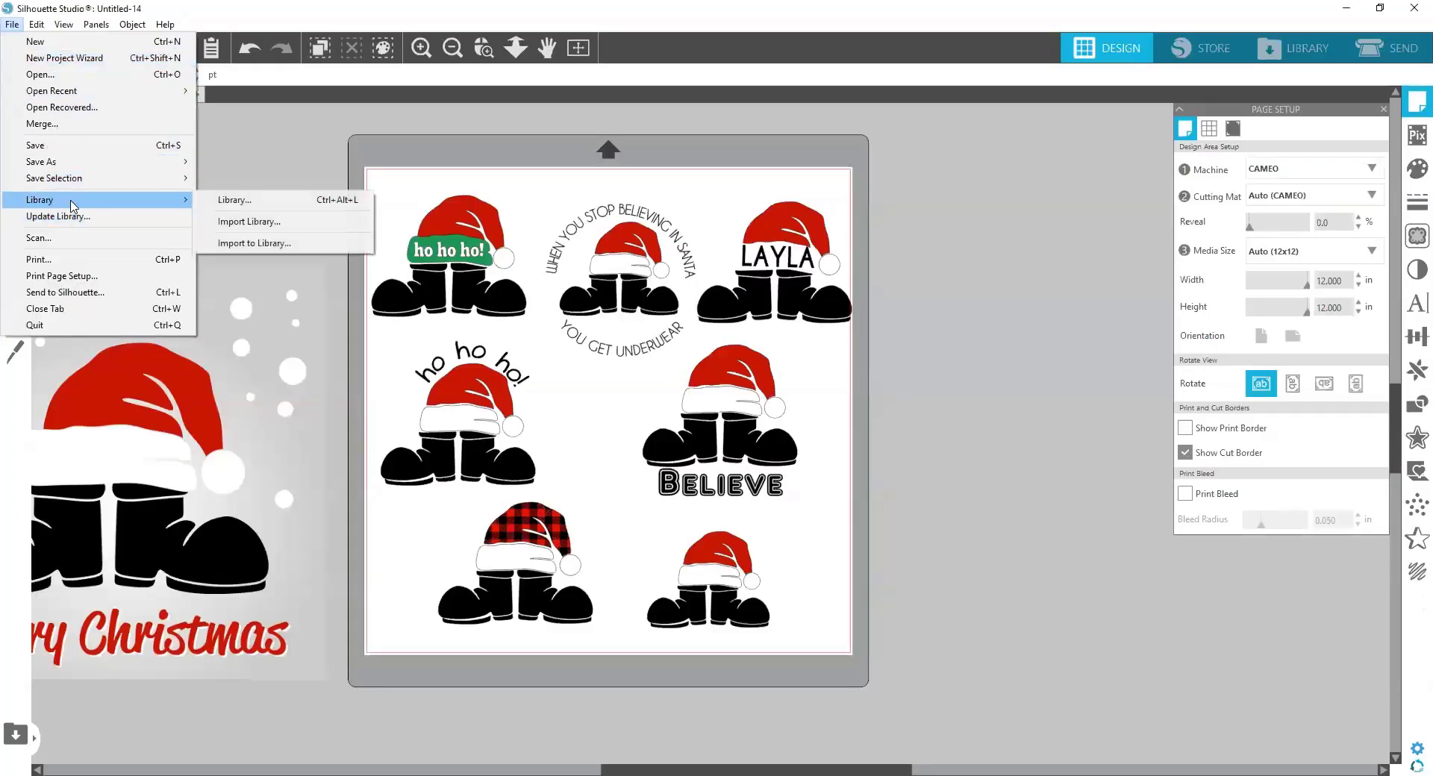
{"action": "left_click", "coordinate": [245, 244]}
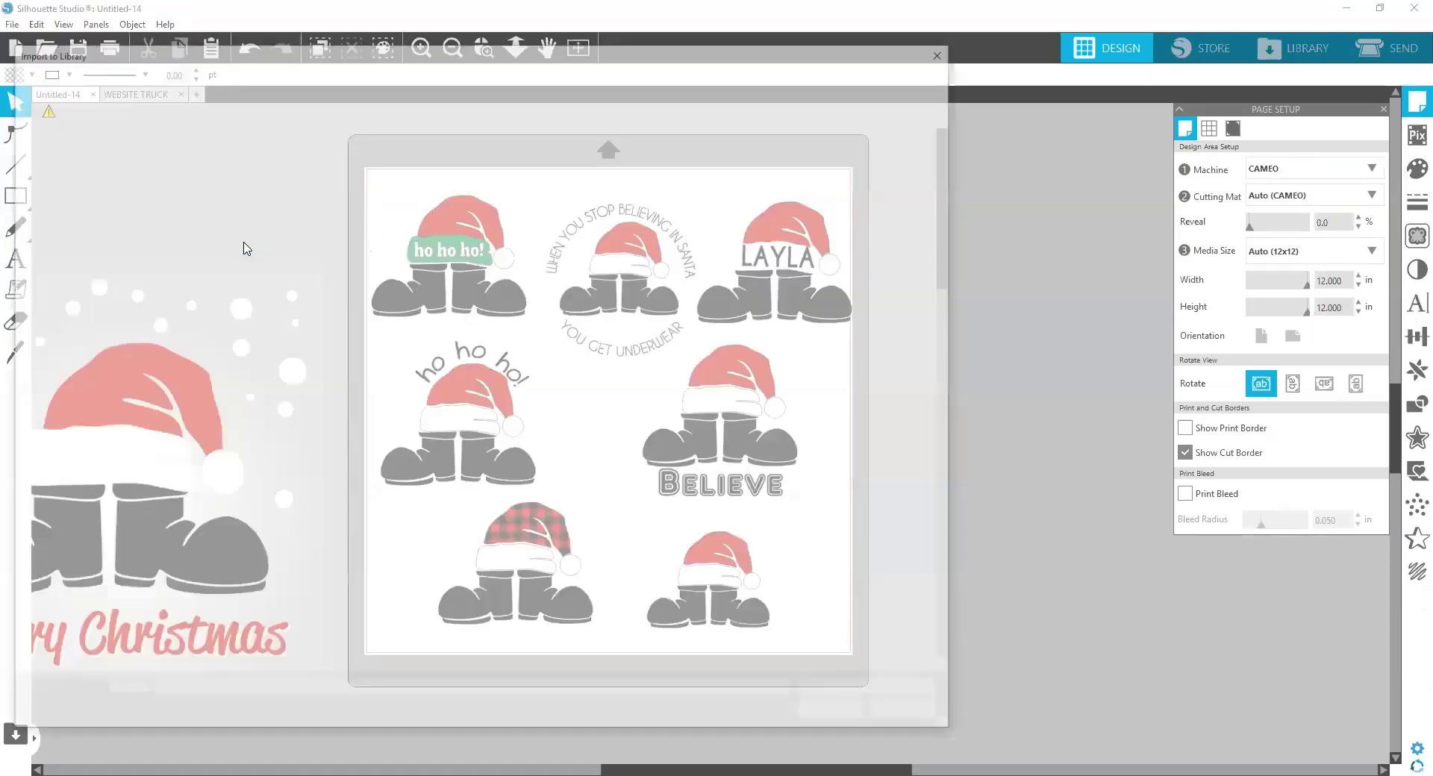
{"action": "left_click", "coordinate": [947, 52]}
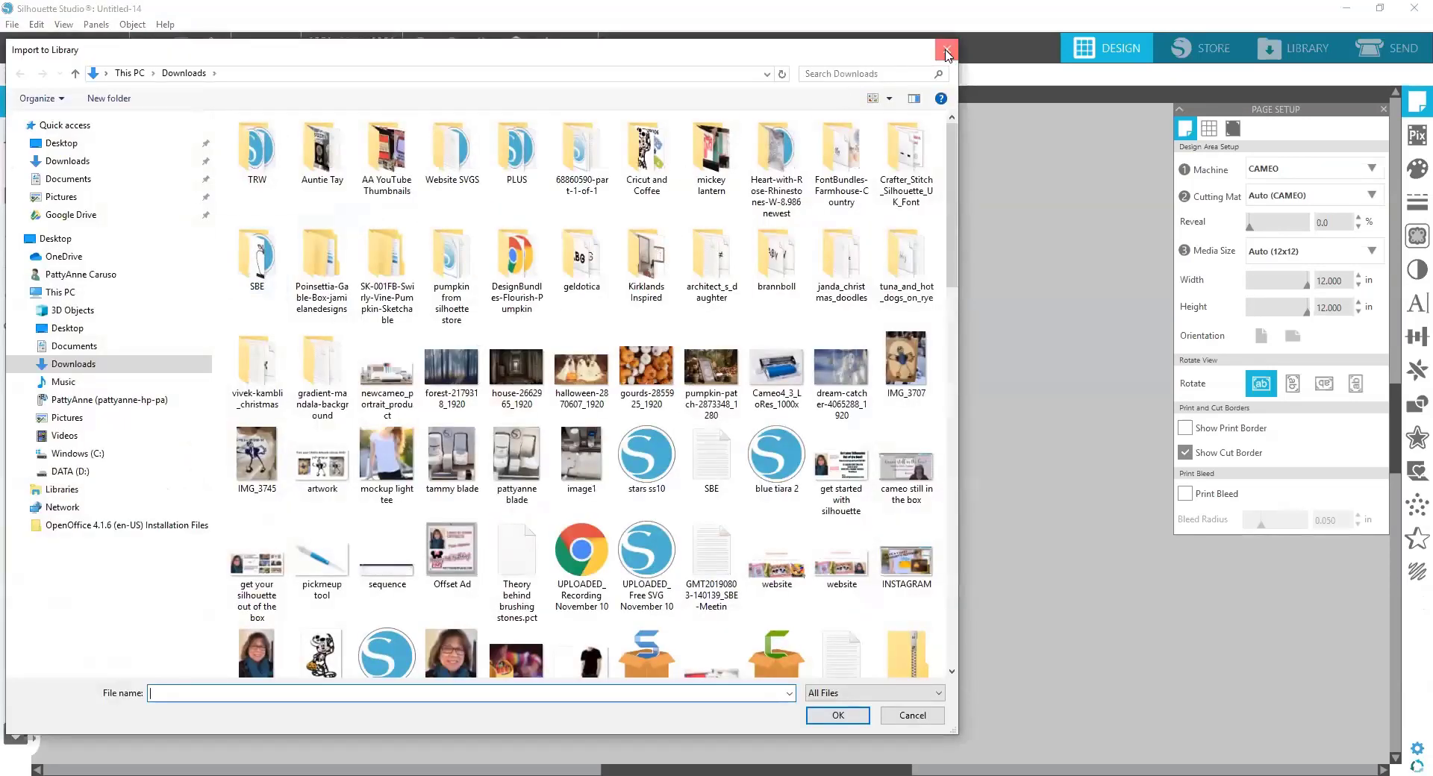
Move the large Merry Christmas Santa image toward the mat so that it overlaps the mat's edge
{"action": "scroll", "coordinate": [997, 200], "scroll_direction": "down", "scroll_amount": 1}
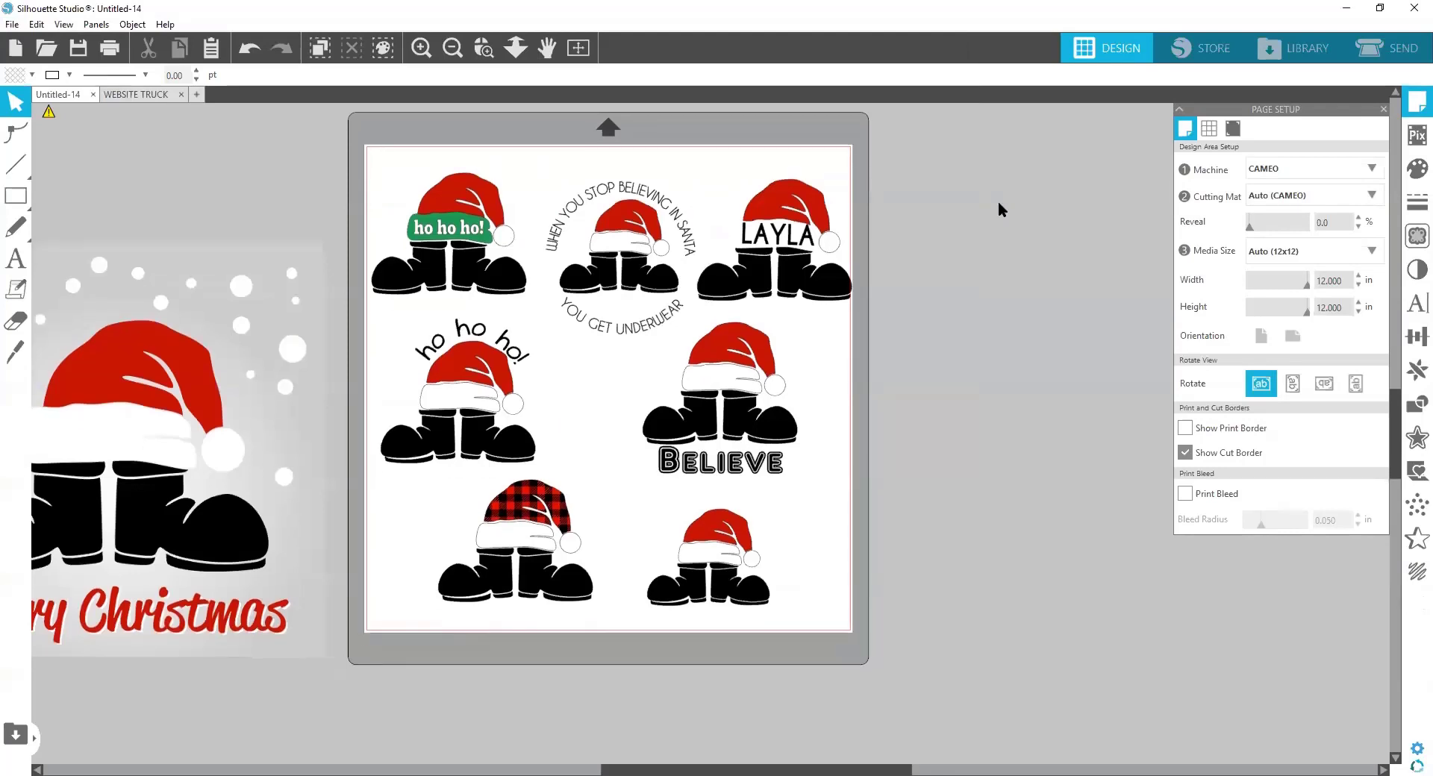
{"action": "left_click_drag", "start_coordinate": [303, 302], "coordinate": [414, 249]}
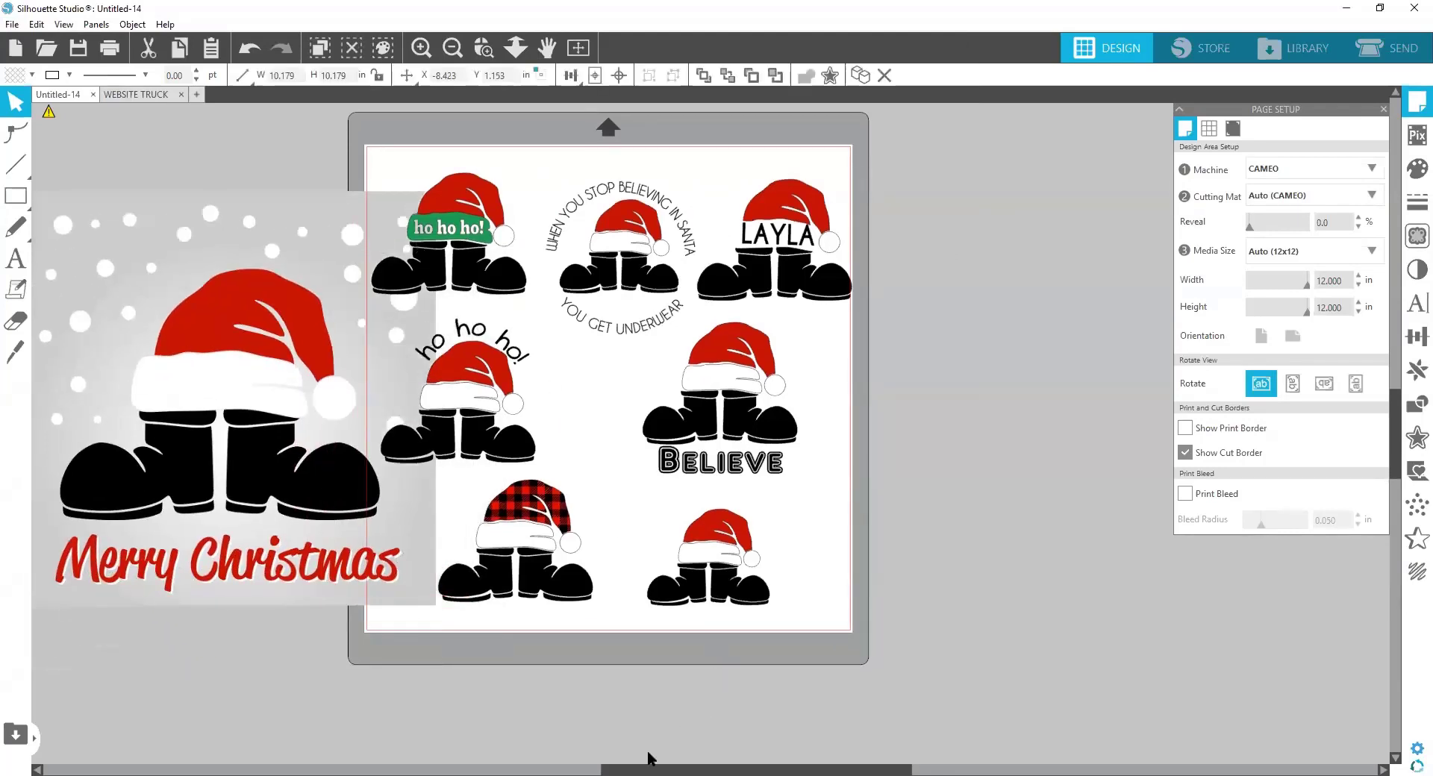
Move the large Merry Christmas Santa image off the mat so that it sits in the empty area beside it
{"action": "left_click_drag", "start_coordinate": [637, 768], "coordinate": [521, 767]}
{"action": "left_click_drag", "start_coordinate": [434, 420], "coordinate": [287, 400]}
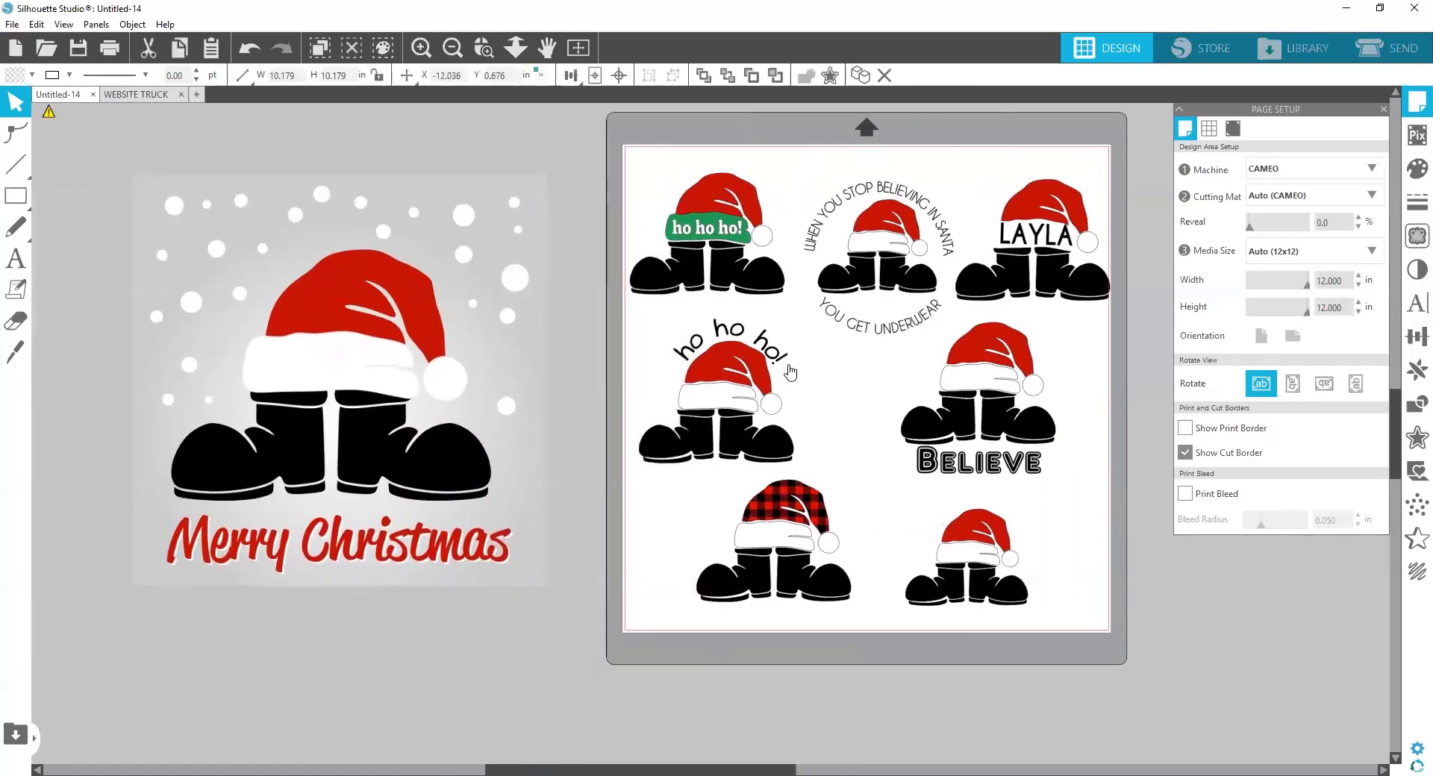
{"action": "left_click", "coordinate": [711, 755]}
{"action": "left_click_drag", "start_coordinate": [670, 757], "coordinate": [718, 754]}
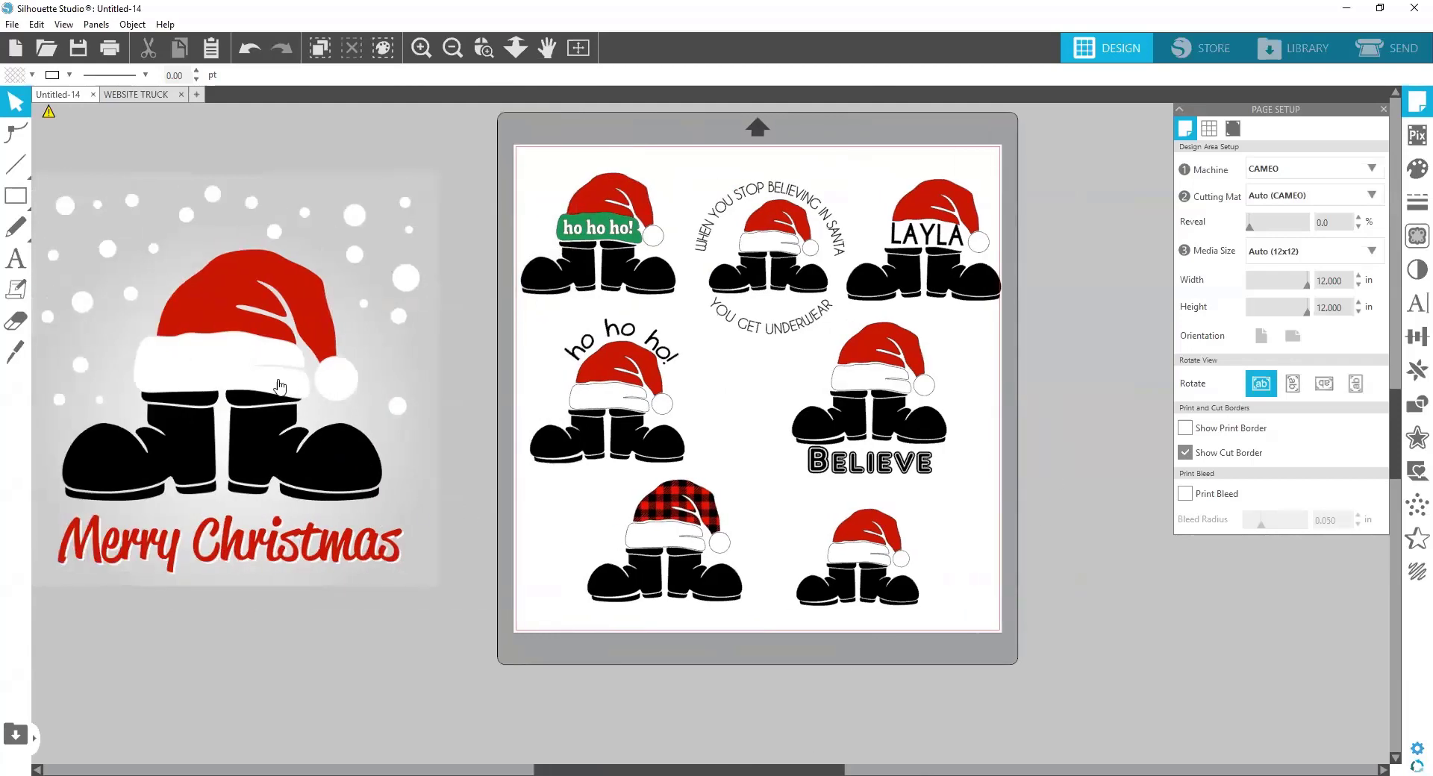
{"action": "left_click_drag", "start_coordinate": [280, 384], "coordinate": [322, 392]}
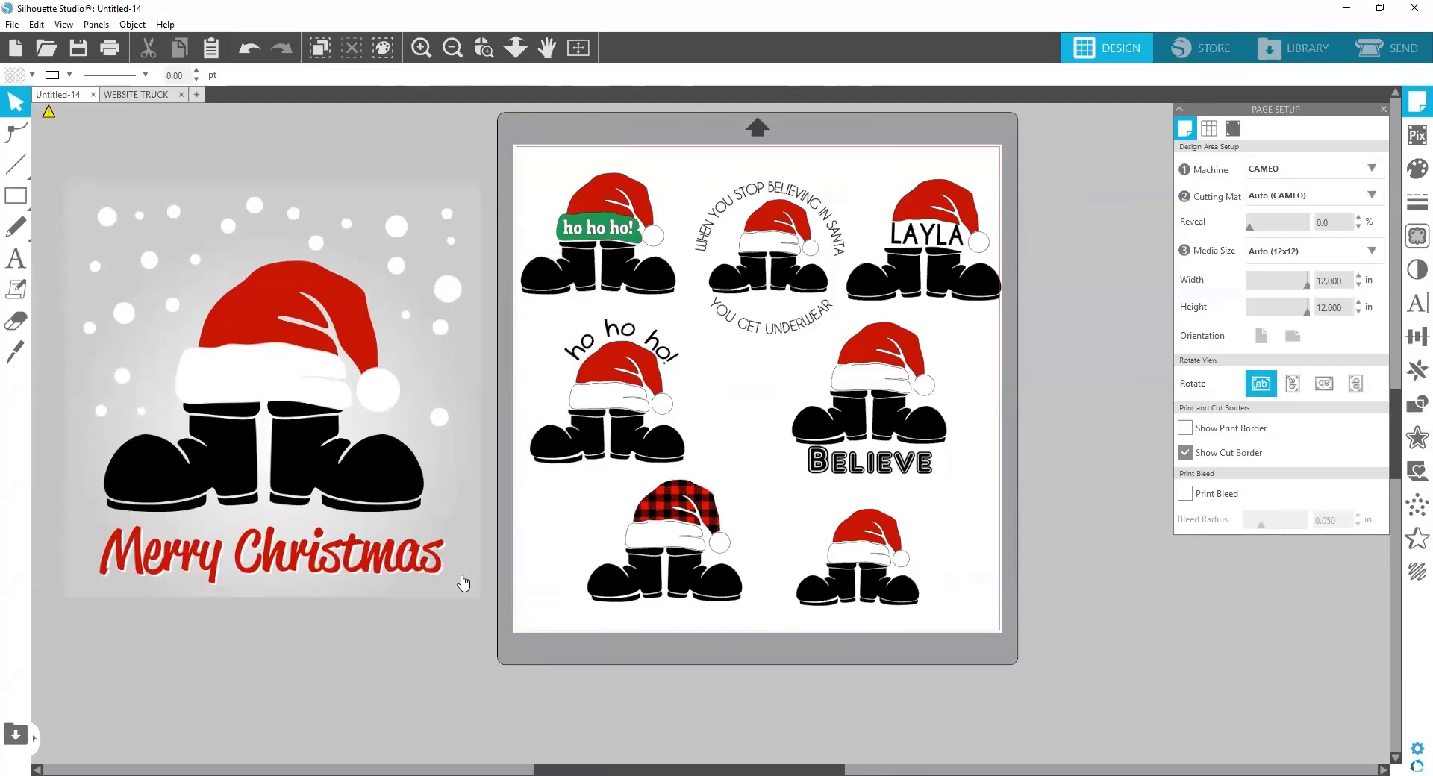
Delete the small plain Santa design and the plaid-hat Santa design from the mat's bottom row
{"action": "left_click", "coordinate": [846, 582]}
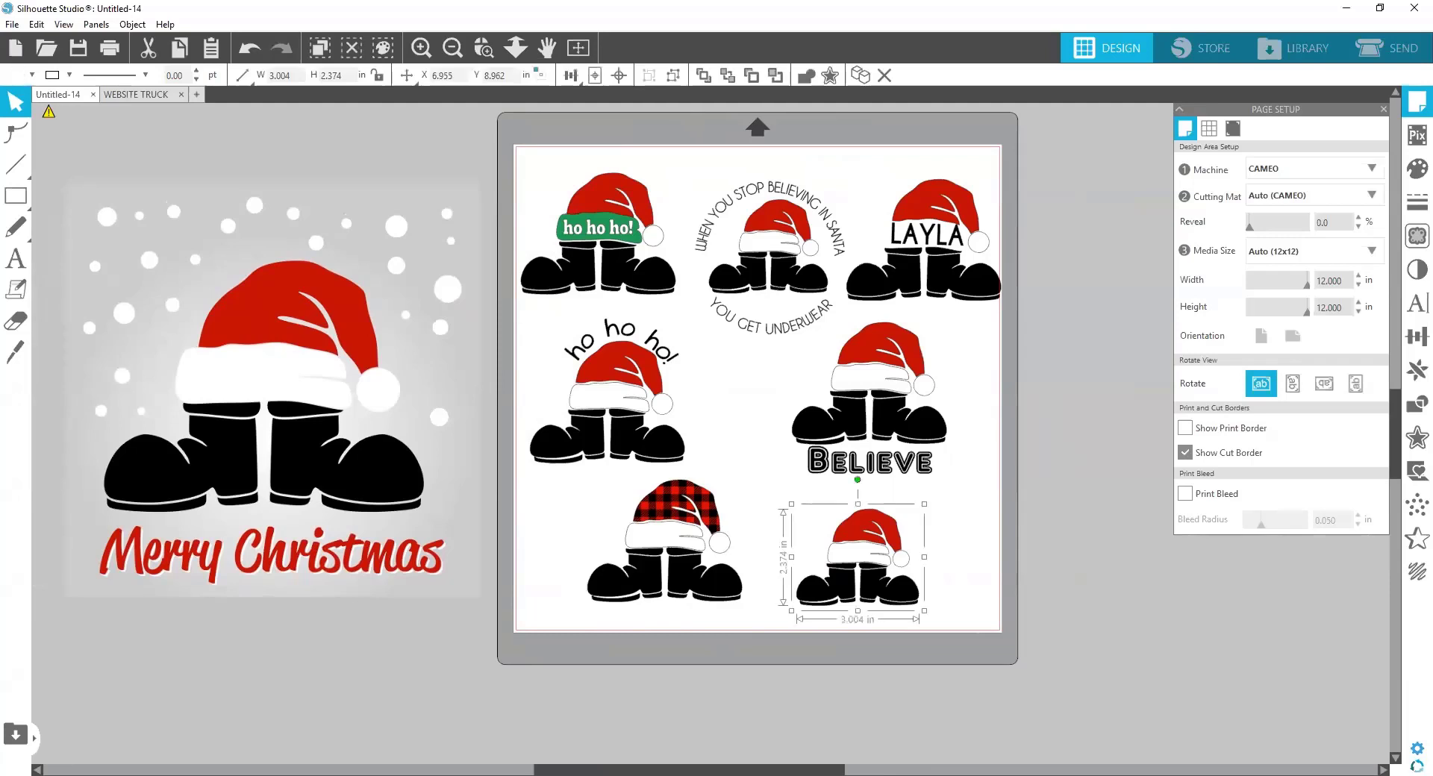
{"action": "key", "text": "Delete"}
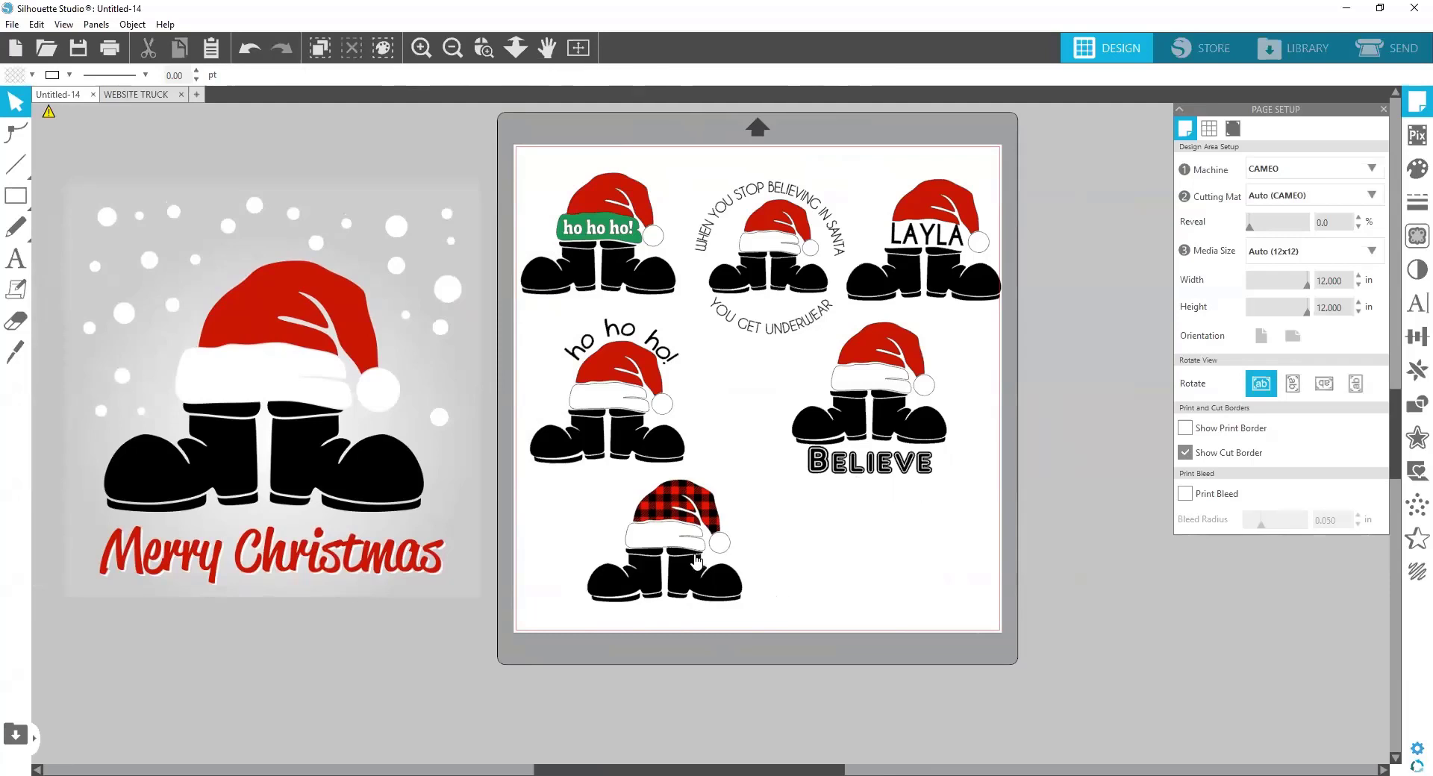
{"action": "left_click", "coordinate": [668, 551]}
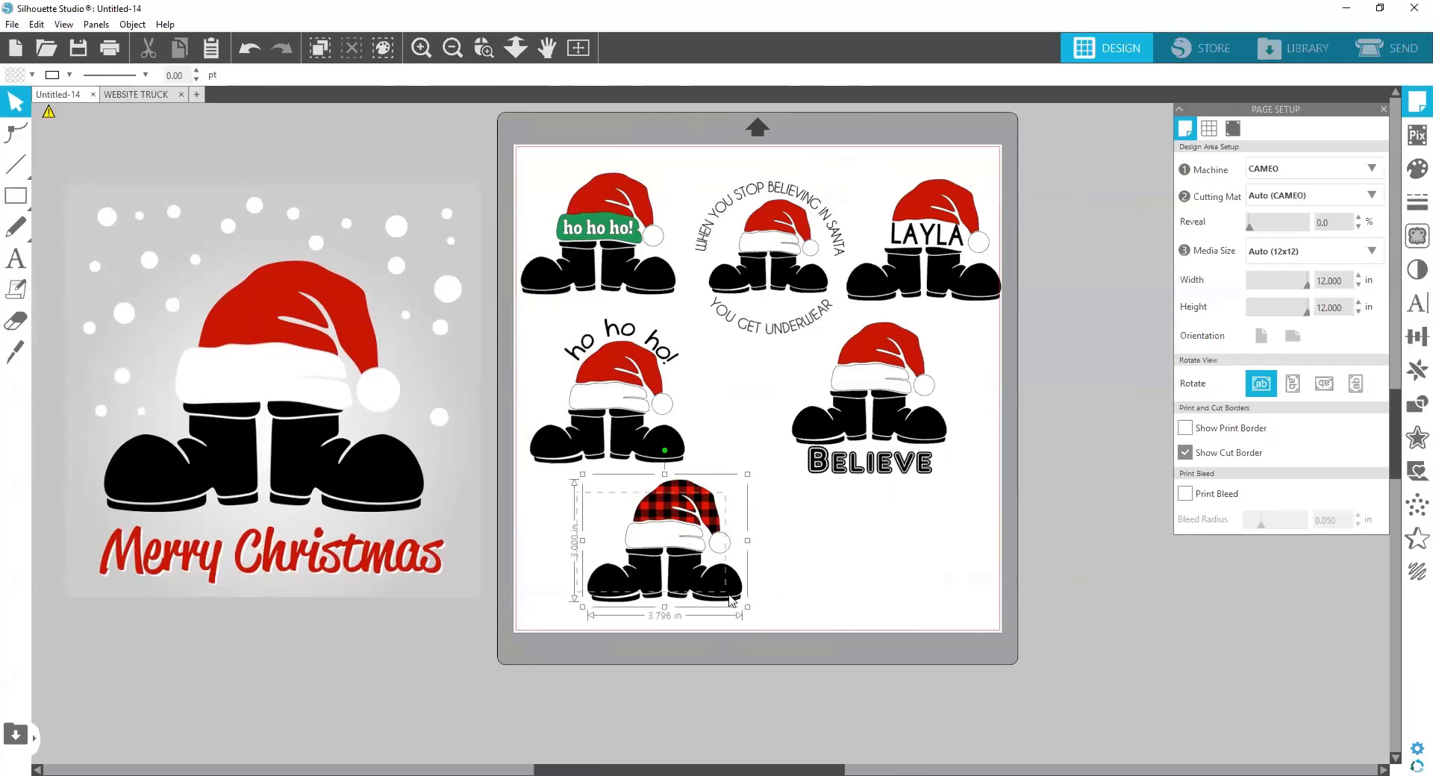
{"action": "key", "text": "Delete"}
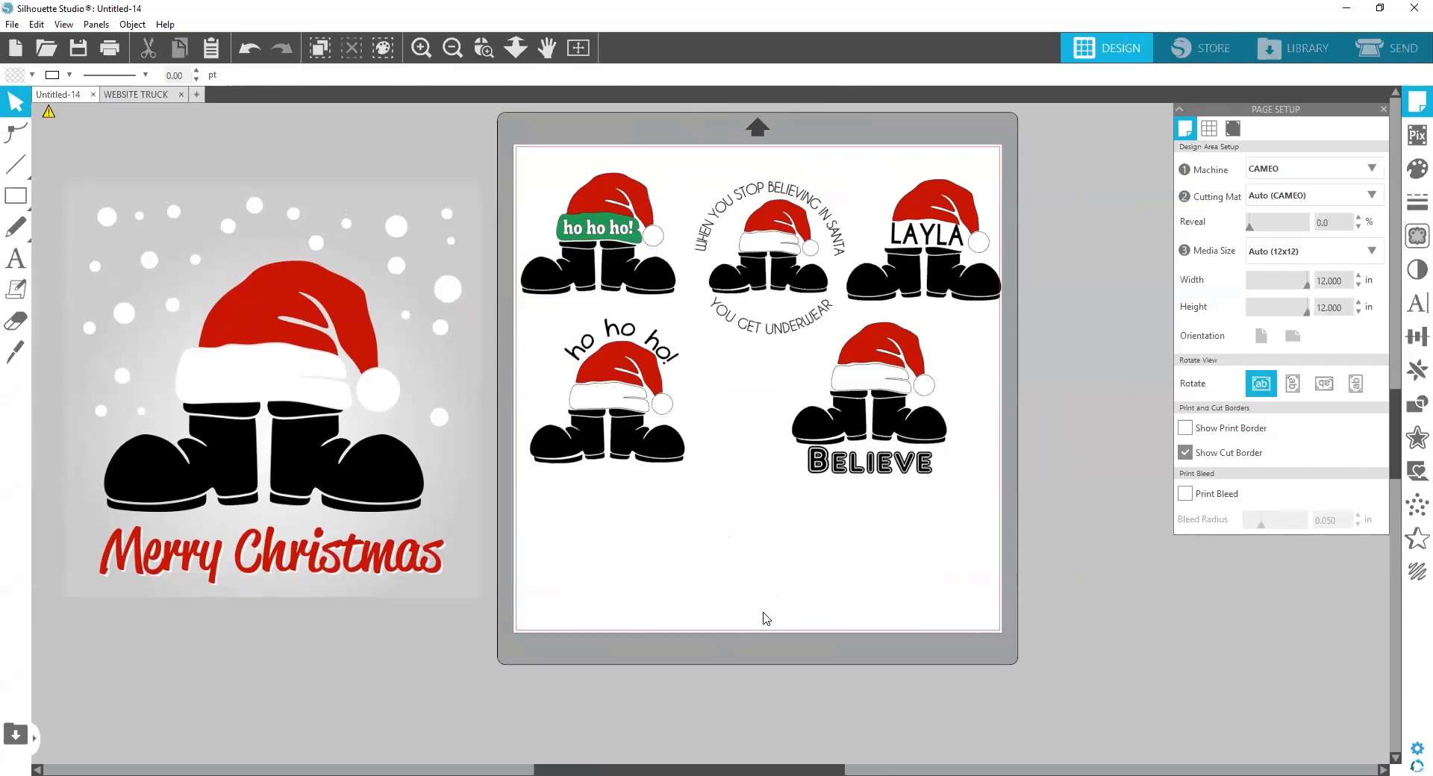
Move the BELIEVE Santa design to the lower middle of the mat and the Santa with a name on its hat band beside it
{"action": "left_click_drag", "start_coordinate": [869, 437], "coordinate": [731, 484]}
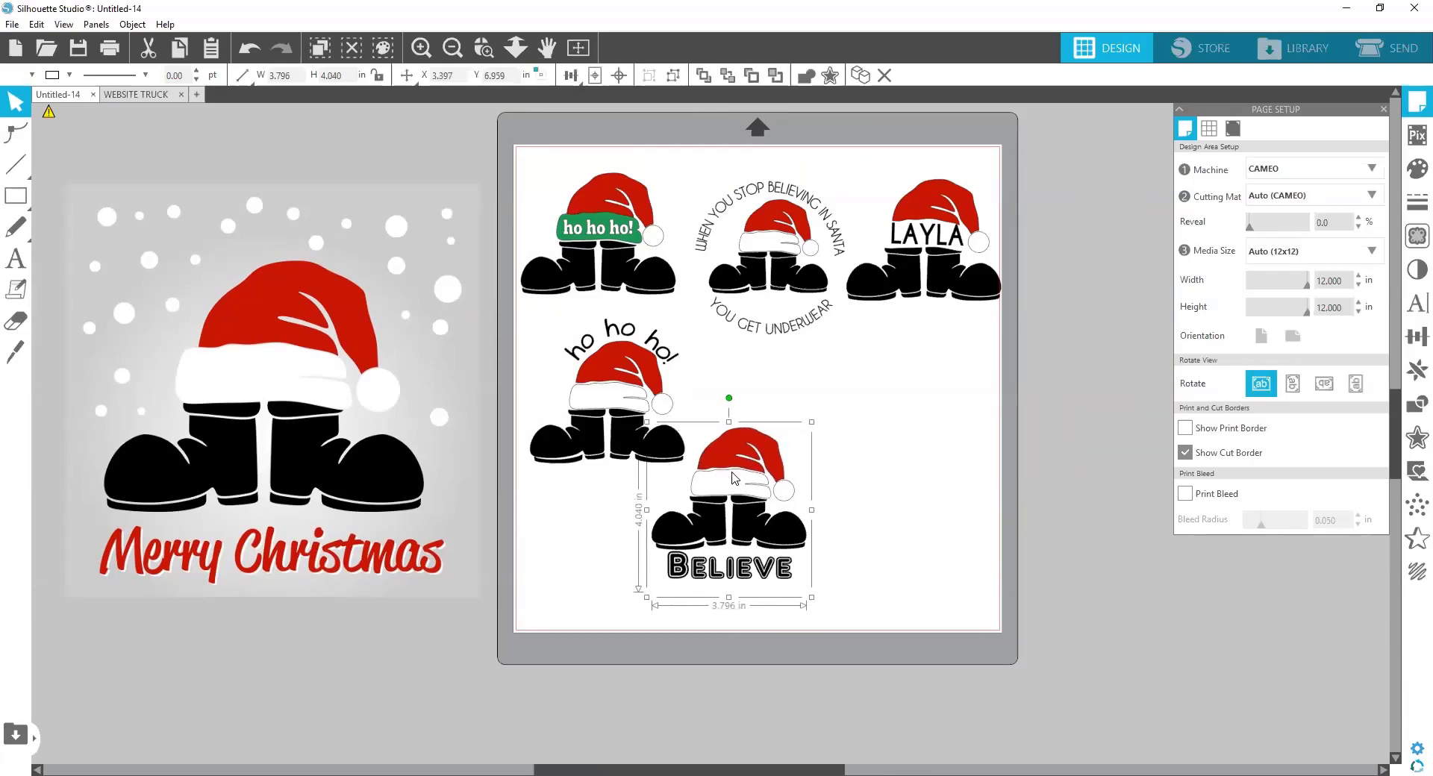
{"action": "left_click", "coordinate": [920, 268]}
{"action": "left_click_drag", "start_coordinate": [920, 269], "coordinate": [884, 467]}
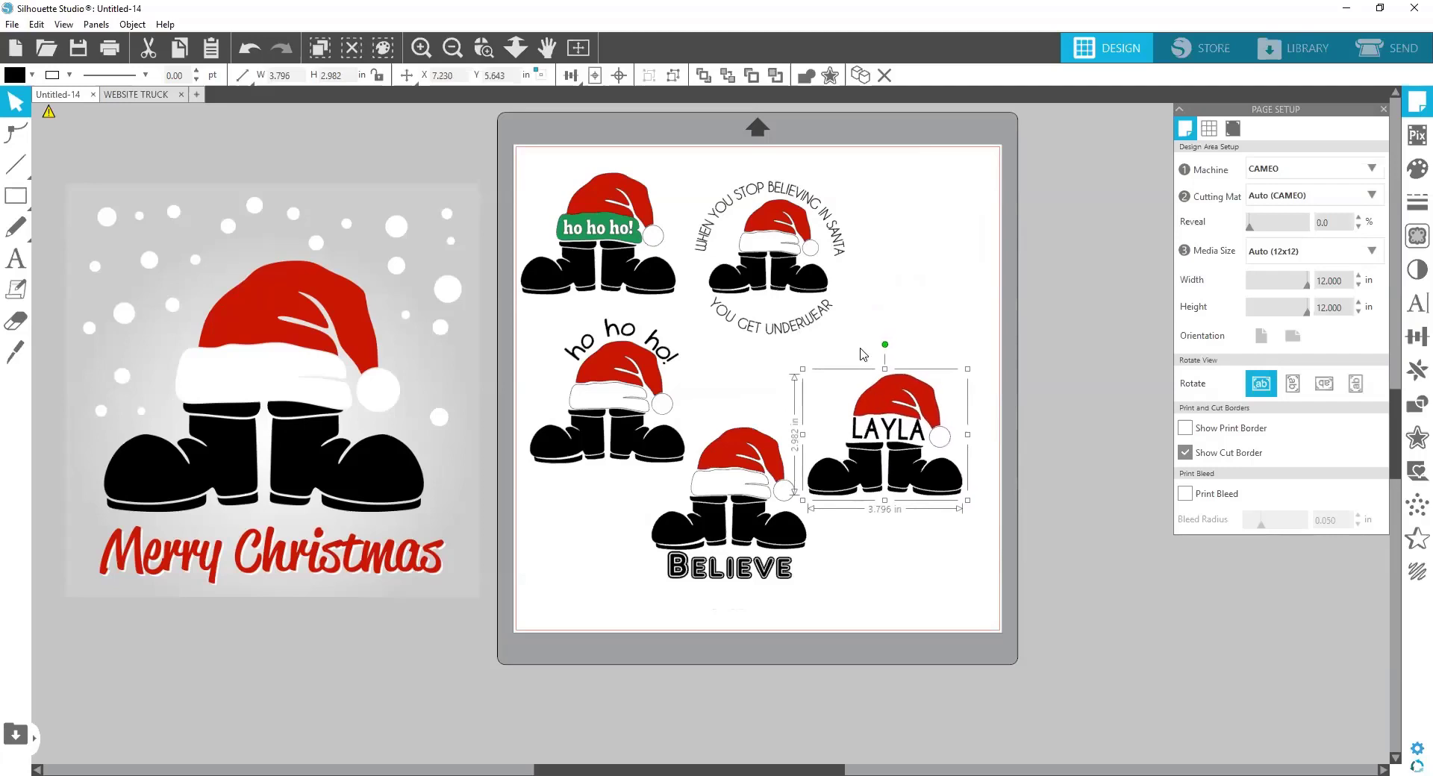
Delete the circular "When you stop believing in Santa you get underwear" design and the "ho ho ho!" Santa with the green hat band
{"action": "left_click", "coordinate": [855, 321]}
{"action": "left_click", "coordinate": [802, 322]}
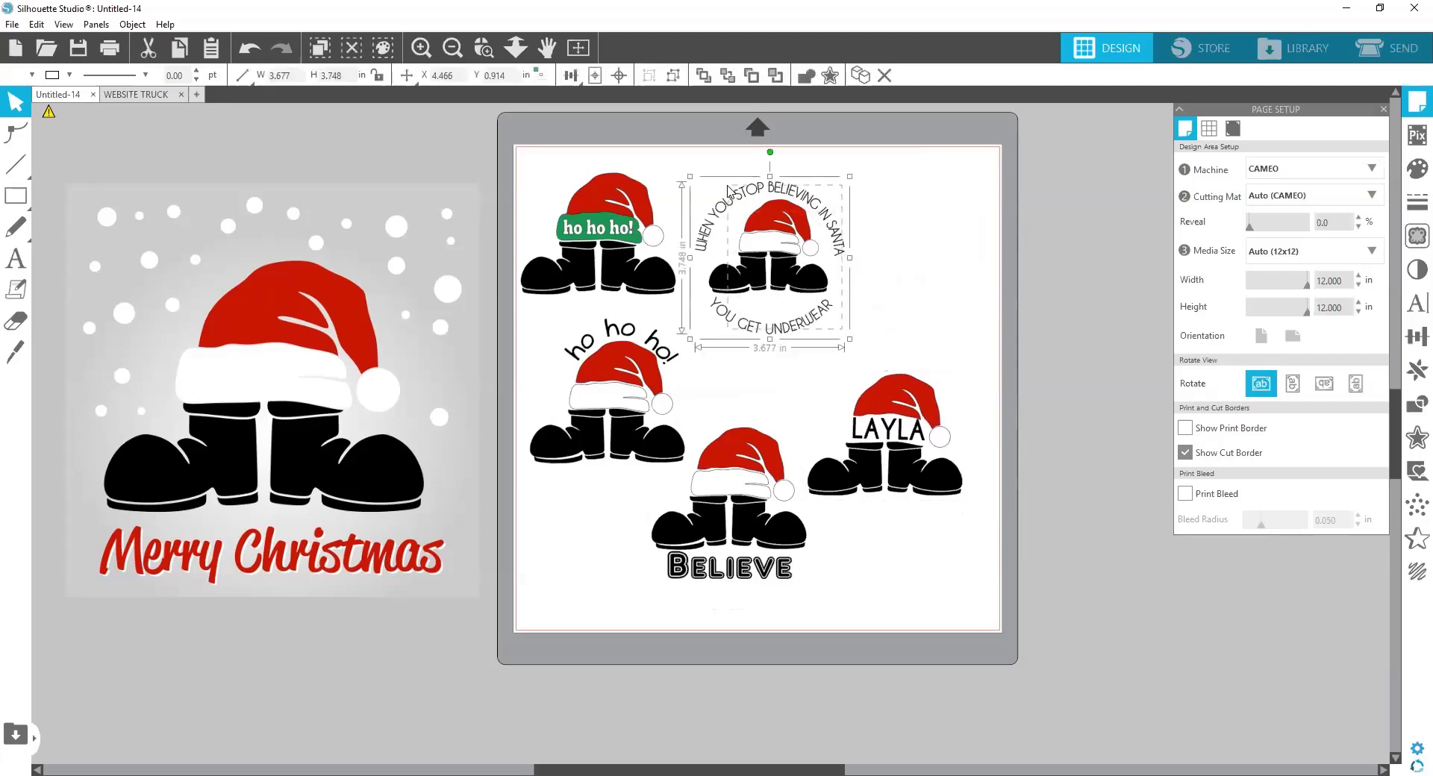
{"action": "key", "text": "Delete"}
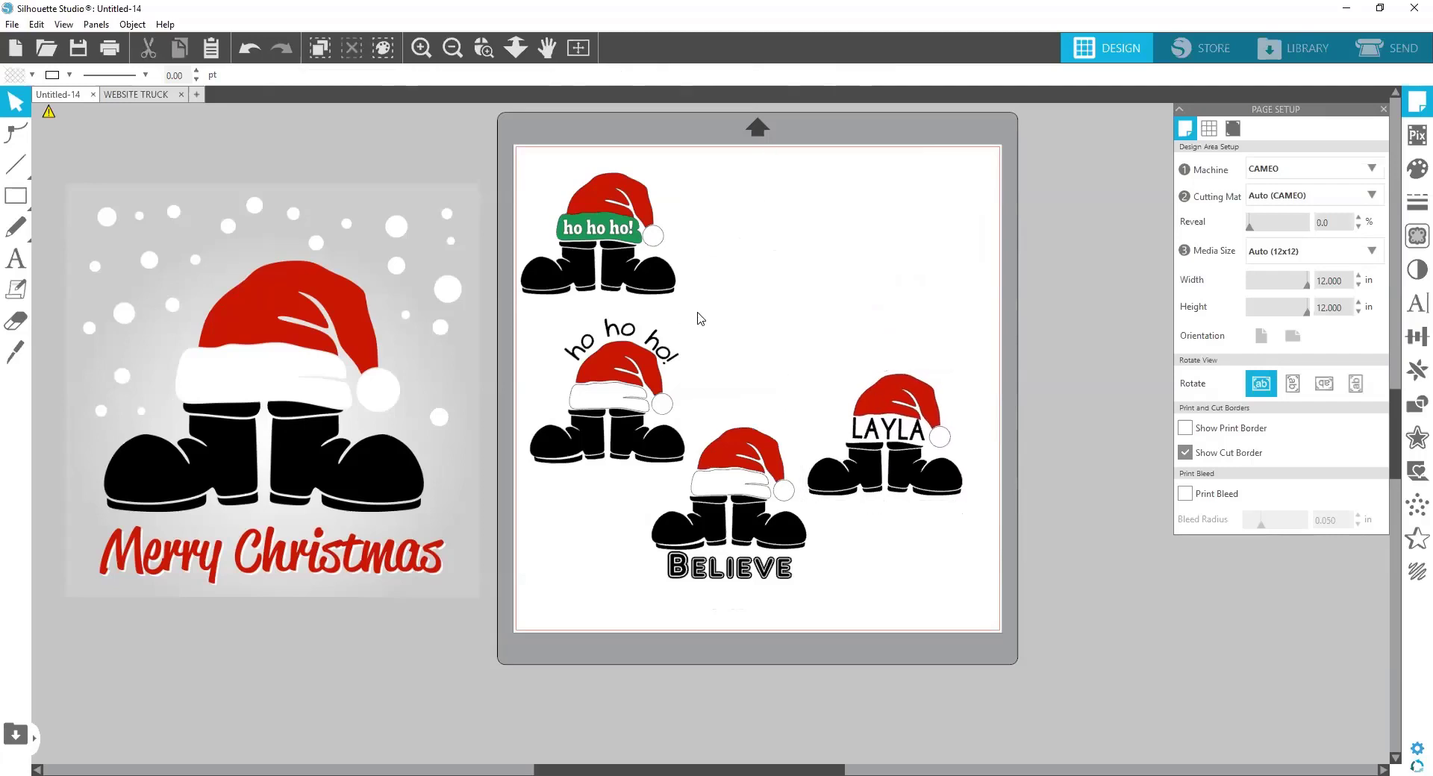
{"action": "left_click_drag", "start_coordinate": [700, 318], "coordinate": [495, 154]}
{"action": "key", "text": "Delete"}
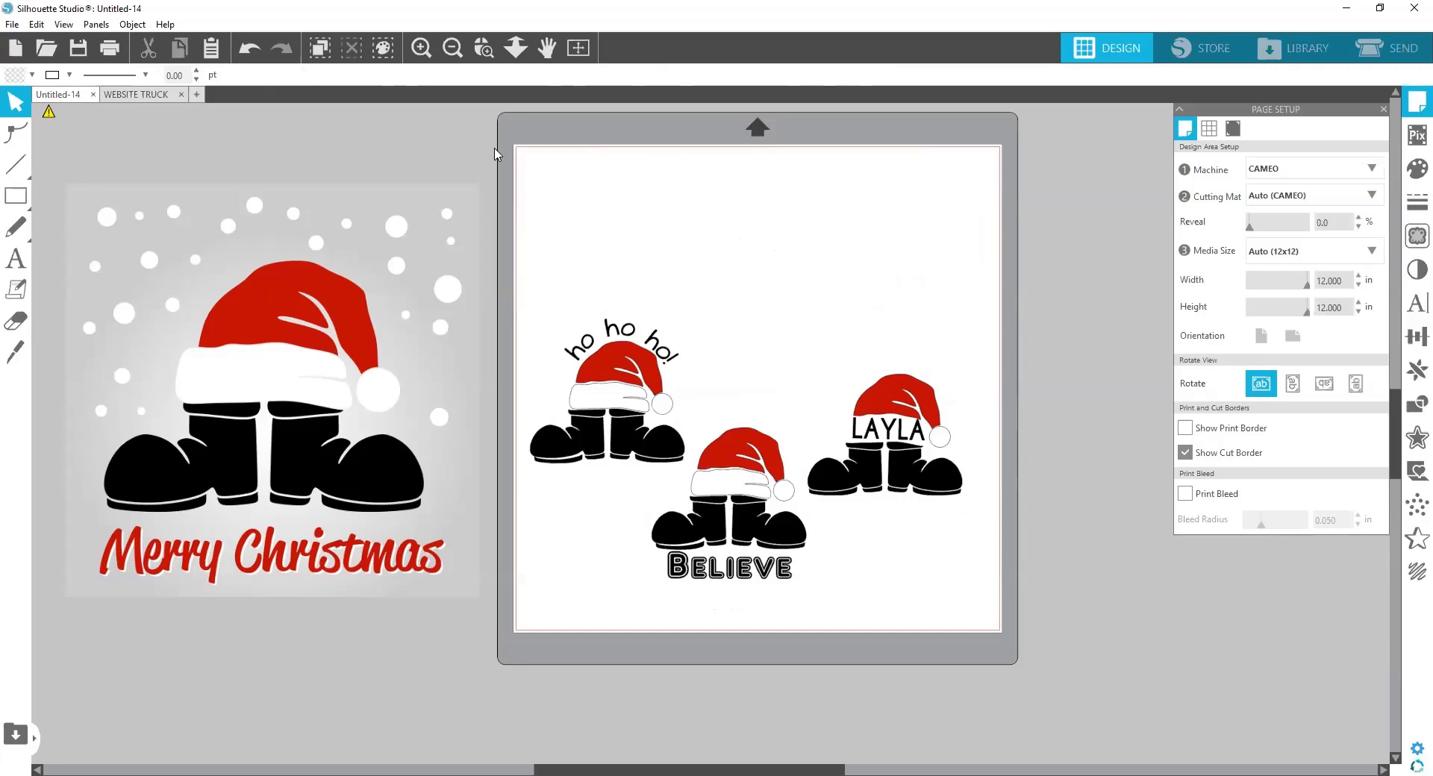
Spread the curved "ho ho ho!", BELIEVE and name-banded Santa designs apart across the mat
{"action": "left_click_drag", "start_coordinate": [618, 358], "coordinate": [613, 235]}
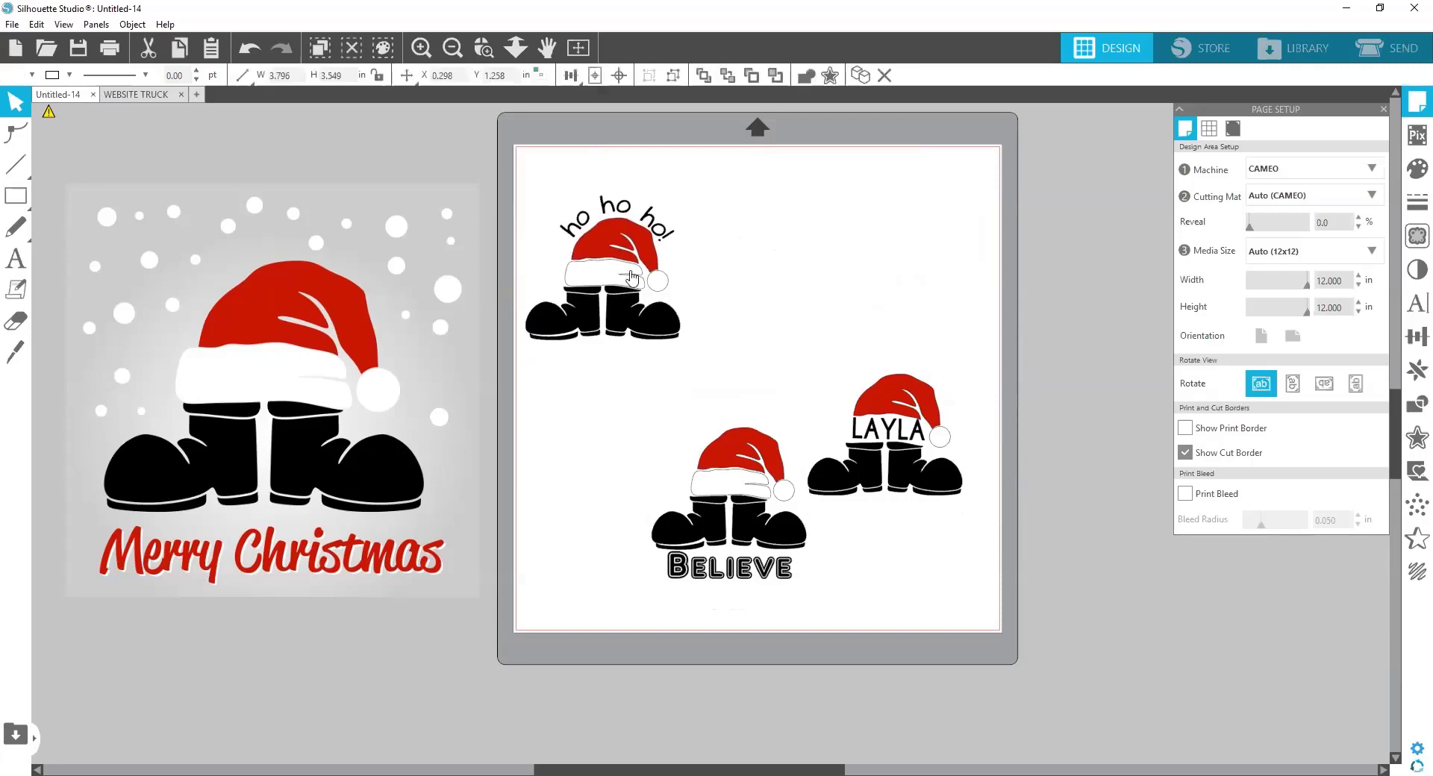
{"action": "left_click_drag", "start_coordinate": [763, 478], "coordinate": [645, 457]}
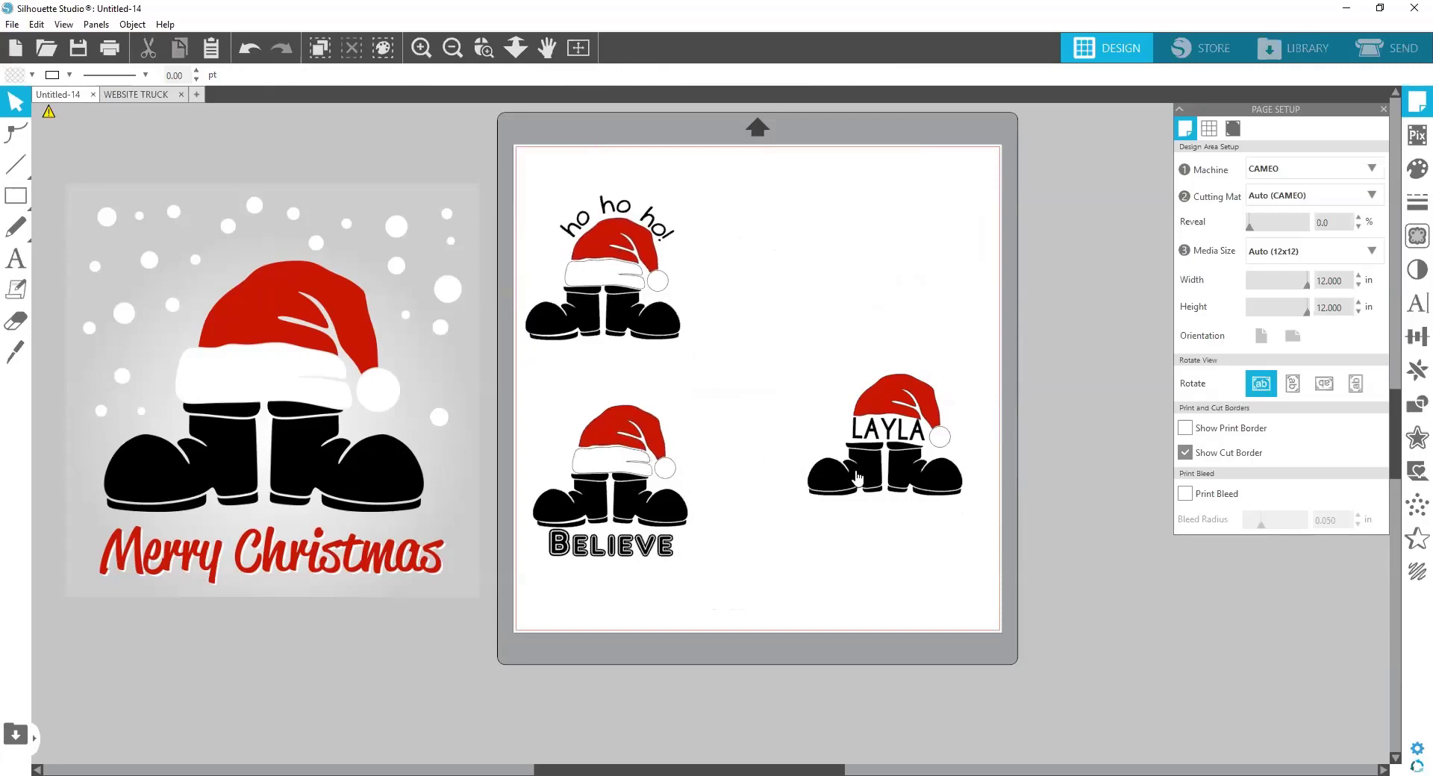
{"action": "left_click_drag", "start_coordinate": [855, 469], "coordinate": [814, 345]}
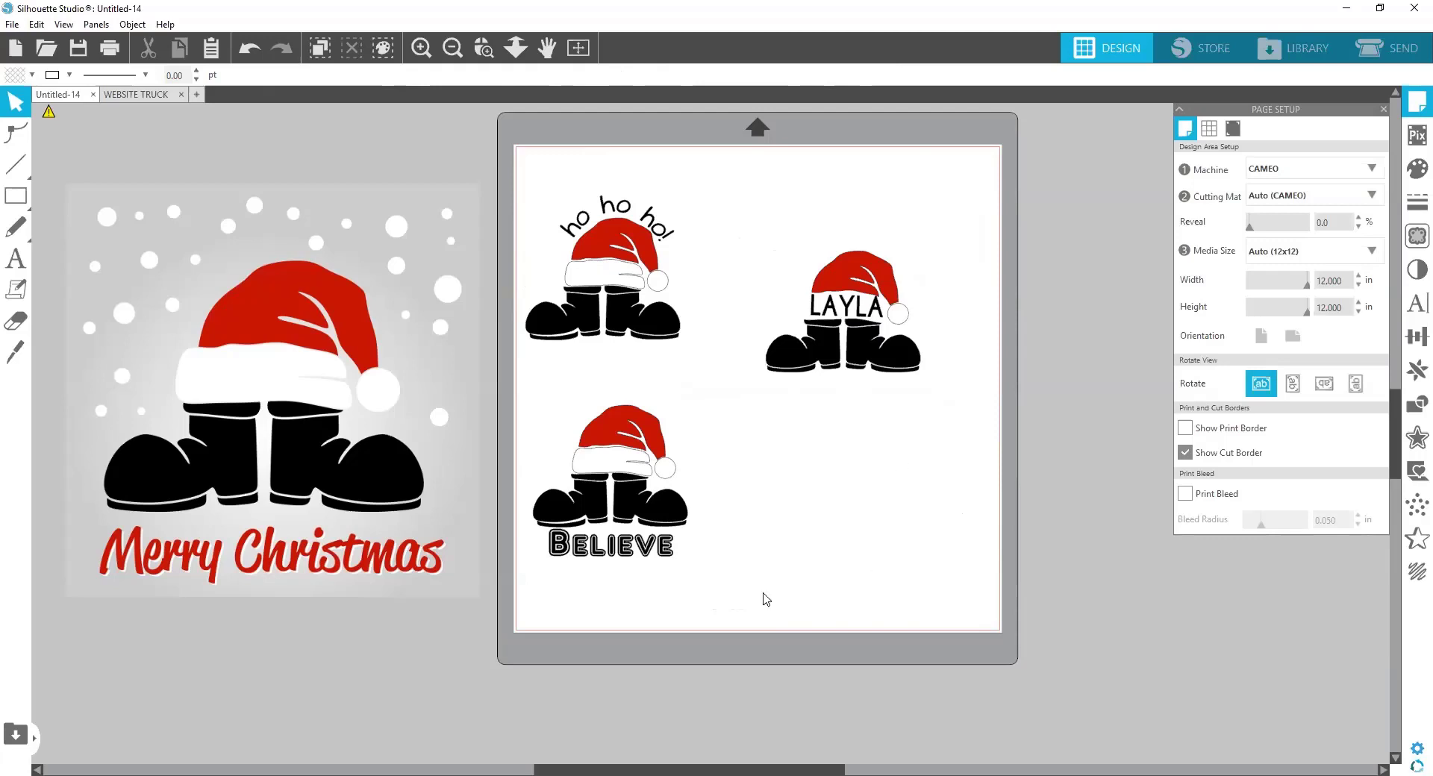
Move the BELIEVE and curved "ho ho ho!" designs below the Merry Christmas image, and shift the name-banded Santa higher on the mat
{"action": "left_click_drag", "start_coordinate": [675, 463], "coordinate": [398, 670]}
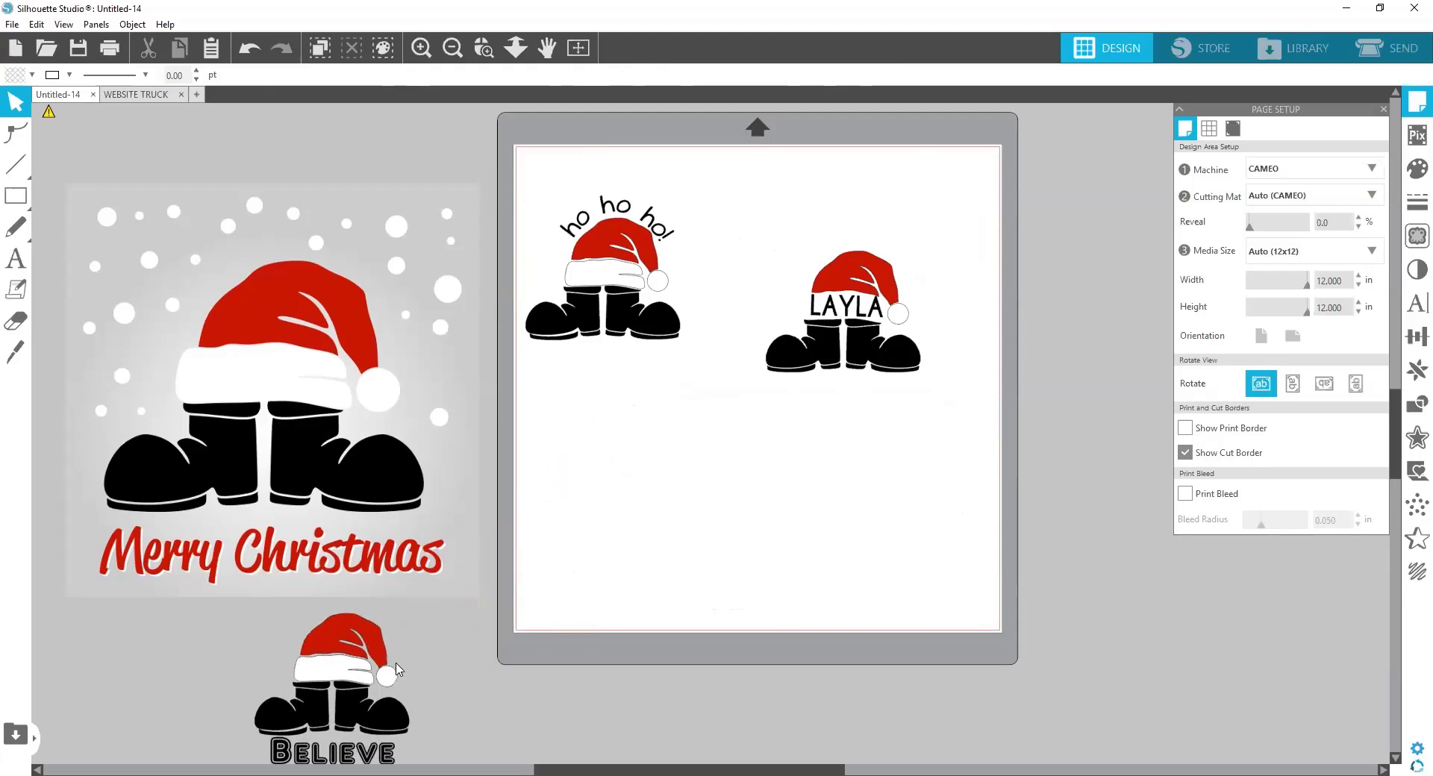
{"action": "left_click_drag", "start_coordinate": [603, 298], "coordinate": [145, 691]}
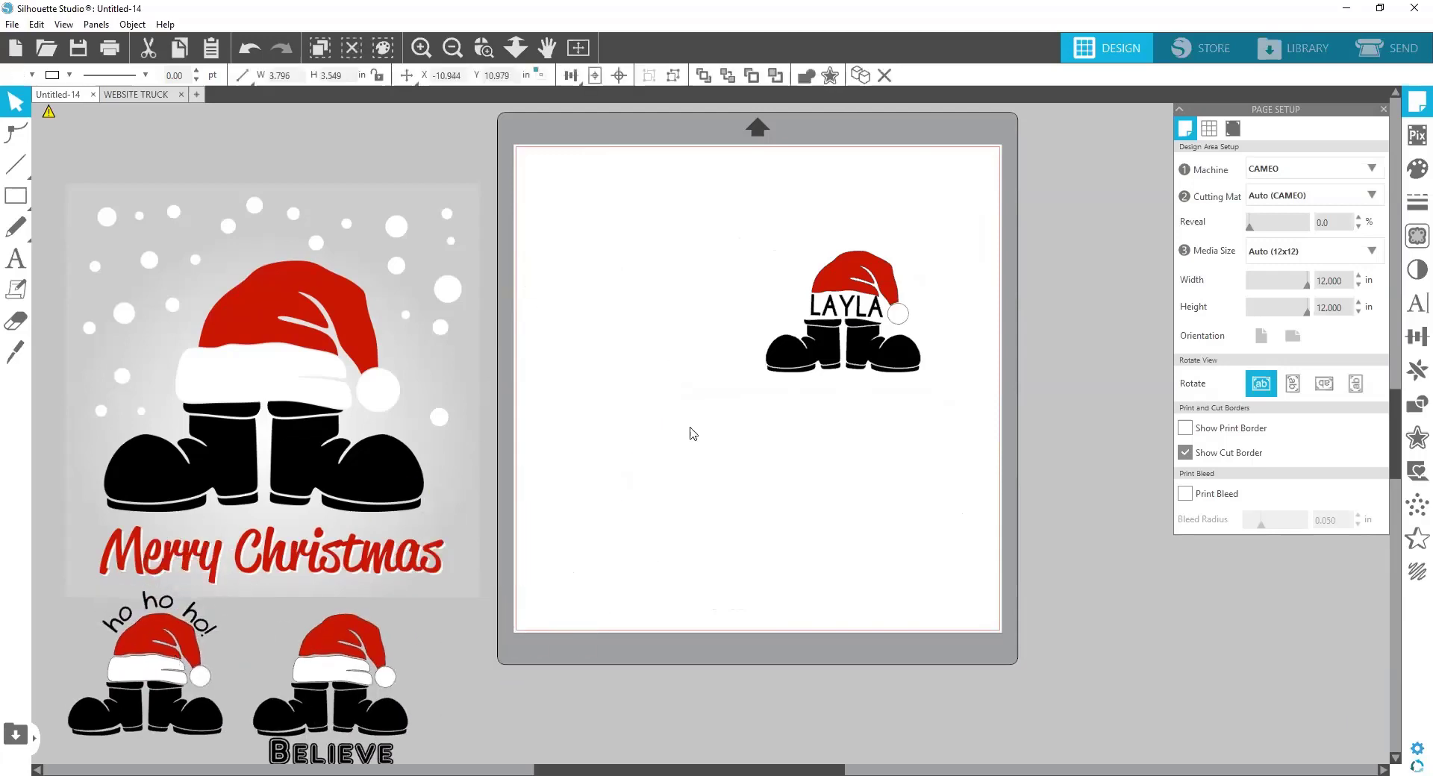
{"action": "left_click_drag", "start_coordinate": [816, 340], "coordinate": [678, 291]}
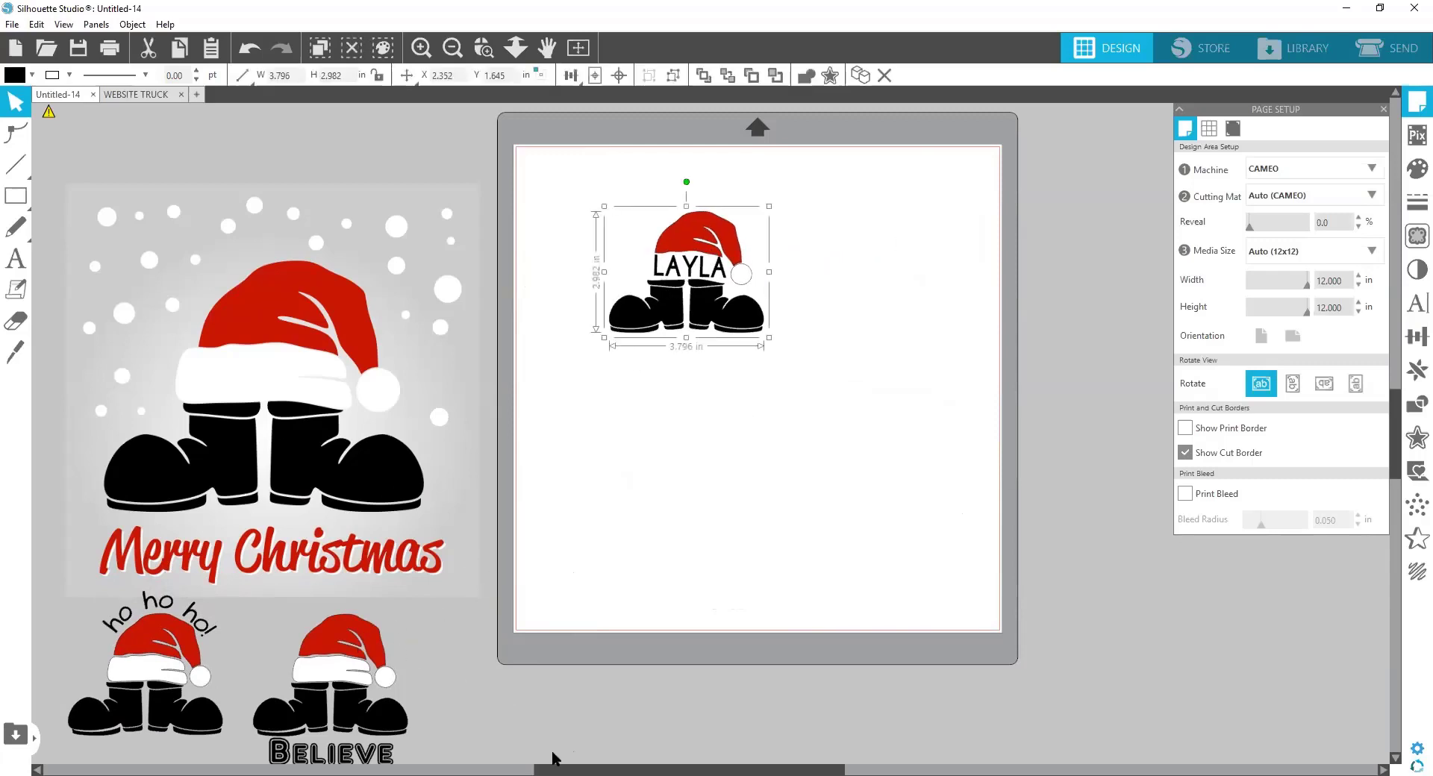
Bring the large plain Santa hat and boots onto the mat, and move the name-banded Santa onto the Merry Christmas image's upper corner
{"action": "left_click", "coordinate": [515, 760]}
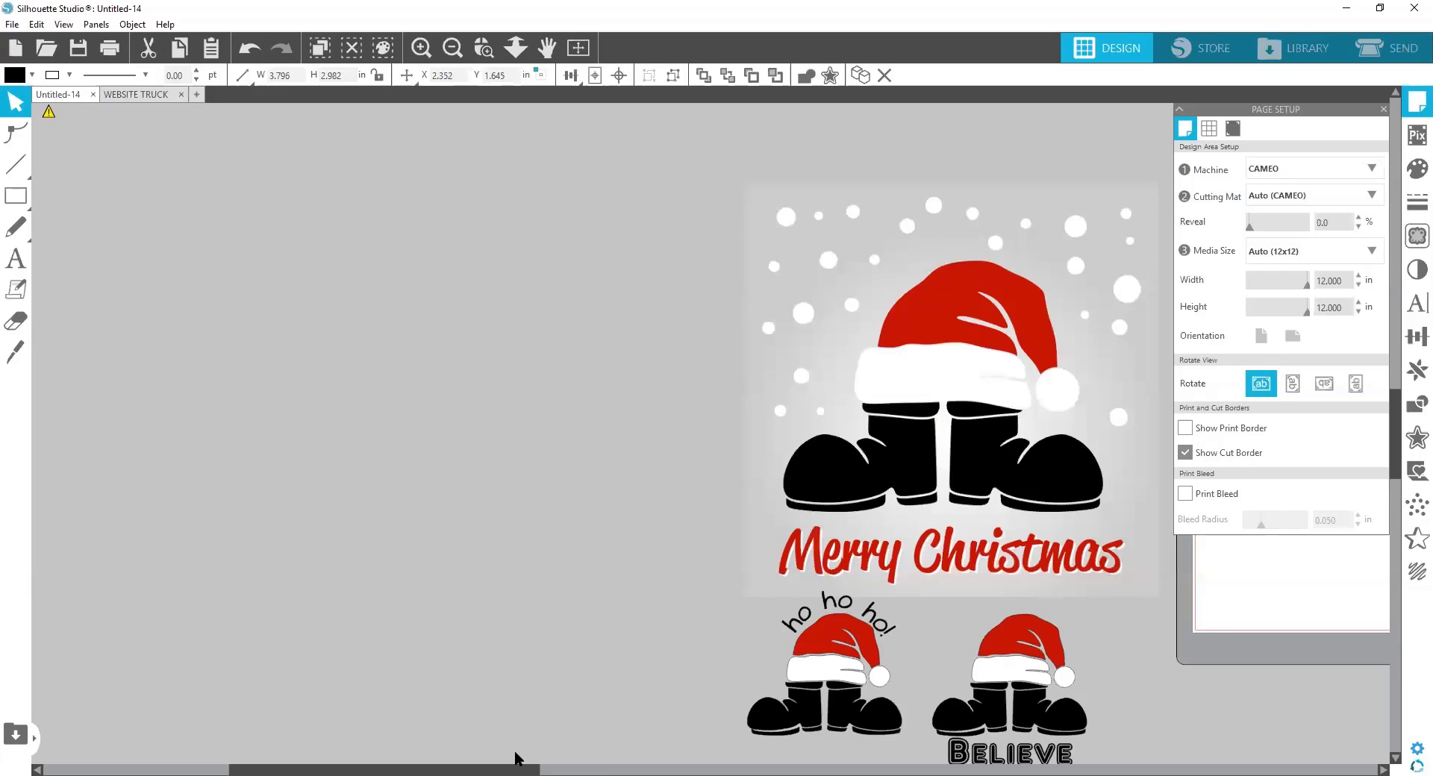
{"action": "left_click_drag", "start_coordinate": [515, 760], "coordinate": [1170, 760]}
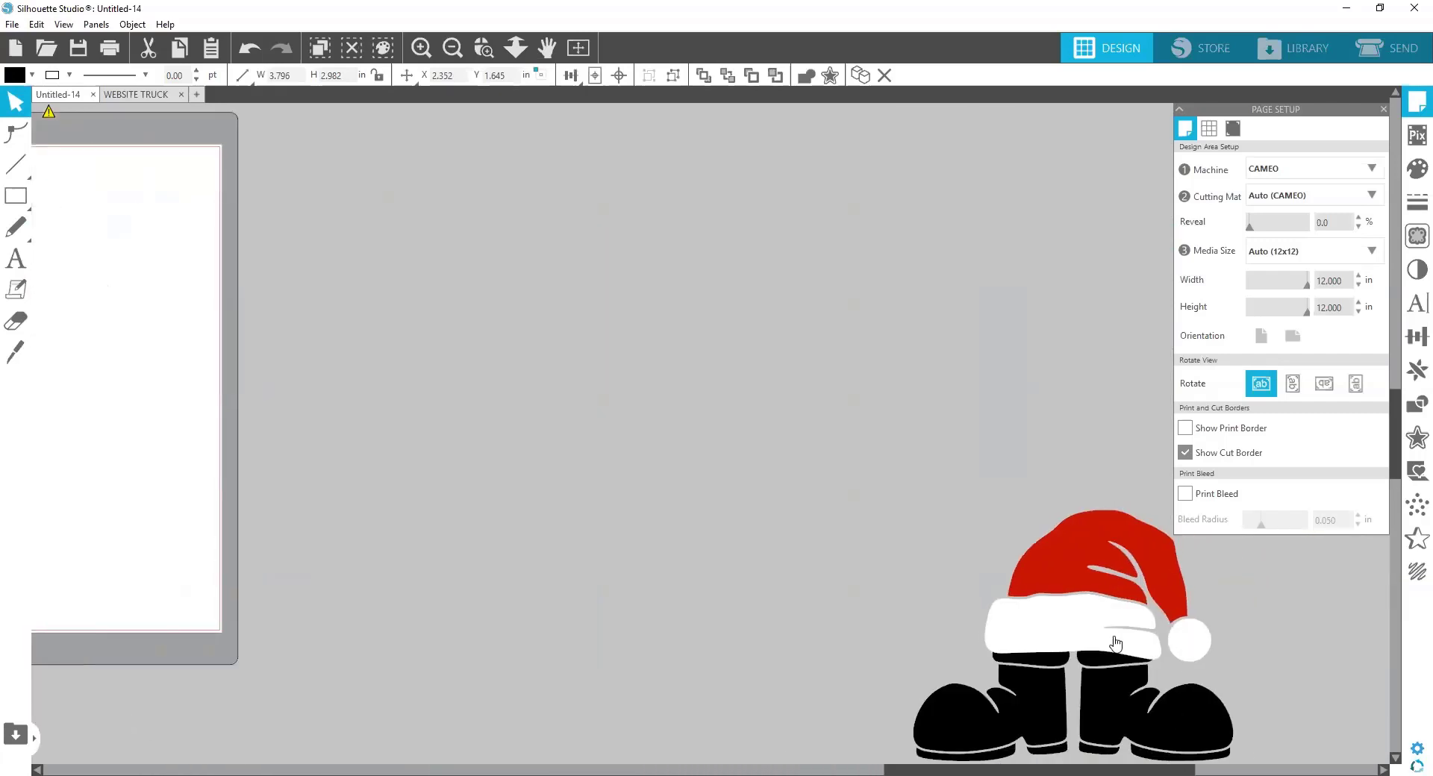
{"action": "left_click_drag", "start_coordinate": [1116, 644], "coordinate": [239, 447]}
{"action": "left_click", "coordinate": [928, 754]}
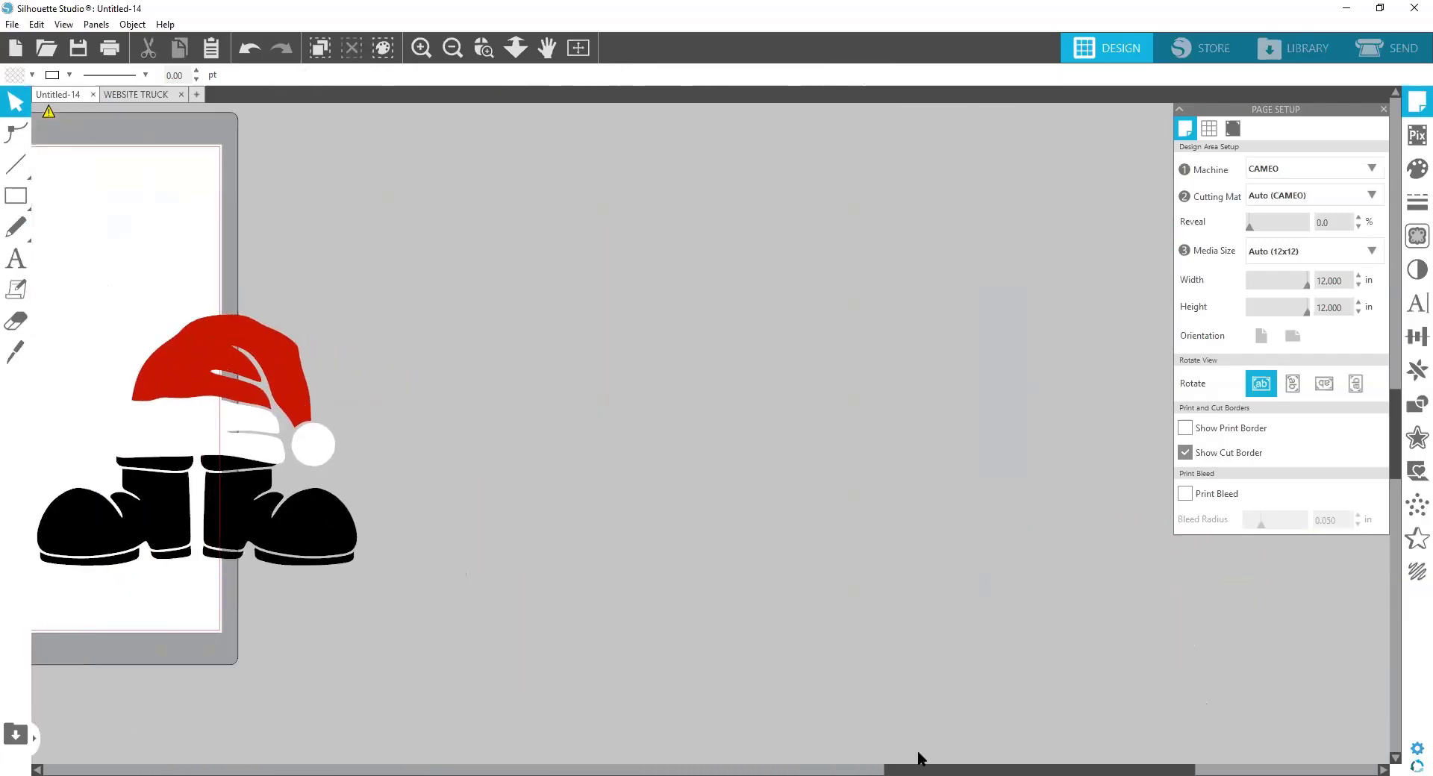
{"action": "left_click_drag", "start_coordinate": [920, 759], "coordinate": [576, 741]}
{"action": "left_click_drag", "start_coordinate": [926, 431], "coordinate": [741, 445]}
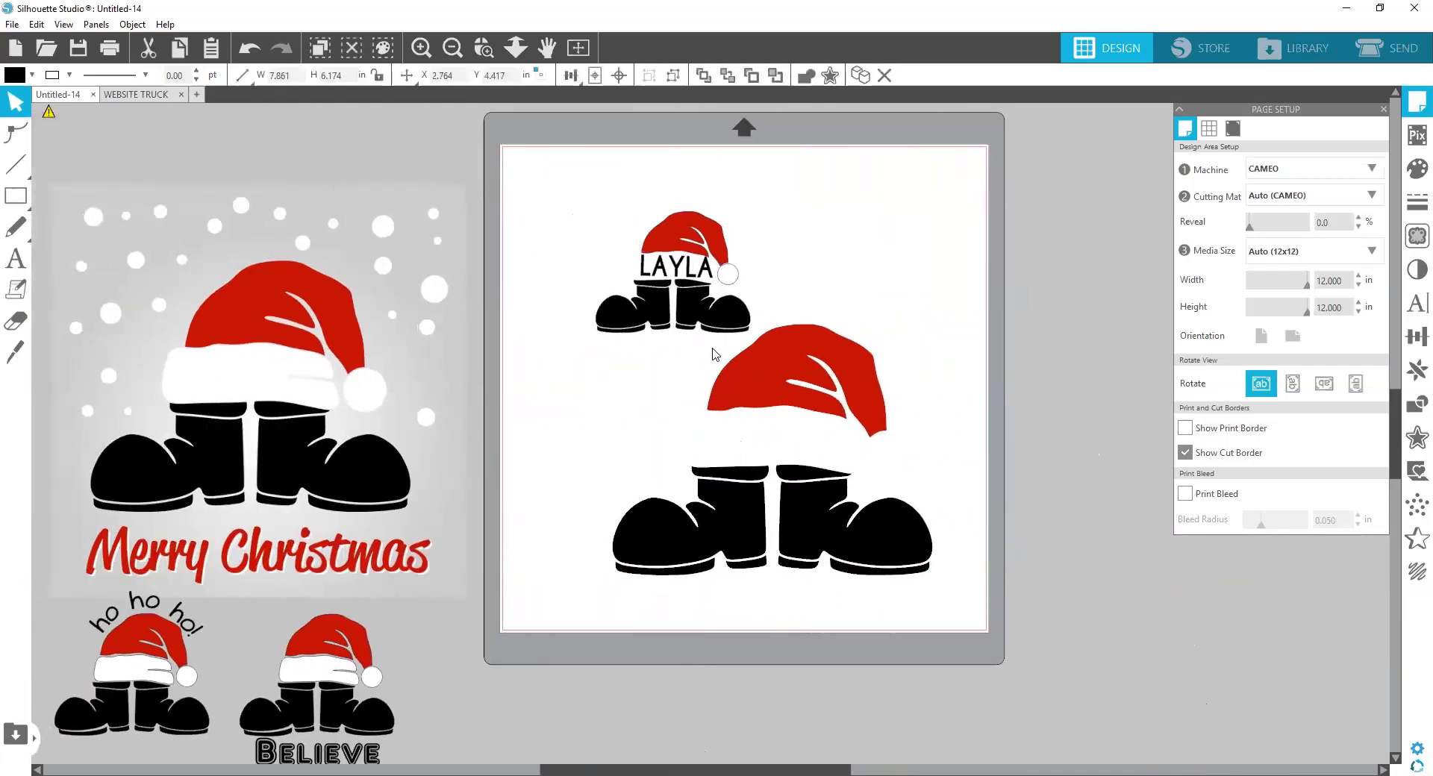
{"action": "left_click_drag", "start_coordinate": [707, 324], "coordinate": [362, 233]}
{"action": "left_click", "coordinate": [631, 300]}
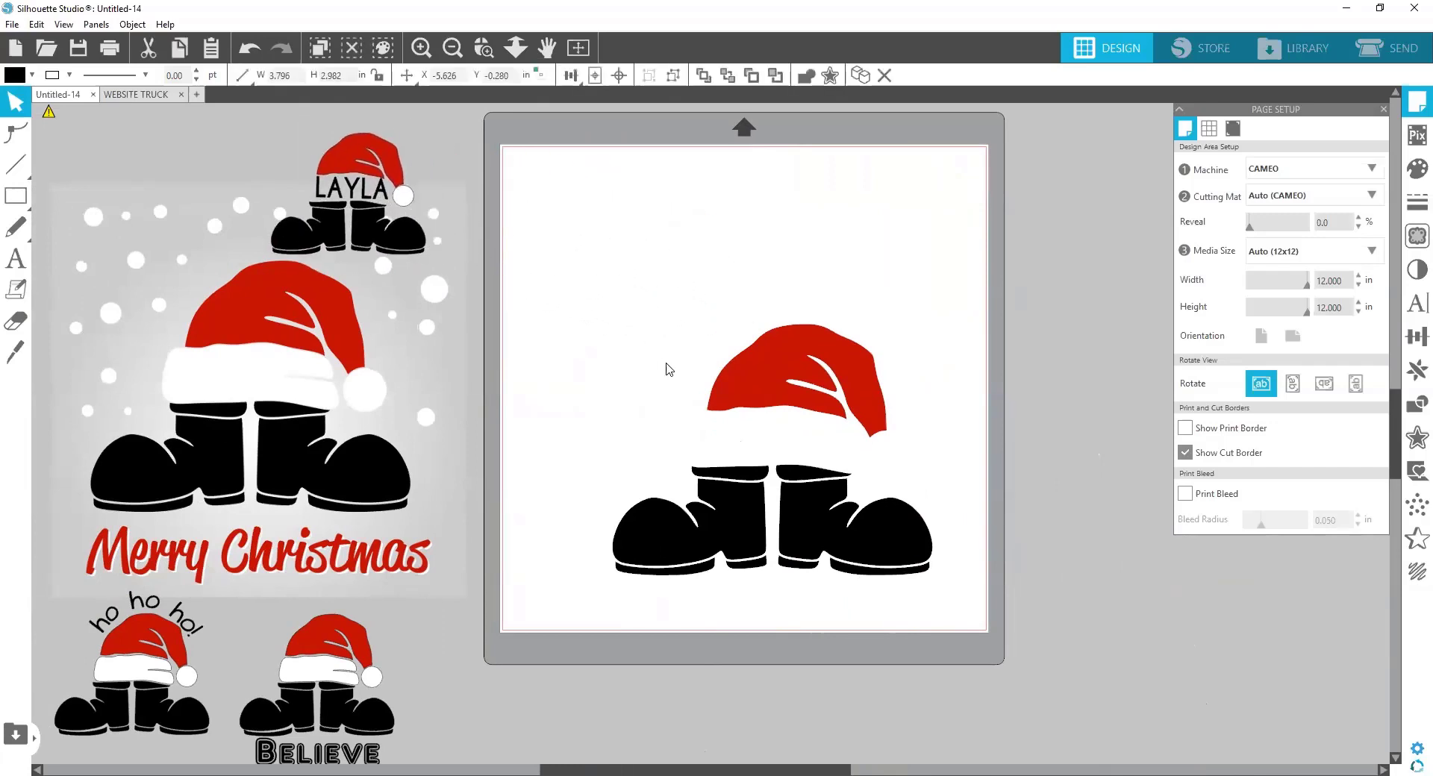
Move the large plain Santa hat and boots off the mat onto the empty gray workspace on its opposite side
{"action": "left_click_drag", "start_coordinate": [779, 435], "coordinate": [742, 330]}
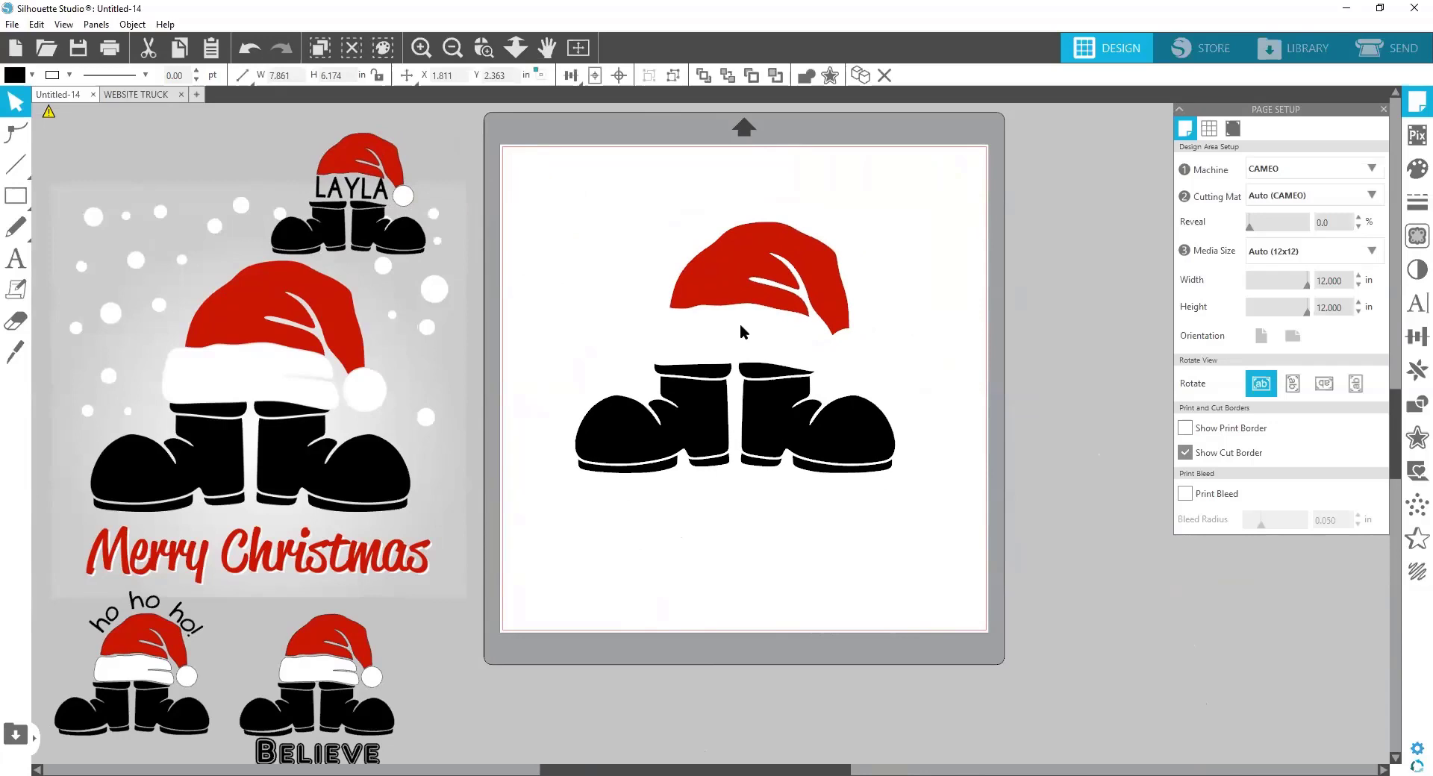
{"action": "left_click", "coordinate": [873, 368]}
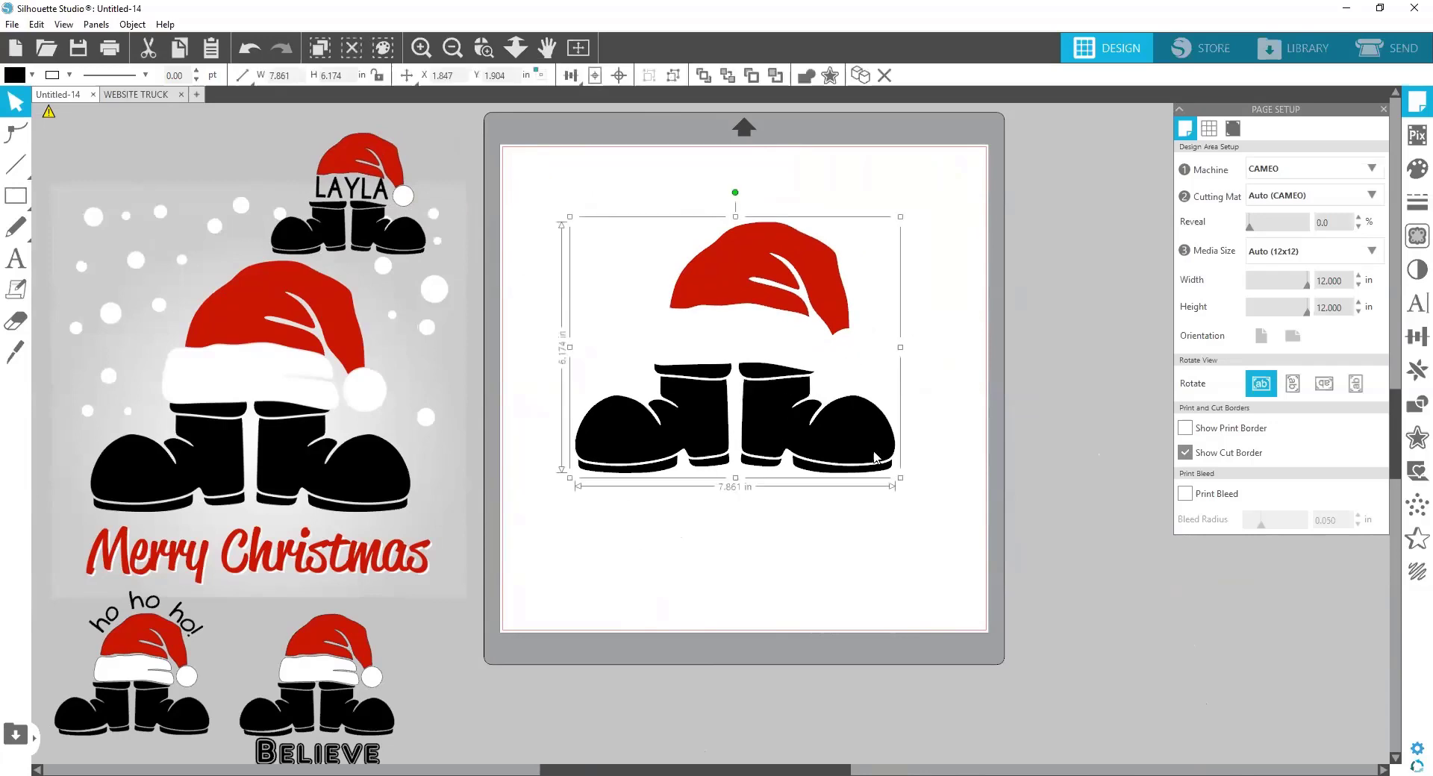
{"action": "left_click_drag", "start_coordinate": [877, 457], "coordinate": [1194, 598]}
{"action": "left_click_drag", "start_coordinate": [646, 760], "coordinate": [847, 758]}
{"action": "left_click_drag", "start_coordinate": [700, 510], "coordinate": [842, 361]}
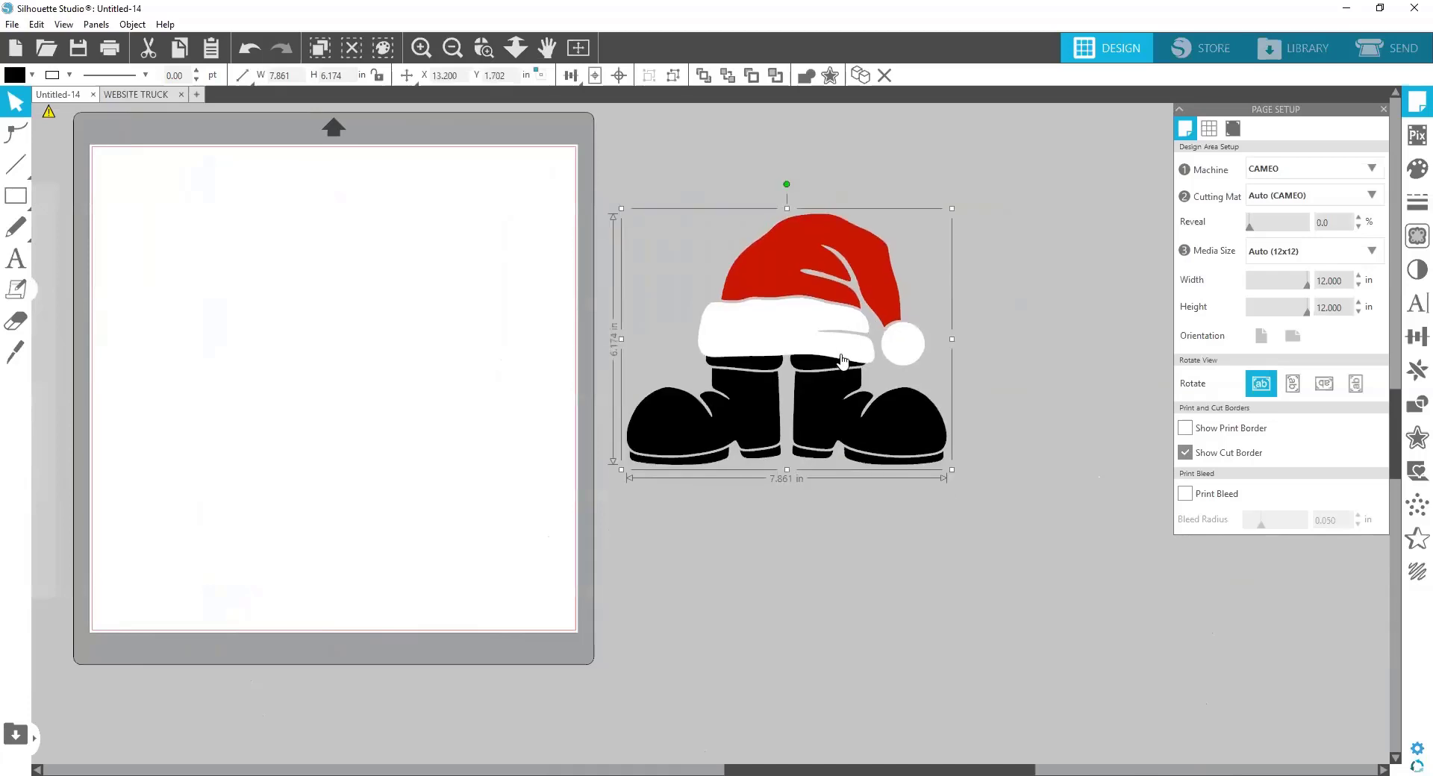
Ungroup the large plain Santa into separate hat, trim, pom-pom and boot pieces and deselect them
{"action": "right_click", "coordinate": [842, 360]}
{"action": "left_click", "coordinate": [948, 597]}
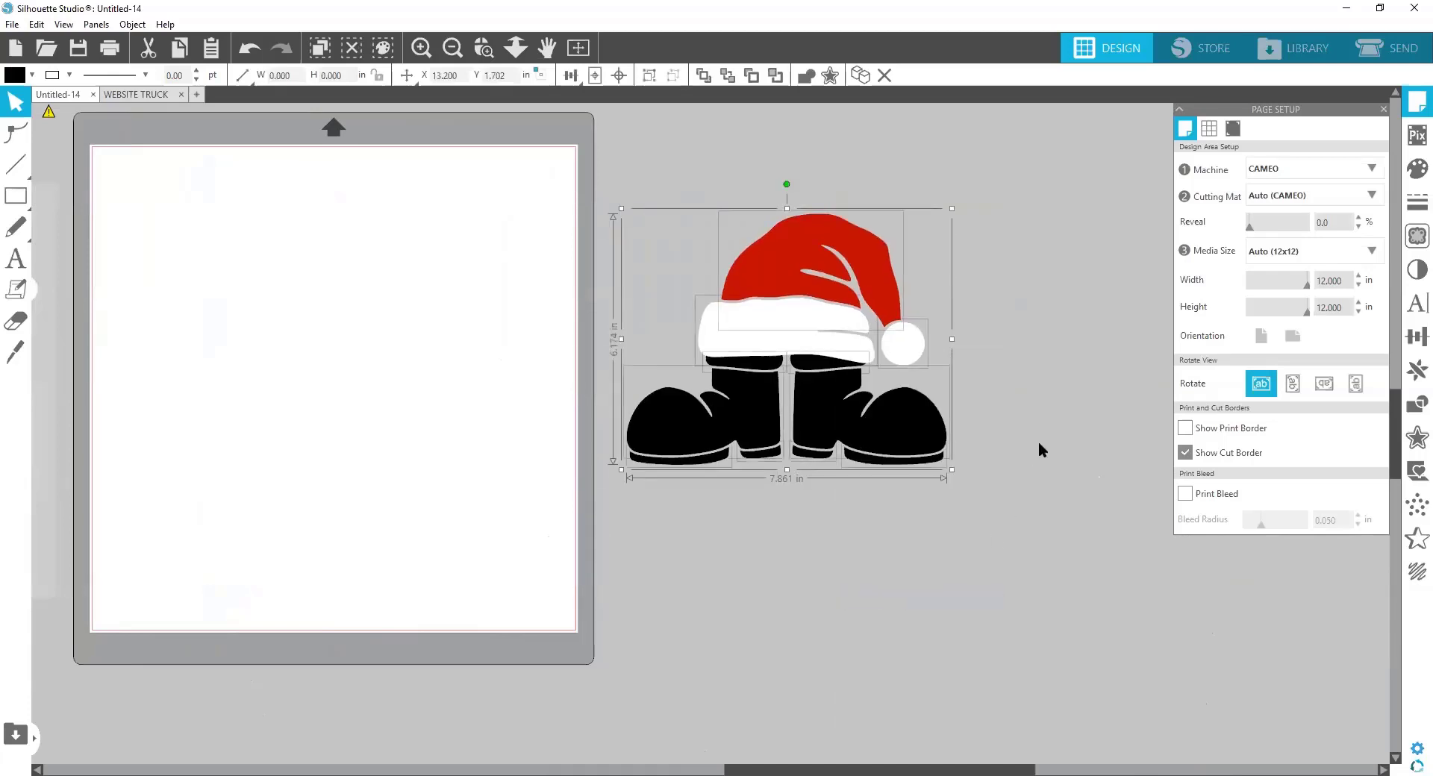
{"action": "left_click", "coordinate": [1041, 448]}
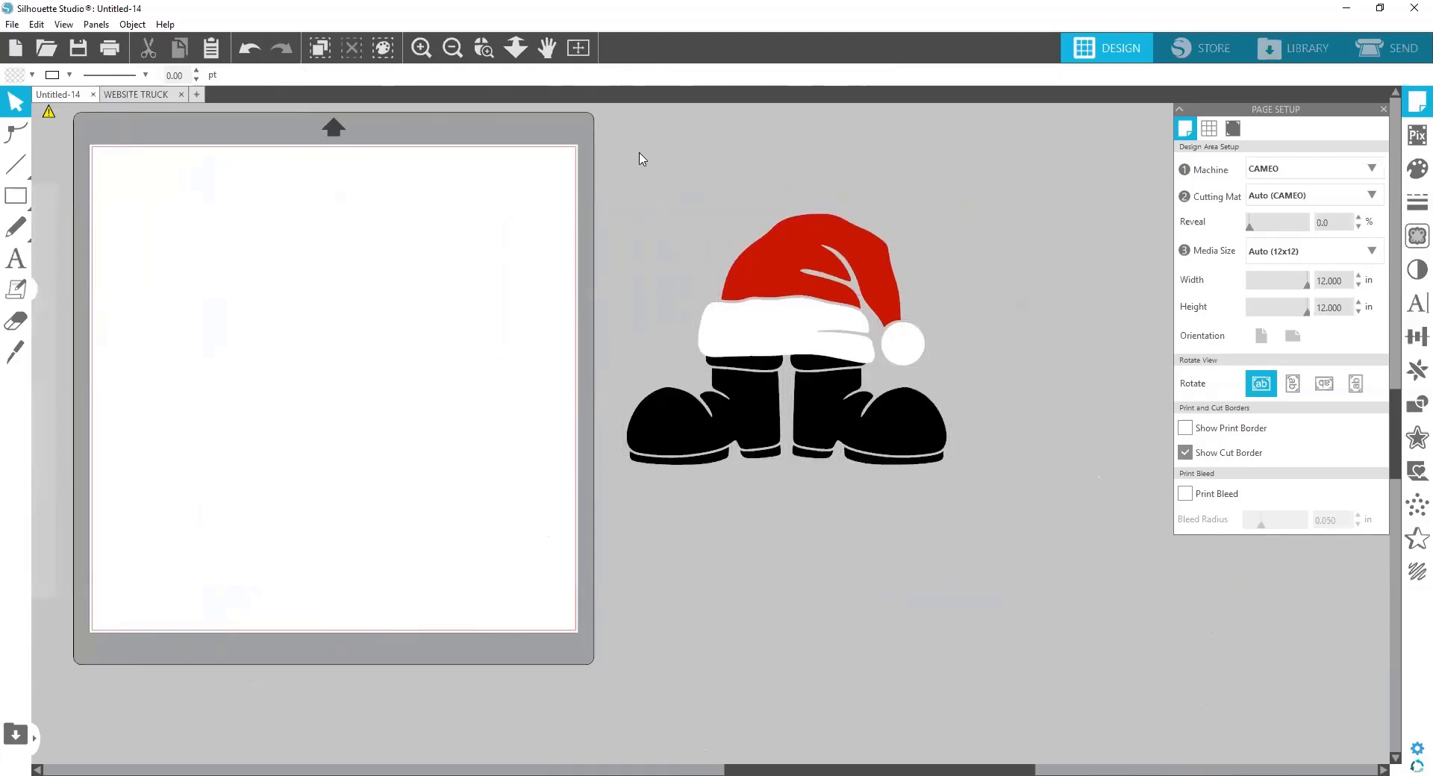
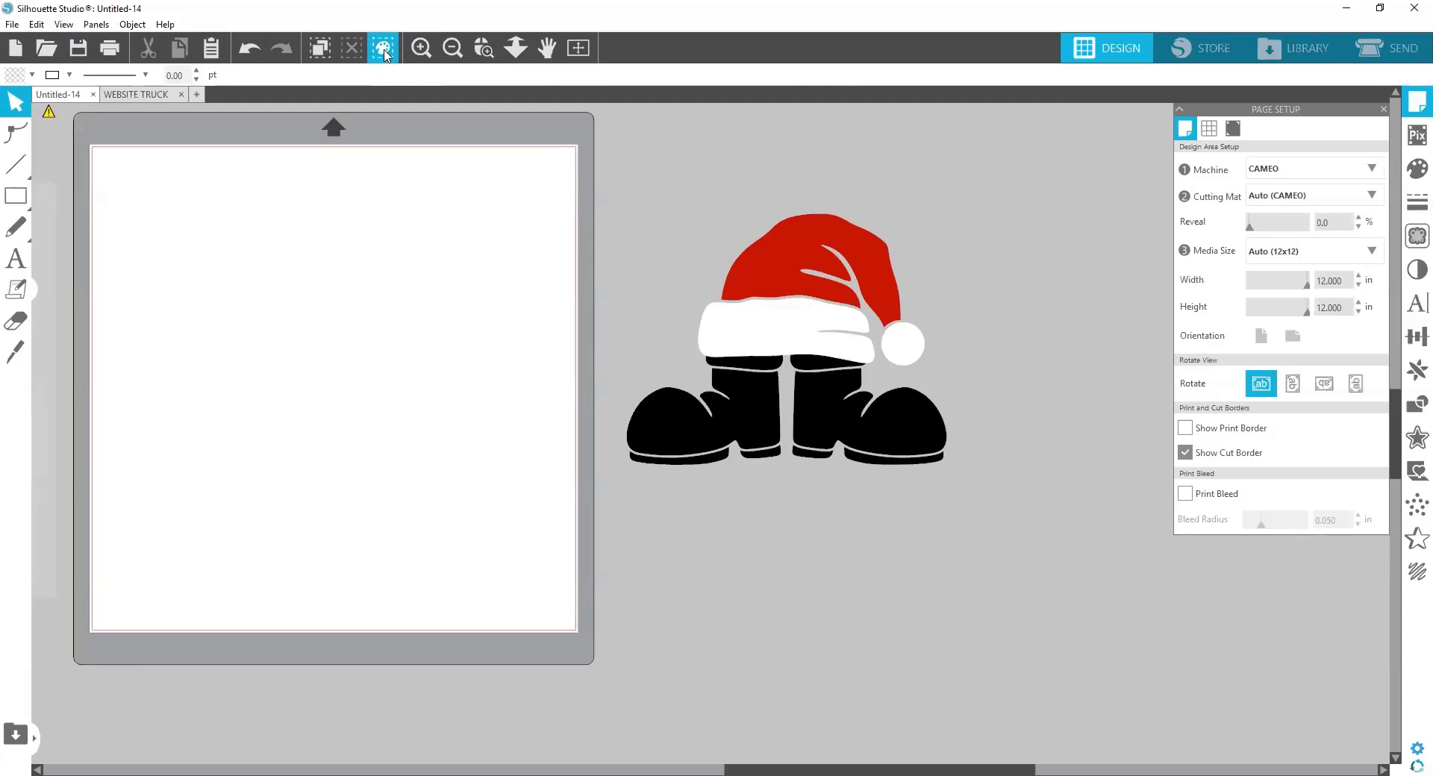
Open Select by Color, switch it to By Fill, and try selecting RGB (0,0,0) with the Santa off the mat
{"action": "left_click", "coordinate": [384, 50]}
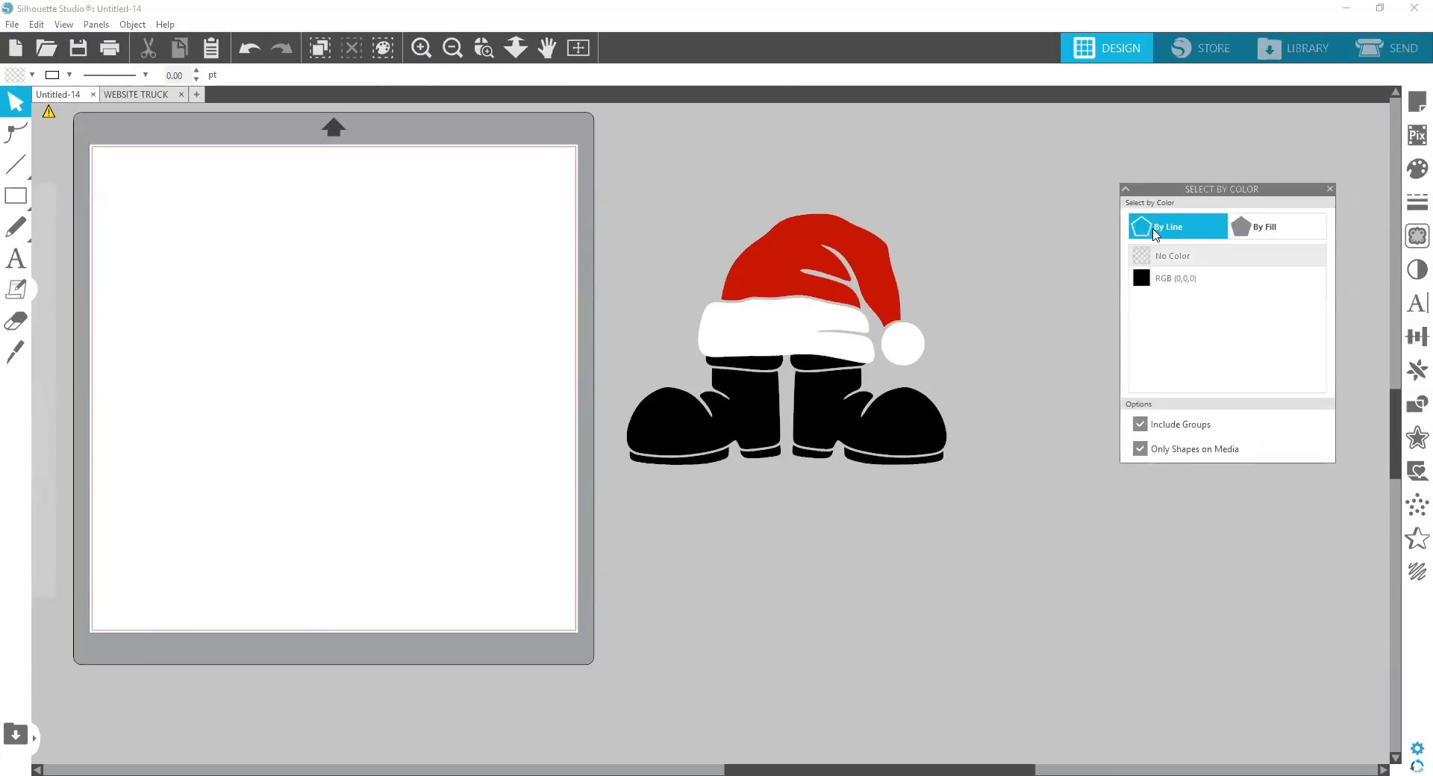
{"action": "left_click", "coordinate": [1274, 234]}
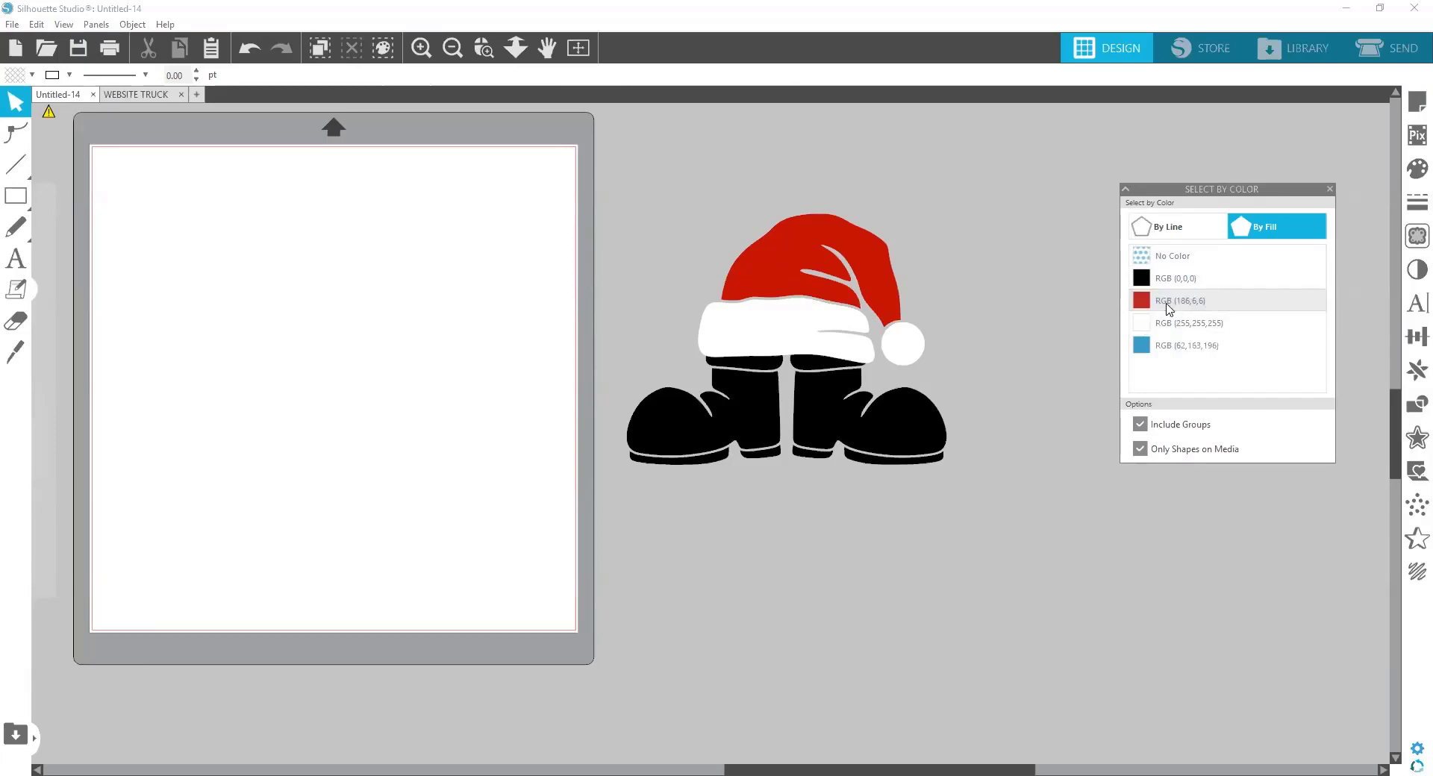
{"action": "left_click", "coordinate": [846, 254]}
{"action": "left_click", "coordinate": [1081, 361]}
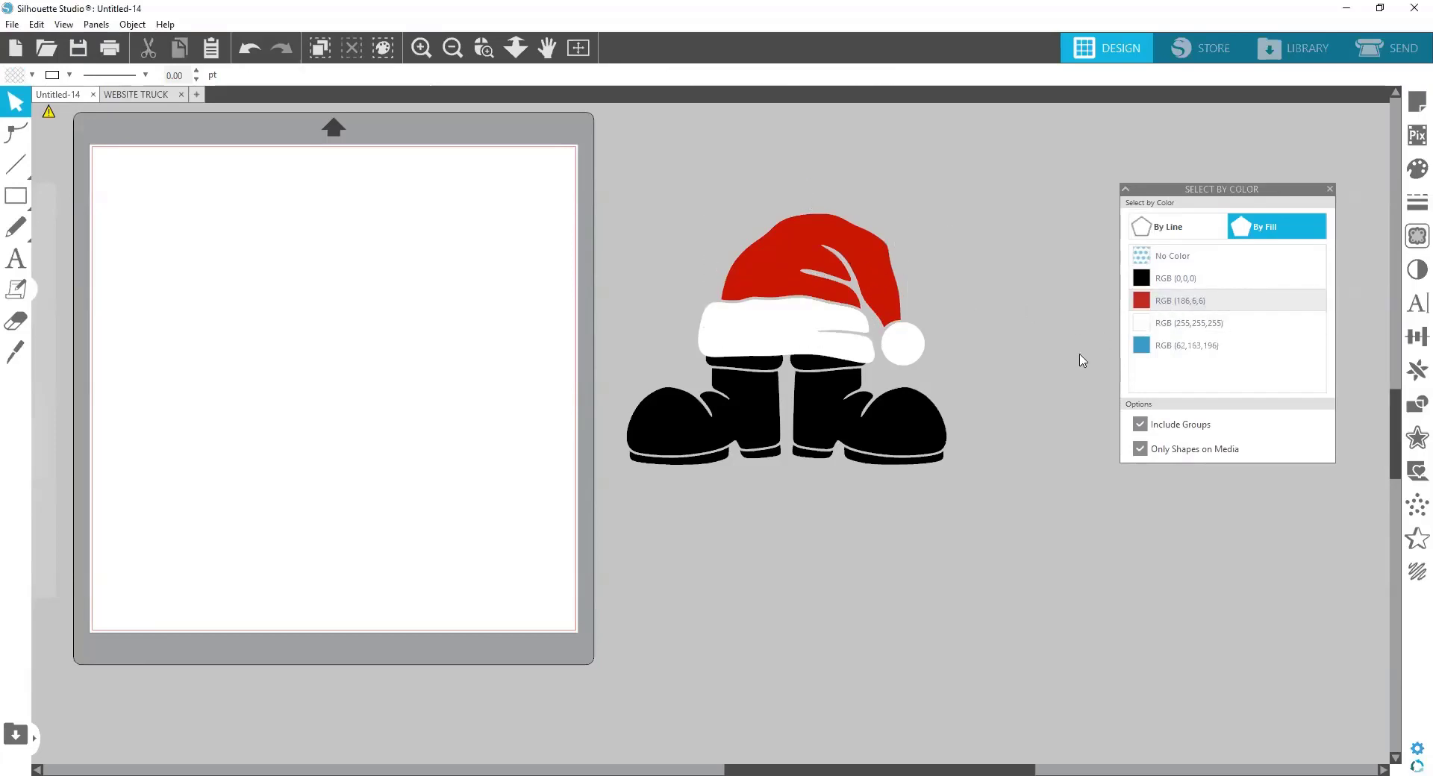
{"action": "left_click", "coordinate": [1139, 278]}
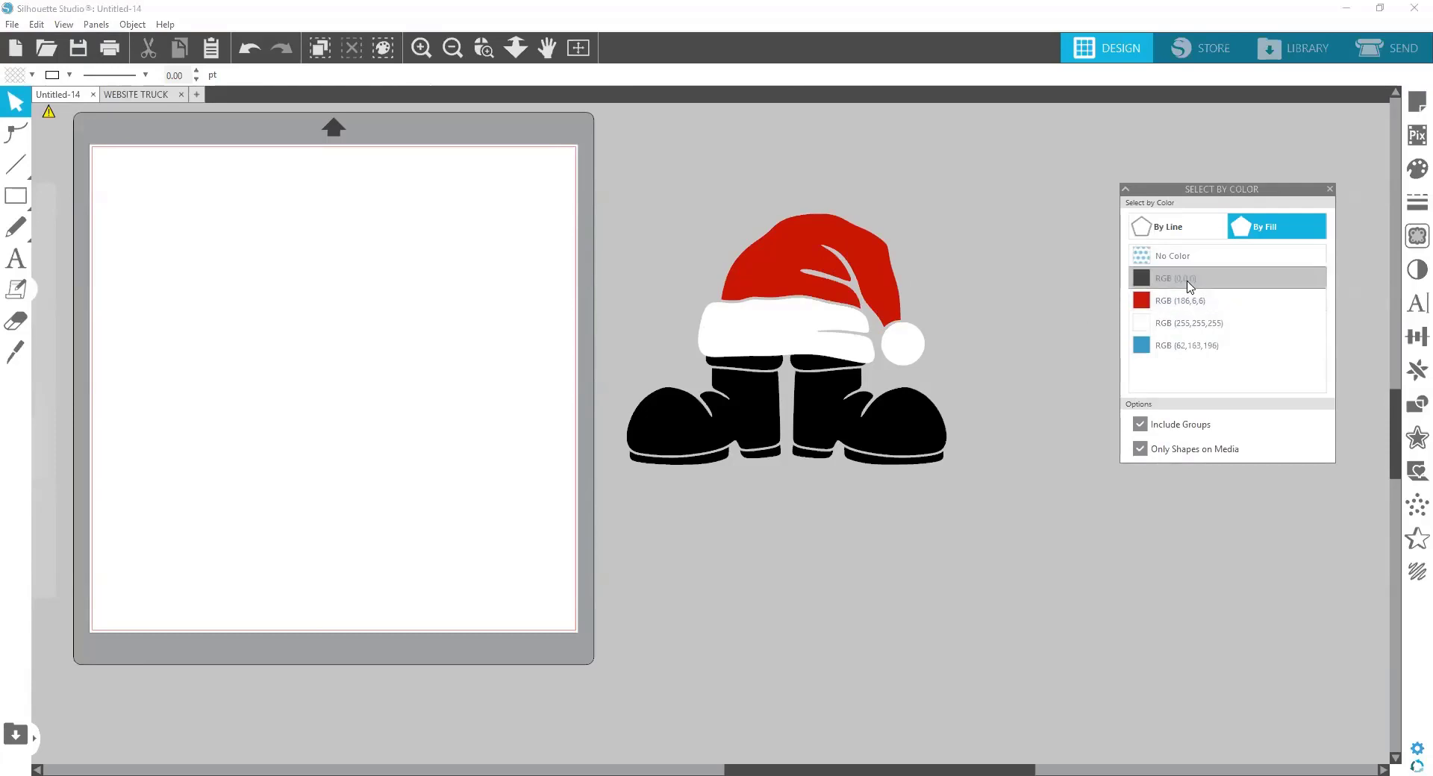
{"action": "left_click", "coordinate": [732, 277]}
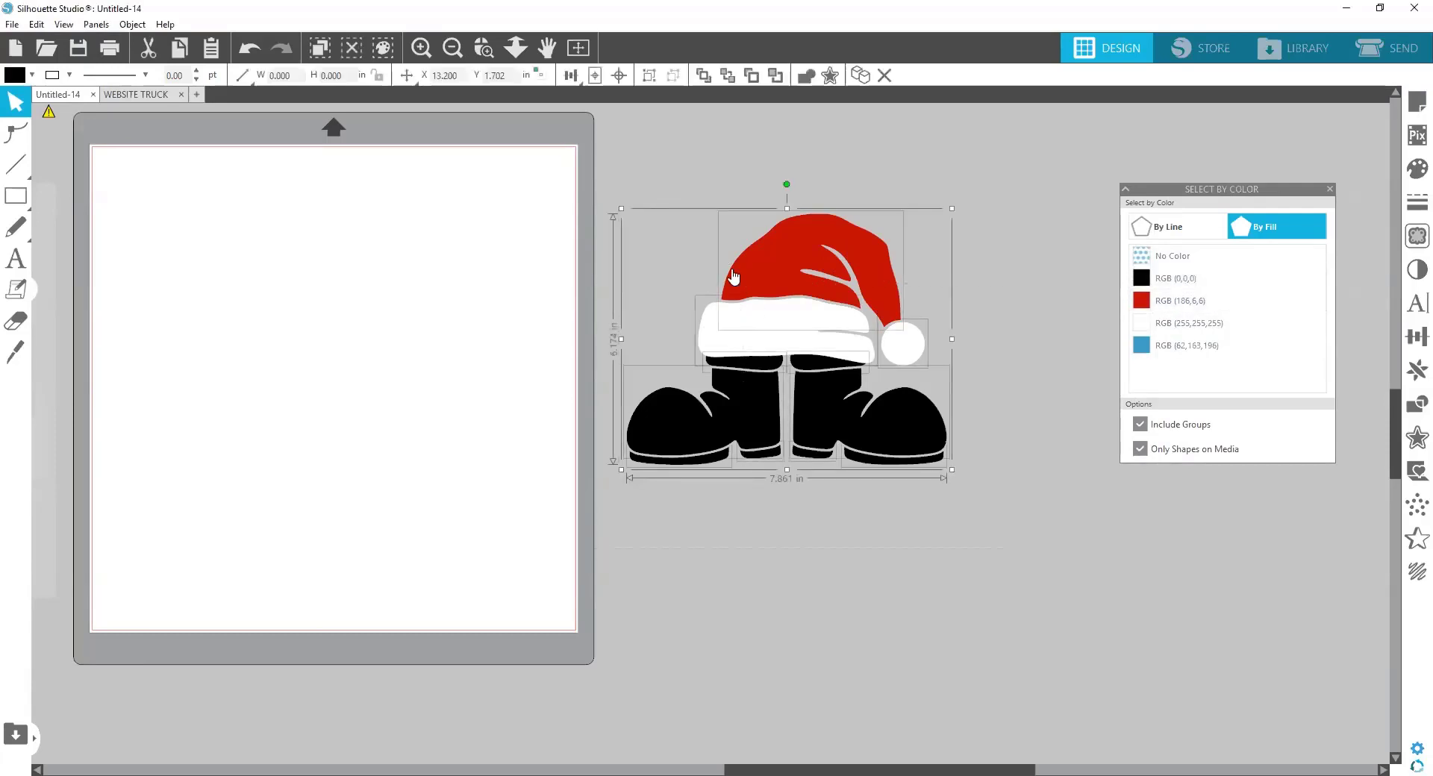
{"action": "left_click", "coordinate": [1009, 363]}
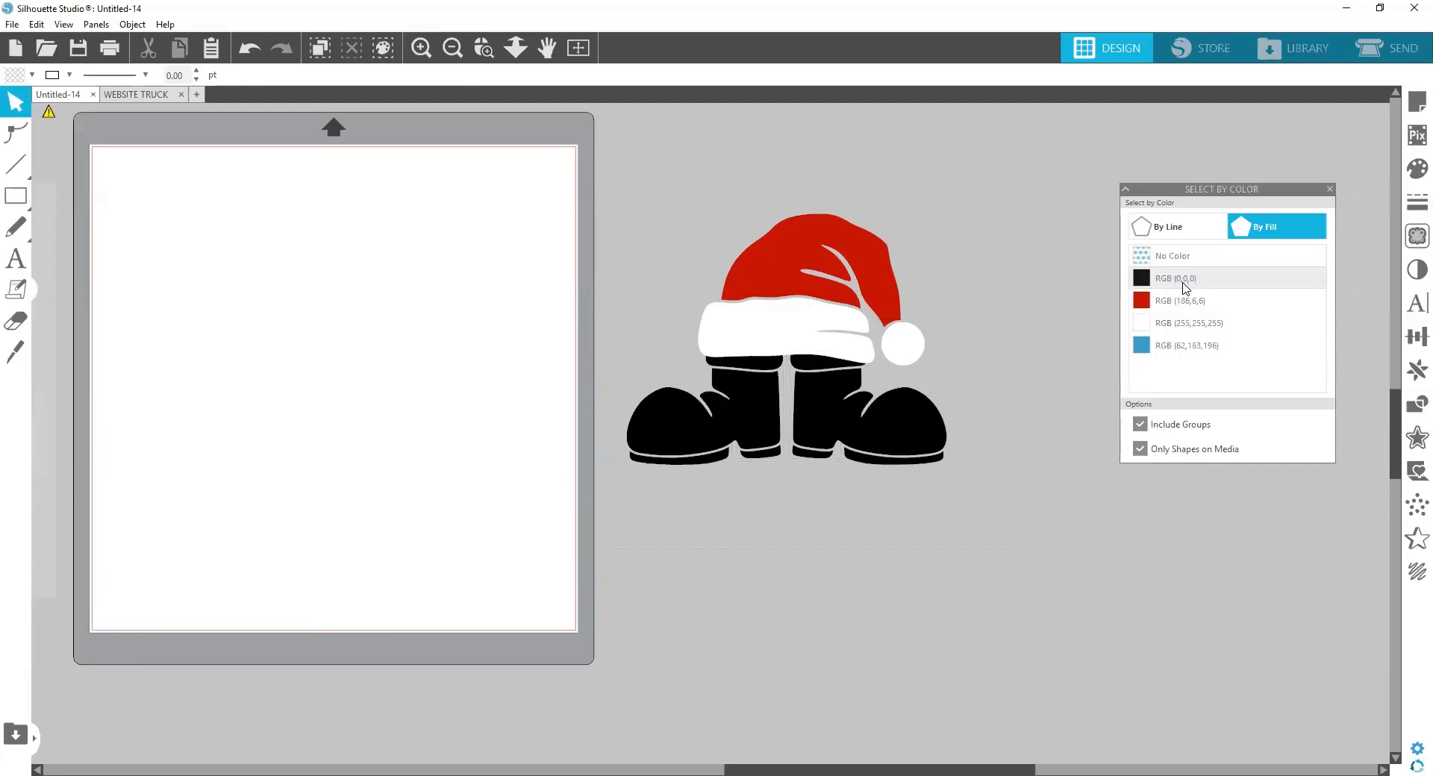
{"action": "left_click_drag", "start_coordinate": [533, 128], "coordinate": [1023, 598]}
{"action": "right_click", "coordinate": [873, 463]}
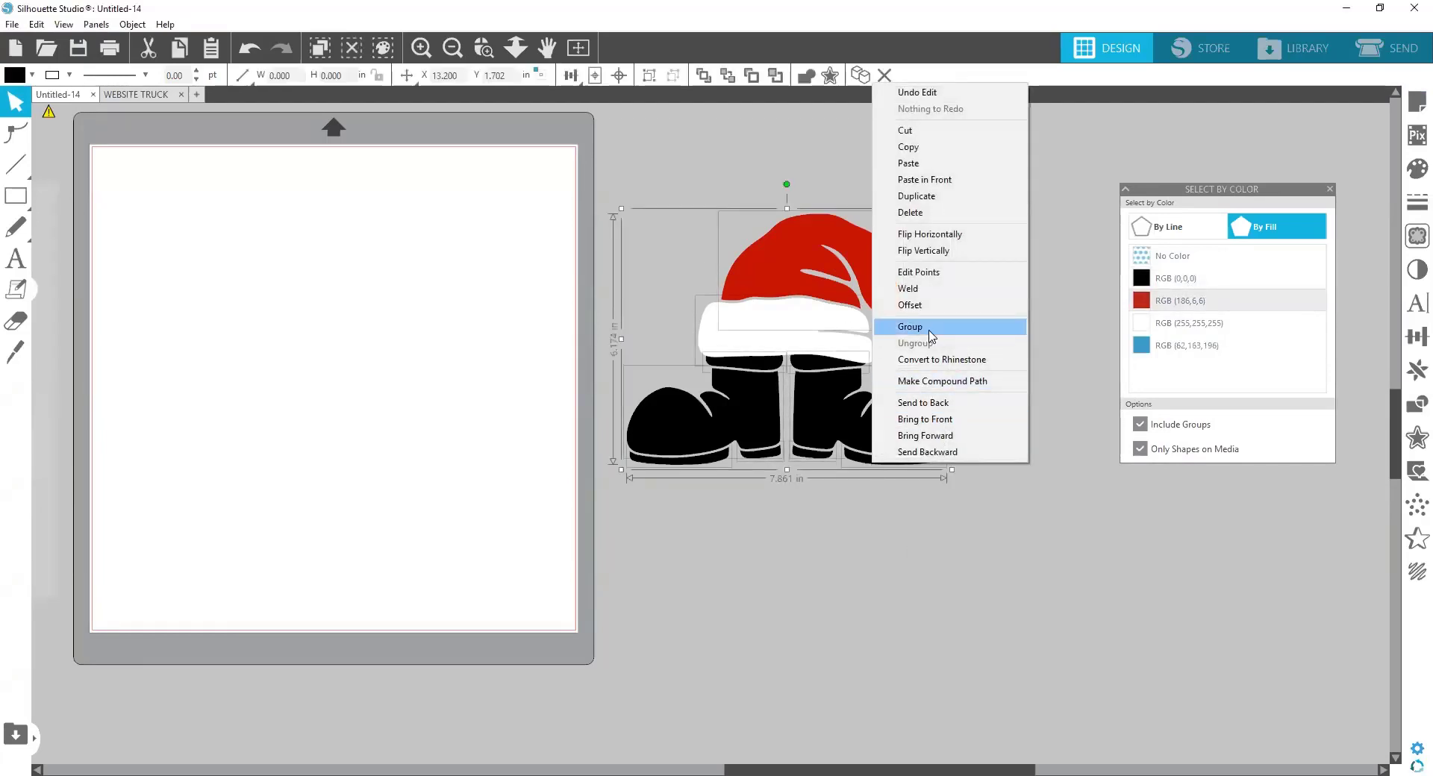
{"action": "left_click", "coordinate": [1027, 553]}
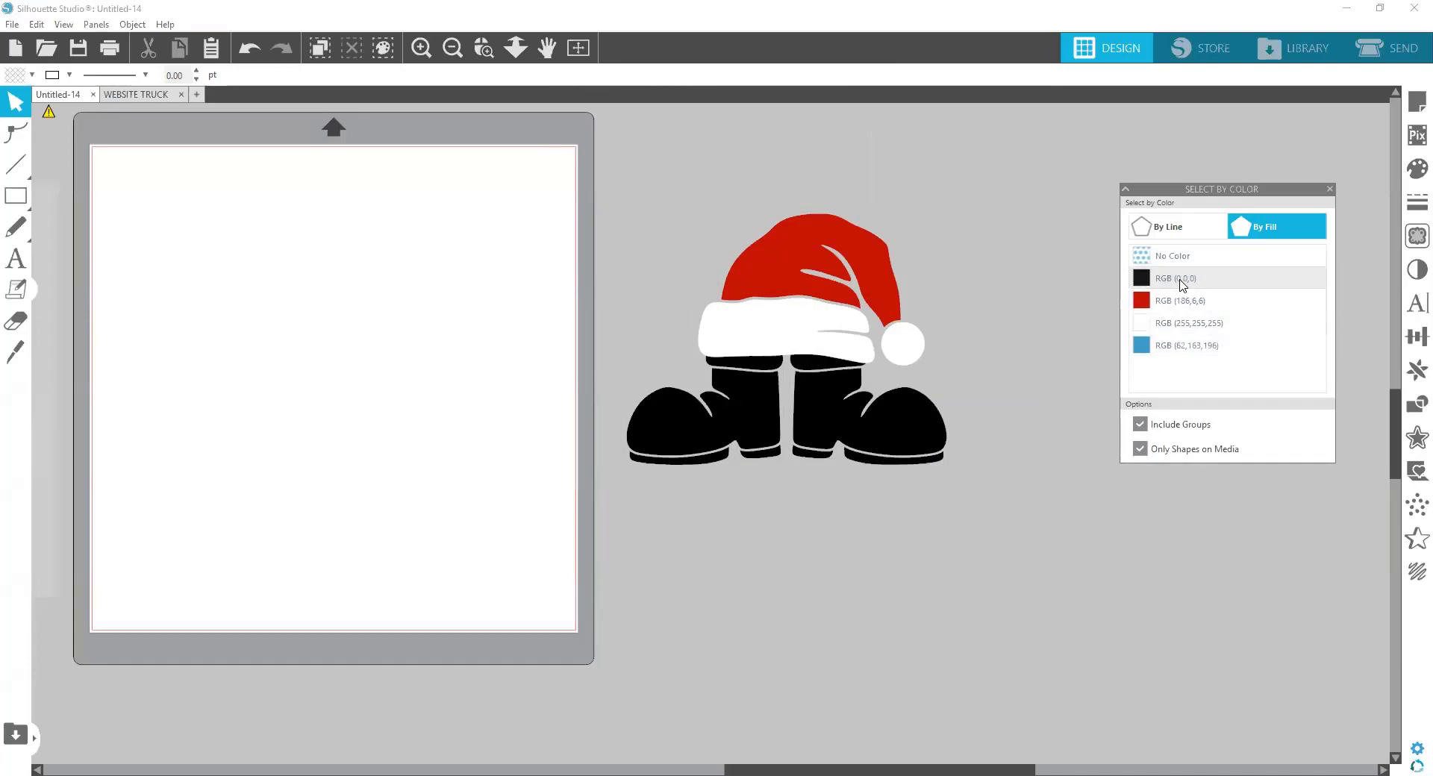
Select all pieces of the large plain Santa and move them together onto the mat
{"action": "left_click_drag", "start_coordinate": [609, 178], "coordinate": [960, 485]}
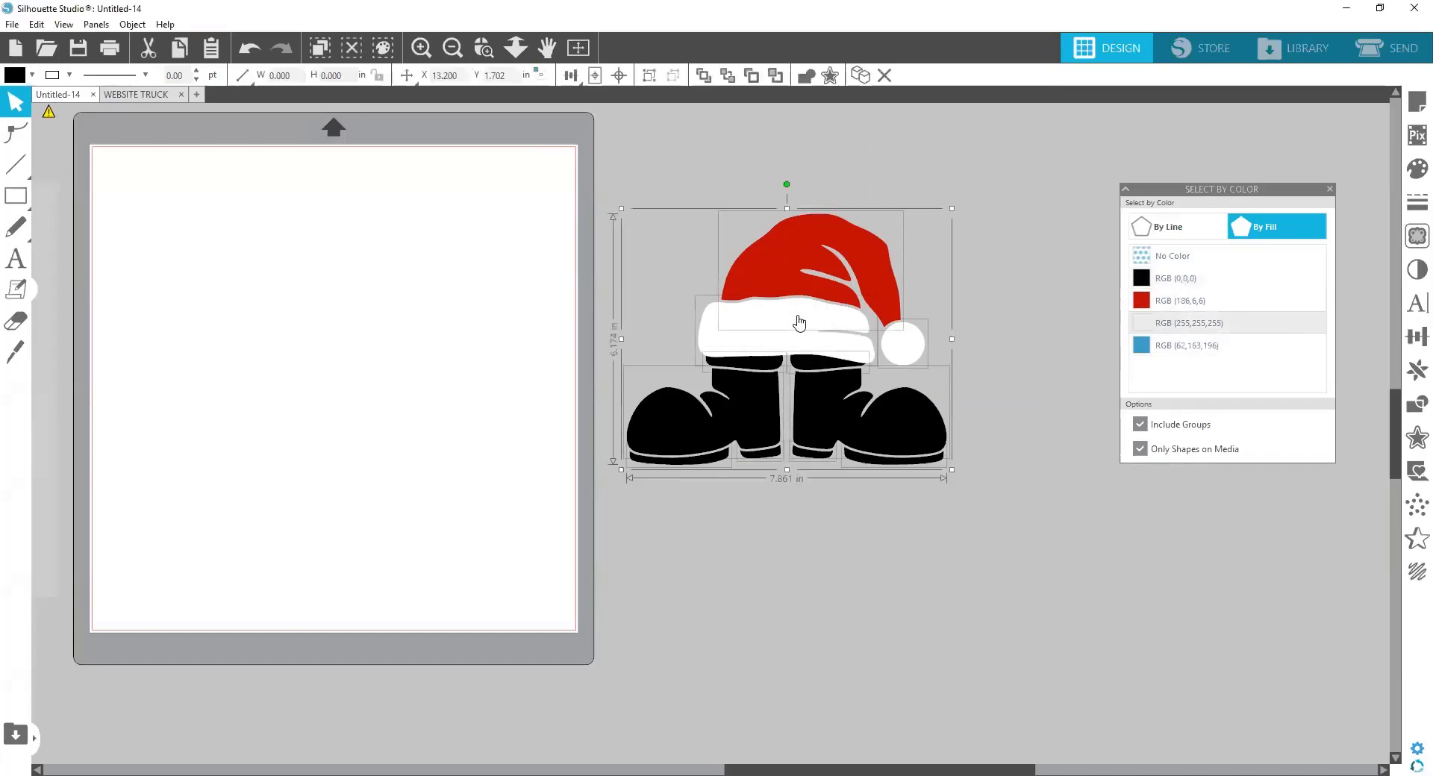
{"action": "left_click_drag", "start_coordinate": [799, 323], "coordinate": [355, 362]}
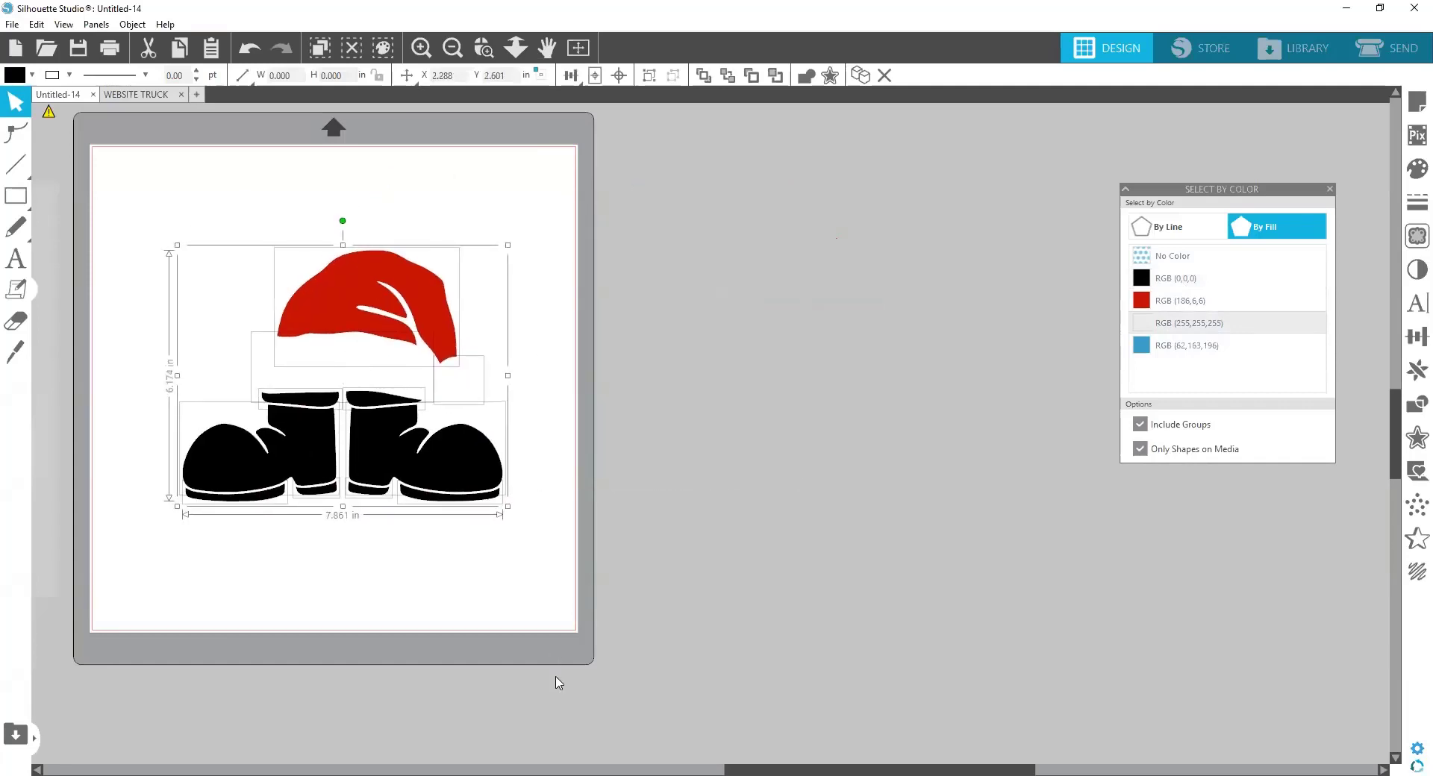
{"action": "left_click_drag", "start_coordinate": [783, 758], "coordinate": [618, 759]}
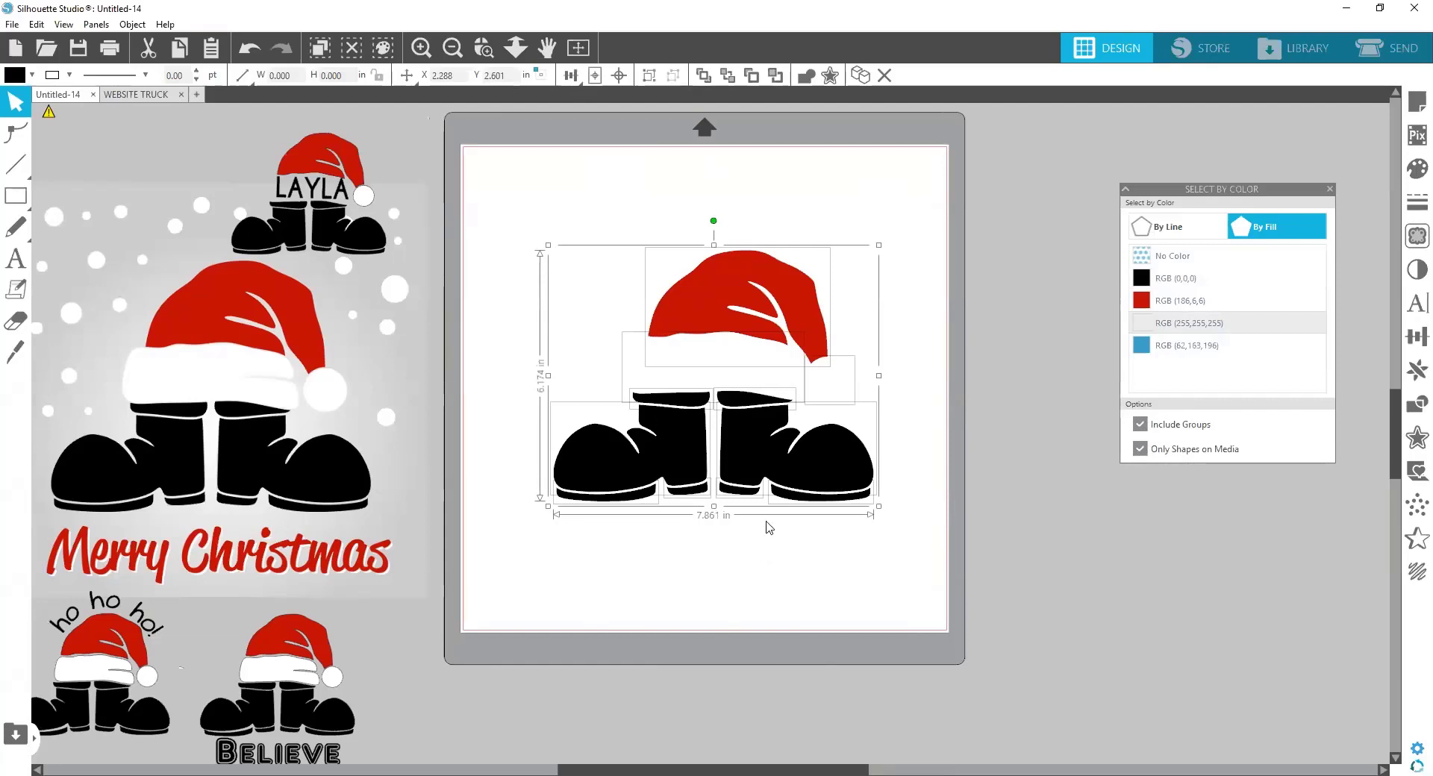
Move the large plain Santa back off the mat onto the empty gray workspace and deselect it
{"action": "left_click_drag", "start_coordinate": [761, 478], "coordinate": [1206, 655]}
{"action": "left_click_drag", "start_coordinate": [713, 760], "coordinate": [902, 758]}
{"action": "left_click_drag", "start_coordinate": [770, 465], "coordinate": [782, 340]}
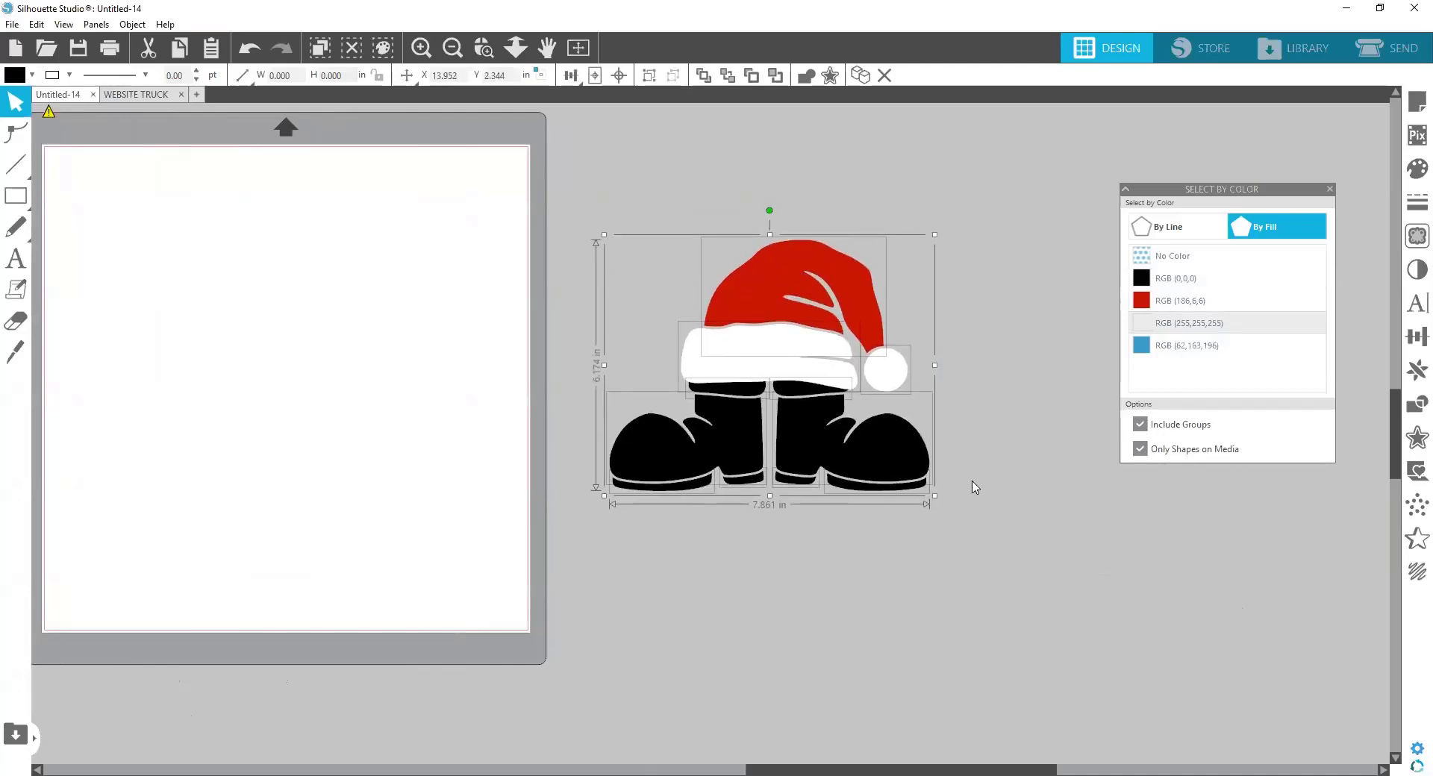
{"action": "left_click", "coordinate": [986, 548]}
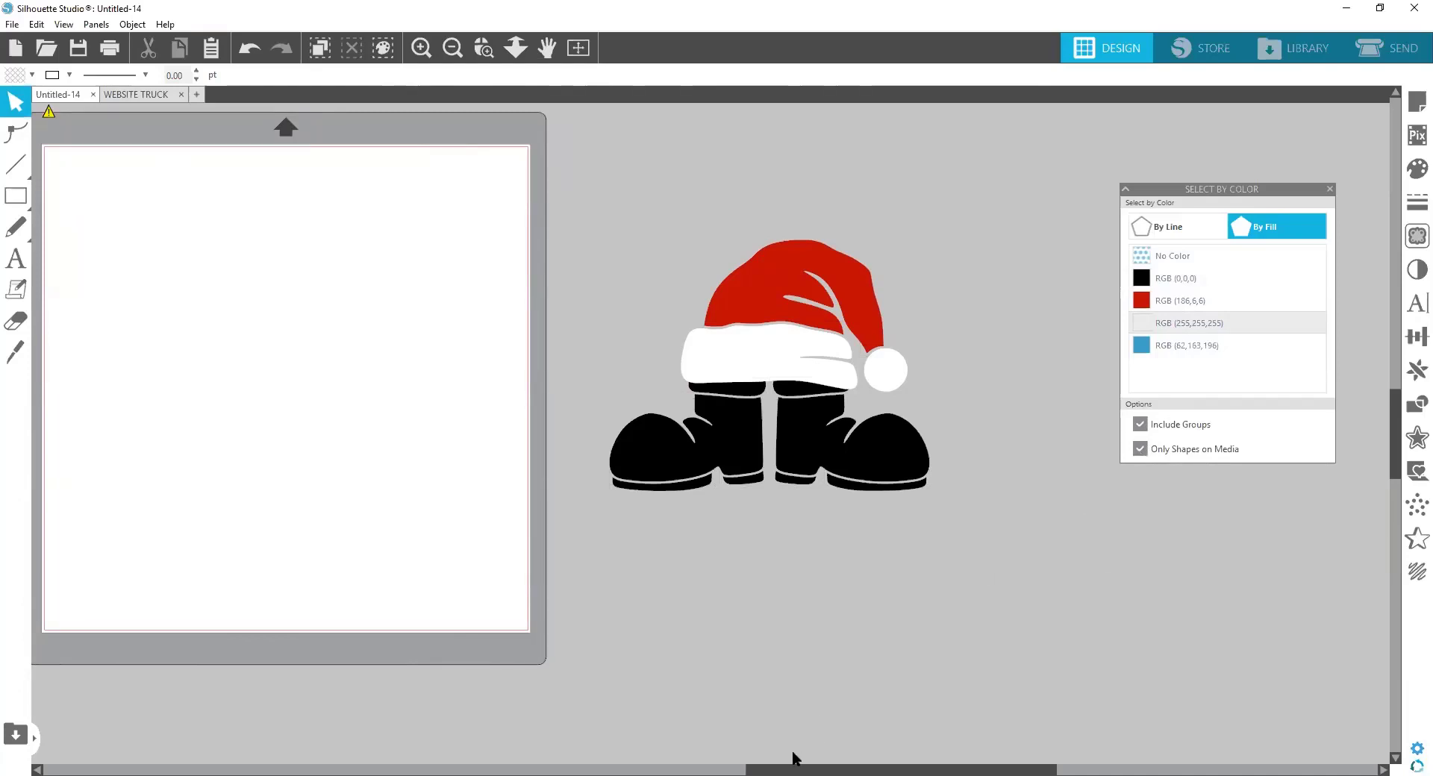
Bring every piece of the plain Santa onto the upper part of the mat and deselect them
{"action": "left_click_drag", "start_coordinate": [793, 759], "coordinate": [775, 759]}
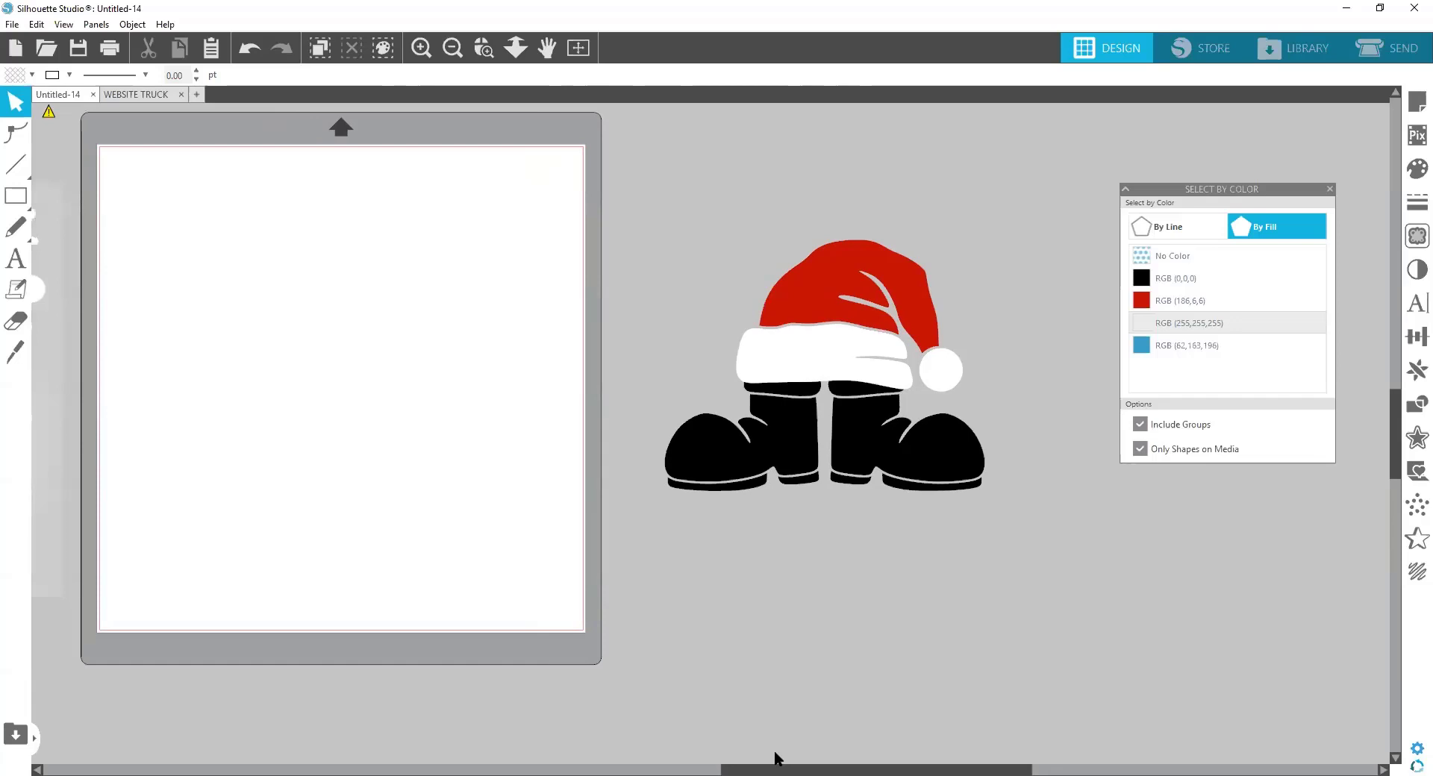
{"action": "left_click_drag", "start_coordinate": [775, 759], "coordinate": [517, 759]}
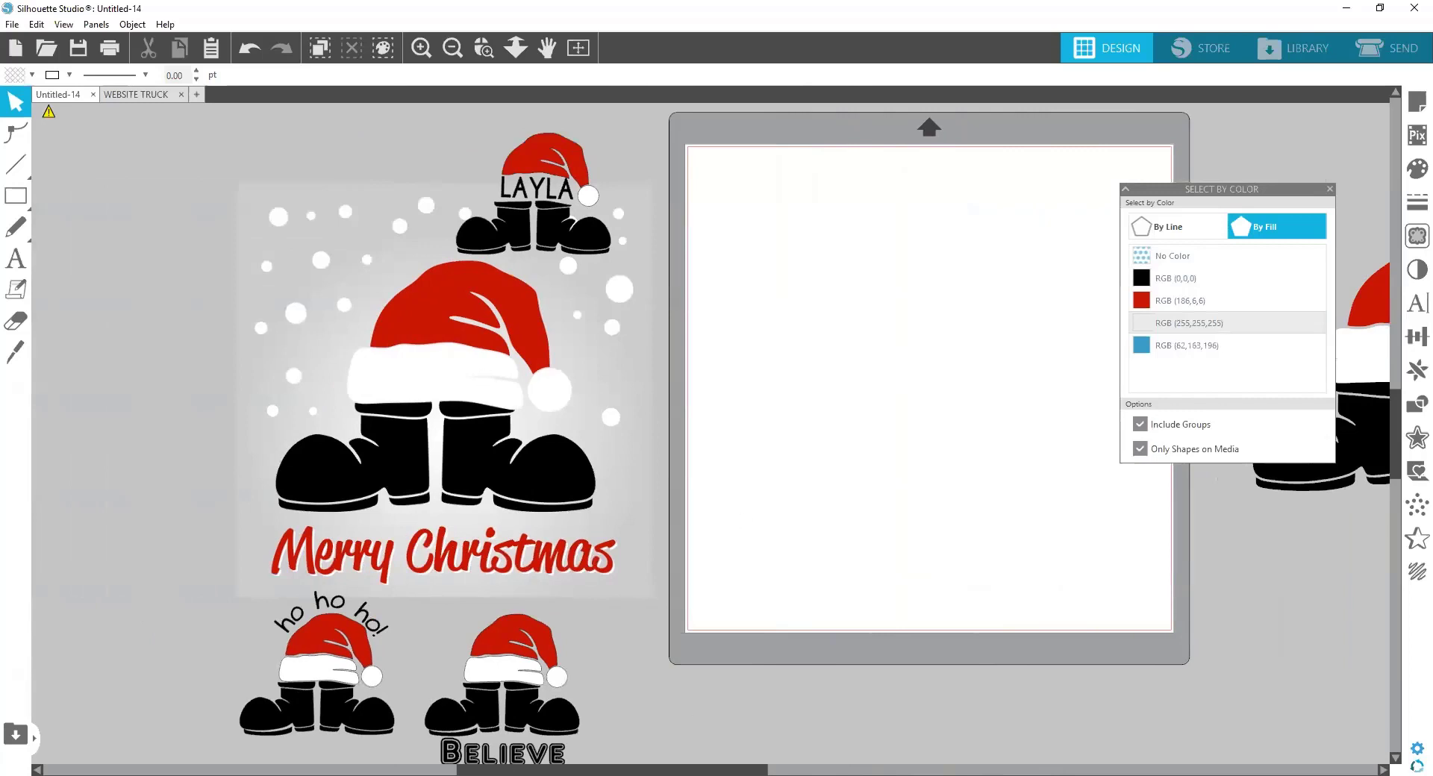
{"action": "left_click_drag", "start_coordinate": [621, 756], "coordinate": [801, 756]}
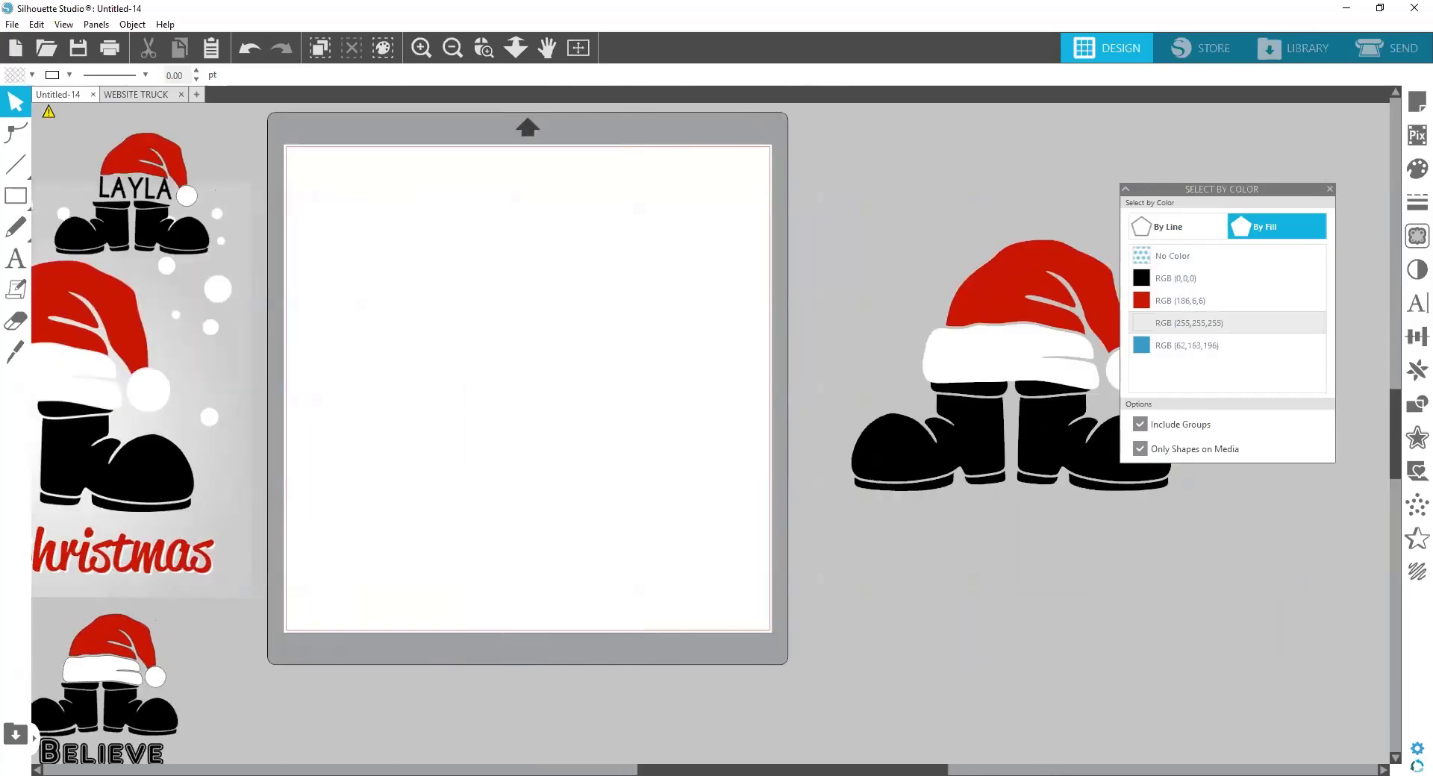
{"action": "left_click", "coordinate": [967, 433]}
{"action": "left_click_drag", "start_coordinate": [1239, 578], "coordinate": [869, 224]}
{"action": "left_click_drag", "start_coordinate": [1021, 299], "coordinate": [545, 258]}
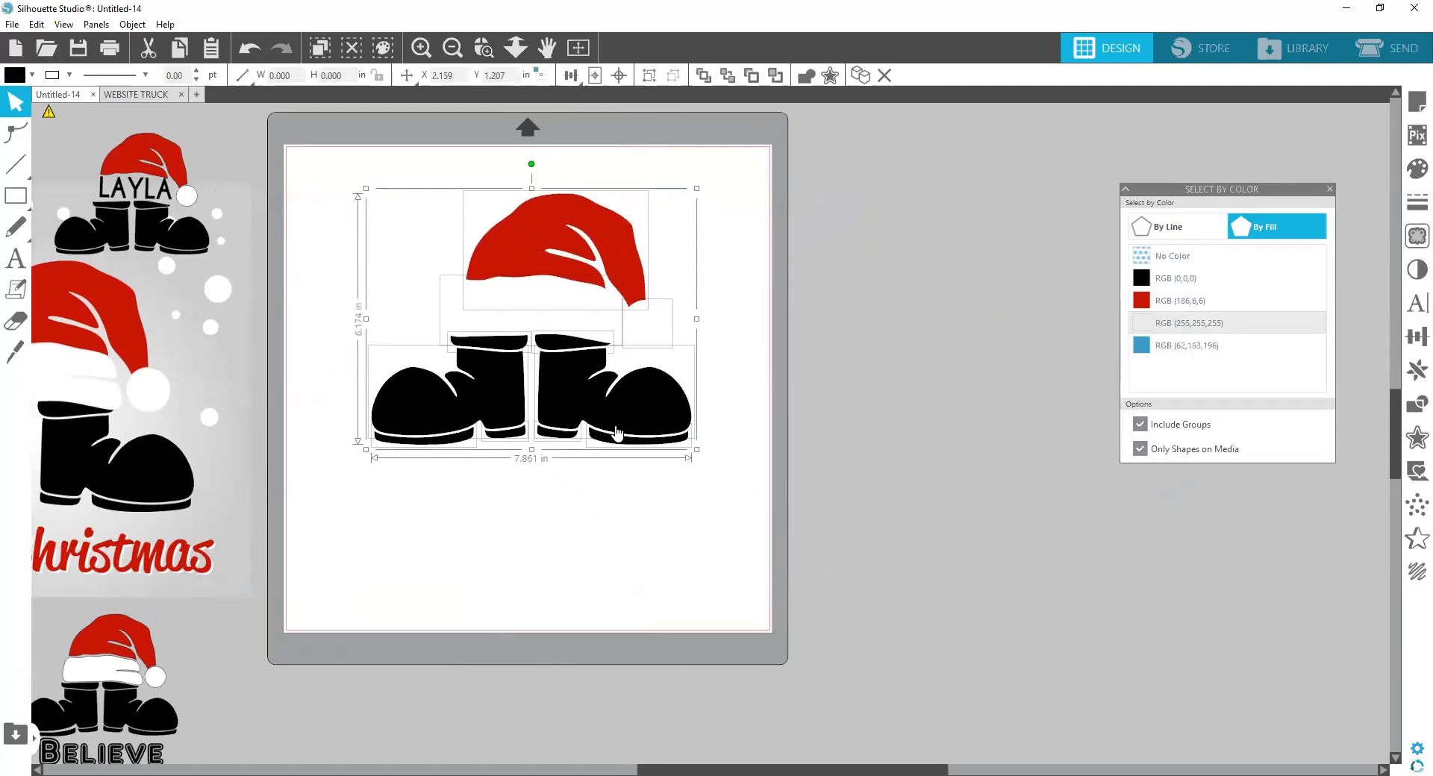
{"action": "left_click", "coordinate": [1197, 579]}
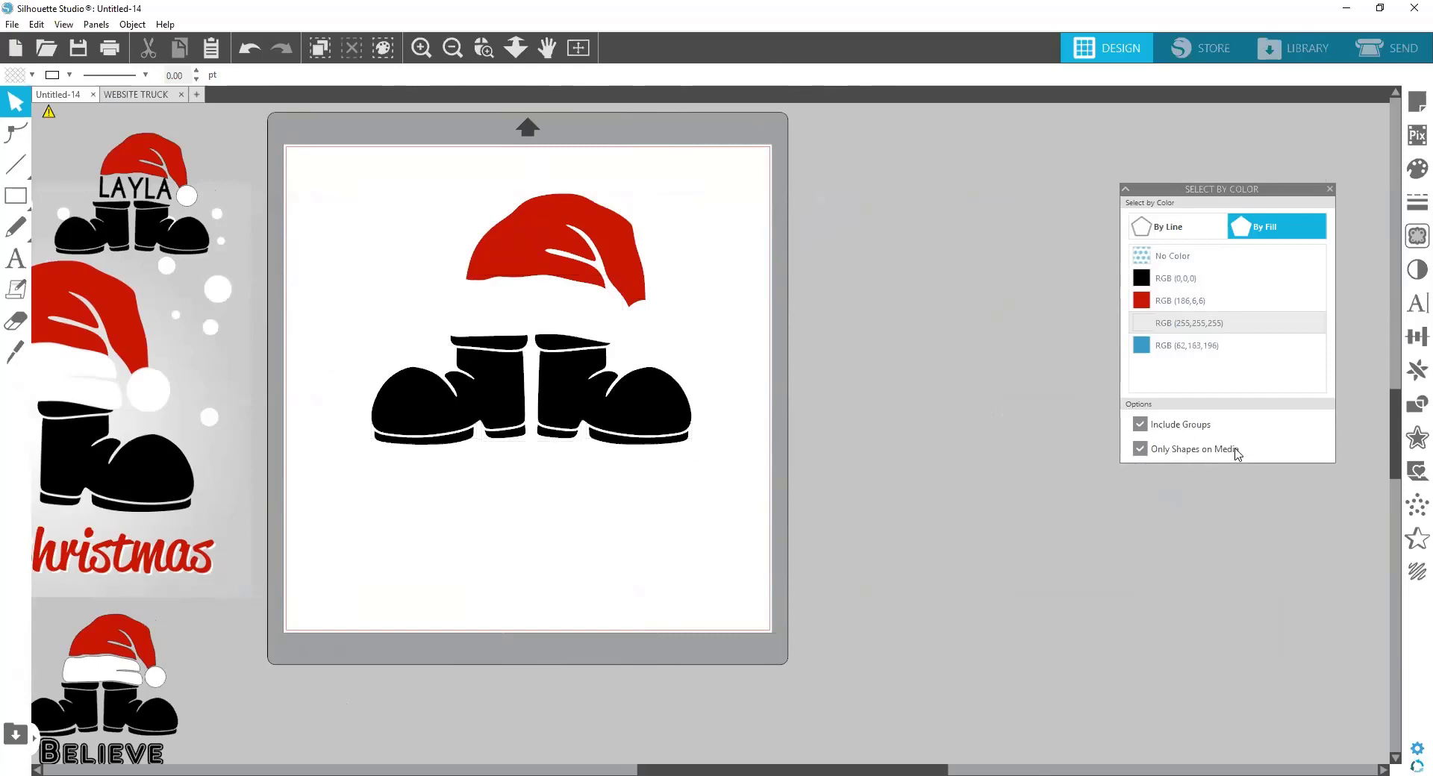
Select the mat's RGB (0,0,0) shapes by fill, make the boots a compound path, and shift them slightly down
{"action": "left_click", "coordinate": [1163, 279]}
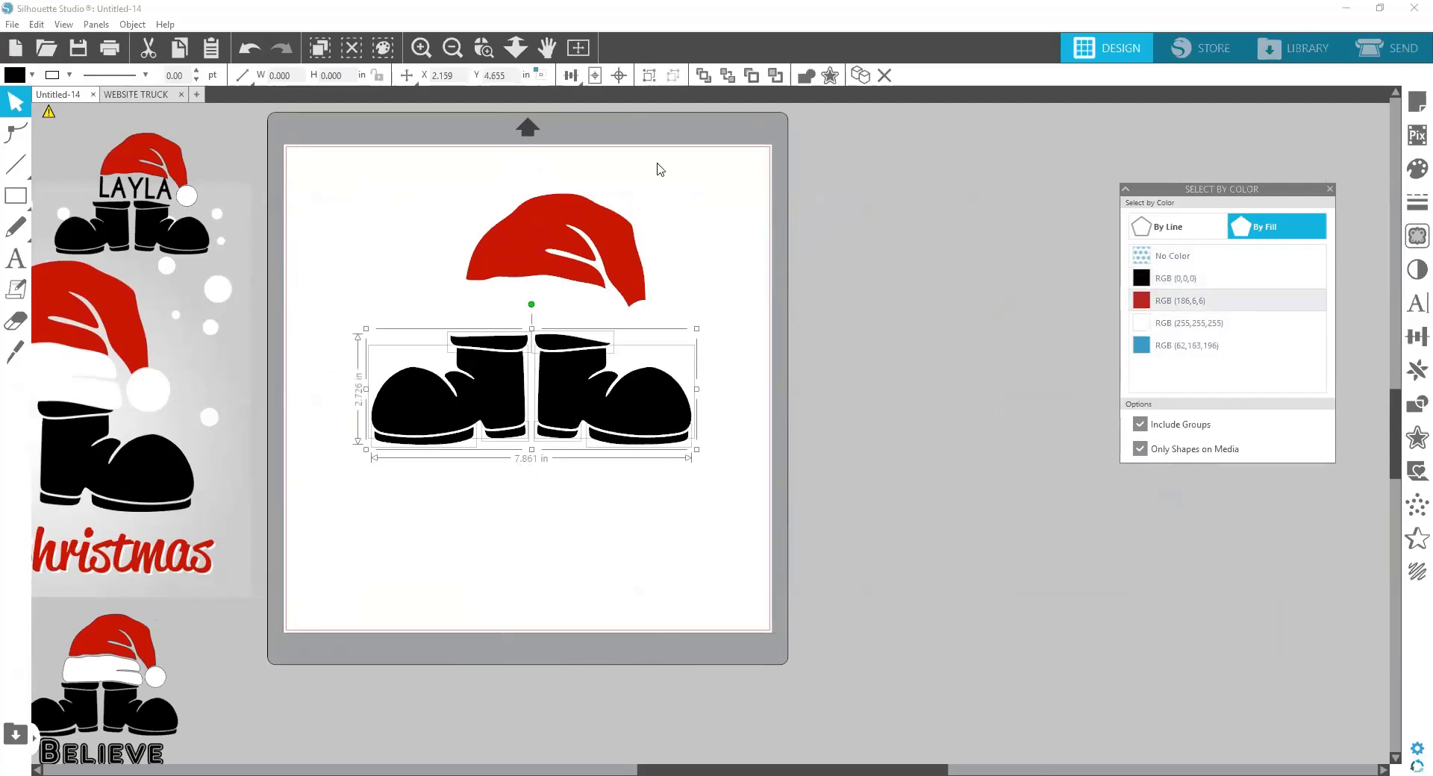
{"action": "right_click", "coordinate": [600, 406]}
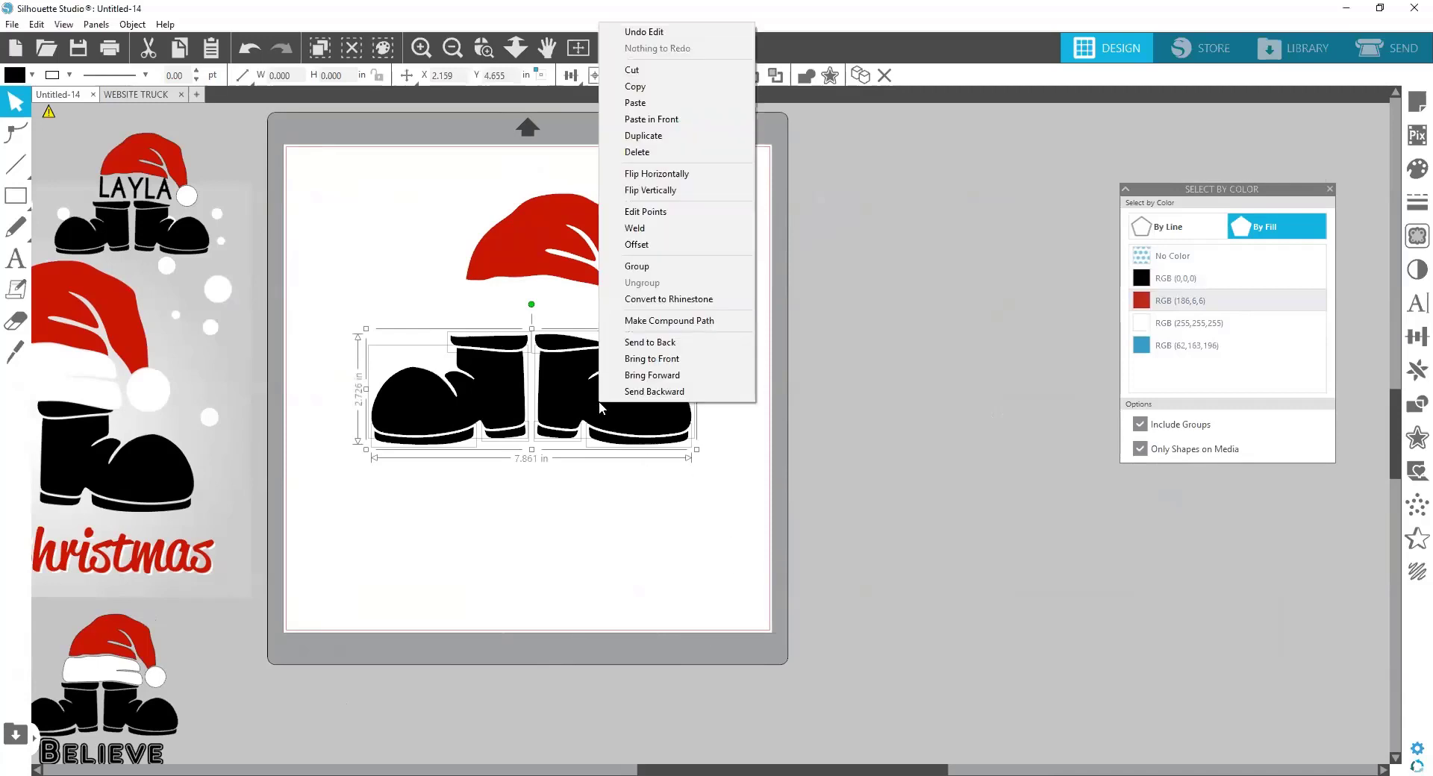
{"action": "left_click", "coordinate": [660, 322]}
{"action": "mouse_move", "coordinate": [598, 408]}
{"action": "left_mouse_down"}
{"action": "mouse_move", "coordinate": [951, 467]}
{"action": "mouse_move", "coordinate": [794, 474]}
{"action": "mouse_move", "coordinate": [612, 446]}
{"action": "mouse_move", "coordinate": [605, 401]}
{"action": "mouse_move", "coordinate": [601, 422]}
{"action": "left_mouse_up"}
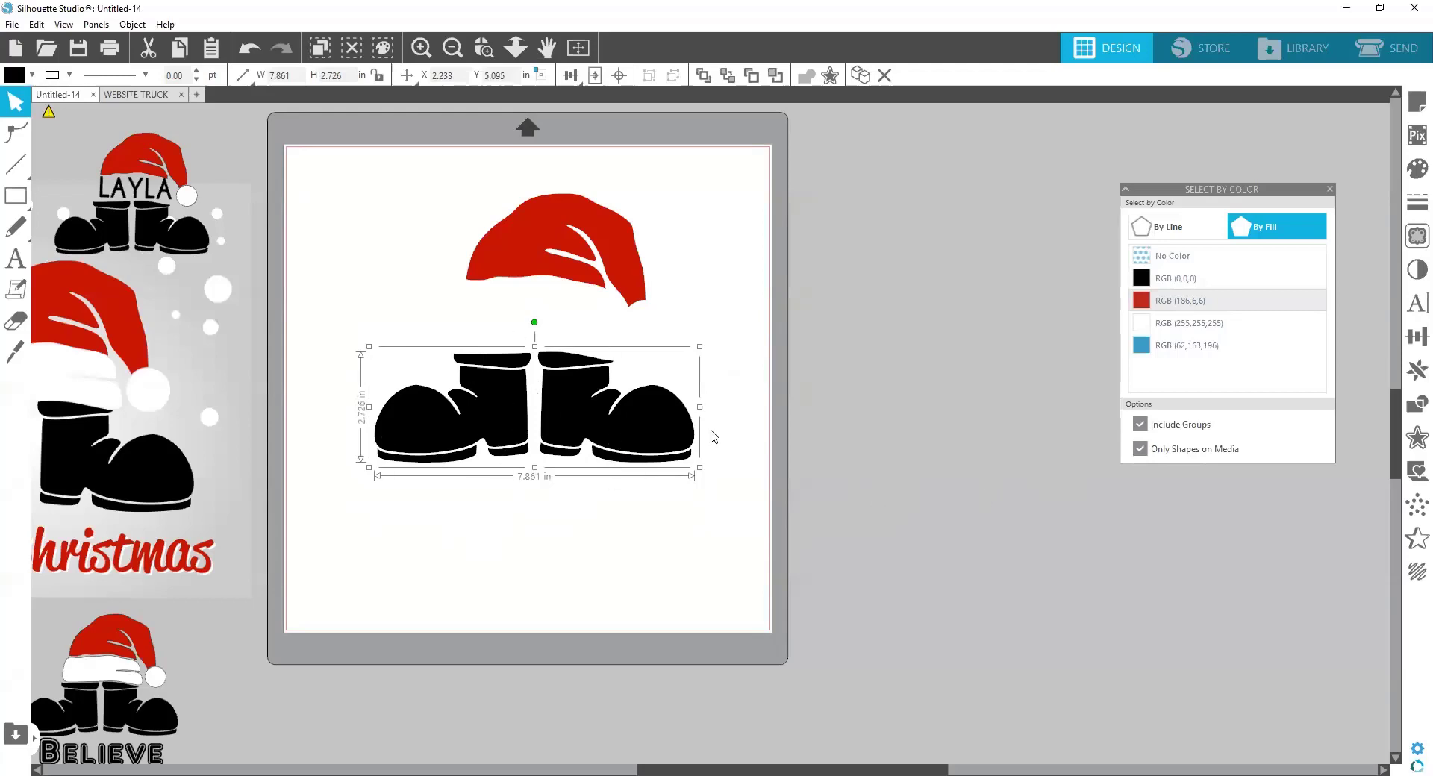
Undo the boots' shift and compound path, as well as the Santa's move onto the mat
{"action": "left_click", "coordinate": [251, 51]}
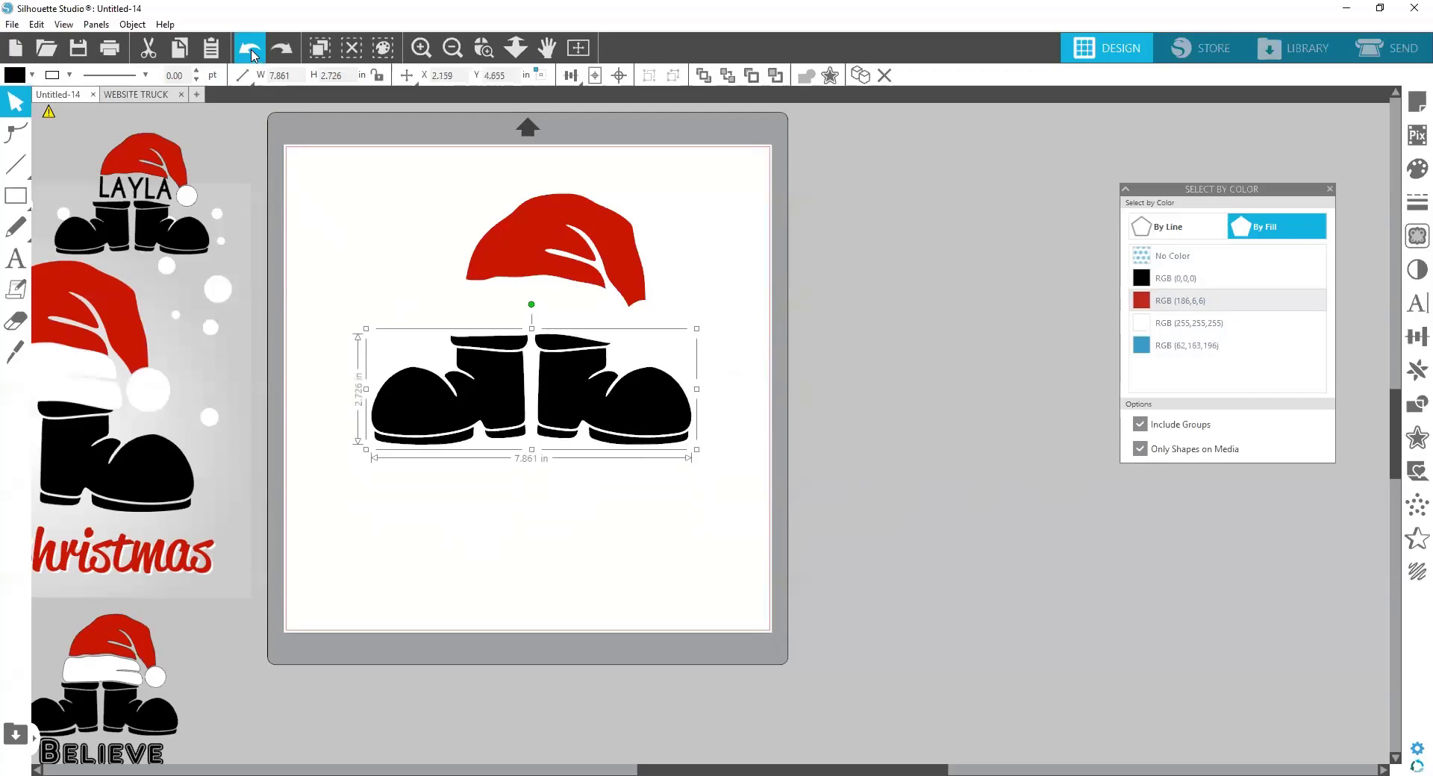
{"action": "left_click", "coordinate": [251, 51]}
{"action": "left_click", "coordinate": [250, 50]}
{"action": "left_click", "coordinate": [251, 50]}
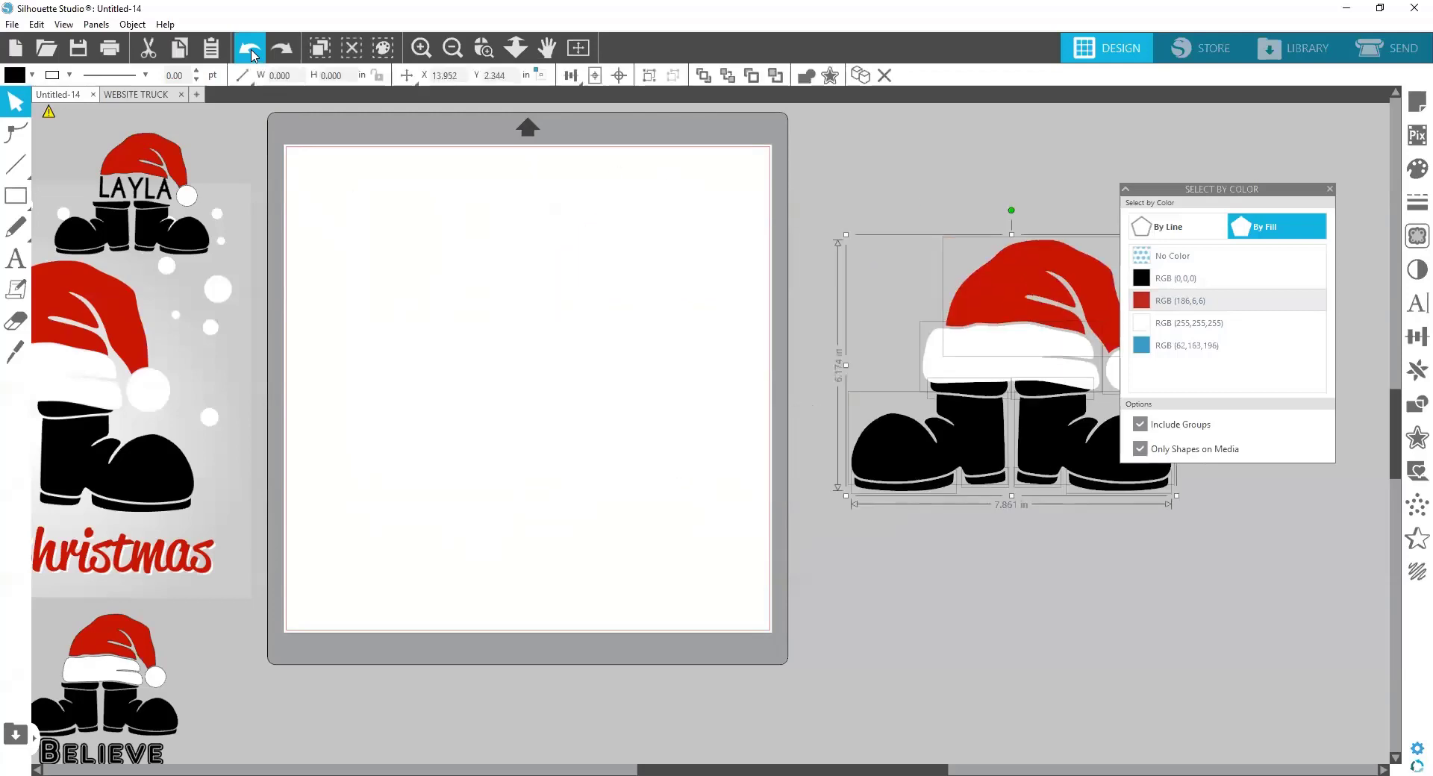
Select all pieces of the large plain Santa and place them in the middle of the mat
{"action": "left_click", "coordinate": [1144, 524]}
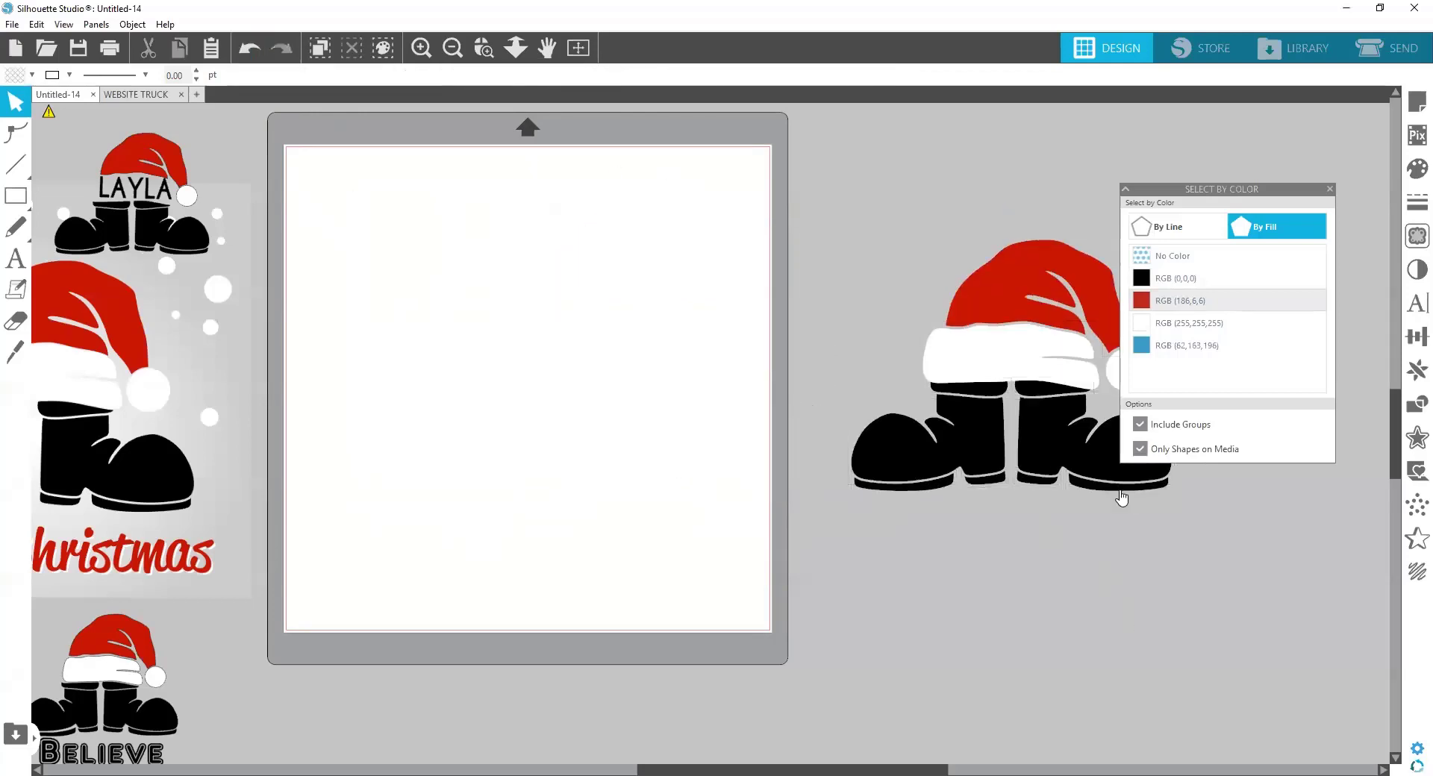
{"action": "left_click_drag", "start_coordinate": [1243, 572], "coordinate": [874, 299]}
{"action": "left_click_drag", "start_coordinate": [1017, 333], "coordinate": [541, 340]}
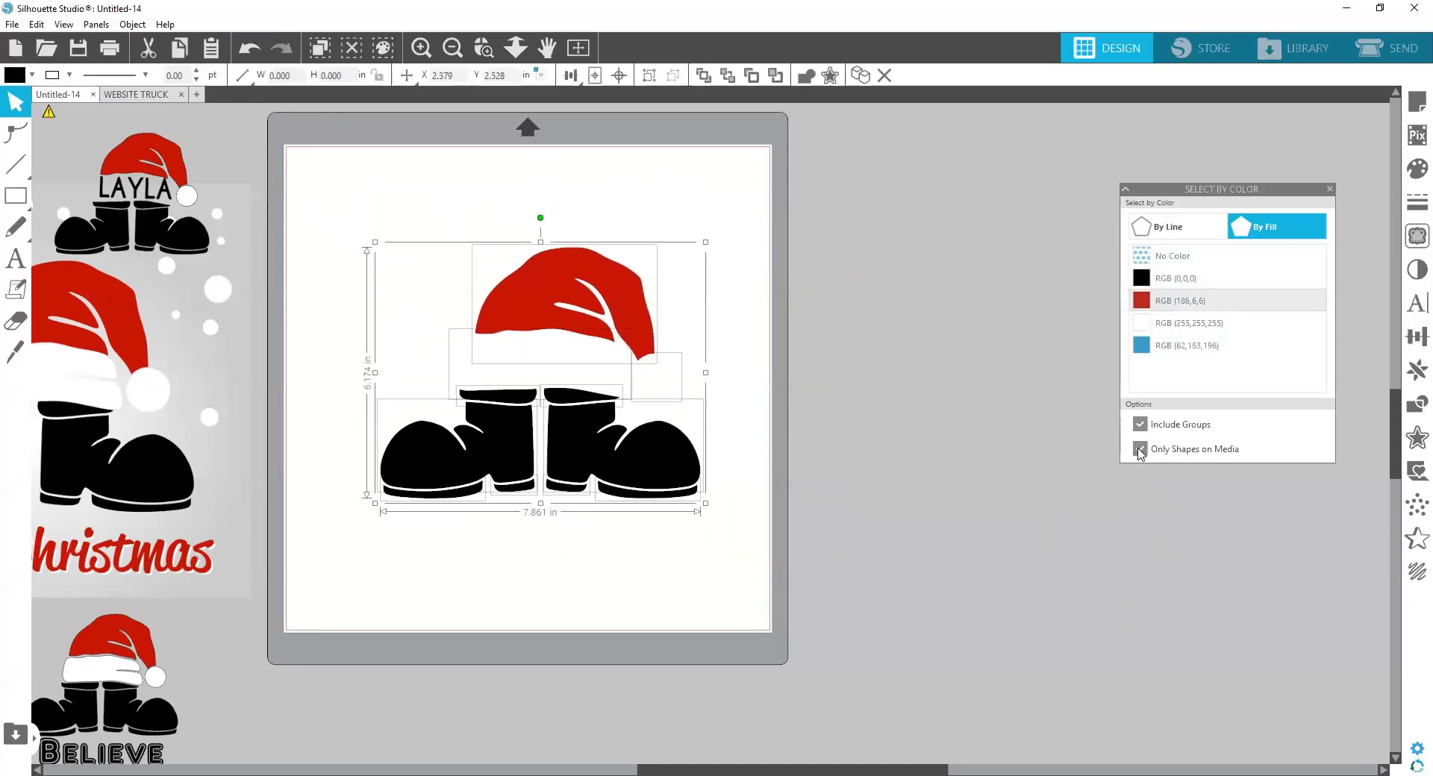
Select all RGB (0,0,0) fills, including off-mat designs, with Only Shapes on Media disabled, and re-enable that option
{"action": "left_click", "coordinate": [1139, 449]}
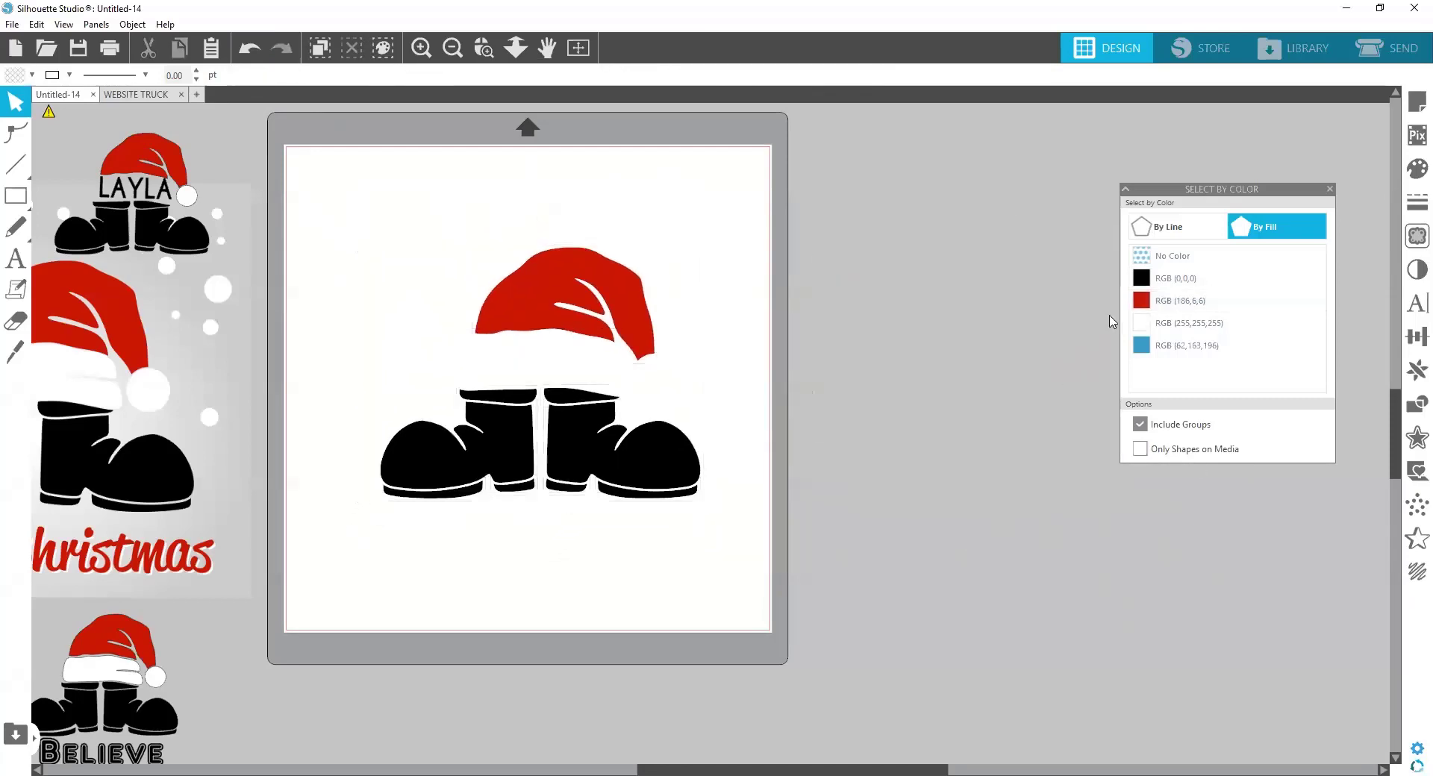
{"action": "left_click", "coordinate": [1141, 282]}
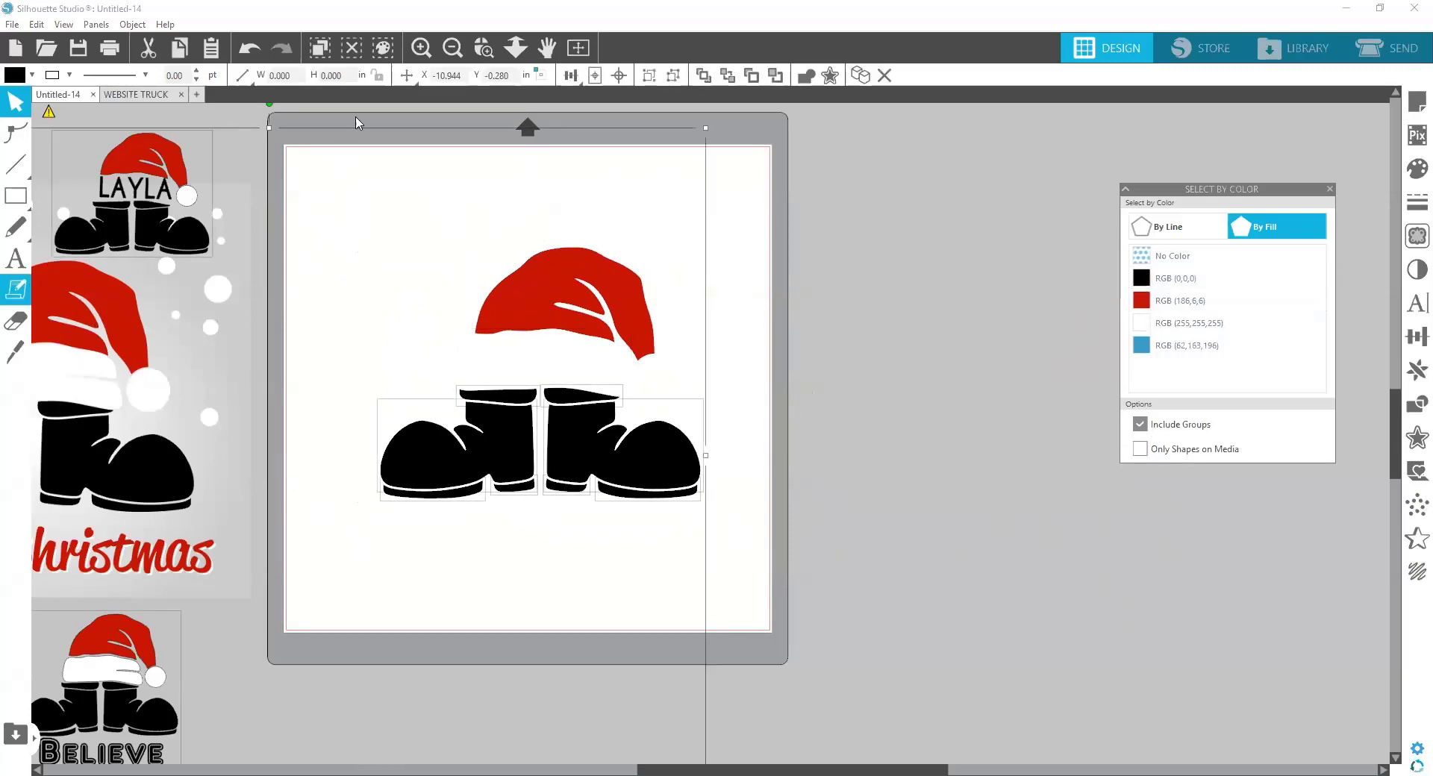
{"action": "left_click", "coordinate": [453, 48]}
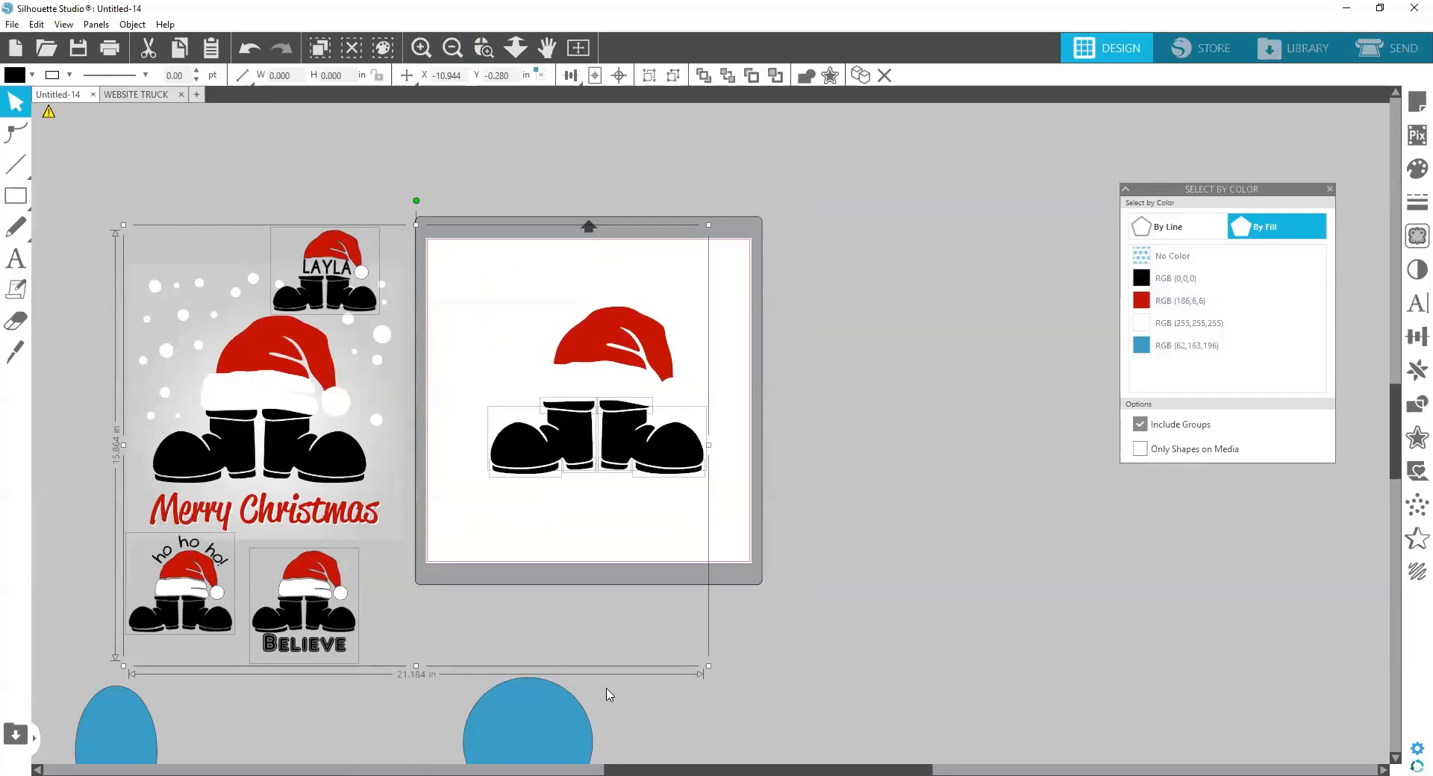
{"action": "left_click", "coordinate": [663, 463]}
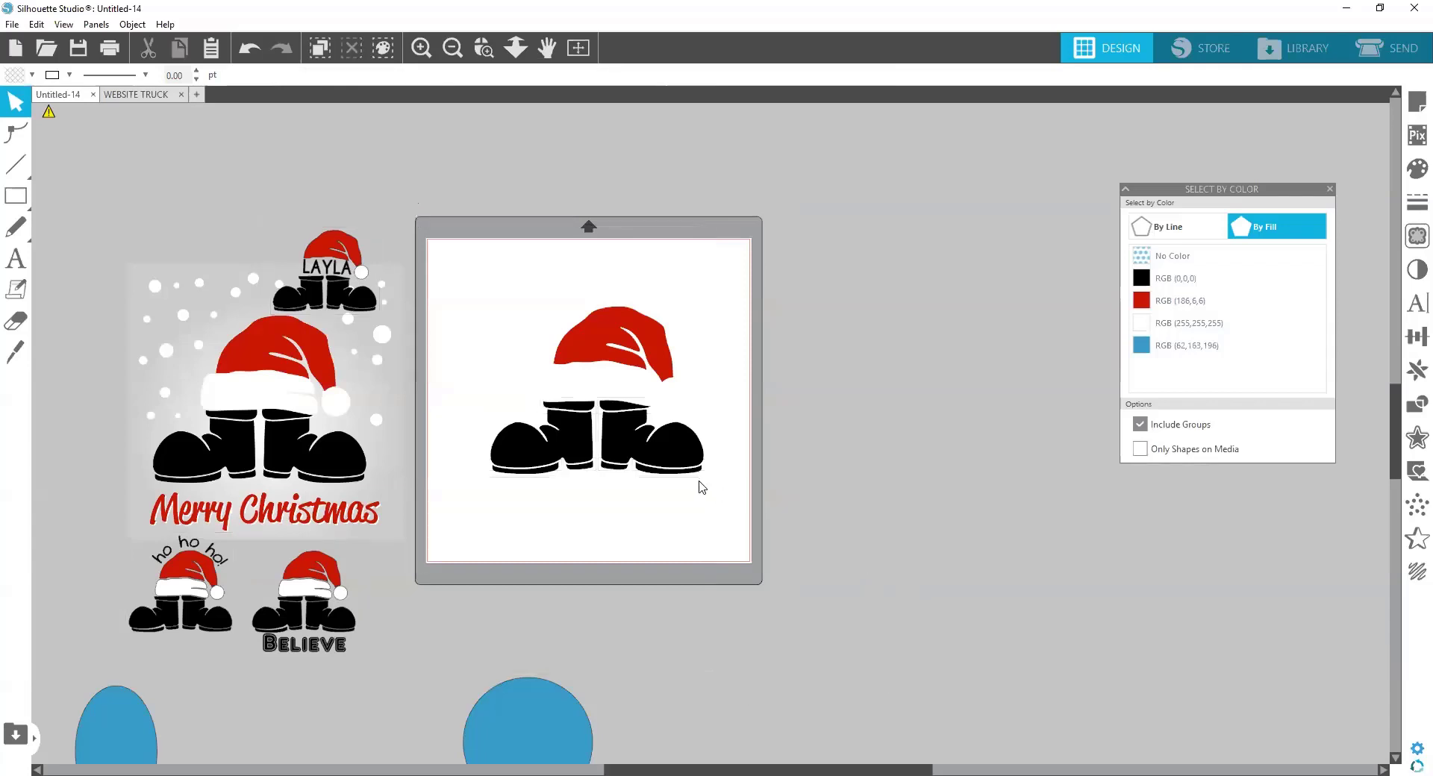
{"action": "left_click", "coordinate": [702, 534]}
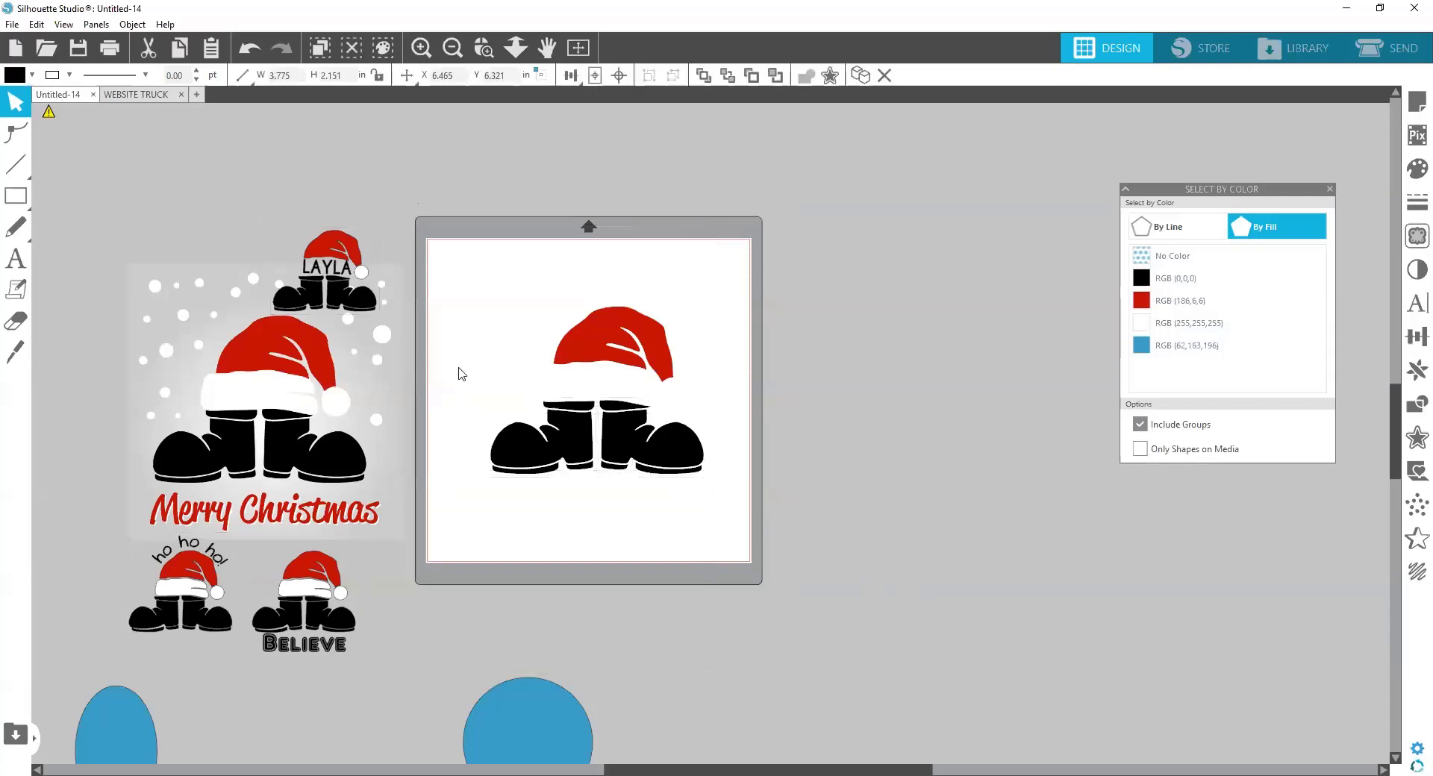
{"action": "left_click", "coordinate": [1140, 449]}
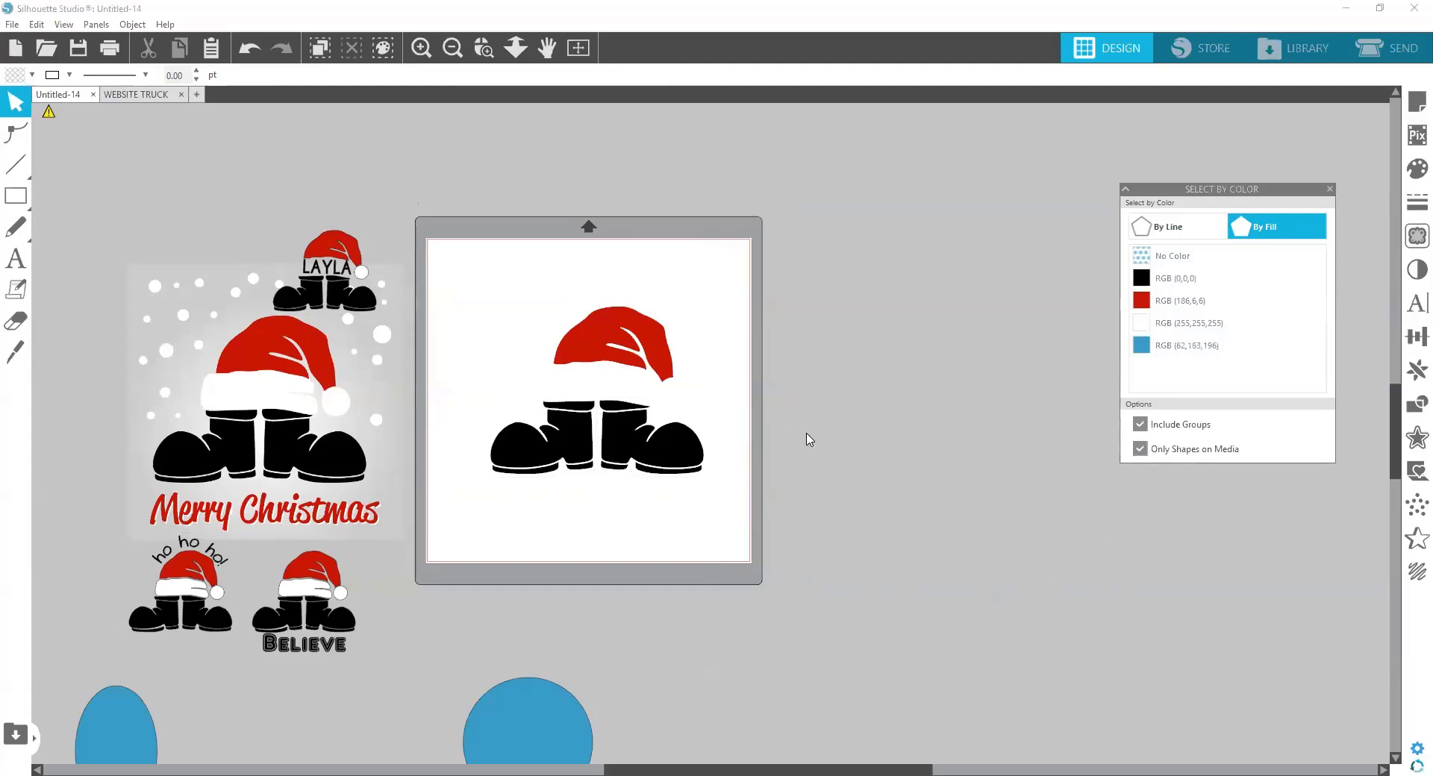
Select the mat's RGB (0,0,0) boot pieces by fill, make them a compound path, and shift the boots slightly down
{"action": "left_click", "coordinate": [679, 460]}
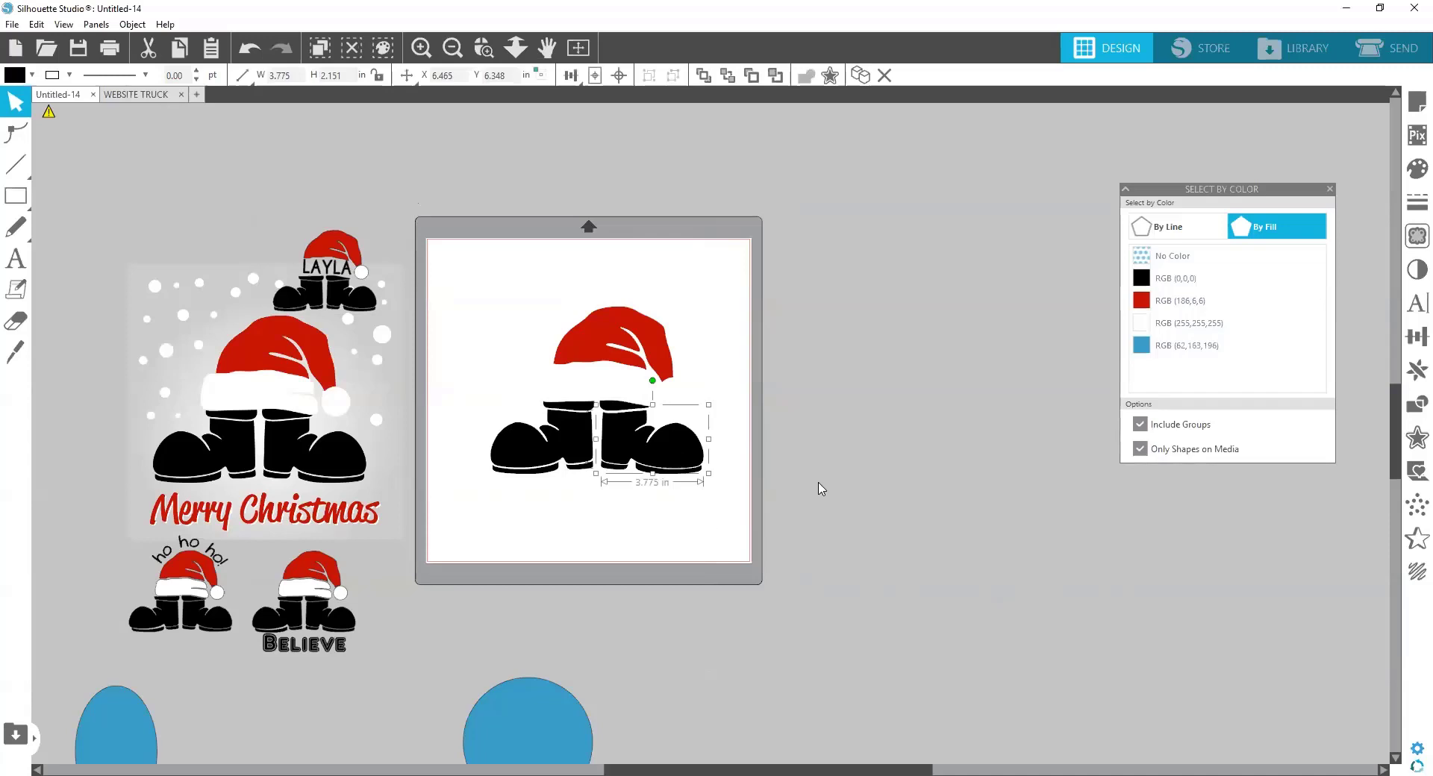
{"action": "left_click", "coordinate": [764, 514]}
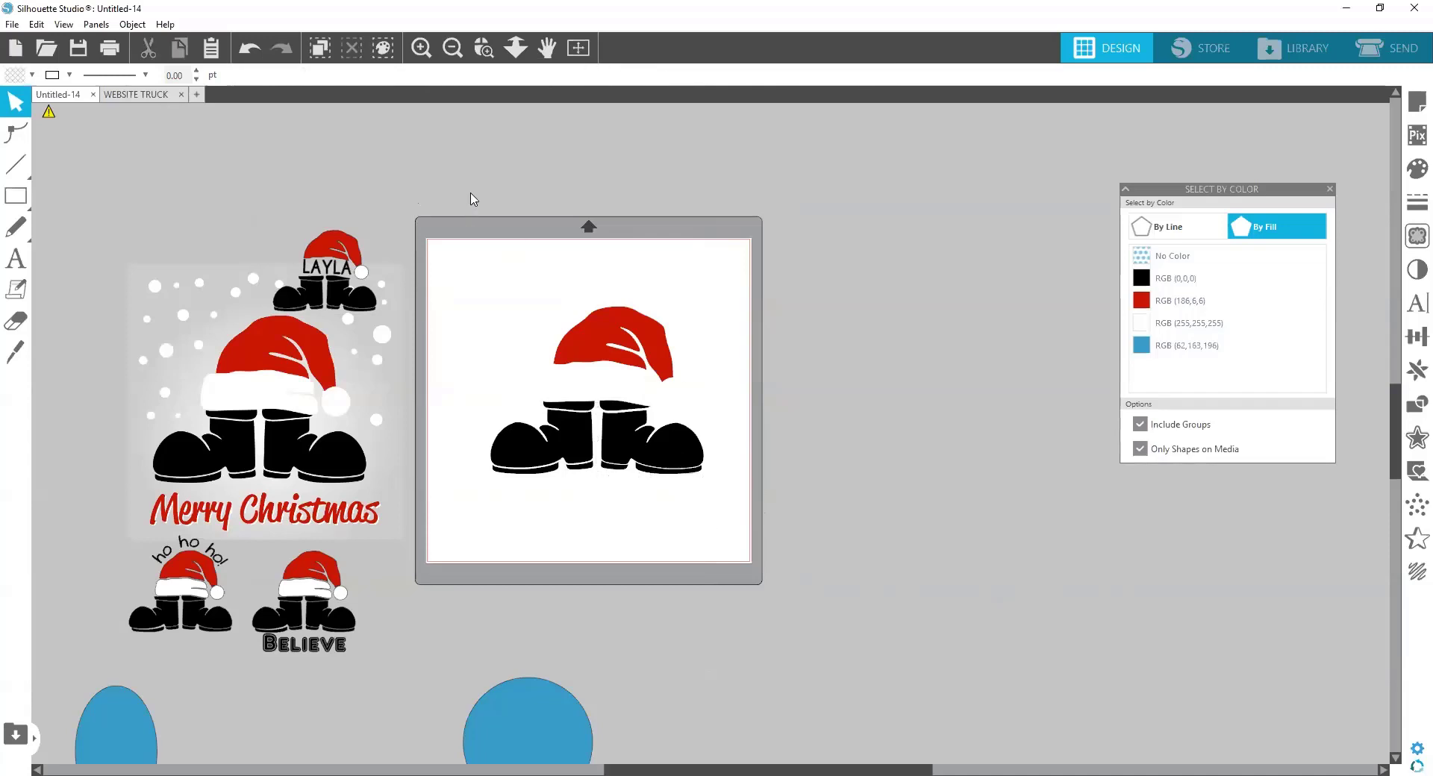
{"action": "left_click", "coordinate": [1147, 287]}
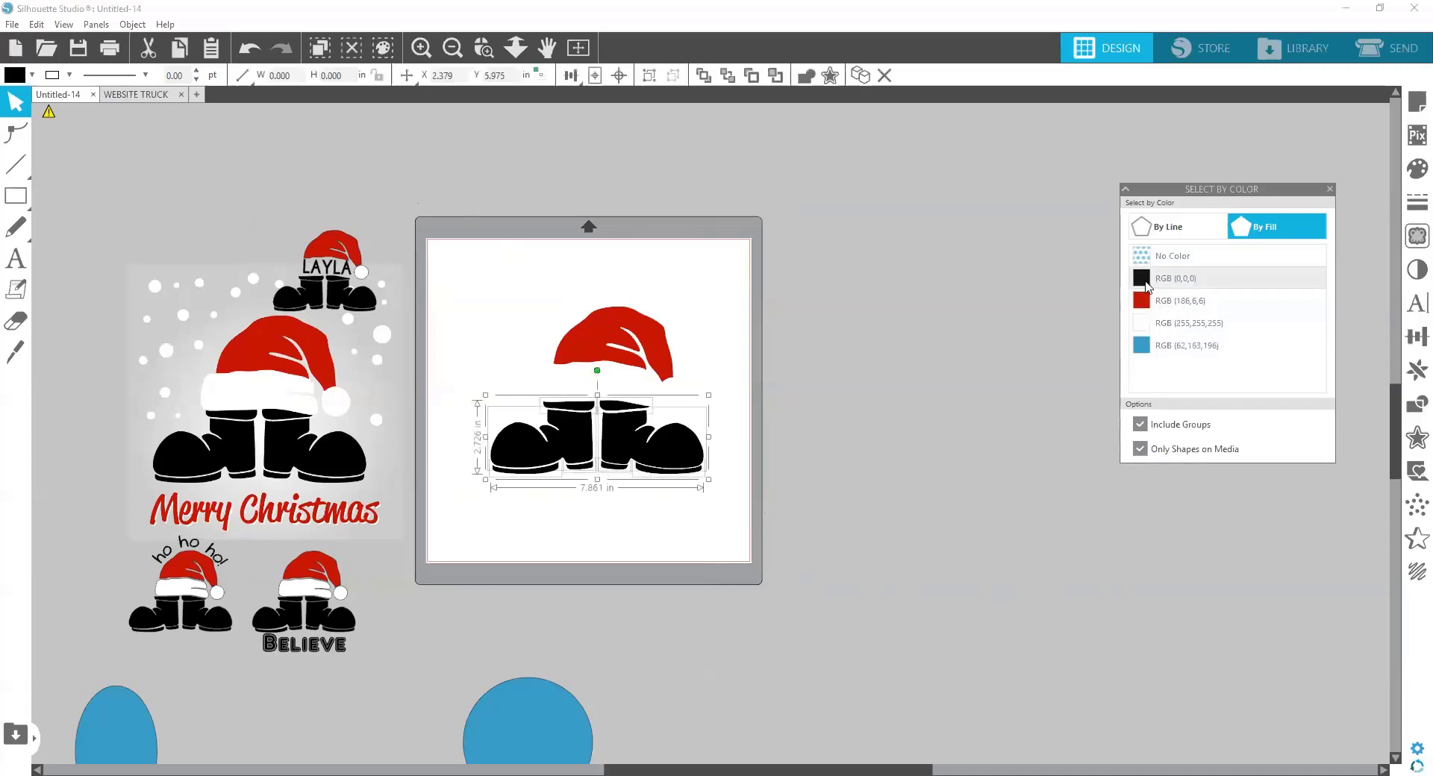
{"action": "right_click", "coordinate": [658, 467]}
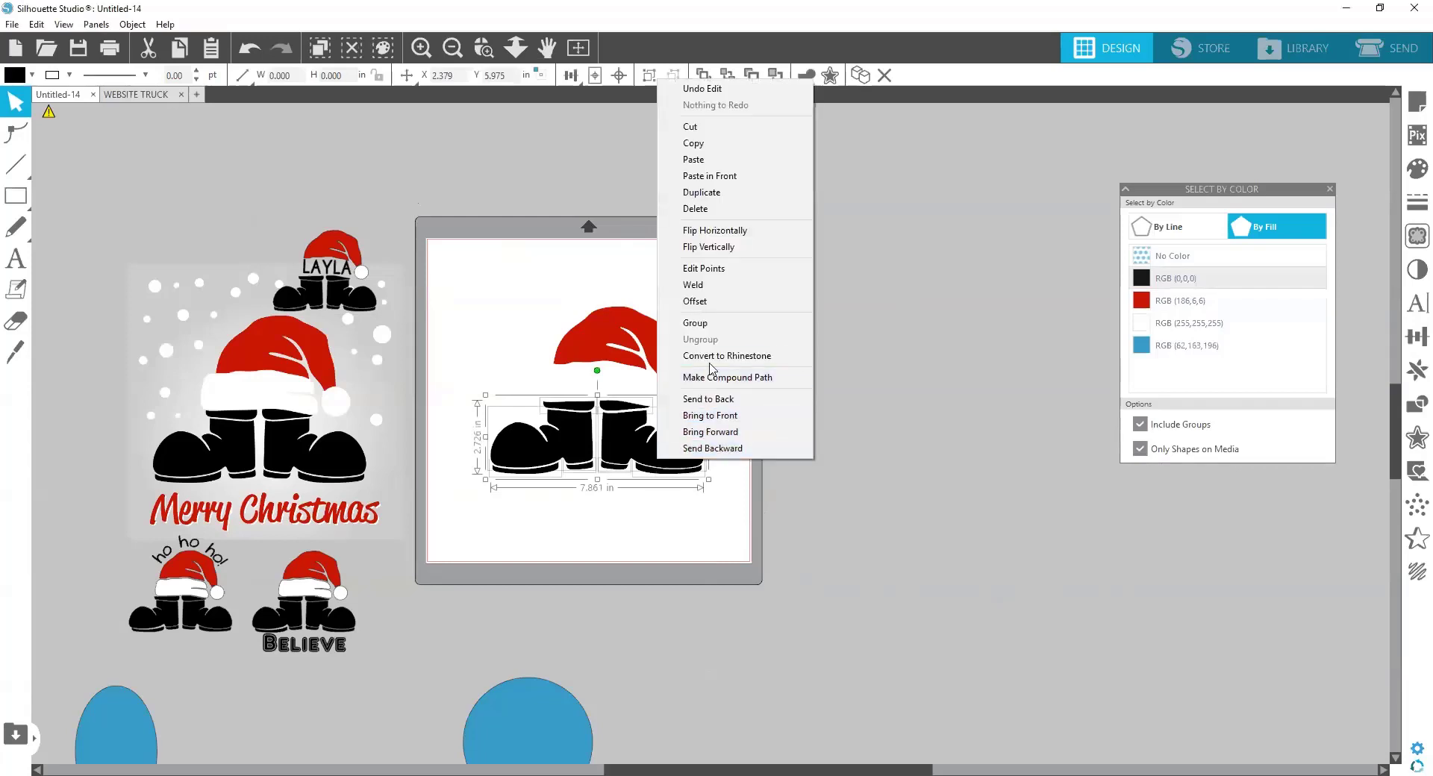
{"action": "left_click", "coordinate": [720, 377]}
{"action": "mouse_move", "coordinate": [662, 443]}
{"action": "left_mouse_down"}
{"action": "mouse_move", "coordinate": [671, 451]}
{"action": "mouse_move", "coordinate": [661, 443]}
{"action": "left_mouse_up"}
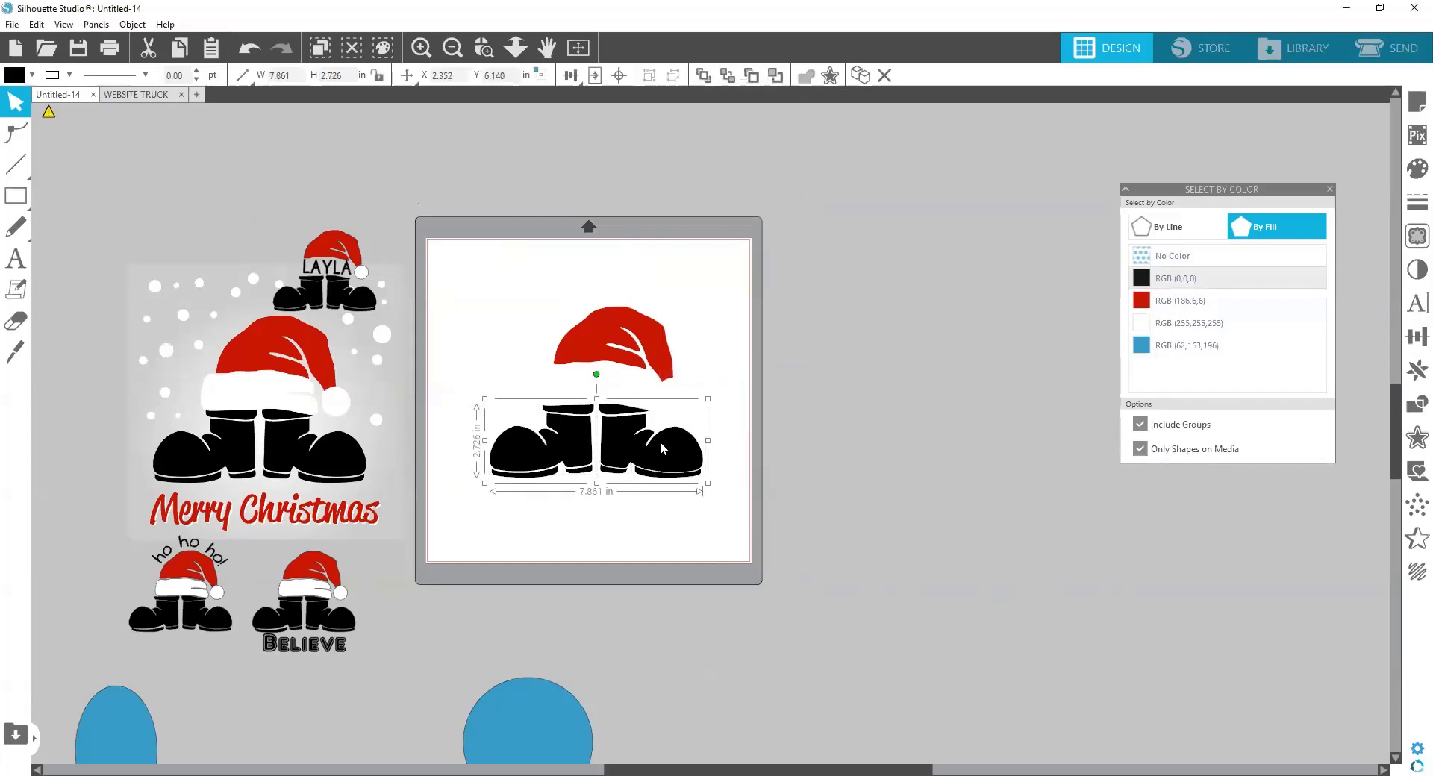
Select the mat's RGB (255,255,255) trim and pompom by fill and make them a compound path
{"action": "left_click", "coordinate": [1148, 327]}
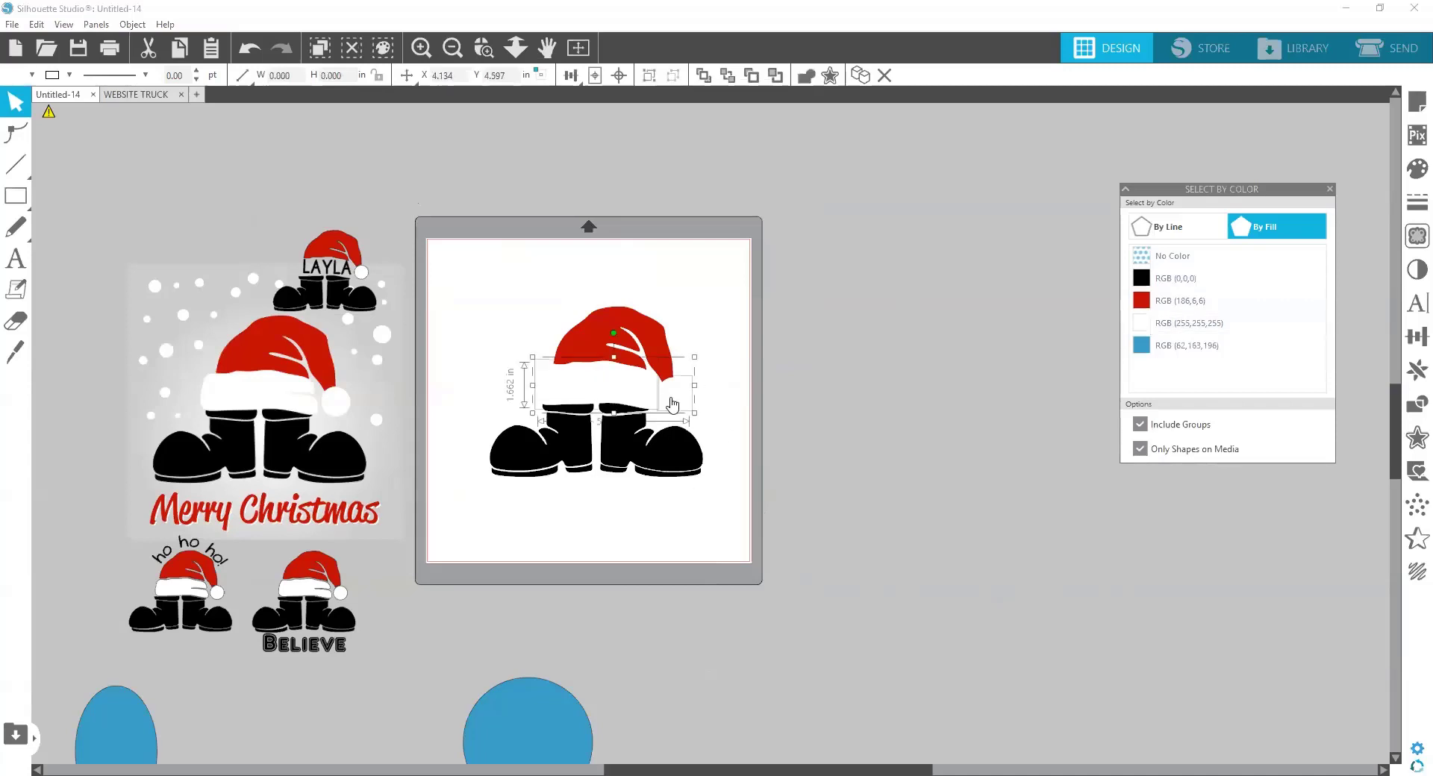
{"action": "right_click", "coordinate": [618, 395]}
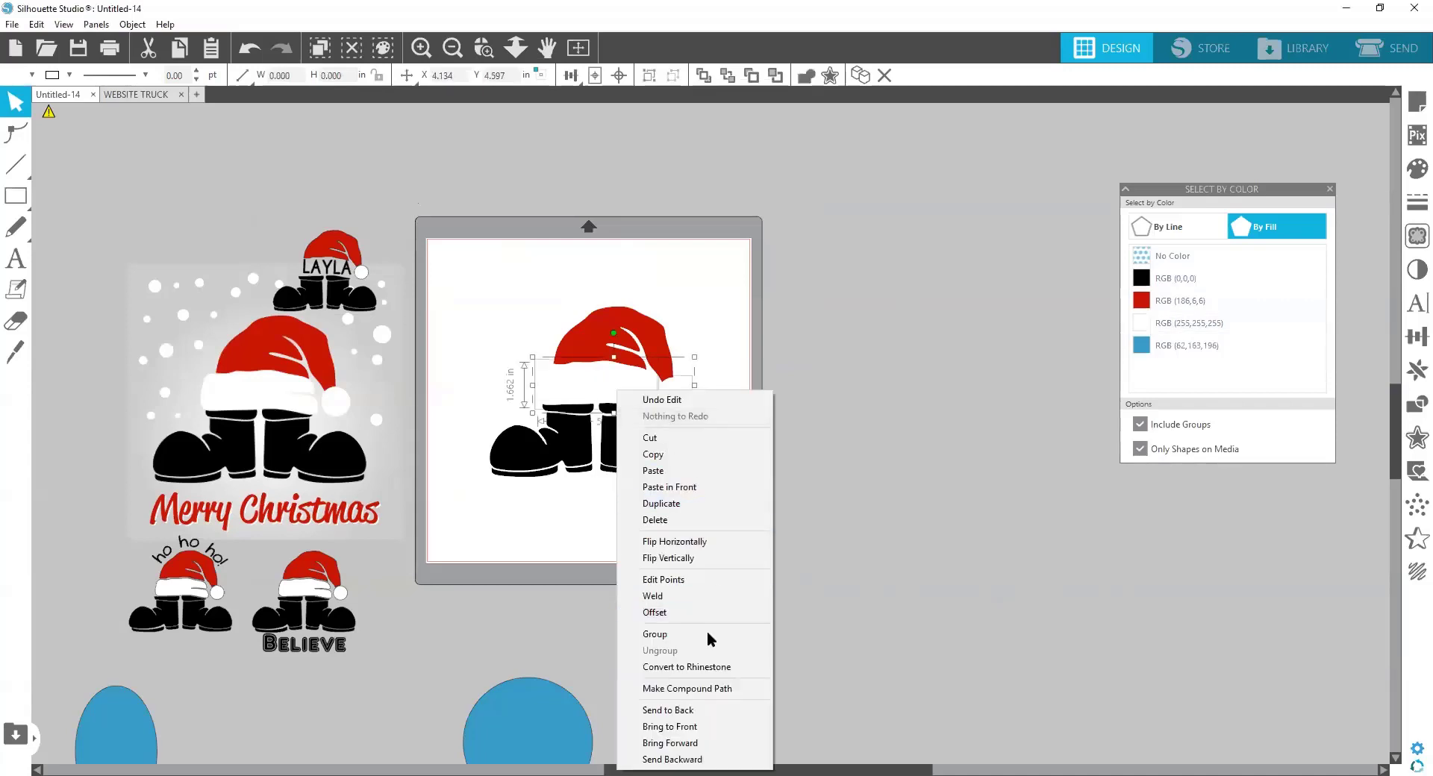
{"action": "left_click", "coordinate": [700, 689]}
{"action": "left_click", "coordinate": [844, 538]}
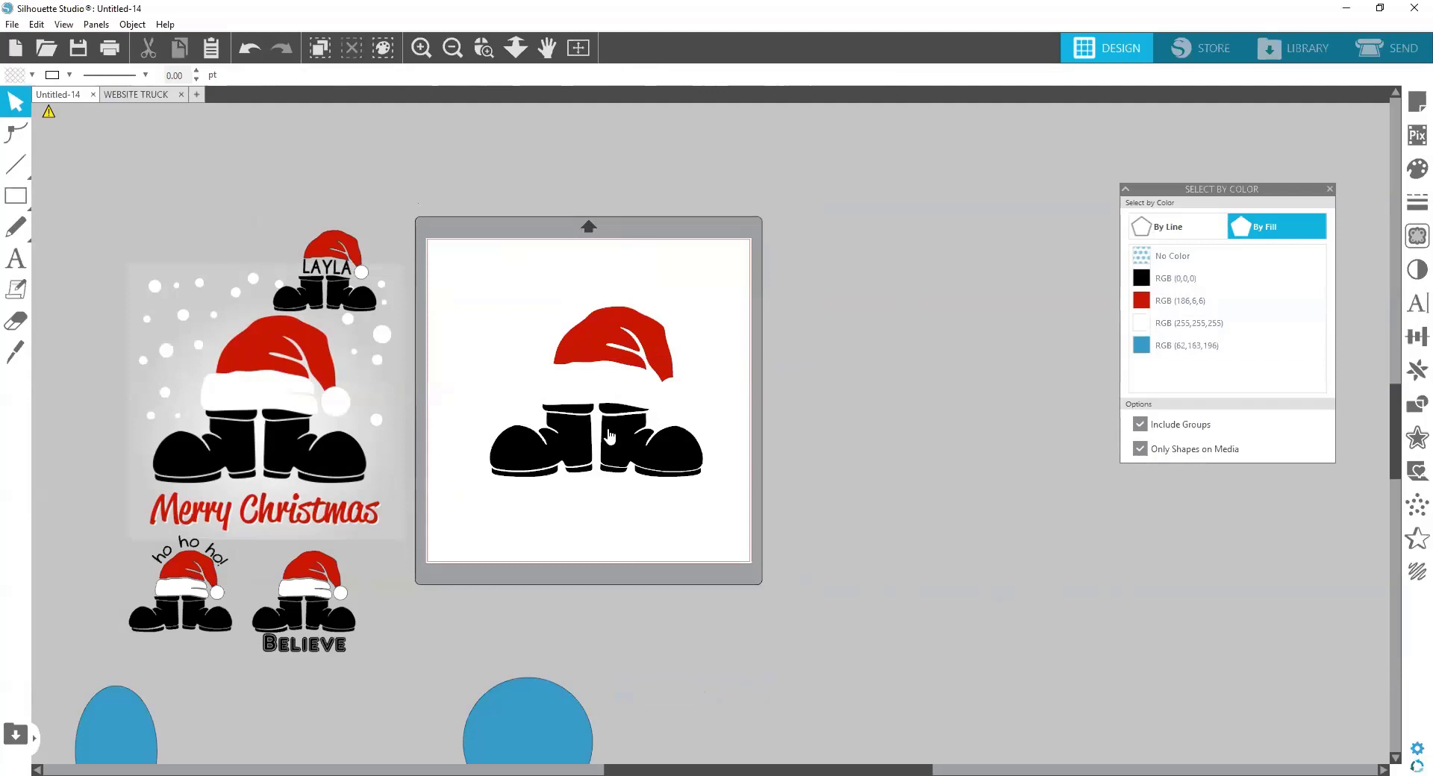
Move the white trim and boots off the mat as single pieces and reassemble them beneath the slightly raised red hat
{"action": "left_click_drag", "start_coordinate": [621, 466], "coordinate": [628, 470]}
{"action": "left_click_drag", "start_coordinate": [608, 394], "coordinate": [907, 183]}
{"action": "left_click_drag", "start_coordinate": [627, 485], "coordinate": [952, 339]}
{"action": "left_click_drag", "start_coordinate": [598, 373], "coordinate": [598, 338]}
{"action": "left_click_drag", "start_coordinate": [862, 329], "coordinate": [522, 441]}
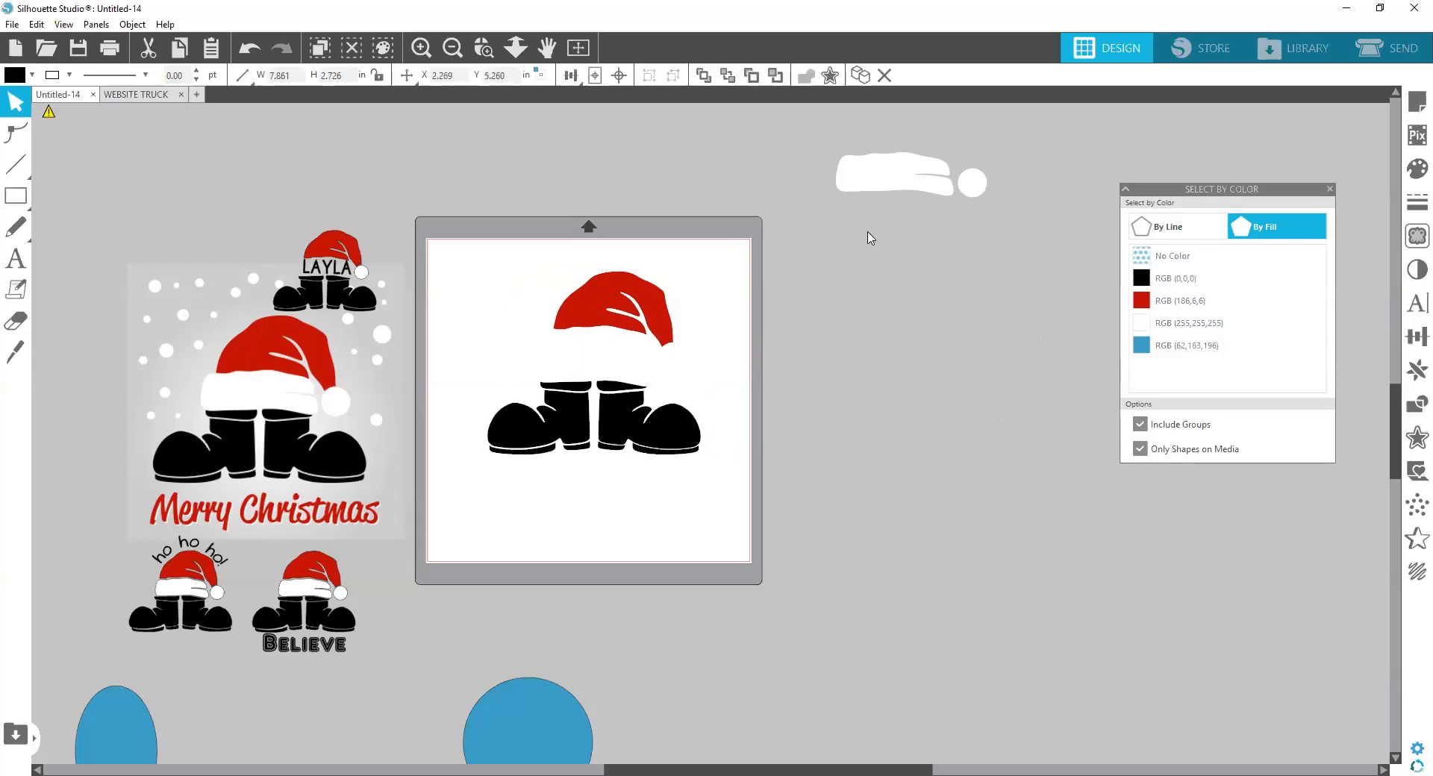
{"action": "left_click_drag", "start_coordinate": [883, 179], "coordinate": [595, 369]}
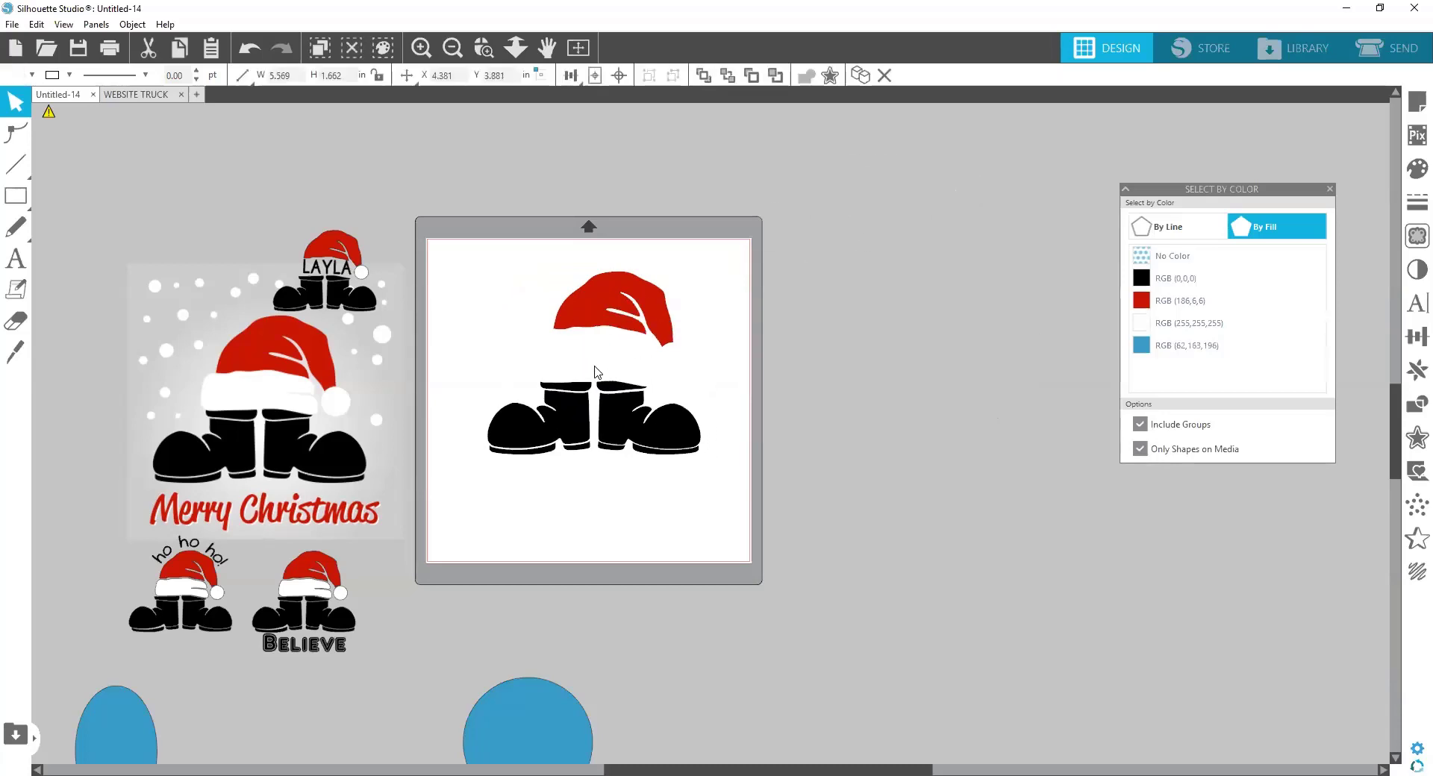
Select the hat, trim and boots on the mat and group them
{"action": "left_click_drag", "start_coordinate": [485, 256], "coordinate": [803, 541]}
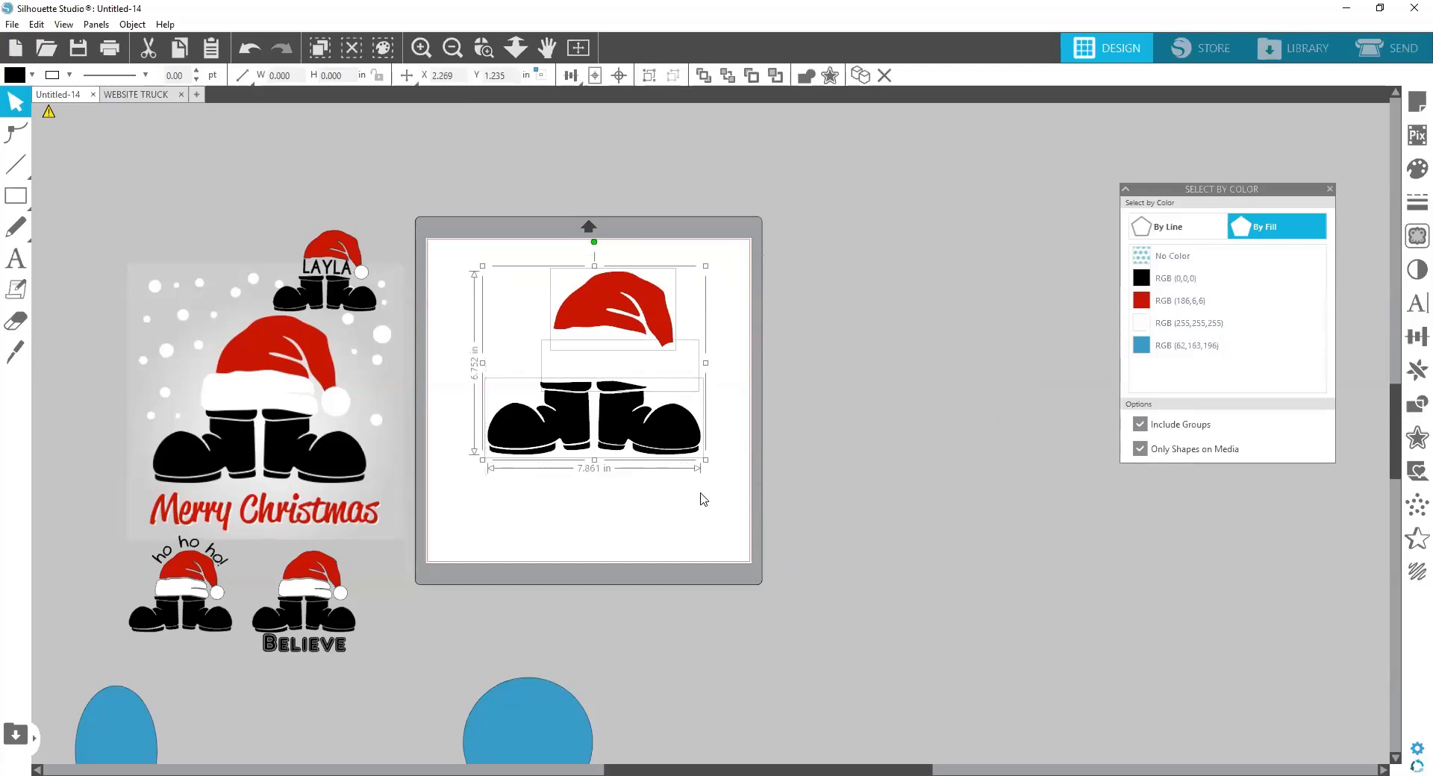
{"action": "right_click", "coordinate": [629, 443]}
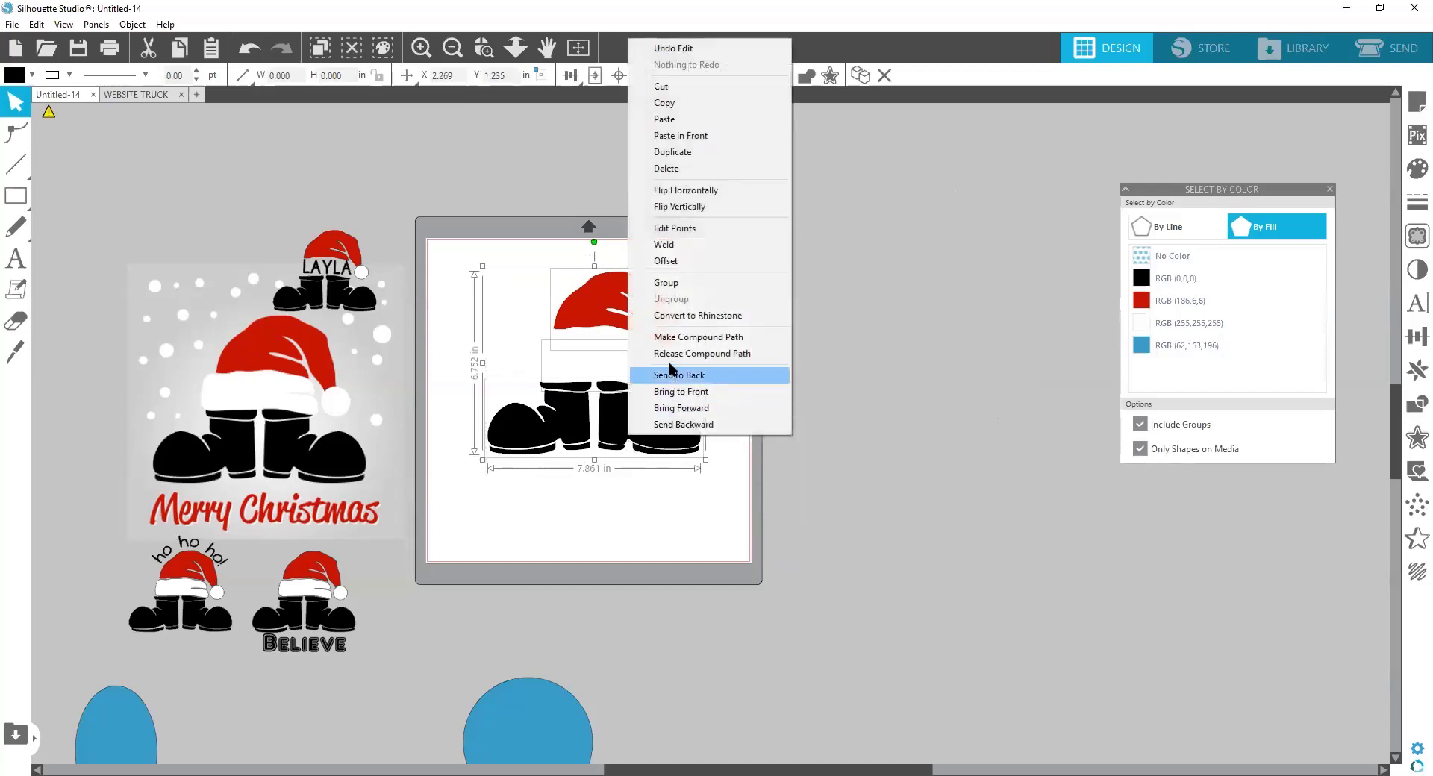
{"action": "left_click", "coordinate": [680, 285]}
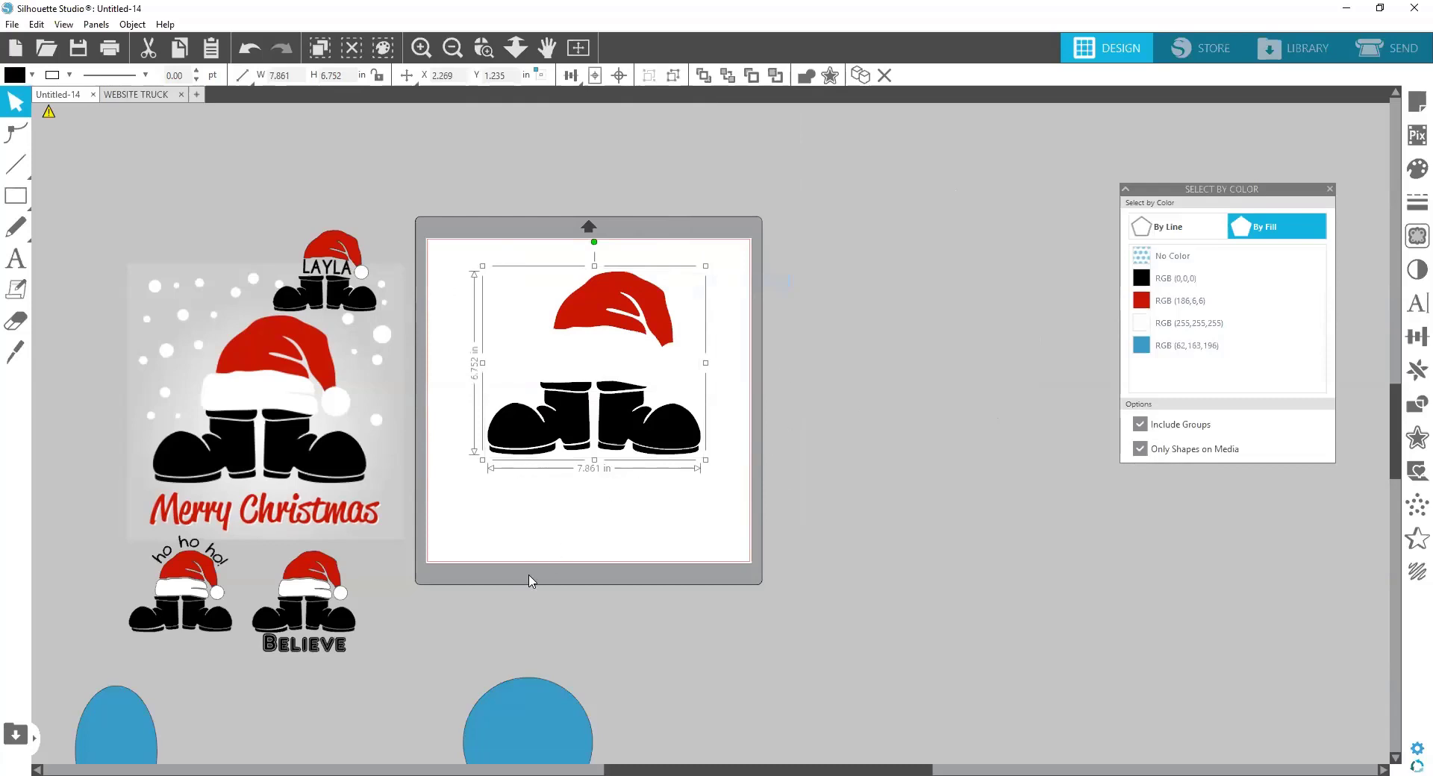
Move the other Santa designs and the two blue shapes farther away from the mat
{"action": "left_click_drag", "start_coordinate": [333, 284], "coordinate": [288, 277]}
{"action": "left_click_drag", "start_coordinate": [330, 380], "coordinate": [281, 385]}
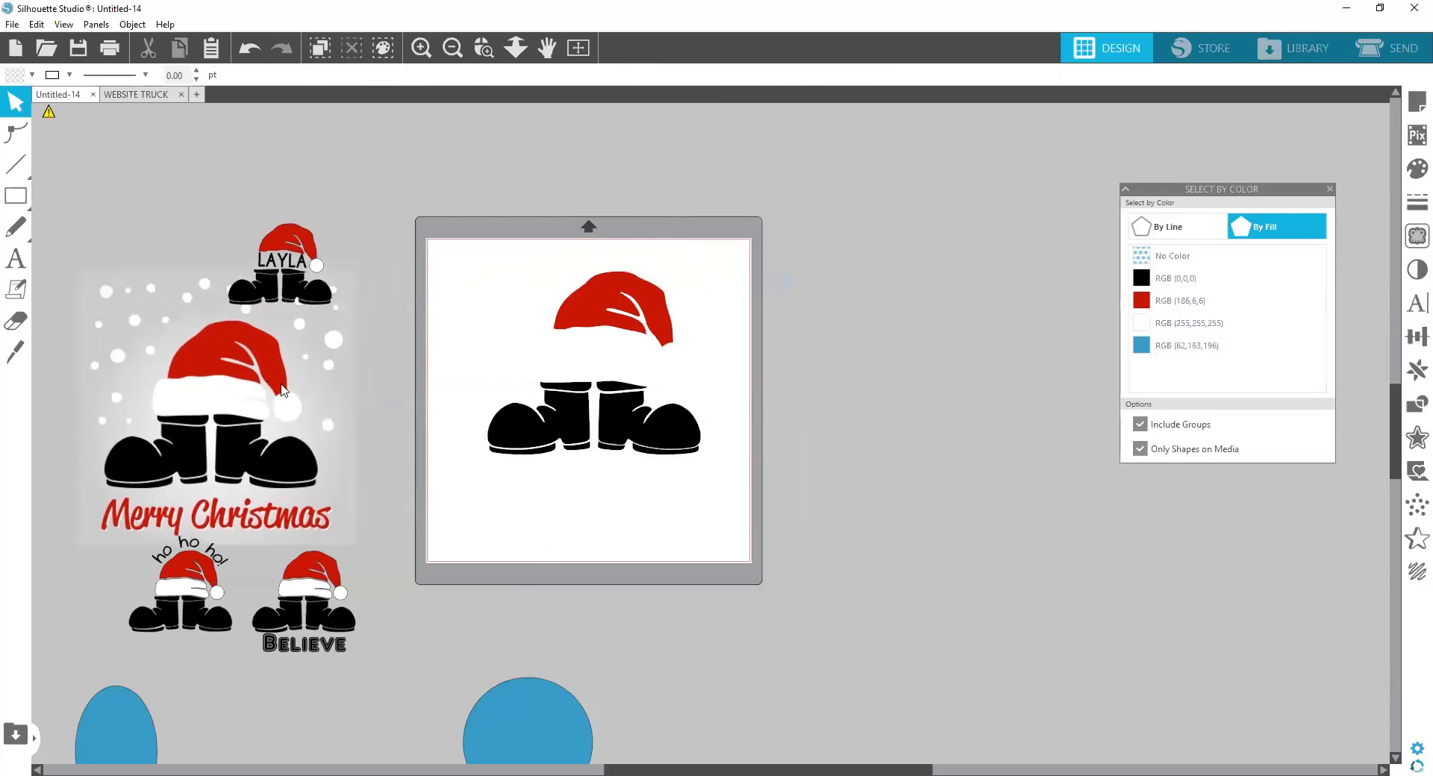
{"action": "left_click_drag", "start_coordinate": [313, 608], "coordinate": [256, 609]}
{"action": "left_click_drag", "start_coordinate": [512, 751], "coordinate": [193, 659]}
{"action": "left_click_drag", "start_coordinate": [141, 714], "coordinate": [153, 544]}
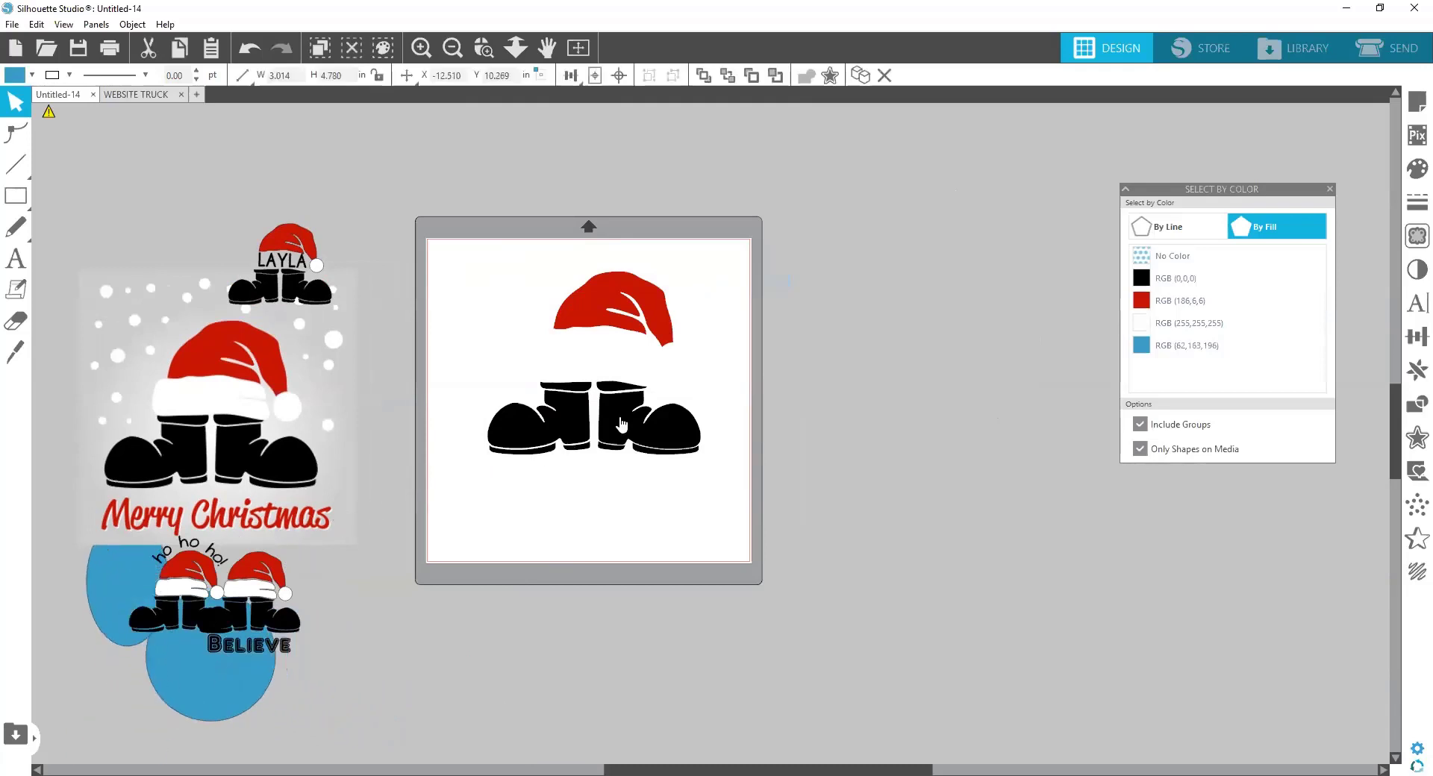
Select the mat's Santa, start saving the selection to the hard drive as CRICUT TEST, and check the available file types
{"action": "left_click_drag", "start_coordinate": [462, 251], "coordinate": [769, 536]}
{"action": "left_click", "coordinate": [7, 24]}
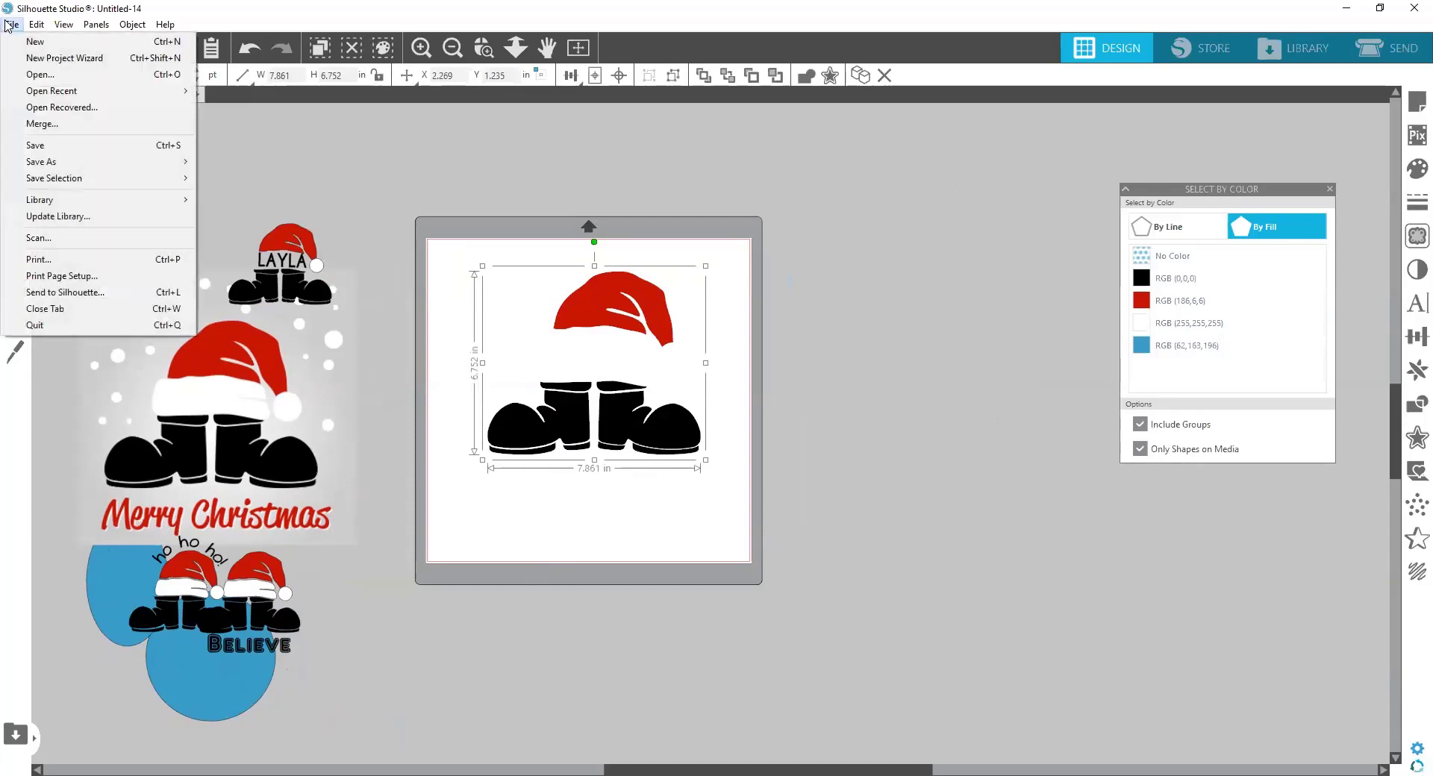
{"action": "mouse_move", "coordinate": [71, 182]}
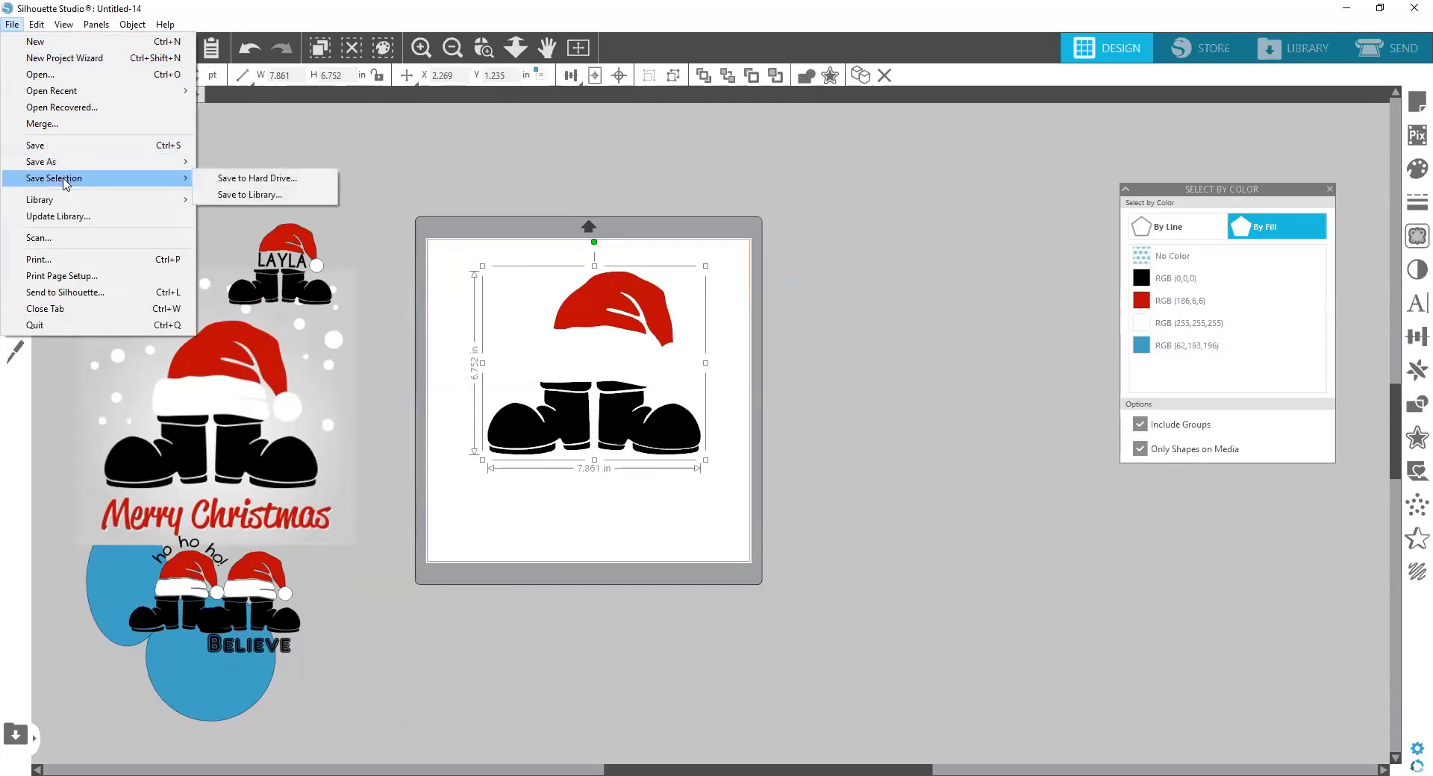
{"action": "left_click", "coordinate": [245, 179]}
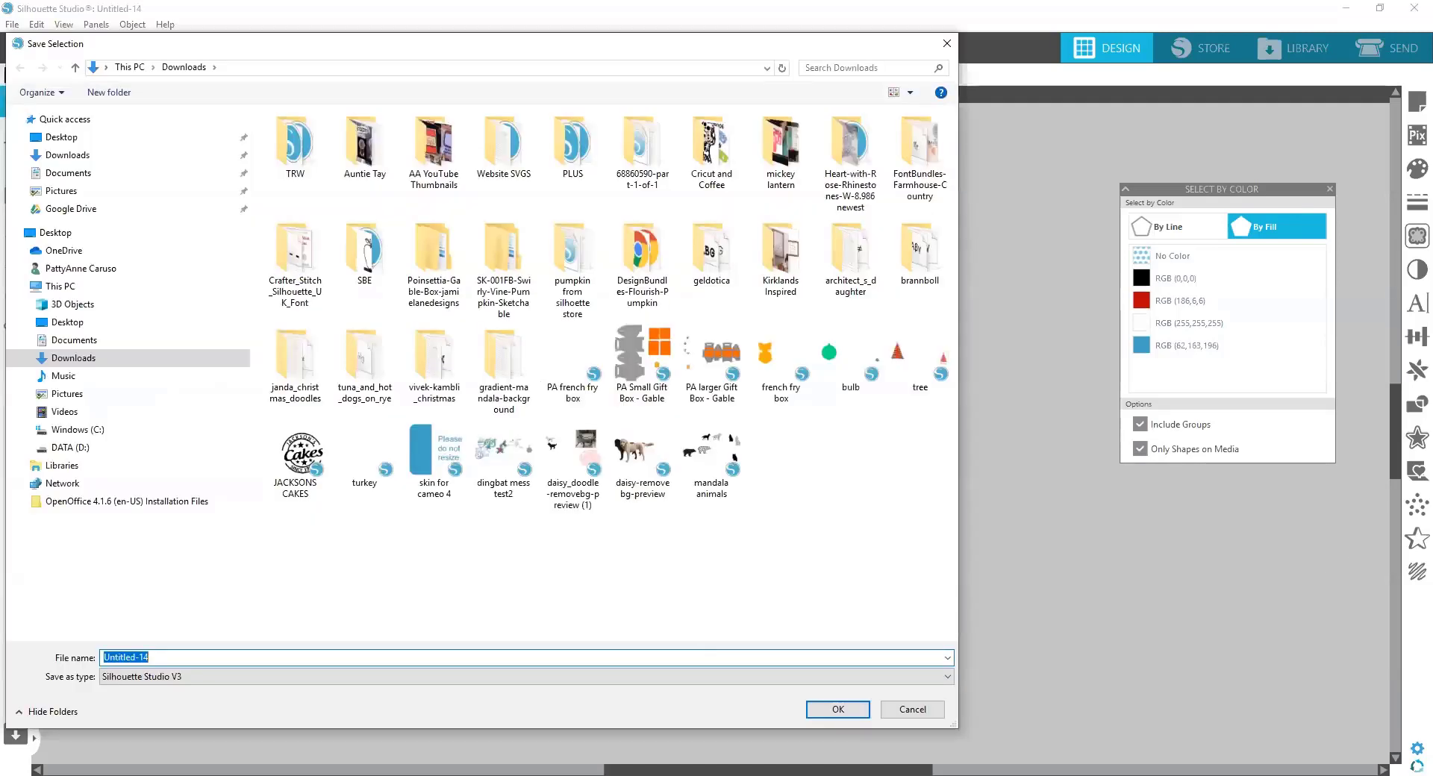
{"action": "type", "text": "CRICUT TEST"}
{"action": "left_click", "coordinate": [183, 677]}
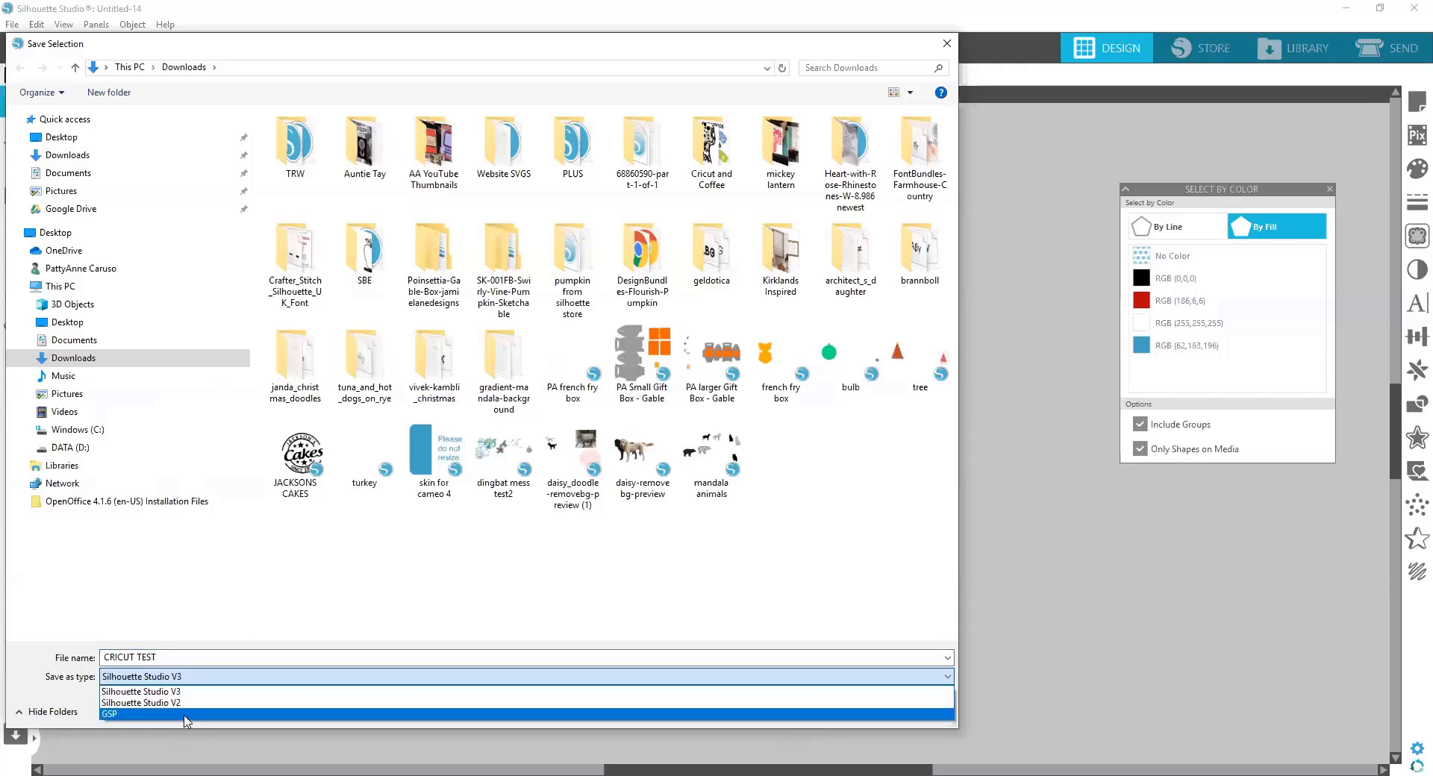
{"action": "left_click", "coordinate": [1035, 523]}
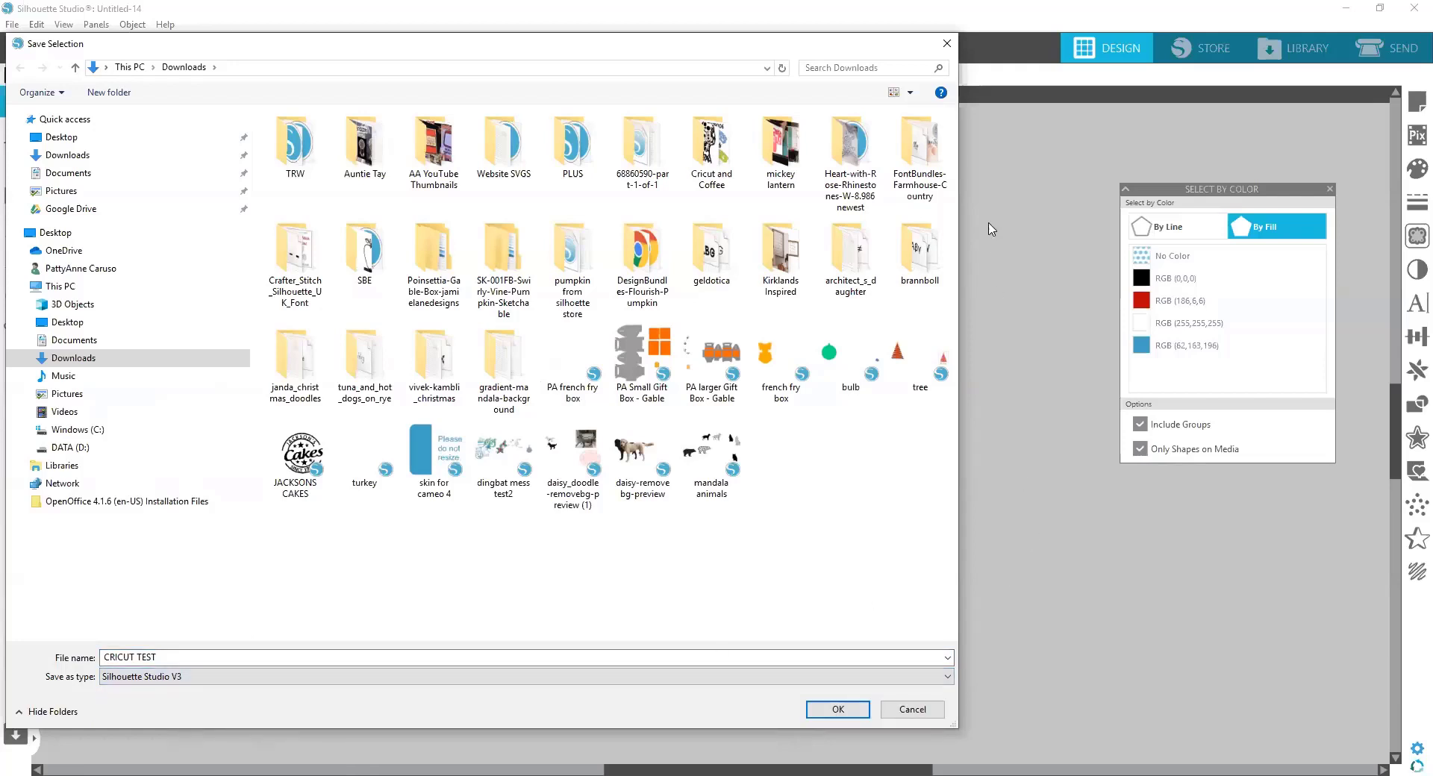
{"action": "left_click", "coordinate": [947, 43]}
Switch the software view to Business Edition
{"action": "left_click", "coordinate": [170, 27]}
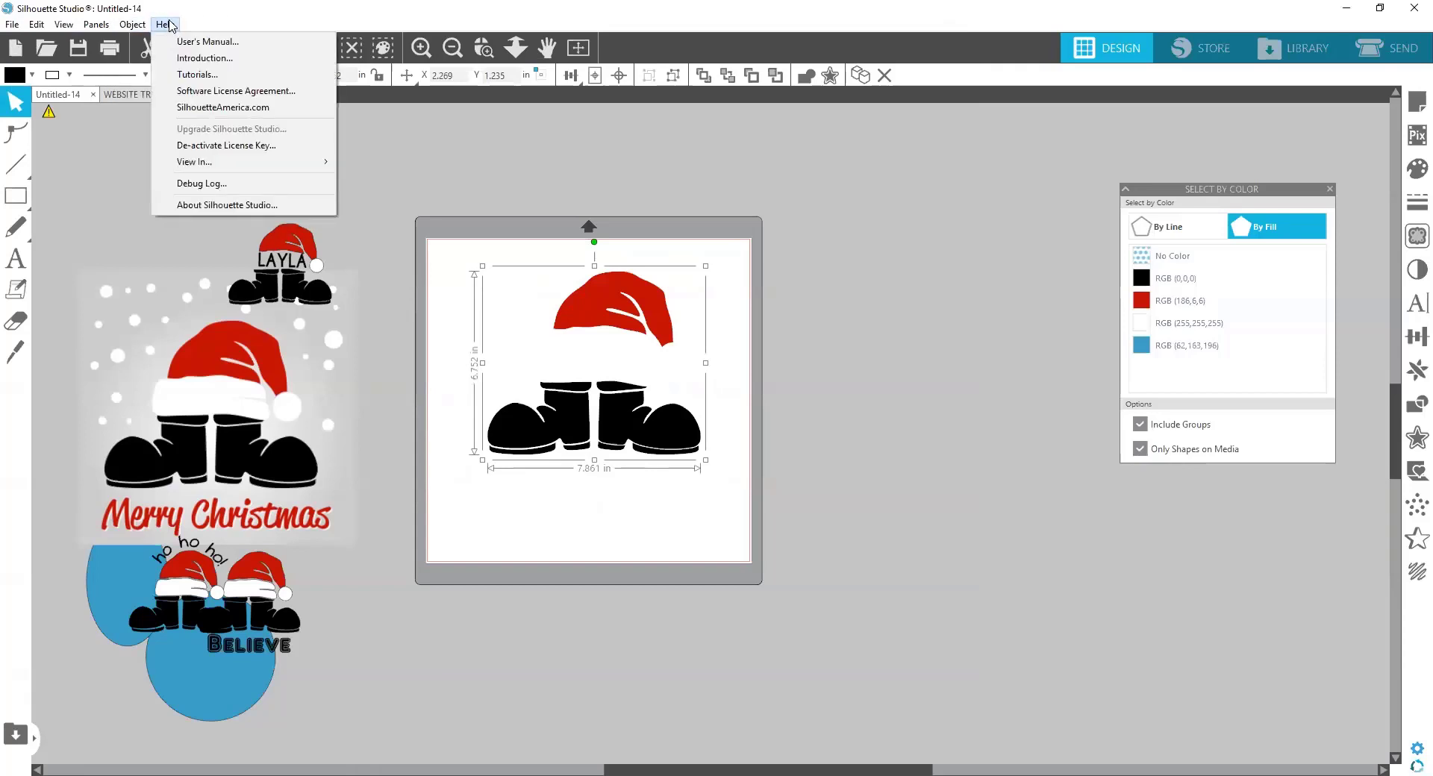
{"action": "mouse_move", "coordinate": [313, 162]}
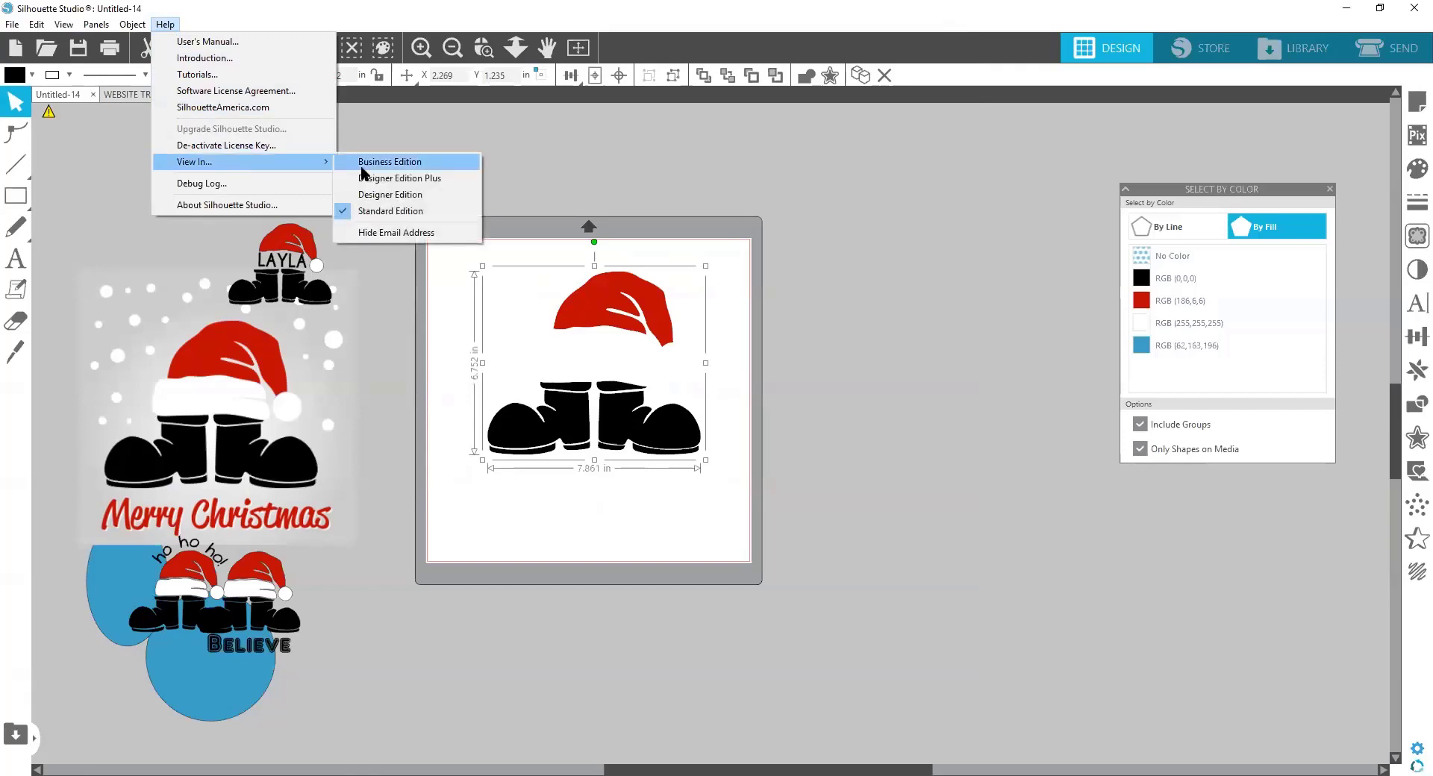
{"action": "left_click", "coordinate": [424, 164]}
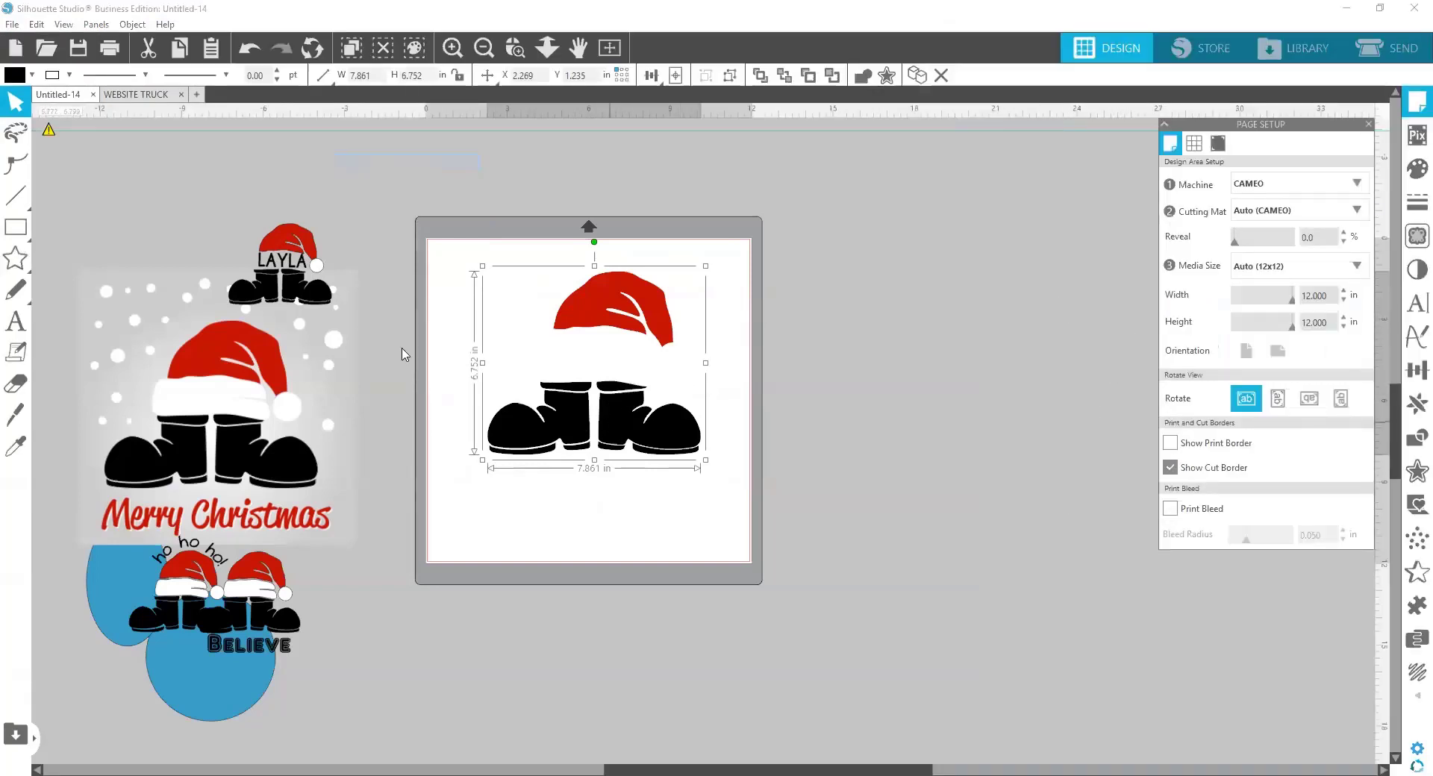
{"action": "left_click", "coordinate": [6, 102]}
Save the selected Santa to the hard drive's Downloads folder as an SVG named SANTA TEST
{"action": "left_click", "coordinate": [11, 27]}
{"action": "mouse_move", "coordinate": [57, 187]}
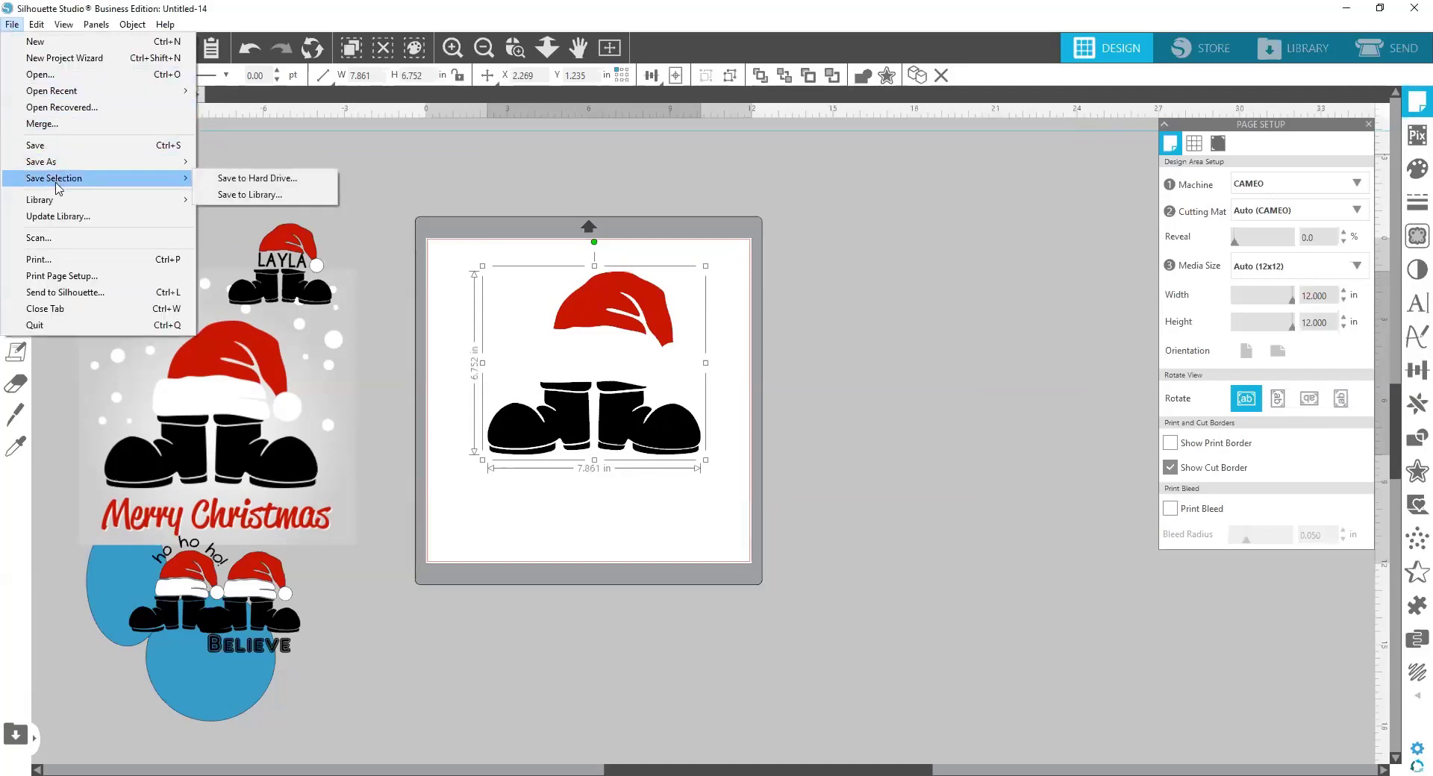
{"action": "left_click", "coordinate": [258, 178]}
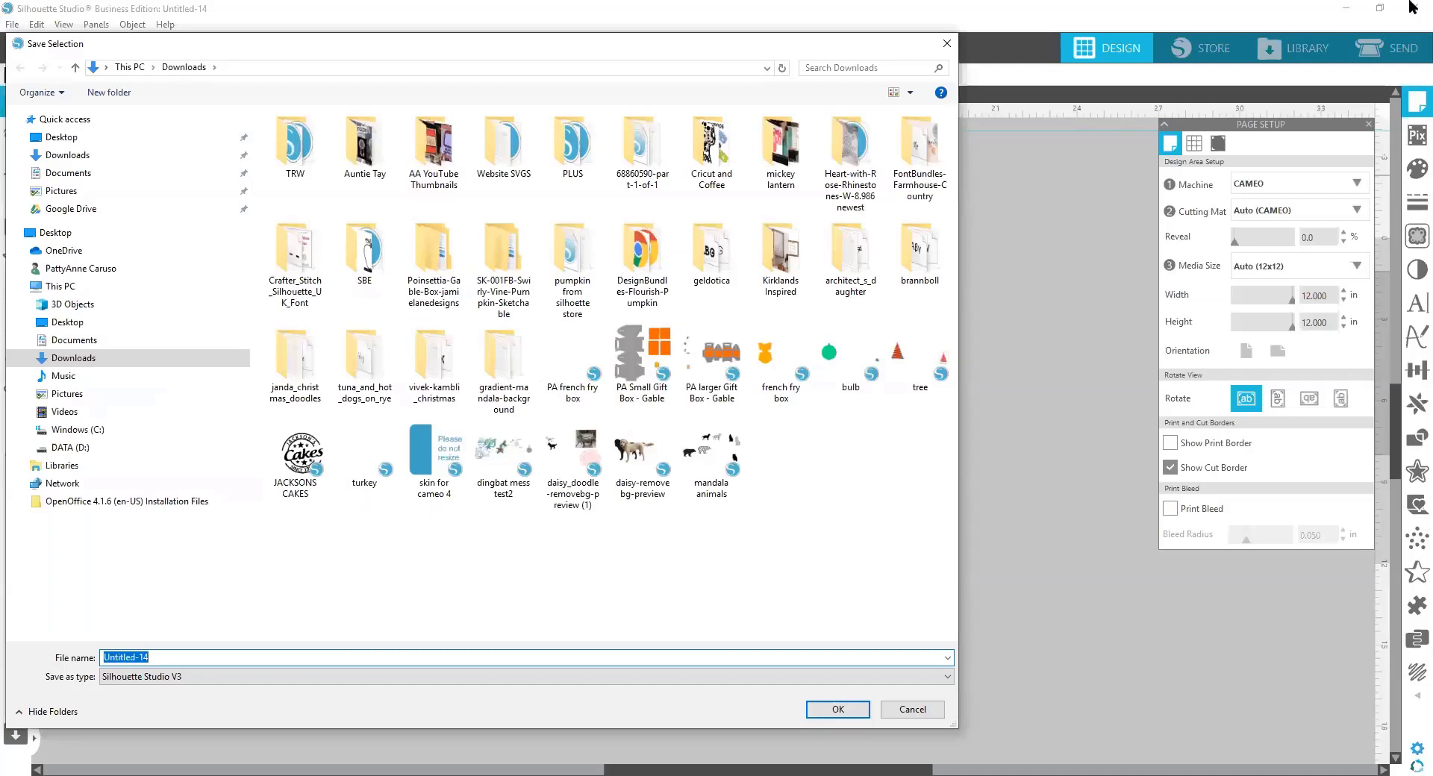
{"action": "type", "text": "SANTA TEST"}
{"action": "left_click", "coordinate": [192, 677]}
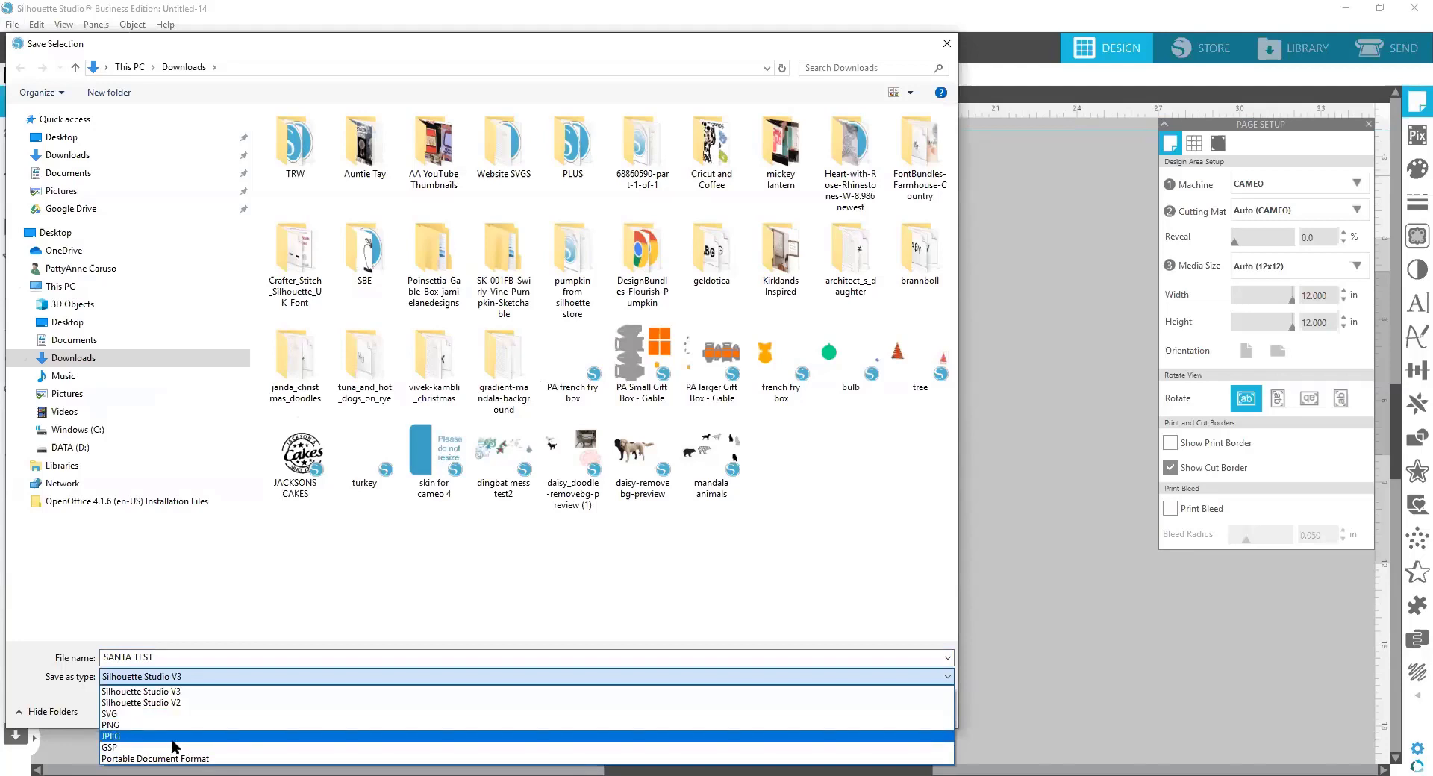
{"action": "left_click", "coordinate": [125, 715]}
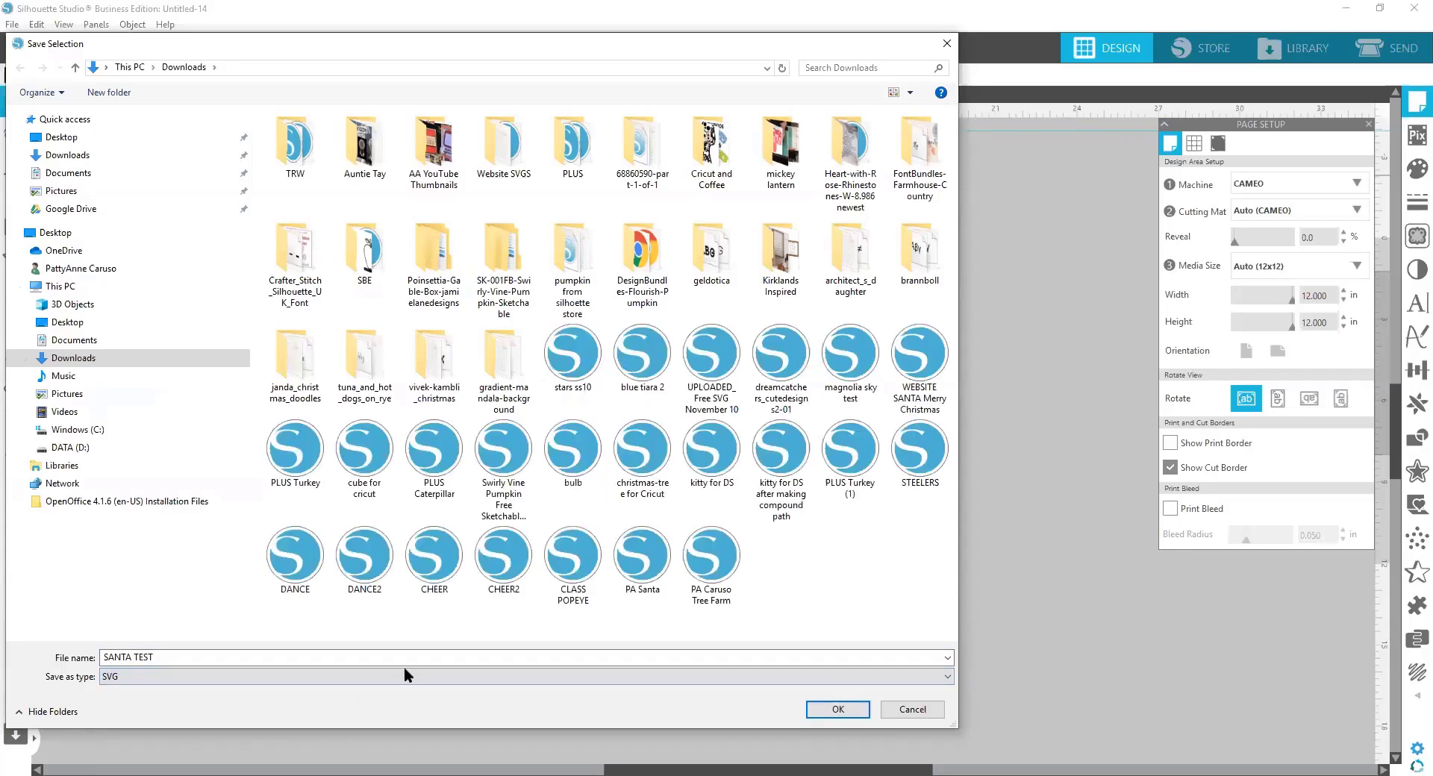
{"action": "left_click", "coordinate": [838, 710]}
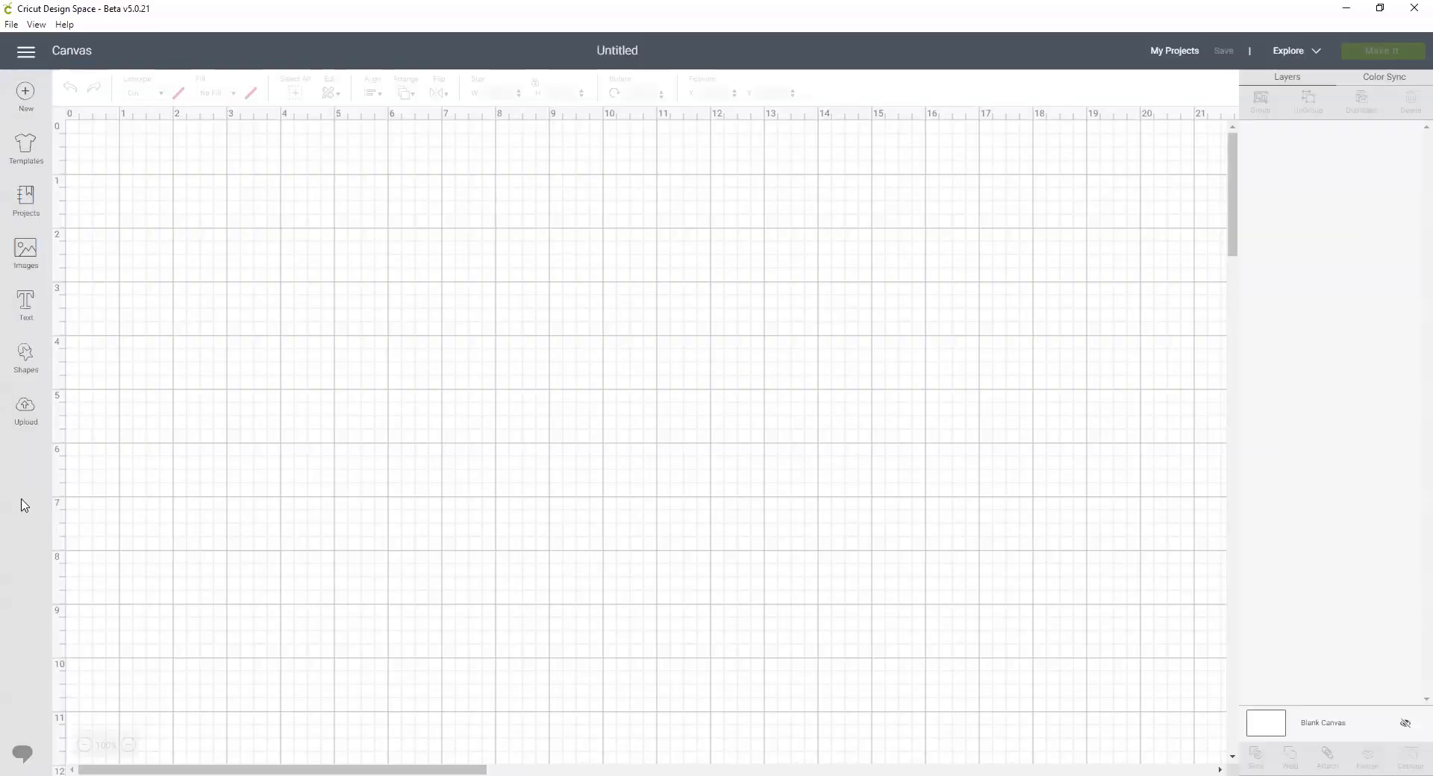
In Cricut Design Space, open the SANTA TEST file from Downloads as a new image upload
{"action": "left_click", "coordinate": [26, 413]}
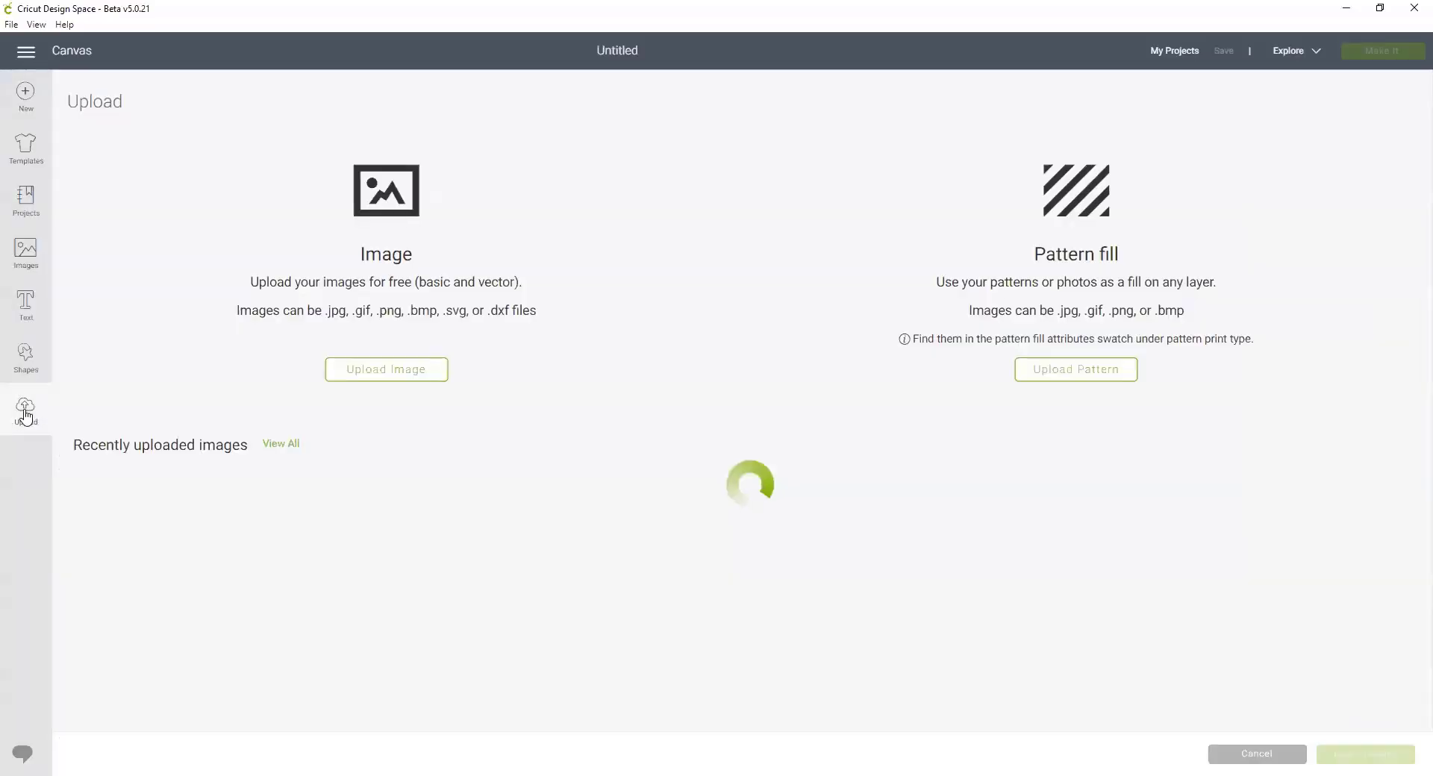
{"action": "left_click", "coordinate": [373, 376]}
{"action": "left_click", "coordinate": [761, 402]}
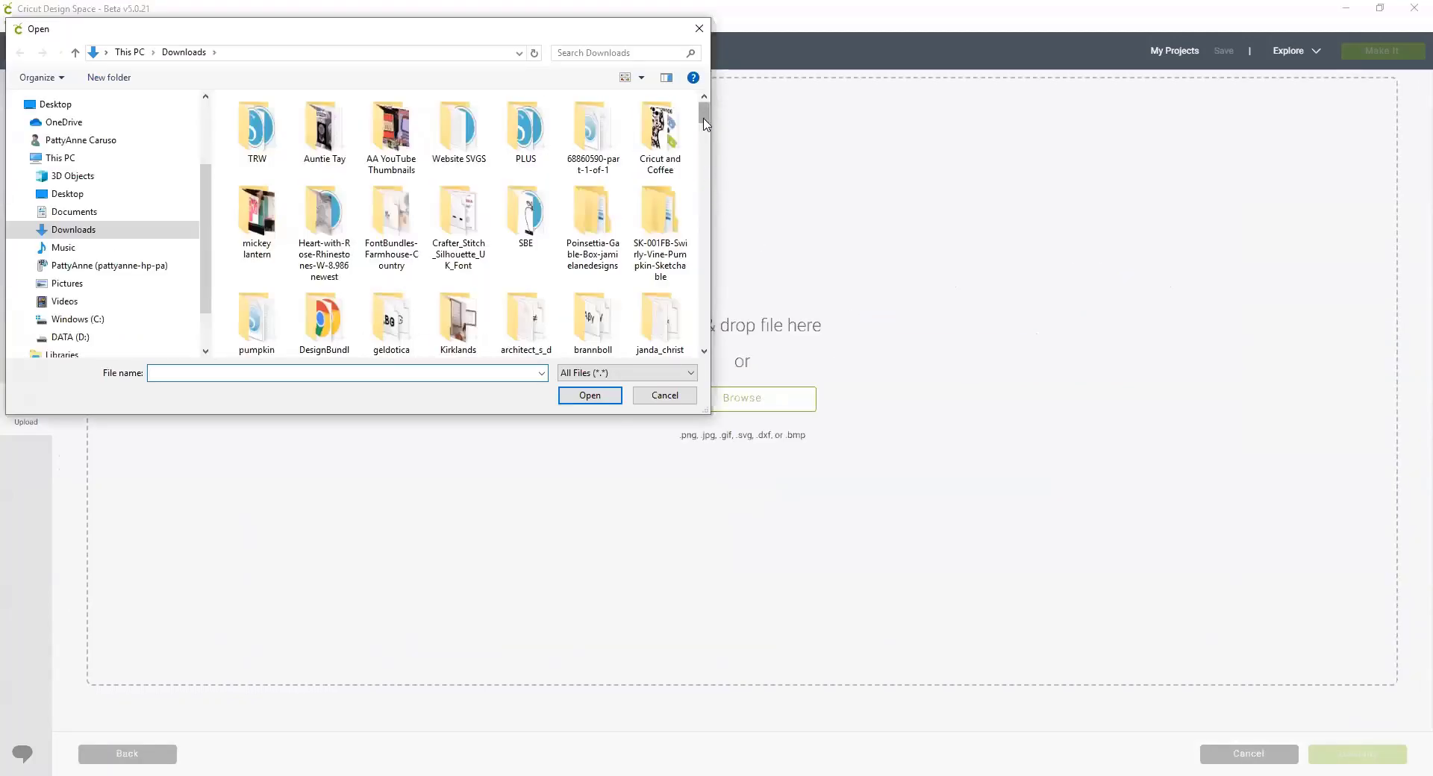
{"action": "left_click_drag", "start_coordinate": [704, 116], "coordinate": [694, 368]}
{"action": "left_click", "coordinate": [263, 319]}
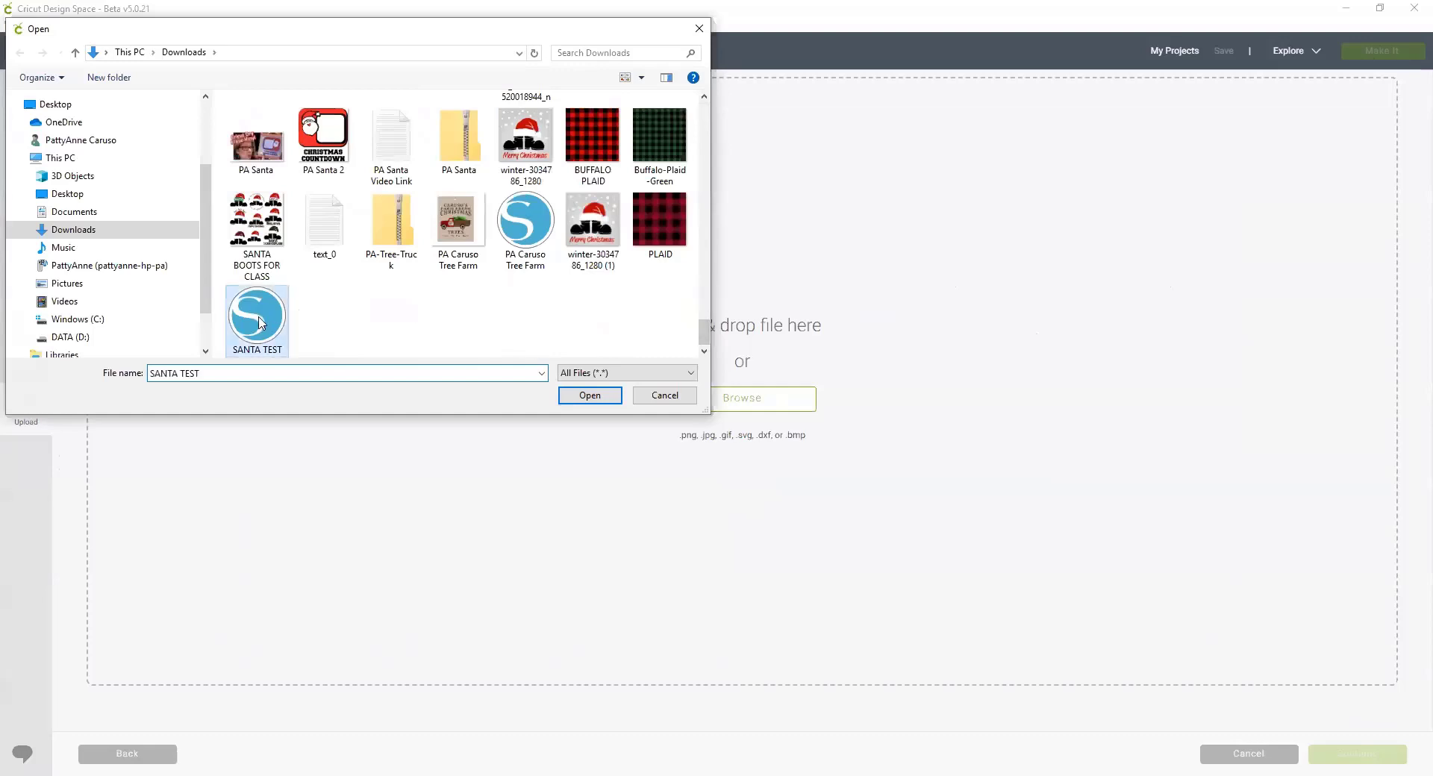
{"action": "left_click", "coordinate": [589, 396]}
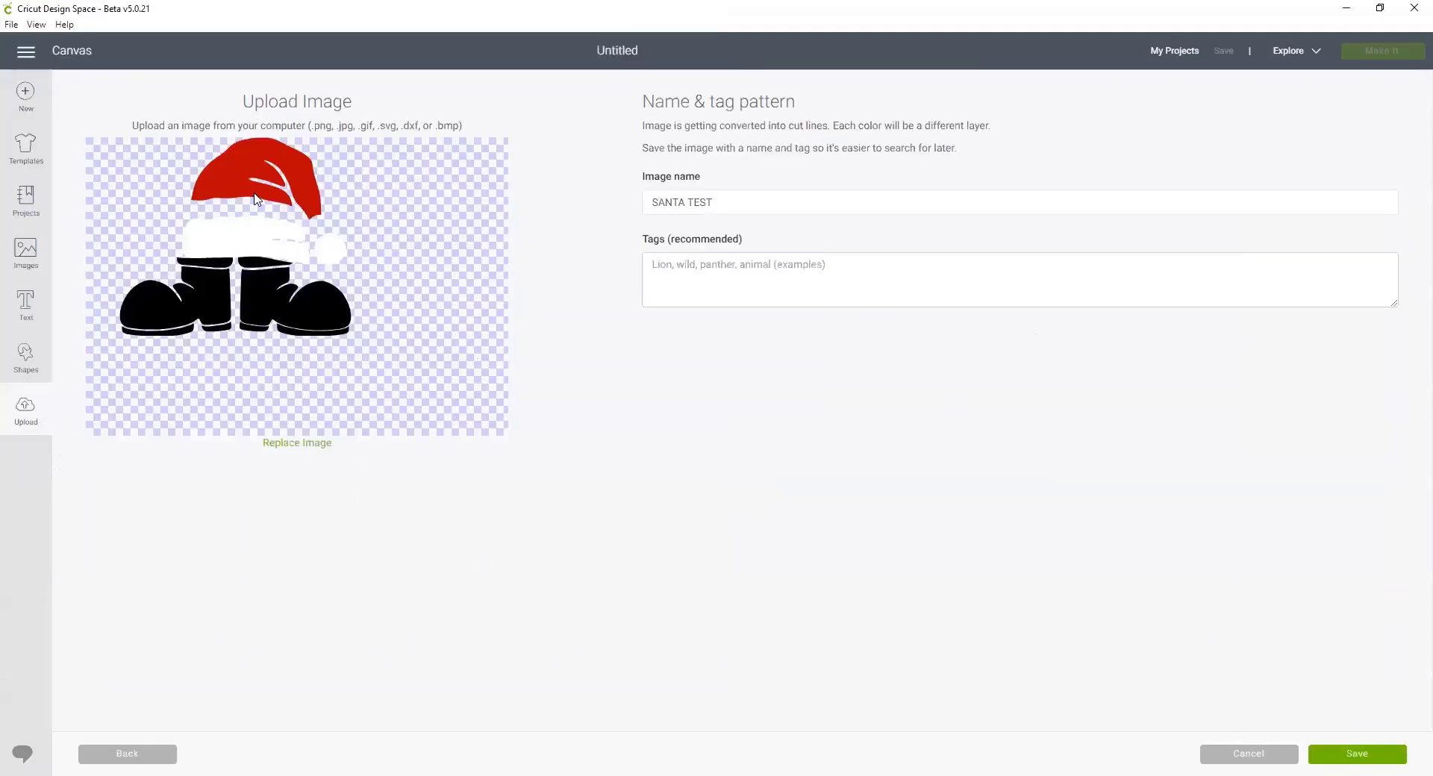
Save the uploaded SANTA TEST image, insert it onto the canvas, and deselect it
{"action": "left_click", "coordinate": [1347, 756]}
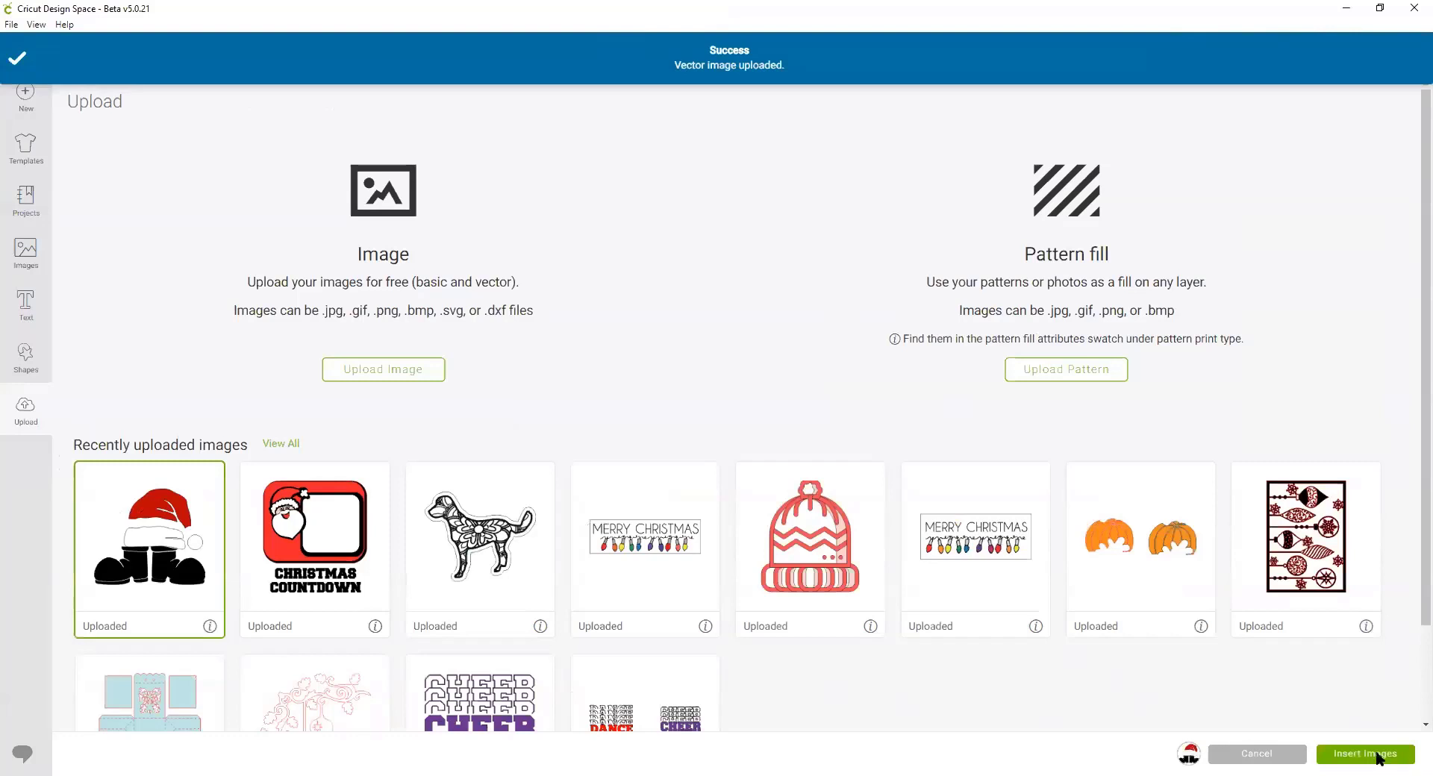
{"action": "left_click", "coordinate": [1377, 756]}
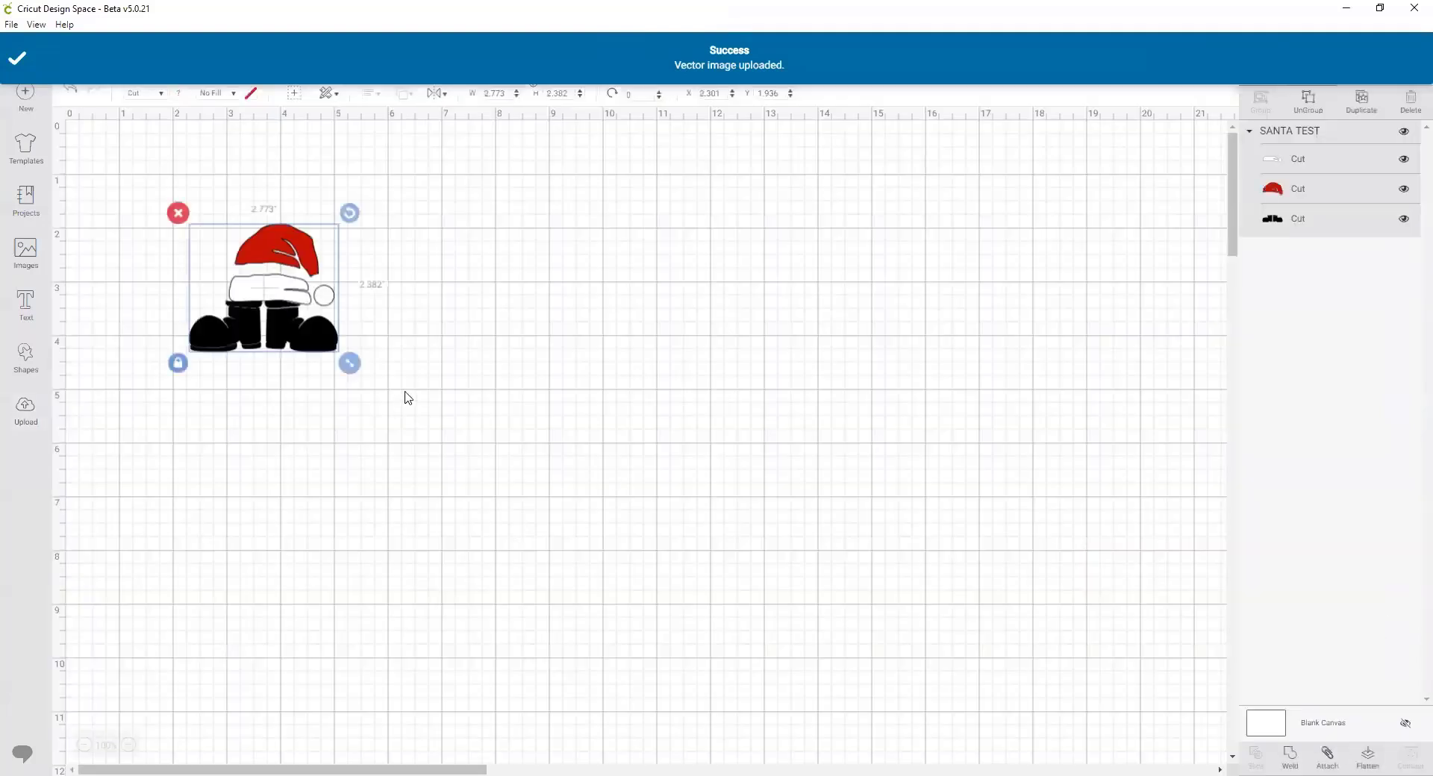
{"action": "left_click", "coordinate": [383, 385]}
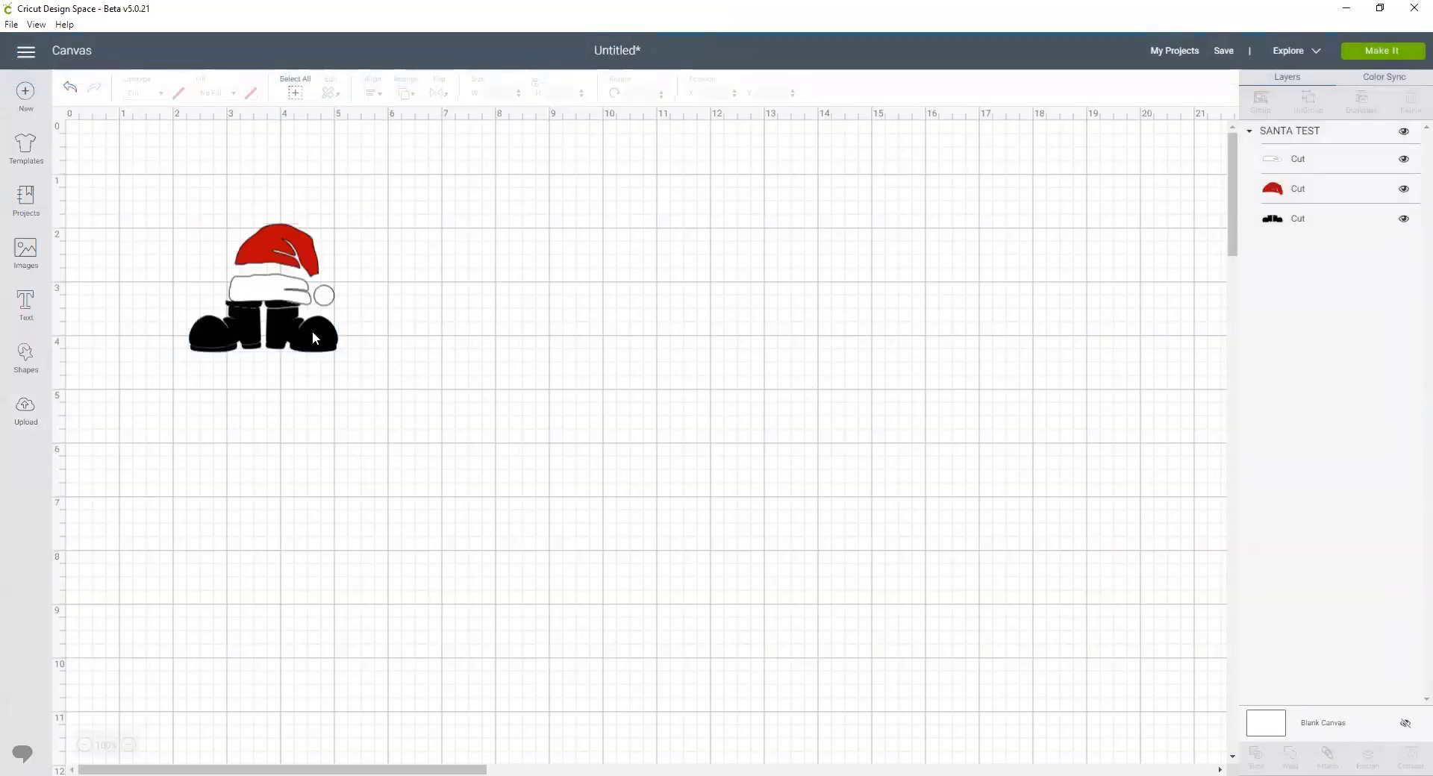
Ungroup the SANTA TEST image on the canvas and shift its white hat trim slightly left
{"action": "right_click", "coordinate": [313, 332]}
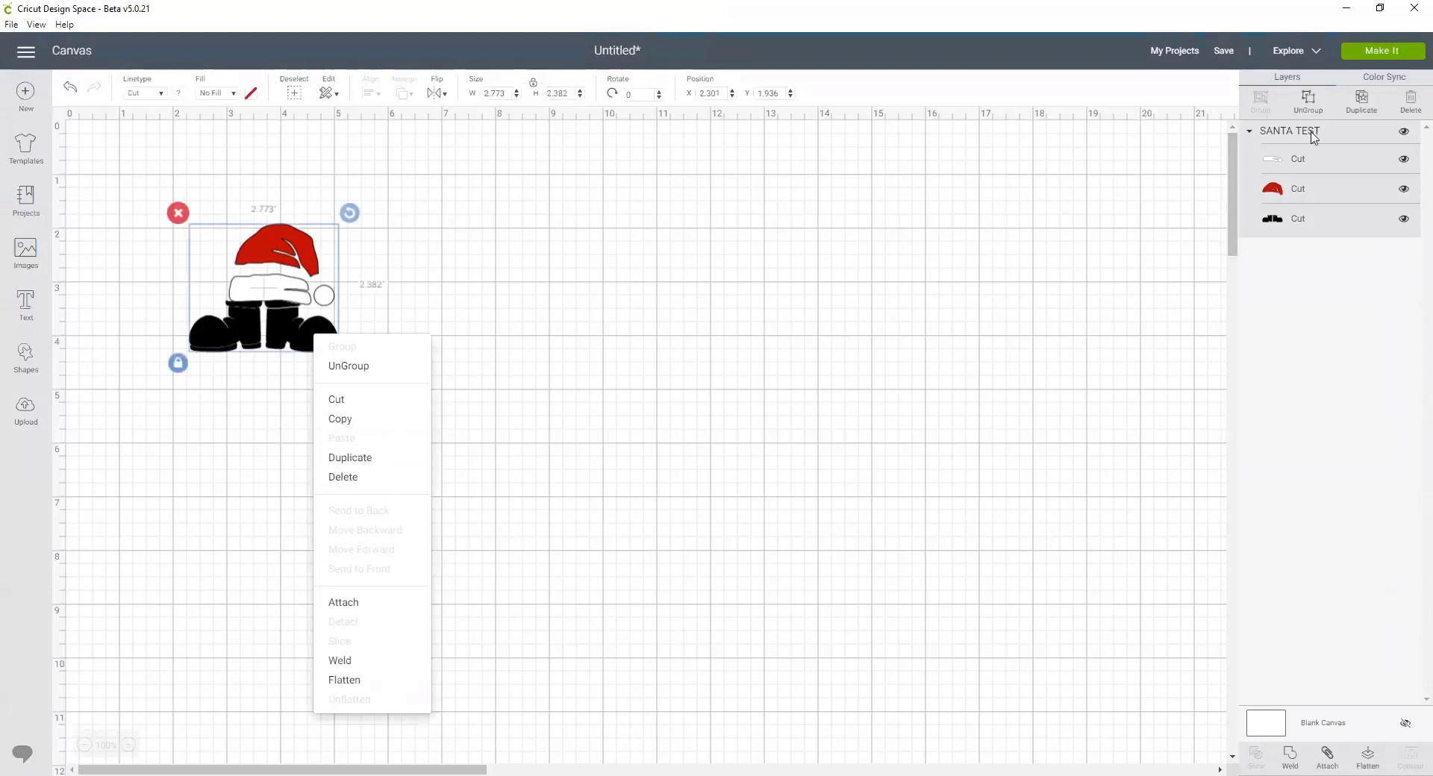
{"action": "left_click", "coordinate": [1151, 180]}
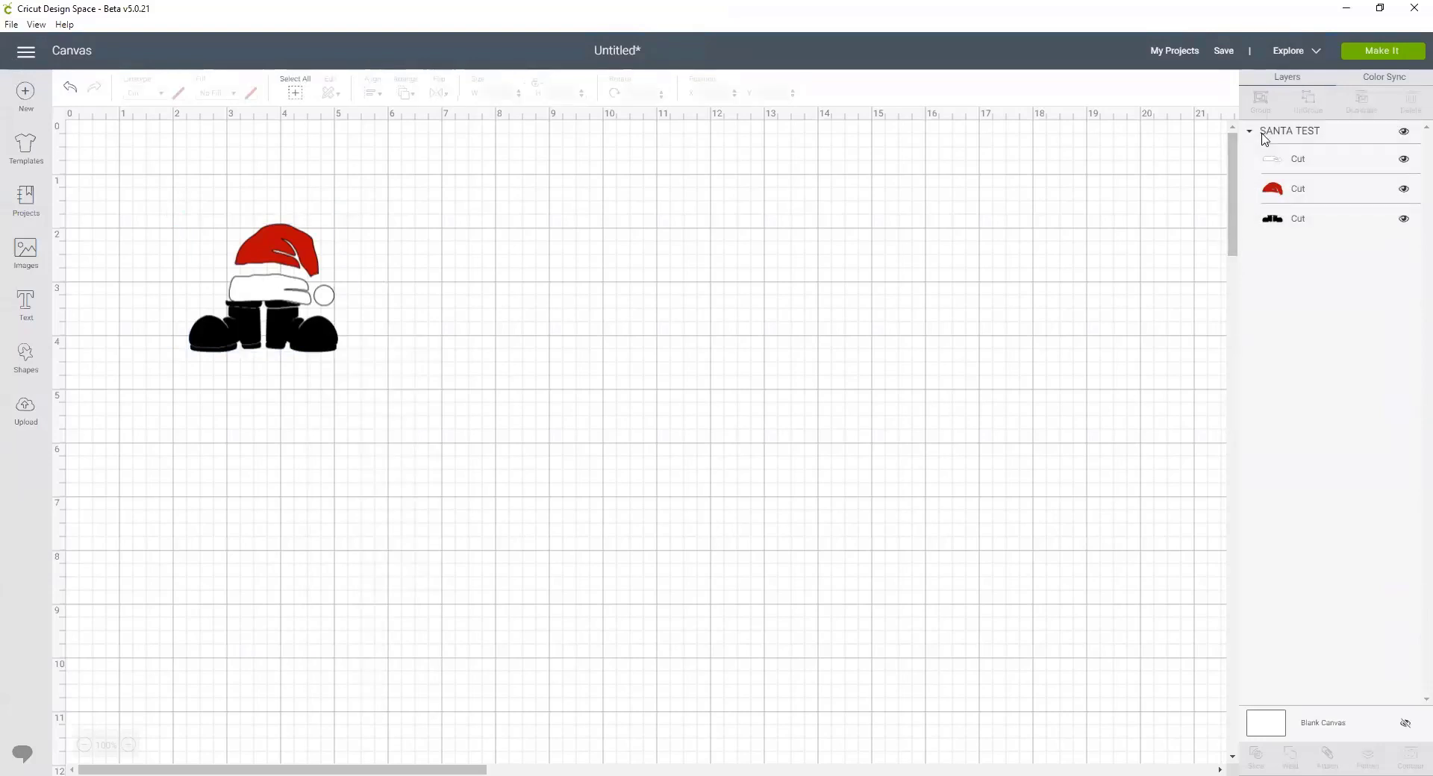
{"action": "left_click", "coordinate": [1263, 140]}
{"action": "left_click", "coordinate": [1307, 99]}
{"action": "left_click", "coordinate": [484, 448]}
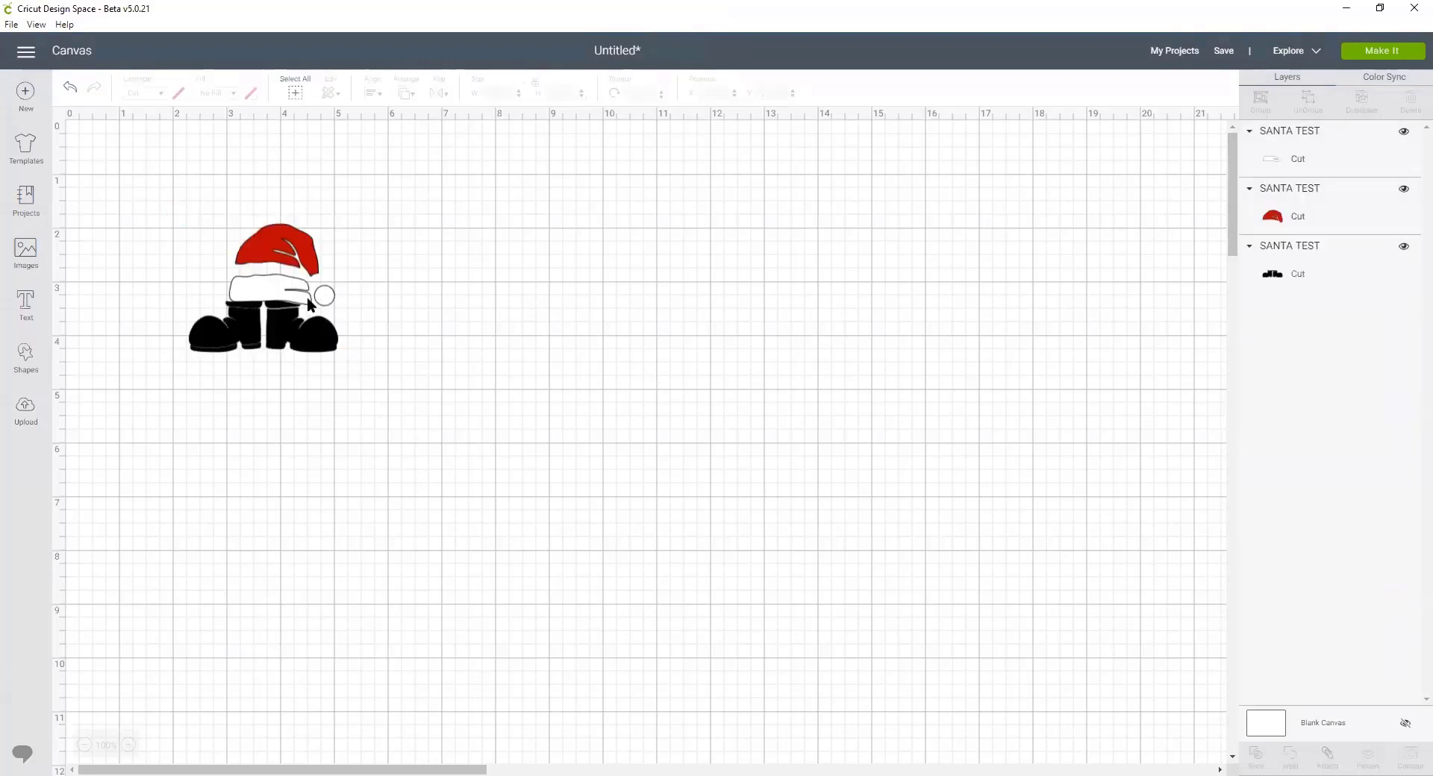
{"action": "left_click_drag", "start_coordinate": [276, 292], "coordinate": [268, 289]}
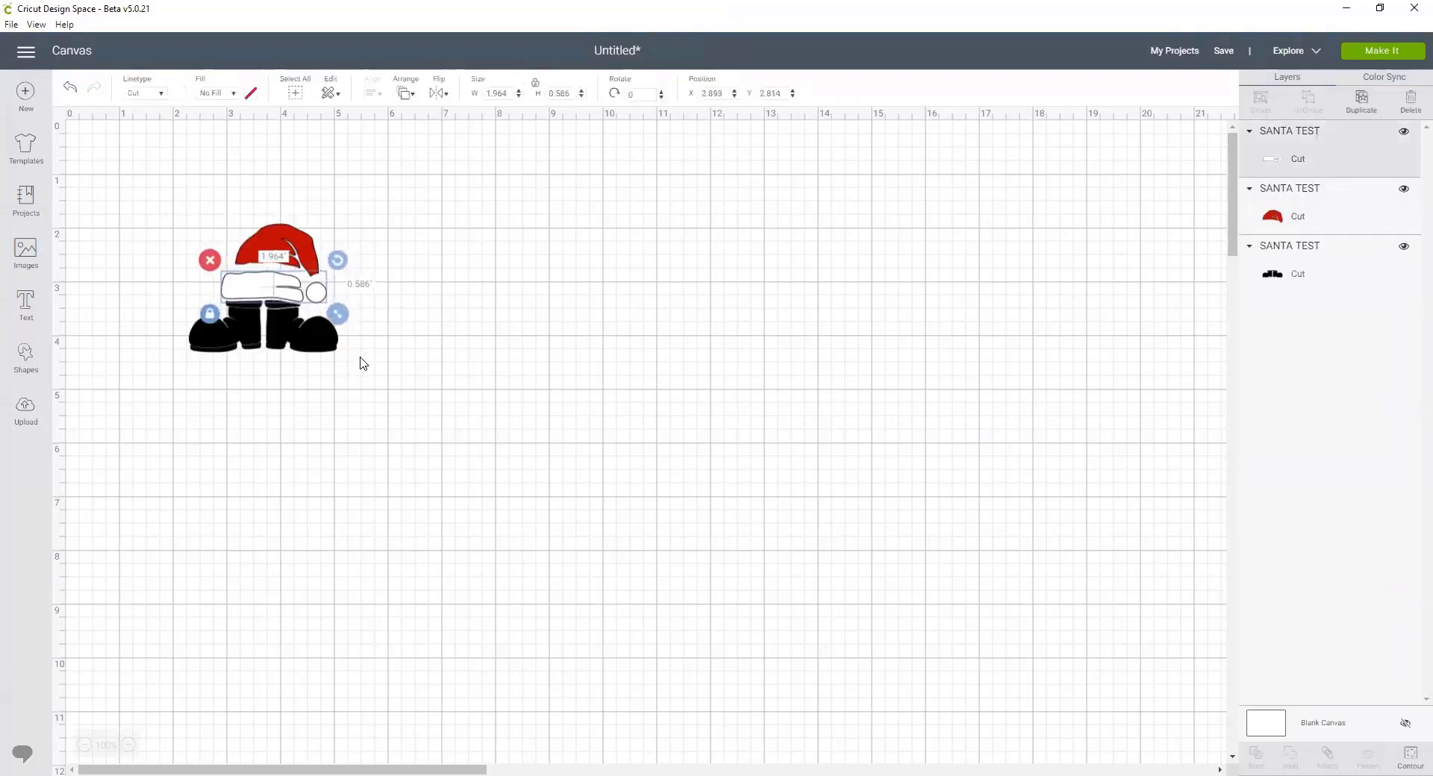
{"action": "left_click", "coordinate": [361, 364]}
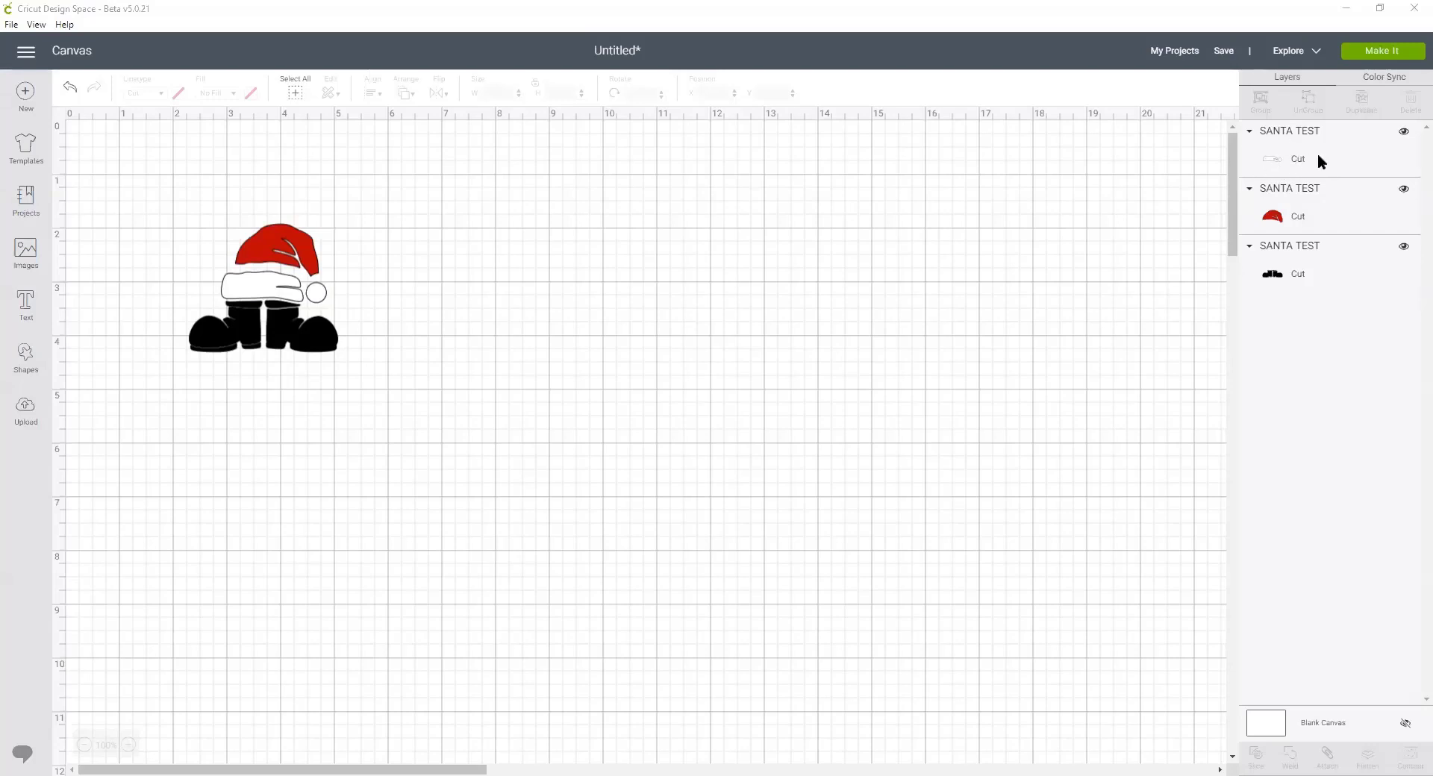
Select the black boots layer, prepare the project for cutting, and review the white, black and red mats
{"action": "left_click", "coordinate": [1294, 276]}
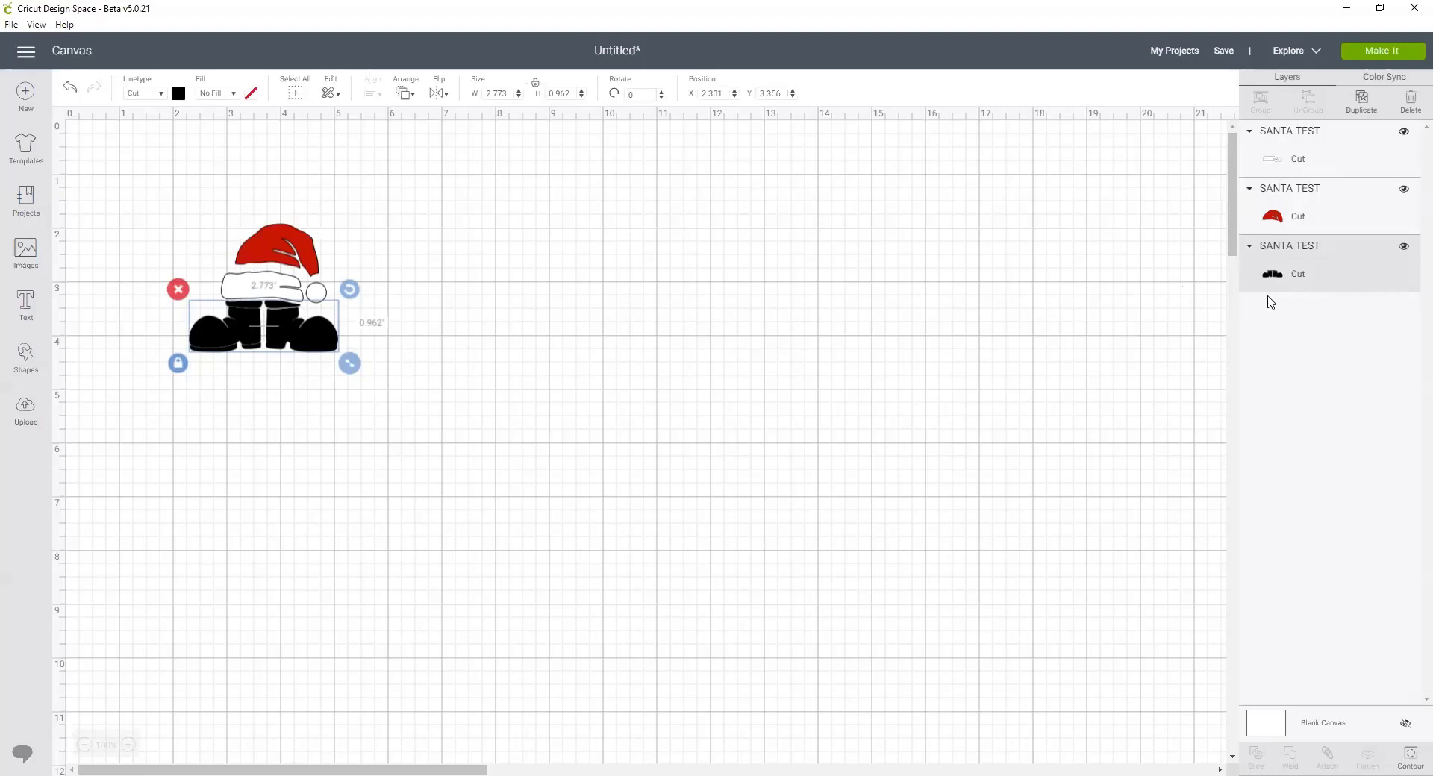
{"action": "left_click", "coordinate": [1396, 52]}
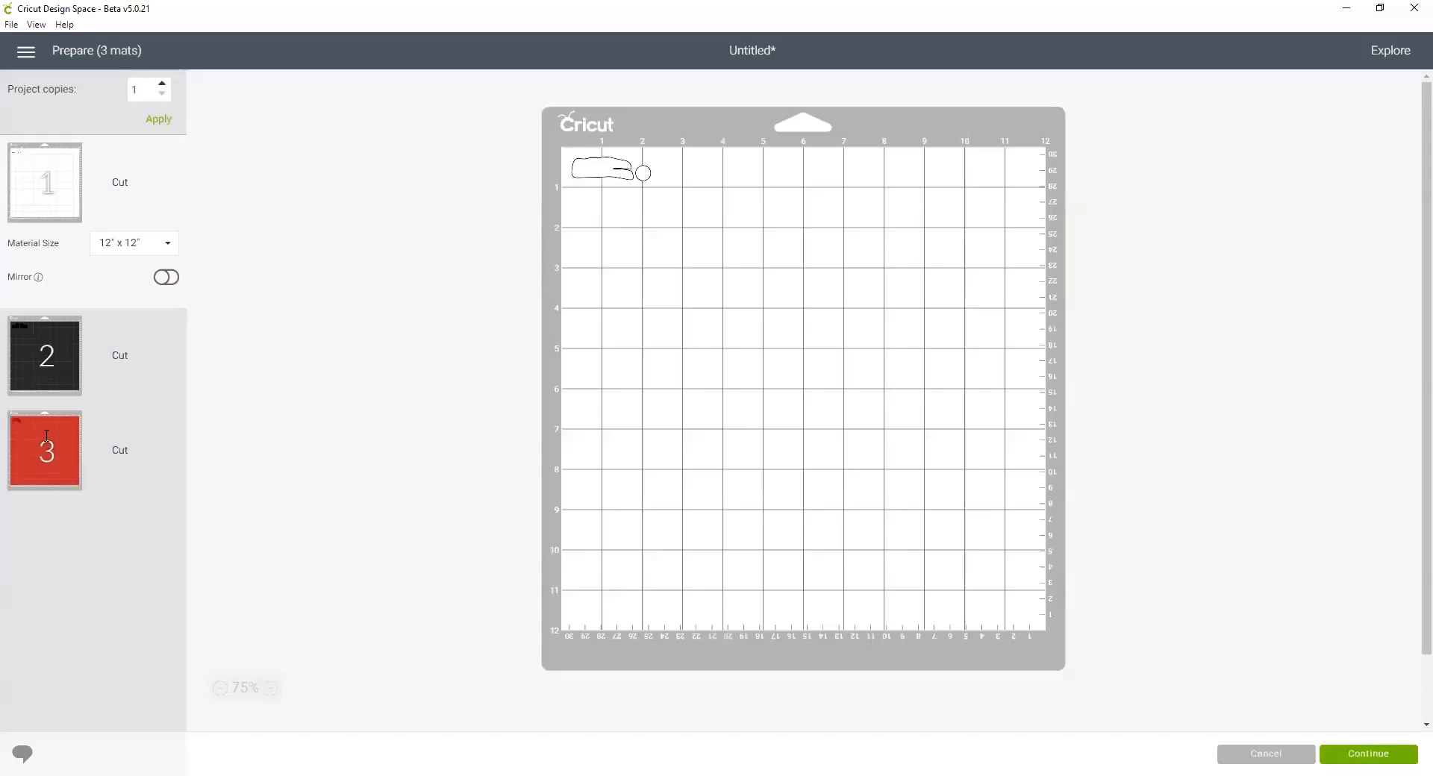
{"action": "left_click", "coordinate": [63, 362]}
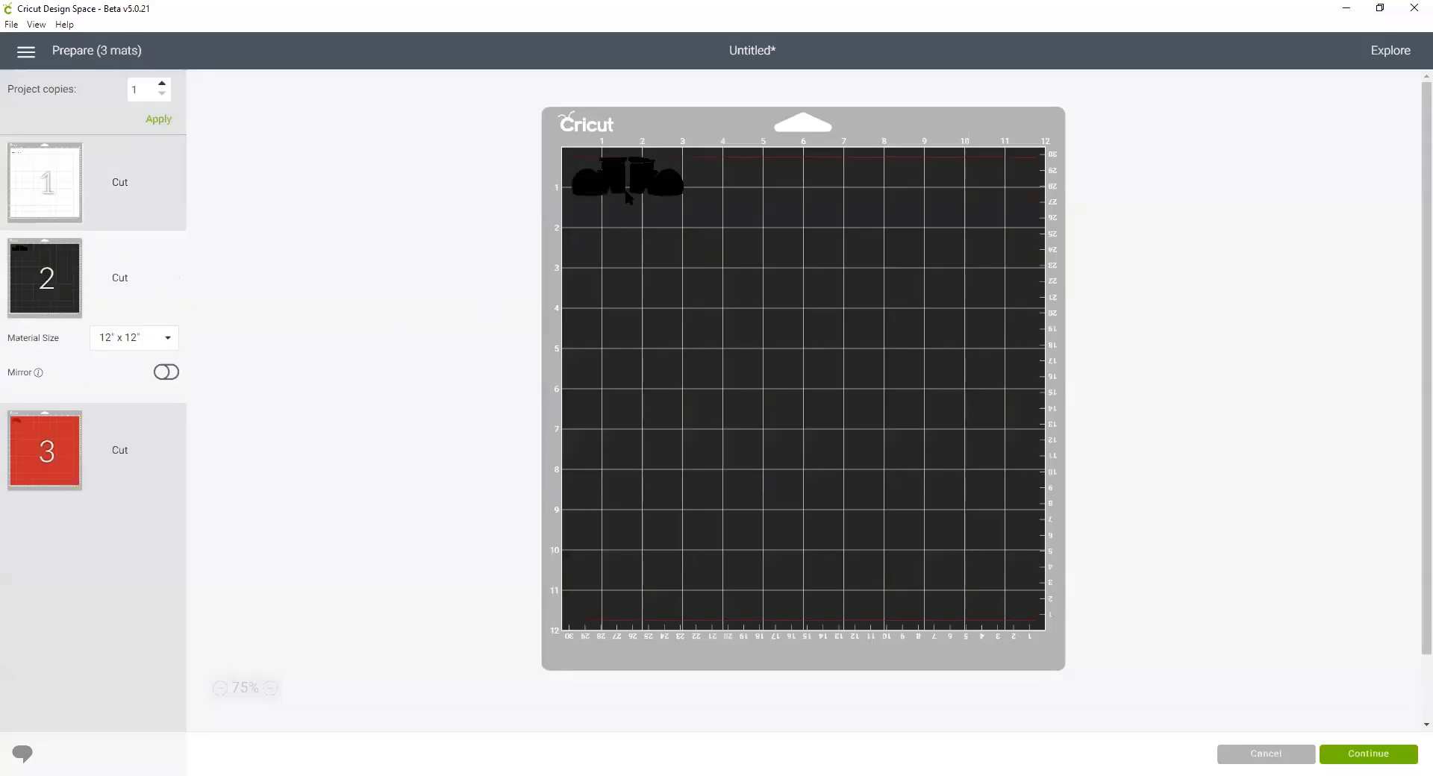
{"action": "left_click", "coordinate": [50, 207]}
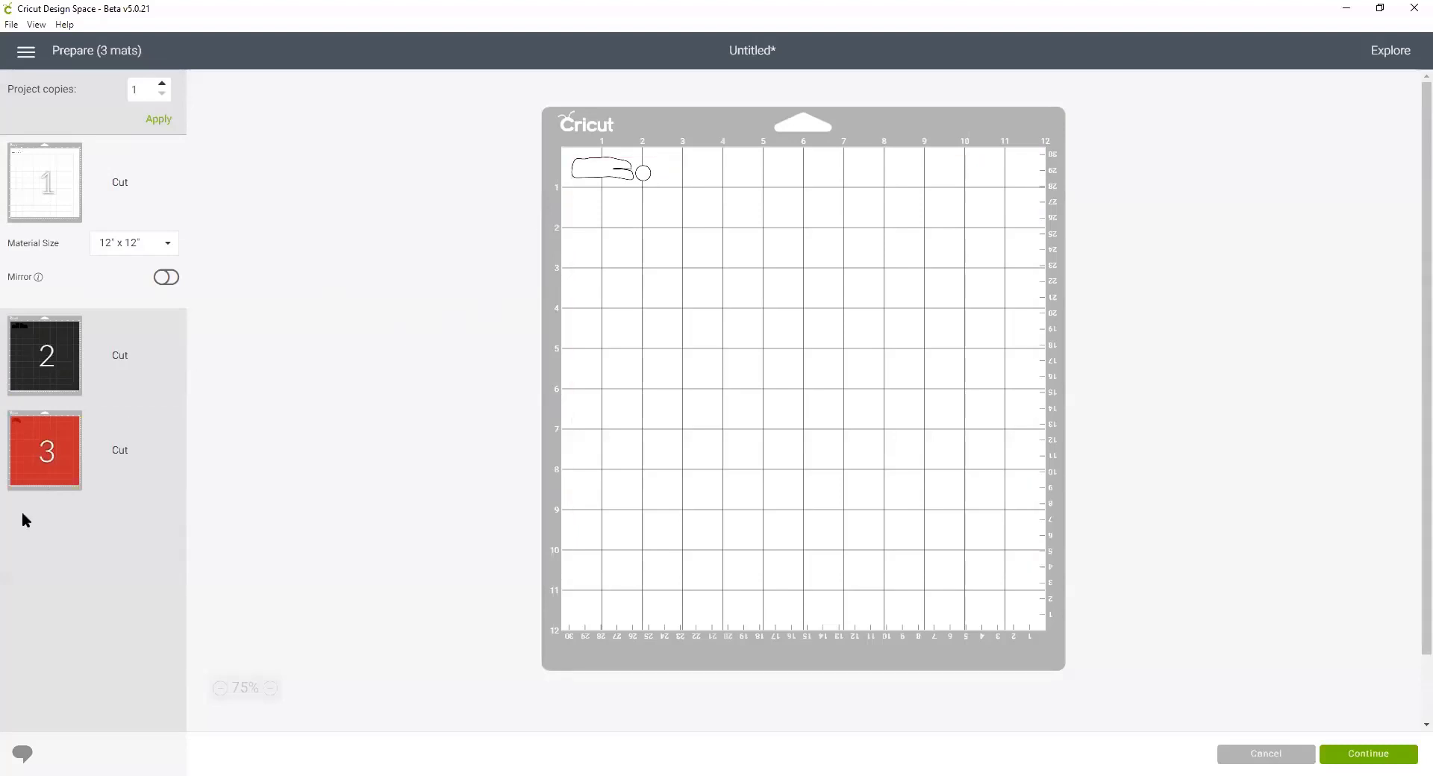
{"action": "left_click", "coordinate": [32, 466]}
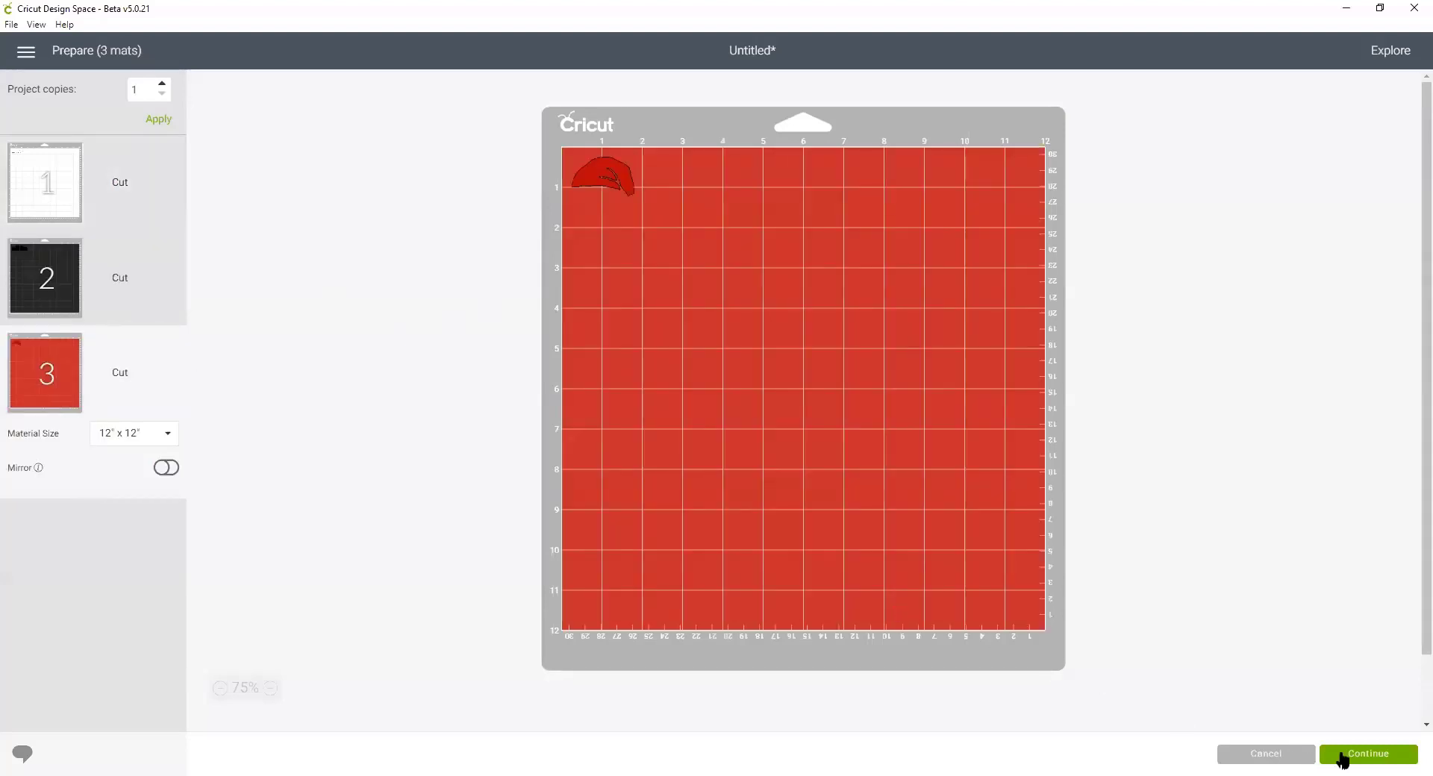
Close Cricut Design Space to return to Silhouette Studio, move the small name Santa to the right of the mat, and ungroup it
{"action": "left_click", "coordinate": [1412, 11]}
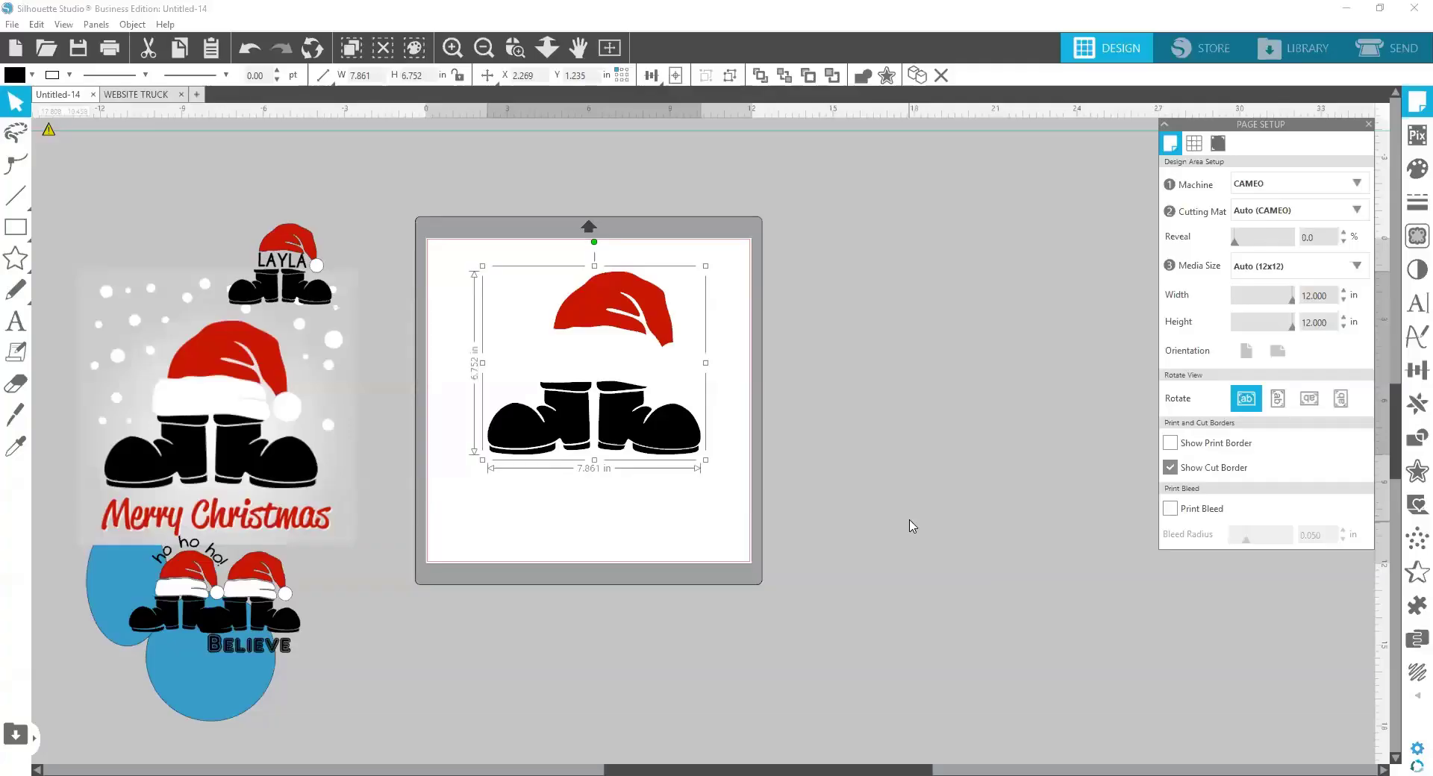
{"action": "left_click", "coordinate": [761, 396]}
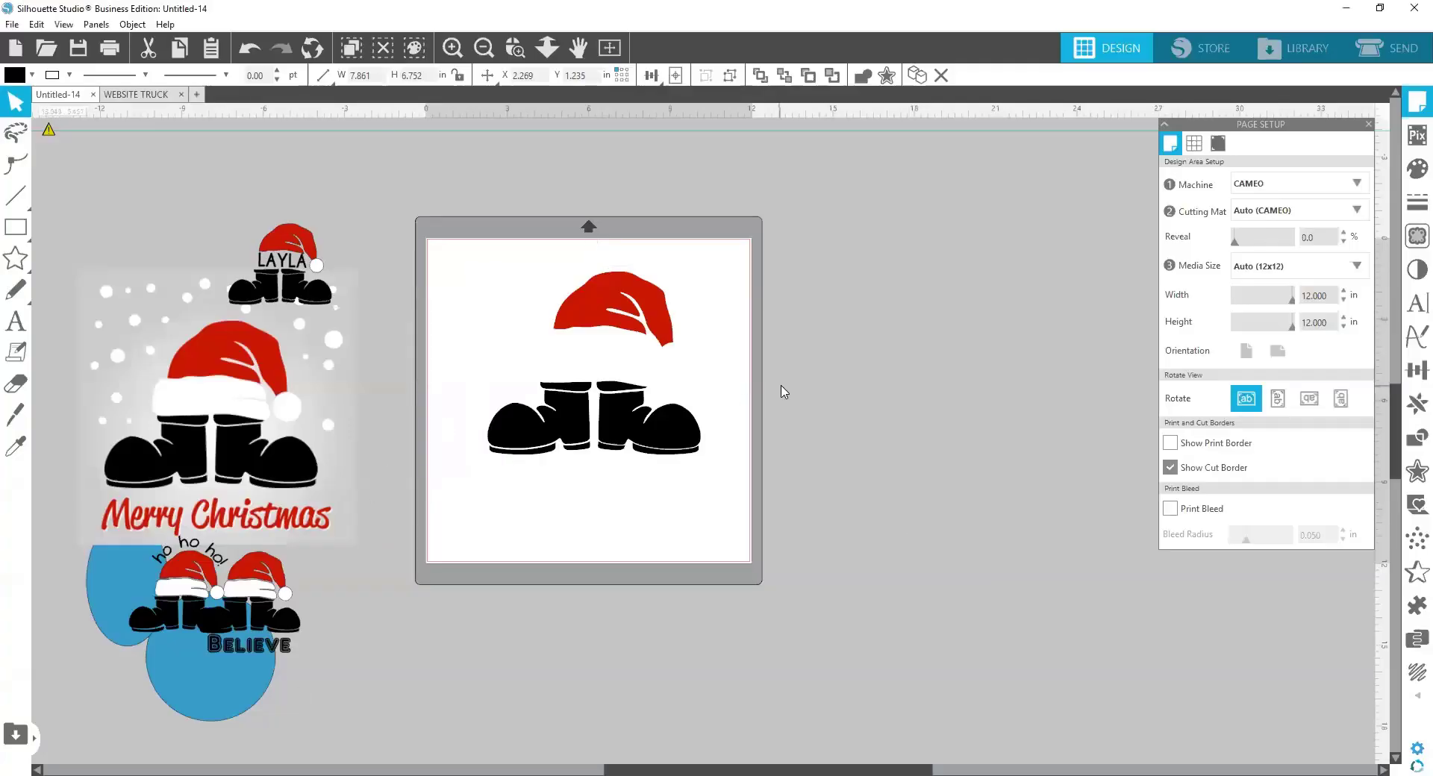
{"action": "left_click", "coordinate": [640, 422]}
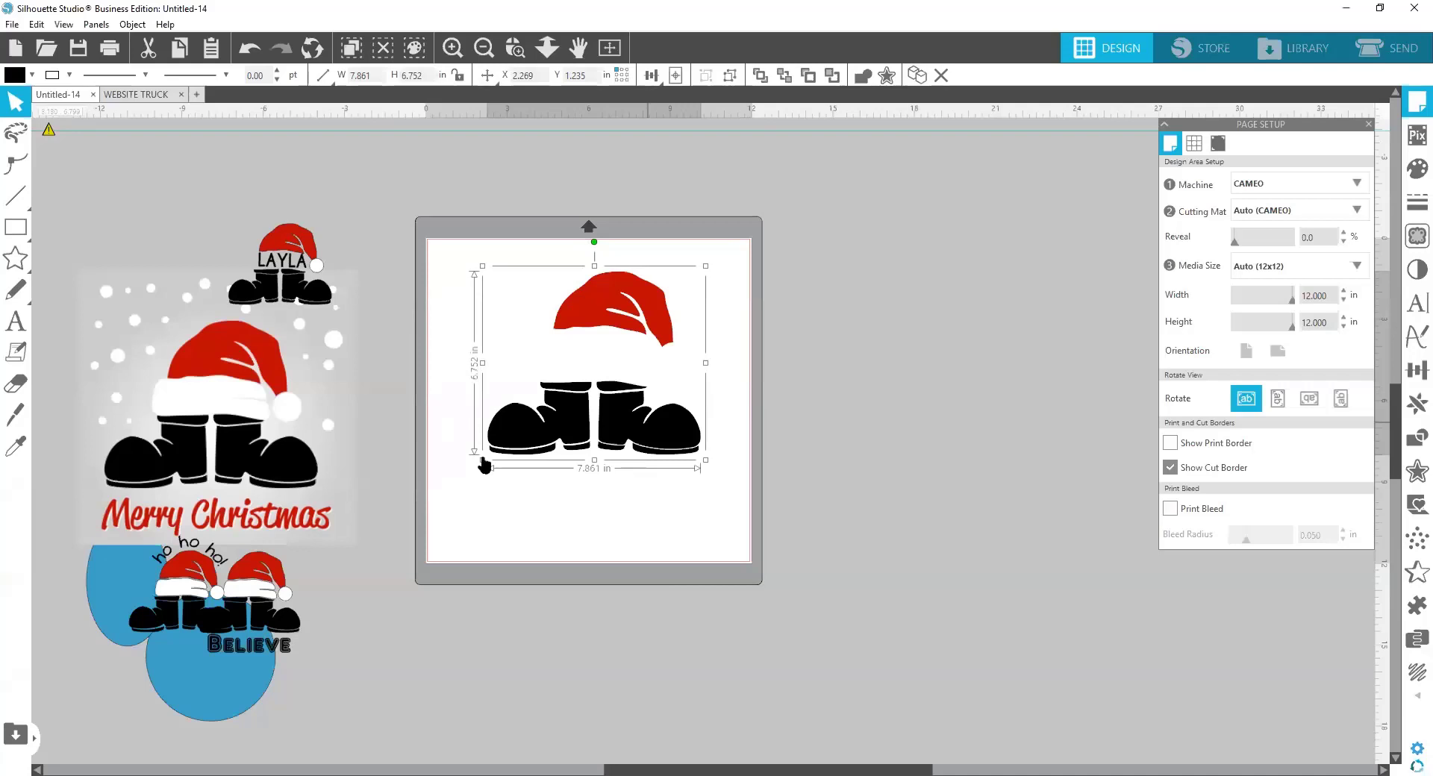
{"action": "left_click_drag", "start_coordinate": [280, 276], "coordinate": [900, 338]}
{"action": "right_click", "coordinate": [900, 338]}
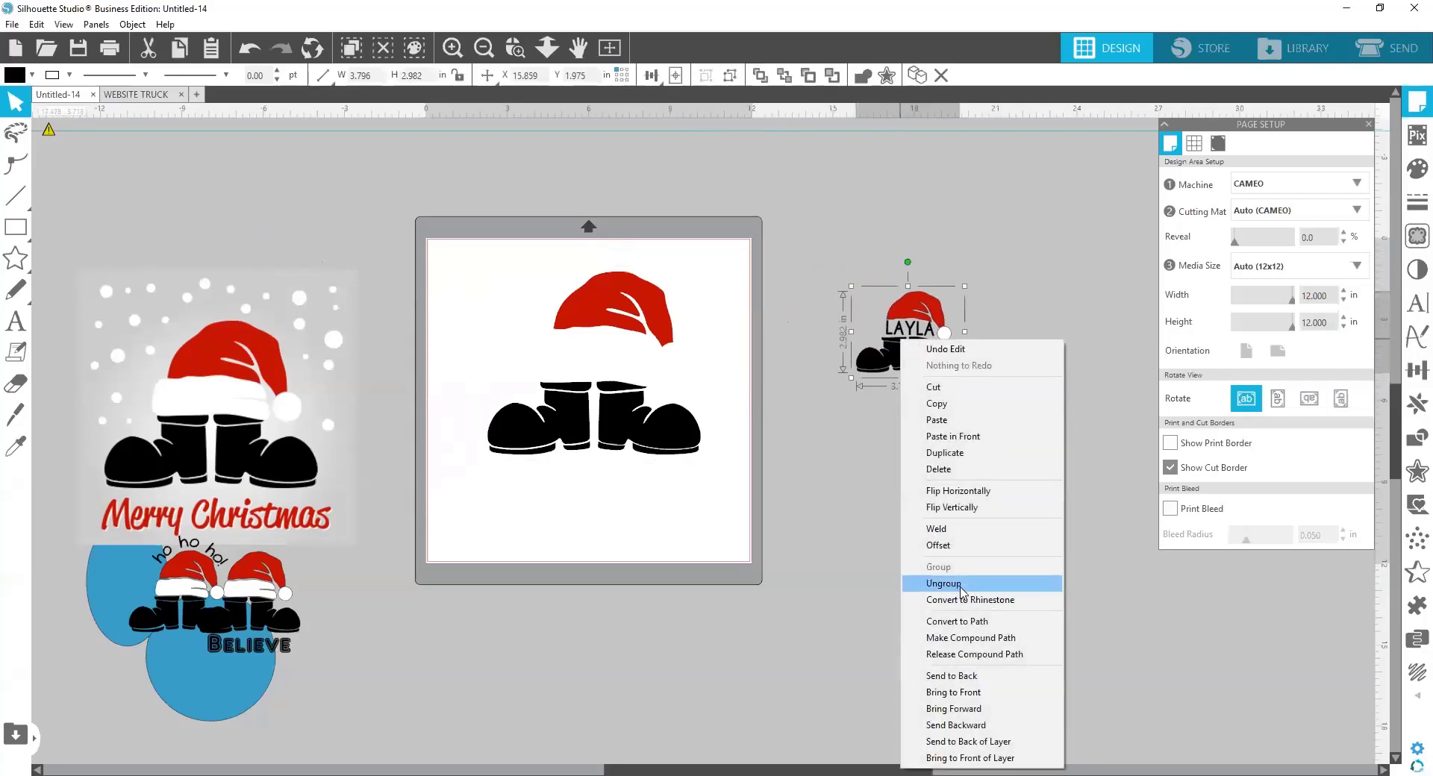
{"action": "left_click", "coordinate": [944, 584]}
{"action": "left_click", "coordinate": [942, 489]}
Enlarge the name Santa to about 13.5 in wide and ungroup it once more
{"action": "left_click_drag", "start_coordinate": [962, 391], "coordinate": [811, 277]}
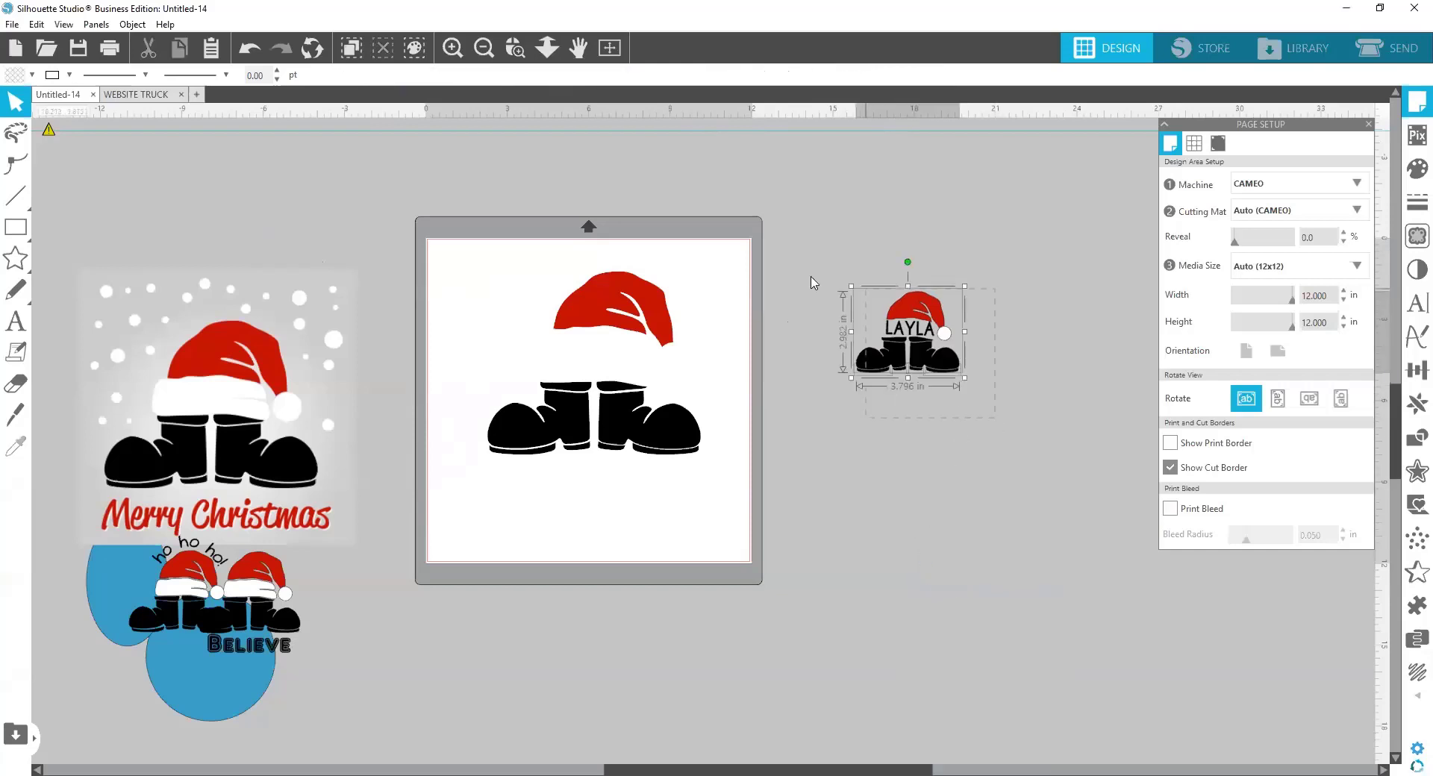
{"action": "left_click_drag", "start_coordinate": [964, 376], "coordinate": [1119, 585]}
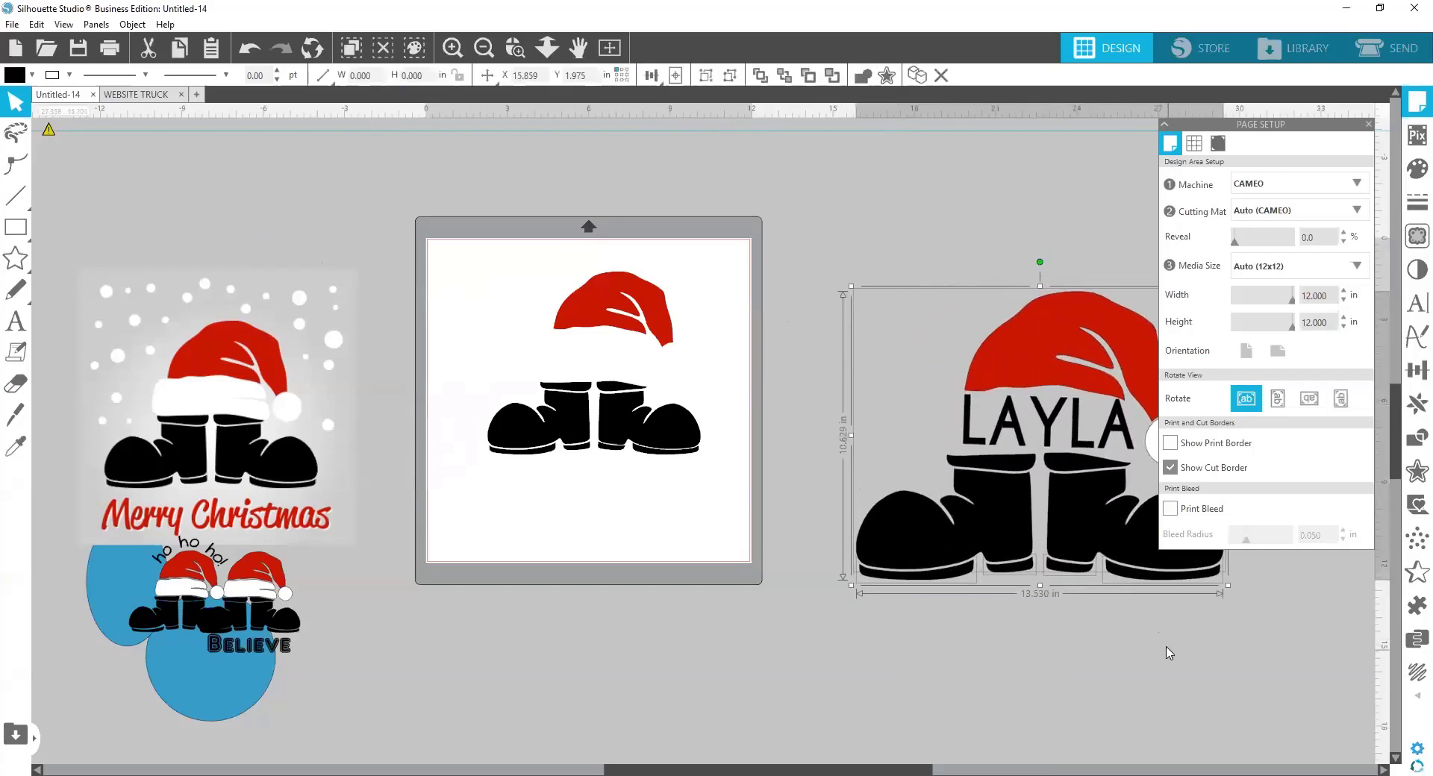
{"action": "left_click_drag", "start_coordinate": [639, 769], "coordinate": [799, 769]}
{"action": "left_click", "coordinate": [918, 604]}
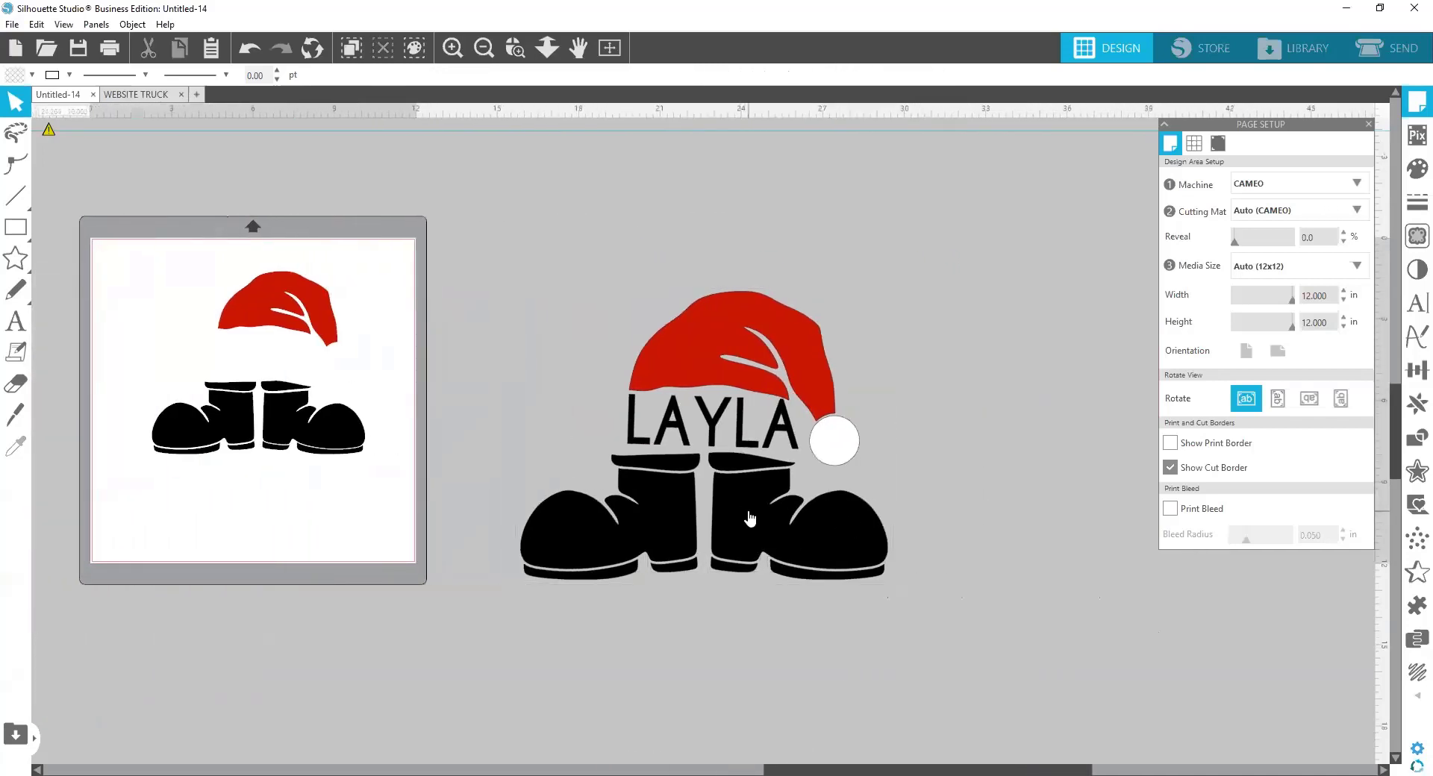
{"action": "left_click", "coordinate": [755, 518]}
{"action": "right_click", "coordinate": [756, 518]}
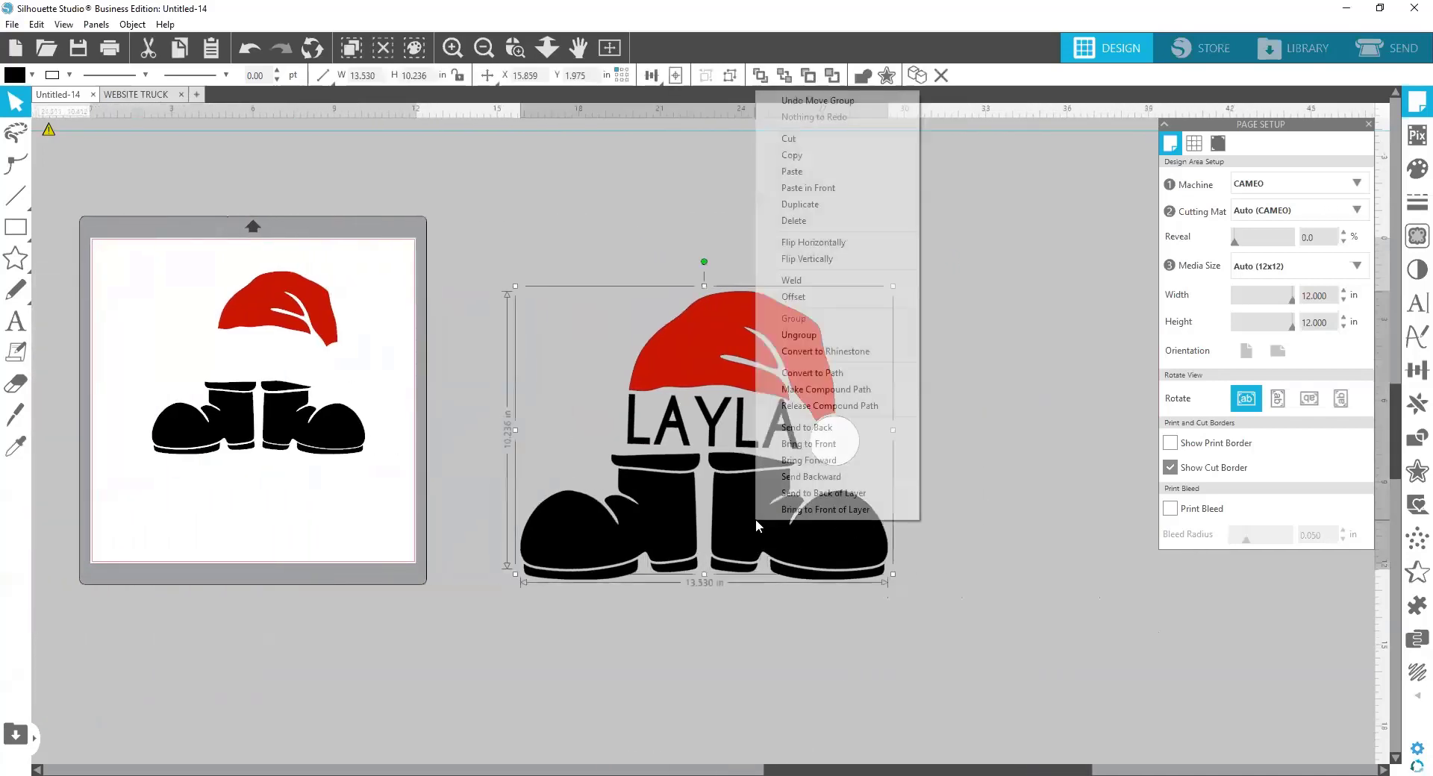
{"action": "left_click", "coordinate": [822, 337]}
{"action": "left_click", "coordinate": [972, 375]}
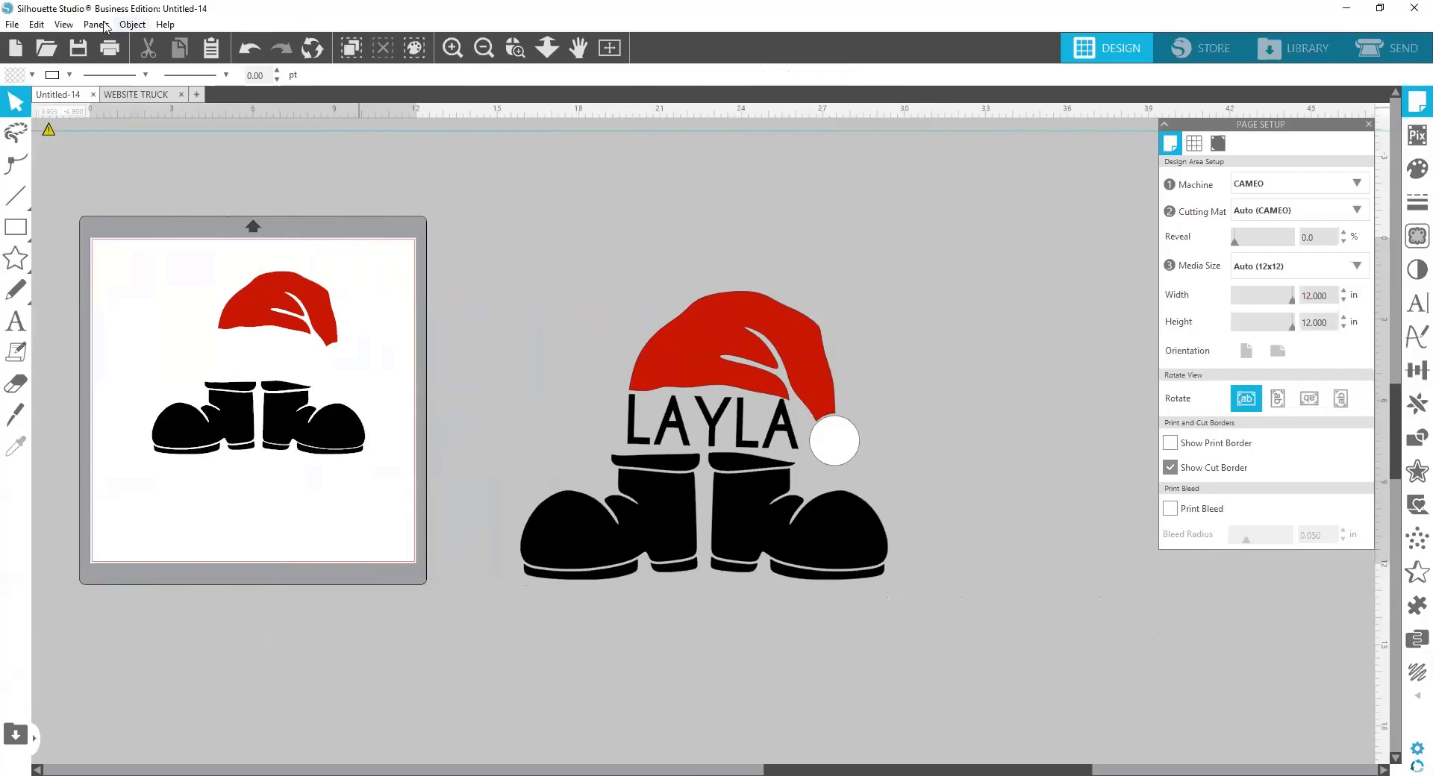
Open Select by Color, compare the line and fill color lists, and select by the black fill RGB (0,0,0)
{"action": "left_click", "coordinate": [35, 24]}
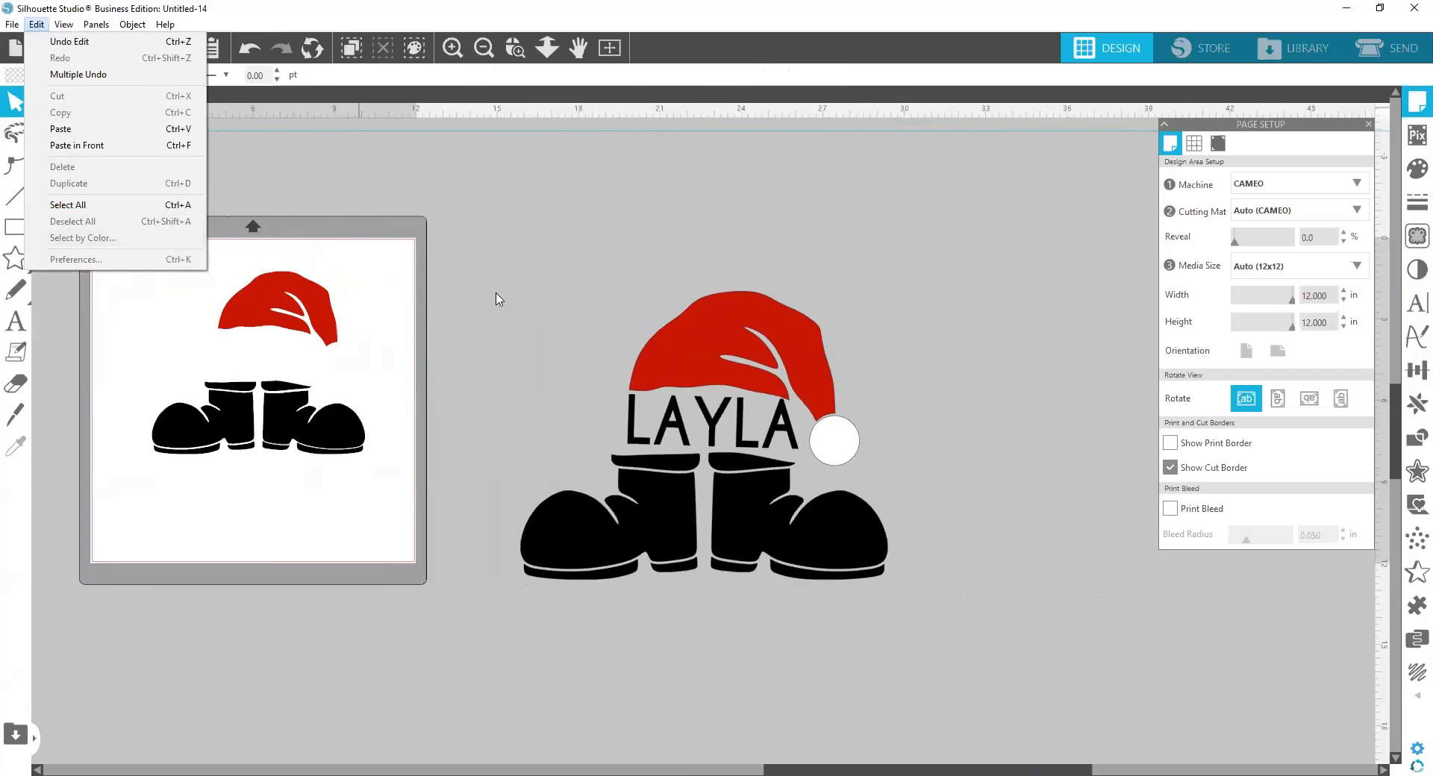
{"action": "left_click", "coordinate": [601, 289]}
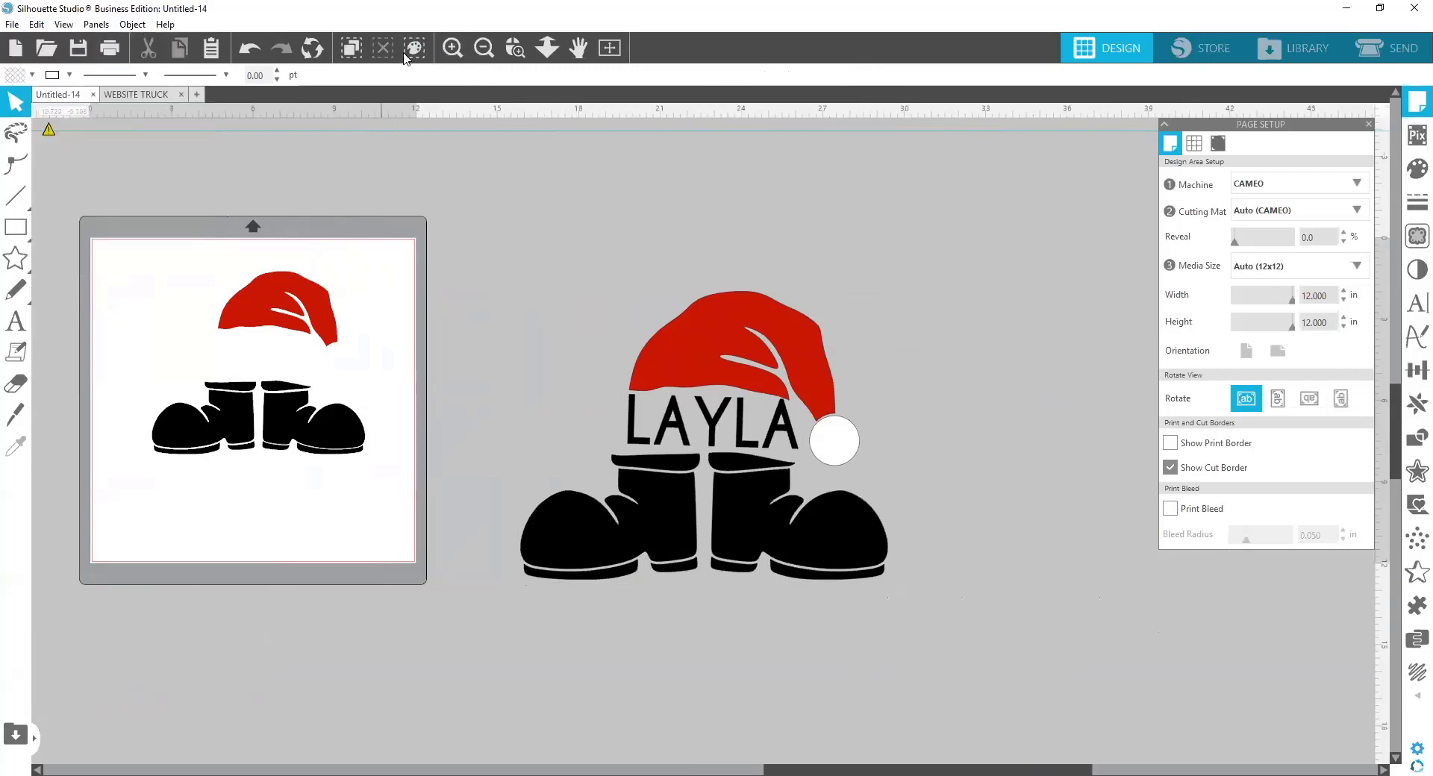
{"action": "left_click", "coordinate": [411, 50]}
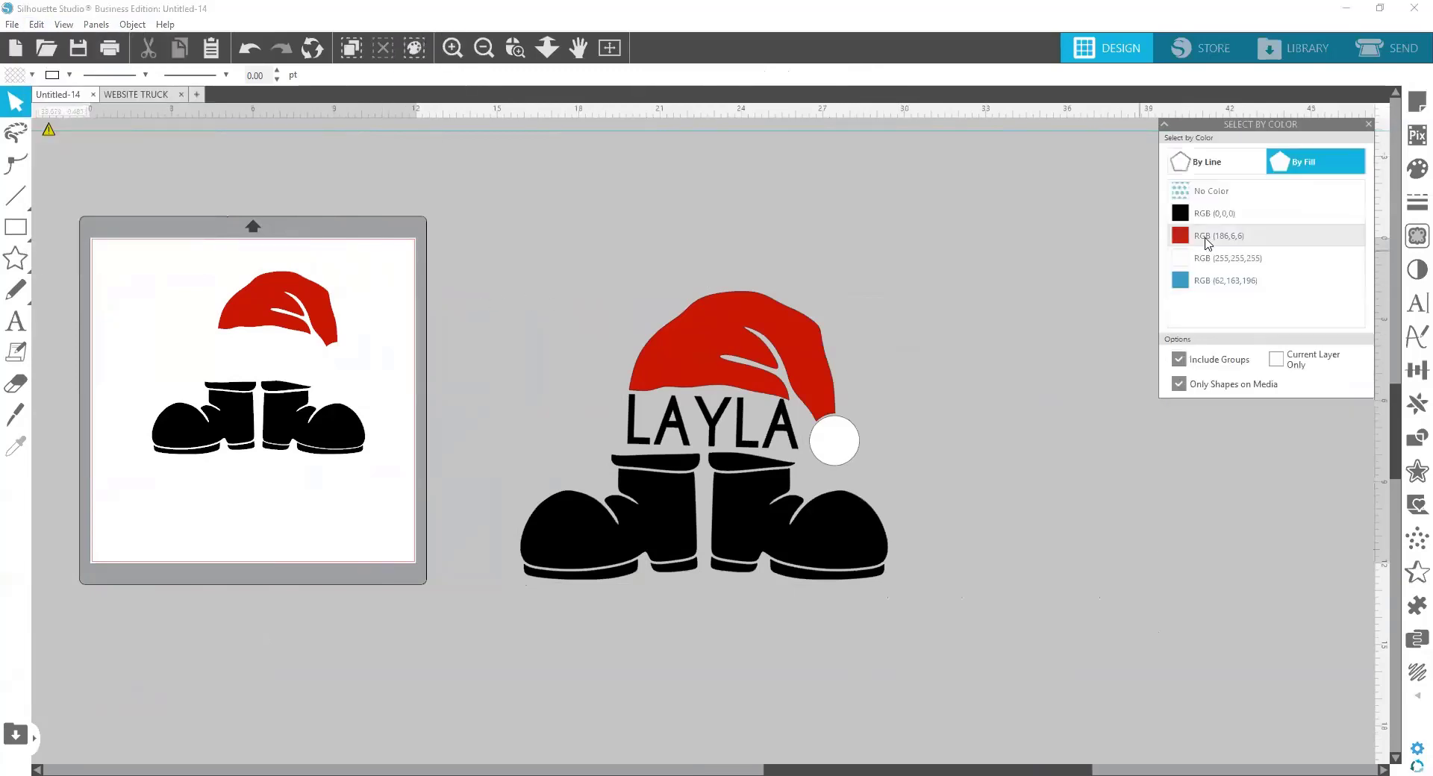
{"action": "left_click", "coordinate": [1217, 166]}
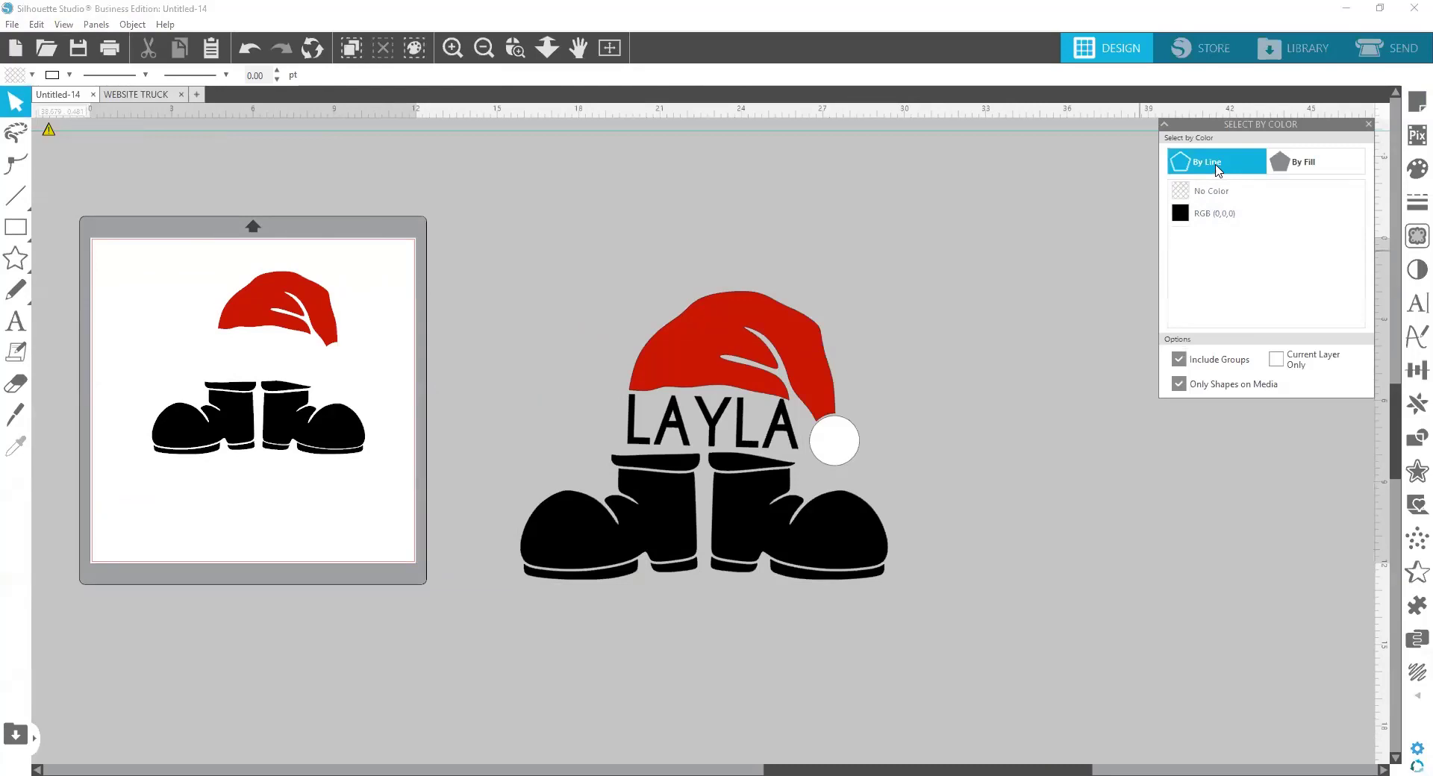
{"action": "left_click", "coordinate": [1291, 170]}
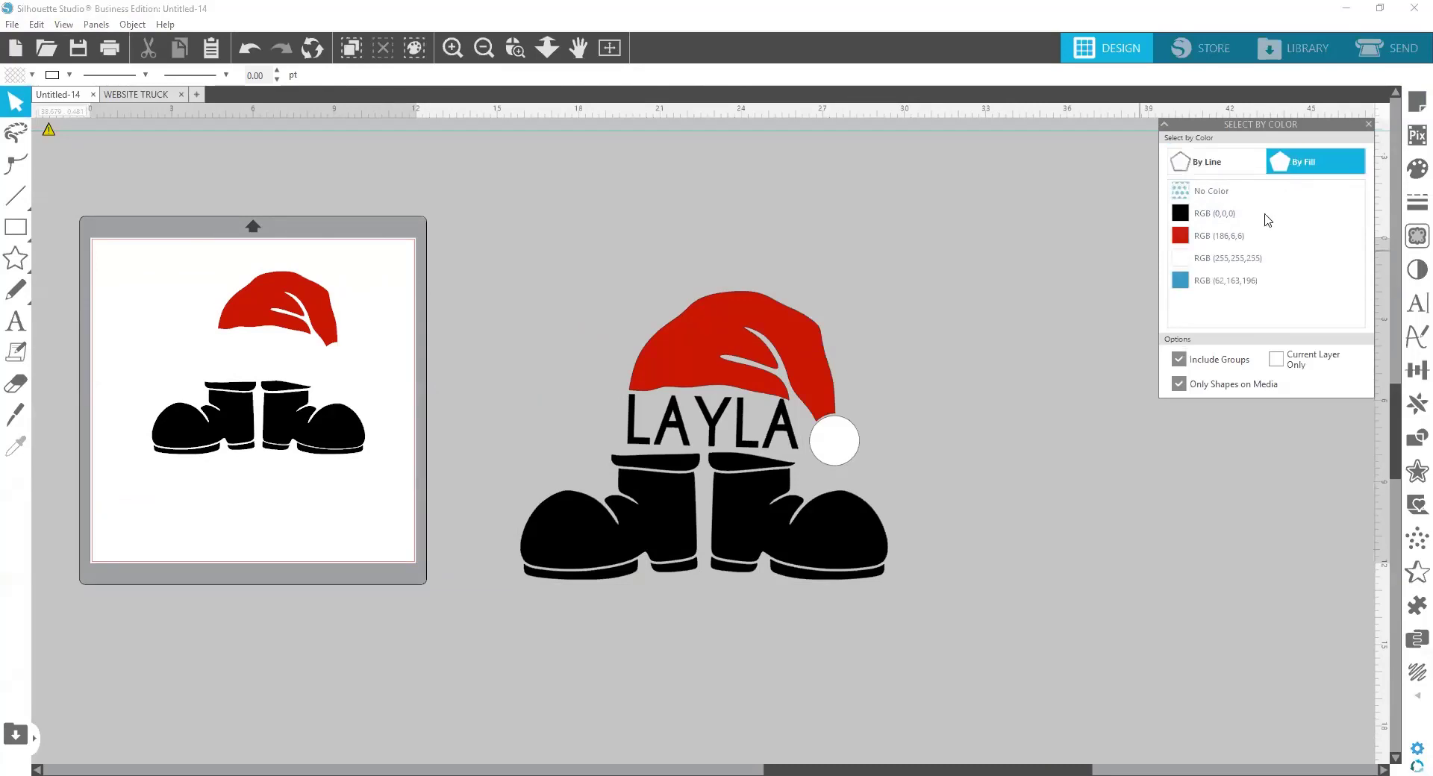
{"action": "left_click", "coordinate": [1186, 213]}
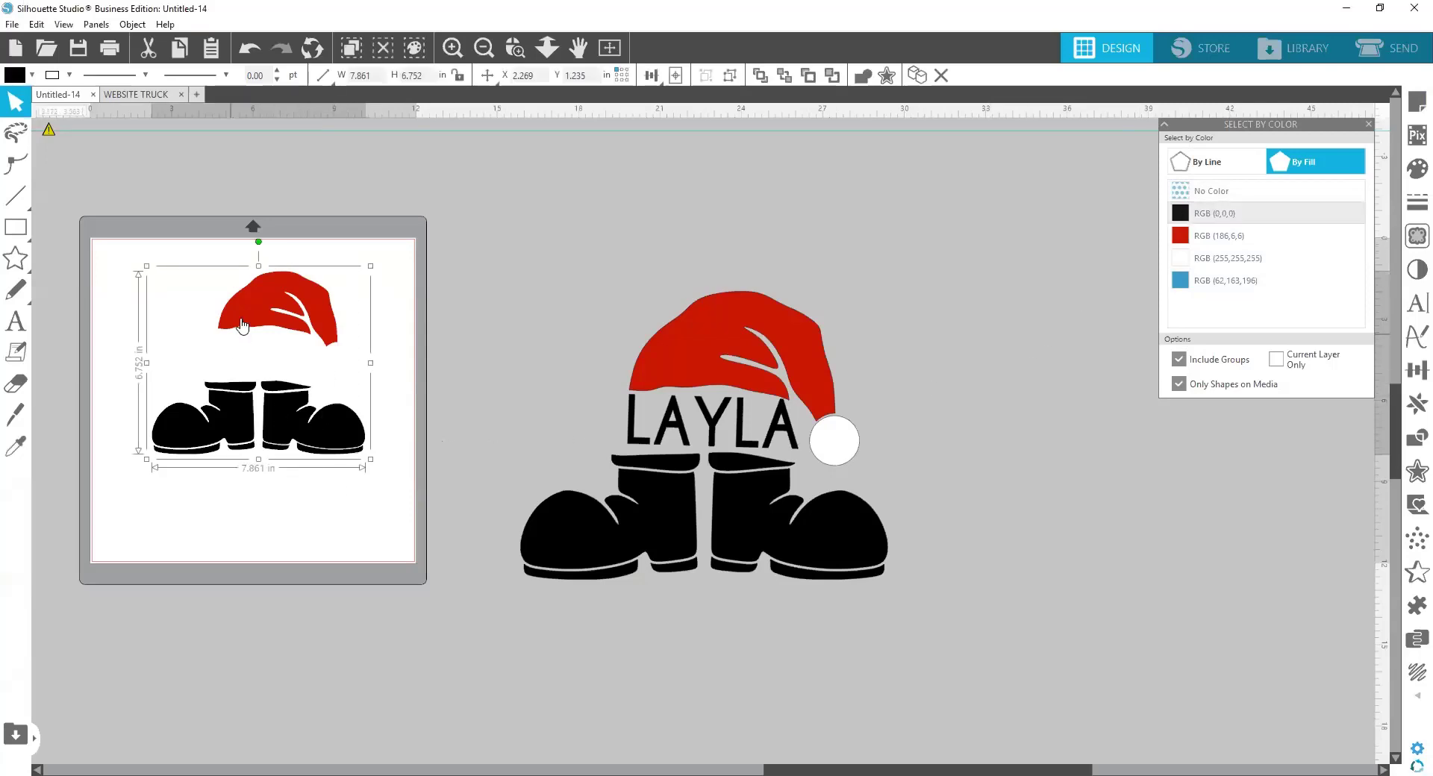
Move the original Santa off the mat and place the name Santa on it, scaled to about 8.4 in wide
{"action": "left_click_drag", "start_coordinate": [243, 328], "coordinate": [1136, 329]}
{"action": "left_click_drag", "start_coordinate": [944, 678], "coordinate": [419, 293]}
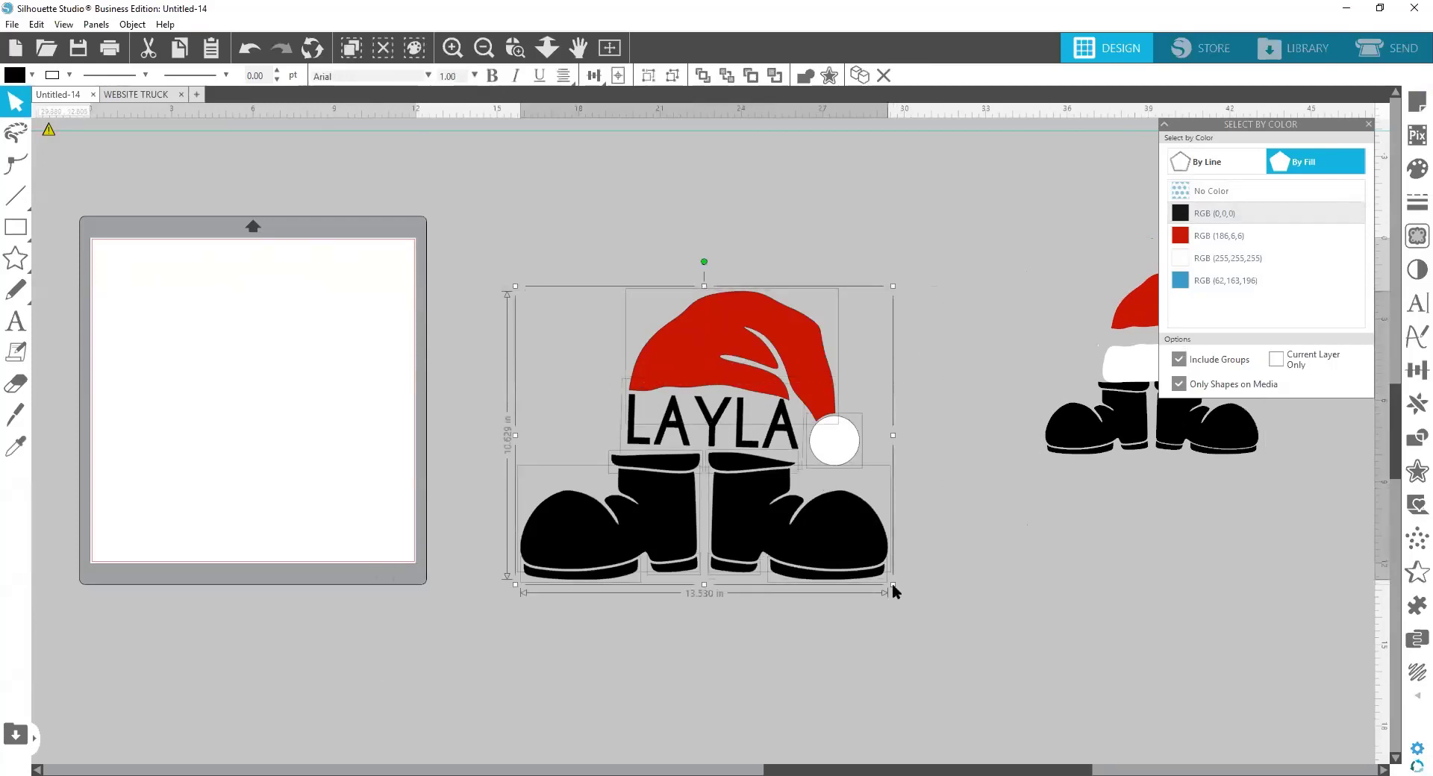
{"action": "left_click_drag", "start_coordinate": [895, 588], "coordinate": [754, 477]}
{"action": "left_click_drag", "start_coordinate": [657, 456], "coordinate": [253, 458]}
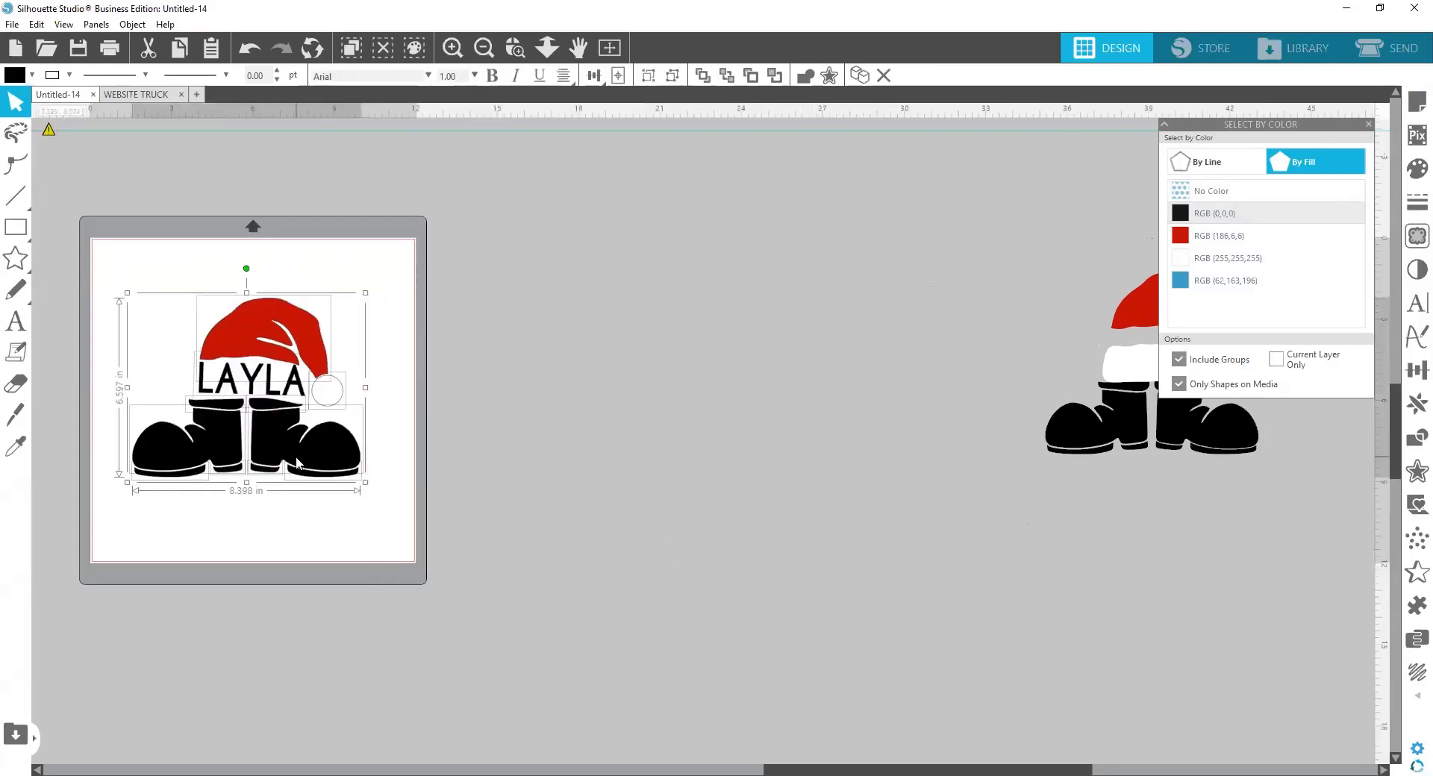
Make a compound path from the black name and boot pieces and move it off the mat
{"action": "left_click", "coordinate": [579, 527]}
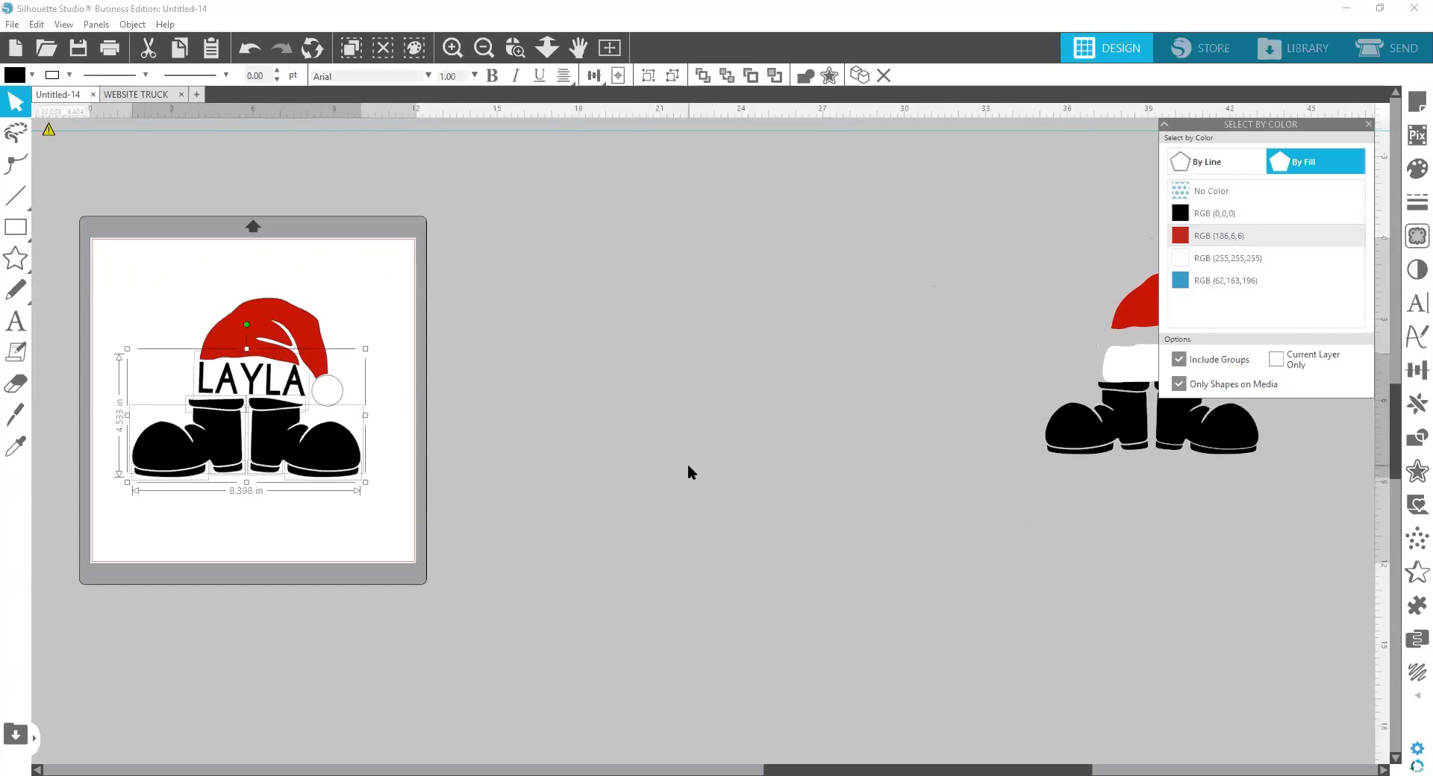
{"action": "right_click", "coordinate": [286, 444]}
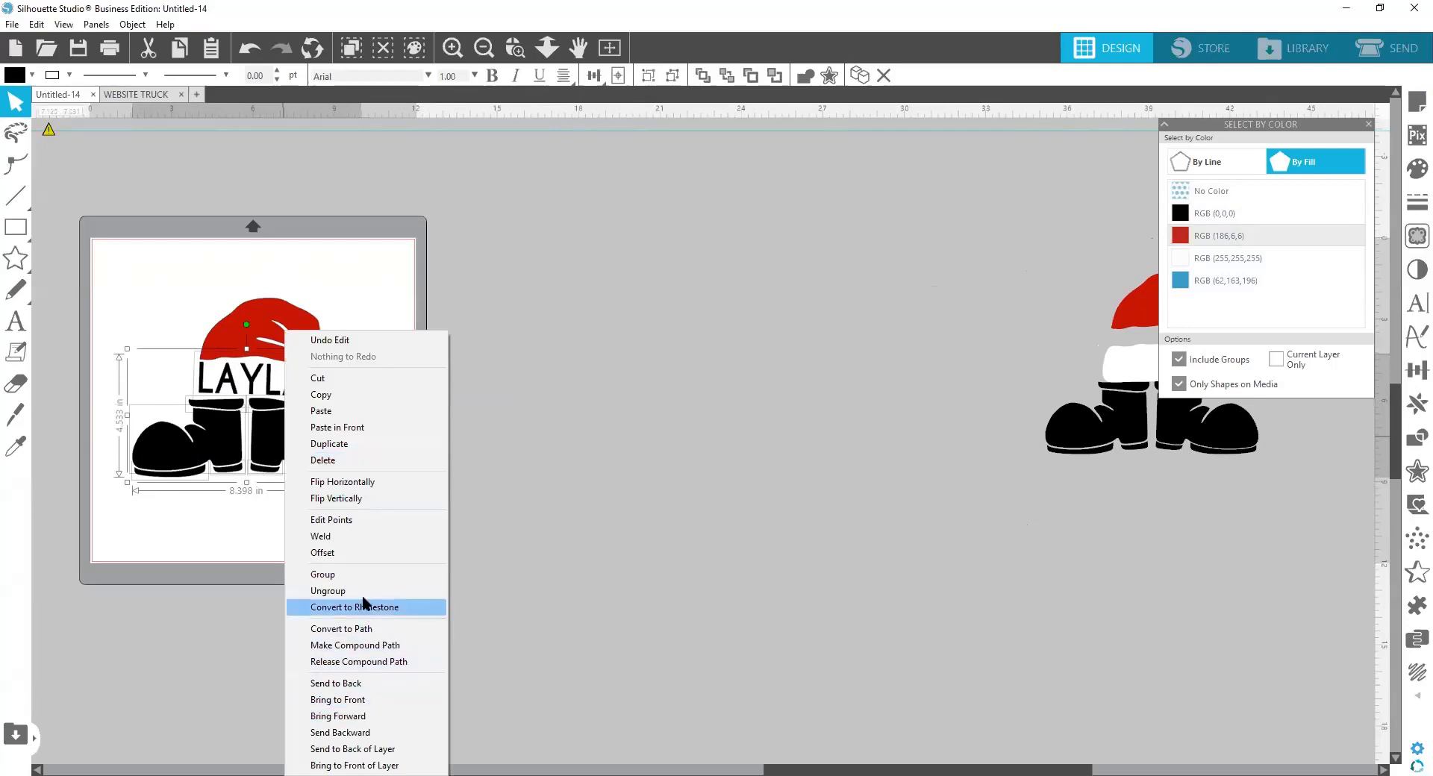
{"action": "left_click", "coordinate": [386, 648]}
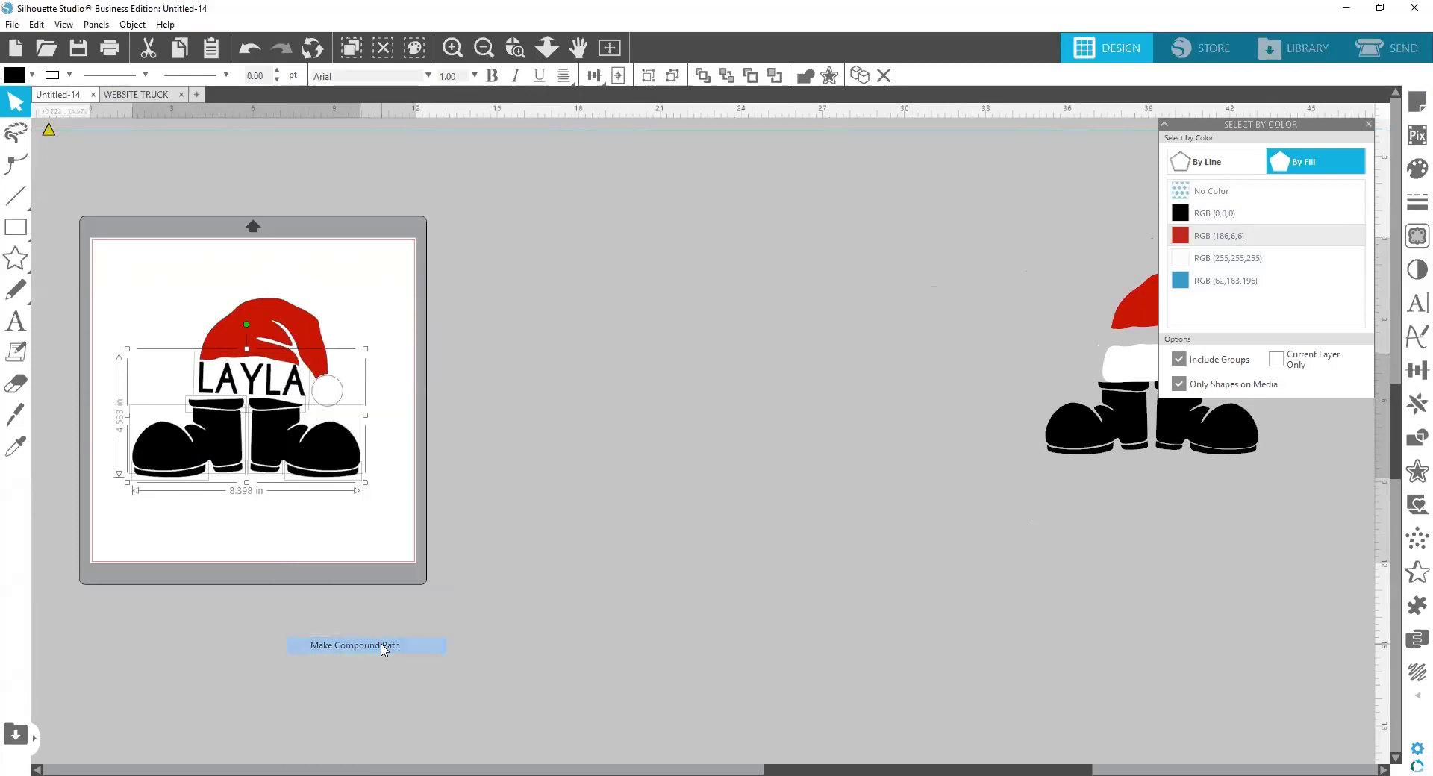
{"action": "left_click_drag", "start_coordinate": [325, 481], "coordinate": [791, 432]}
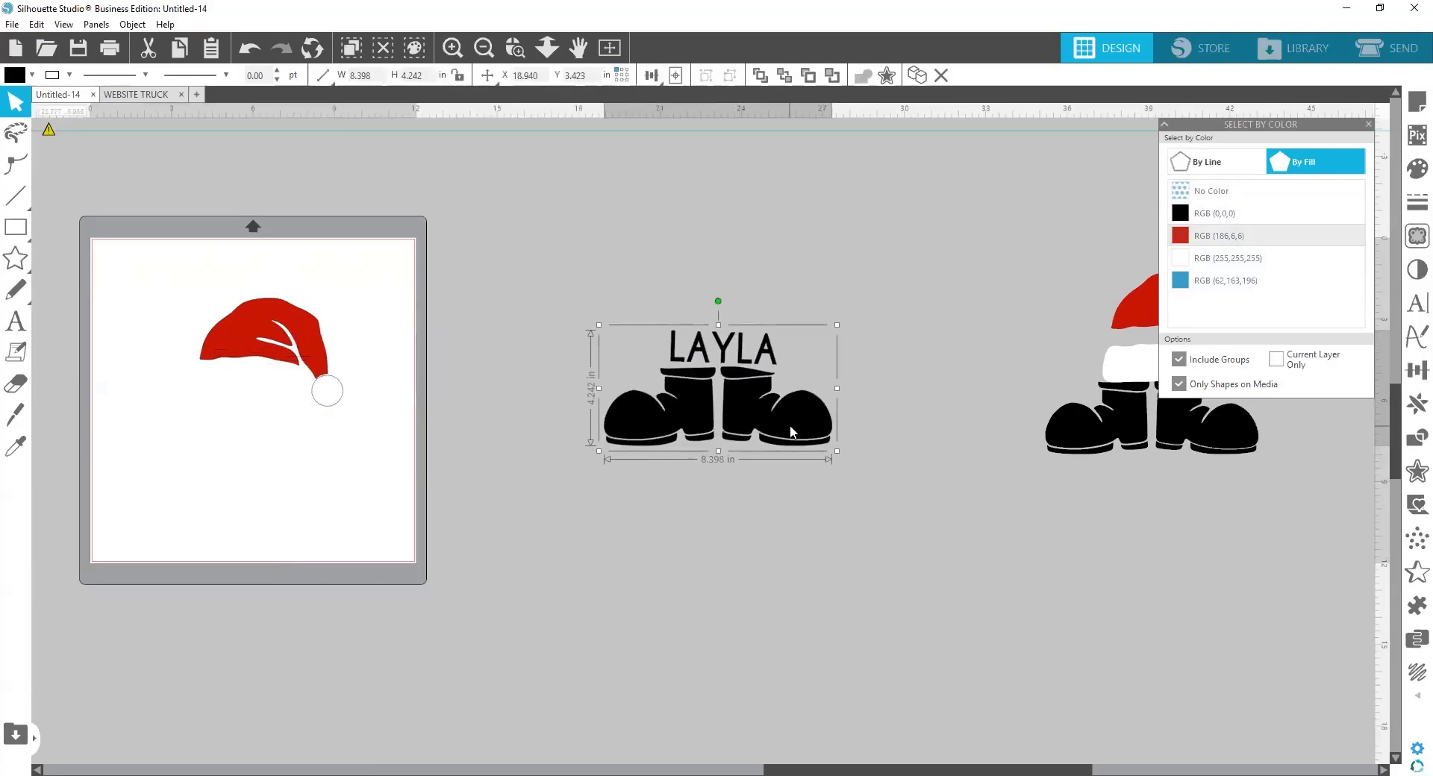
Move the white pom-pom and the red hat to new positions on the mat separately
{"action": "left_click_drag", "start_coordinate": [329, 406], "coordinate": [320, 457]}
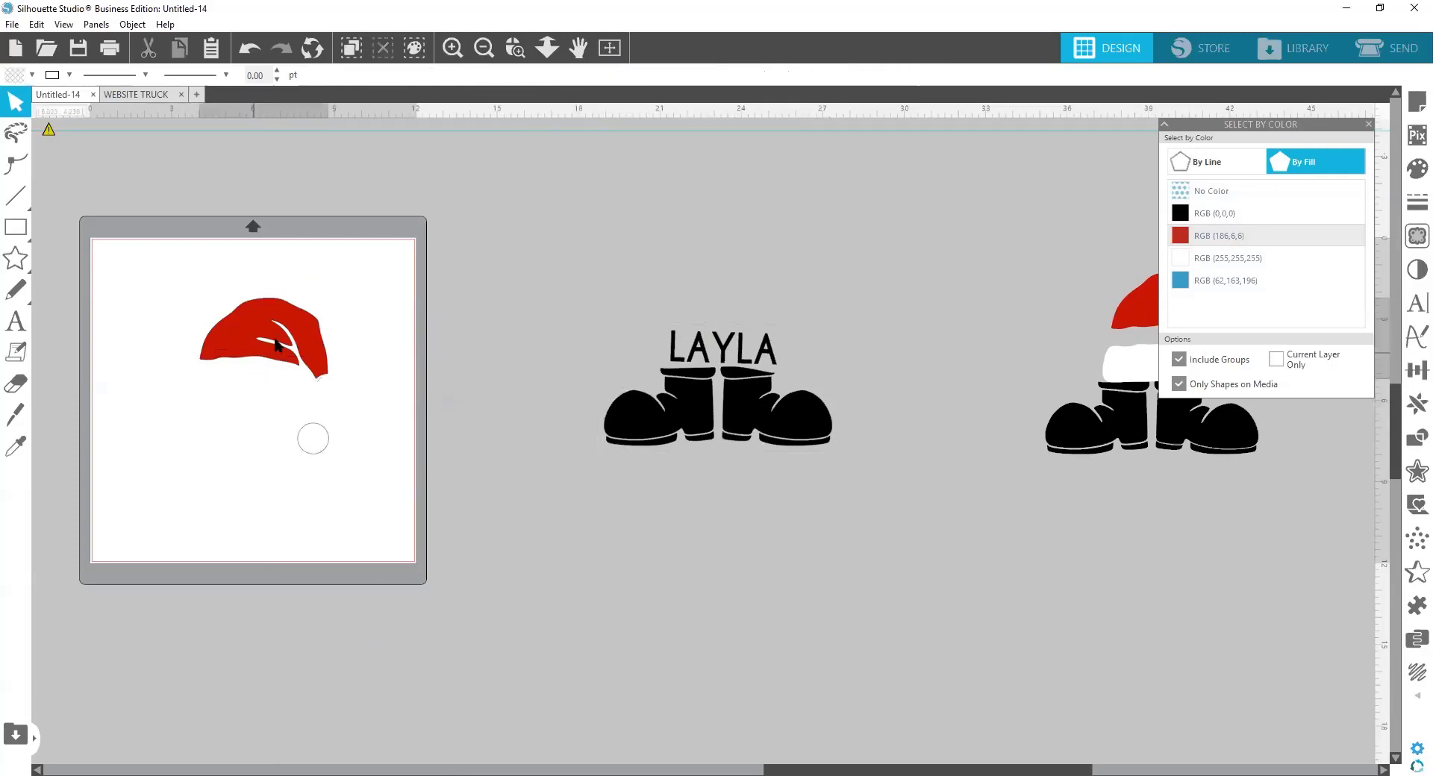
{"action": "left_click_drag", "start_coordinate": [255, 362], "coordinate": [269, 351]}
{"action": "left_click", "coordinate": [299, 421]}
{"action": "left_click_drag", "start_coordinate": [317, 434], "coordinate": [293, 394]}
{"action": "left_click", "coordinate": [451, 424]}
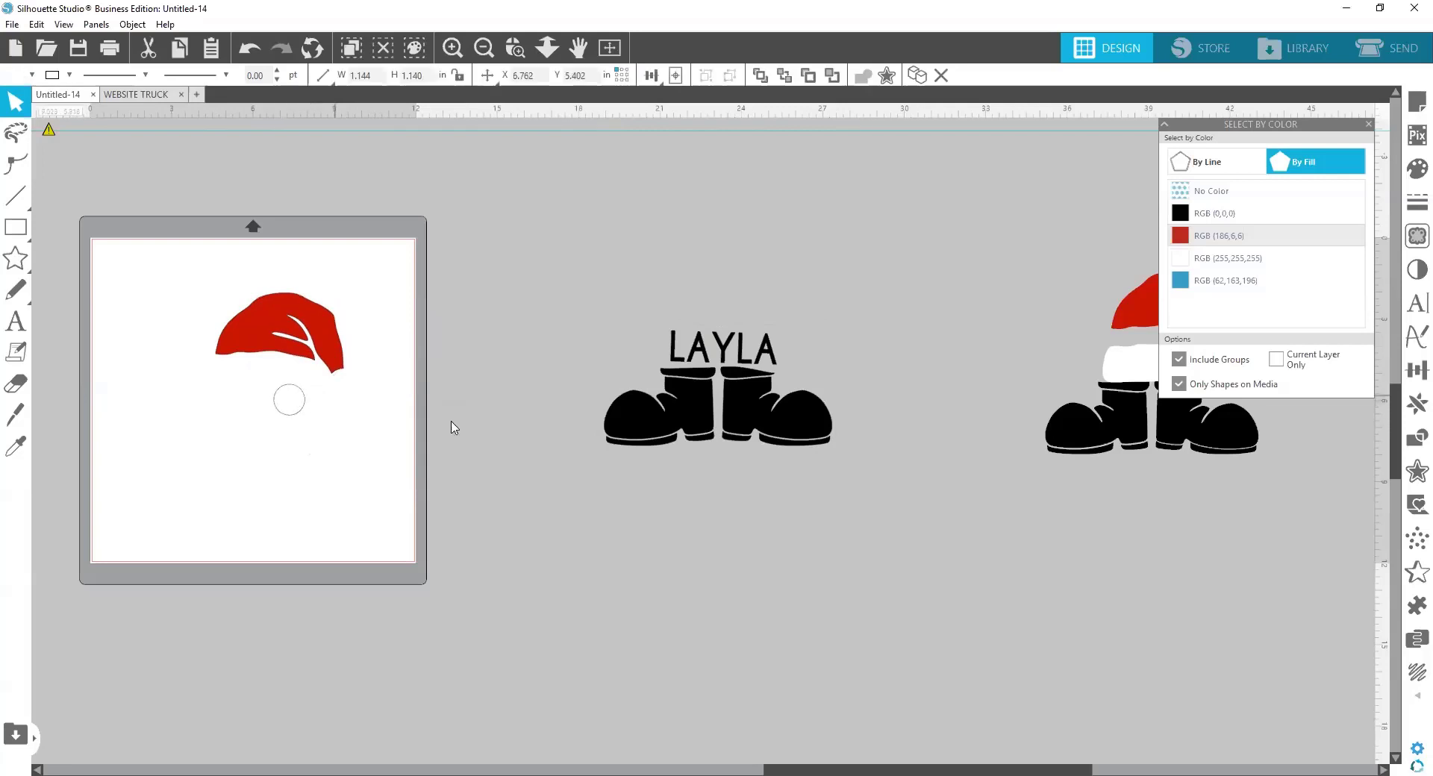
Reassemble the Santa on the mat by placing the name and boots under the hat and the pom-pom at its tip
{"action": "left_click_drag", "start_coordinate": [667, 431], "coordinate": [206, 448]}
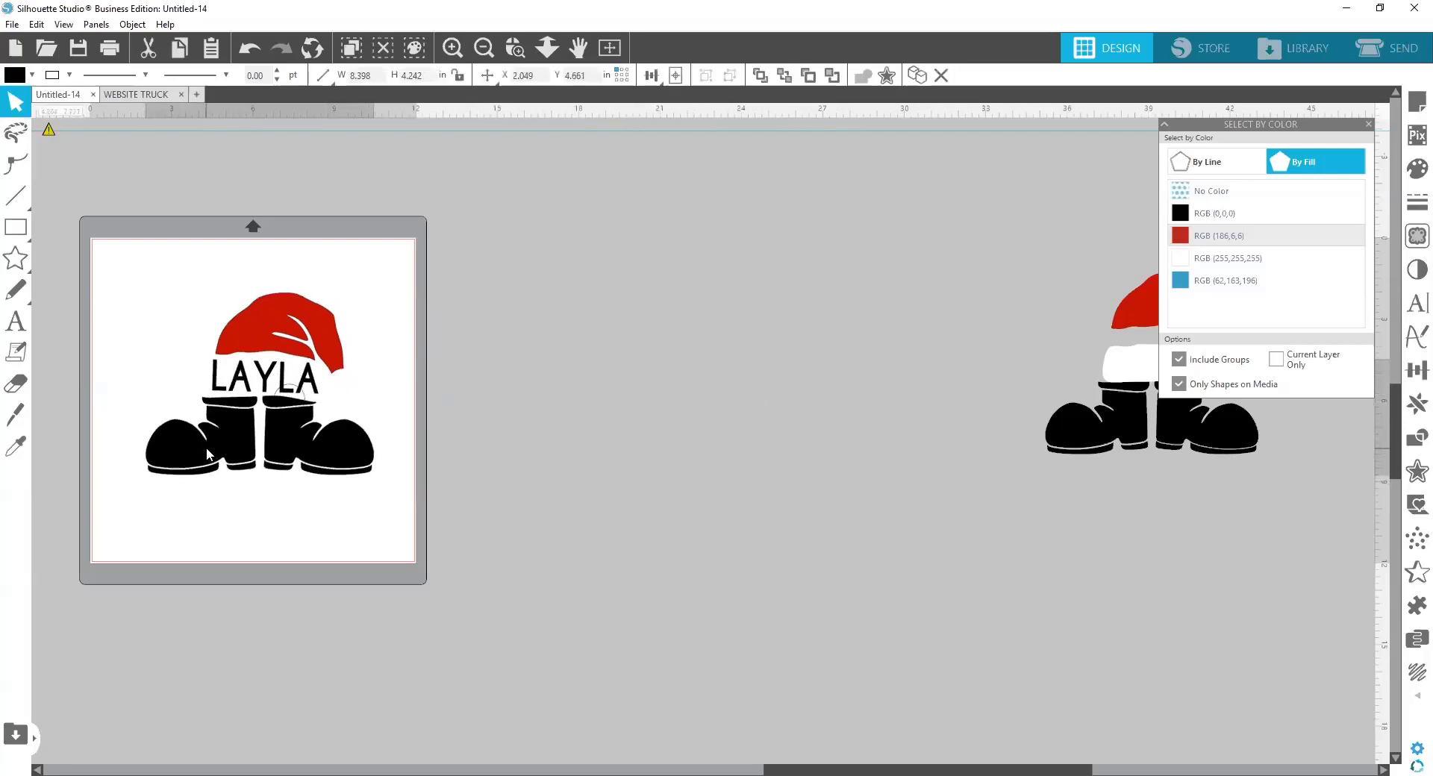
{"action": "left_click", "coordinate": [253, 504]}
{"action": "left_click_drag", "start_coordinate": [297, 404], "coordinate": [349, 389]}
{"action": "left_click_drag", "start_coordinate": [240, 478], "coordinate": [277, 428]}
Group all the pieces of the name Santa on the mat
{"action": "left_click_drag", "start_coordinate": [147, 271], "coordinate": [415, 520]}
{"action": "right_click", "coordinate": [299, 423]}
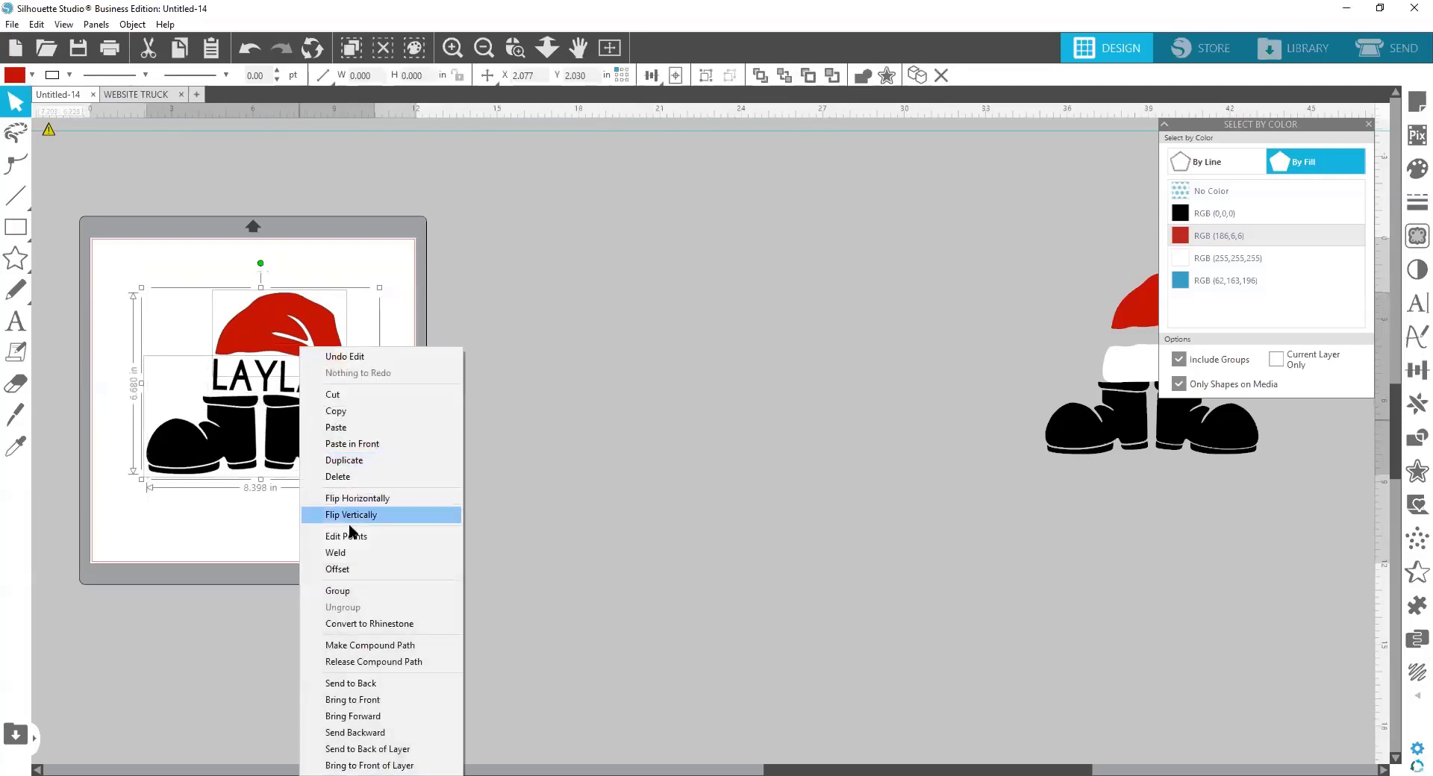
{"action": "left_click", "coordinate": [342, 591]}
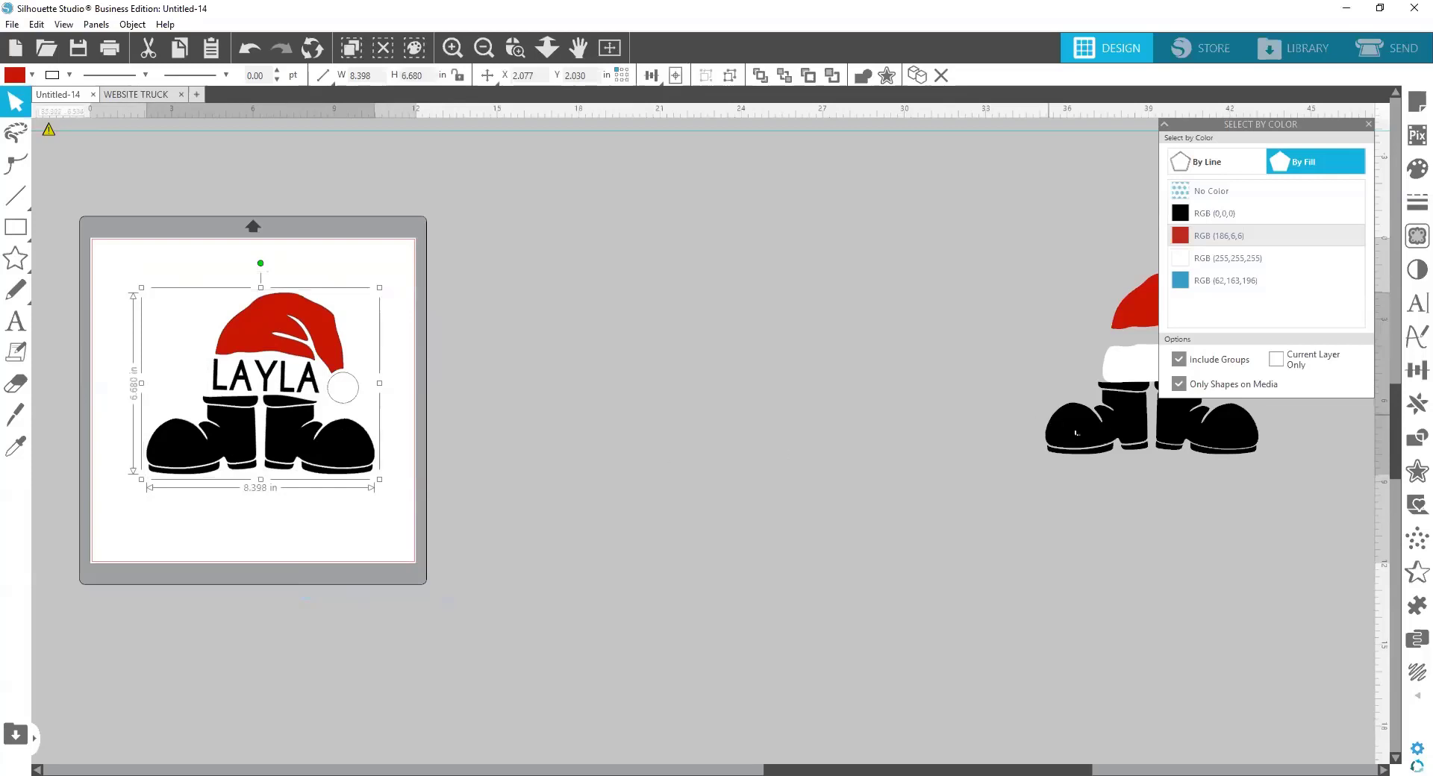
Move the original Santa closer to the mat, beside the name Santa
{"action": "left_click_drag", "start_coordinate": [1116, 419], "coordinate": [742, 407]}
{"action": "left_click", "coordinate": [741, 462]}
{"action": "left_click", "coordinate": [477, 414]}
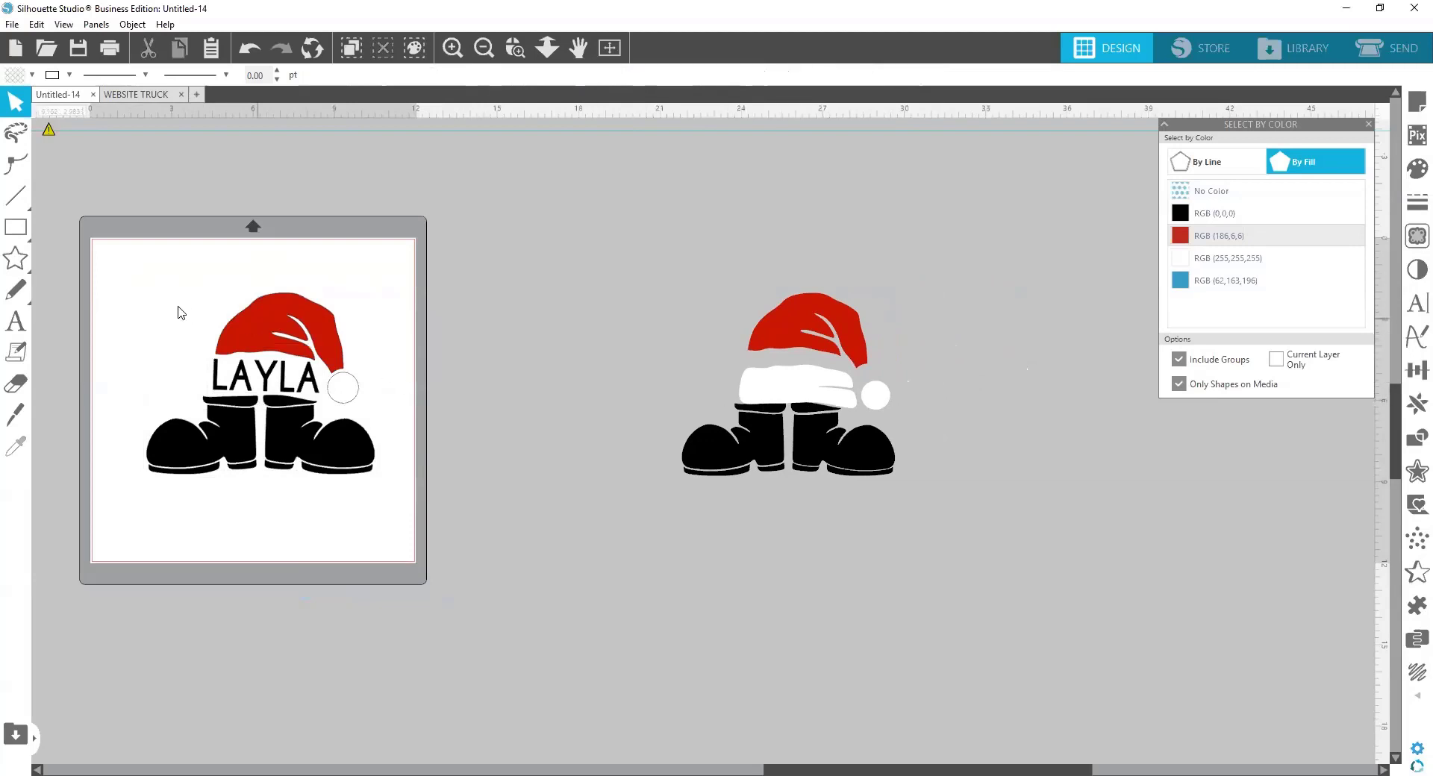
{"action": "left_click_drag", "start_coordinate": [125, 274], "coordinate": [458, 478]}
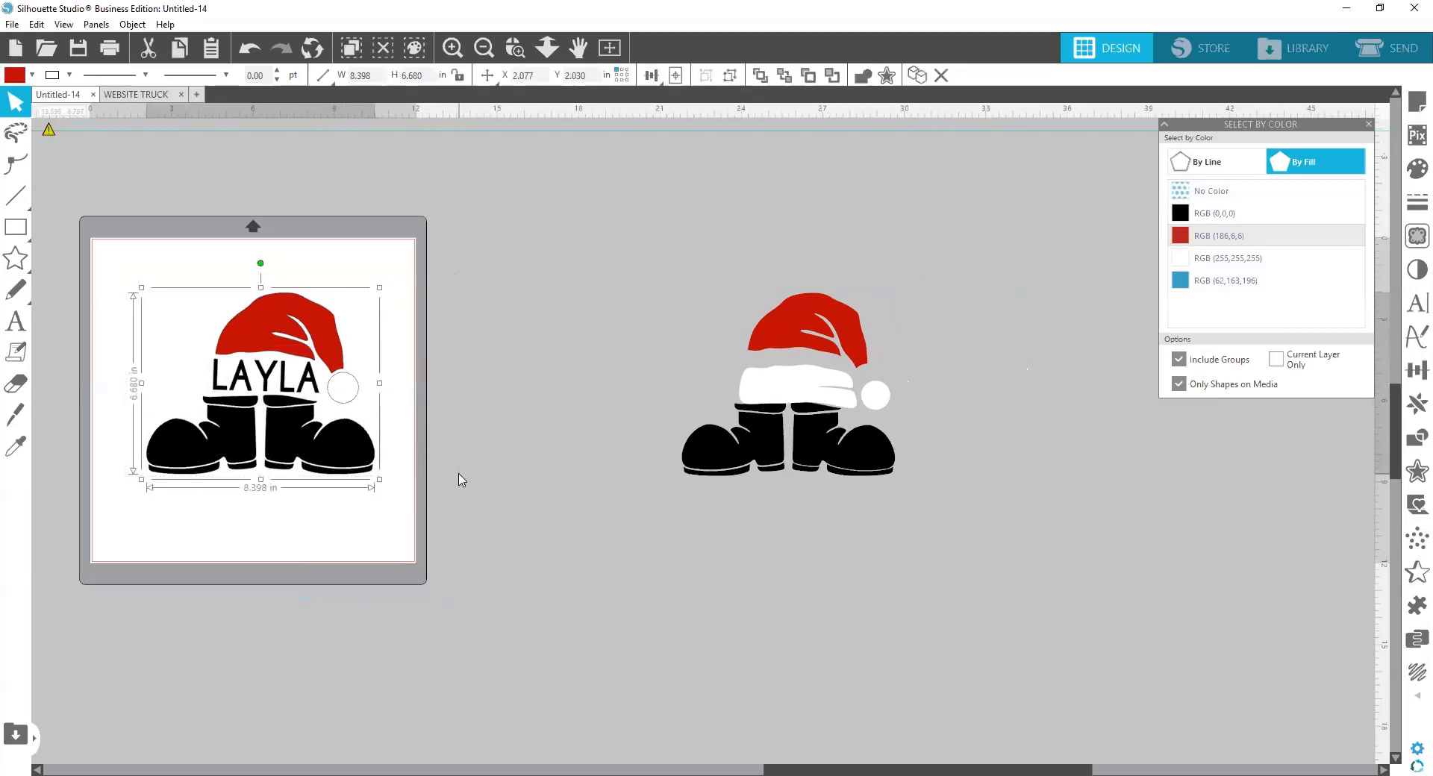
{"action": "left_click", "coordinate": [791, 398]}
{"action": "left_click_drag", "start_coordinate": [791, 398], "coordinate": [647, 404]}
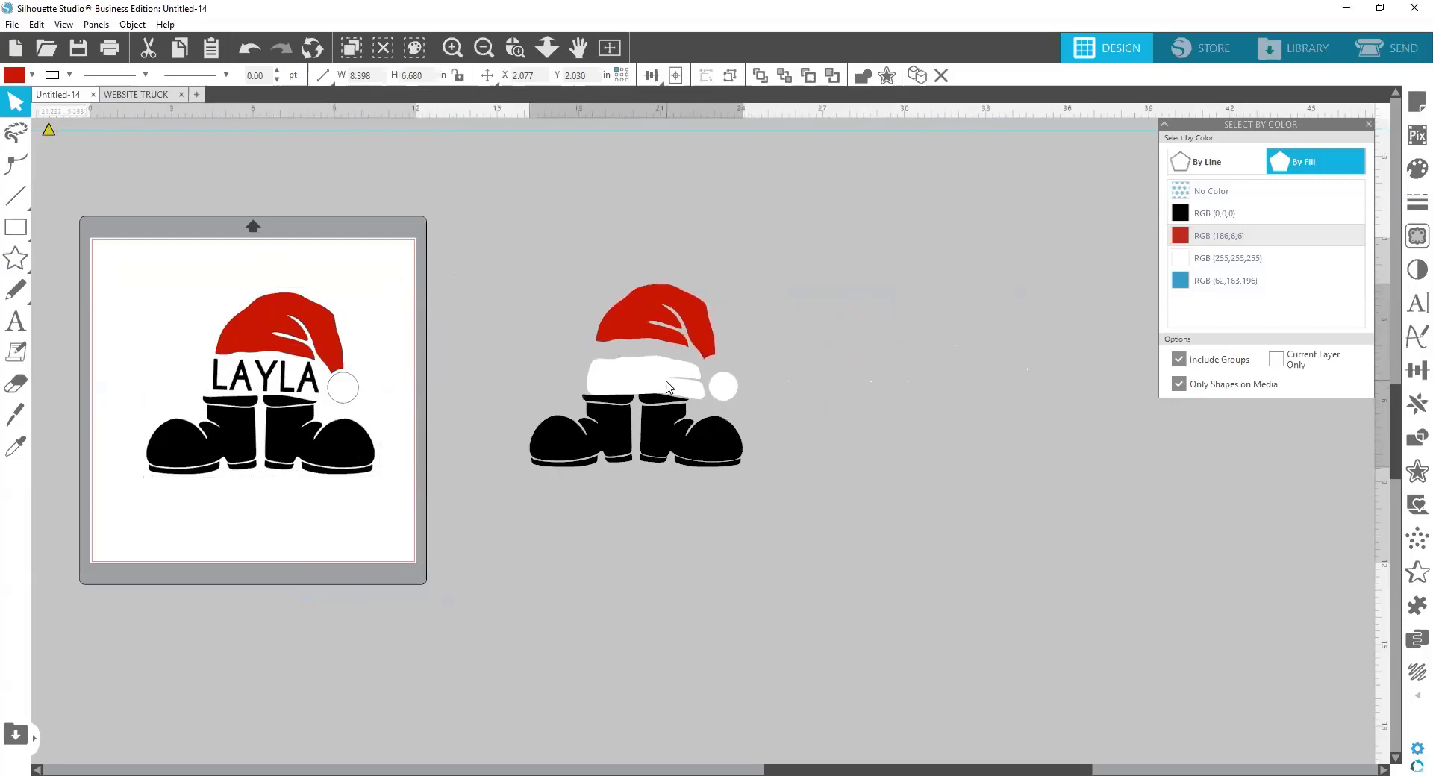
{"action": "left_click", "coordinate": [832, 432]}
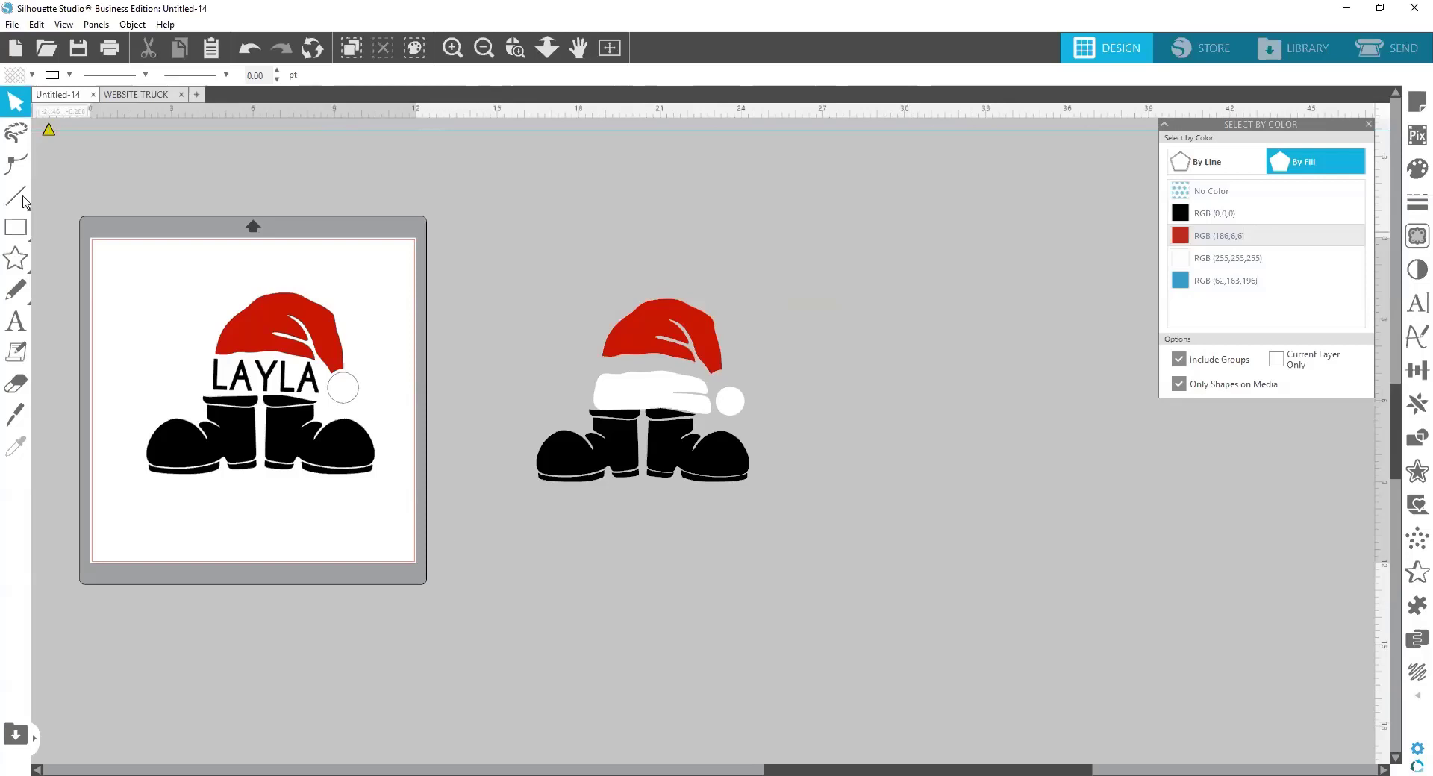
Save the design to the Downloads folder as an SVG named SANTA TEST, replacing the existing file
{"action": "left_click", "coordinate": [12, 24]}
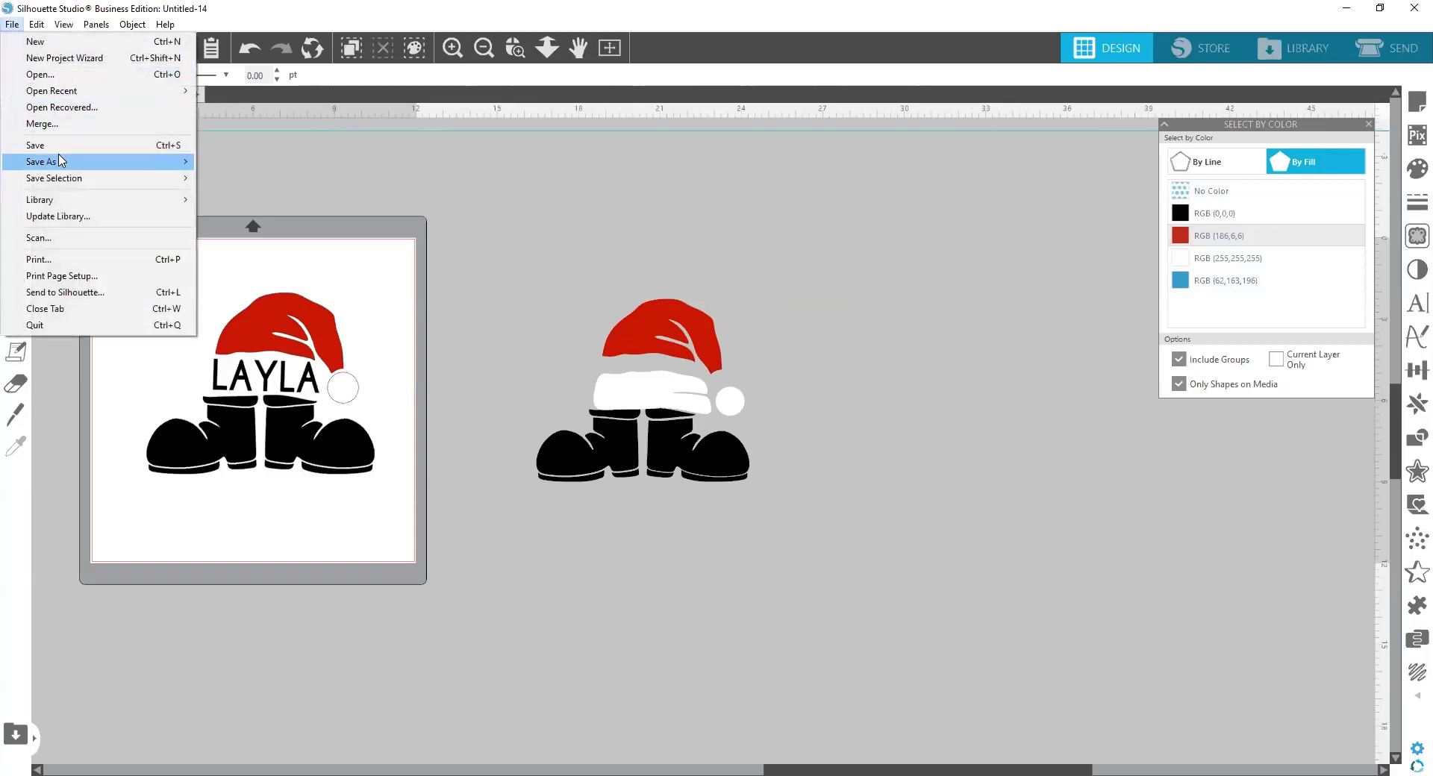
{"action": "mouse_move", "coordinate": [62, 166]}
{"action": "left_click", "coordinate": [274, 162]}
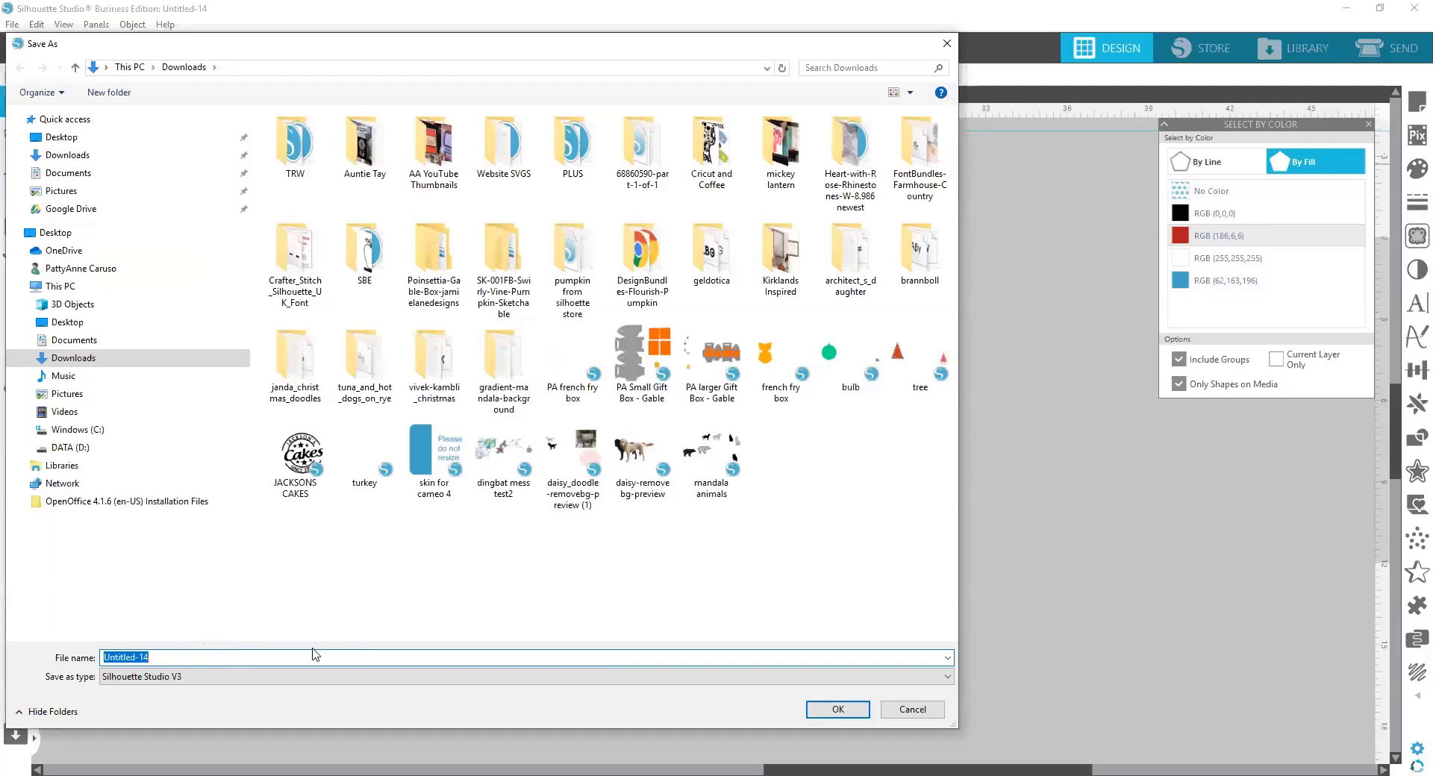
{"action": "type", "text": "SANTA "}
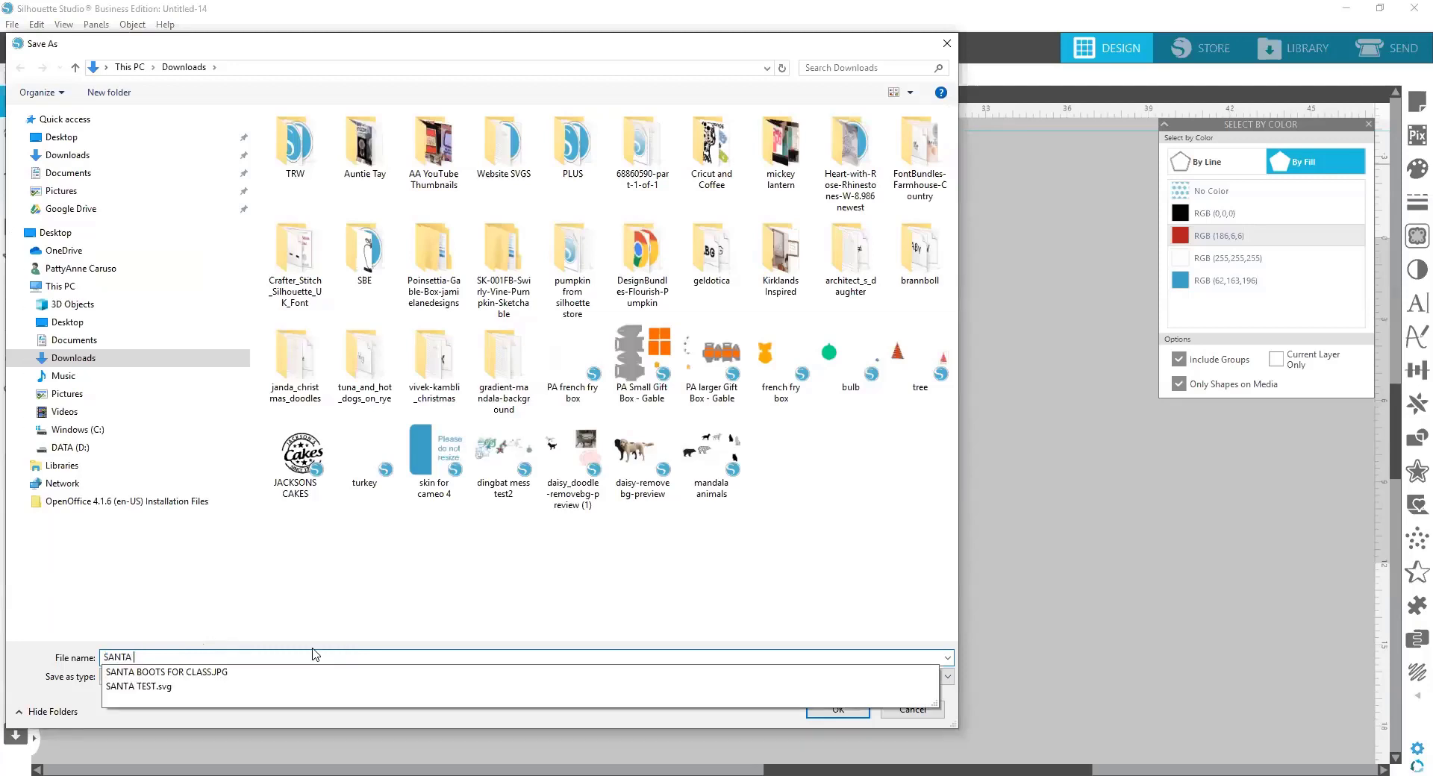
{"action": "type", "text": "TEST"}
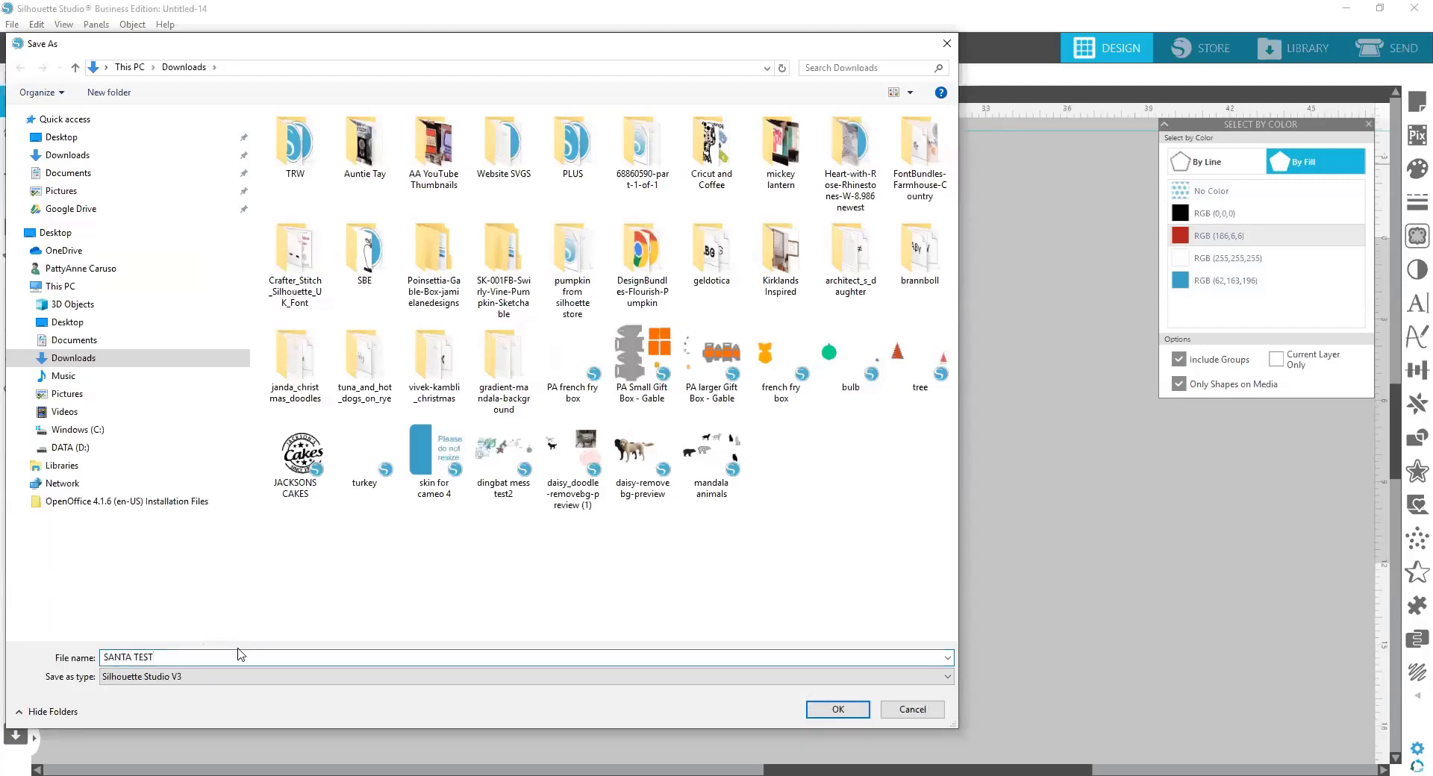
{"action": "left_click", "coordinate": [183, 678]}
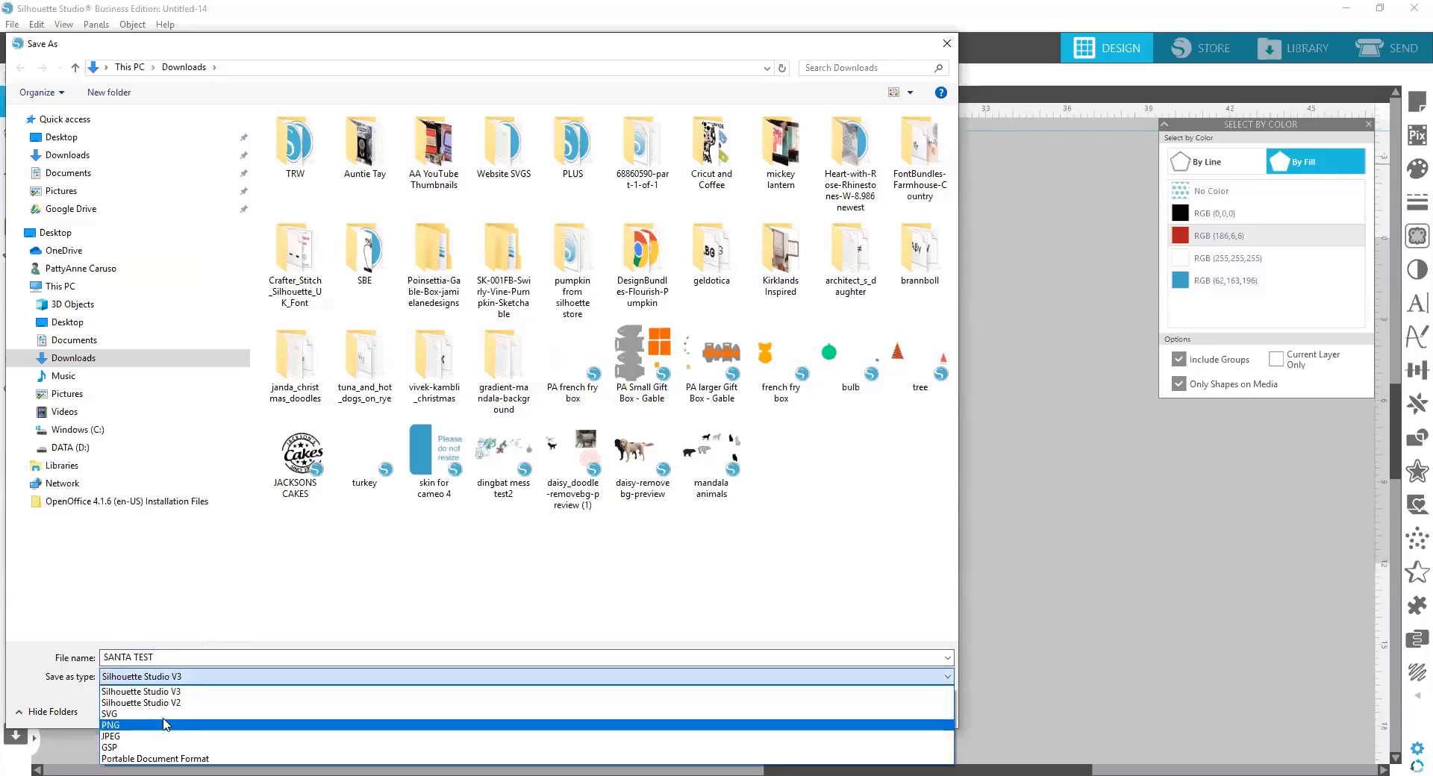
{"action": "left_click", "coordinate": [149, 714]}
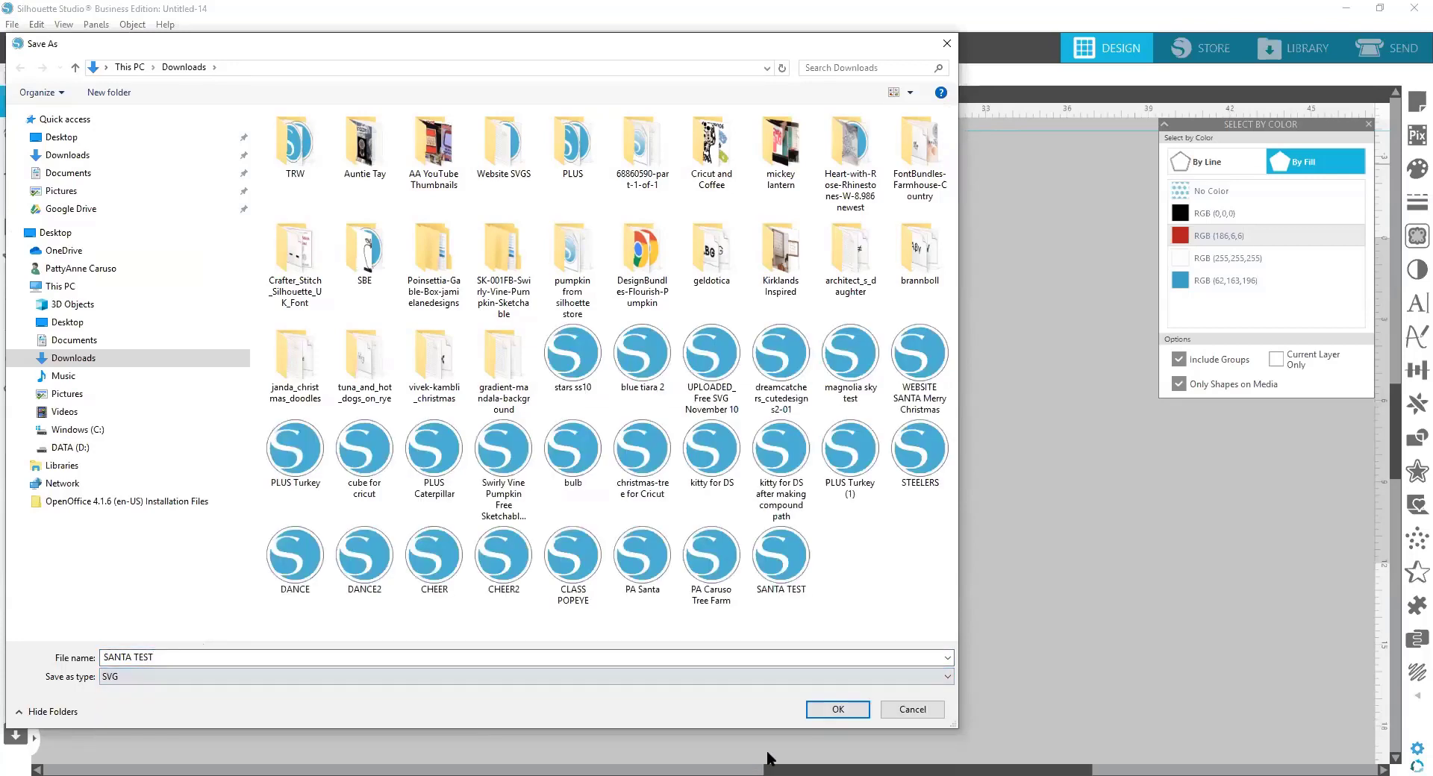
{"action": "left_click", "coordinate": [830, 706]}
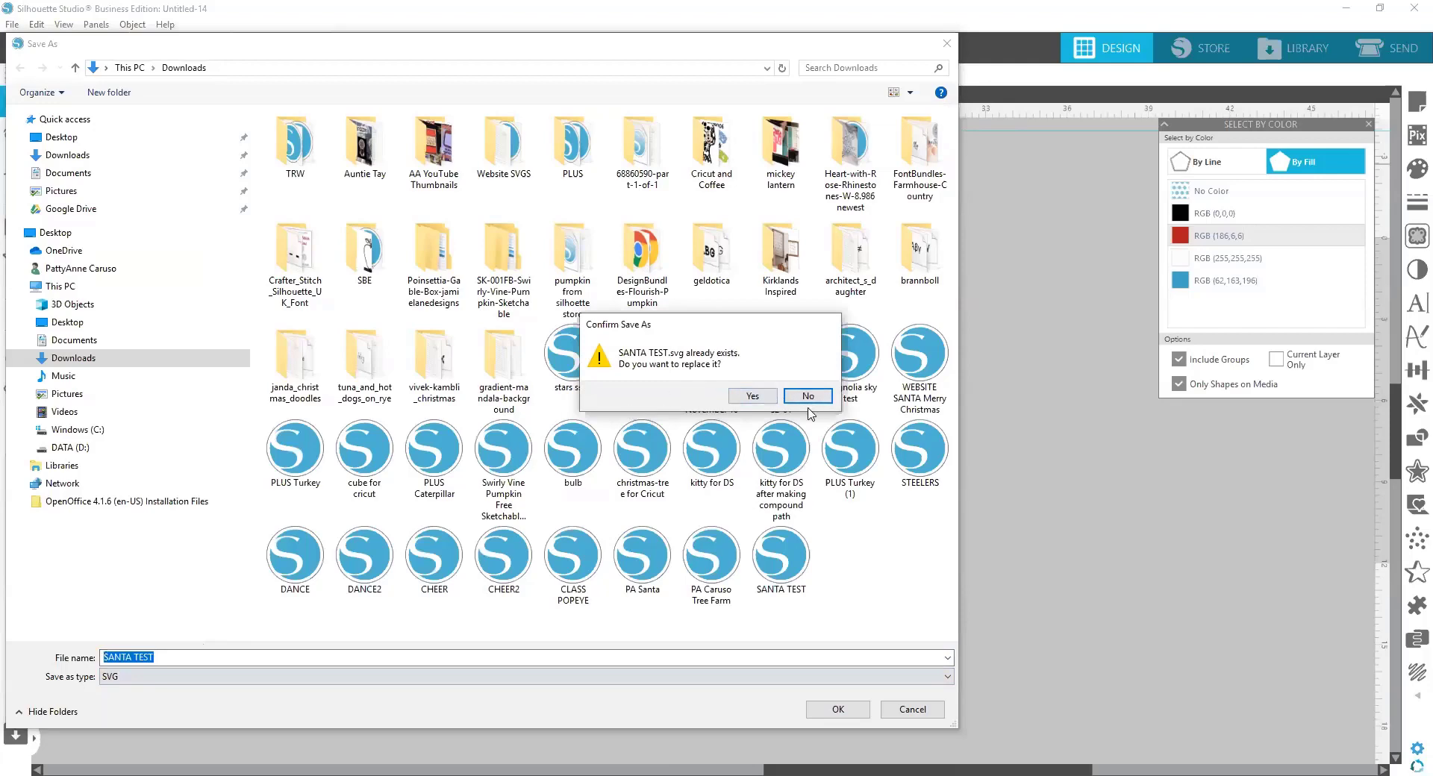
{"action": "left_click", "coordinate": [755, 400]}
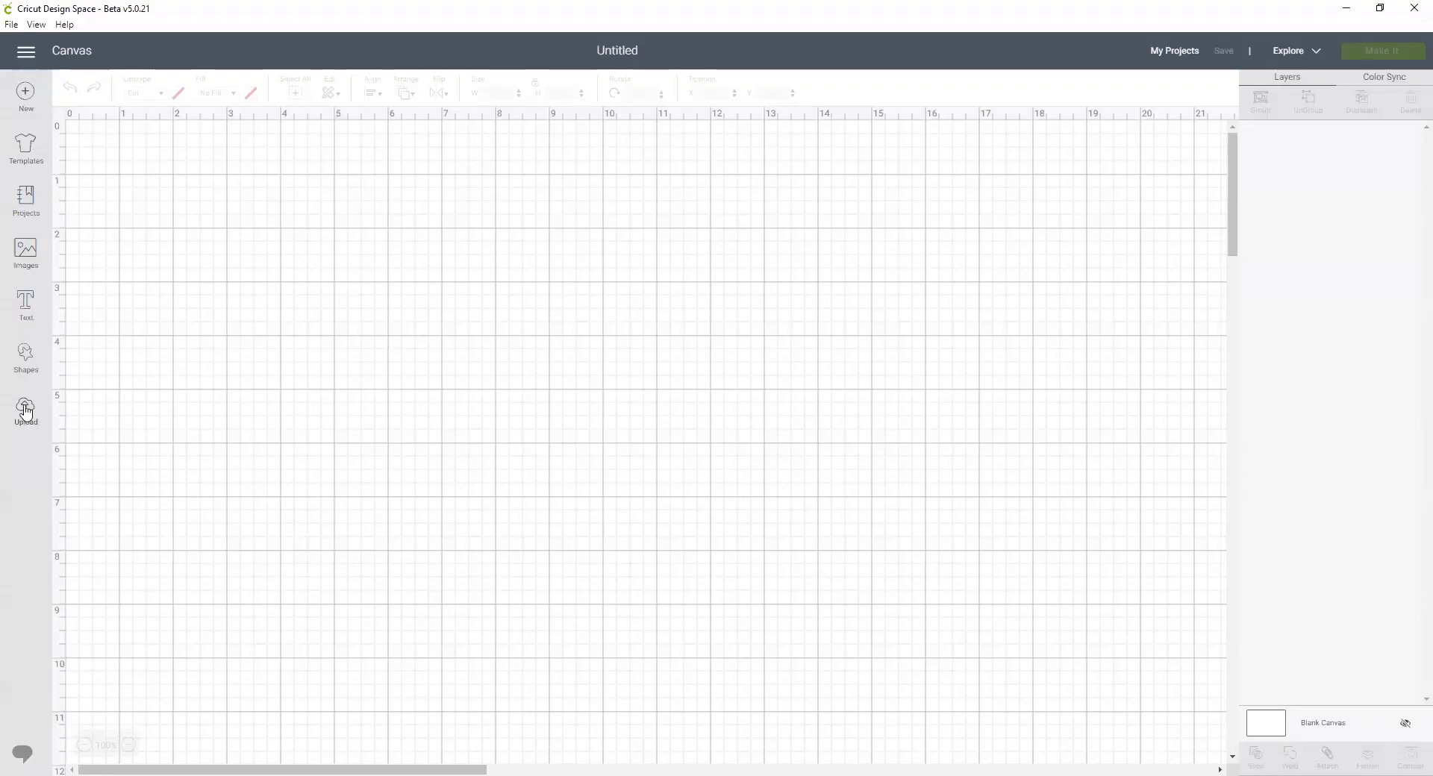
Switch to Cricut Design Space and choose the SANTA TEST SVG from Downloads as an image upload
{"action": "left_click", "coordinate": [26, 409]}
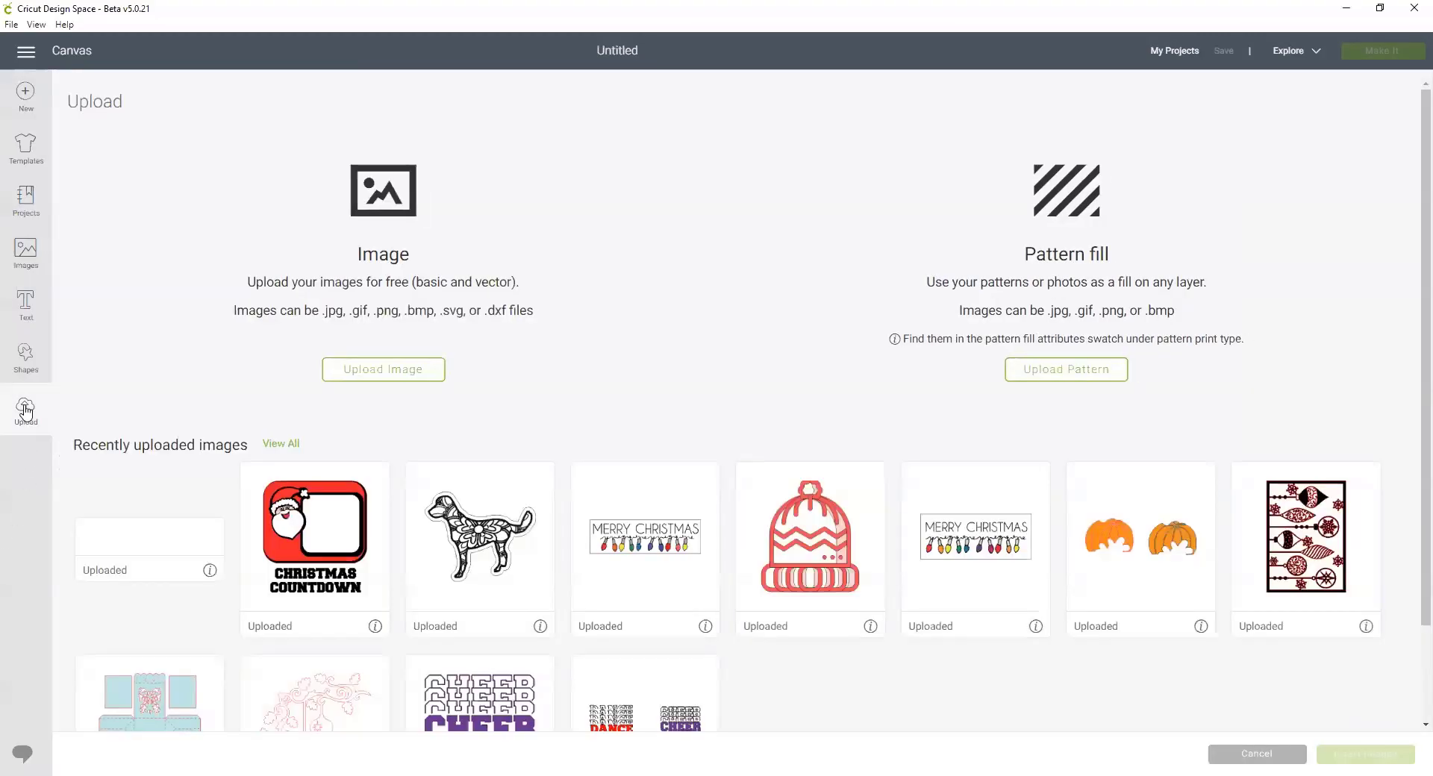
{"action": "left_click", "coordinate": [376, 370]}
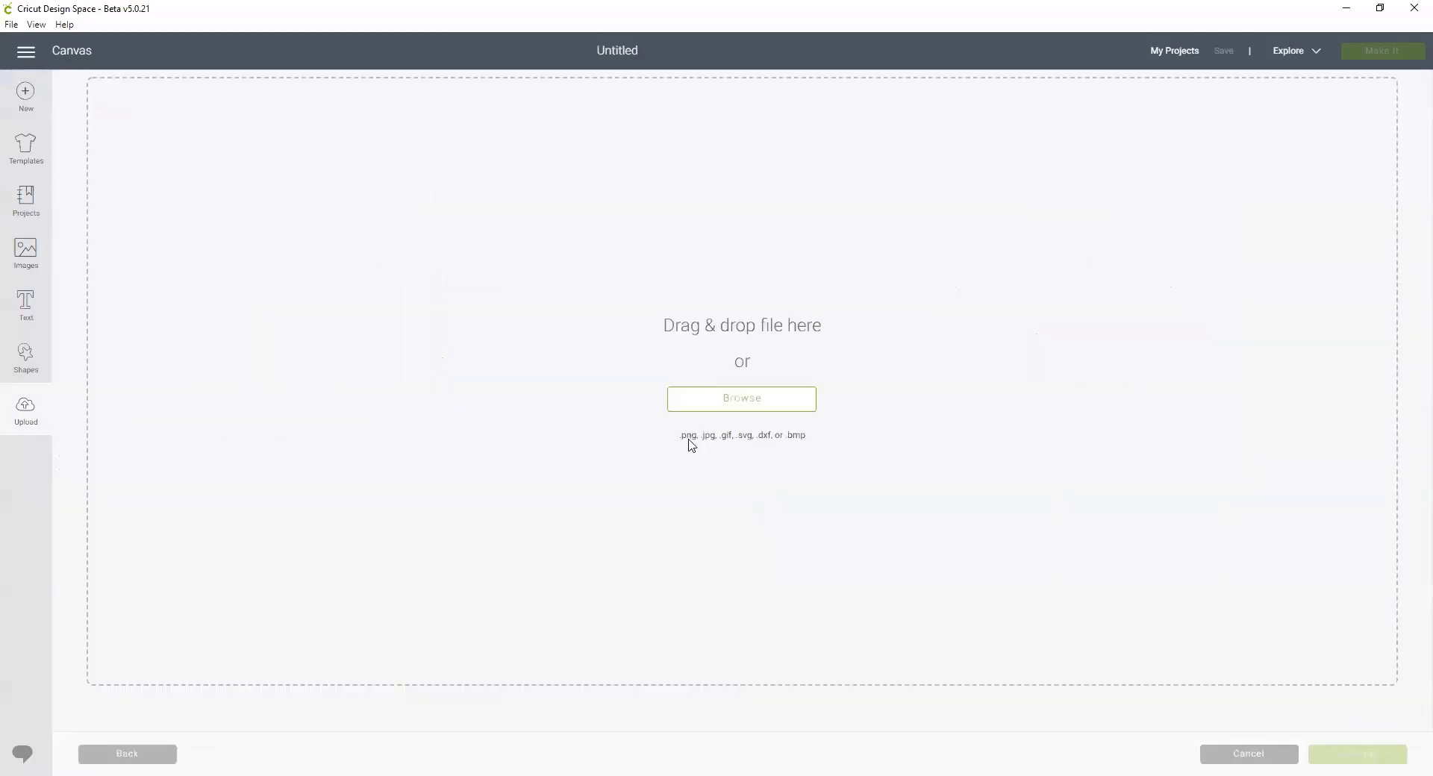
{"action": "left_click", "coordinate": [759, 409]}
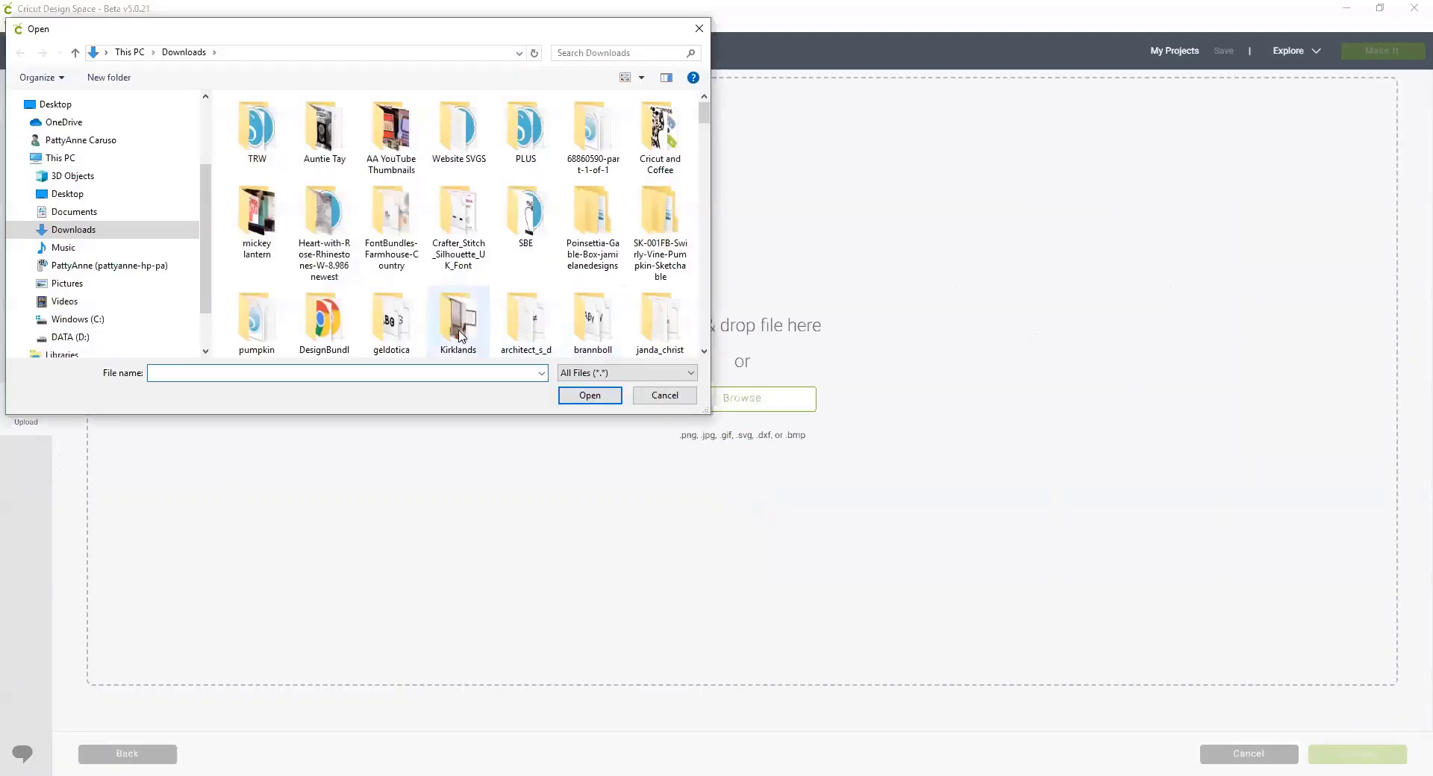
{"action": "scroll", "coordinate": [478, 289], "scroll_direction": "down", "scroll_amount": 5}
{"action": "scroll", "coordinate": [493, 289], "scroll_direction": "down", "scroll_amount": 15}
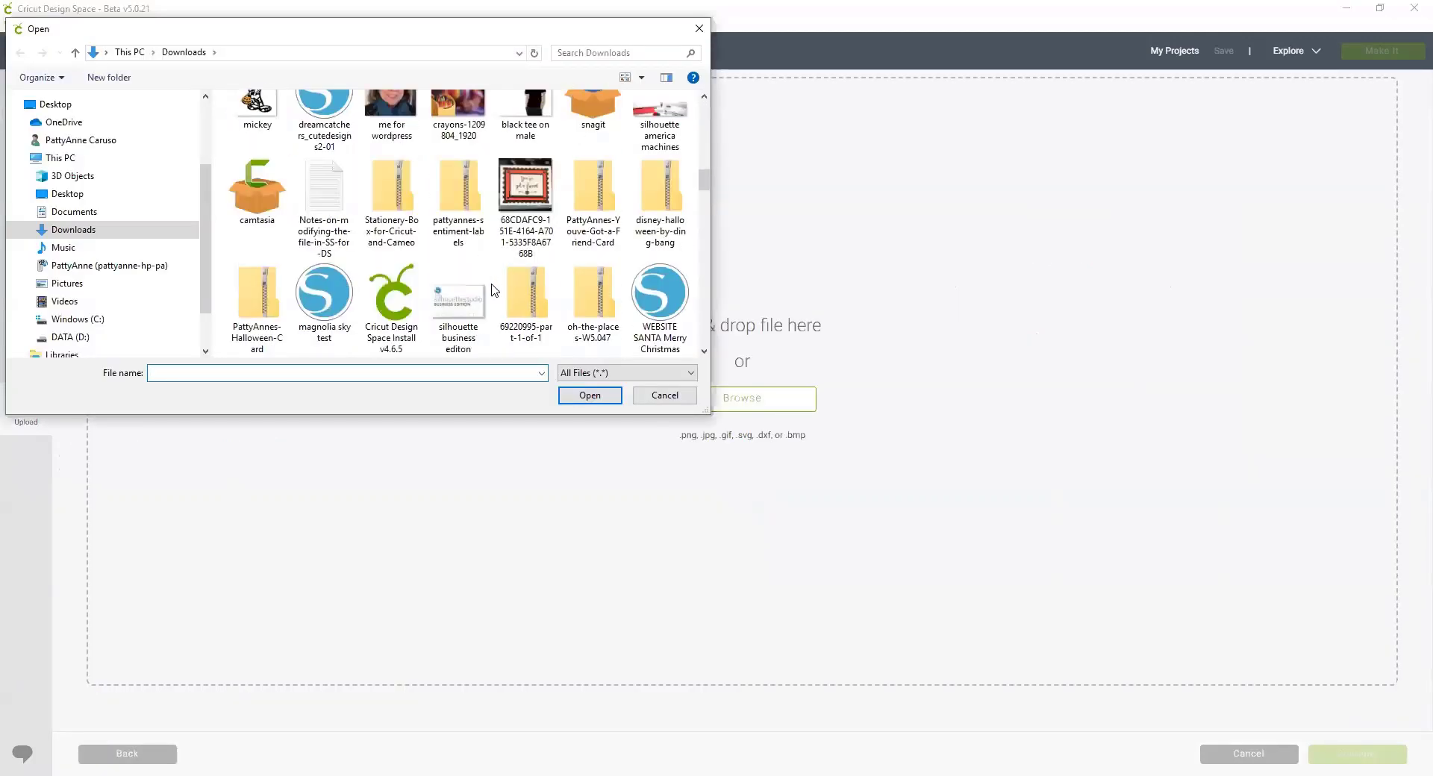
{"action": "scroll", "coordinate": [500, 289], "scroll_direction": "down", "scroll_amount": 10}
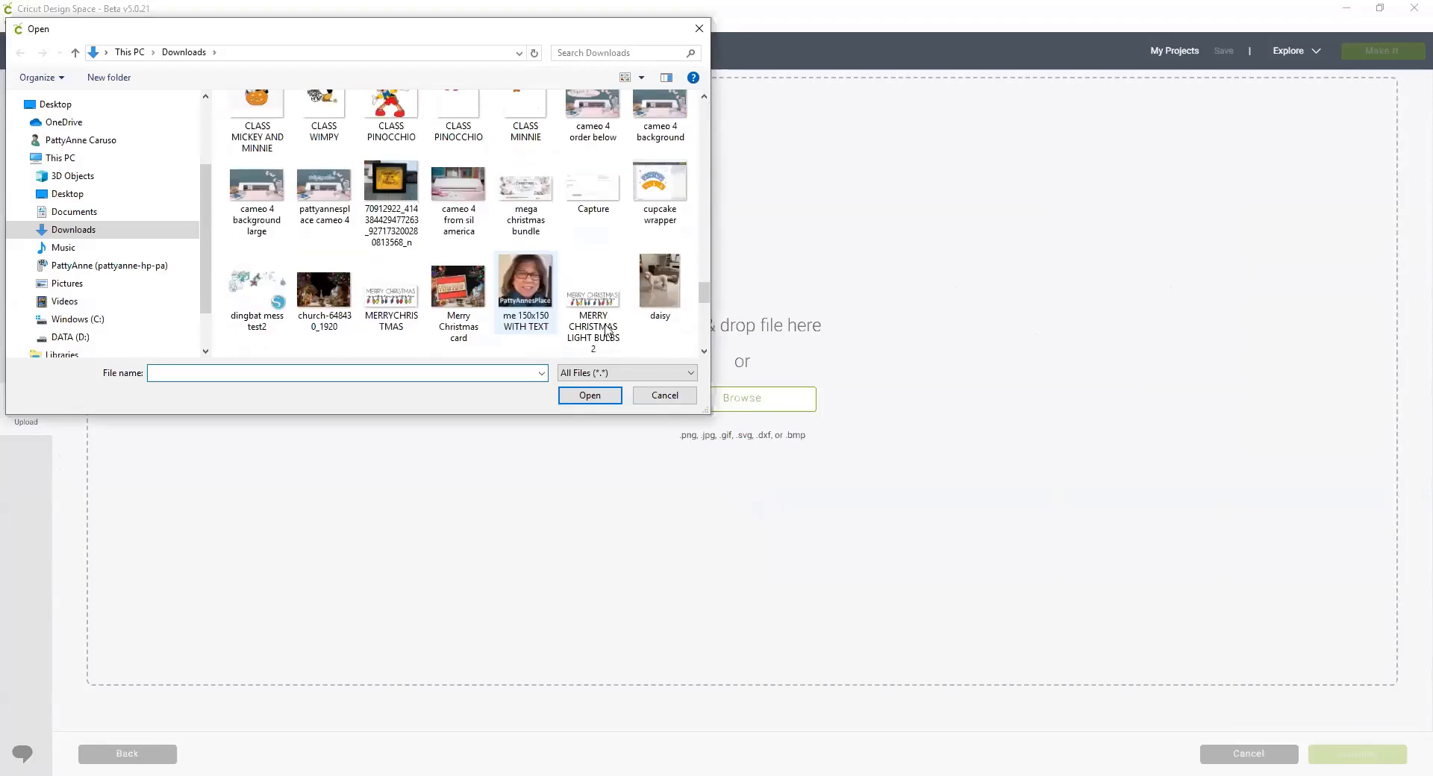
{"action": "left_click", "coordinate": [263, 330]}
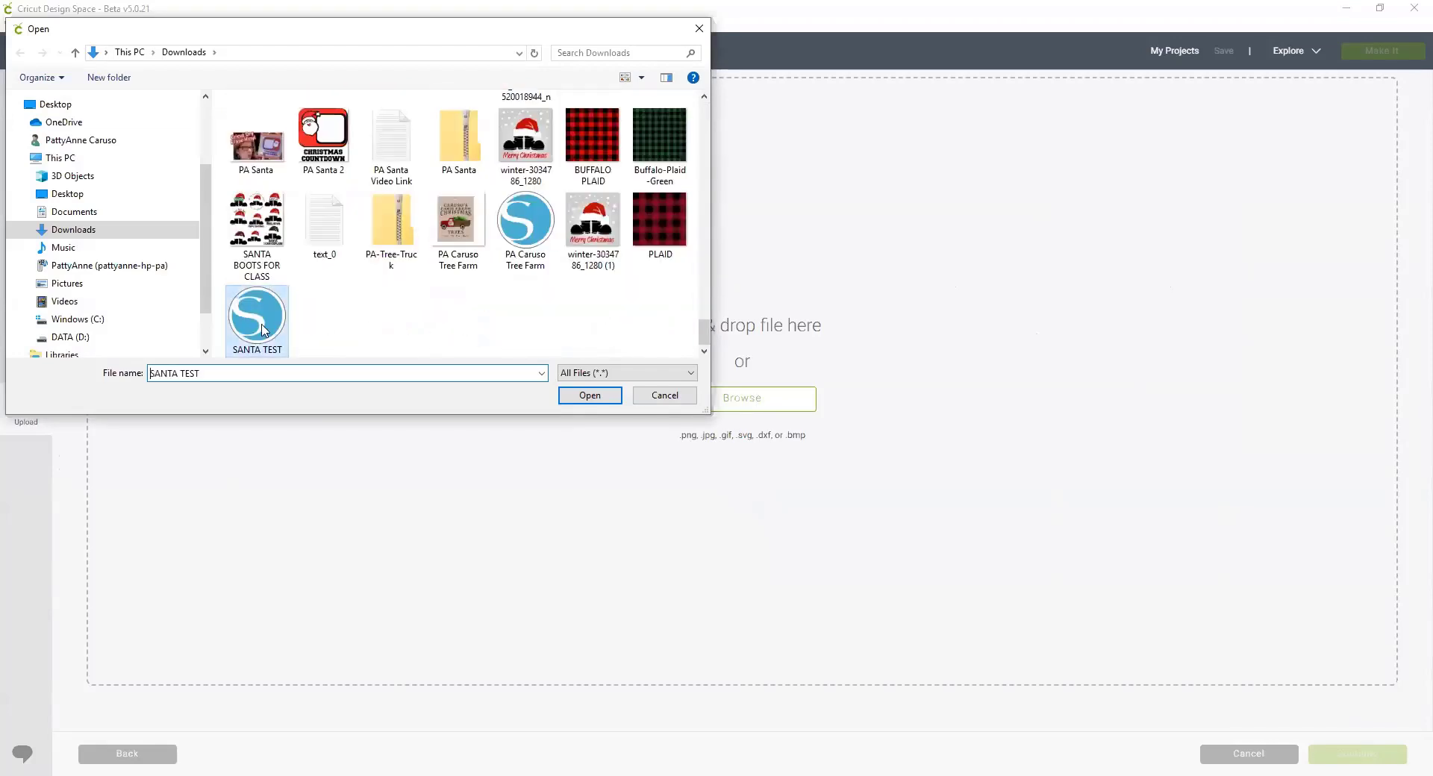
{"action": "double_click", "coordinate": [263, 330]}
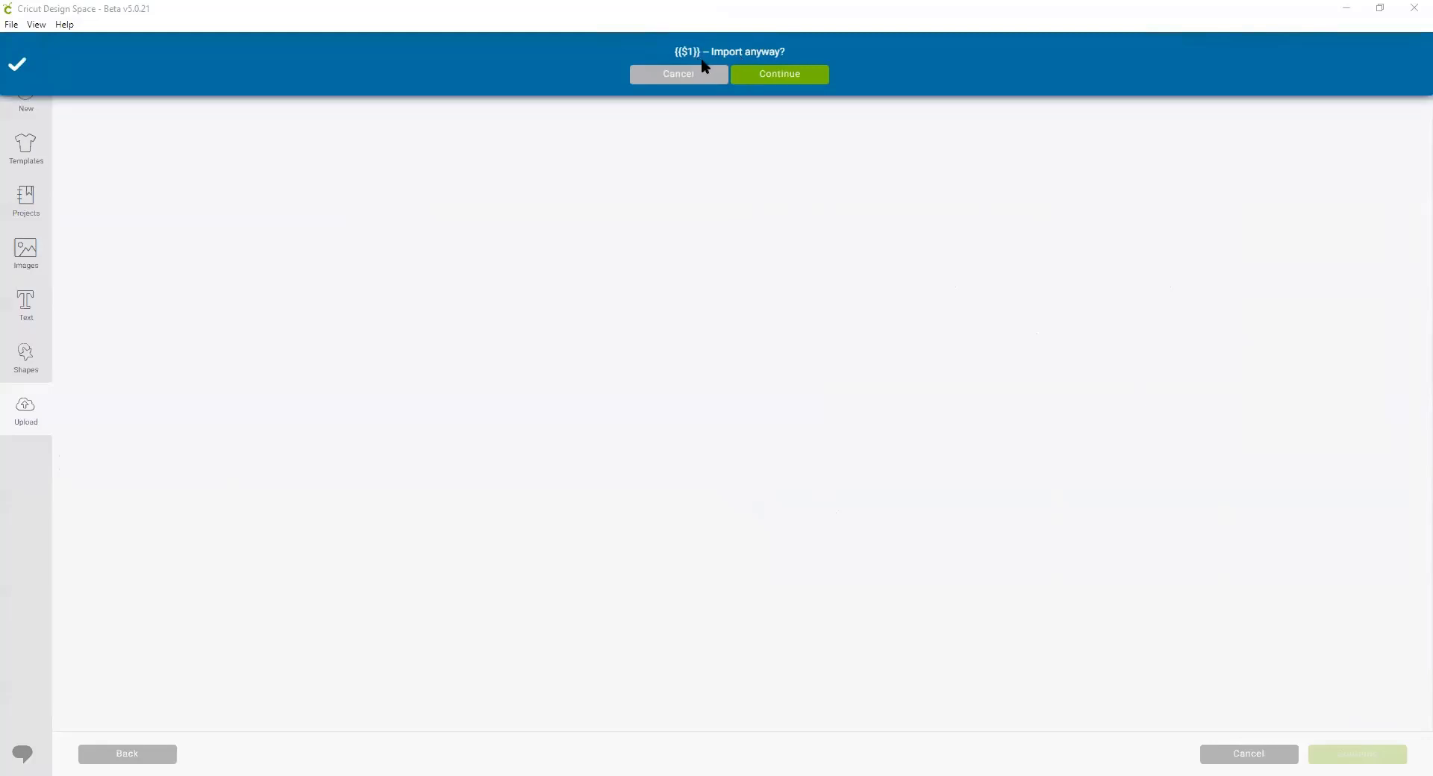
Import and save the SANTA TEST image, insert it on the canvas and shift it slightly down and left
{"action": "left_click", "coordinate": [777, 75]}
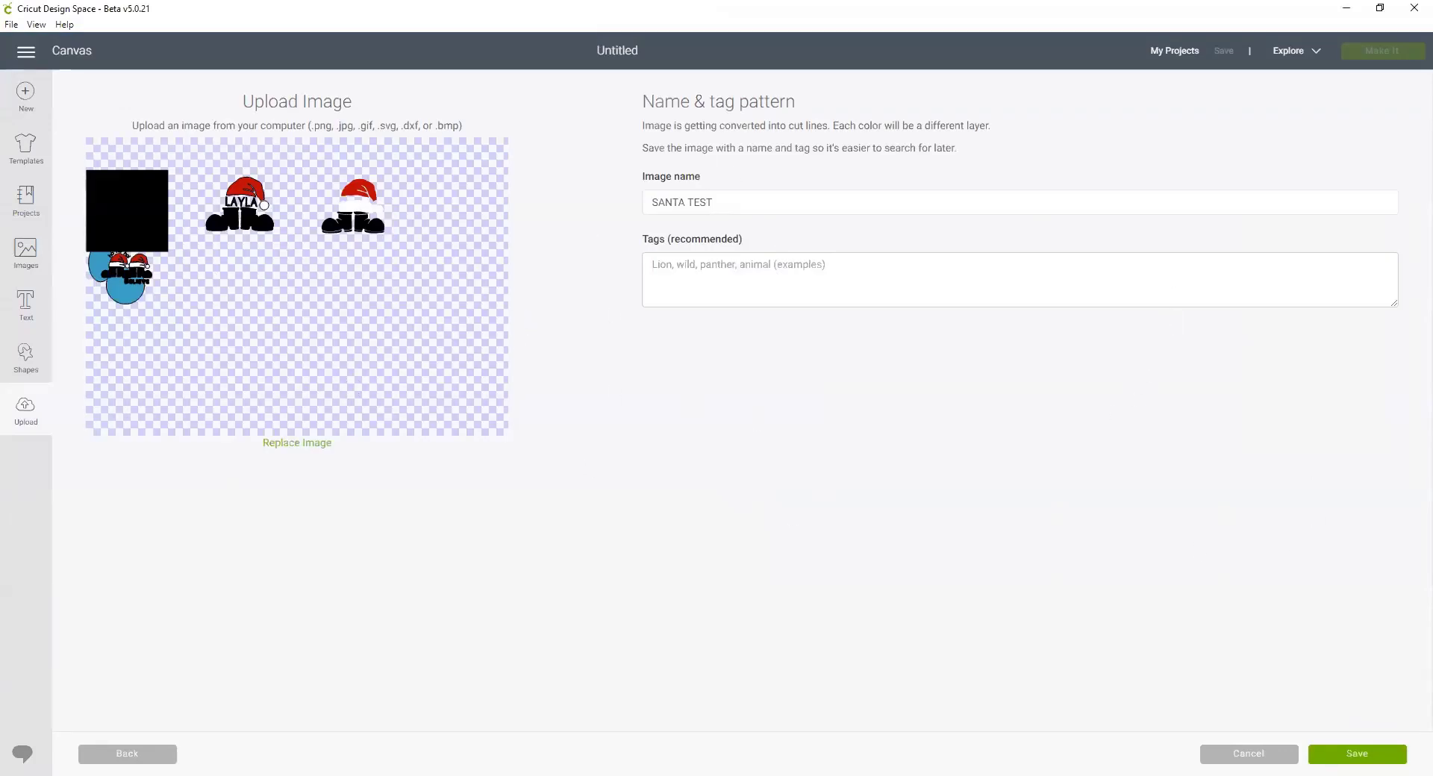
{"action": "left_click", "coordinate": [1359, 755]}
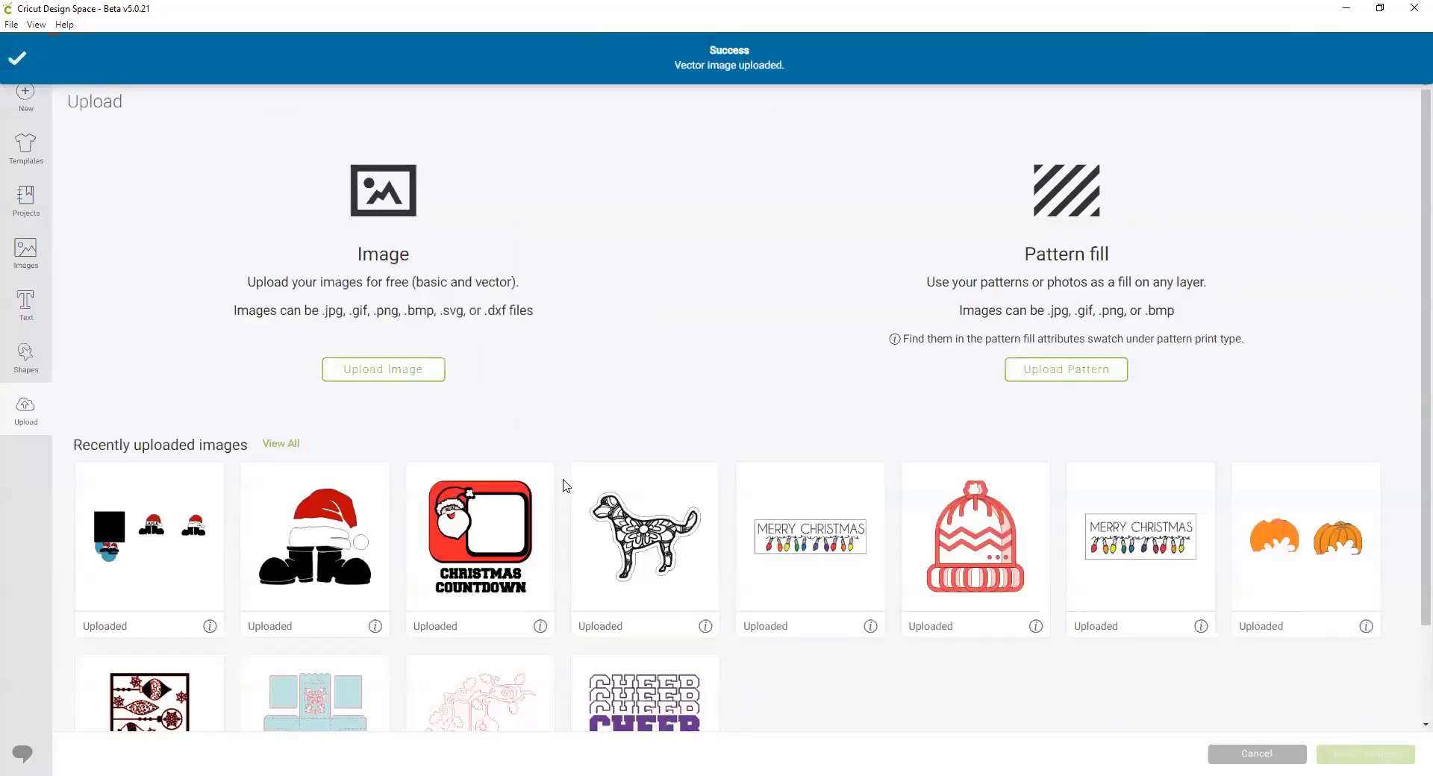
{"action": "left_click", "coordinate": [186, 553]}
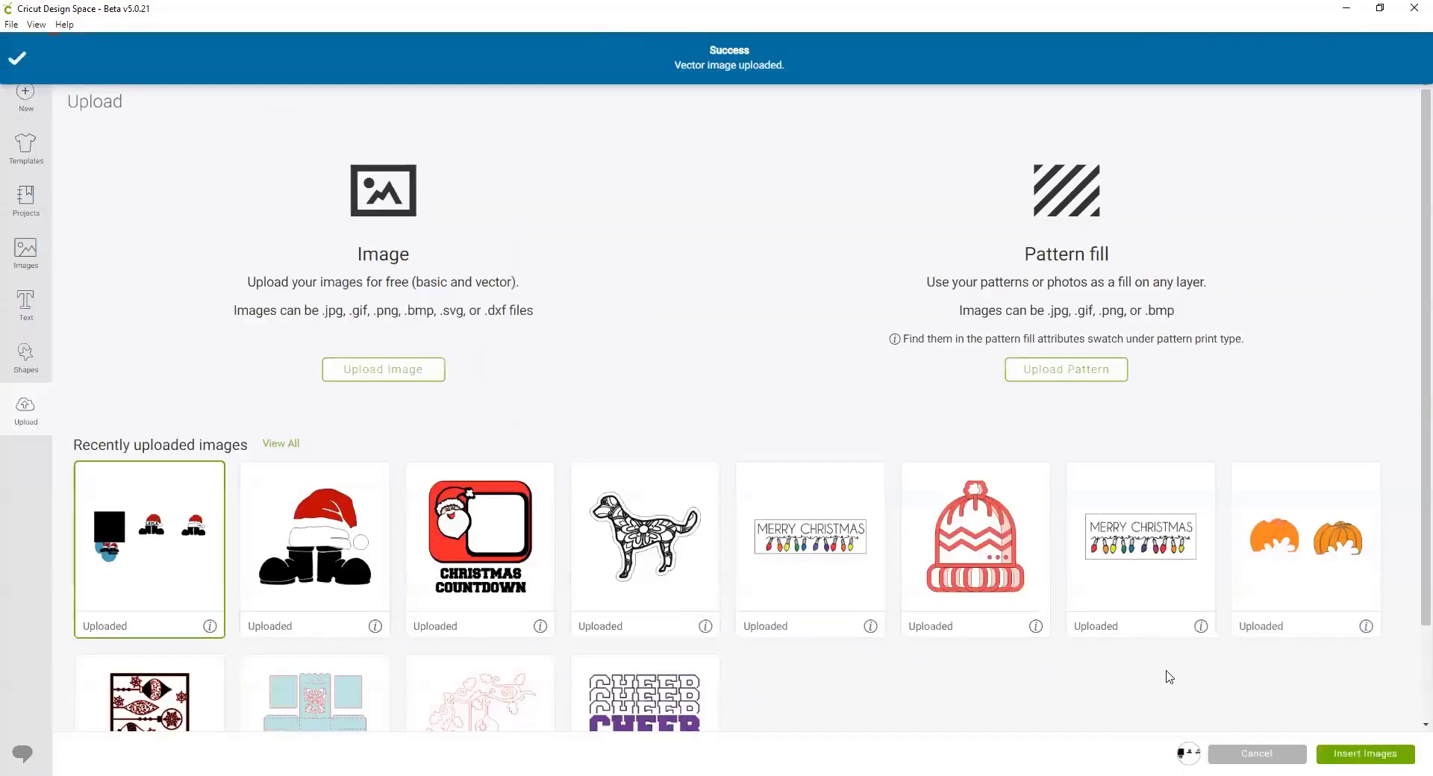
{"action": "left_click", "coordinate": [1352, 755]}
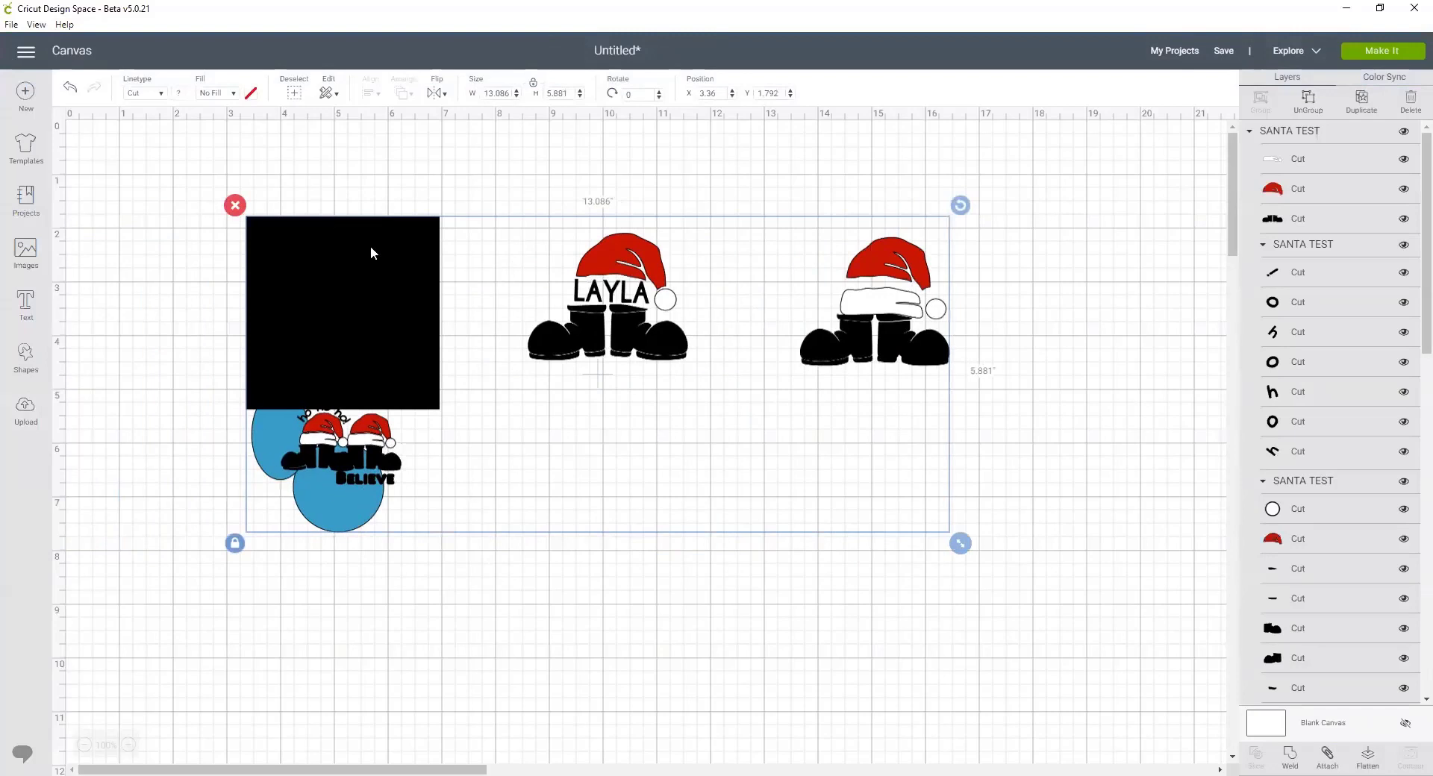
{"action": "mouse_move", "coordinate": [264, 302]}
{"action": "left_mouse_down"}
{"action": "mouse_move", "coordinate": [167, 269]}
{"action": "mouse_move", "coordinate": [239, 300]}
{"action": "left_mouse_up"}
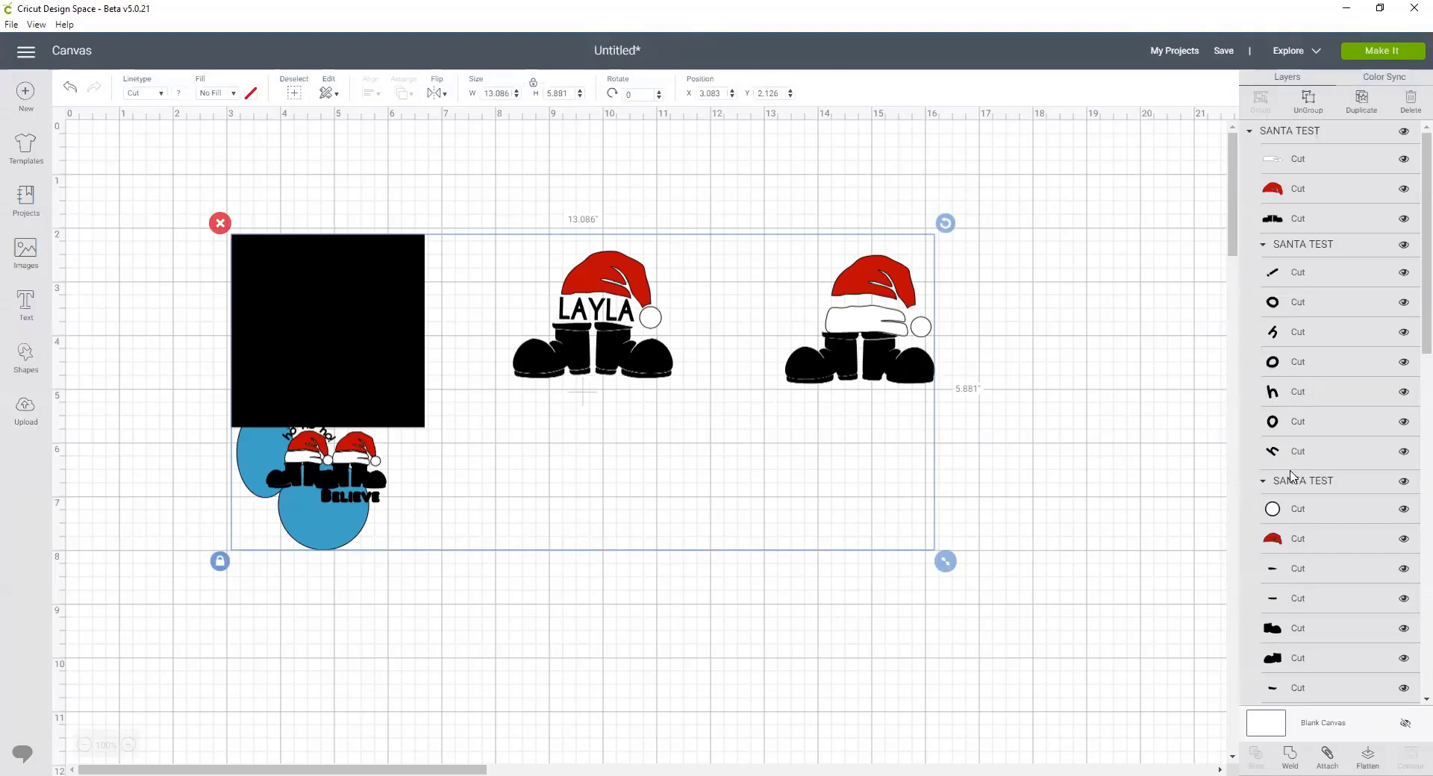
Examine how the Santa pieces are divided into cut layers across the whole layer list
{"action": "scroll", "coordinate": [1289, 400], "scroll_direction": "down", "scroll_amount": 8}
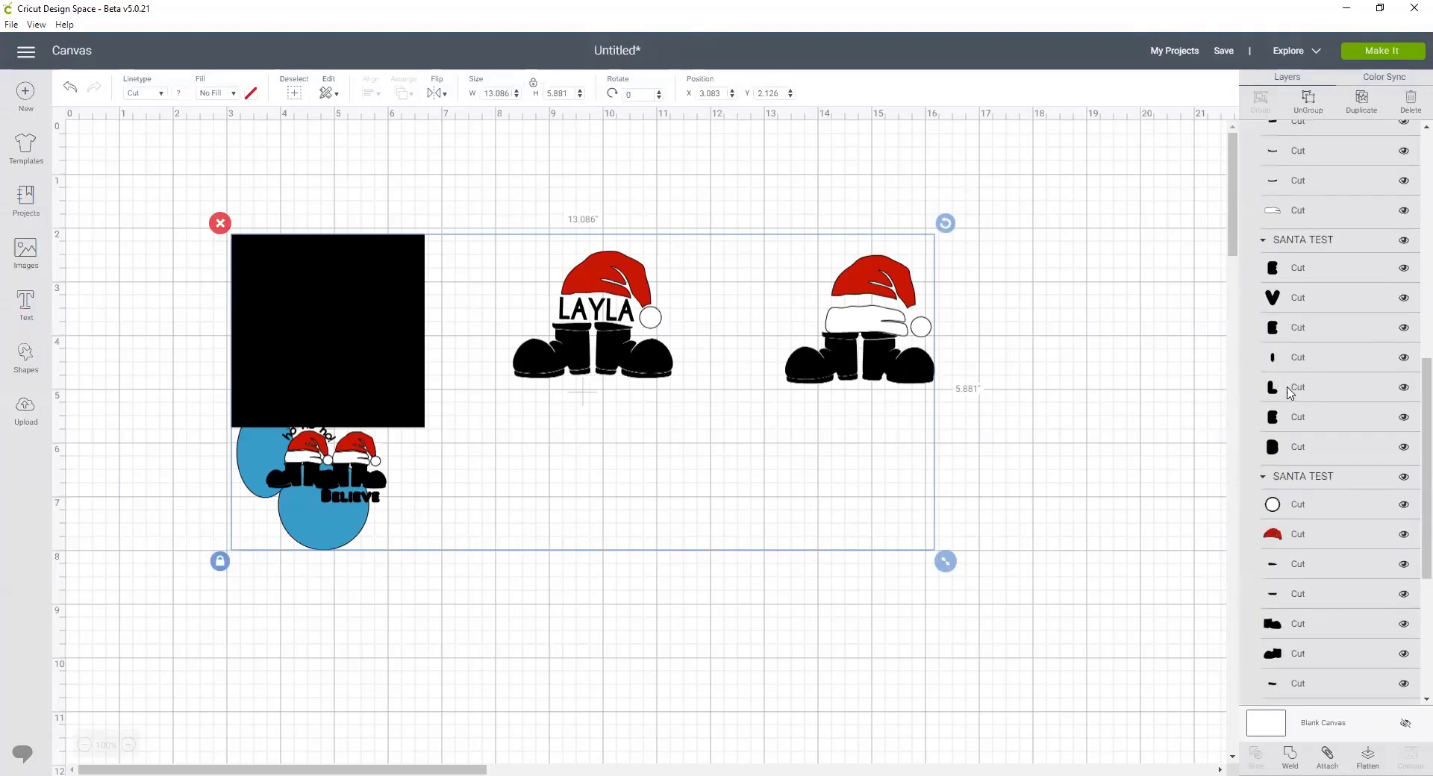
{"action": "scroll", "coordinate": [1300, 361], "scroll_direction": "down", "scroll_amount": 5}
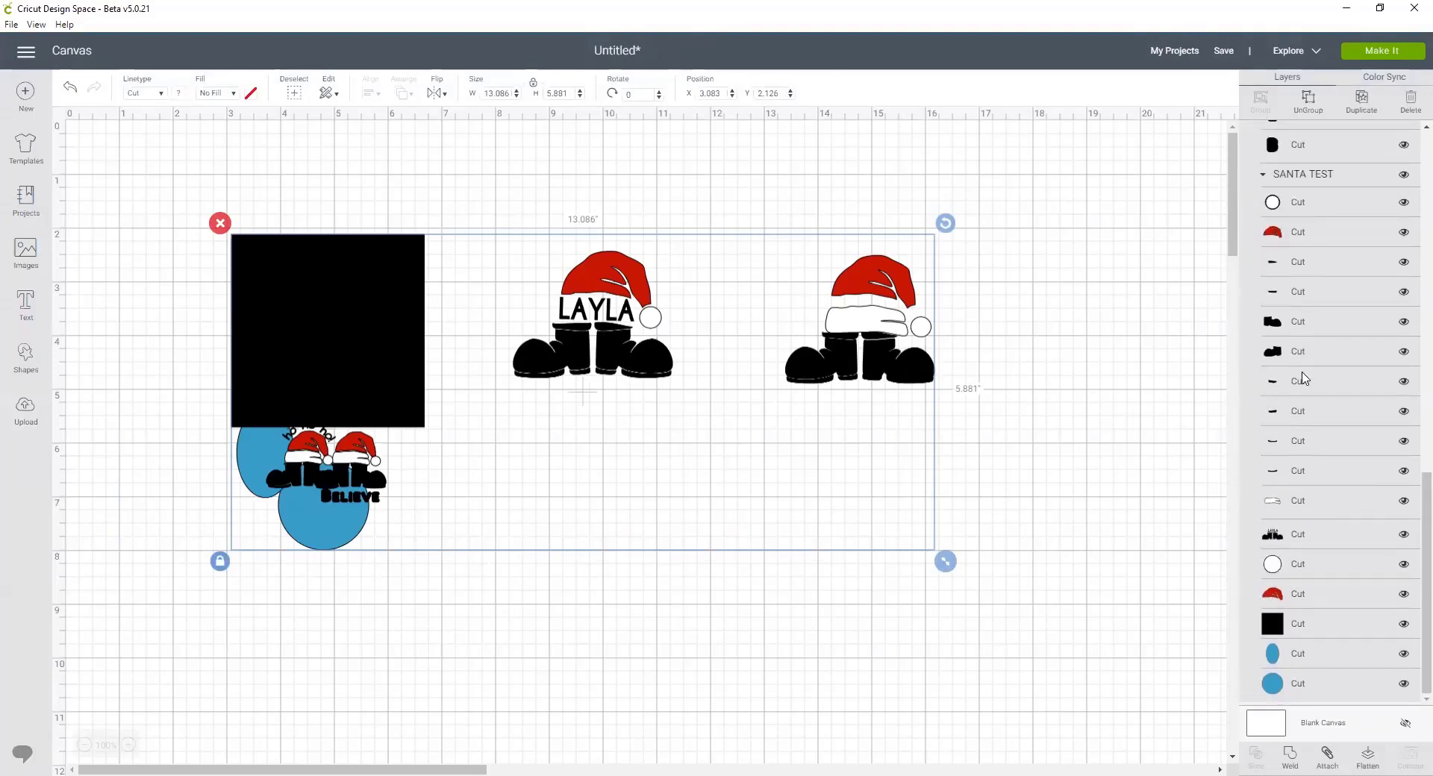
{"action": "scroll", "coordinate": [1304, 379], "scroll_direction": "up", "scroll_amount": 5}
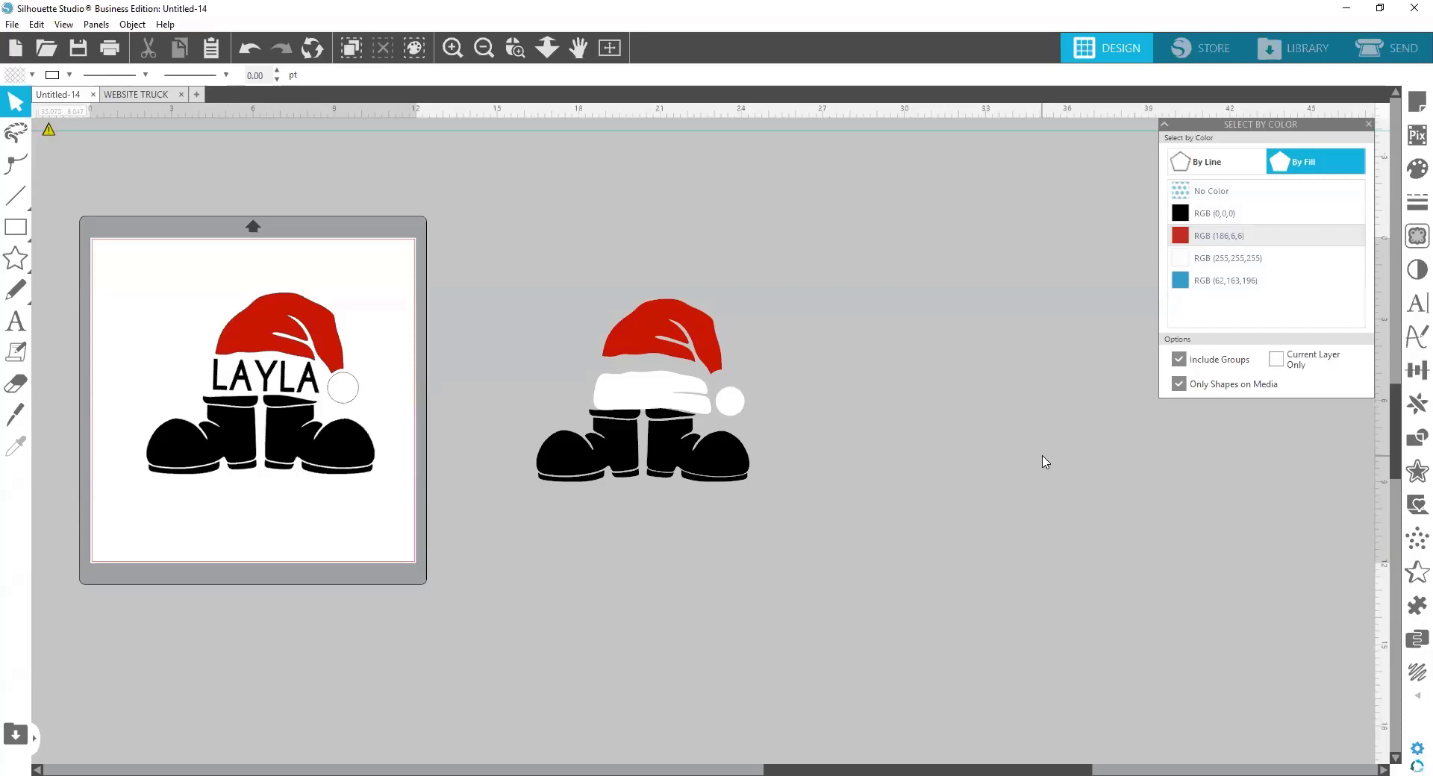
Switch back to Silhouette Studio and move the grouped original Santa upward beside the mat
{"action": "left_click", "coordinate": [646, 403]}
{"action": "right_click", "coordinate": [646, 403]}
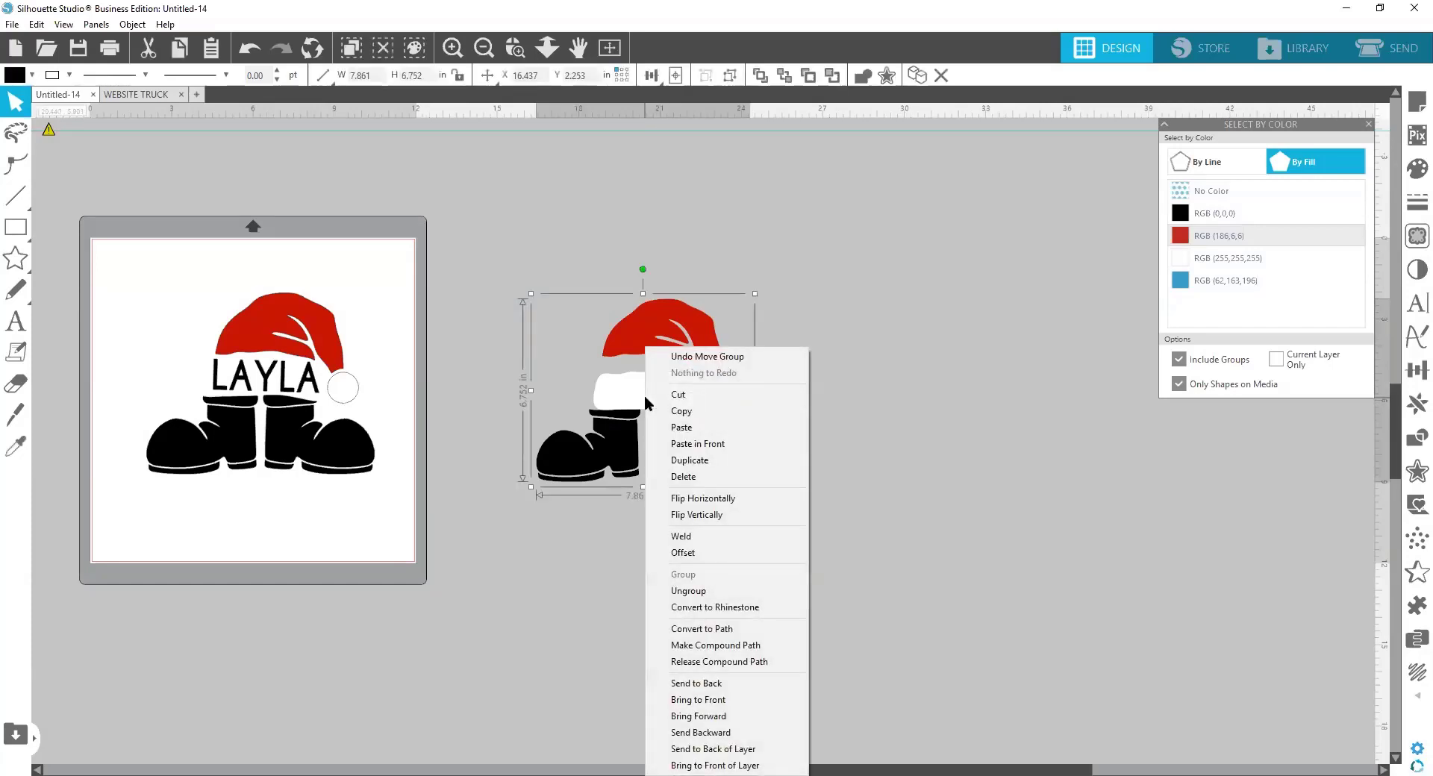
{"action": "left_click", "coordinate": [895, 376]}
{"action": "left_click_drag", "start_coordinate": [656, 323], "coordinate": [624, 256]}
{"action": "left_click", "coordinate": [726, 648]}
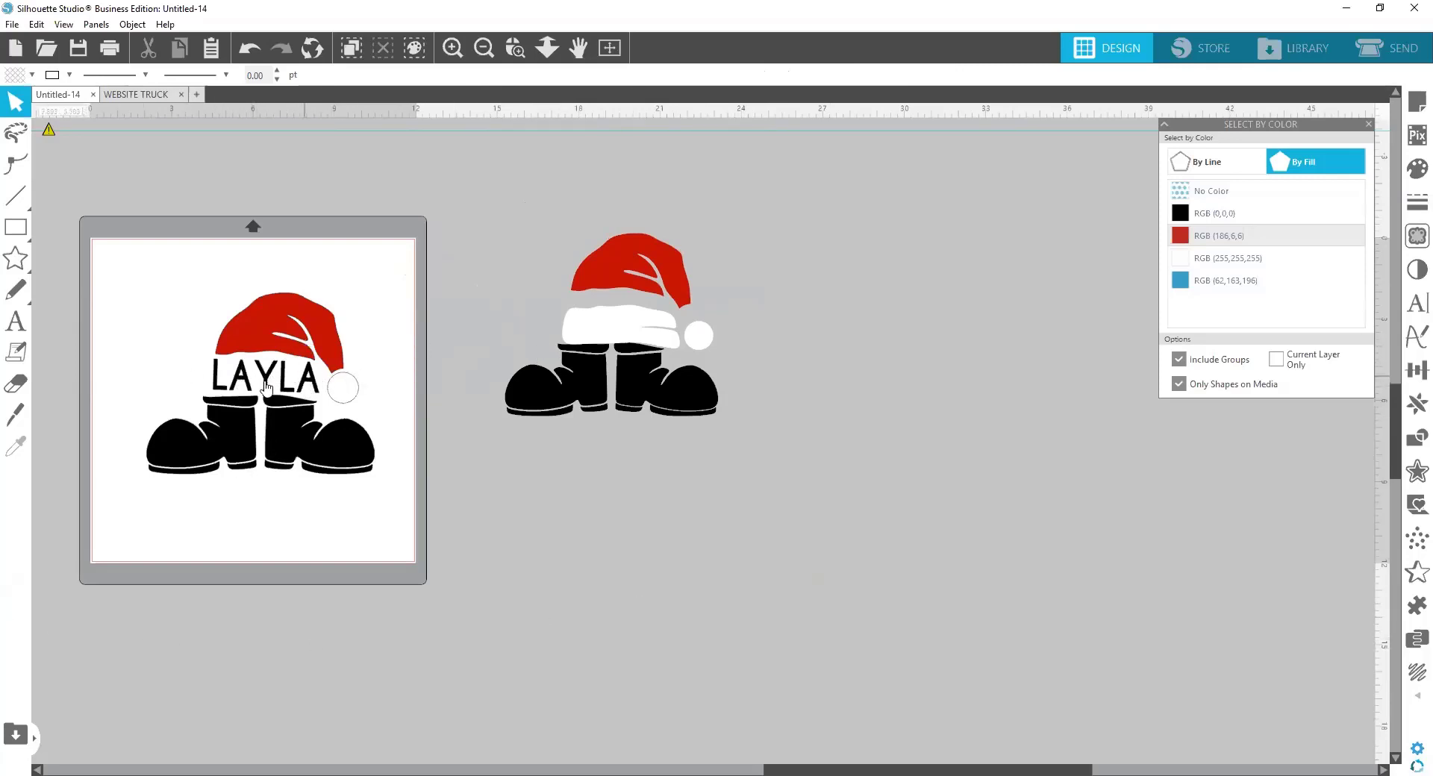
Ungroup the original Santa and move its white trim and pom-pom away from the hat and boots
{"action": "left_click", "coordinate": [604, 326]}
{"action": "right_click", "coordinate": [605, 327]}
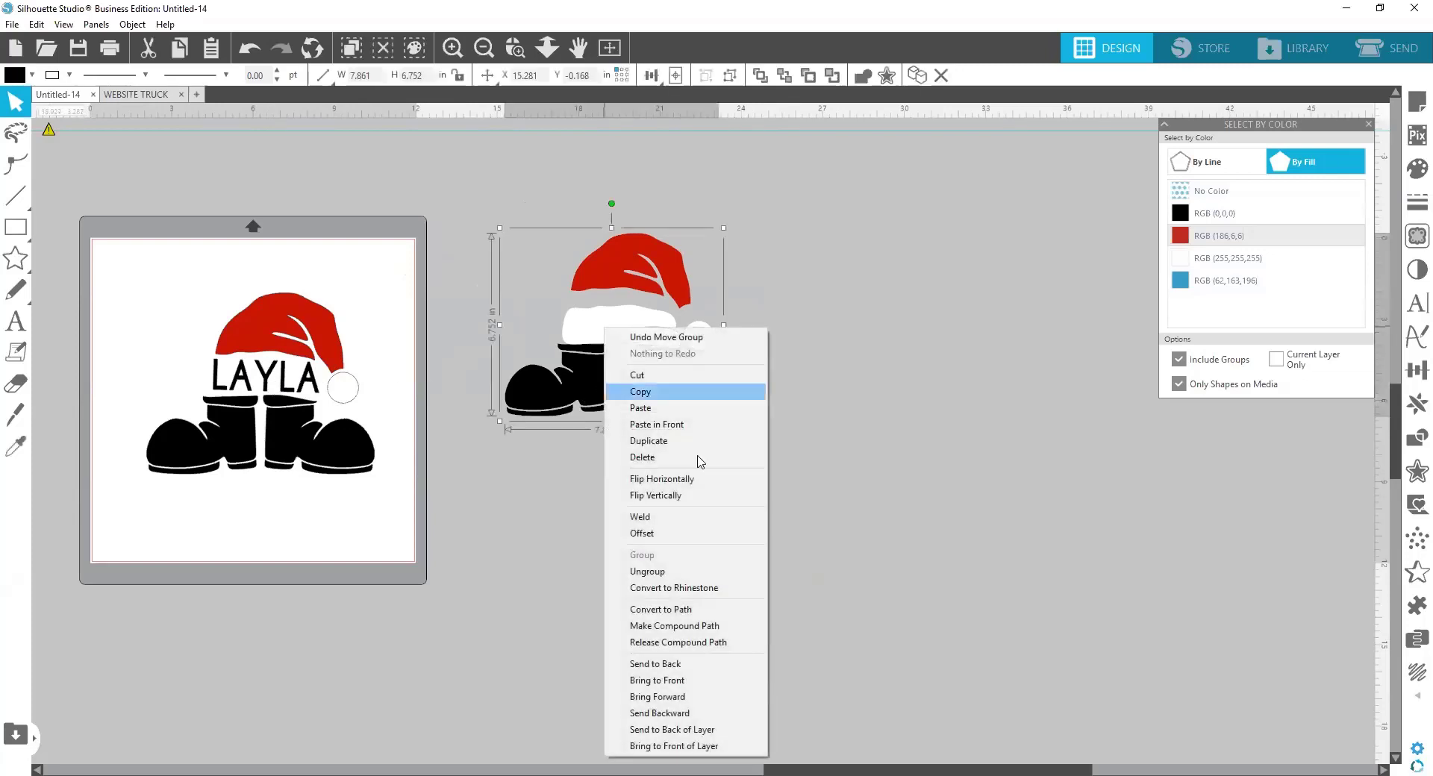
{"action": "left_click", "coordinate": [713, 572]}
{"action": "left_click_drag", "start_coordinate": [665, 326], "coordinate": [846, 304]}
Release the compound path joining the white trim and pom-pom, and move the pom-pom back to the original Santa hat's tip
{"action": "right_click", "coordinate": [871, 307]}
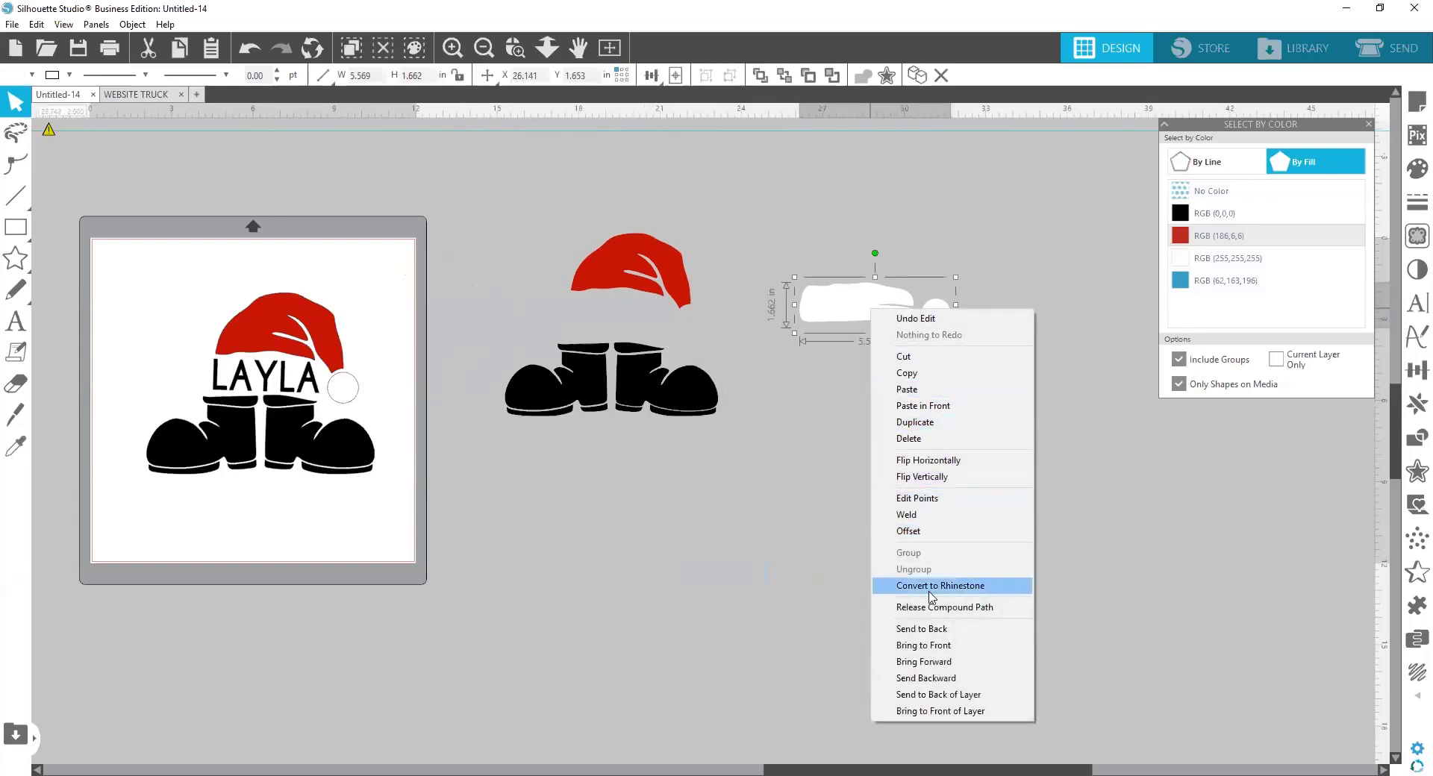
{"action": "left_click", "coordinate": [810, 300]}
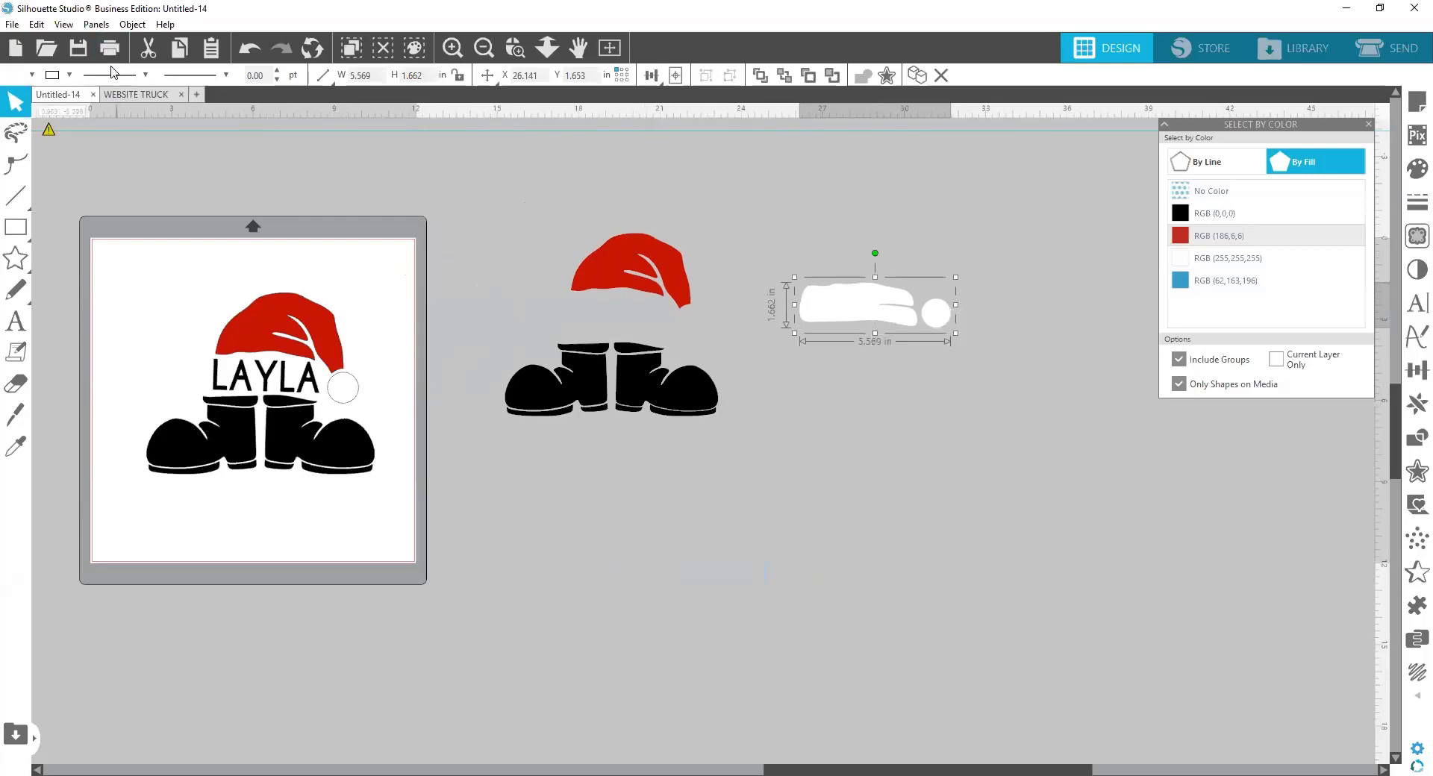
{"action": "left_click", "coordinate": [136, 26]}
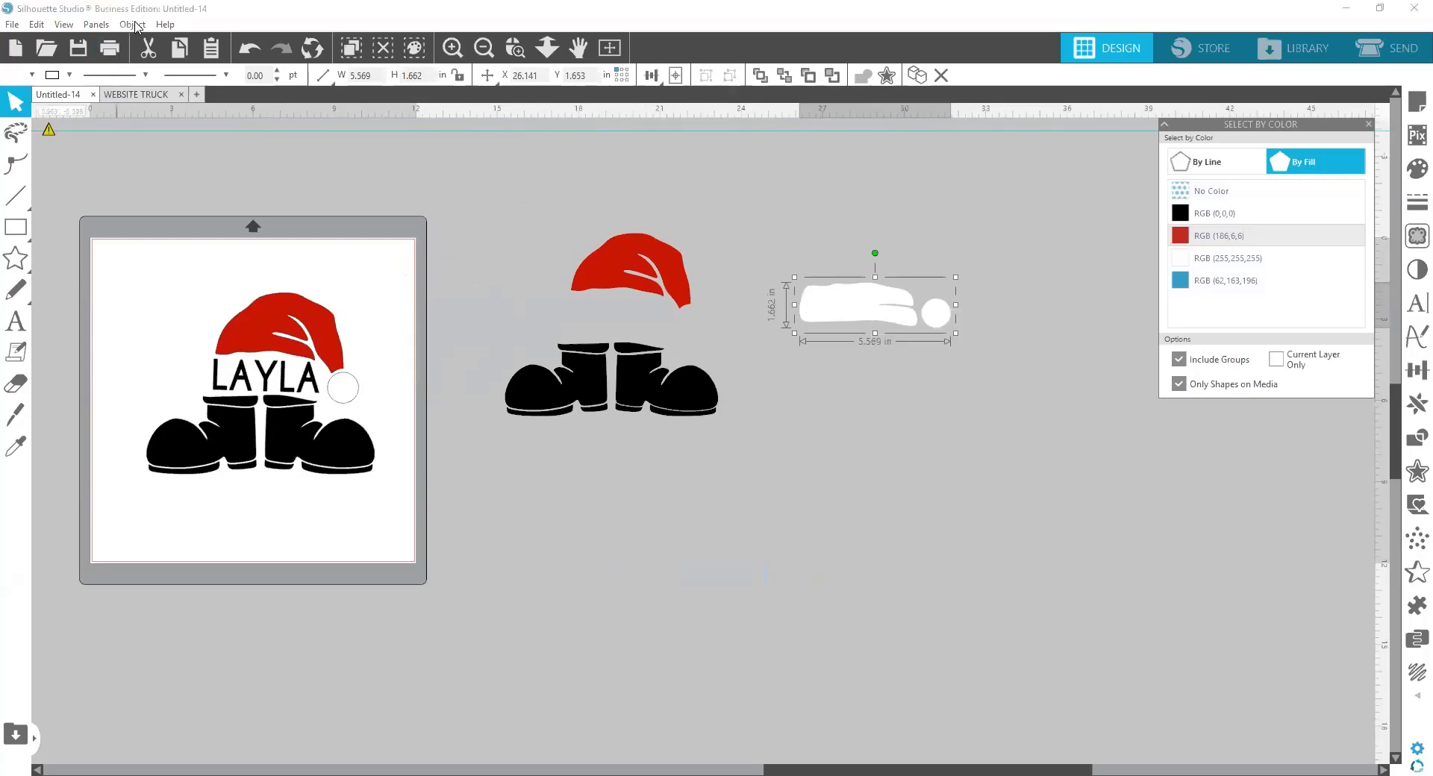
{"action": "left_click", "coordinate": [179, 218]}
{"action": "left_click", "coordinate": [888, 527]}
{"action": "left_click_drag", "start_coordinate": [936, 315], "coordinate": [691, 321]}
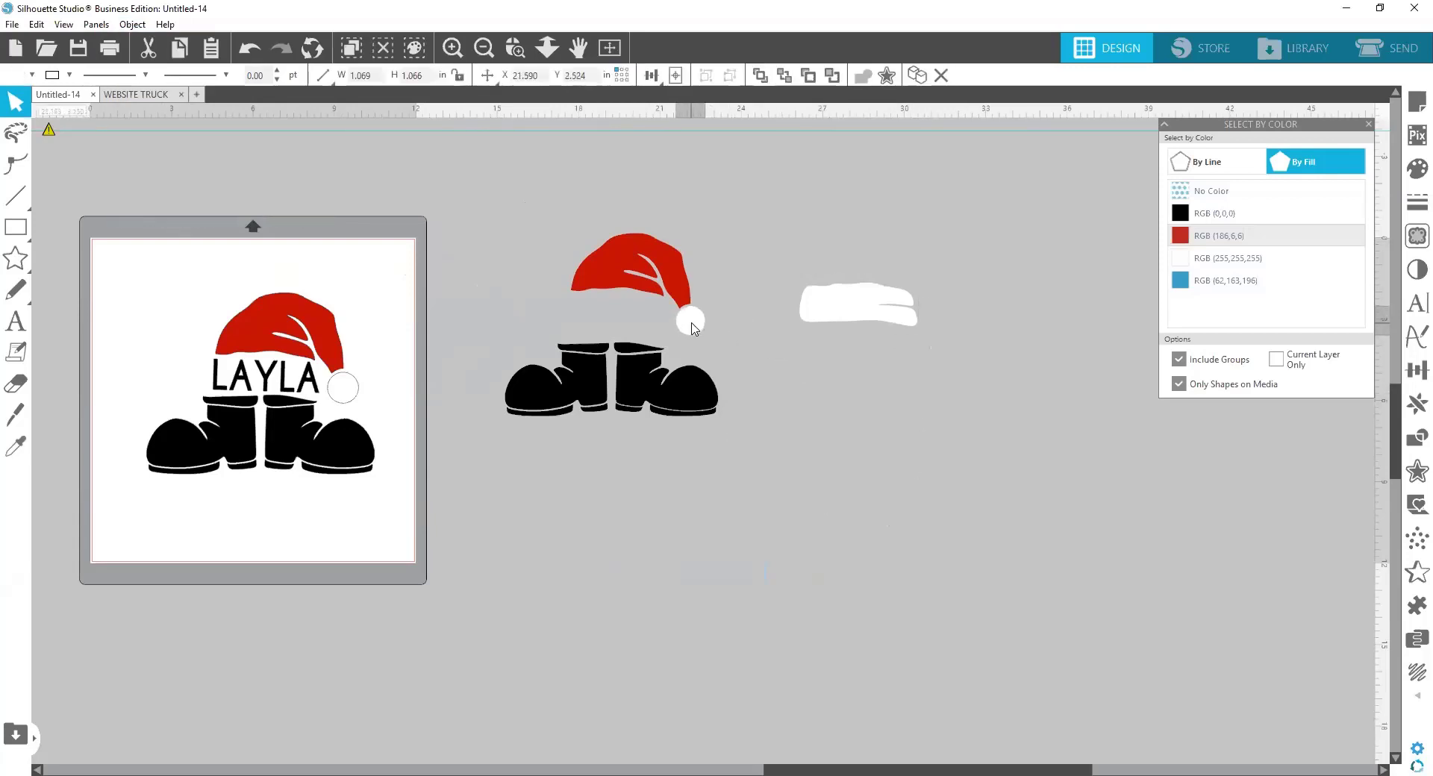
{"action": "left_click", "coordinate": [552, 317]}
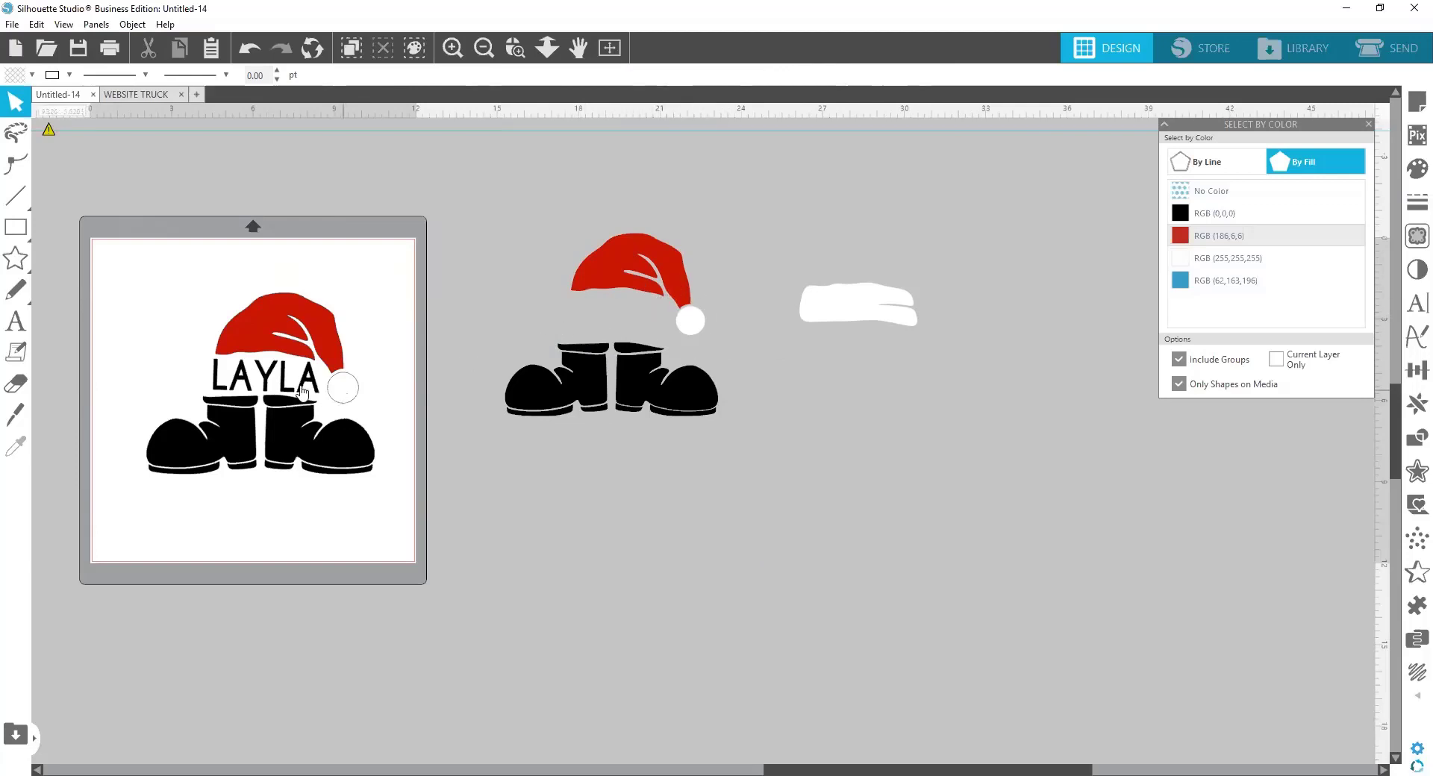
Move the grouped LAYLA Santa design slightly left and up on the mat
{"action": "left_click", "coordinate": [868, 319]}
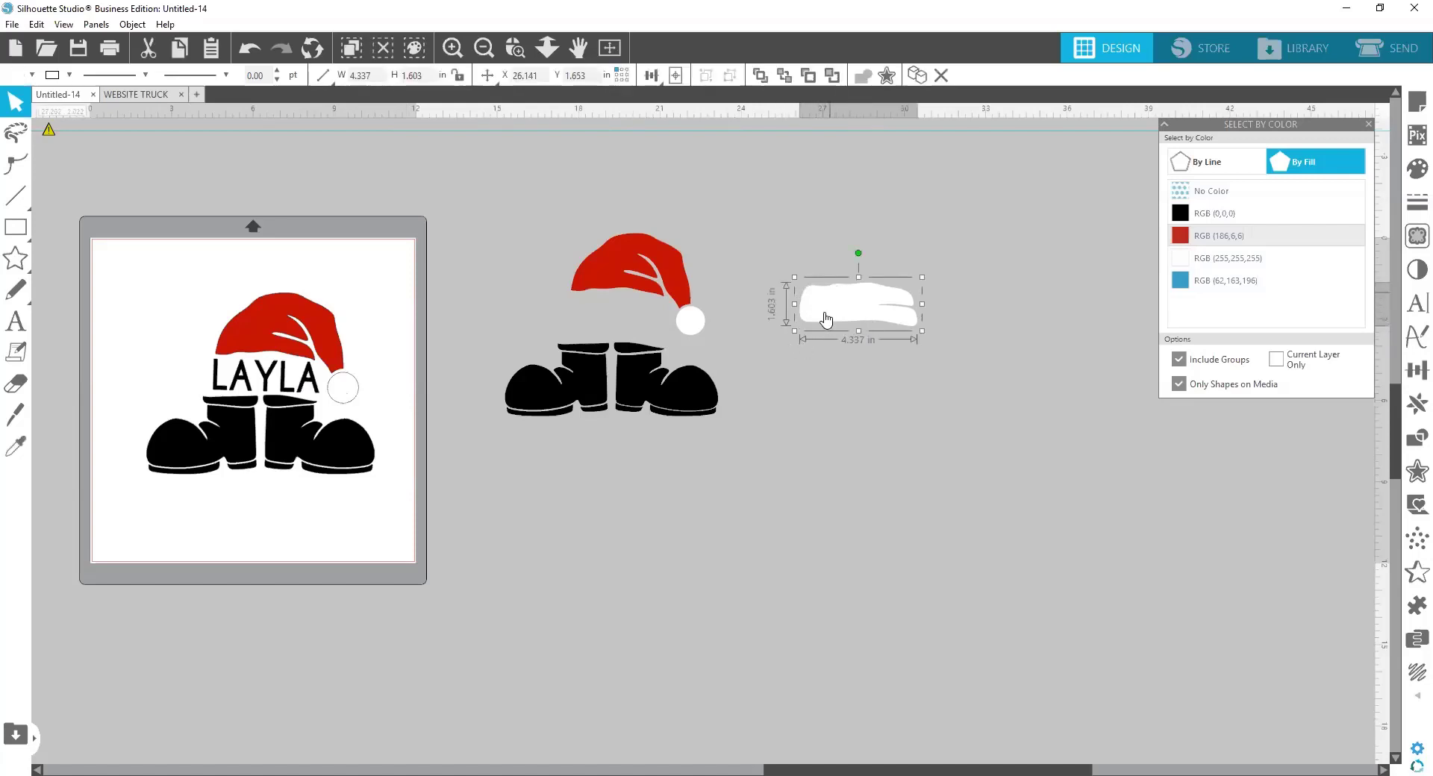
{"action": "left_click", "coordinate": [952, 398]}
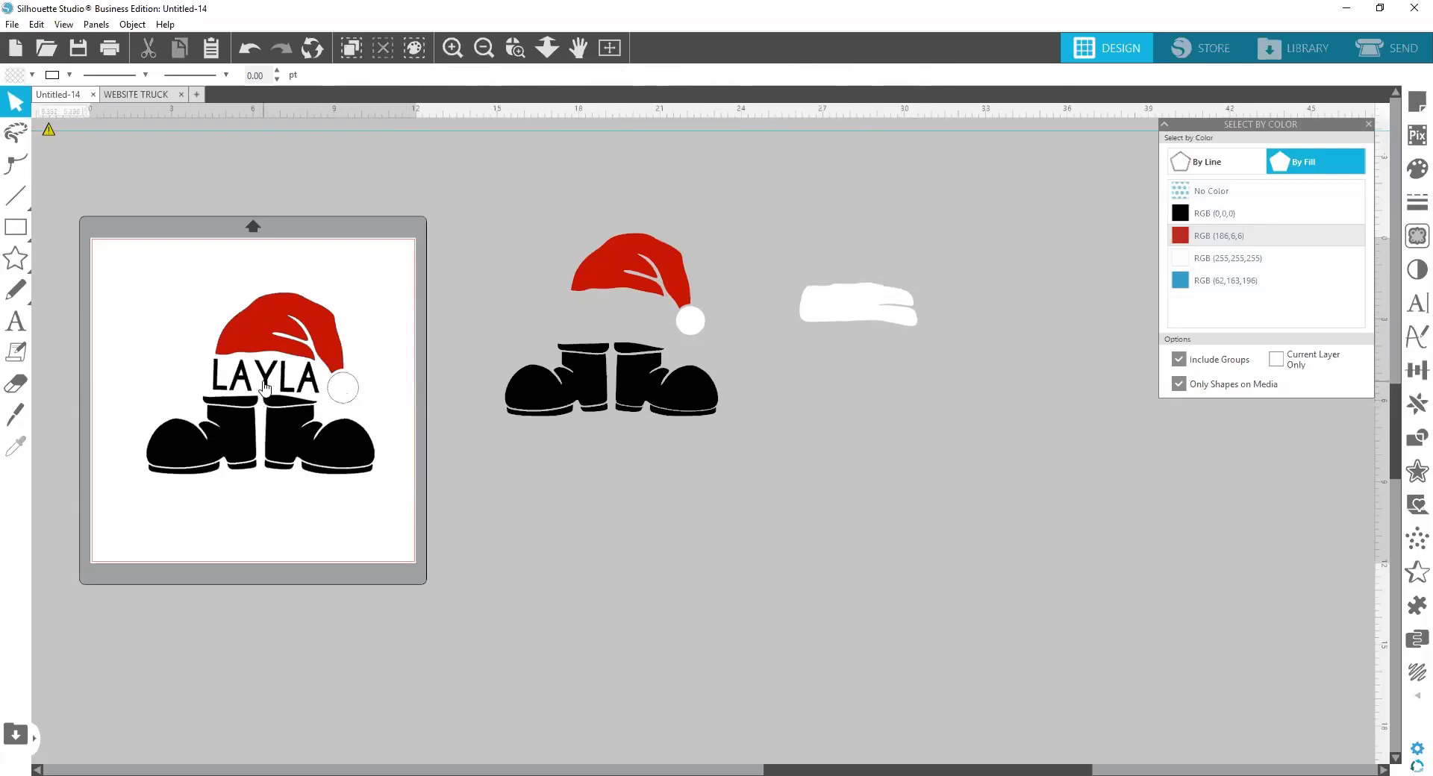
{"action": "left_click_drag", "start_coordinate": [260, 390], "coordinate": [236, 383]}
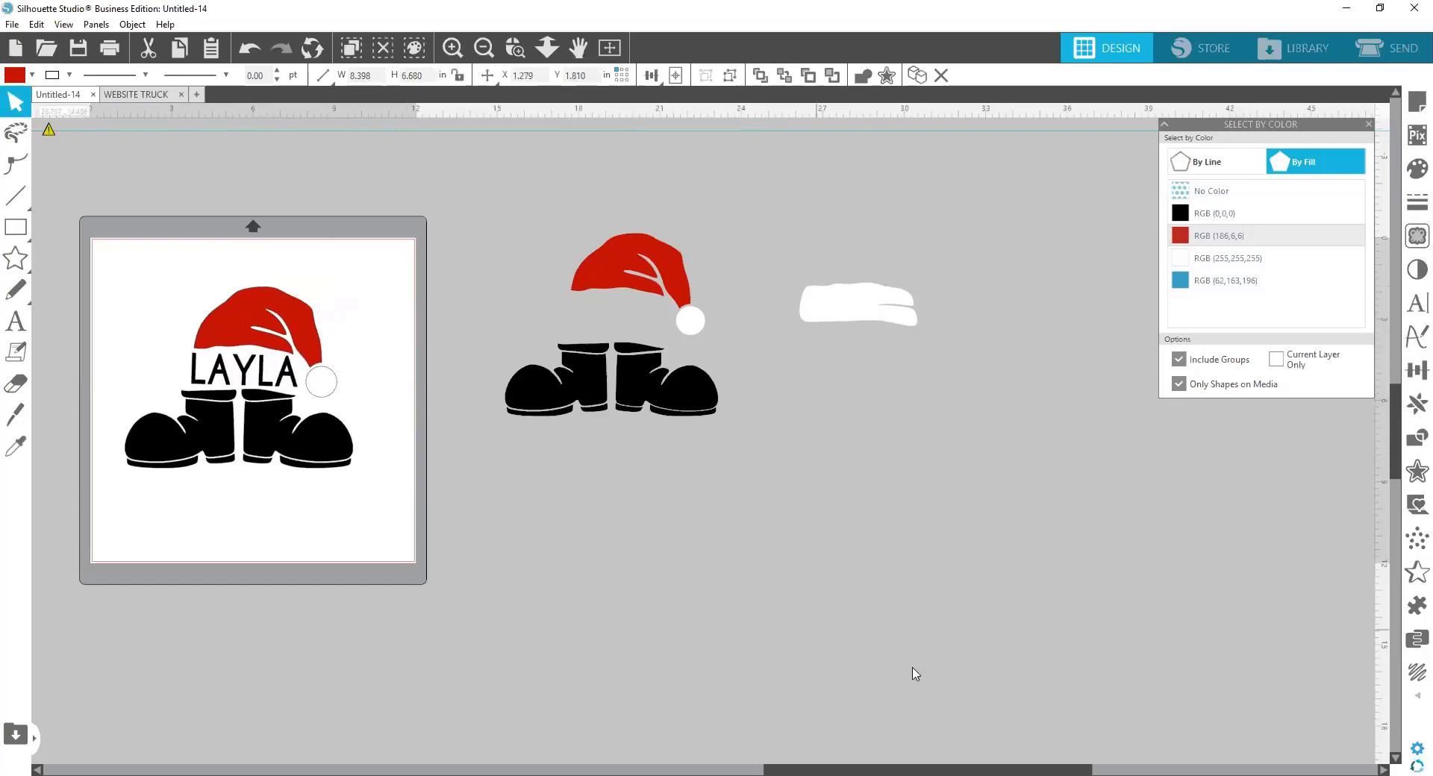
{"action": "left_click", "coordinate": [950, 643]}
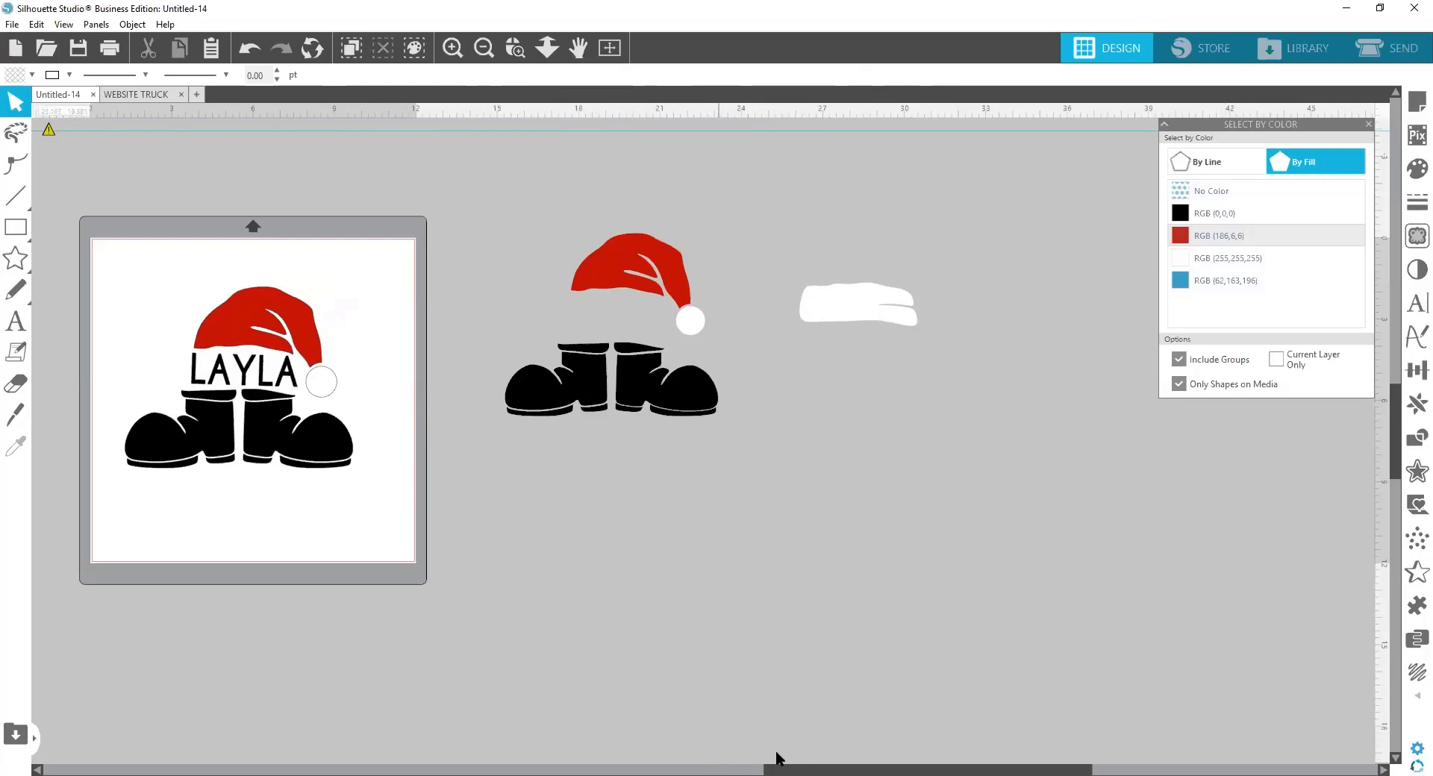
{"action": "left_click_drag", "start_coordinate": [777, 755], "coordinate": [591, 743]}
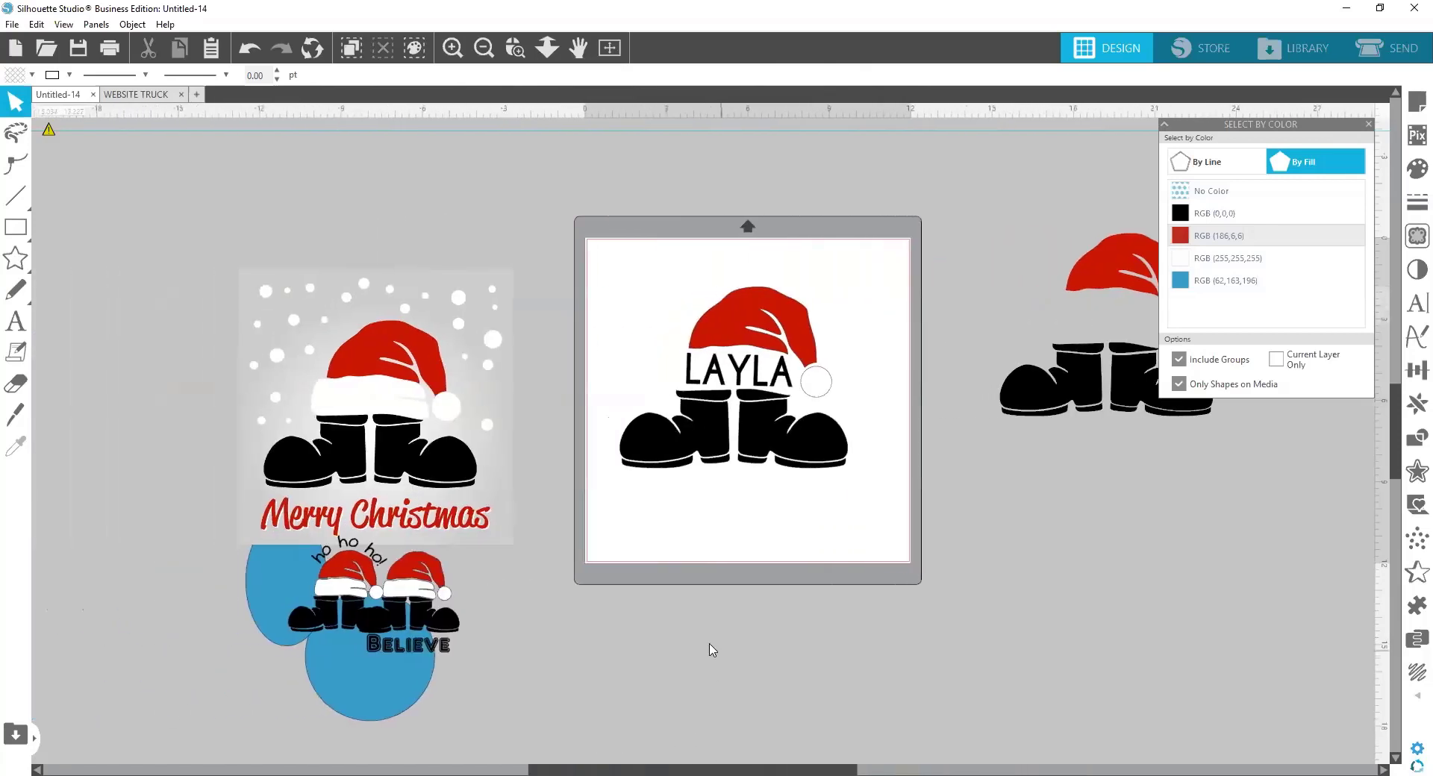
{"action": "scroll", "coordinate": [712, 649], "scroll_direction": "down", "scroll_amount": 2}
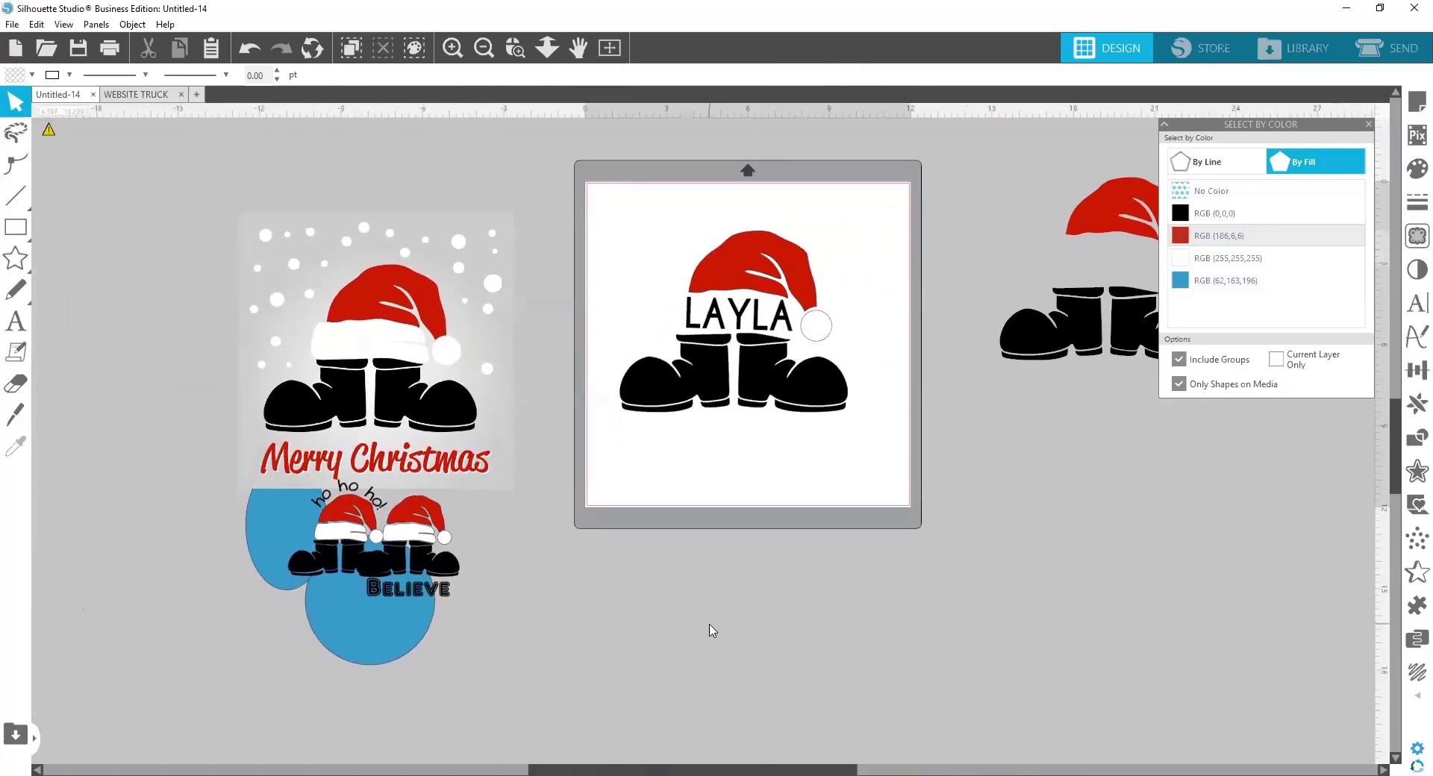